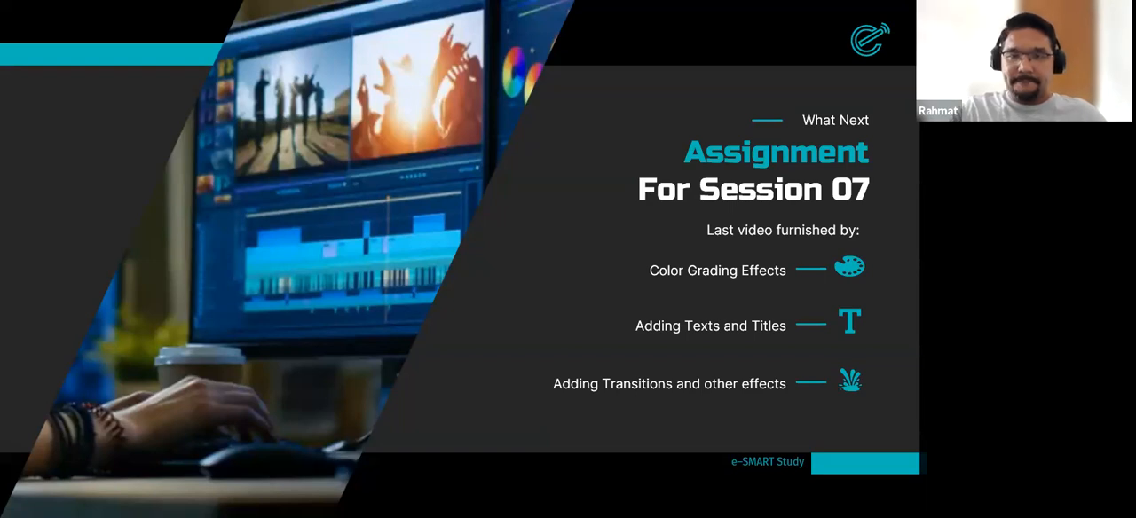
- Switch to Adobe Premiere Pro and open the recent project Video Editing Course
key("alt+Tab")
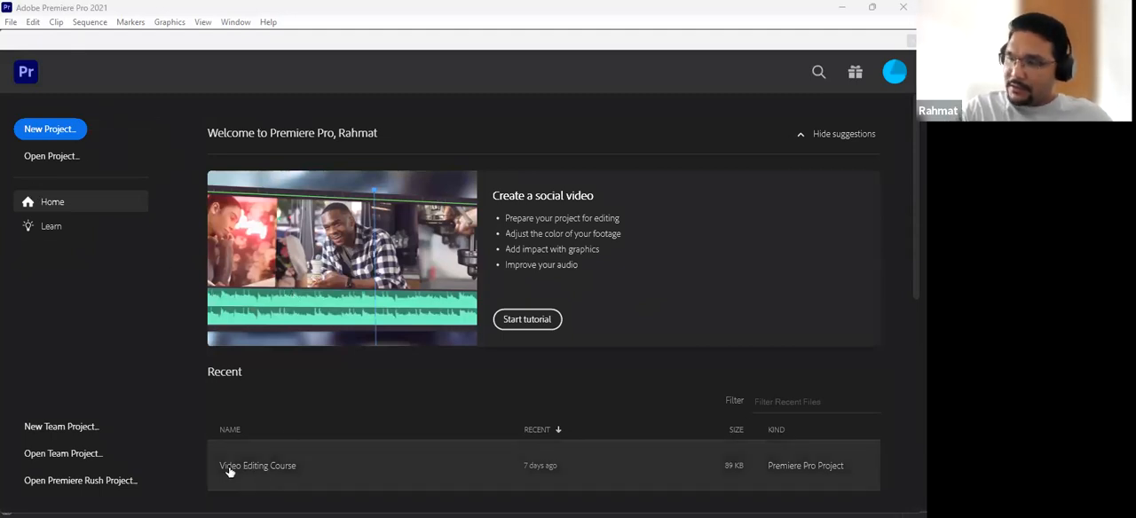
left_click(317, 467)
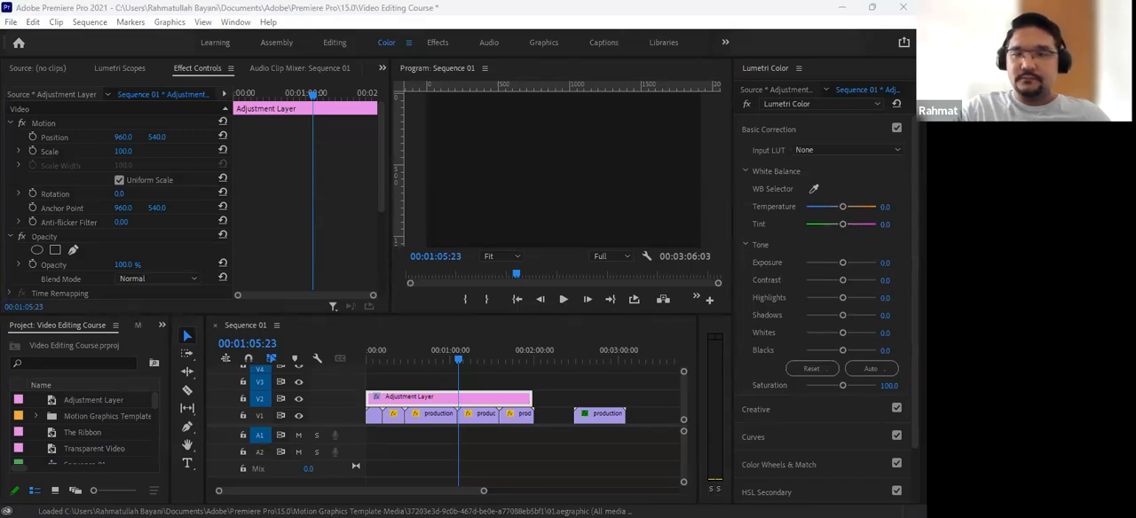
- Move the playhead to the start of Sequence 01
left_click(454, 351)
left_click_drag(453, 352, 369, 351)
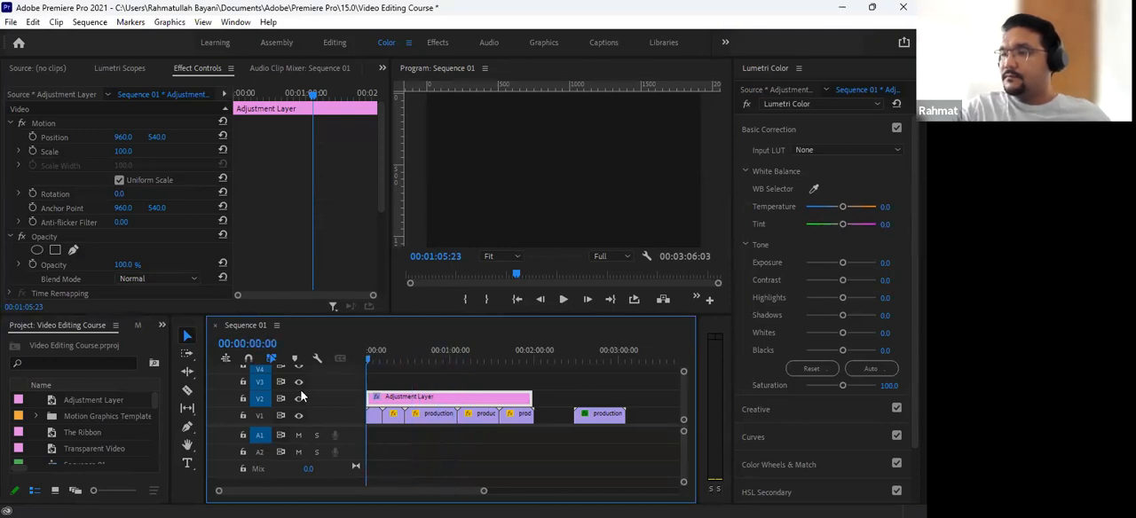
left_click(394, 354)
left_click_drag(400, 352, 402, 353)
key("minus")
key("minus")
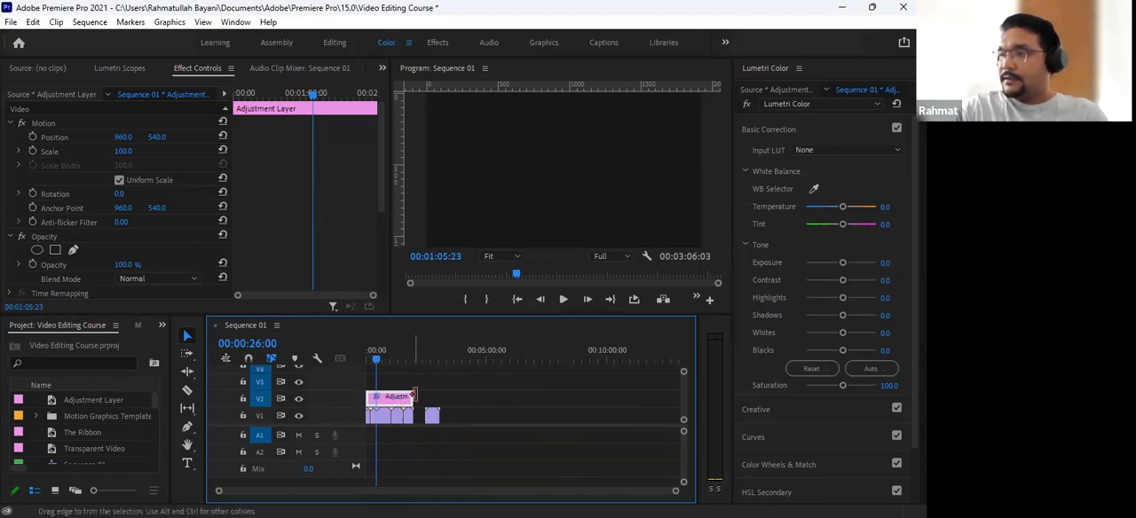
left_click_drag(382, 361, 336, 353)
key("equal")
key("equal")
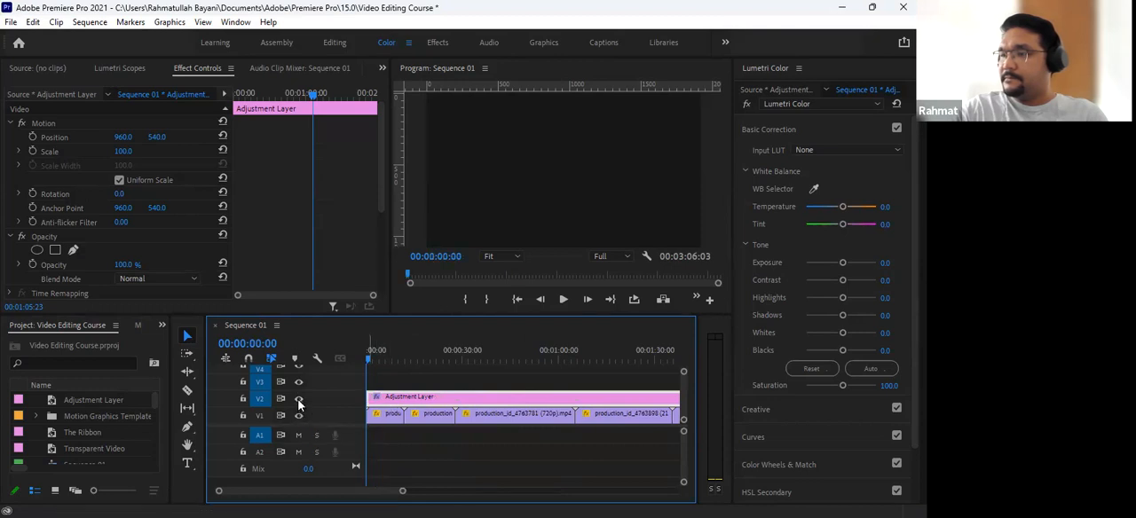
- Set the Program monitor magnification to Fit and select the adjustment layer's Motion effect
left_click(519, 256)
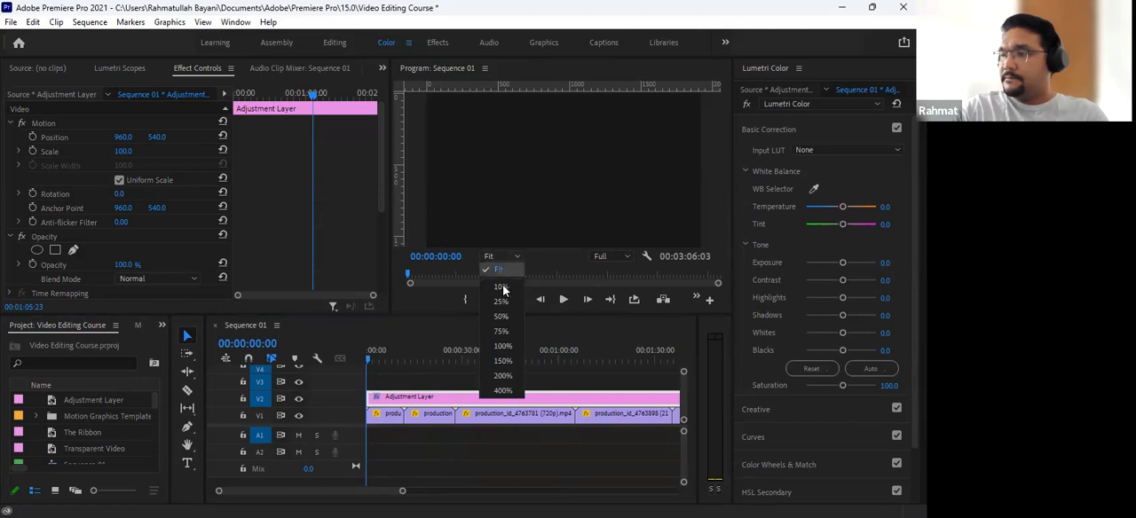
left_click(502, 269)
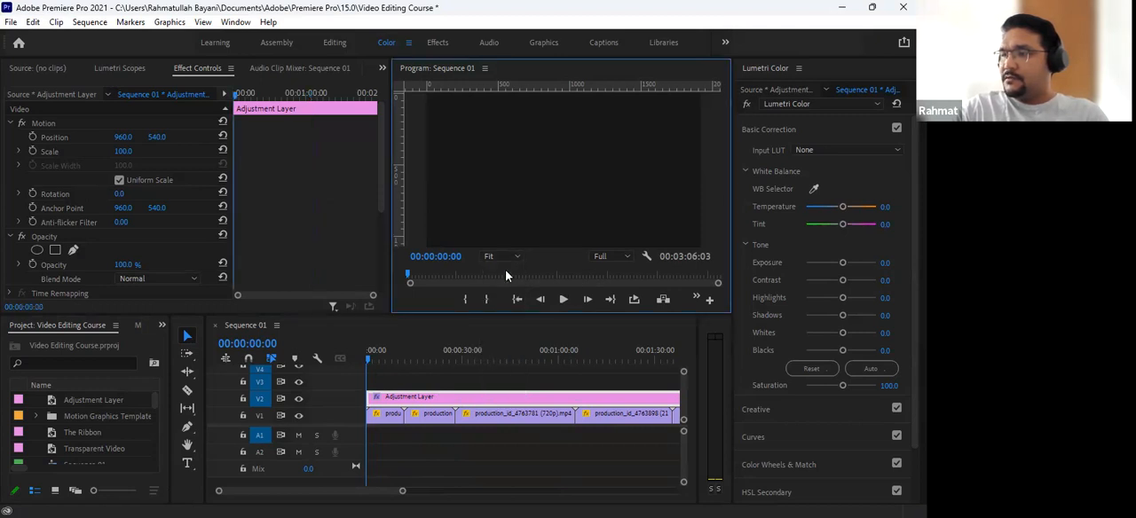
left_click(47, 122)
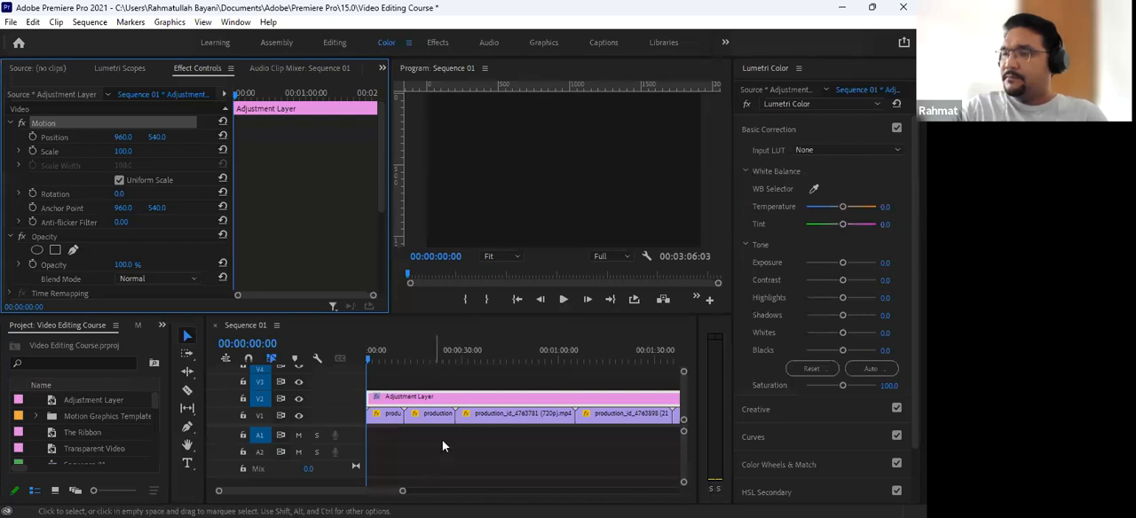
- Move the playhead to 00:02:44:15 on the last clip, and restore and re-maximize the application window
left_click_drag(396, 353, 522, 360)
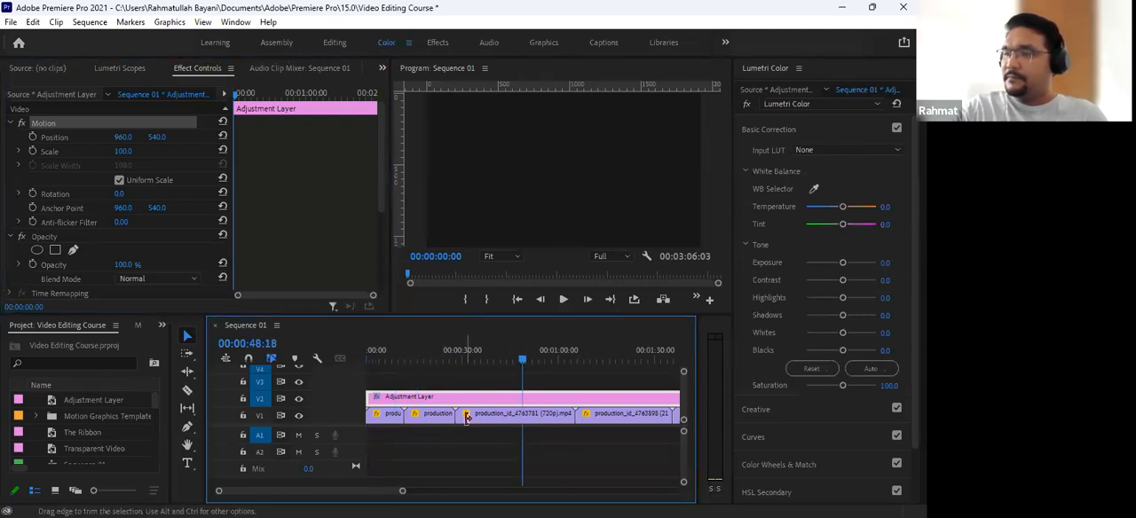
key("minus")
key("minus")
left_click(433, 360)
left_click_drag(434, 356, 433, 356)
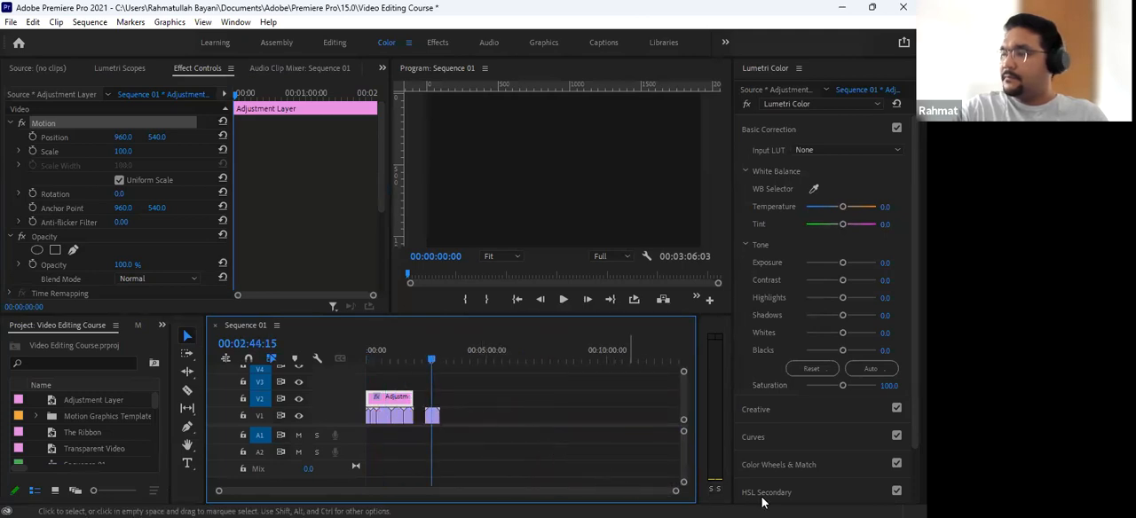
double_click(753, 10)
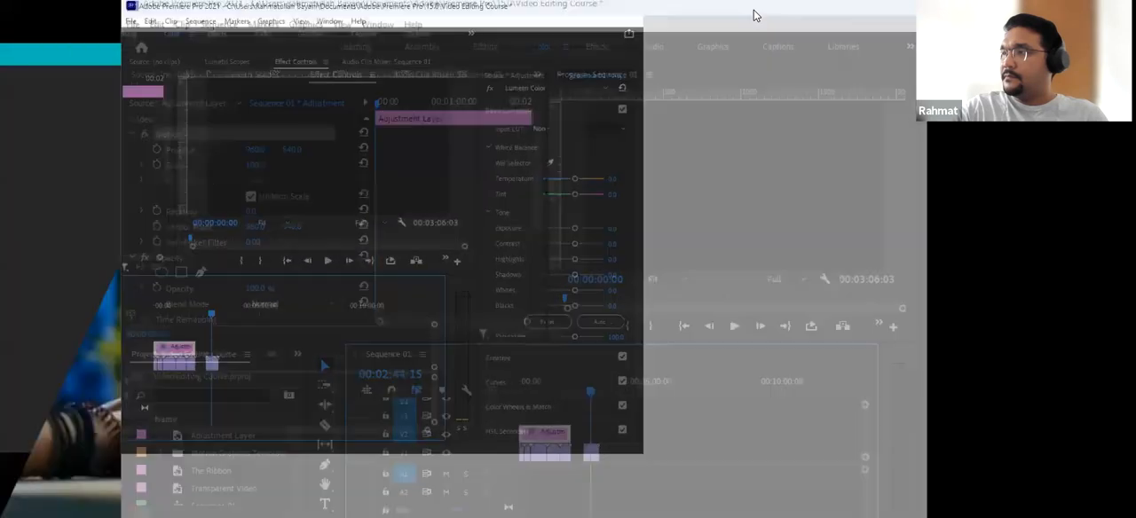
double_click(754, 11)
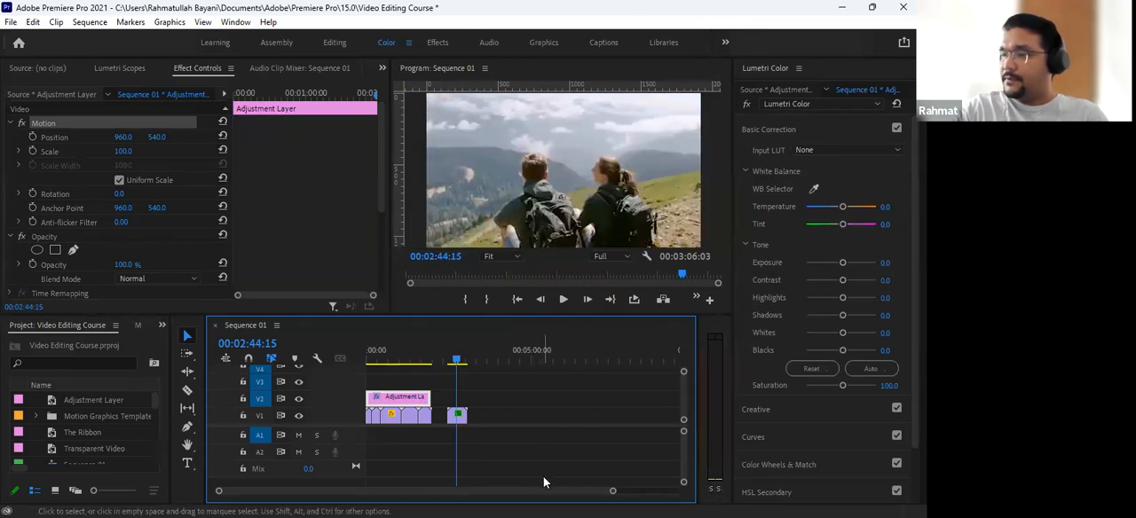
- Scrub through the clips from the sequence start to preview them, leaving the playhead at 00:00:12:10
left_click_drag(413, 360, 322, 371)
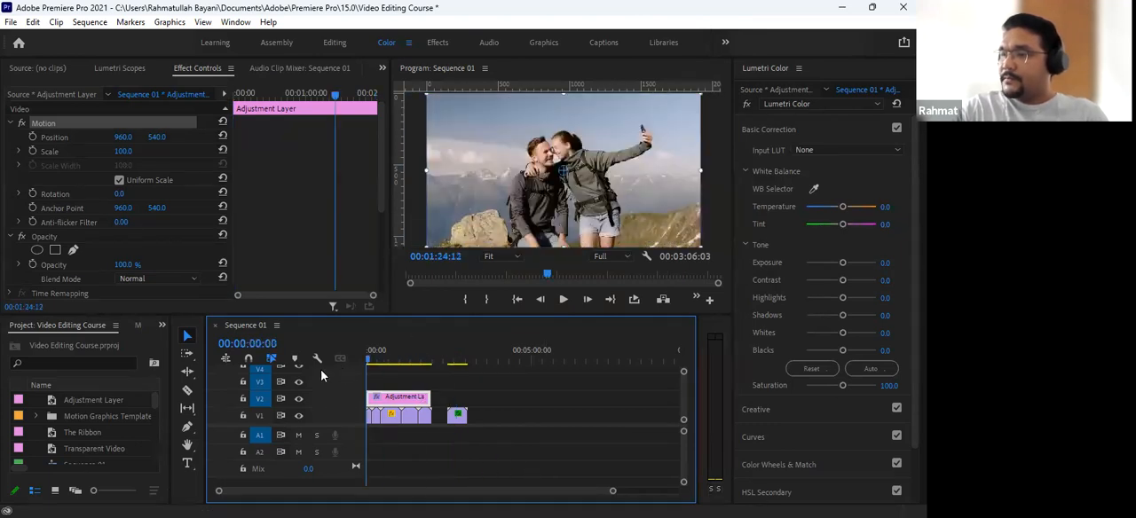
key("=")
key("=")
key("=")
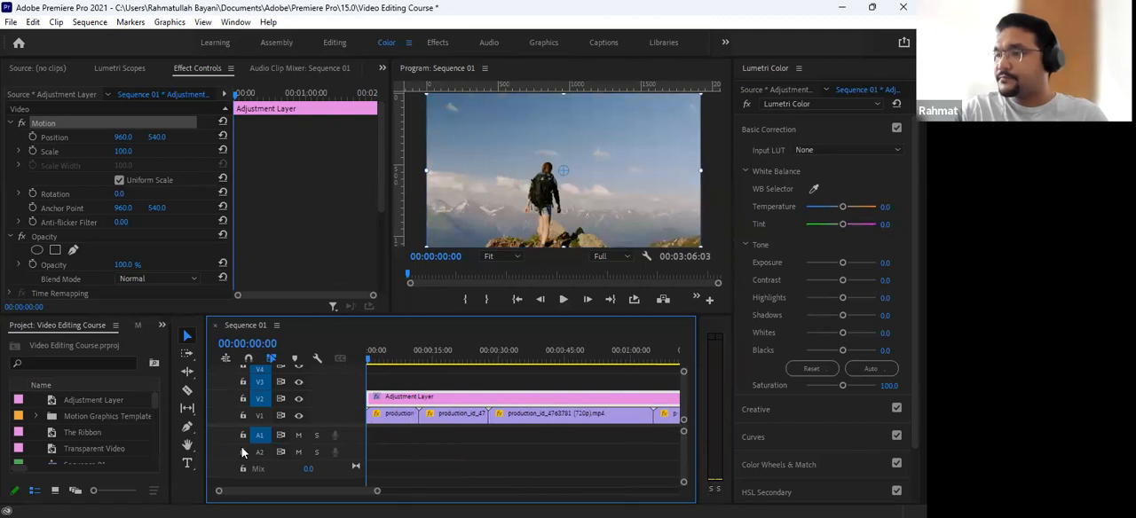
left_click_drag(377, 362, 449, 401)
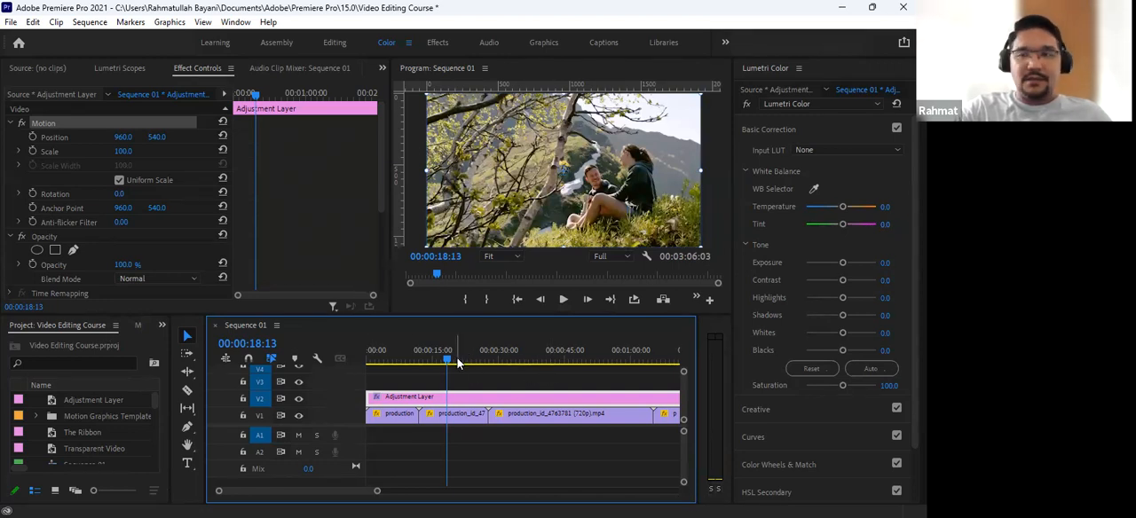
left_click_drag(462, 357, 581, 371)
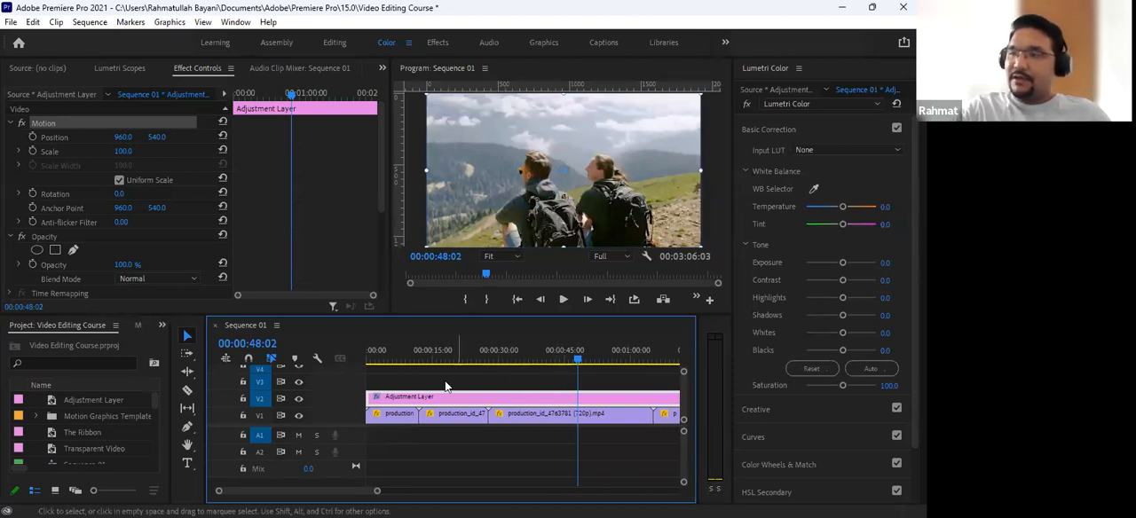
mouse_move(436, 356)
left_mouse_down()
mouse_move(405, 355)
mouse_move(421, 358)
left_mouse_up()
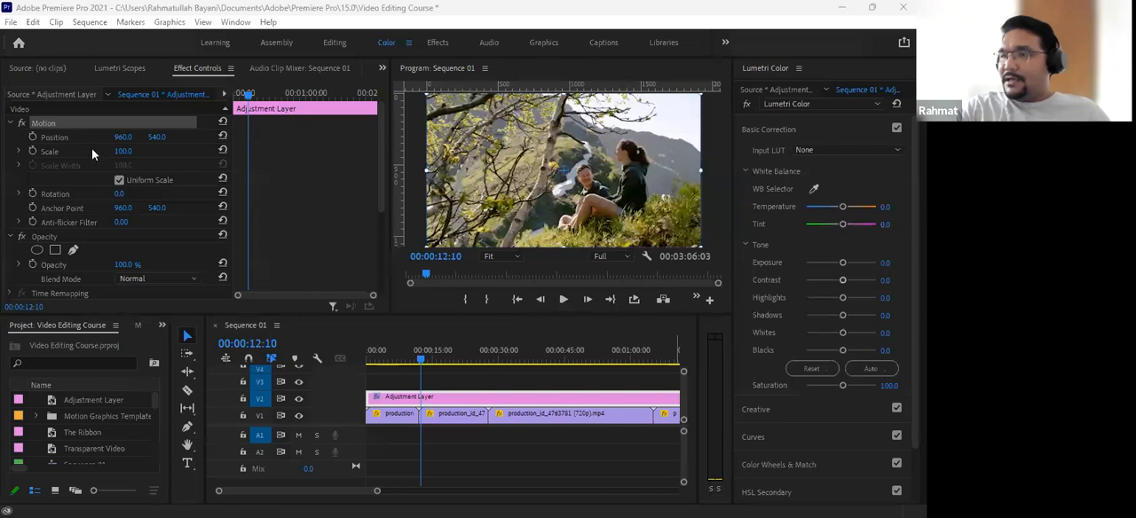
left_click(111, 48)
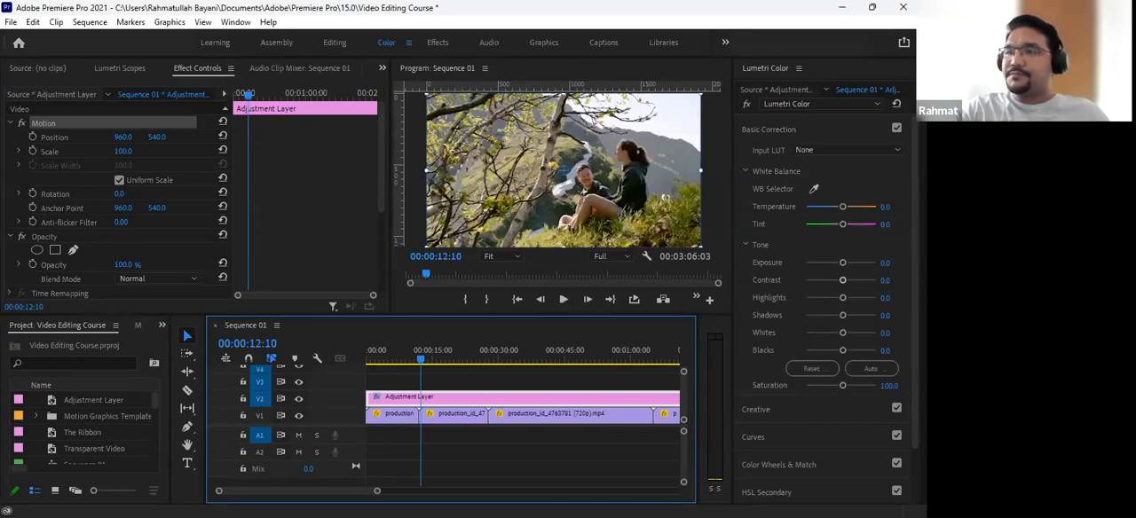
left_click(13, 24)
left_click(319, 12)
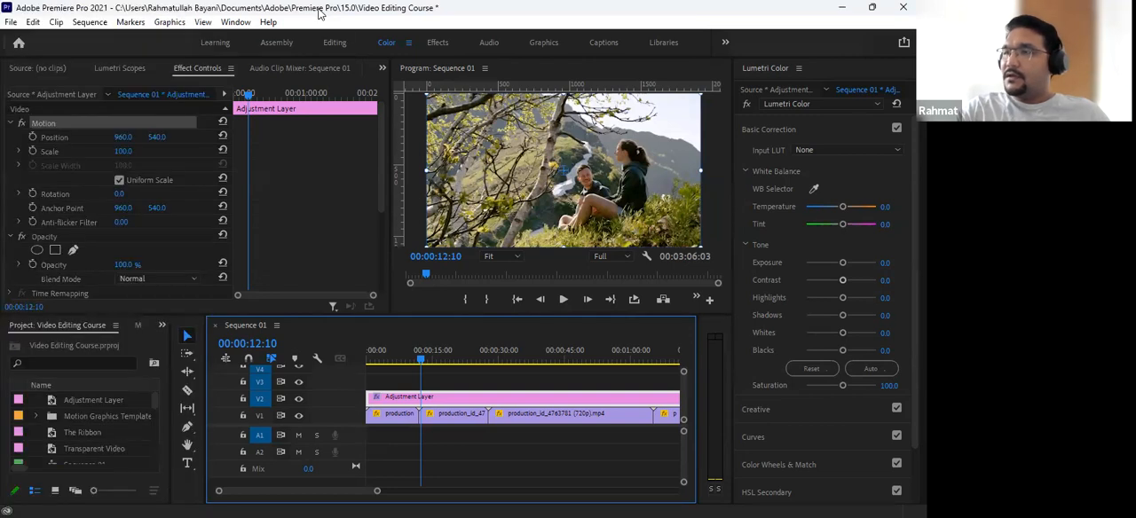
left_click(235, 22)
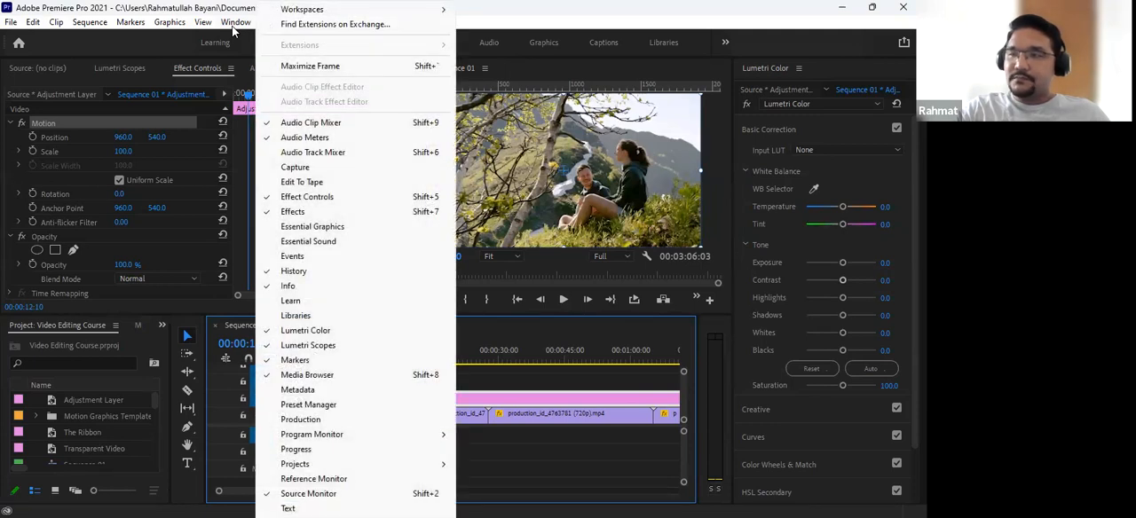
left_click(202, 15)
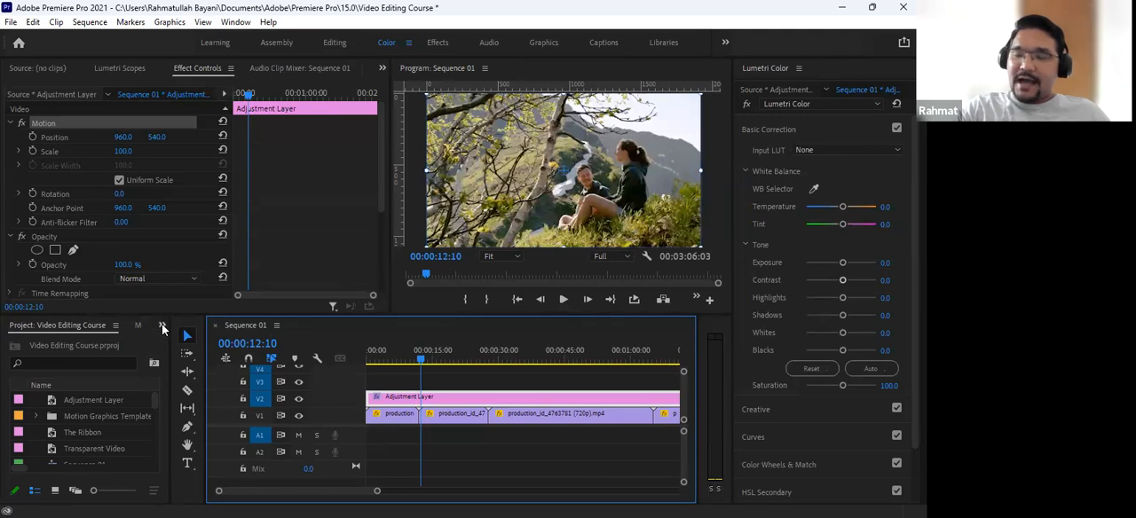
- Close the Effects panel and return to the Project panel
left_click(161, 326)
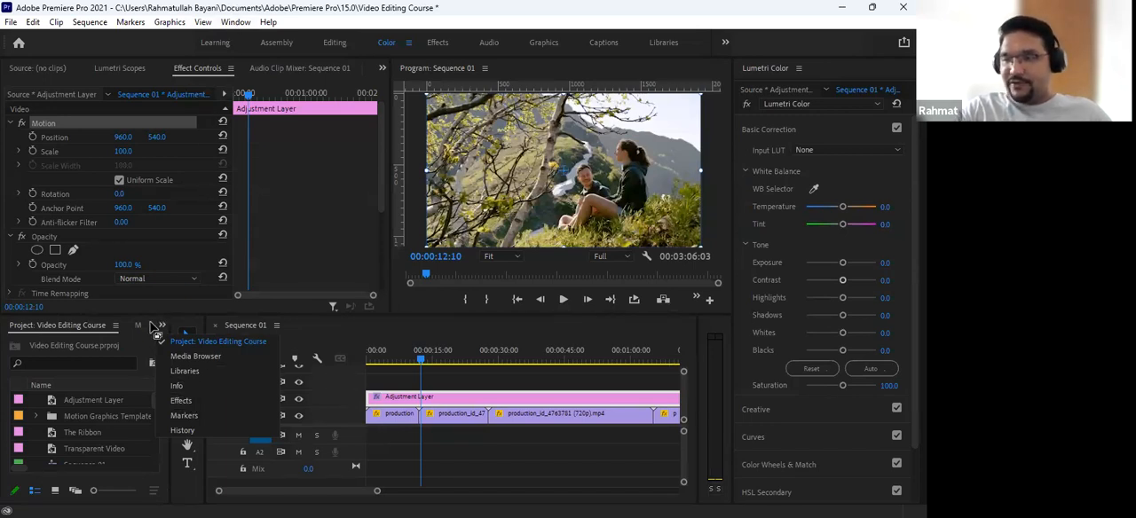
left_click(185, 400)
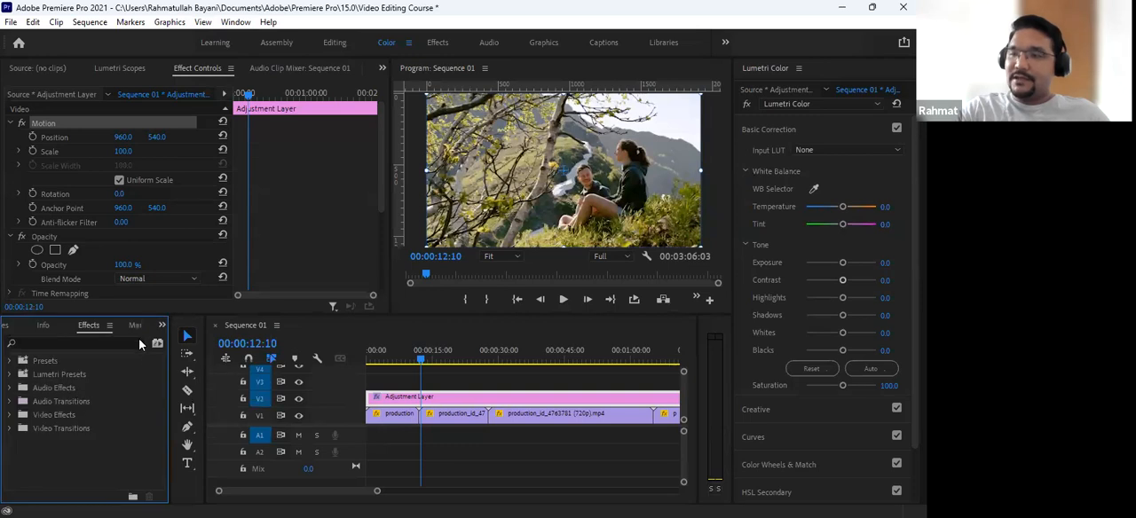
left_click(110, 327)
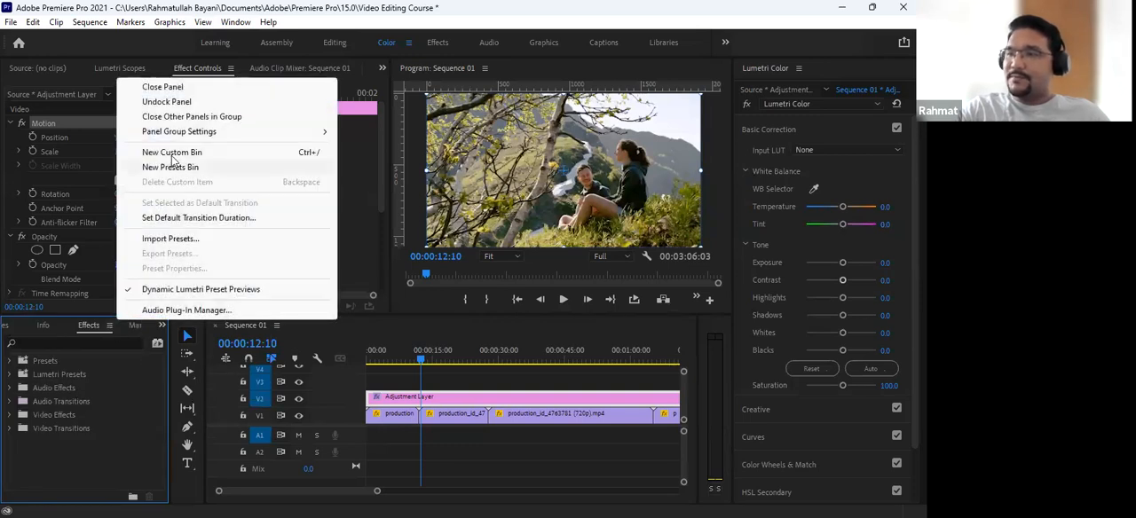
left_click(163, 87)
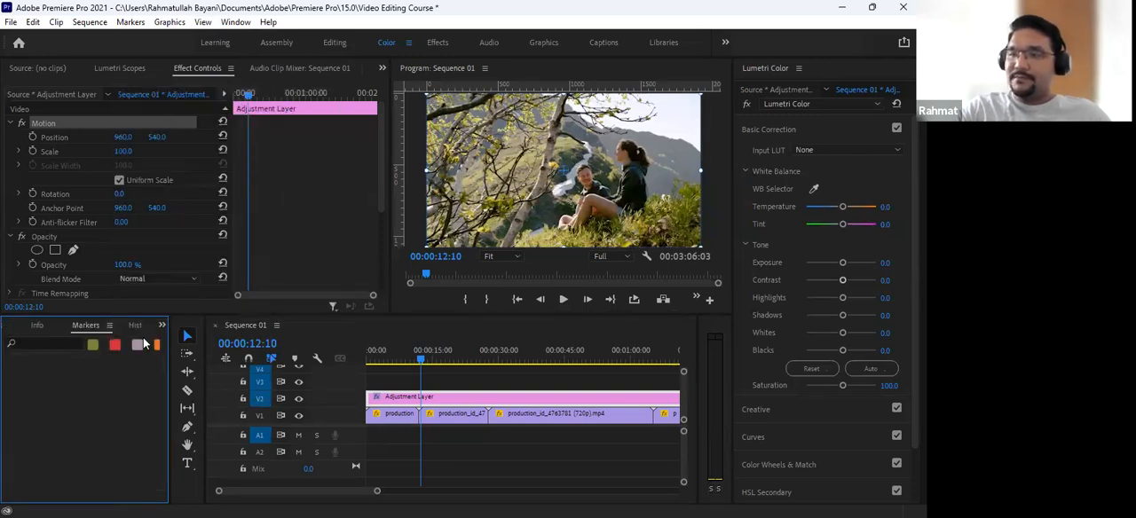
left_click(162, 326)
left_click(178, 341)
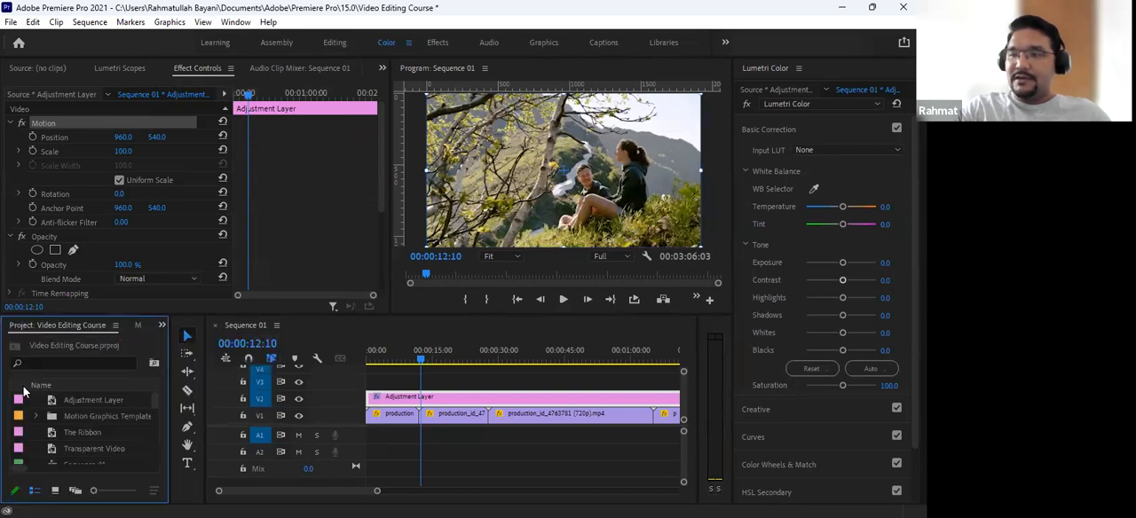
- Check the list of docked panels for Effects and add the Effects panel back to the workspace
left_click(162, 325)
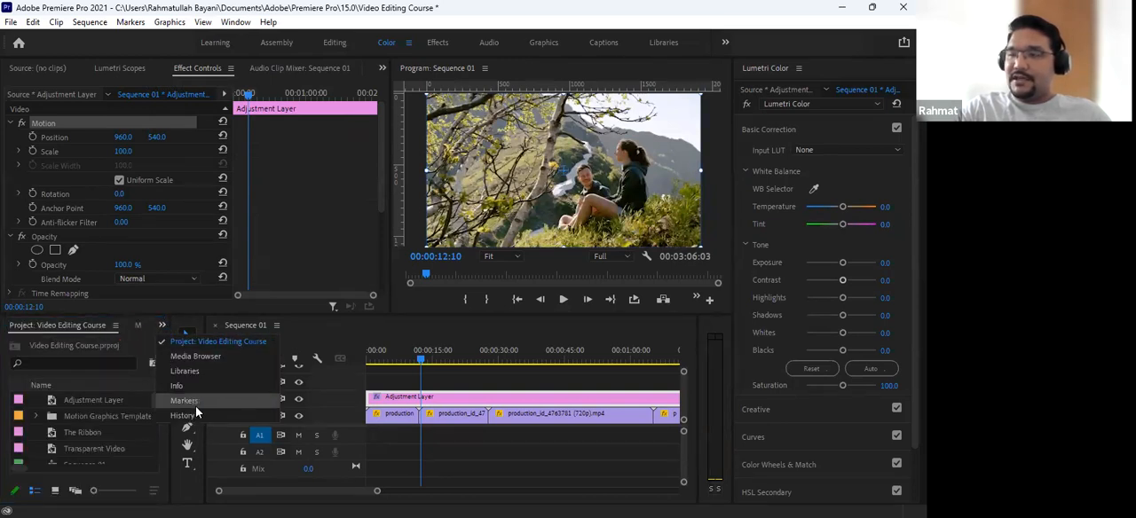
left_click(382, 4)
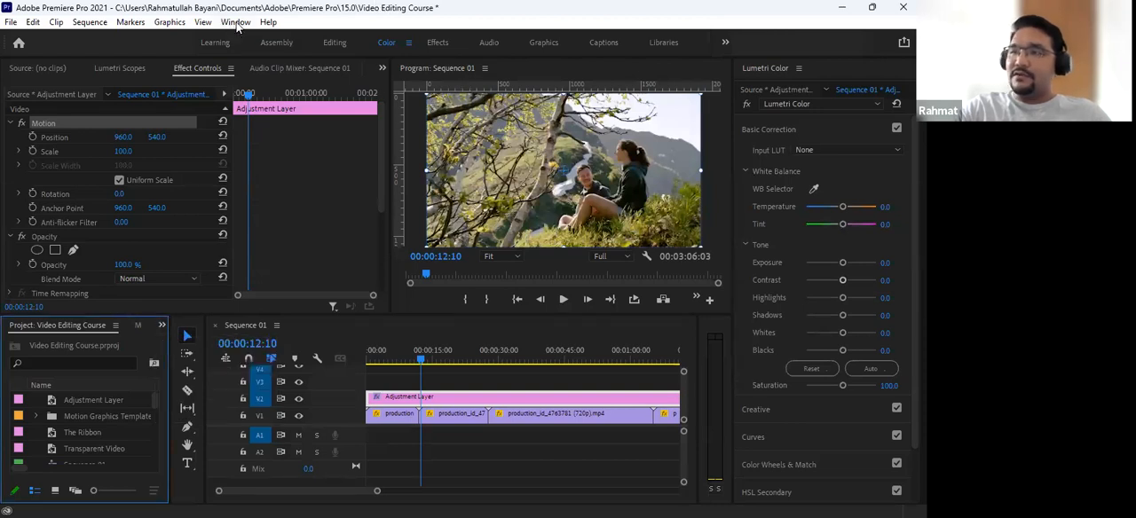
left_click(236, 23)
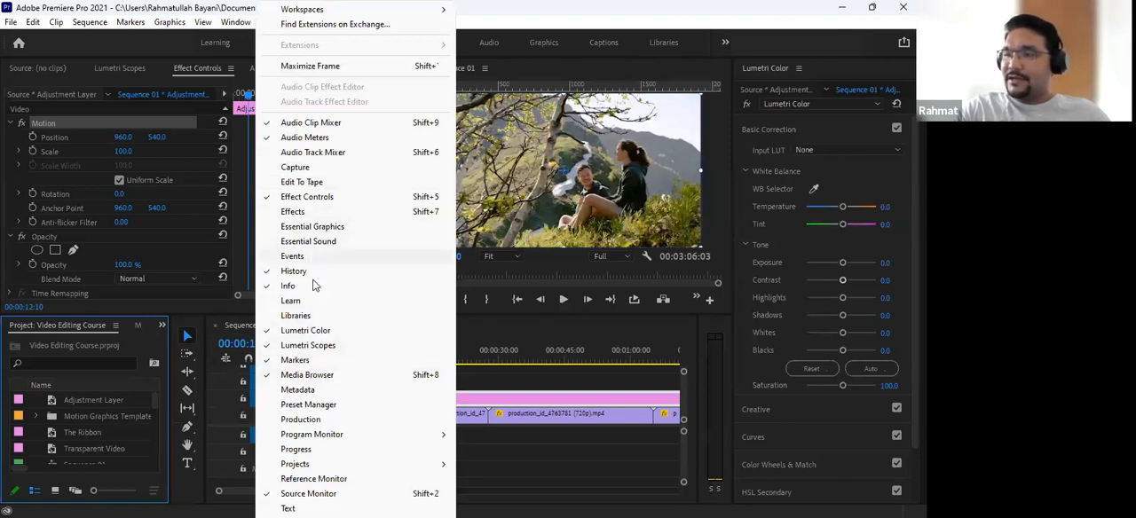
left_click(301, 211)
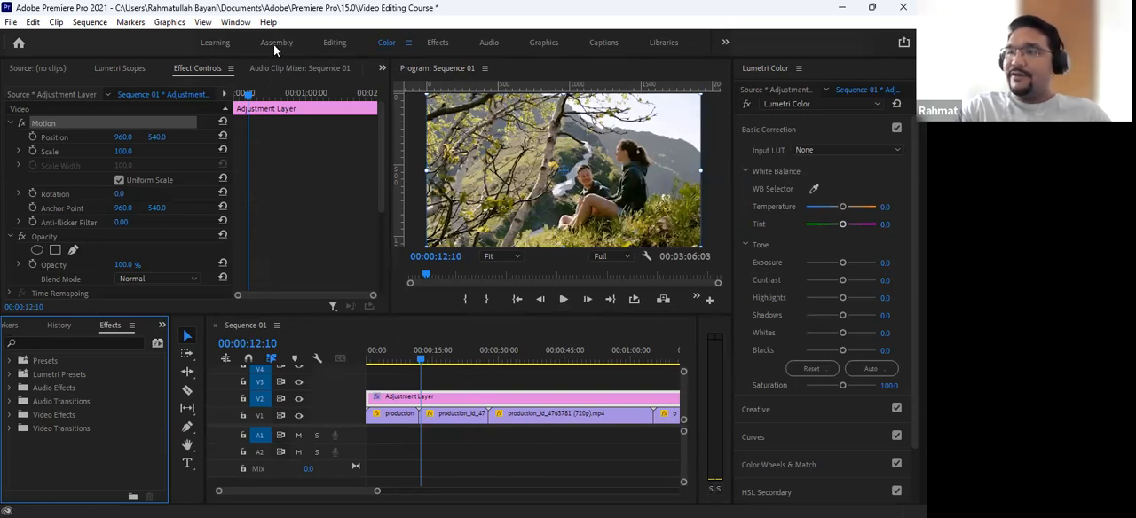
- Switch to the Editing workspace and bring its Effects panel to the front
left_click(330, 43)
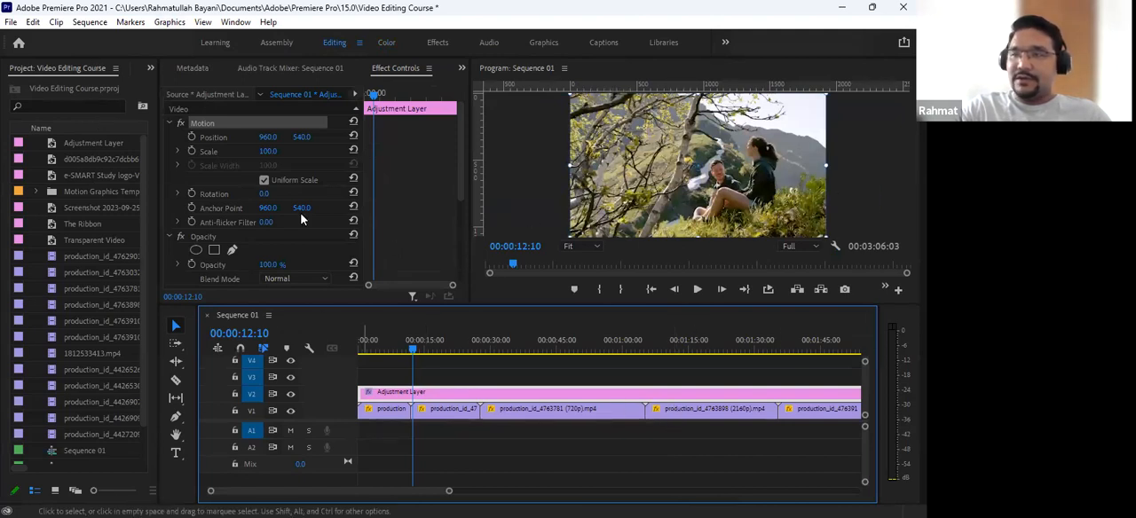
left_click(148, 67)
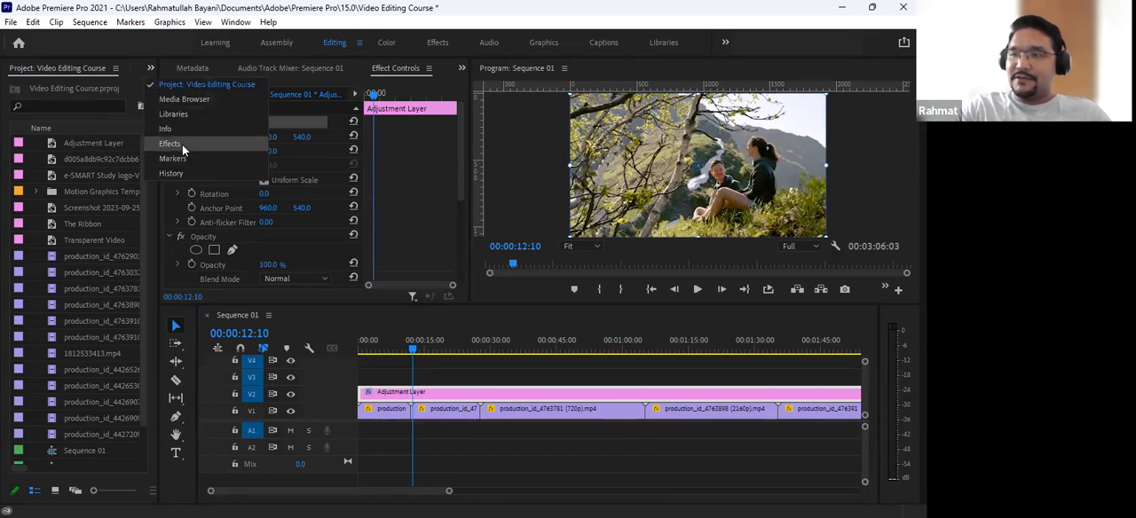
left_click(173, 144)
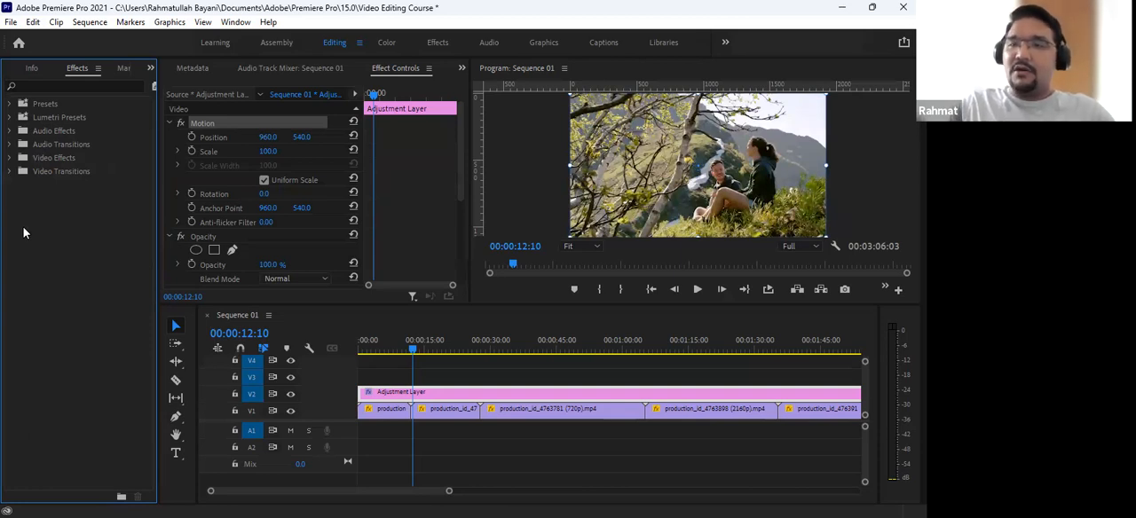
- Expand the Audio Transitions folder and its Crossfade group to look at the available audio transitions
left_click(41, 147)
left_click(41, 146)
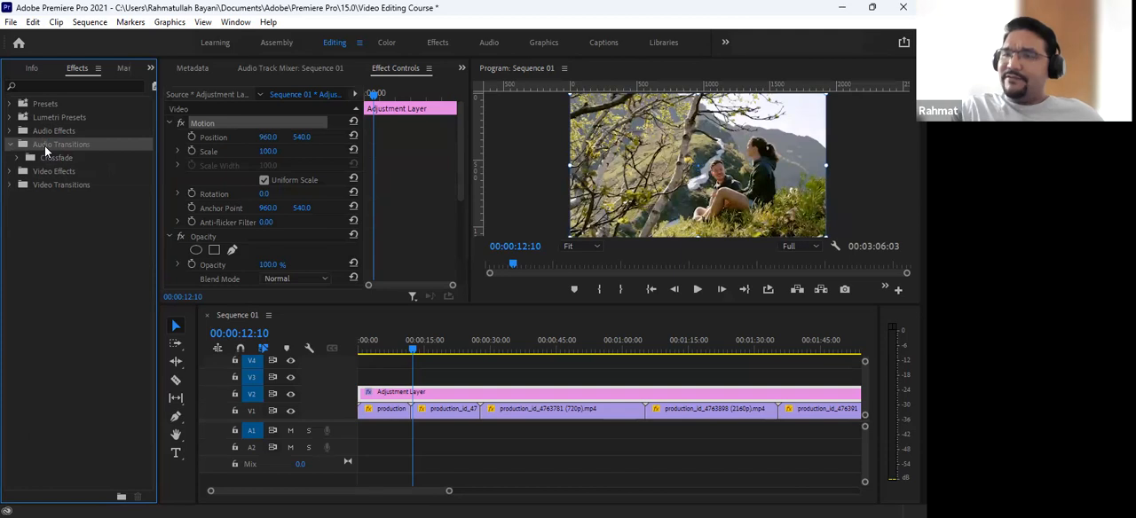
left_click(17, 157)
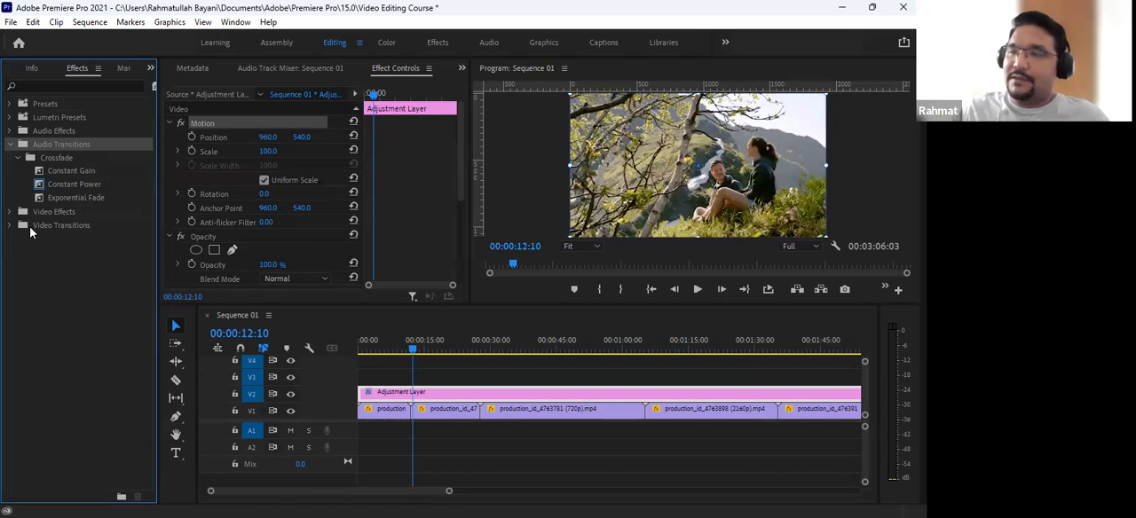
- Collapse Audio Transitions and expand the Video Transitions folder and its Dissolve group
left_click(11, 144)
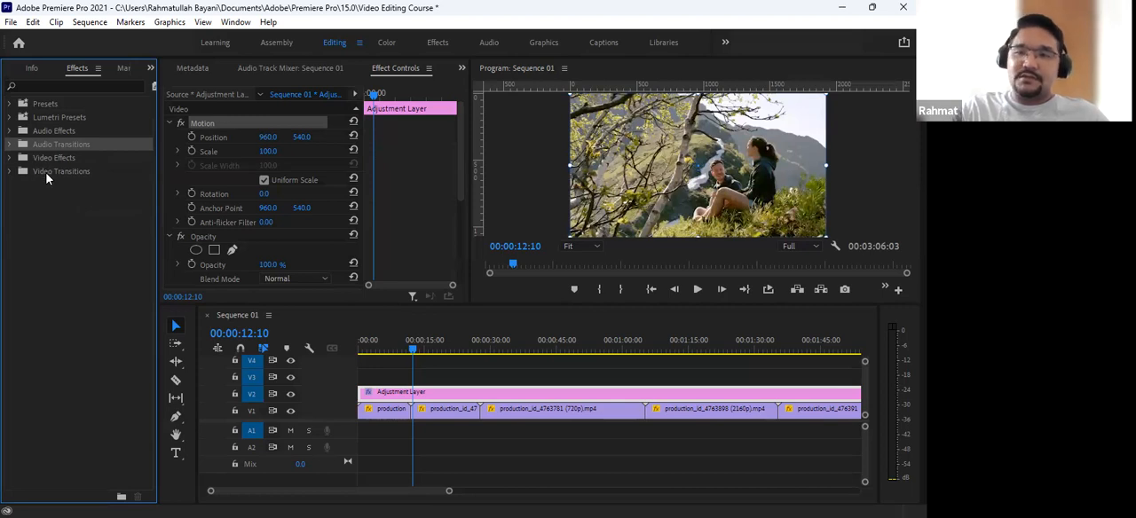
double_click(26, 174)
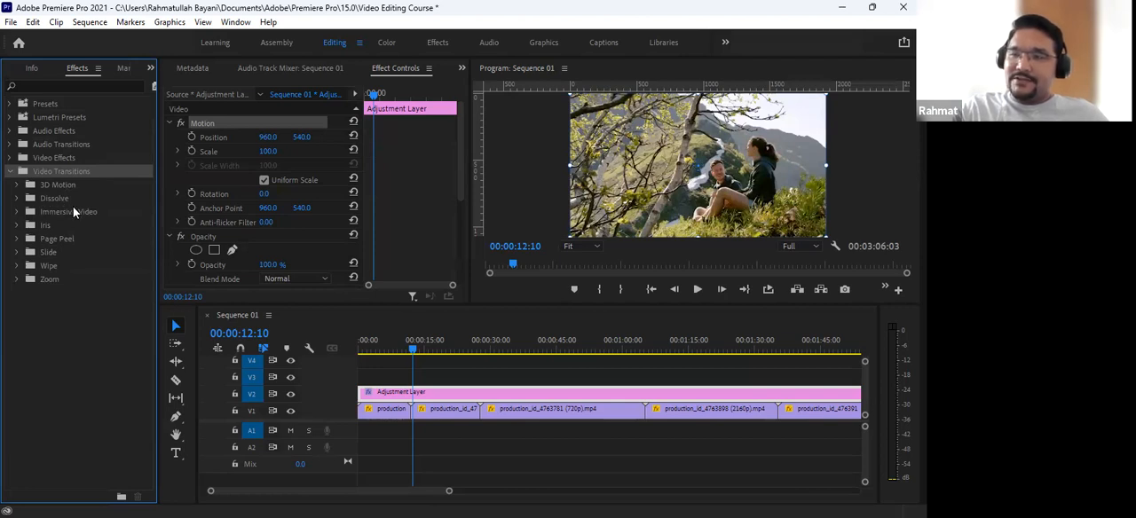
left_click(73, 203)
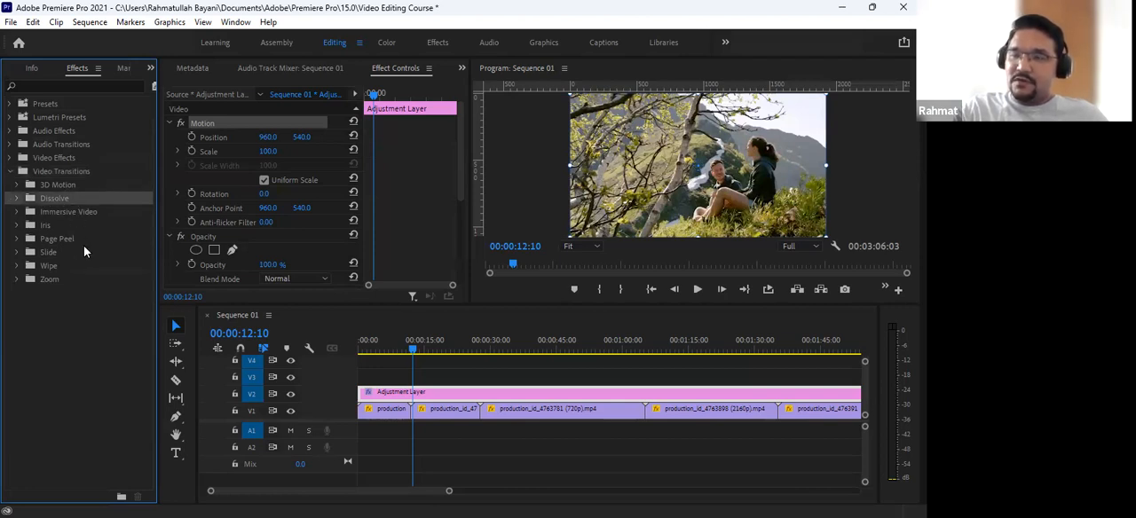
left_click(16, 203)
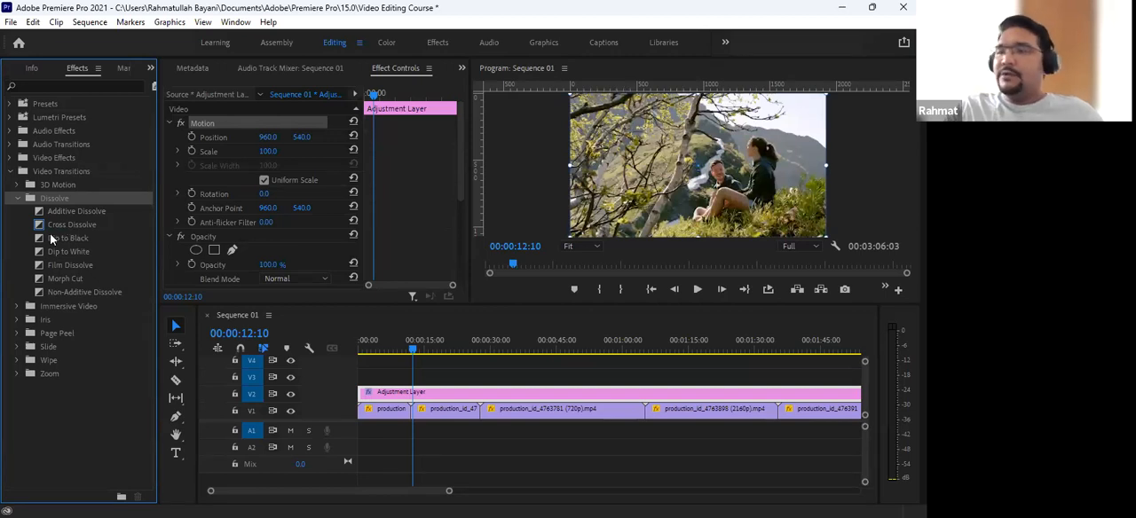
- Apply the Cross Dissolve transition to the cut between the first and second V1 clips, accepting repeated frames
left_click(70, 223)
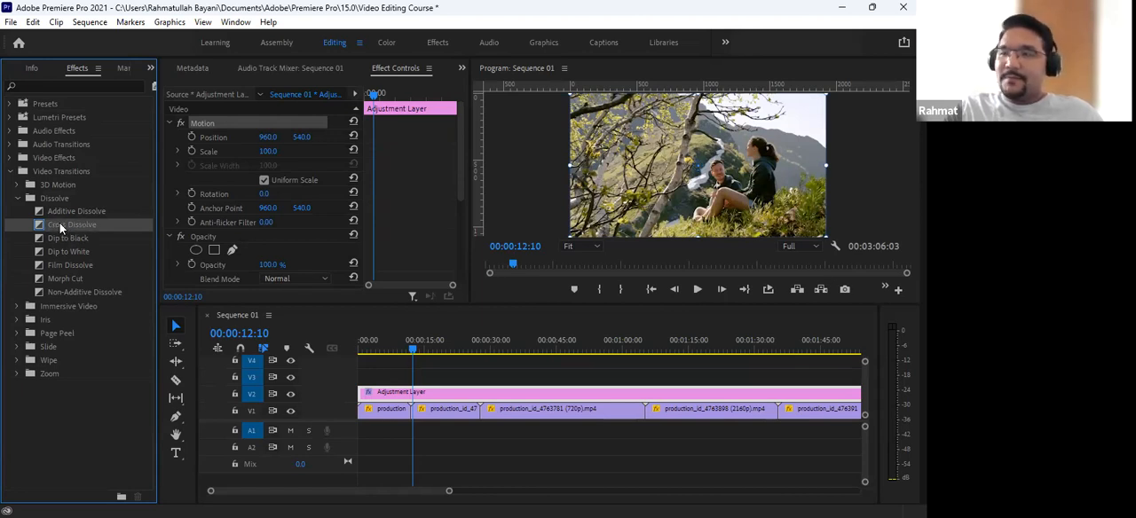
left_click_drag(75, 225, 488, 424)
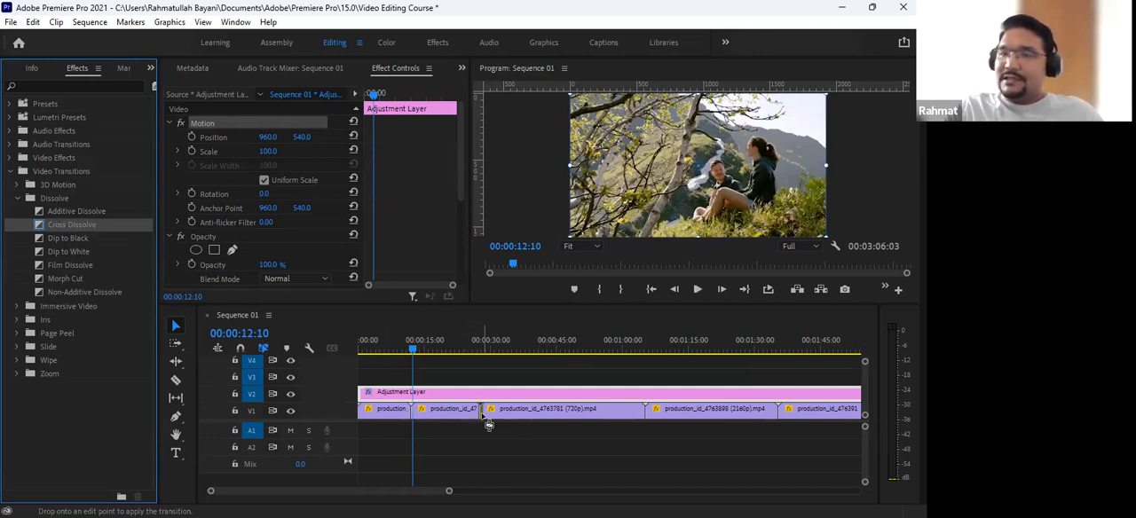
left_click_drag(490, 425, 496, 415)
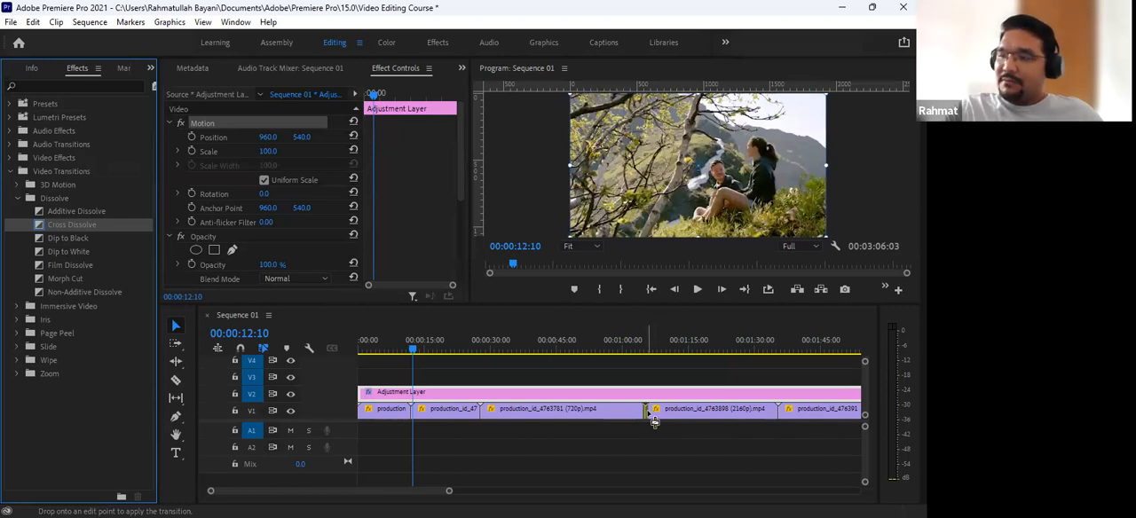
left_click_drag(654, 422, 419, 426)
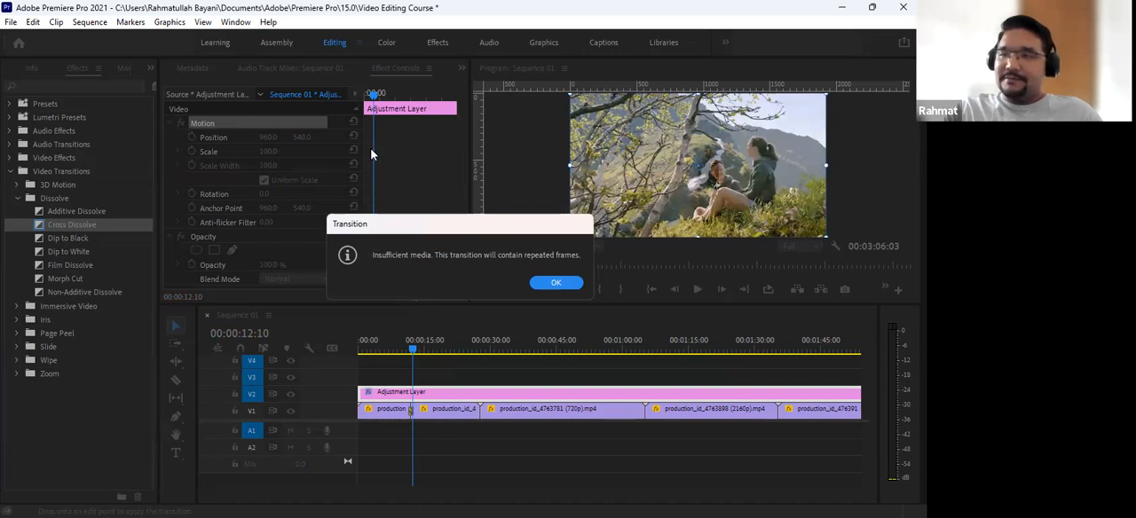
left_click_drag(416, 218, 371, 150)
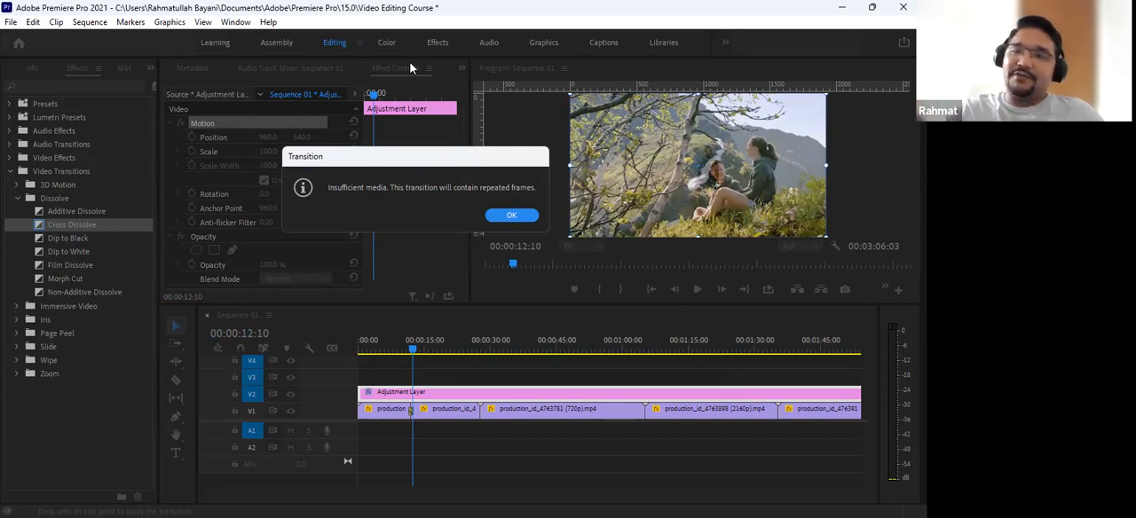
left_click(511, 221)
- Delete the Cross Dissolve between the first two clips and apply it again at the same cut, accepting repeated frames
key("=")
key("=")
key("=")
key("=")
left_click(614, 349)
left_click(569, 413)
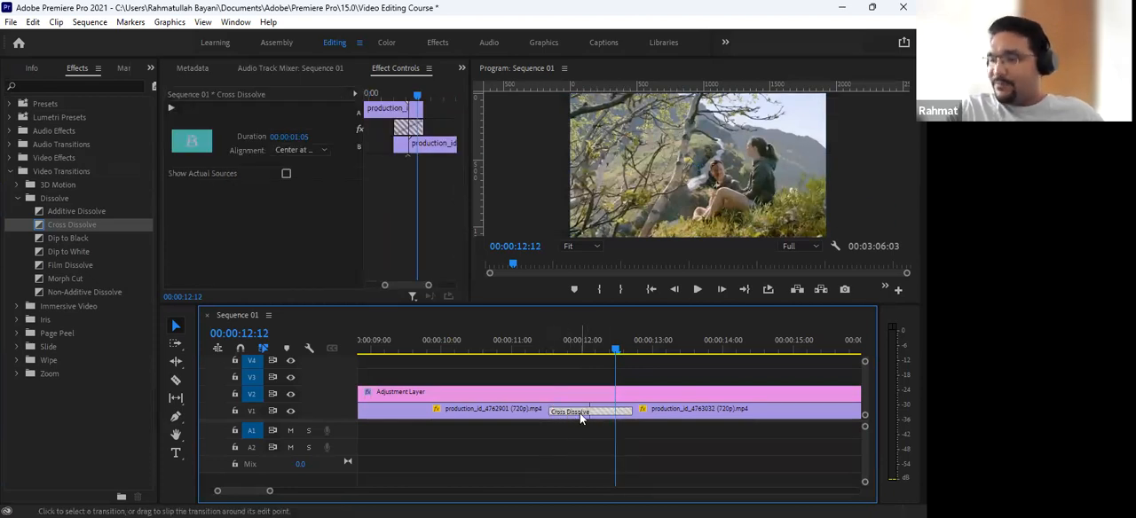
key("Delete")
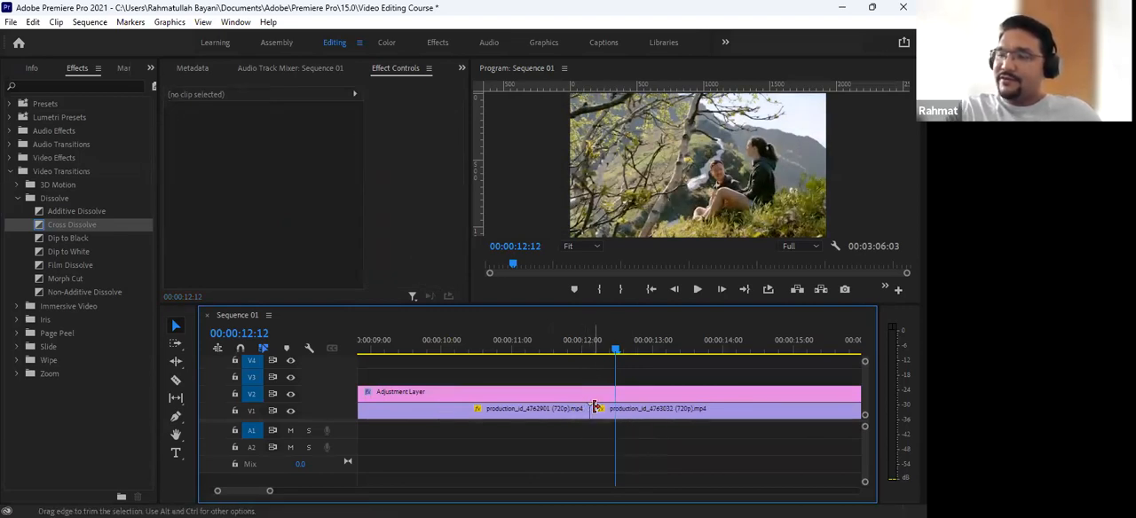
left_click_drag(79, 226, 598, 426)
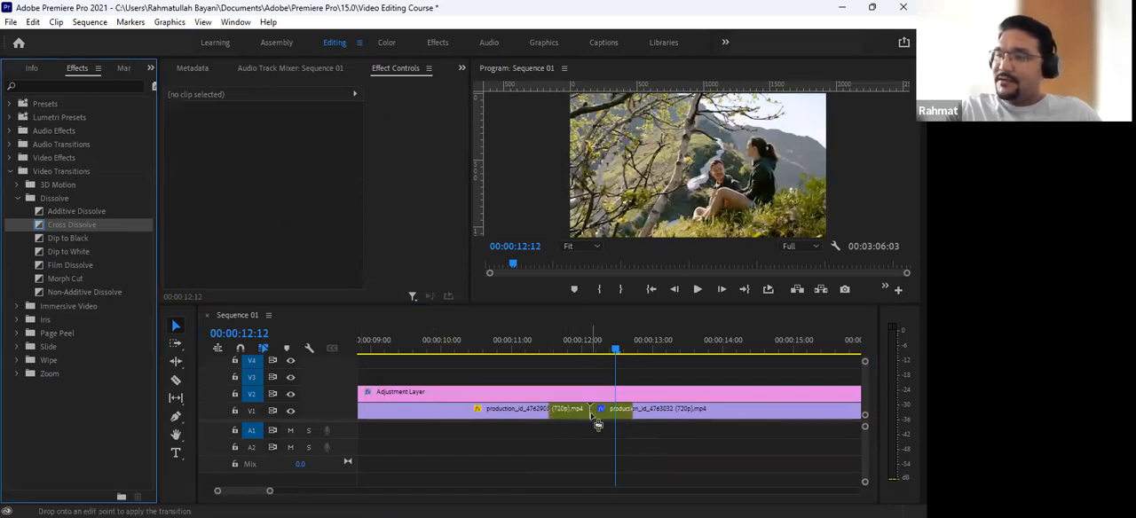
left_click(556, 282)
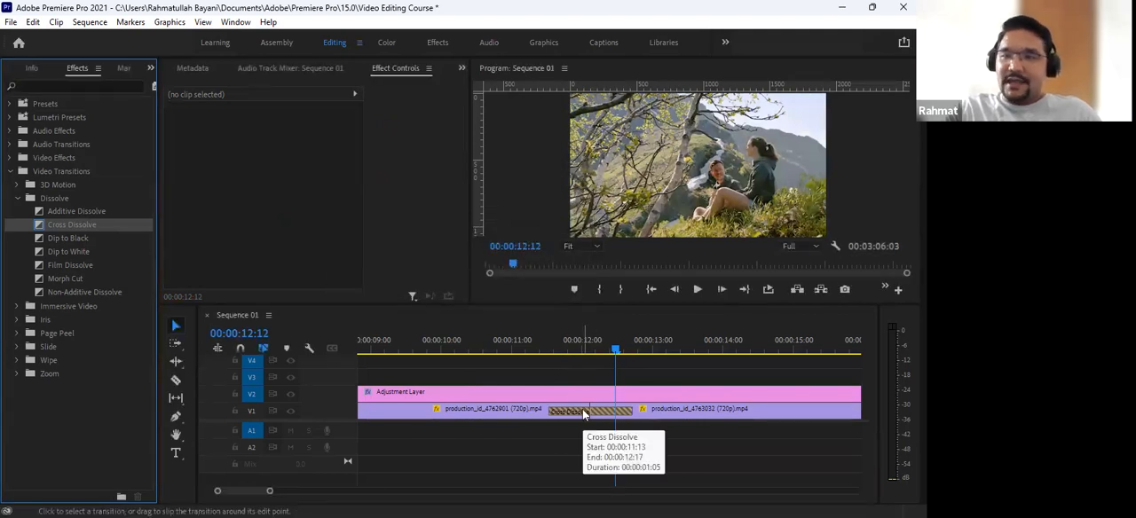
- Scrub back and forth through the Cross Dissolve to examine how the first clip blends into the second
left_click(499, 417)
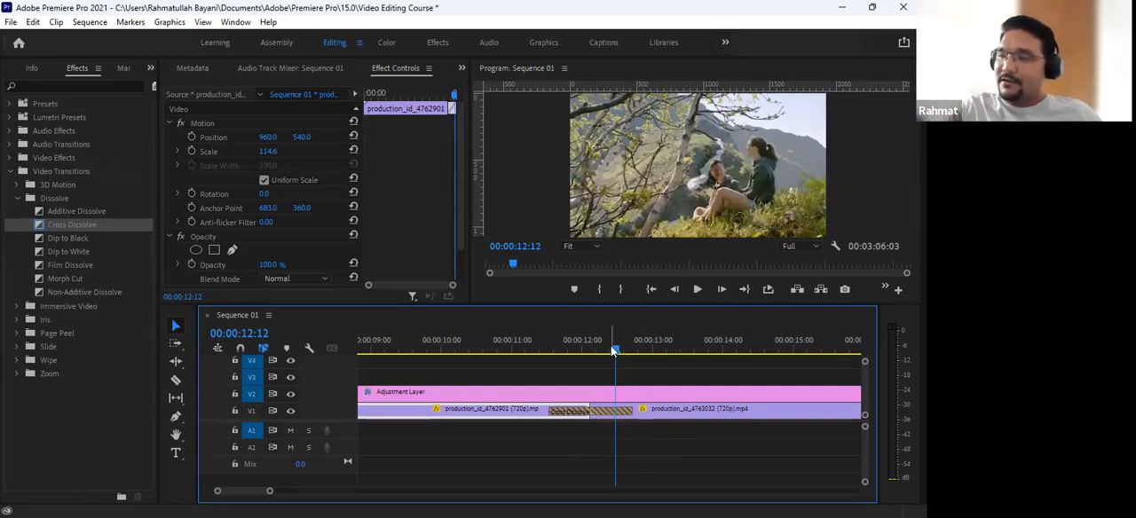
left_click_drag(612, 350, 590, 349)
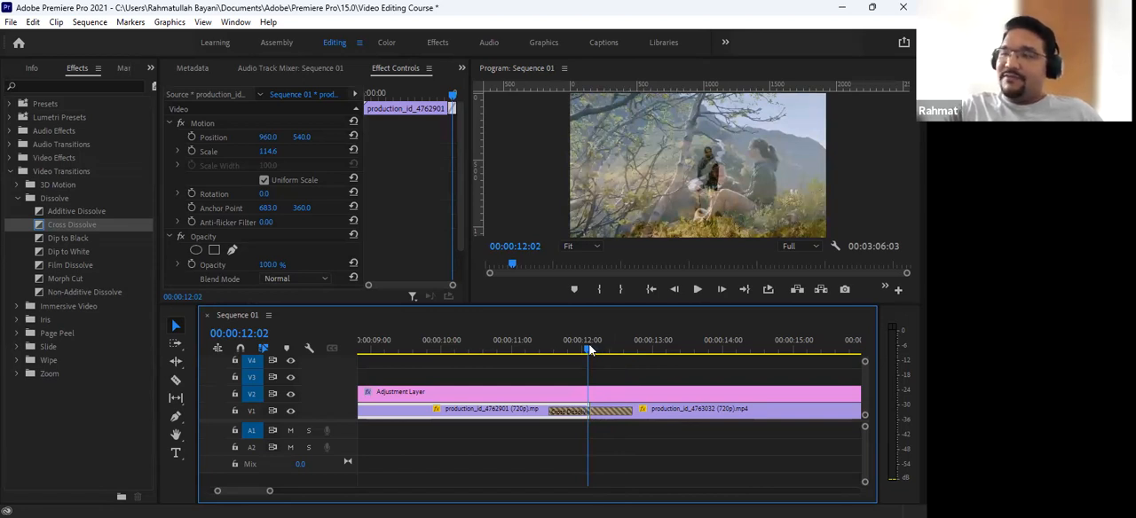
left_click_drag(591, 350, 645, 353)
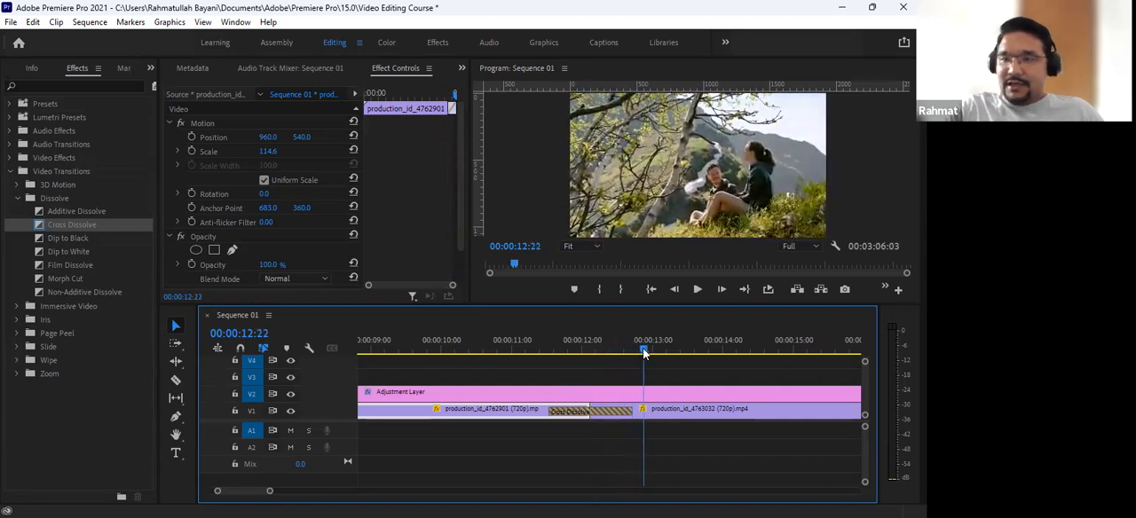
left_click(684, 413)
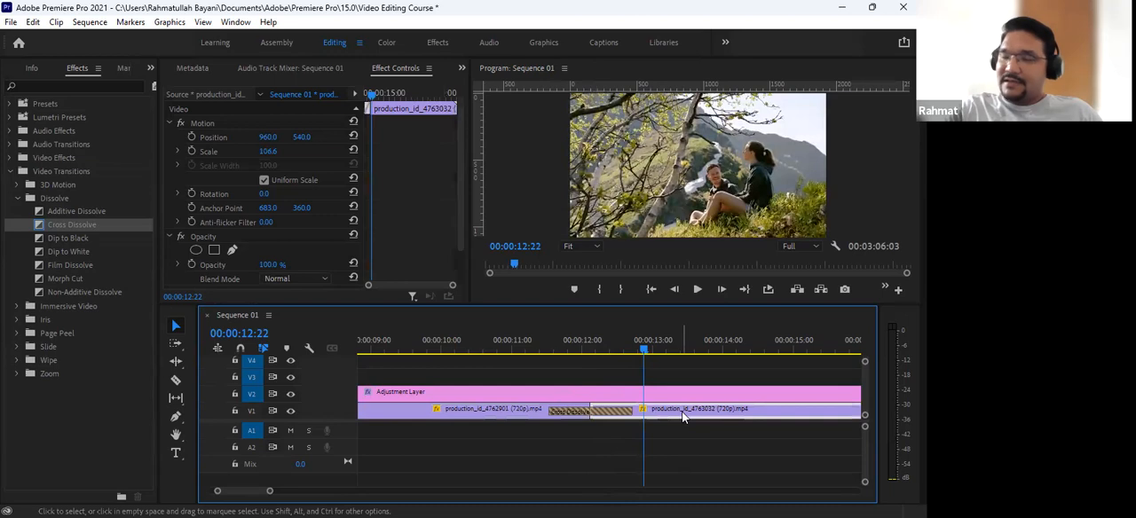
mouse_move(597, 350)
left_mouse_down()
mouse_move(579, 352)
mouse_move(593, 367)
left_mouse_up()
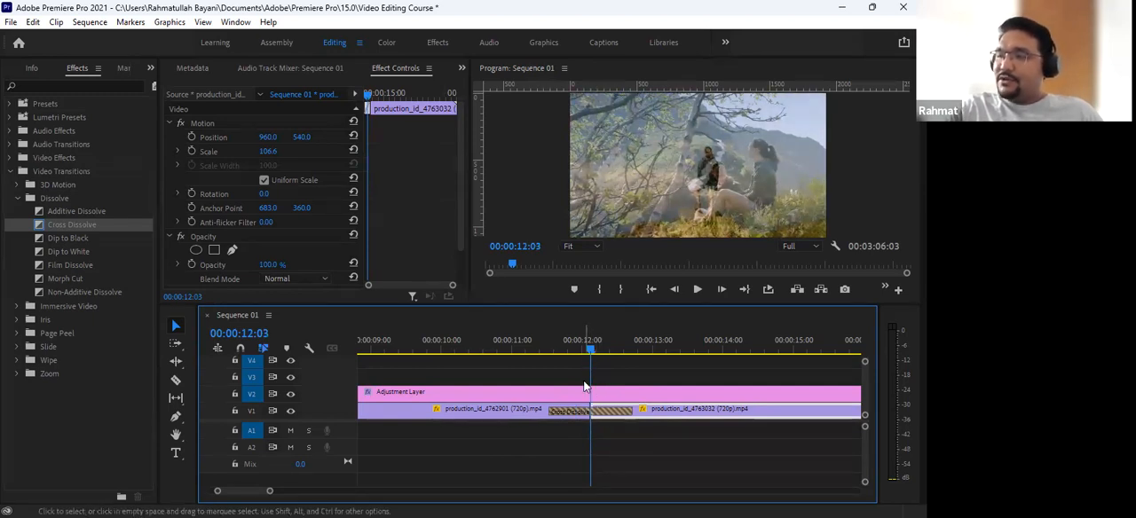
left_click(588, 348)
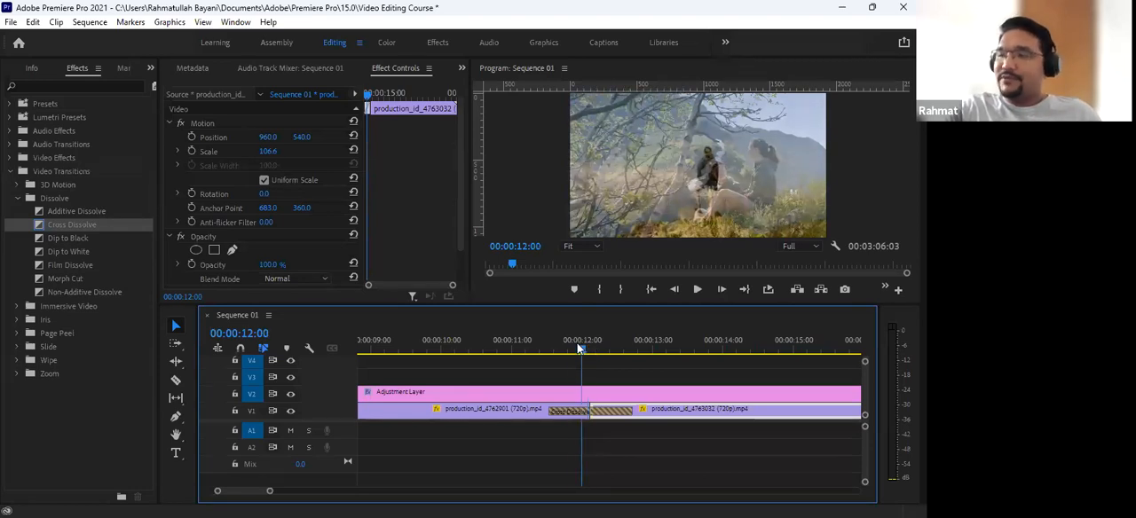
left_click(565, 348)
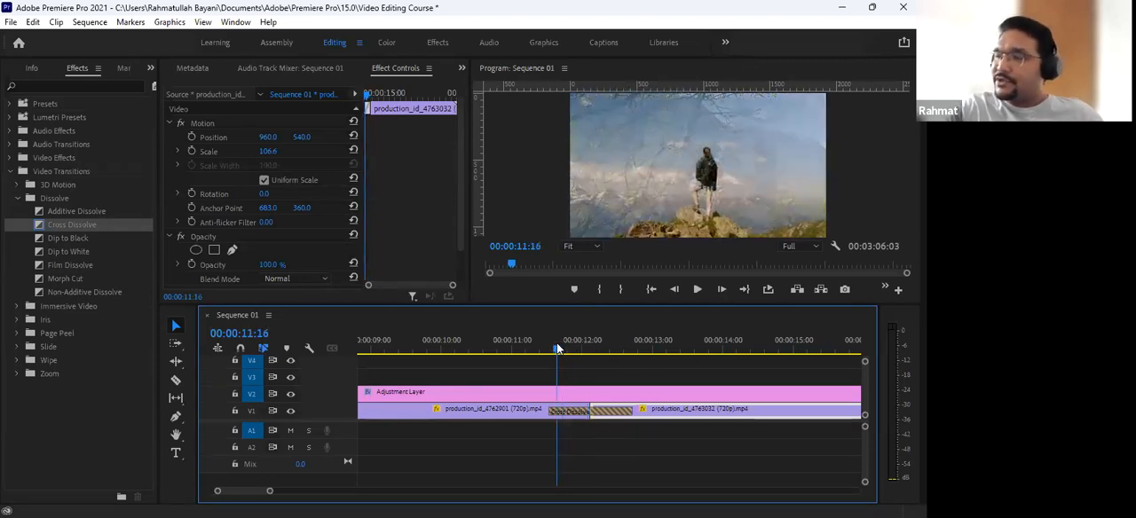
left_click(549, 349)
left_click_drag(549, 349, 645, 362)
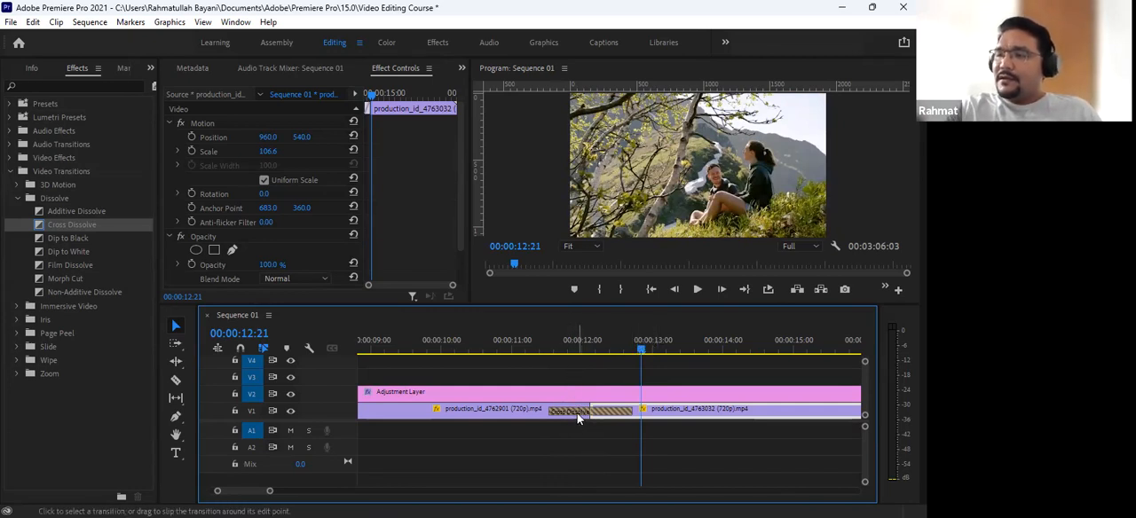
- Remove the Cross Dissolve from the first cut and reapply it there, accepting the repeated frames
left_click(578, 418)
key("Delete")
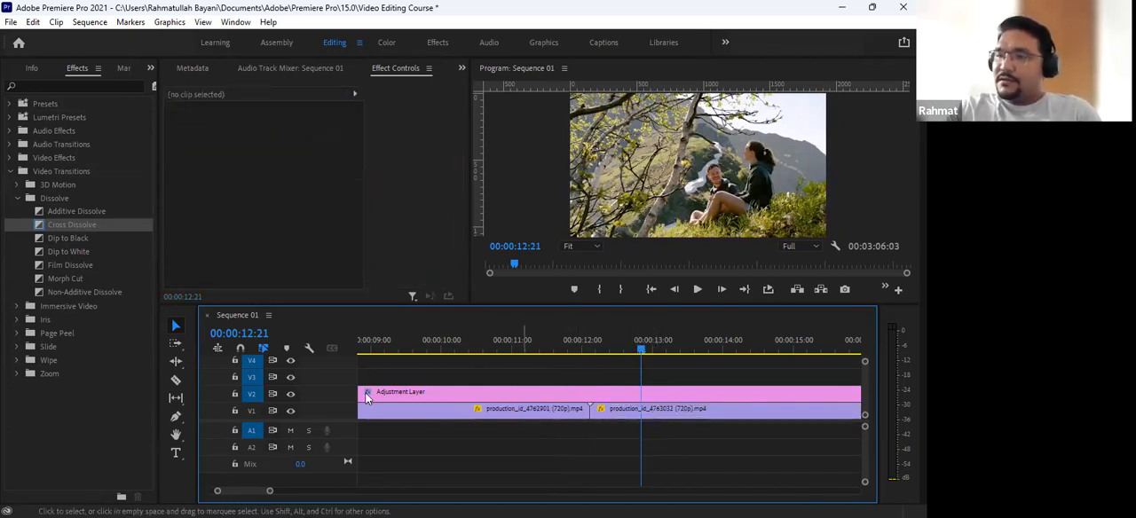
left_click_drag(68, 222, 595, 421)
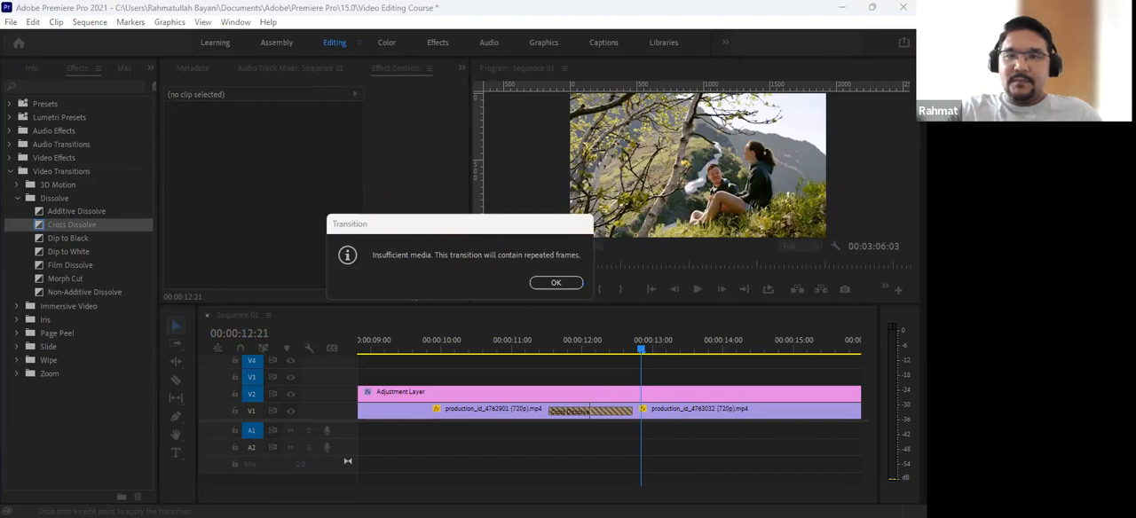
left_click(372, 257)
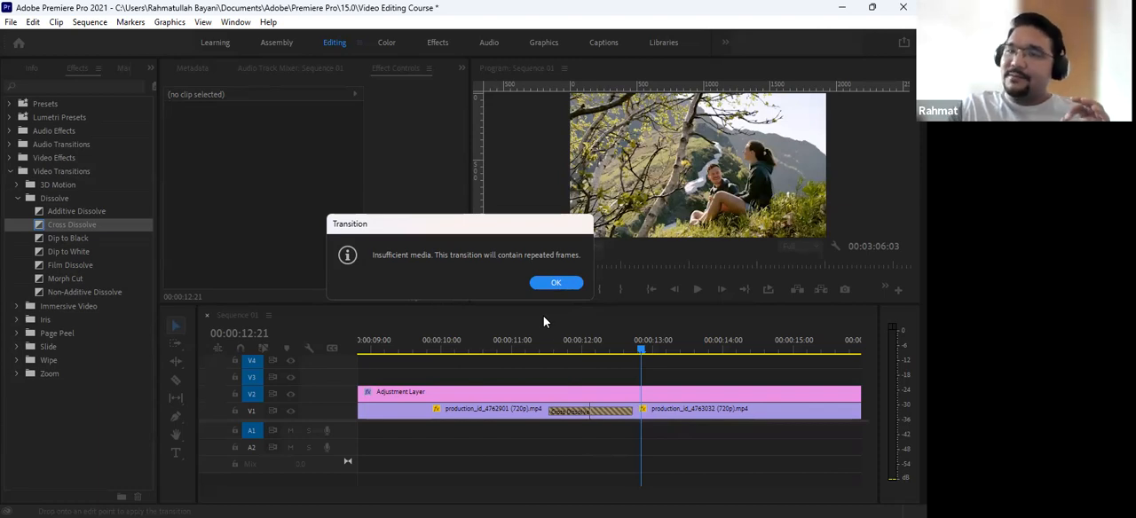
left_click(550, 283)
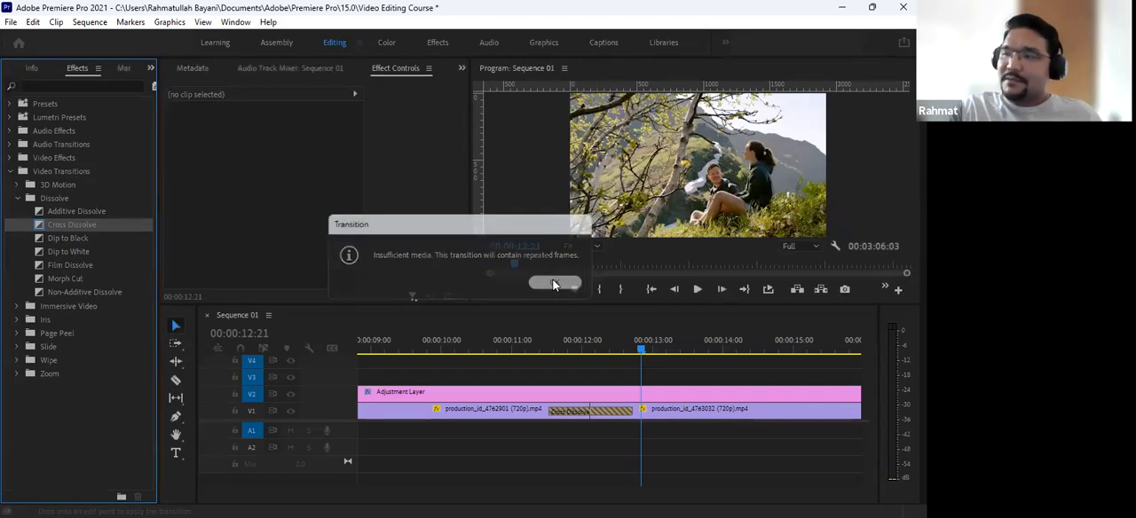
- Scrub the reapplied Cross Dissolve from start to end, checking the overlap of the outgoing and incoming clips
left_click(549, 346)
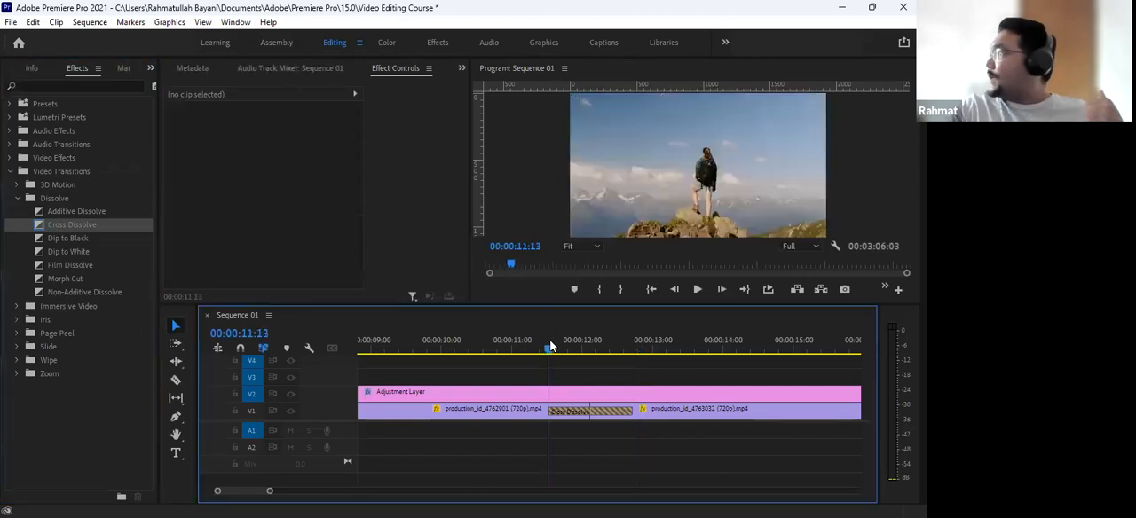
left_click_drag(550, 345, 629, 380)
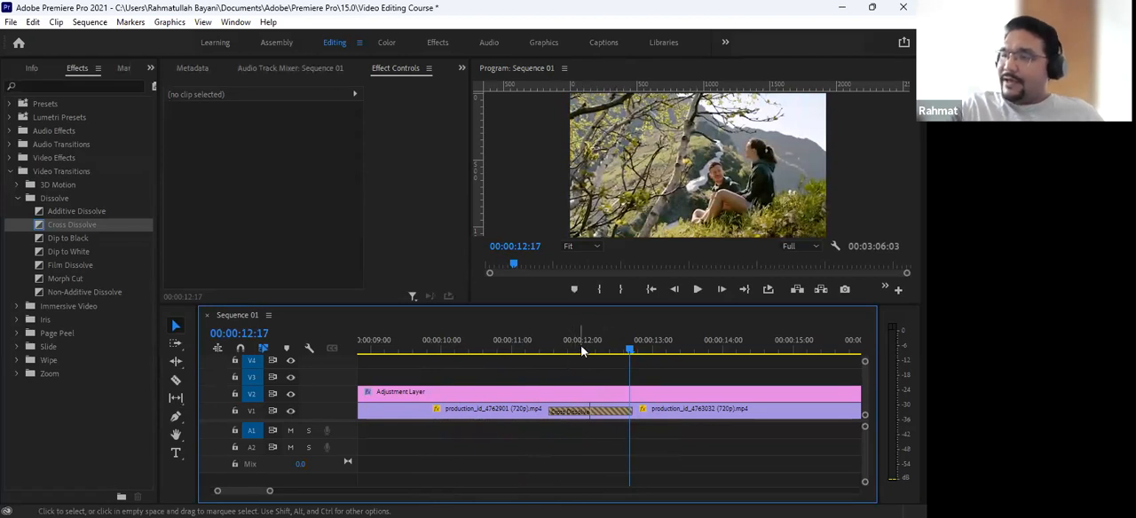
mouse_move(582, 351)
left_mouse_down()
mouse_move(561, 347)
mouse_move(592, 362)
left_mouse_up()
left_click(655, 414)
left_click(592, 350)
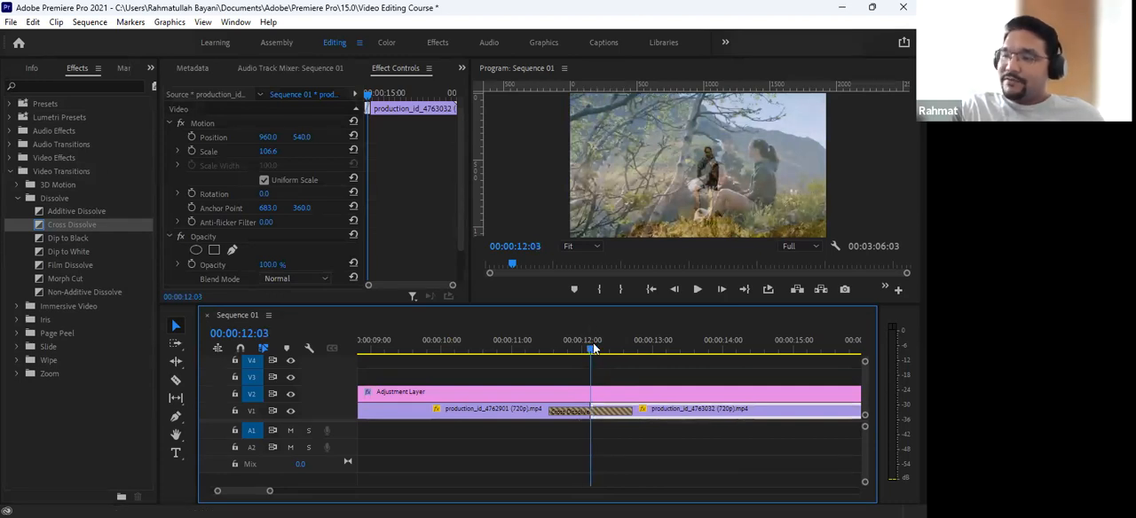
left_click(595, 349)
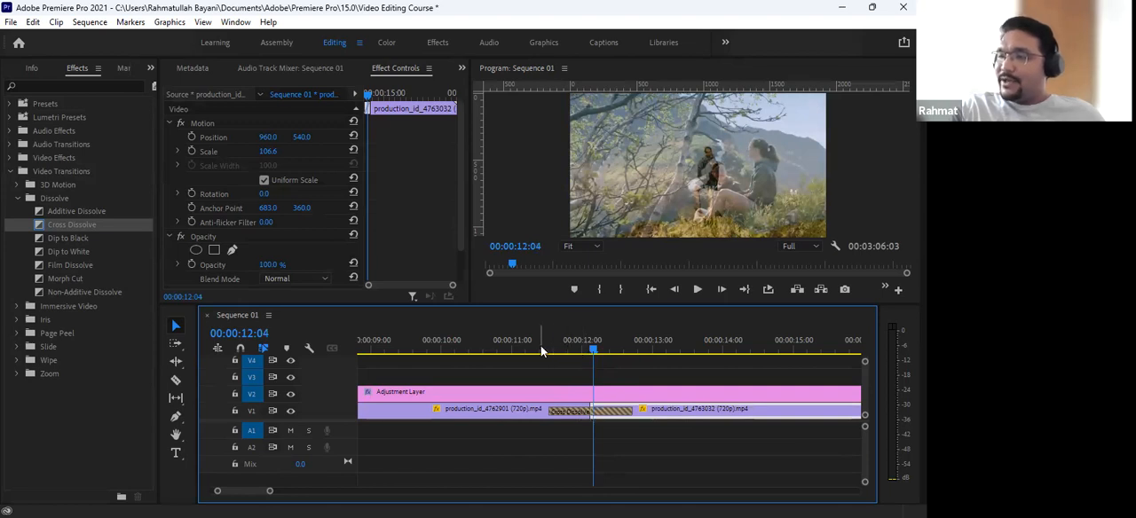
left_click_drag(545, 374, 589, 418)
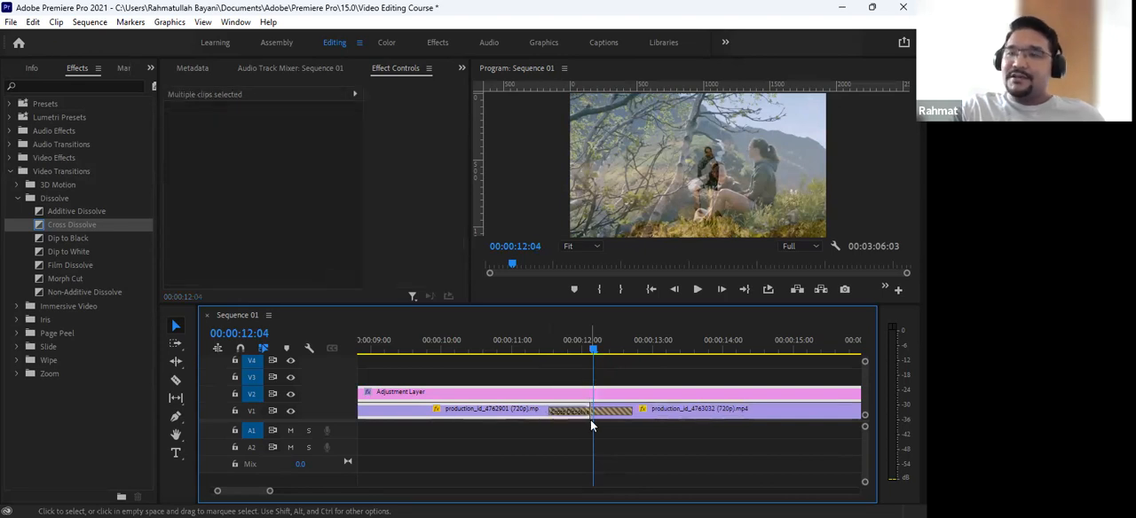
left_click(653, 415)
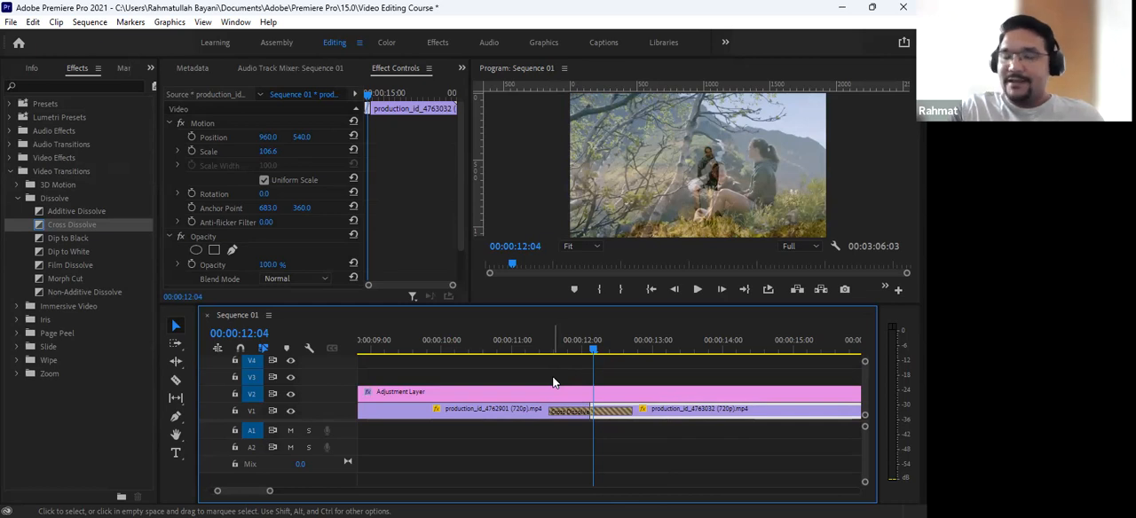
left_click_drag(536, 340, 615, 352)
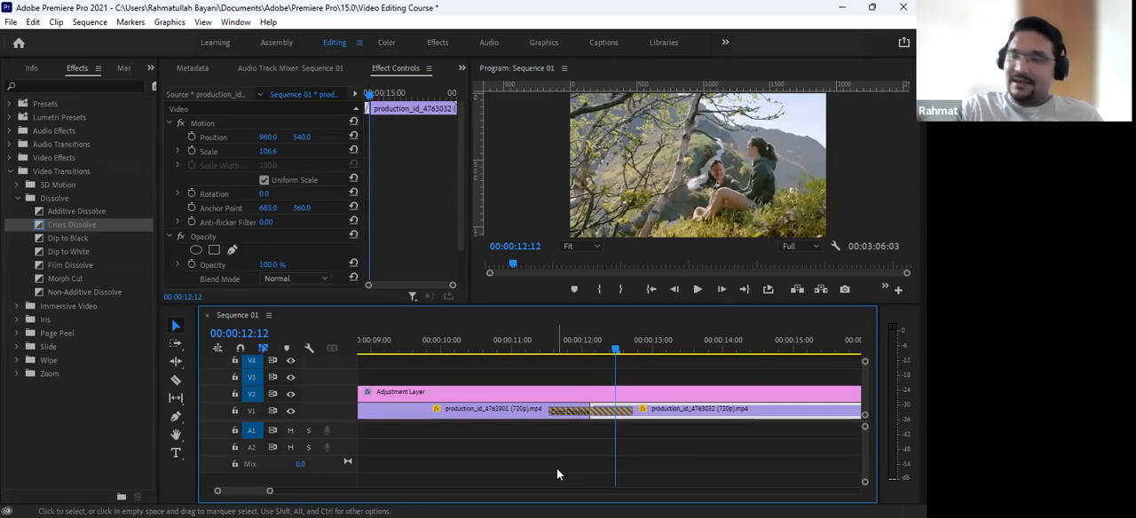
left_click(522, 333)
left_click_drag(522, 337, 639, 357)
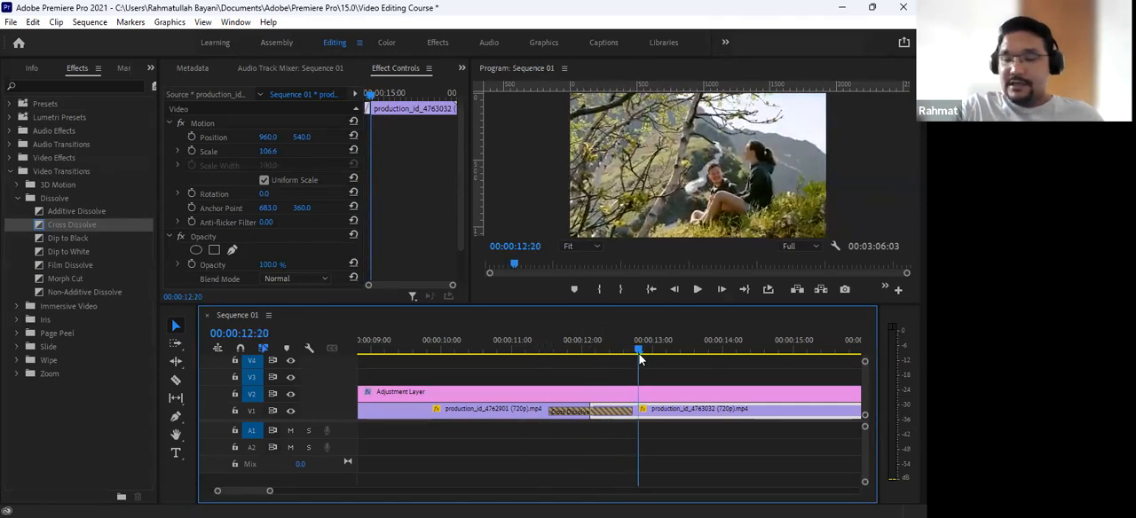
- Play the sequence into the second clip and stop playback at 00:00:20:22
key("minus")
key("minus")
key("minus")
key("space")
key("space")
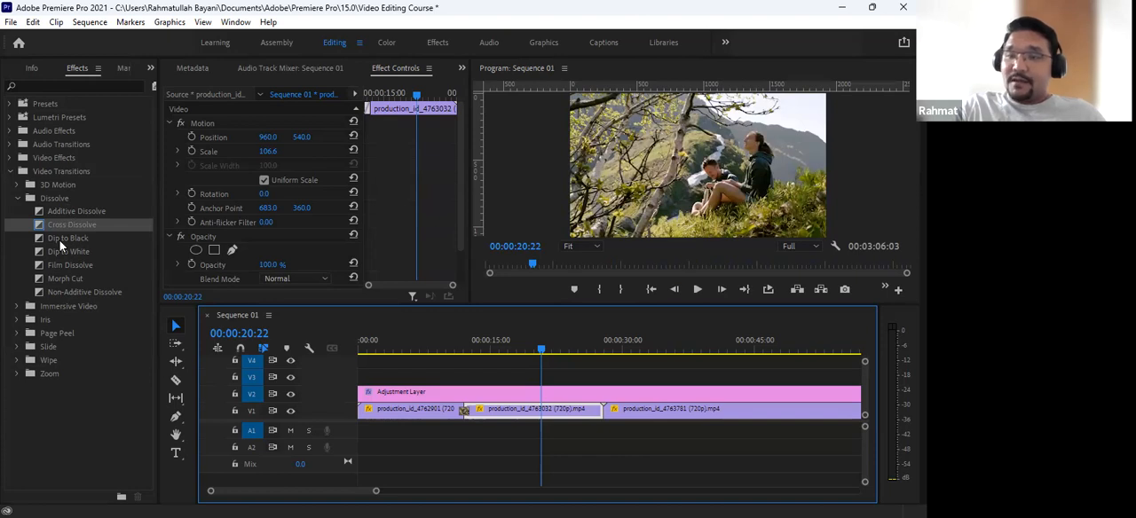
- Apply the Dip to Black transition to the cut between the second and third V1 clips, accepting repeated frames
left_click(60, 240)
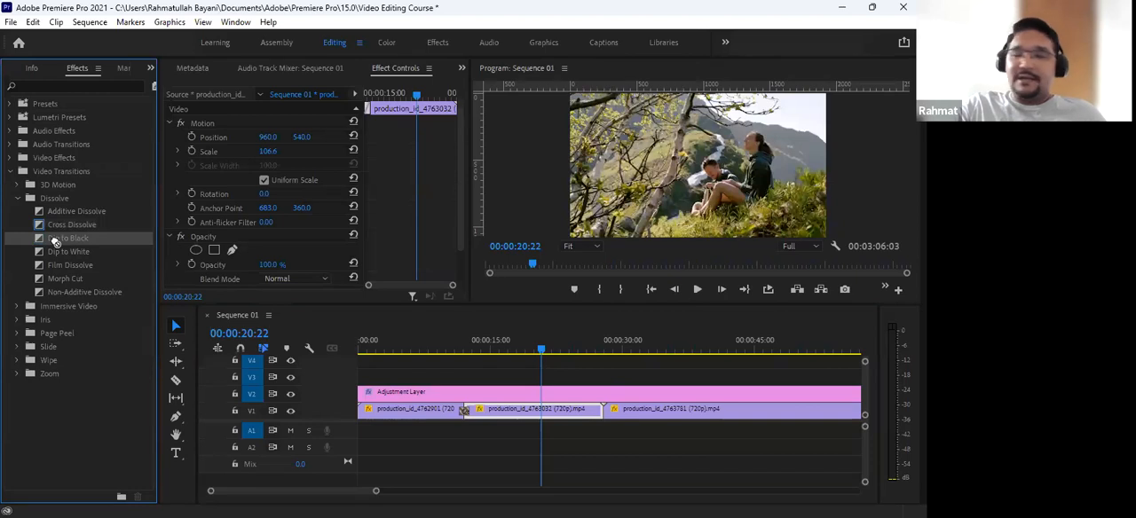
left_click_drag(508, 350, 602, 411)
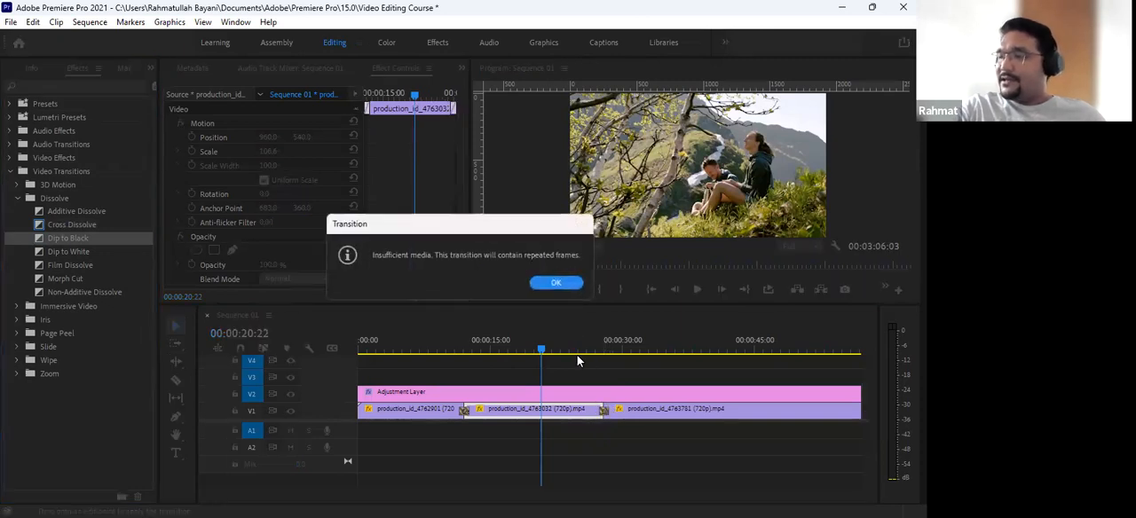
left_click(556, 283)
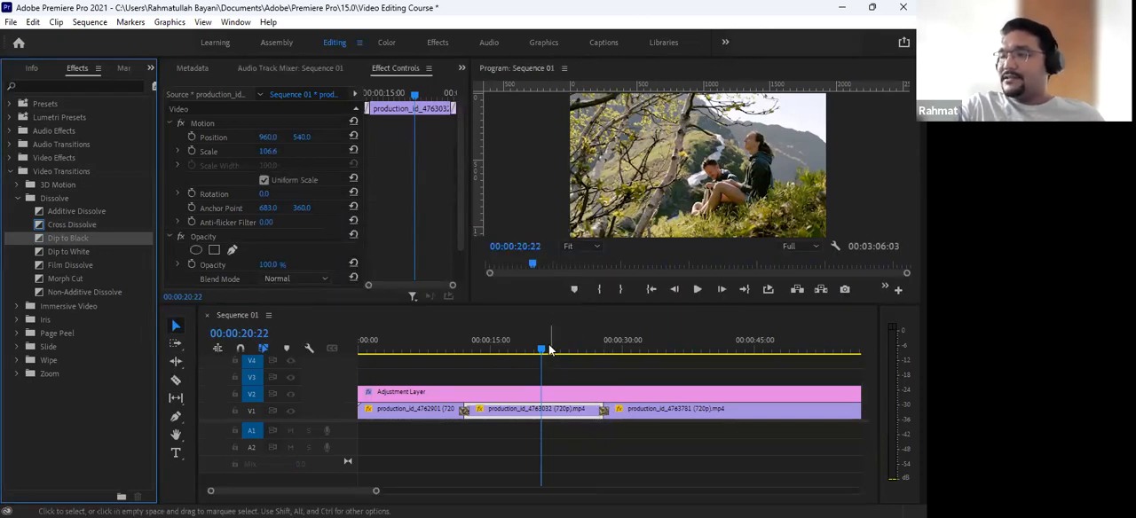
- Play the sequence from the second clip through the Dip to Black transition, stop, and return the playhead to 00:00:27:00
left_click_drag(523, 351, 504, 348)
key("space")
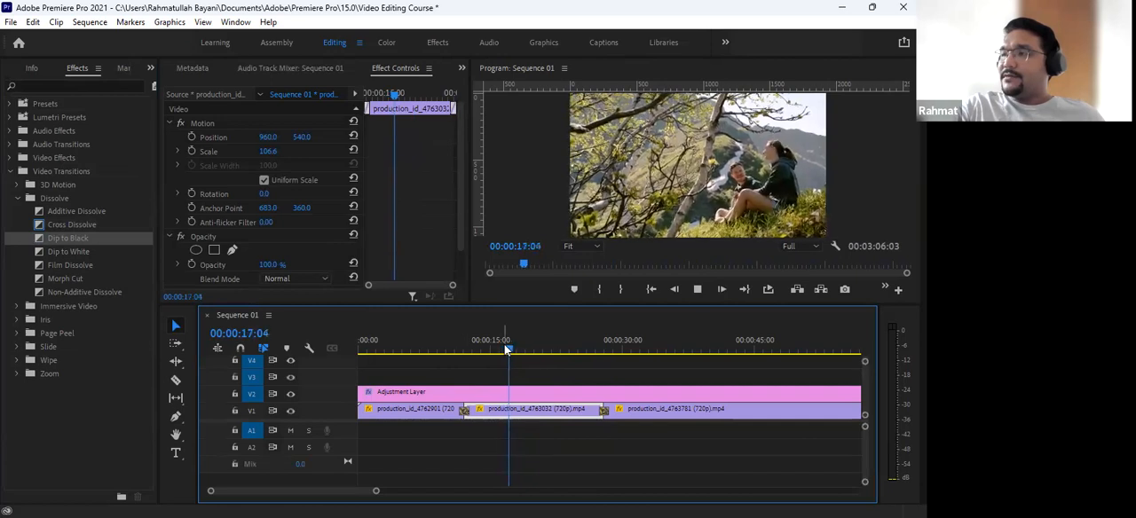
key("space")
key("space")
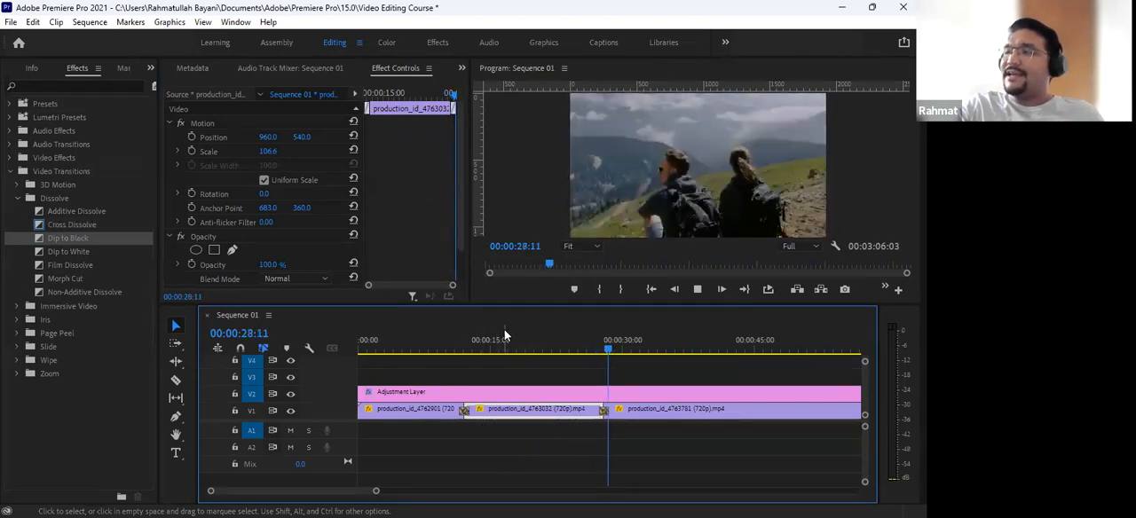
key("space")
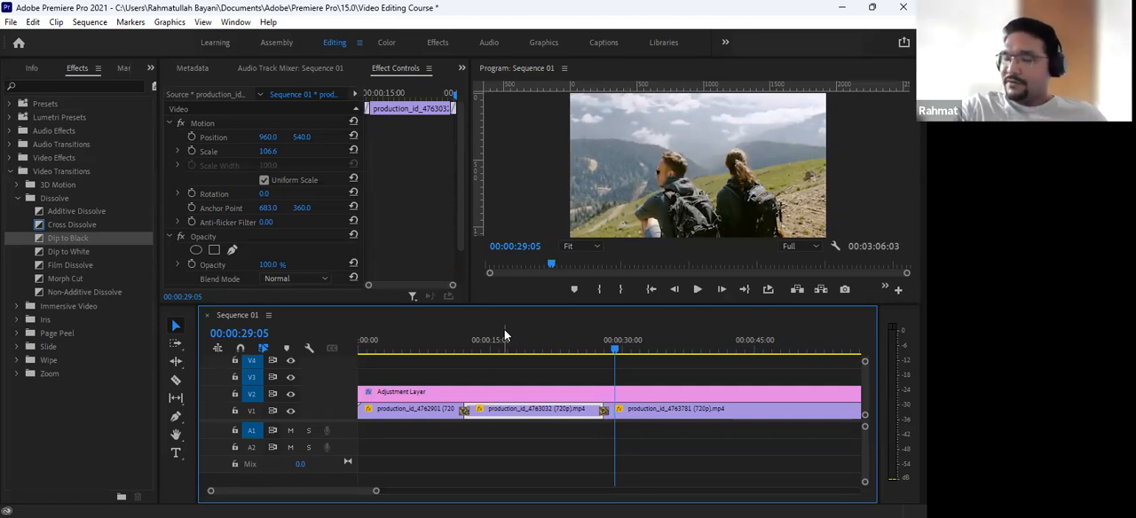
mouse_move(601, 340)
left_mouse_down()
mouse_move(611, 341)
mouse_move(595, 340)
left_mouse_up()
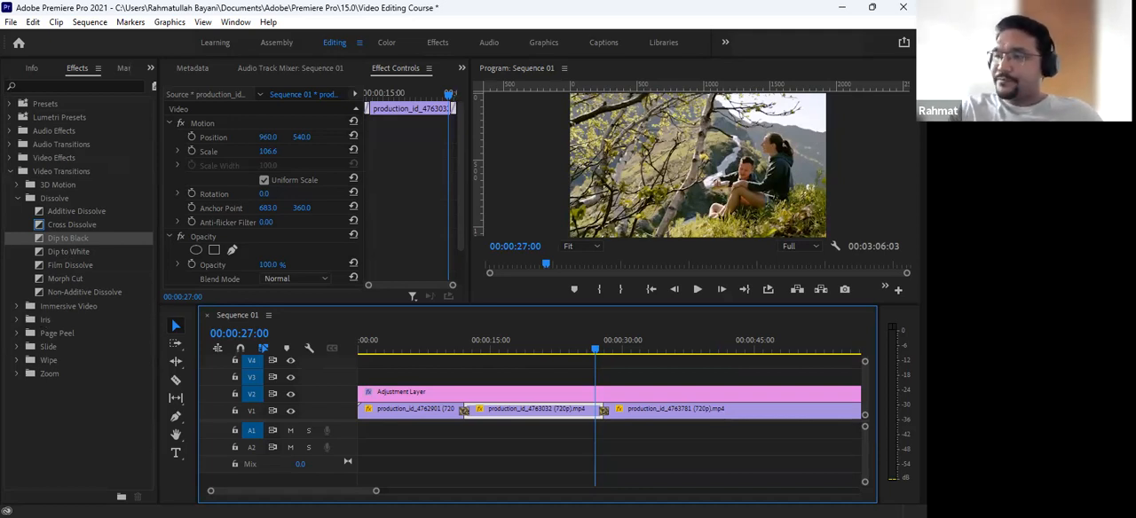
- Inspect the Cross Dissolve at the first cut, and replay the Dip to Black from 00:00:26:12 to 00:00:28:18
left_click(465, 410)
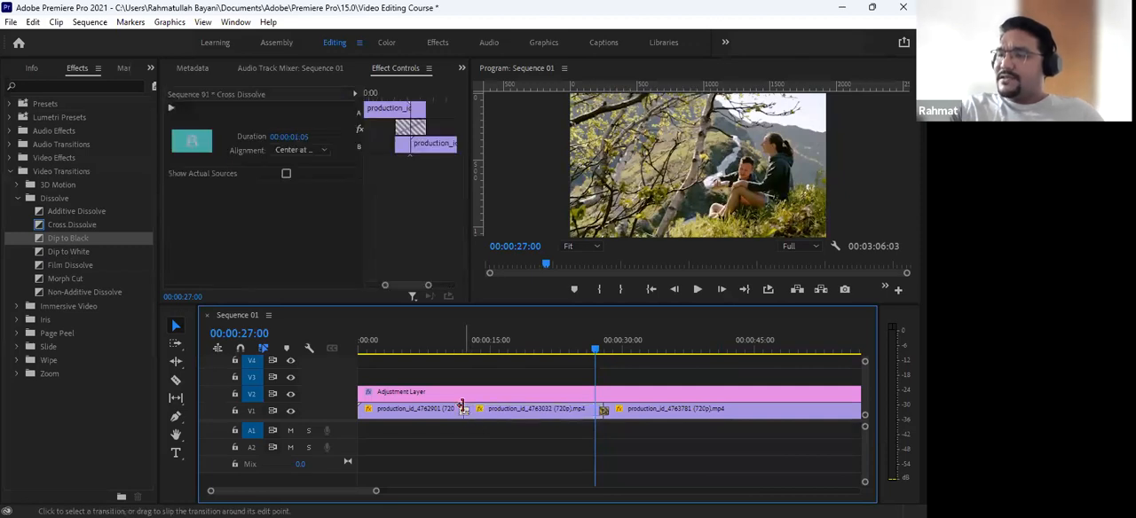
left_click(459, 351)
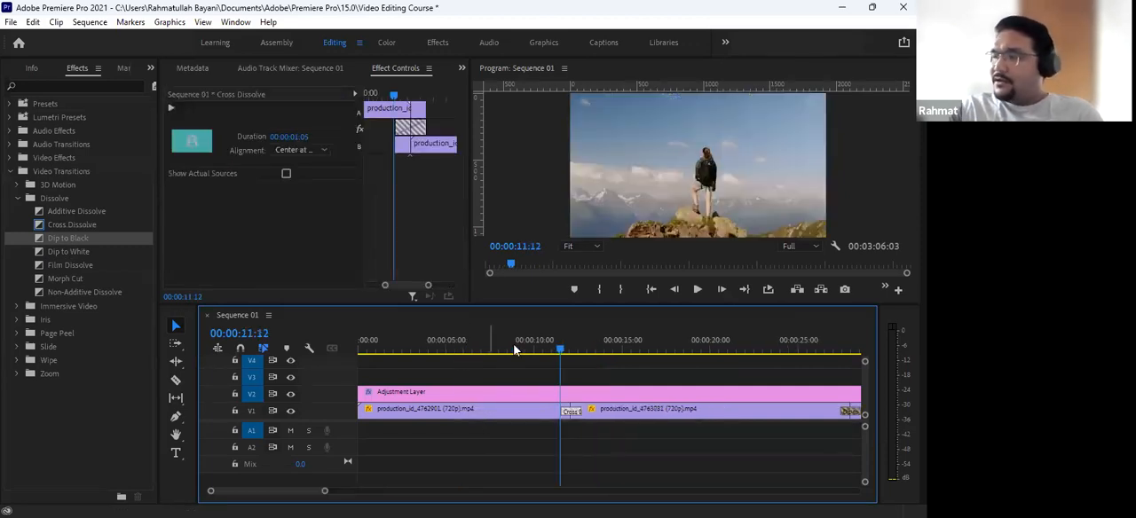
left_click(592, 351)
key("=")
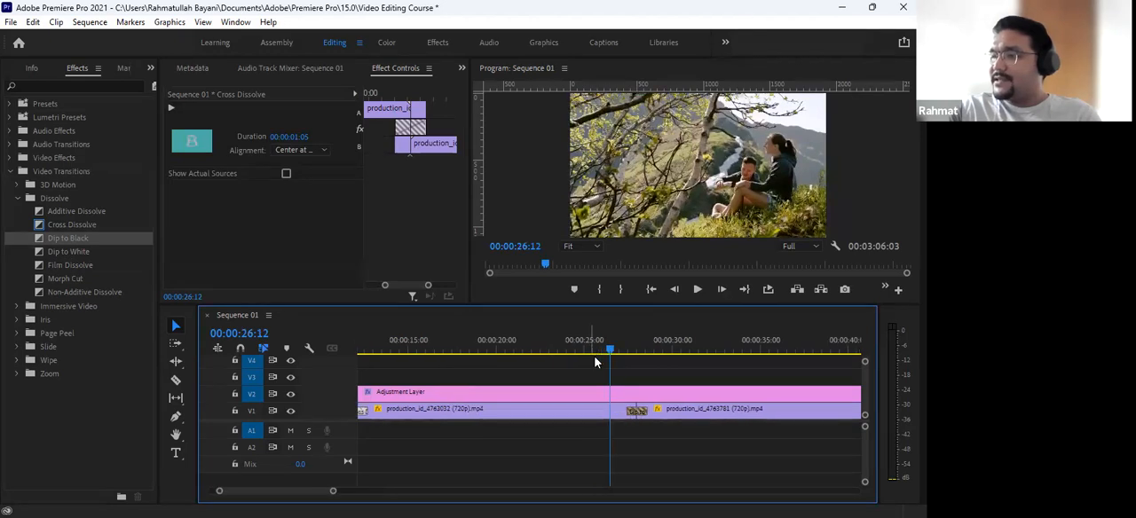
key("space")
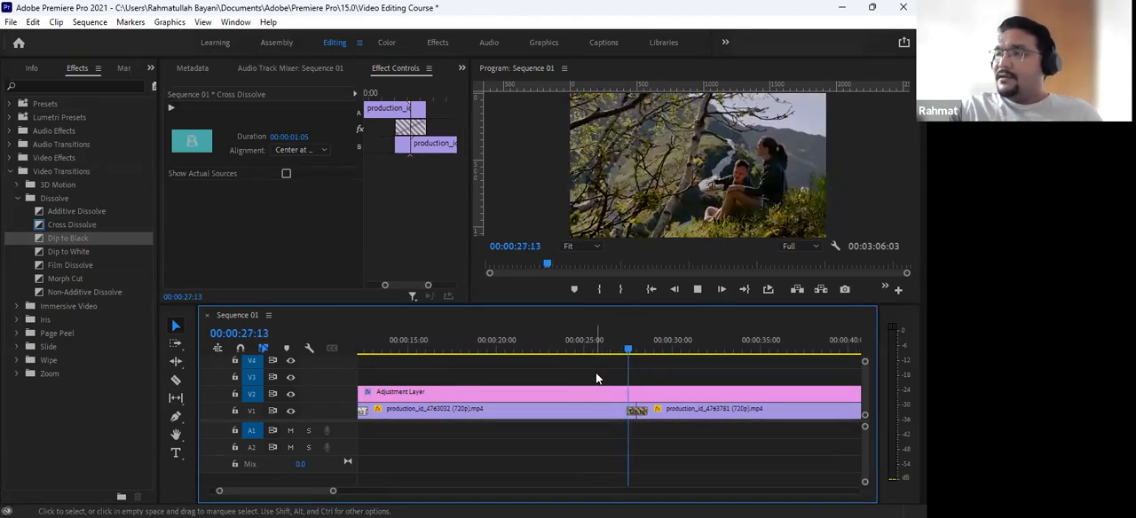
key("space")
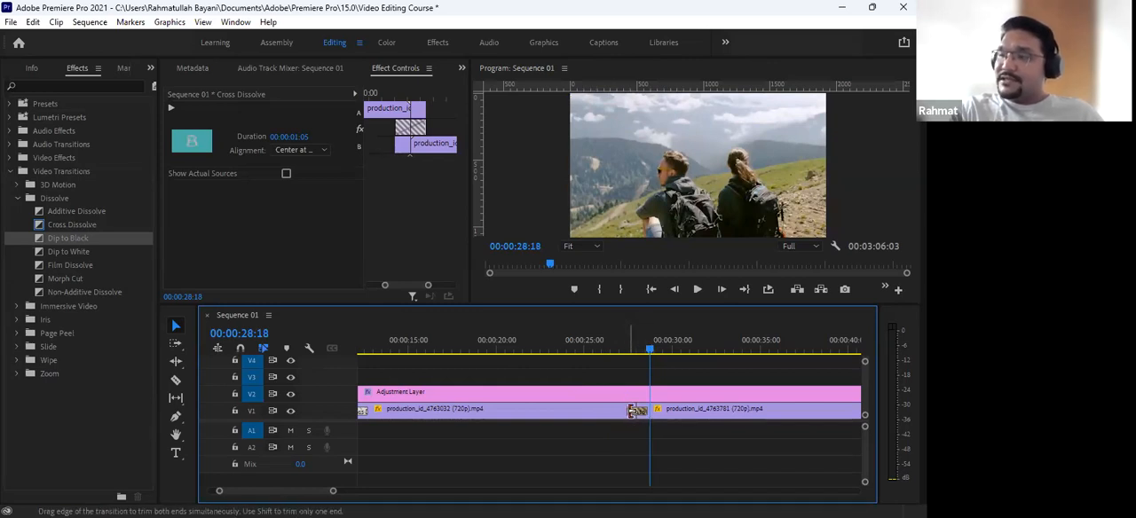
- Lengthen the Dip to Black transition to 00:00:10:00 and play the sequence through it from 00:00:20:02
left_click_drag(632, 411, 621, 413)
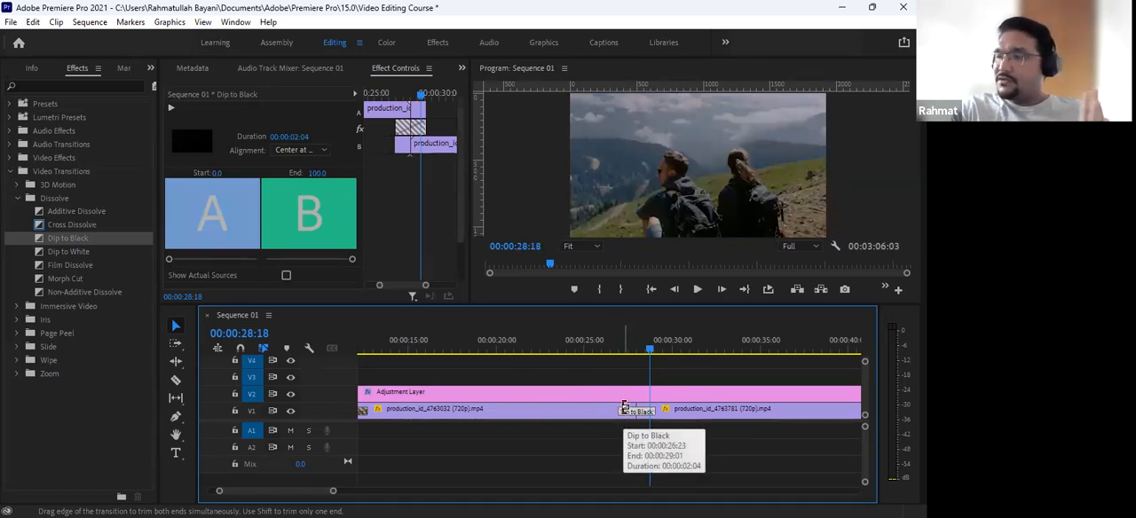
left_click_drag(623, 409, 550, 410)
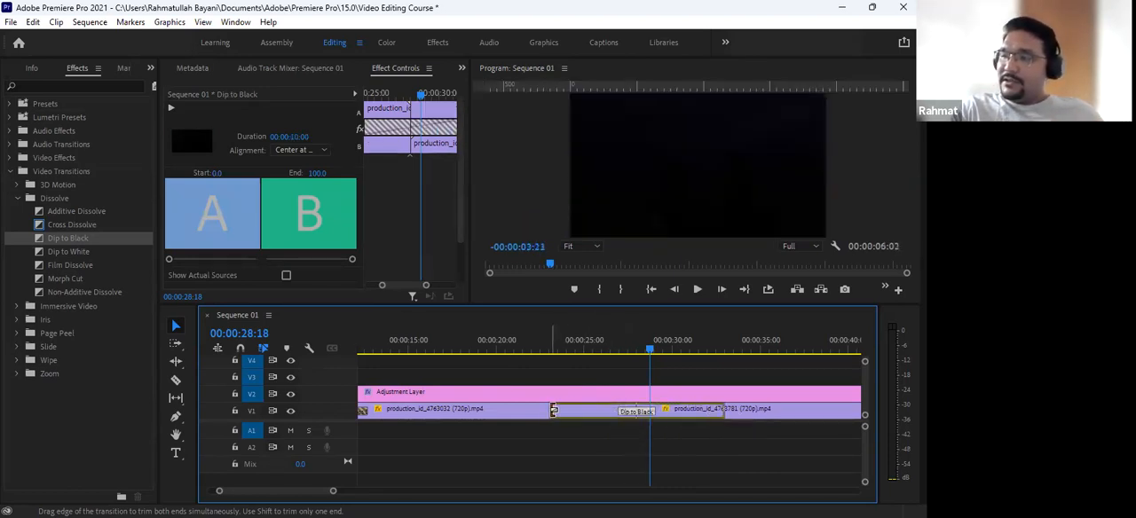
left_click_drag(578, 338, 505, 339)
key("space")
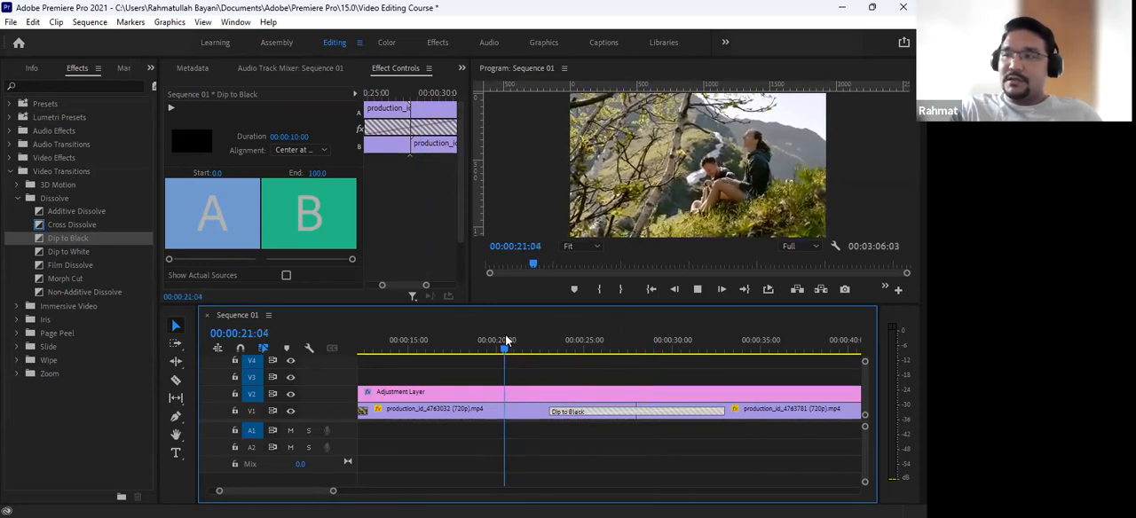
left_click(498, 352)
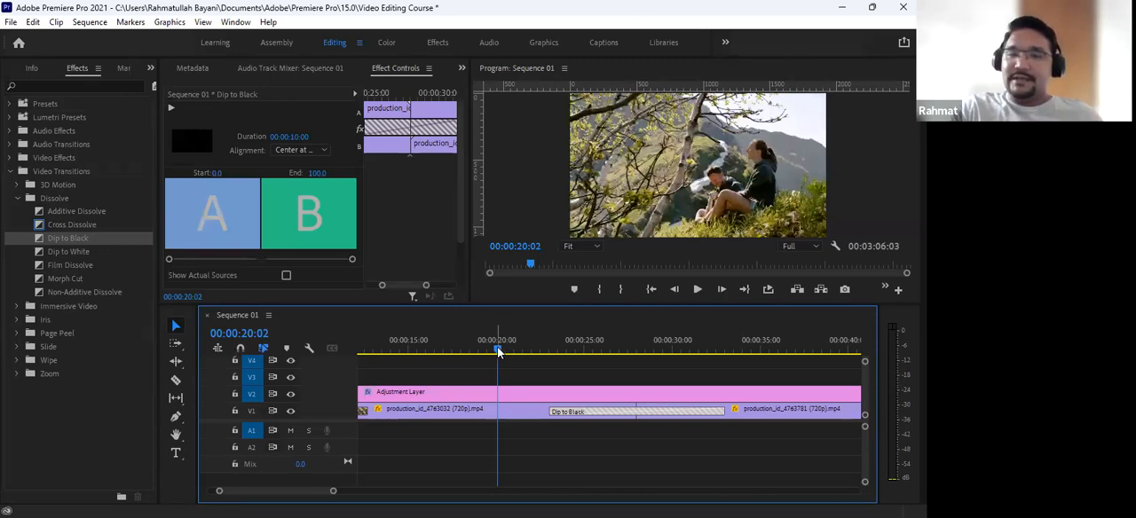
key("space")
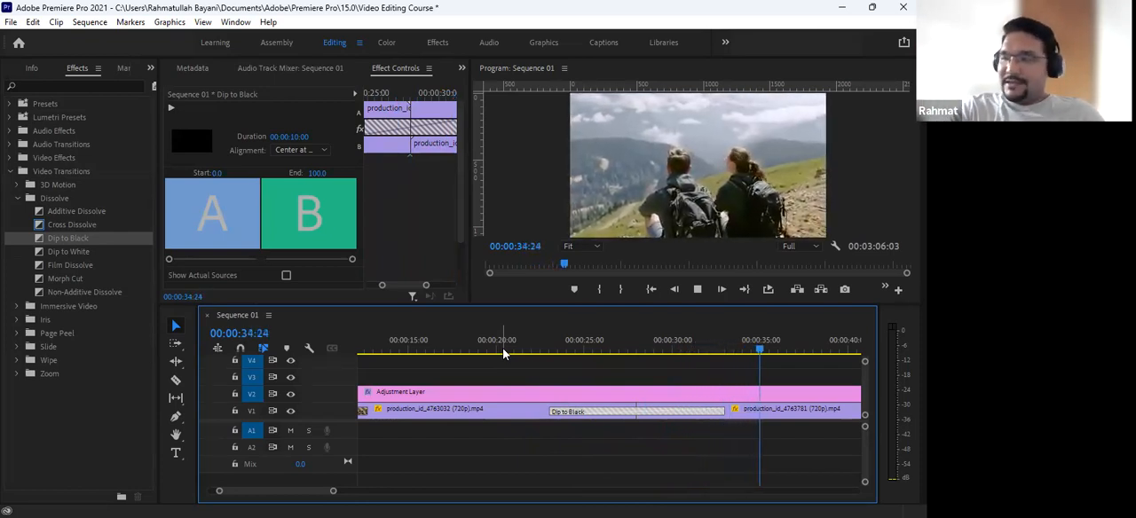
key("space")
- Lengthen the Cross Dissolve at the first cut to 00:00:06:18 and play the sequence through it
key("minus")
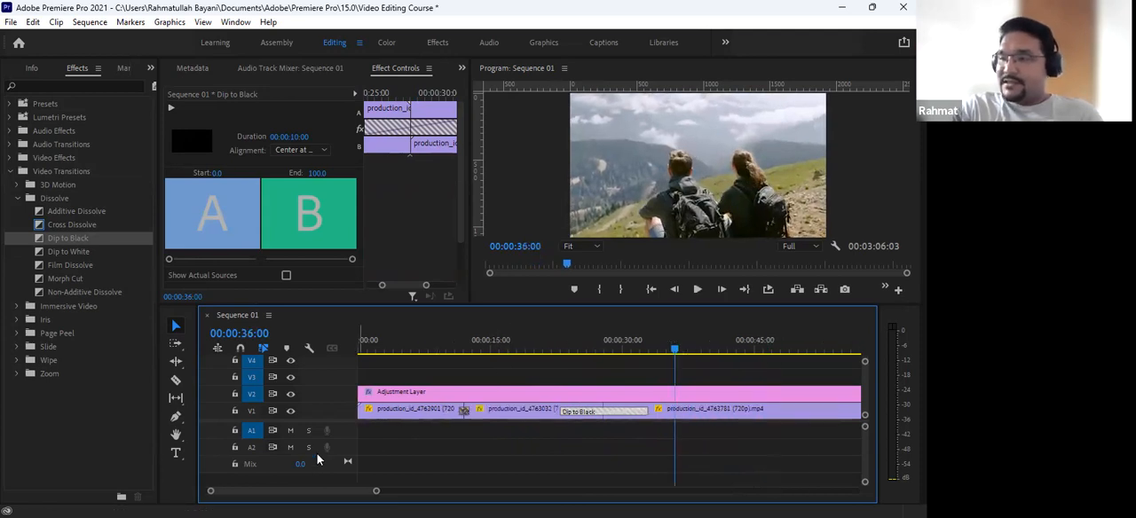
left_click(455, 347)
key("equal")
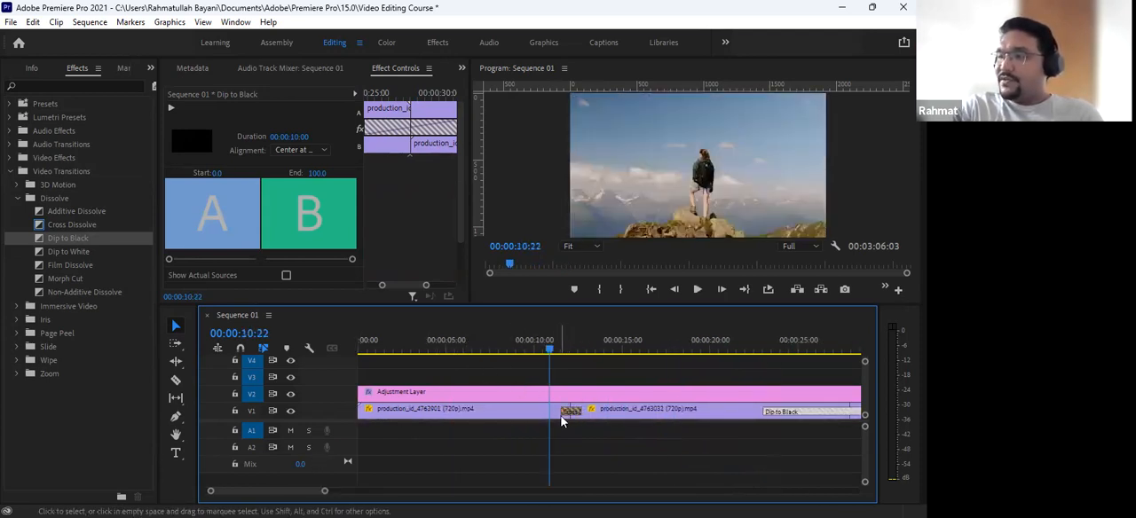
left_click_drag(561, 415, 518, 409)
left_click_drag(498, 338, 487, 338)
key("space")
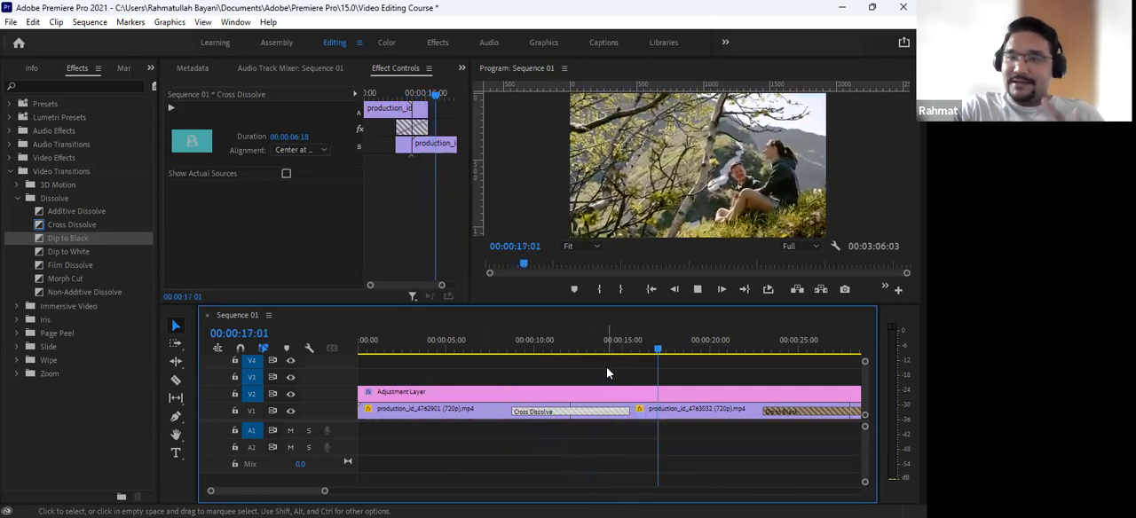
key("space")
- Scrub and step frame by frame through the lengthened Cross Dissolve, examining how the two clips blend in the preview
left_click_drag(579, 351, 556, 354)
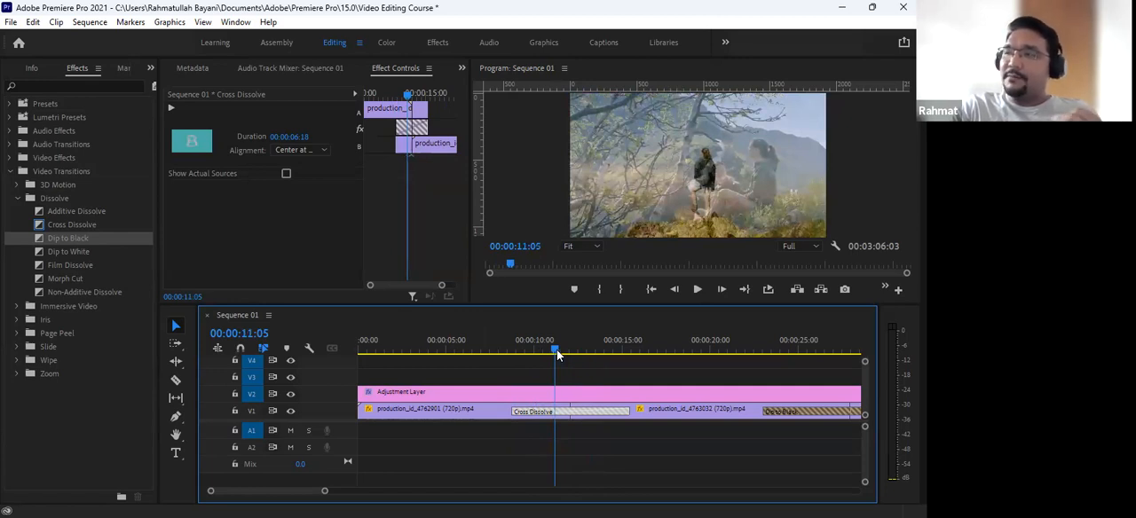
key("Right")
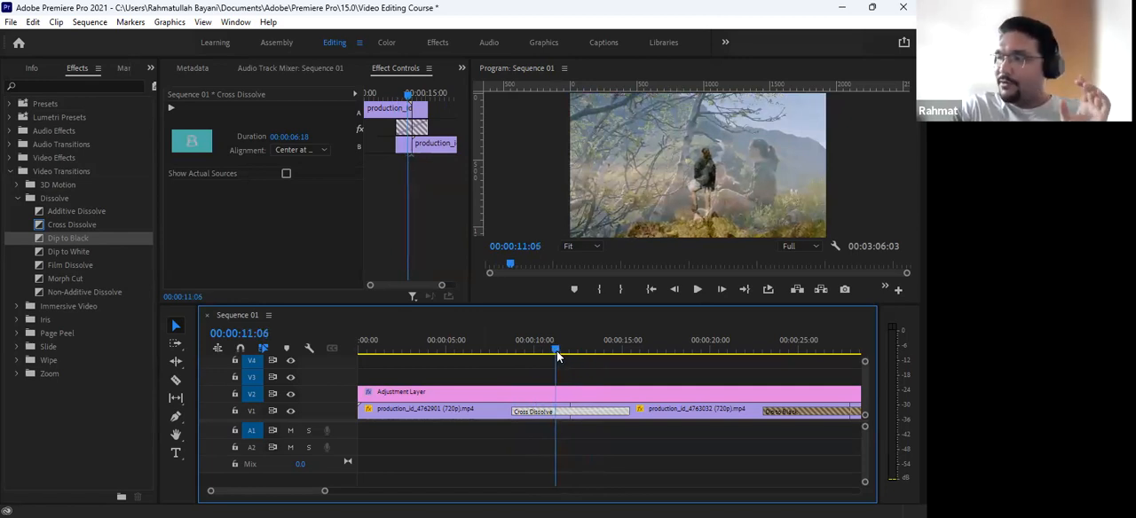
key("Left")
key("Left")
left_click_drag(556, 376, 519, 381)
key("space")
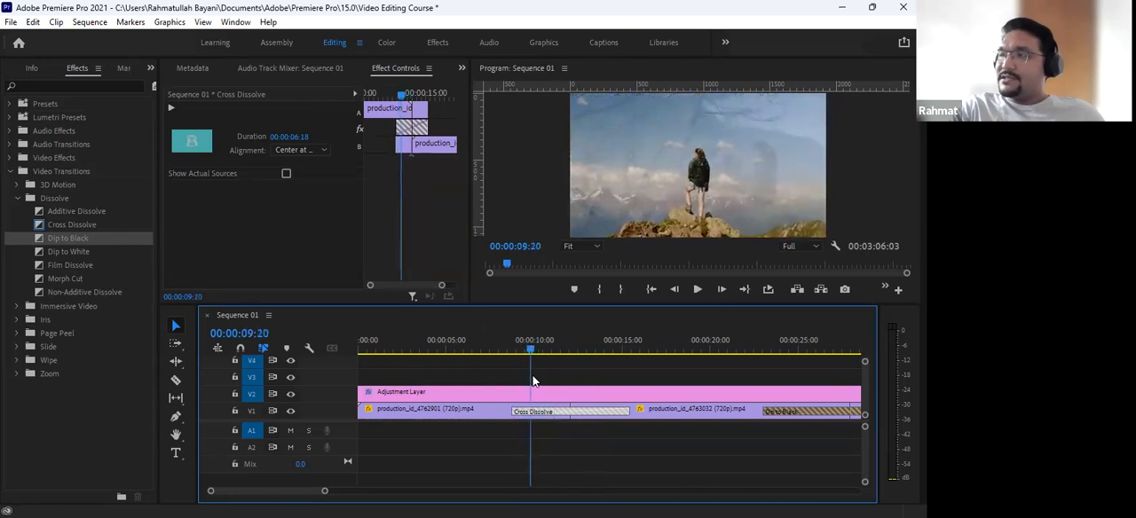
key("space")
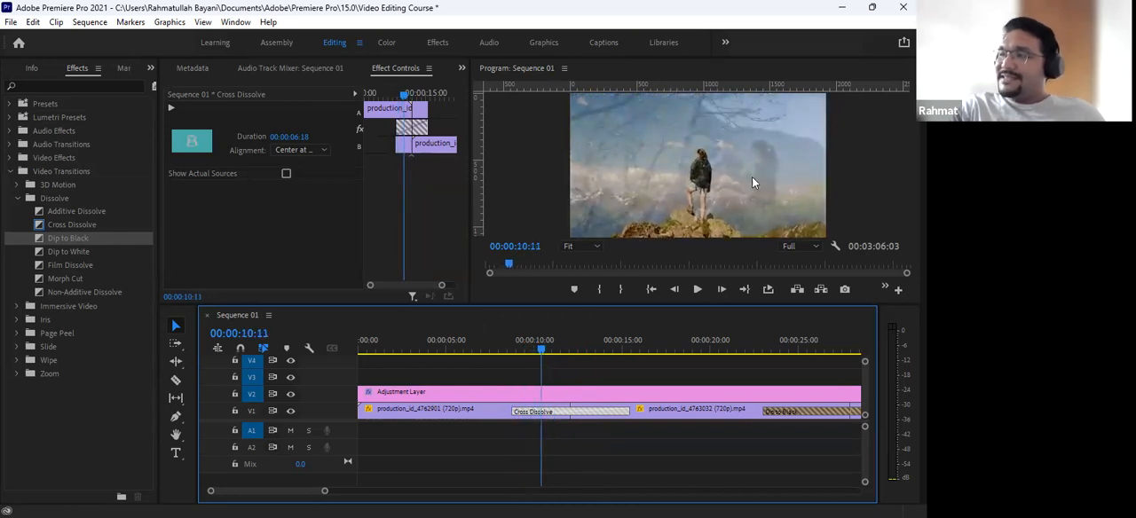
left_click(765, 186)
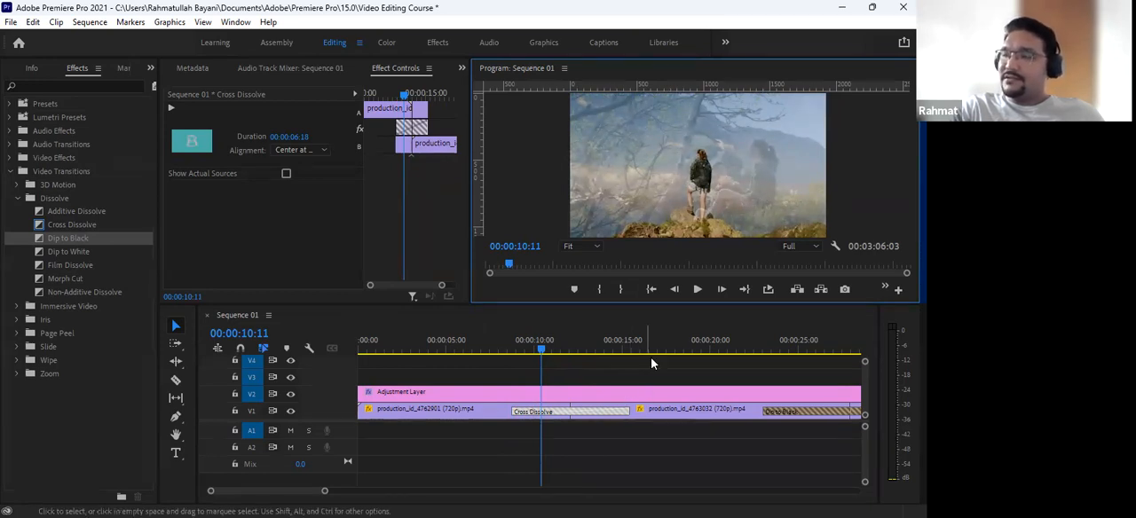
- Replay the lengthened Cross Dissolve from 00:00:08:07 and stop after it ends
left_click(541, 348)
left_click_drag(540, 348, 503, 355)
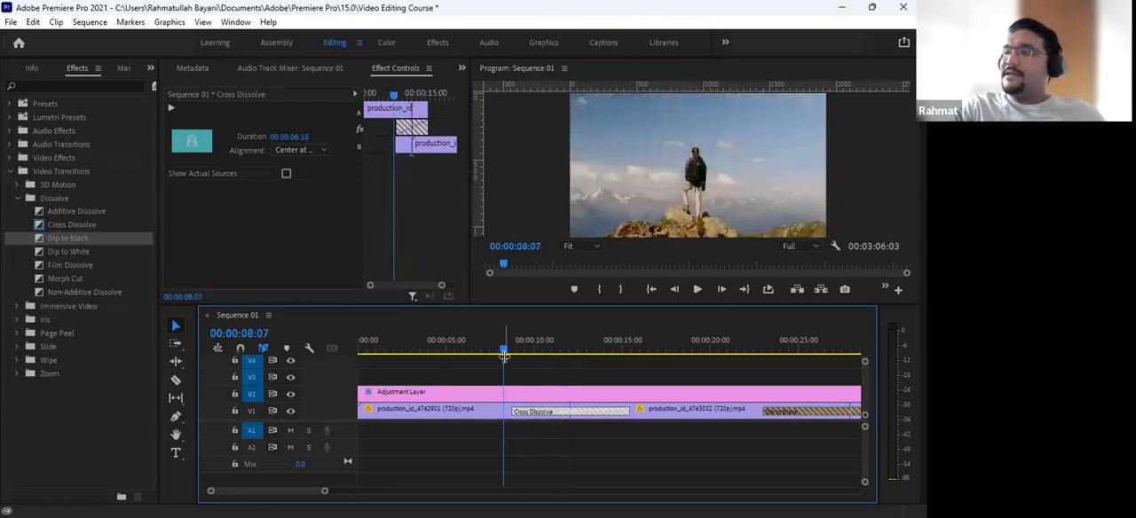
key("space")
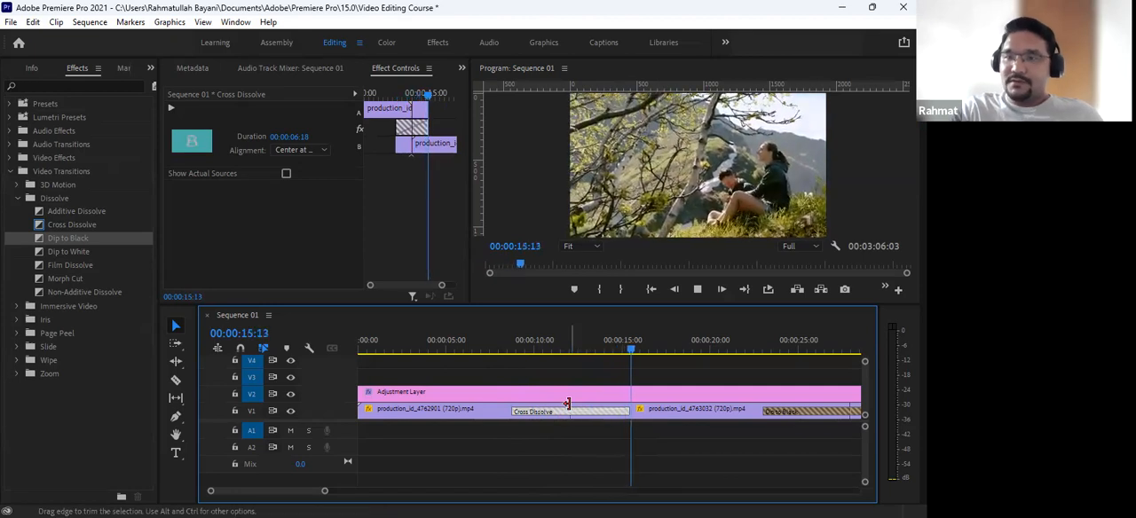
key("space")
- Move the second V1 clip, production_id_4763032, up to track V3 above the adjustment layer
key("minus")
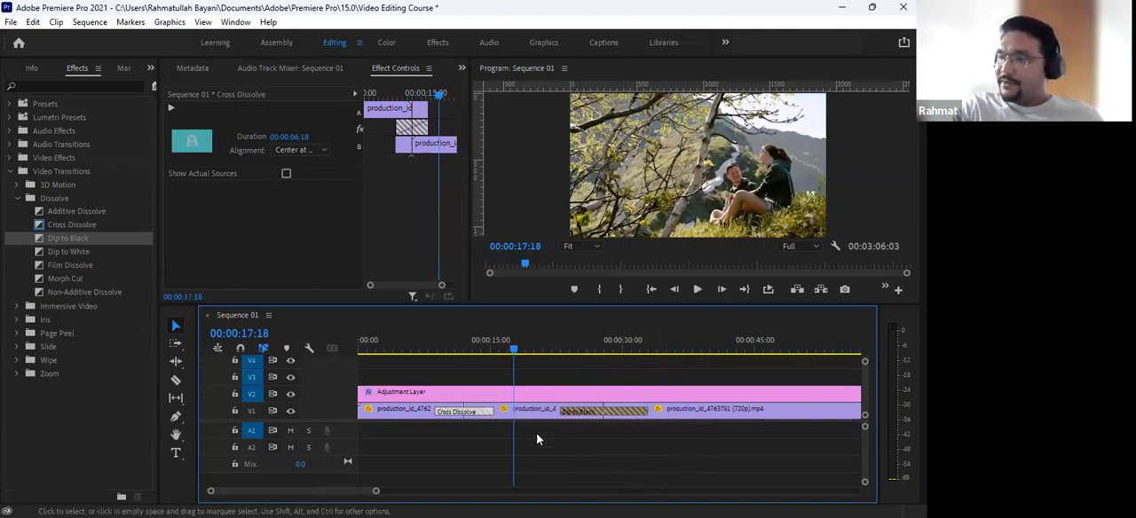
left_click(519, 417)
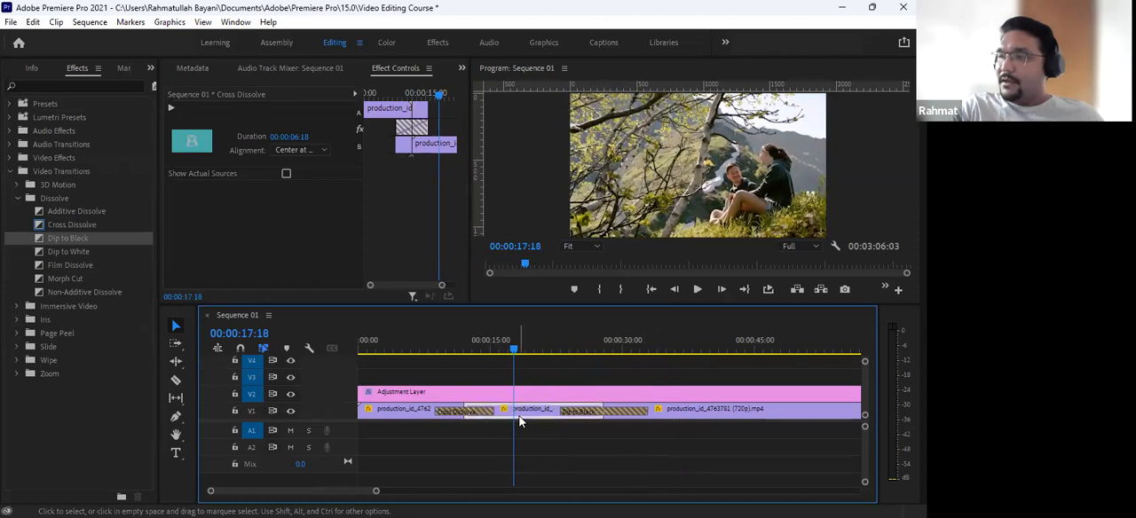
left_click_drag(519, 418, 519, 380)
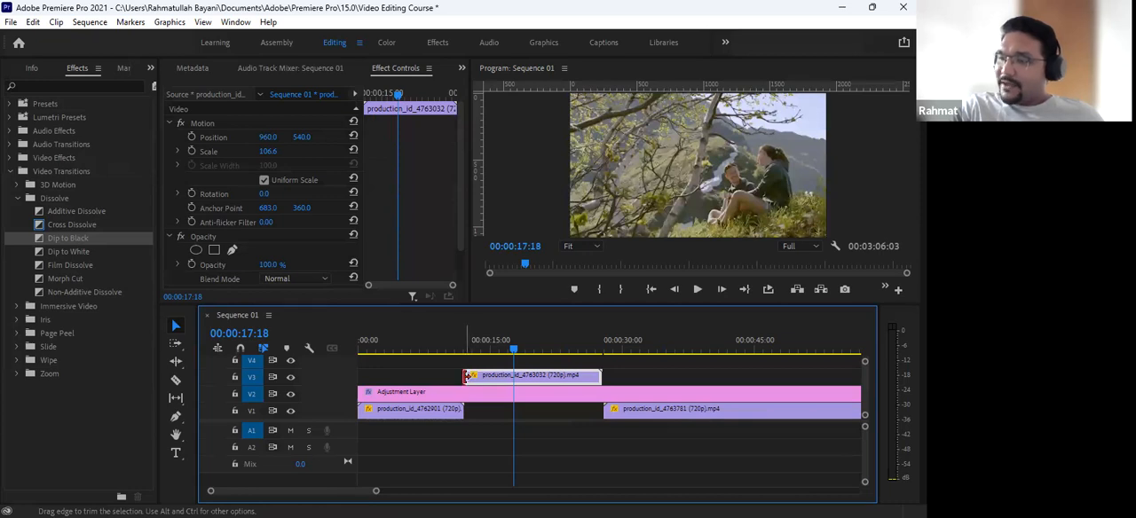
- Cut off the V3 clip's opening at 00:00:15:00 and place the remainder on V1 directly after the first clip
left_click(467, 377)
left_click(470, 350)
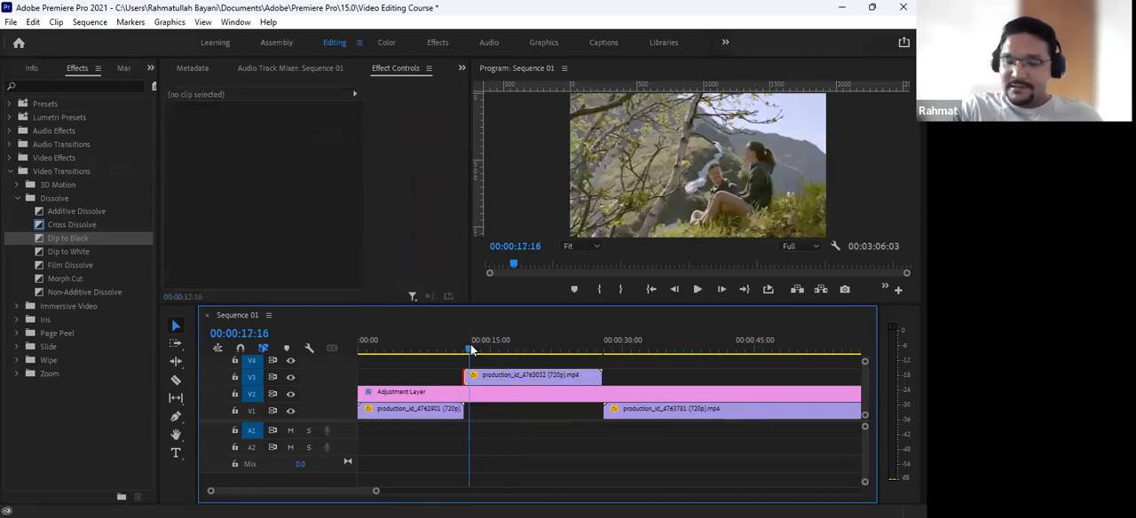
key("=")
left_click(629, 348)
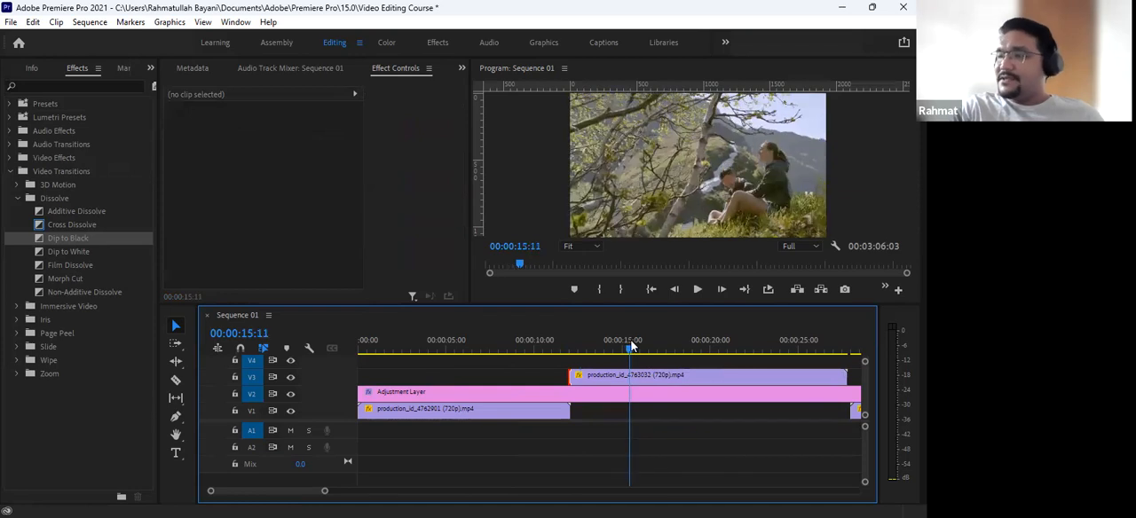
left_click(612, 374)
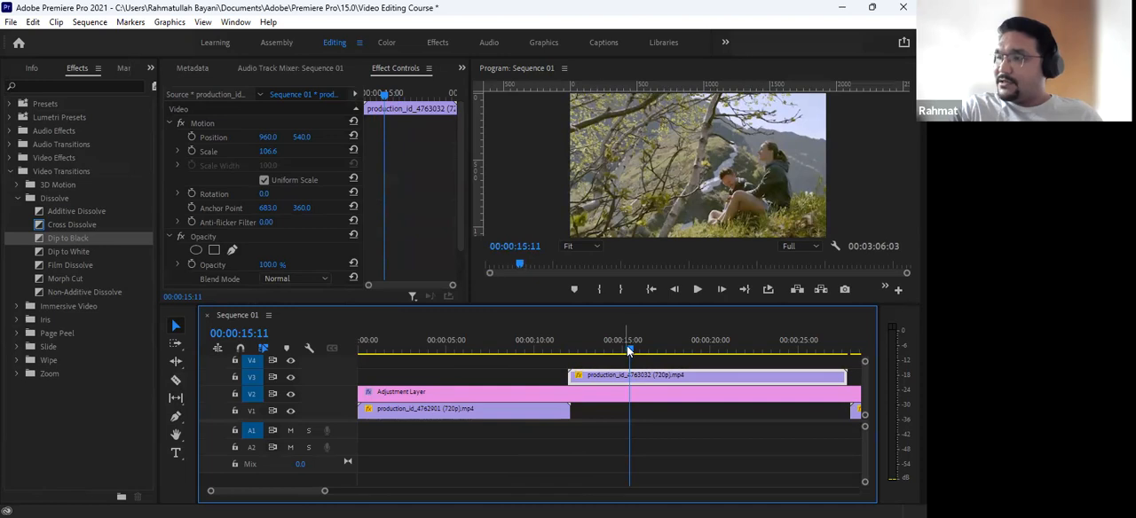
left_click_drag(629, 350, 621, 351)
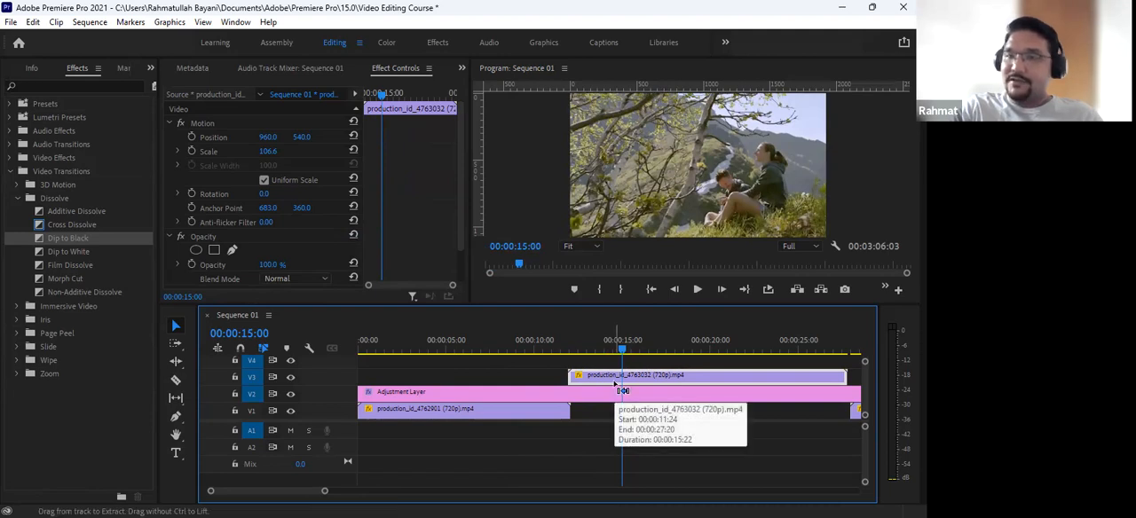
key("ctrl+k")
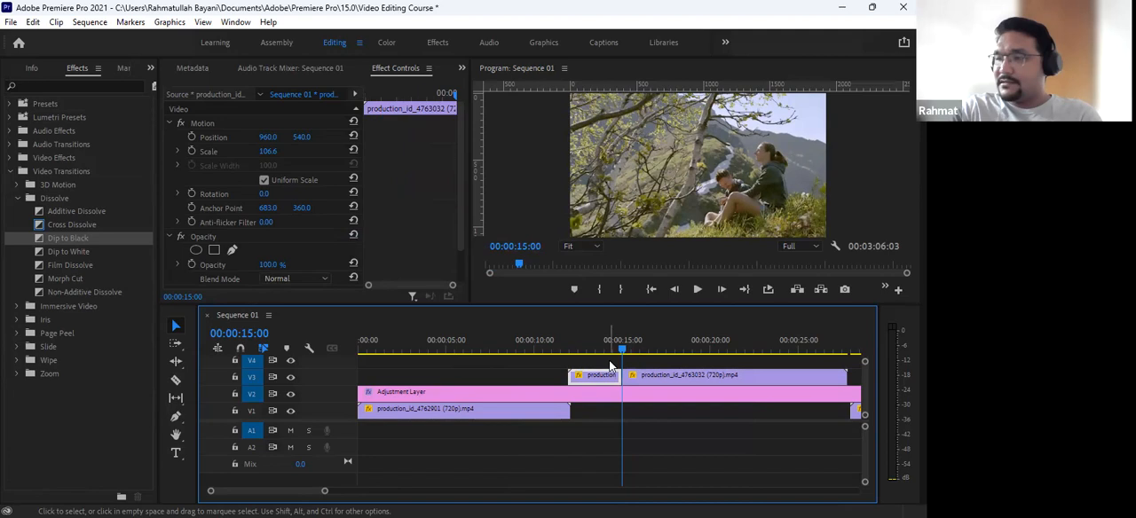
left_click_drag(611, 367, 606, 417)
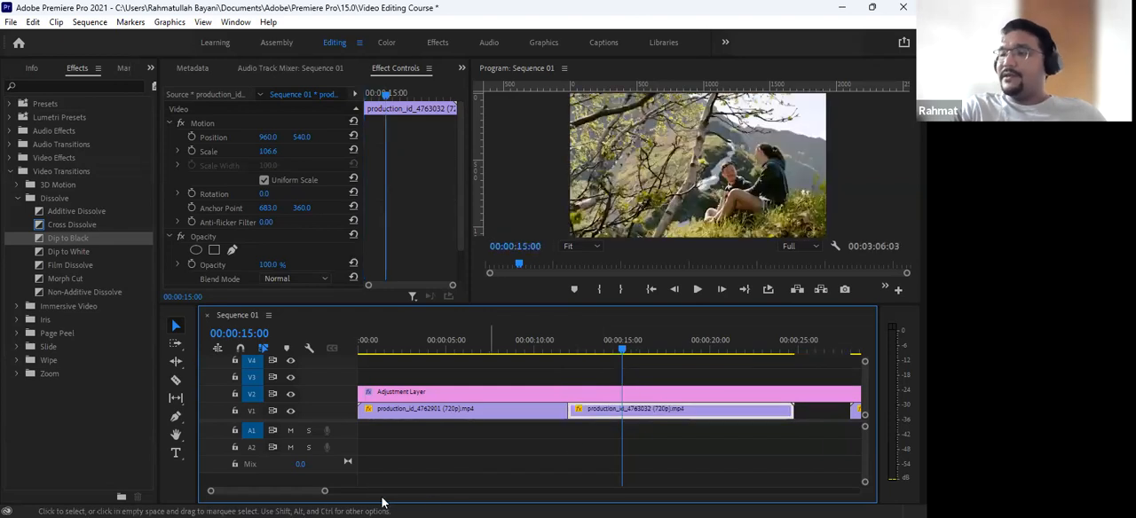
- Apply the Cross Dissolve to the cut between the first and second V1 clips and place the playhead at 00:00:11:05
left_click_drag(71, 227, 500, 362)
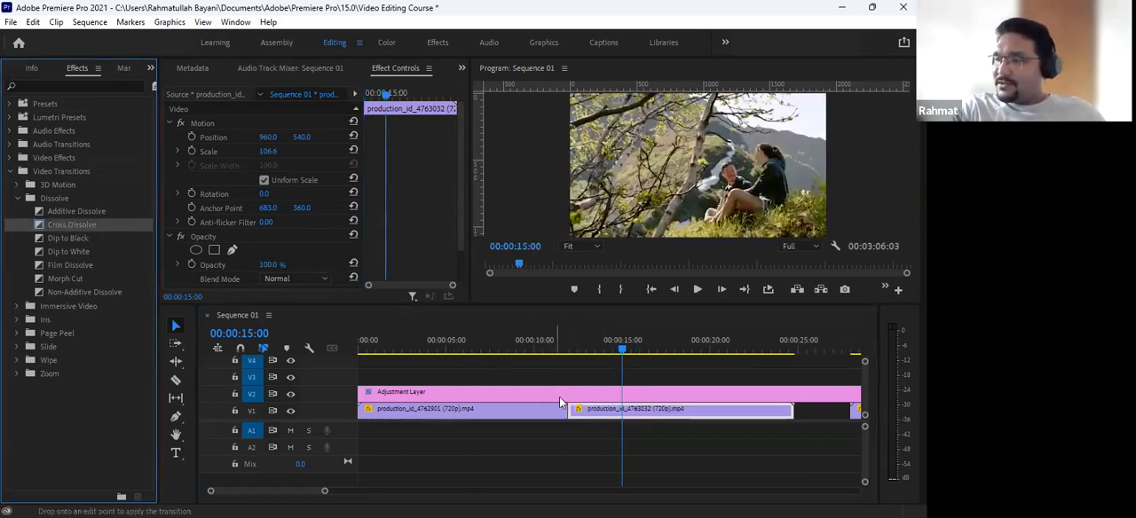
left_click_drag(559, 396, 576, 418)
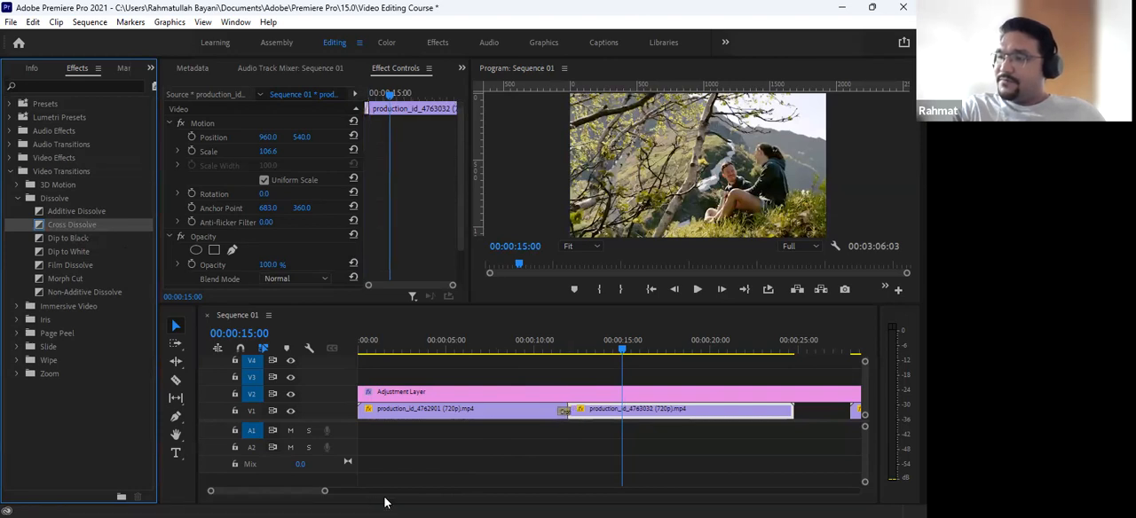
left_click(556, 344)
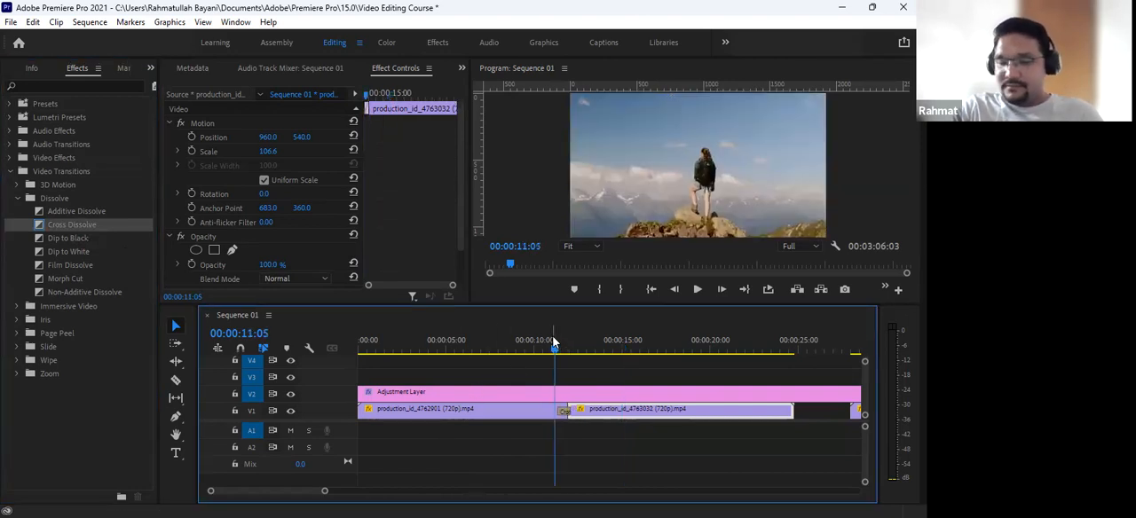
- Scrub and step through the Cross Dissolve between the first two V1 clips, ending at 00:00:12:05
key("equal")
key("equal")
key("equal")
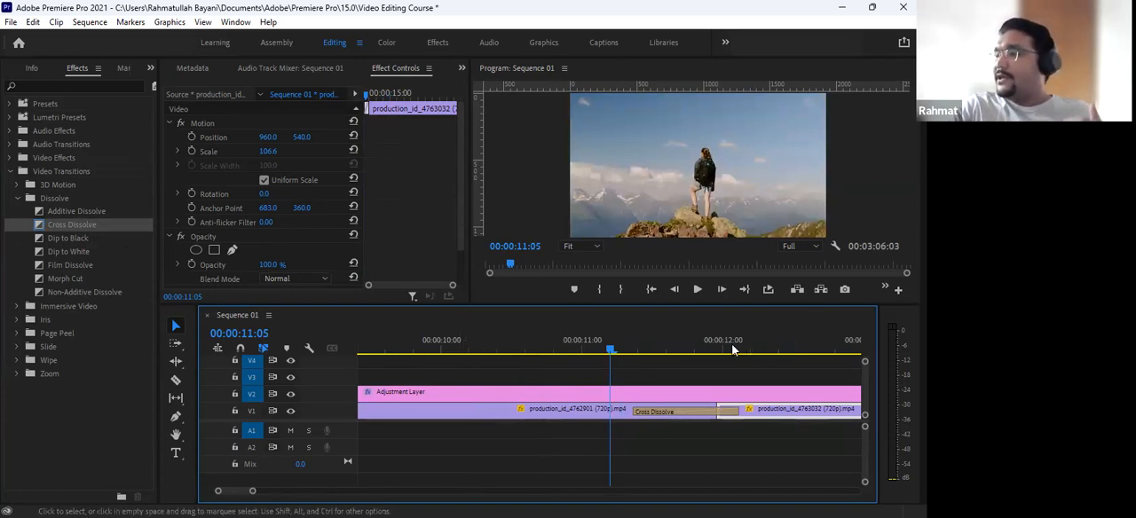
left_click_drag(657, 349, 690, 351)
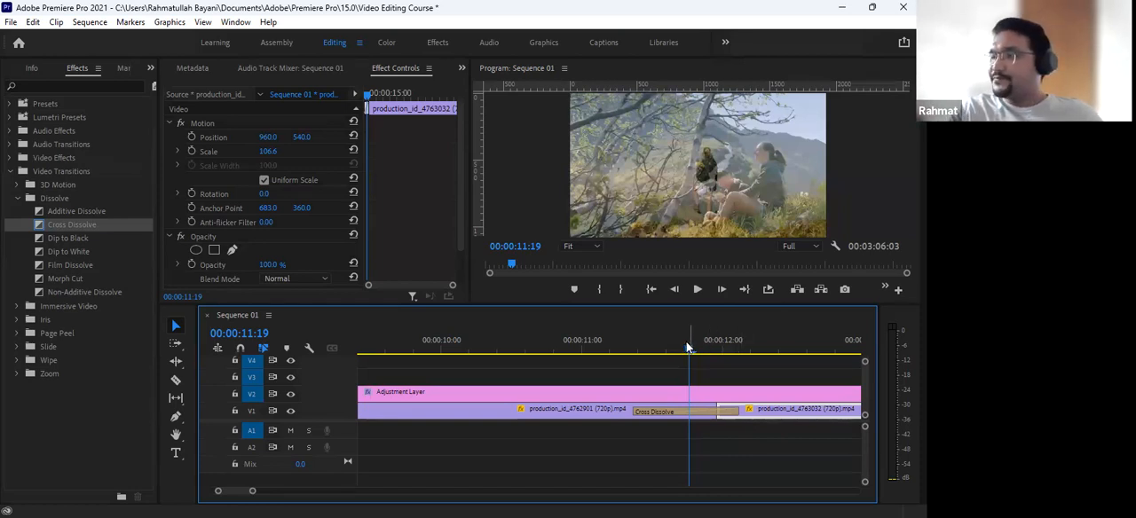
key("Left")
key("Left")
key("Left")
key("Left")
key("Left")
key("Left")
key("Left")
key("Left")
key("Left")
key("Left")
left_click_drag(649, 358, 755, 358)
- Move the third V1 clip, production_id_4763781, directly against the end of the second clip
key("minus")
key("minus")
key("minus")
key("minus")
left_click_drag(668, 408, 639, 419)
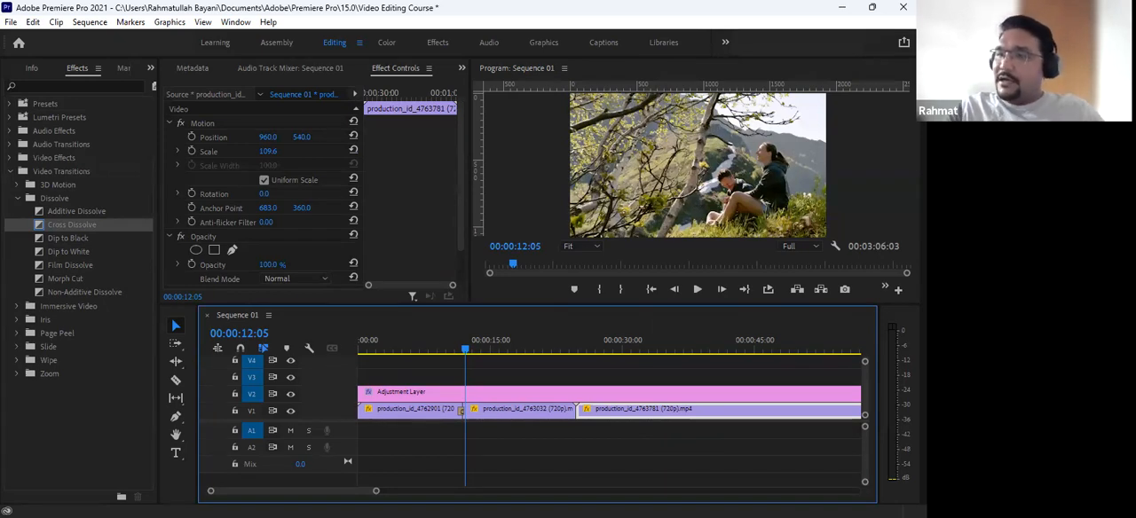
- Apply the Radial Wipe transition to the cut between the second and third V1 clips and accept repeated frames
left_click(18, 199)
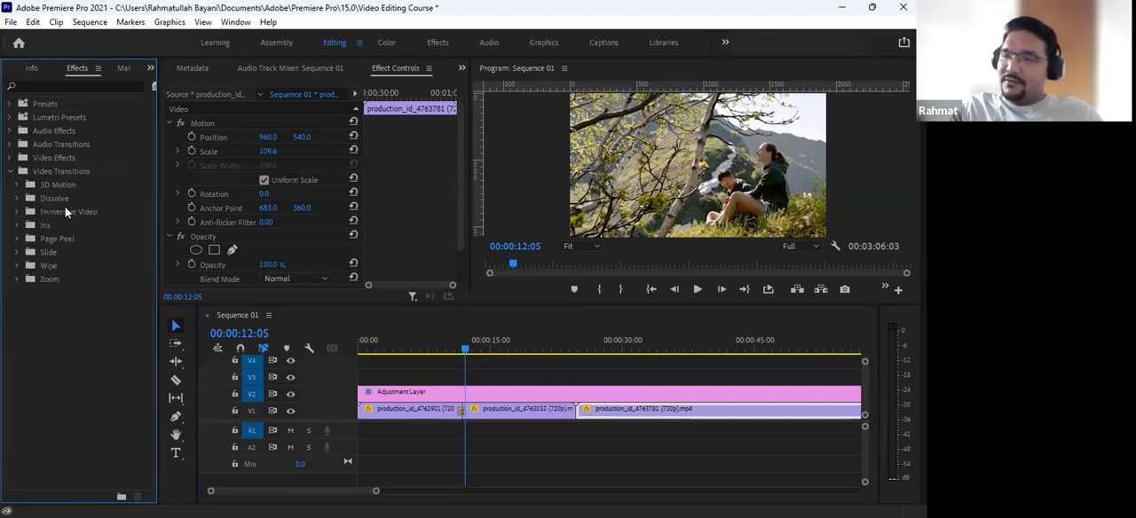
left_click(31, 268)
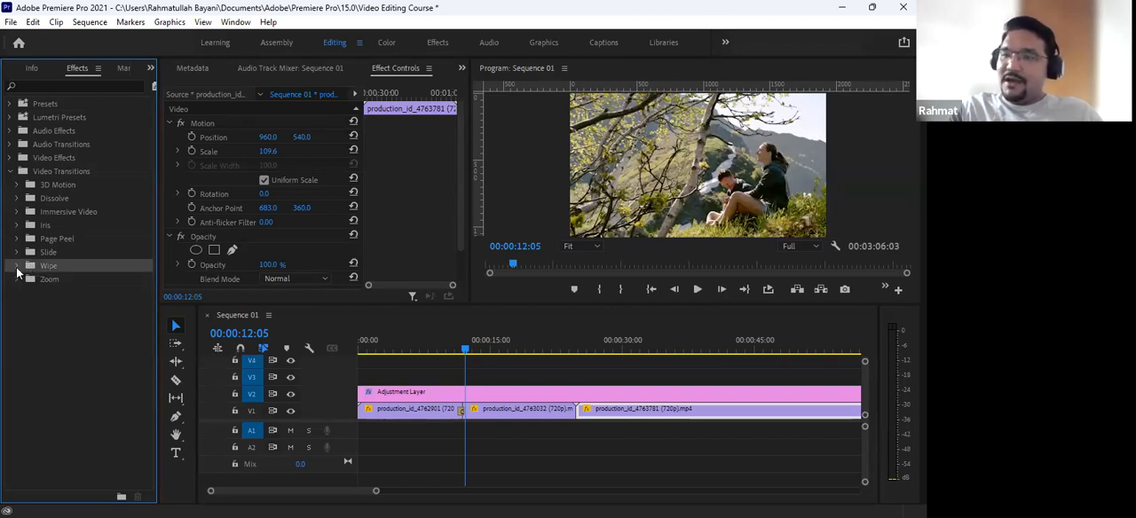
left_click(17, 267)
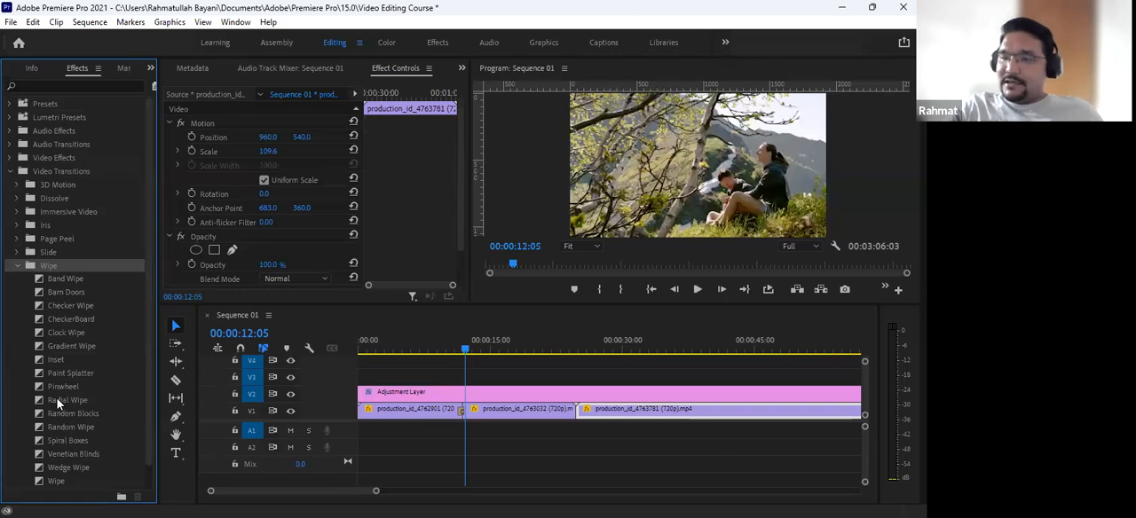
left_click_drag(57, 406, 577, 411)
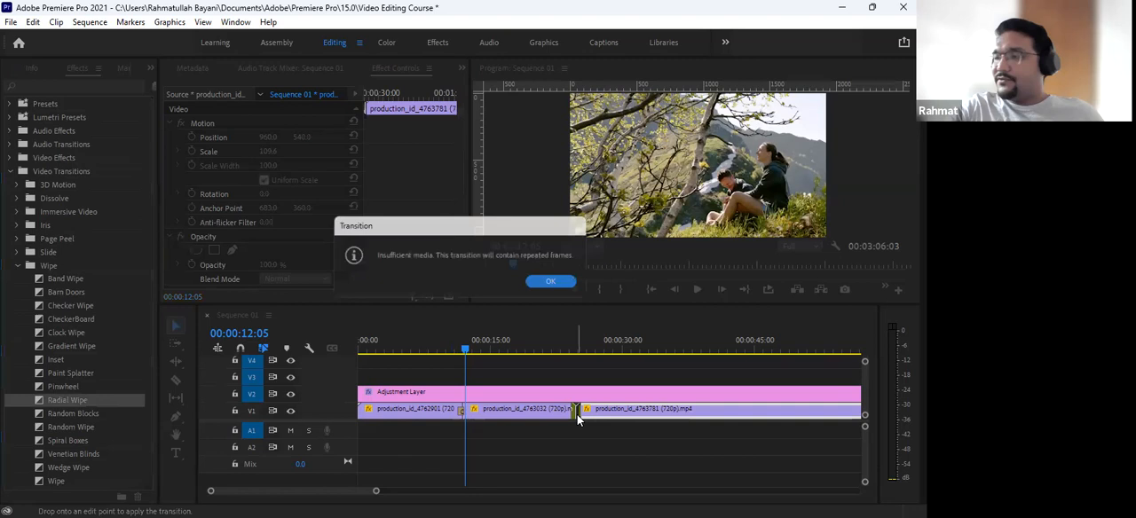
left_click(553, 283)
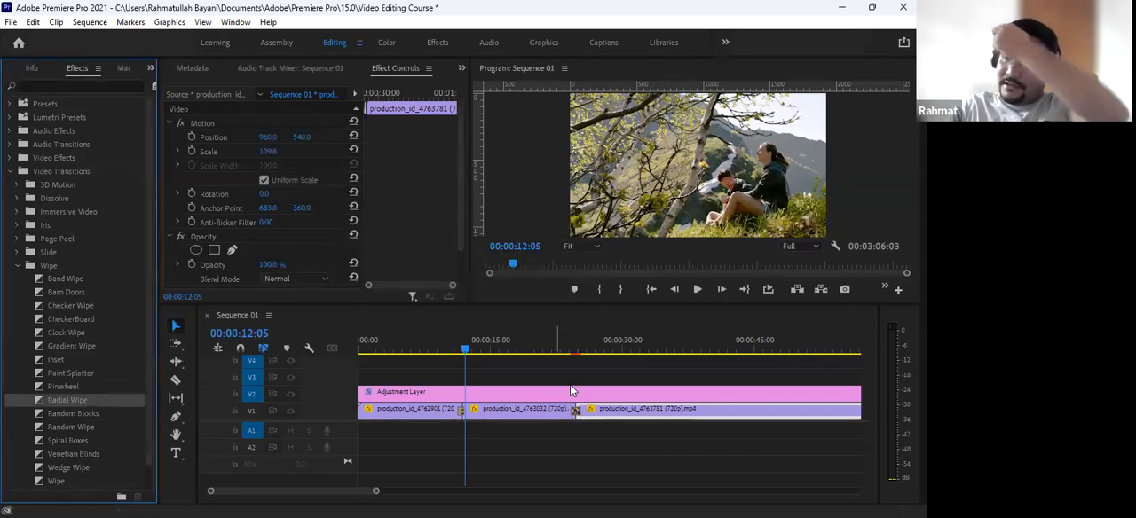
- Play the Radial Wipe from 00:00:22:11, stop after it, and place the playhead at 00:00:27:05
left_click(557, 348)
key("=")
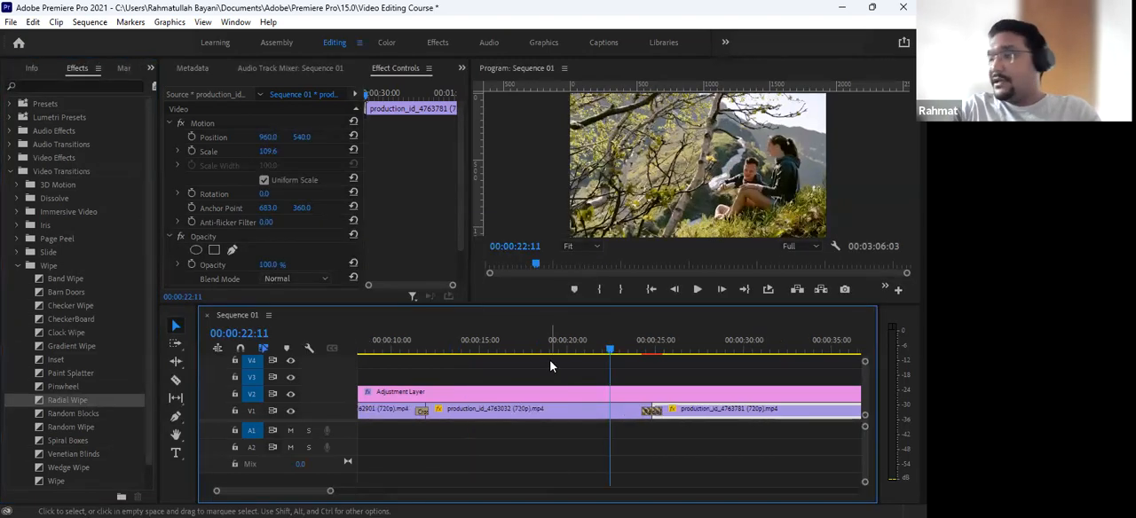
key("space")
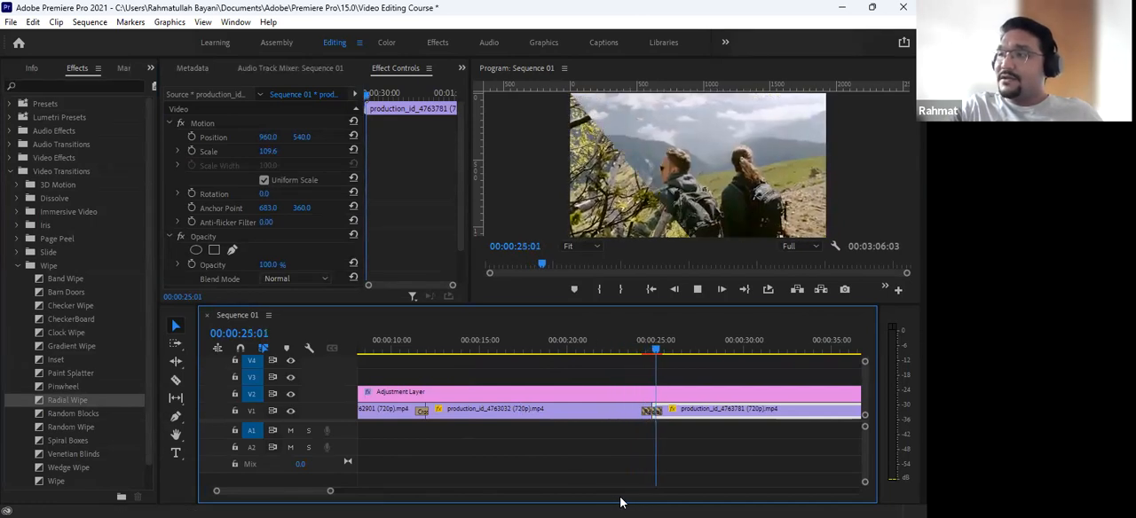
key("space")
left_click_drag(657, 348, 693, 330)
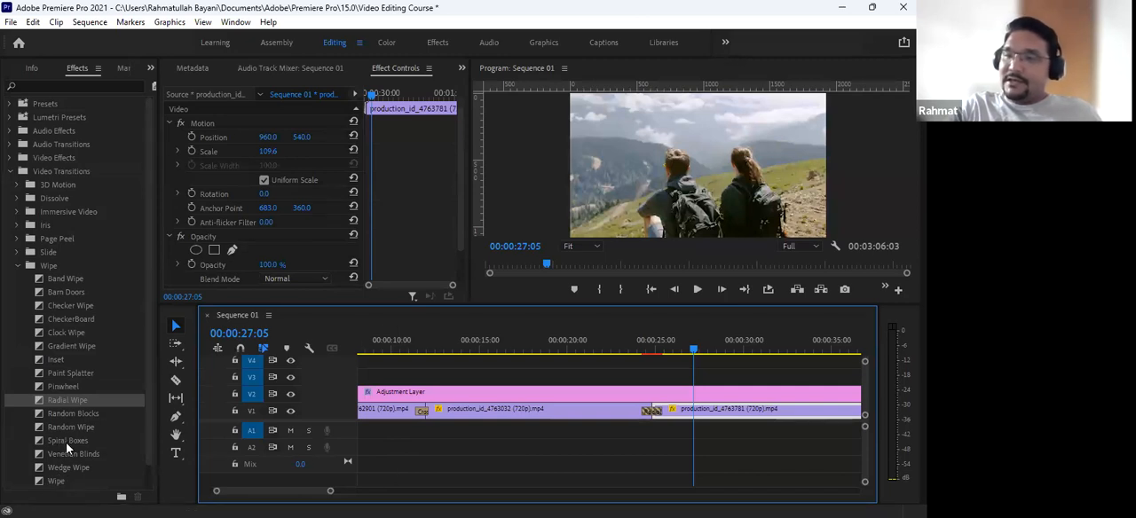
- Replace the Radial Wipe with Clock Wipe and scrub through it to 00:00:25:24
left_click(77, 333)
left_click_drag(77, 333, 654, 410)
left_click(629, 350)
left_click_drag(633, 351, 673, 354)
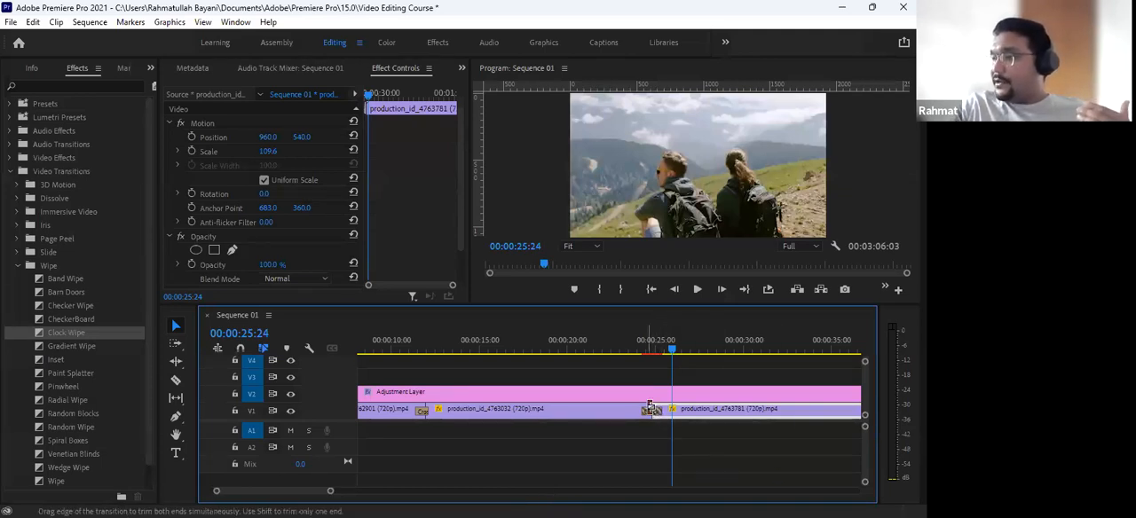
- Delete the Clock Wipe from the cut between the second and third V1 clips
left_click(648, 410)
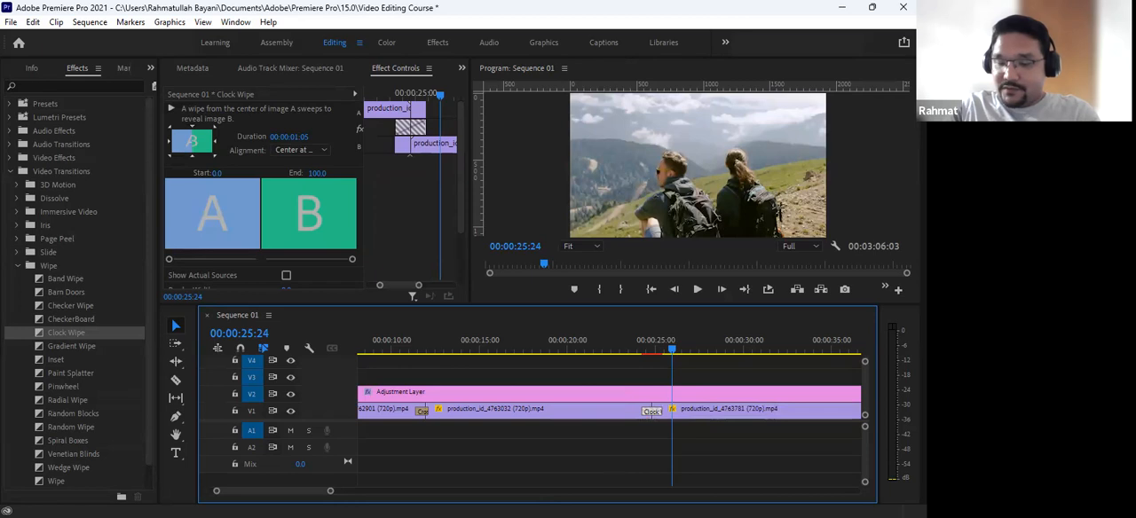
key("Delete")
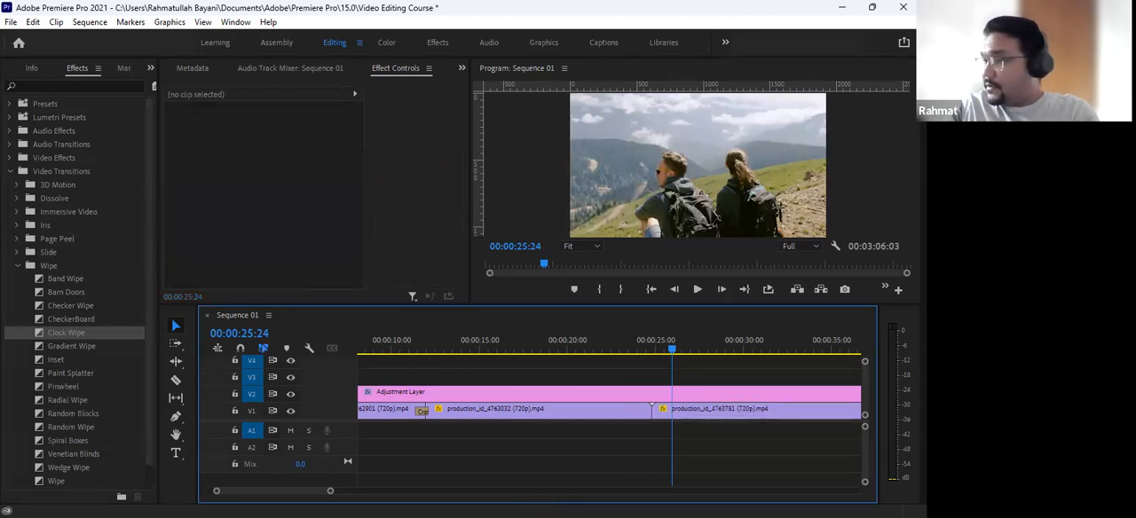
- Import Ink Blot 03 - footage free, ink, and FREE Track Matte Transitions For Premiere Pro 06 and 08 from Downloads
left_click(150, 67)
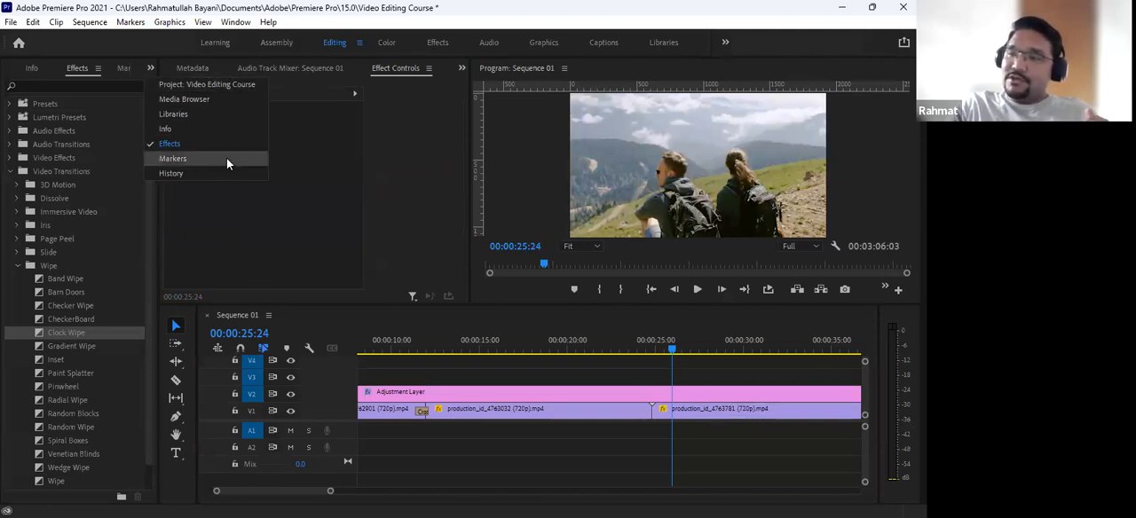
left_click(221, 85)
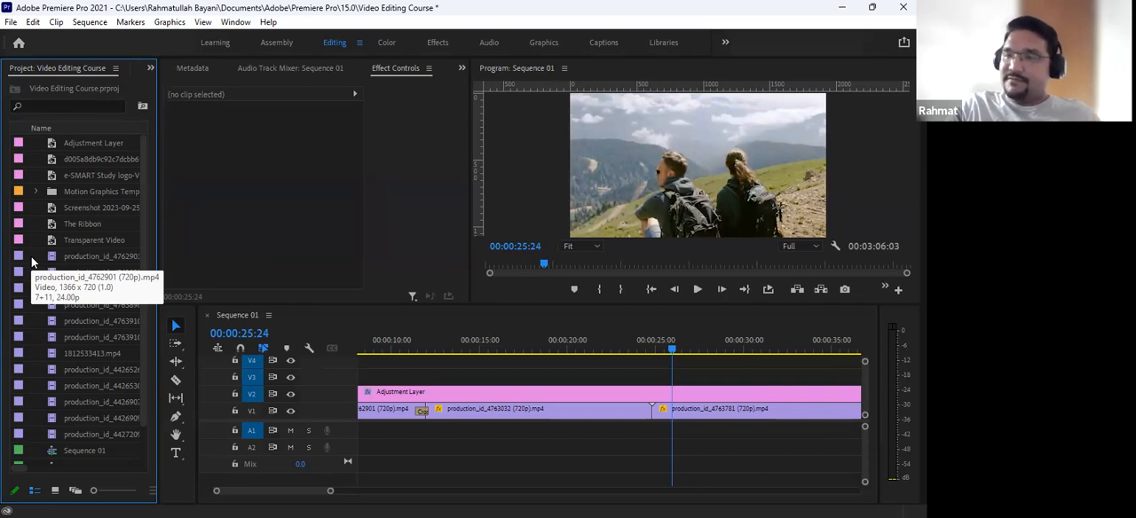
key("ctrl+i")
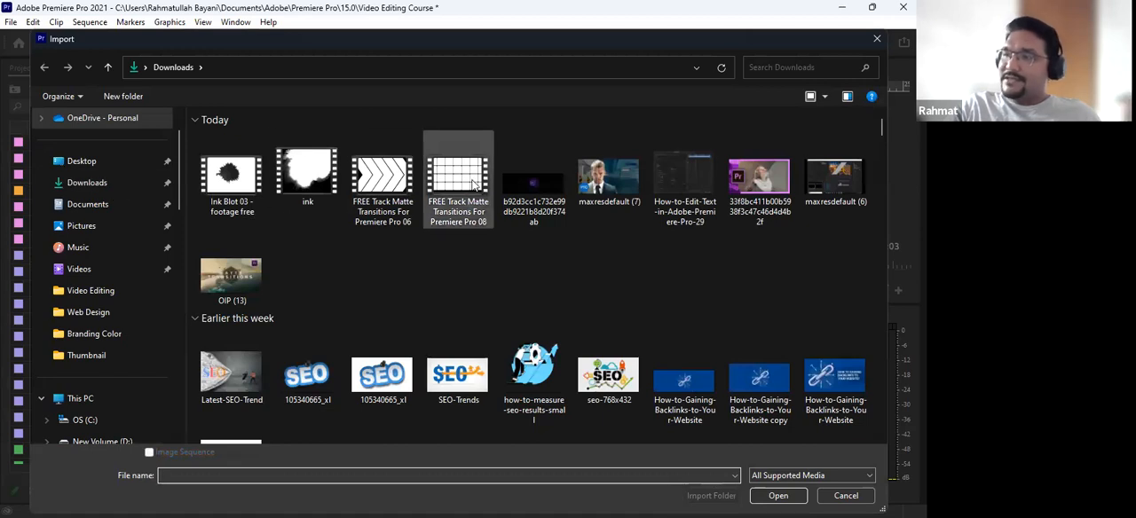
left_click(434, 221)
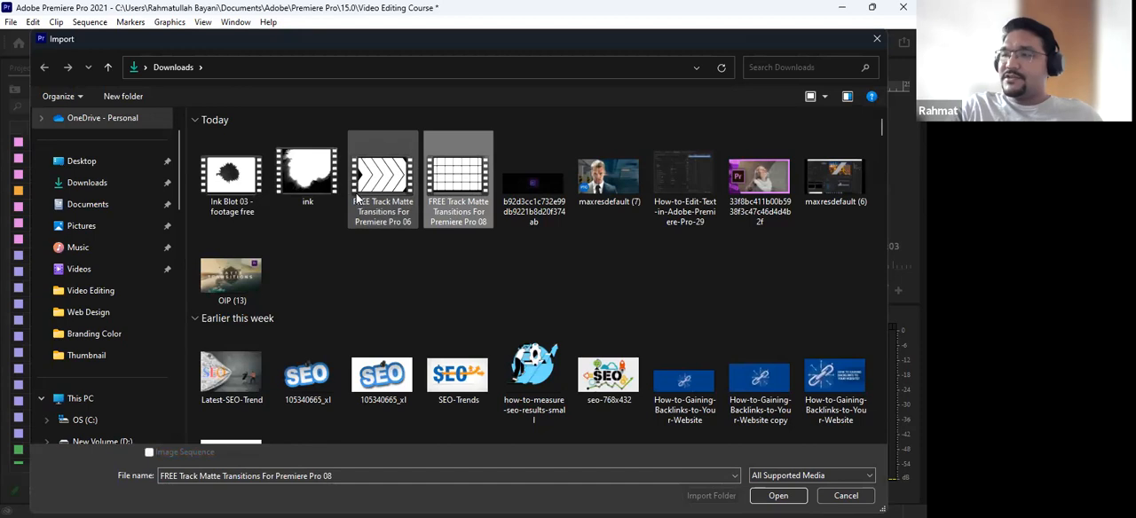
left_click(250, 176, "shift")
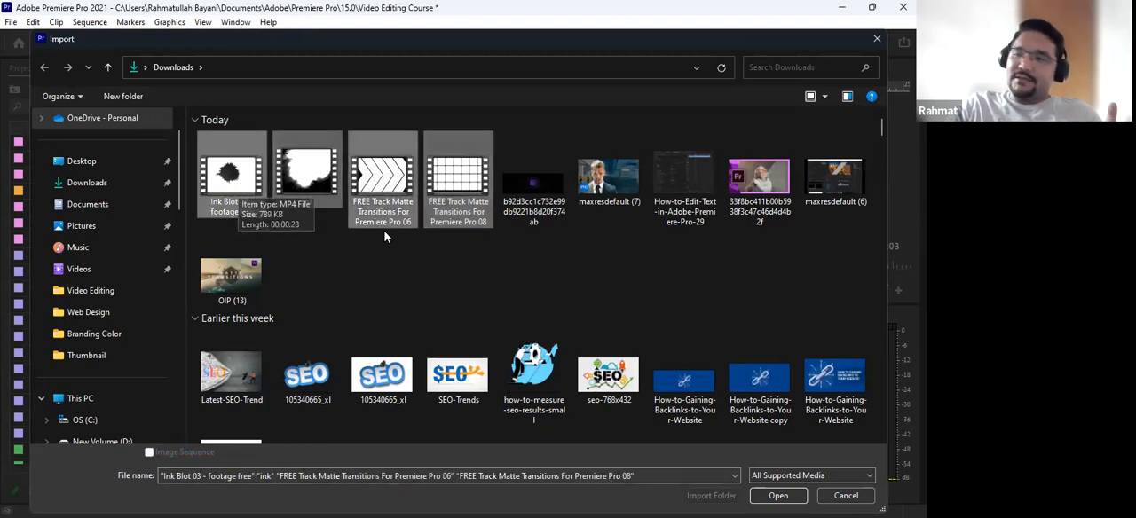
left_click(778, 495)
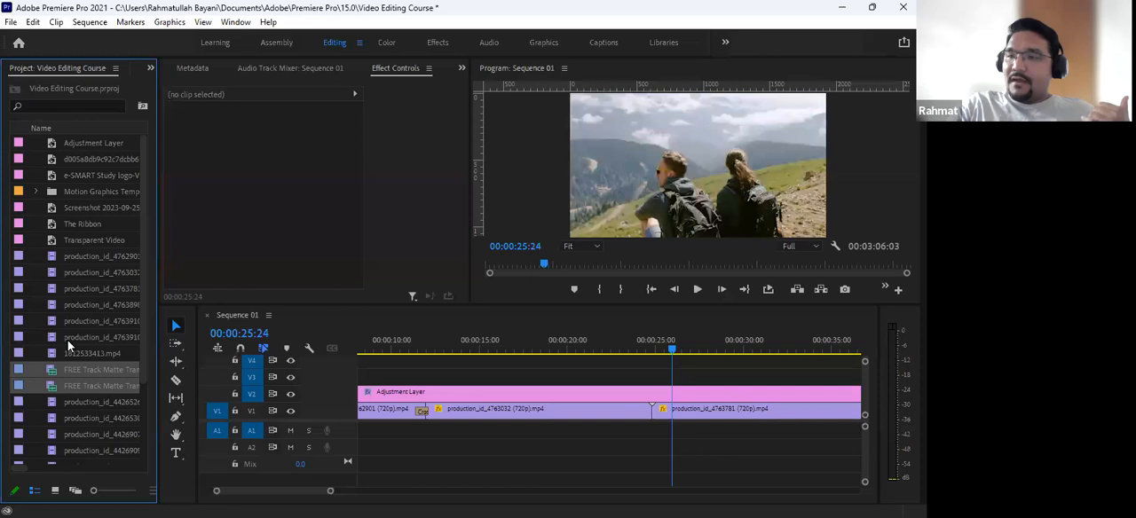
- Place the four imported matte clips together on track V3 above the adjustment layer
scroll(69, 335, "down", 2)
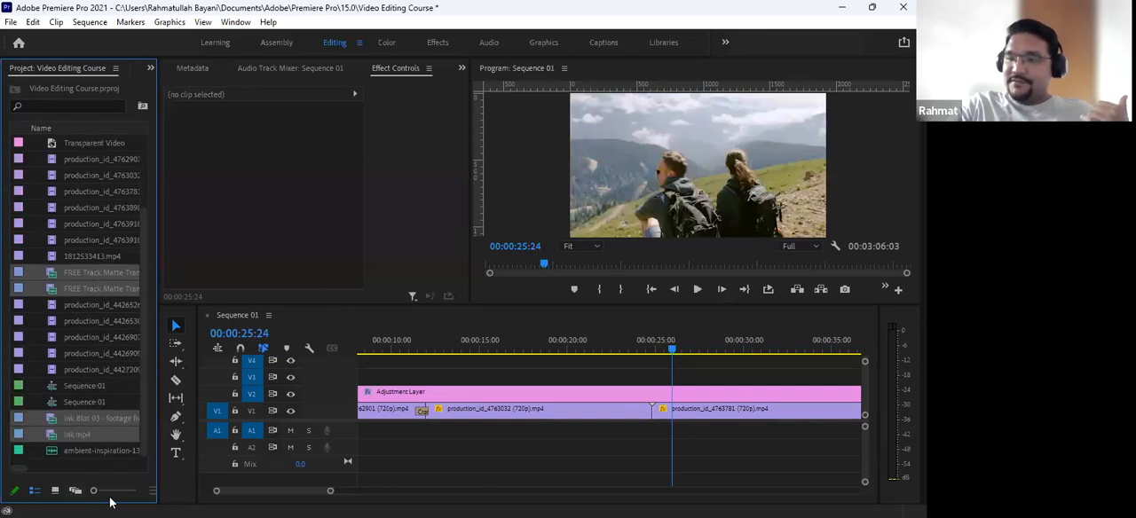
left_click_drag(66, 273, 398, 377)
key("minus")
key("minus")
key("minus")
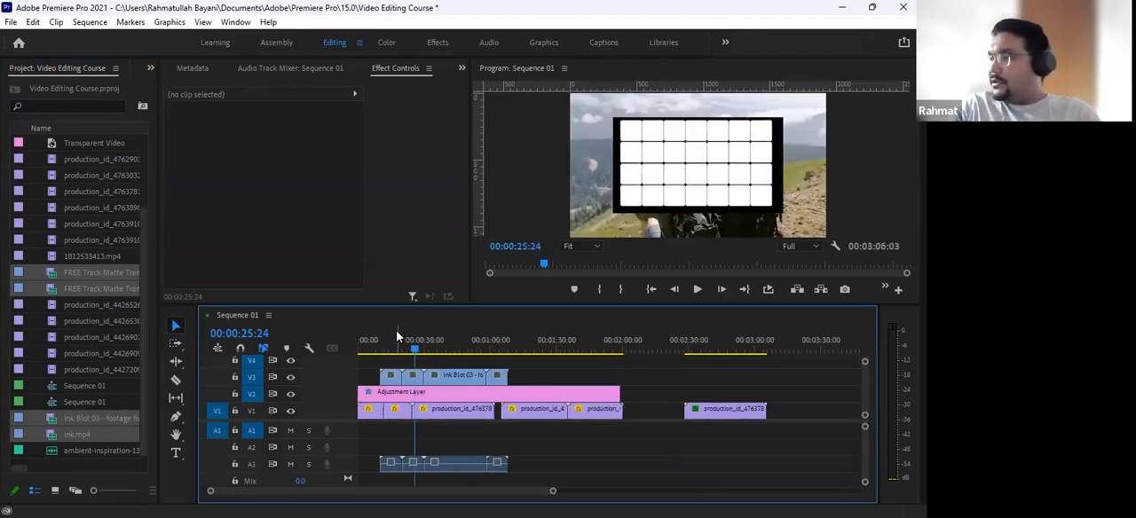
- Move the fourth V1 clip earlier to close the small gap after production_id_4763781
key("equal")
left_click(671, 413)
left_click_drag(671, 413, 663, 417)
- Move the FREE Track Matte Transitions For Premiere Pro 06 clip to the start of V3 and set its scale to 150
key("equal")
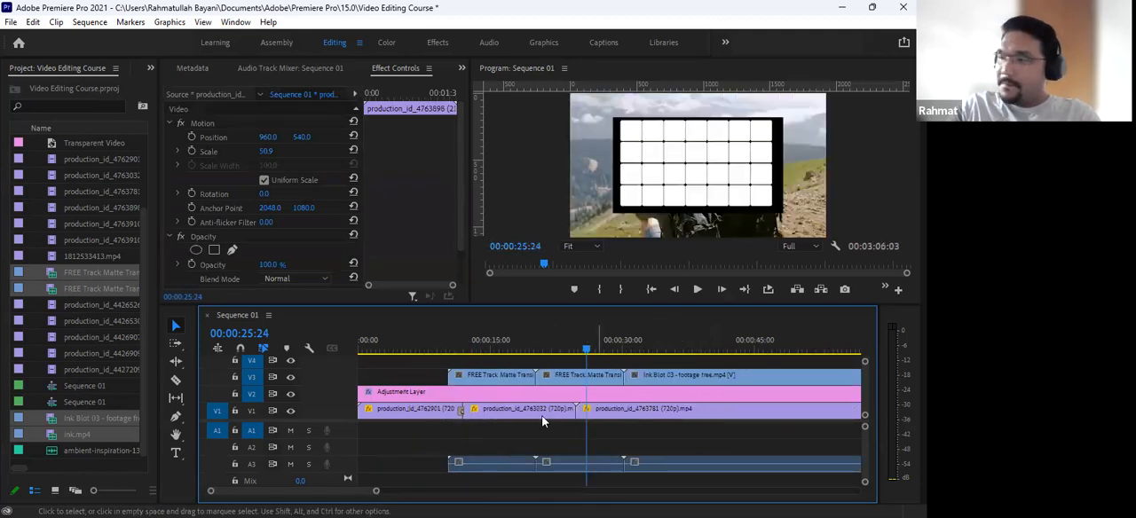
left_click_drag(496, 378, 405, 388)
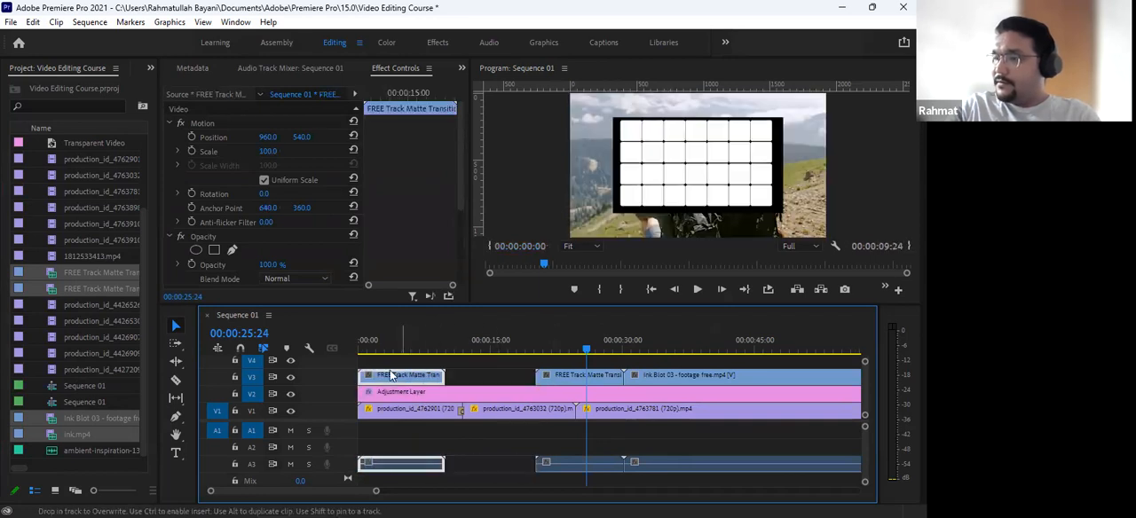
mouse_move(395, 340)
left_mouse_down()
mouse_move(345, 339)
mouse_move(395, 340)
left_mouse_up()
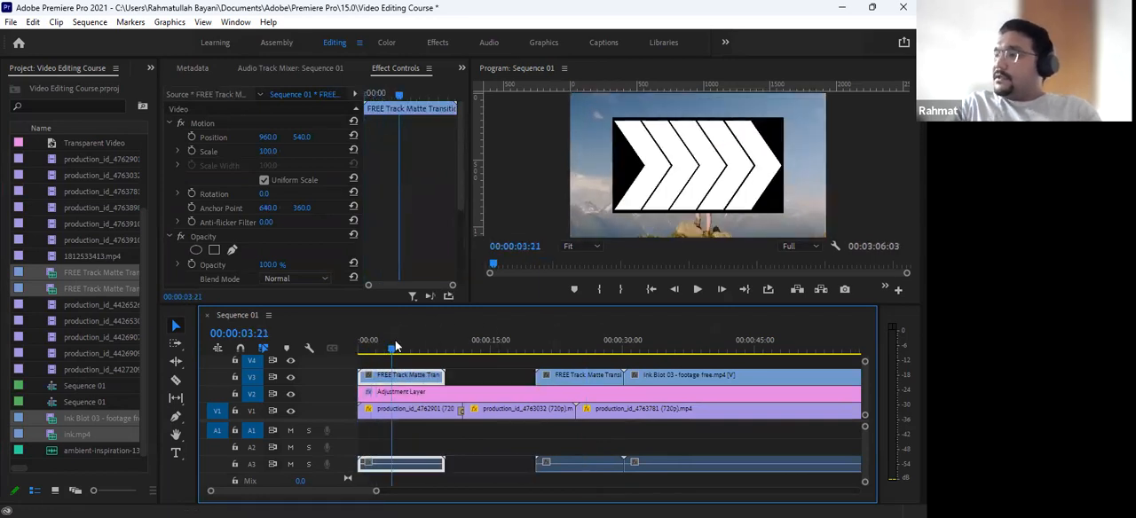
key("=")
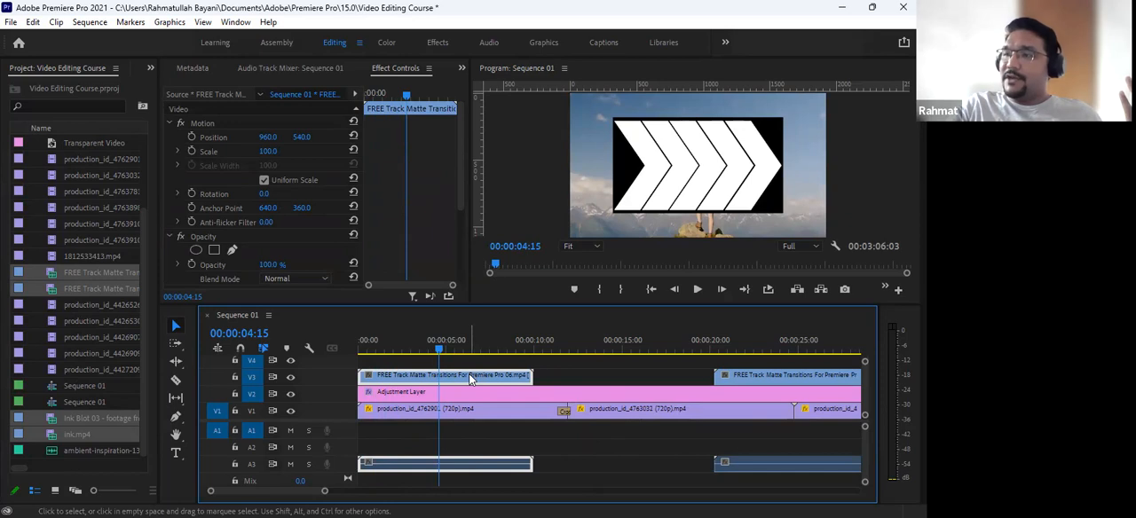
left_click_drag(264, 150, 344, 150)
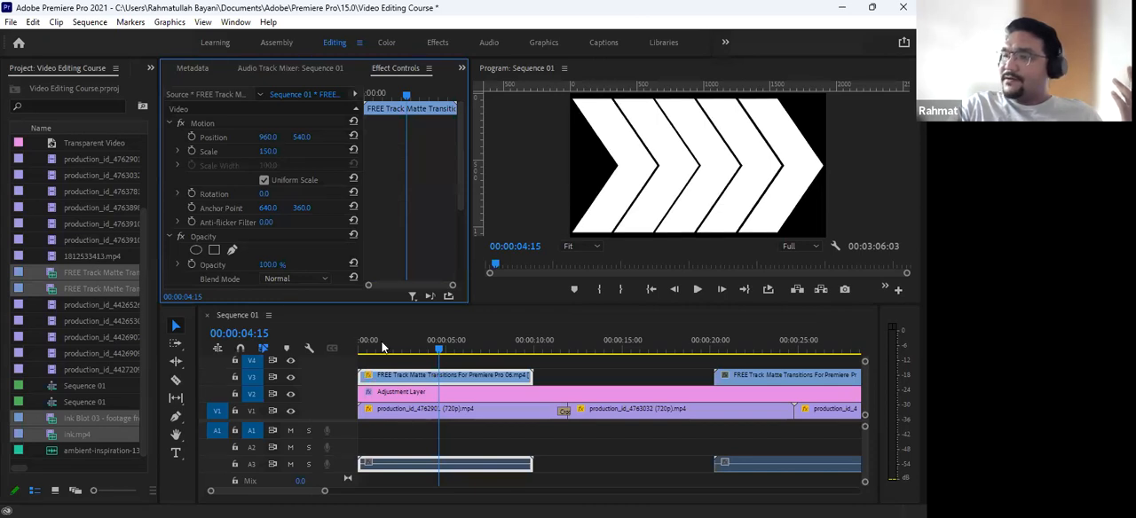
- Play the arrow matte clip from the sequence start and stop at 00:00:02:12
left_click_drag(439, 355, 335, 358)
key("space")
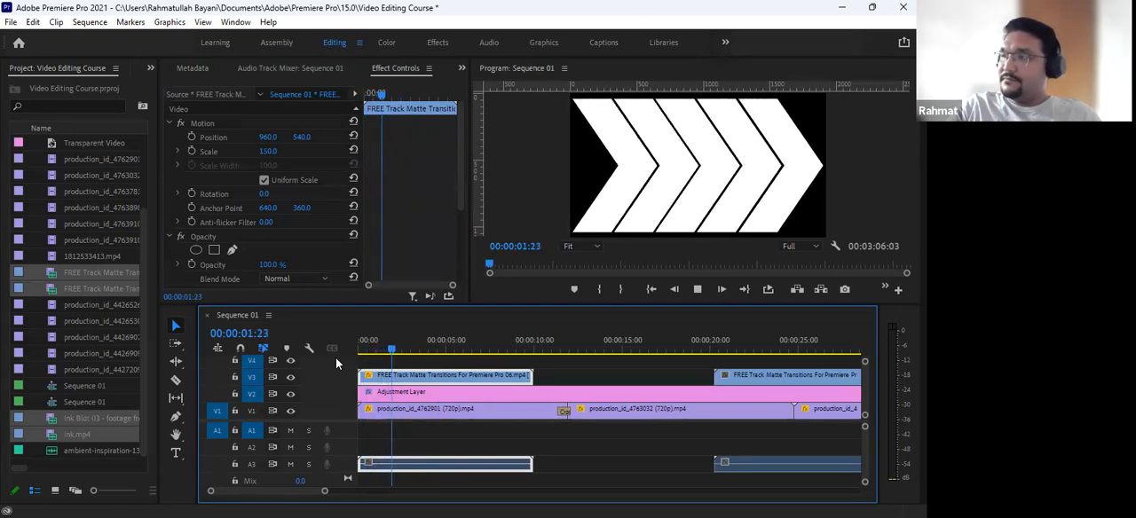
key("space")
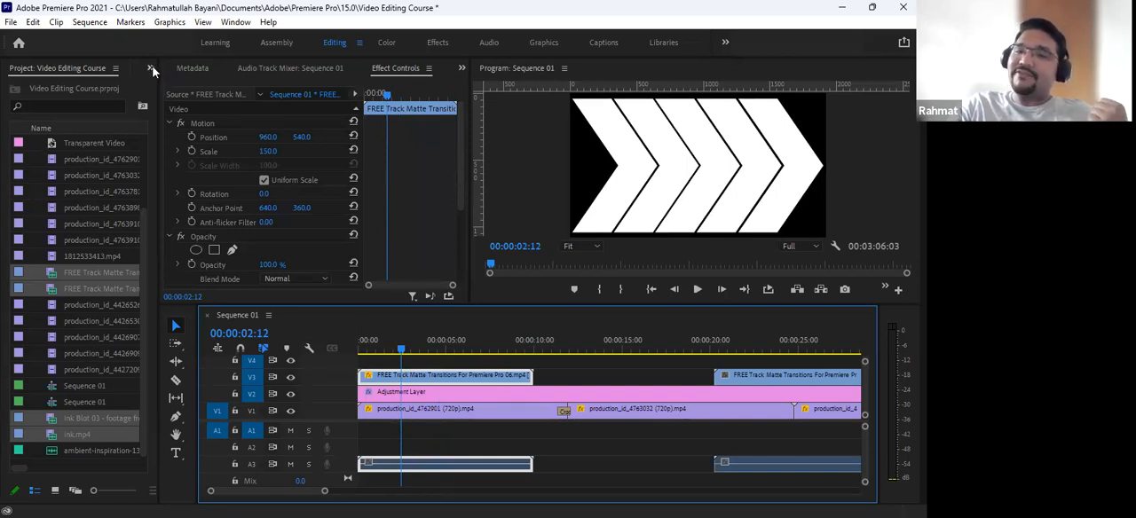
- Search the effects for "track" and apply Track Matte Key to the production_id_4762901 clip on V1
left_click(151, 68)
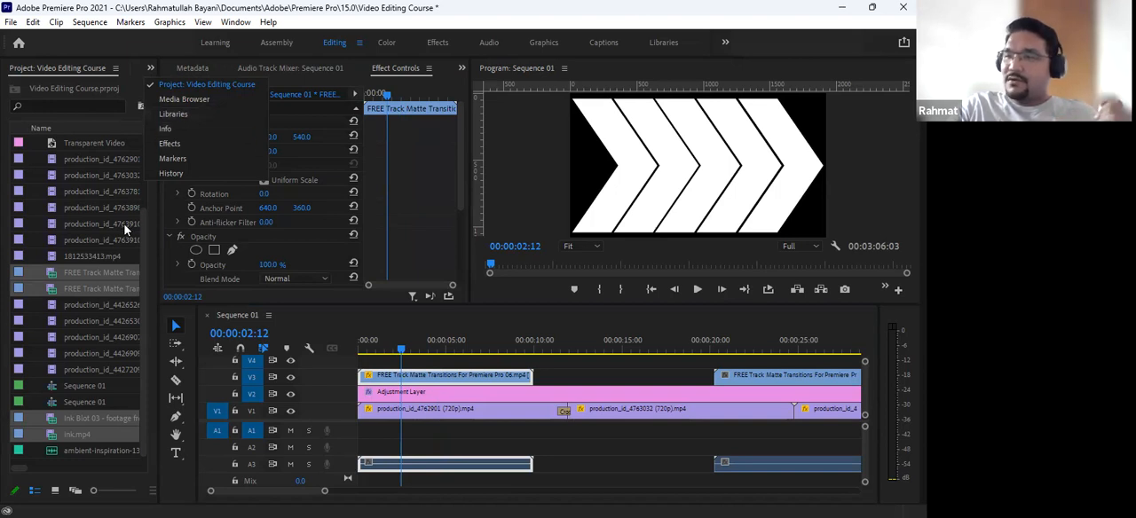
left_click(182, 148)
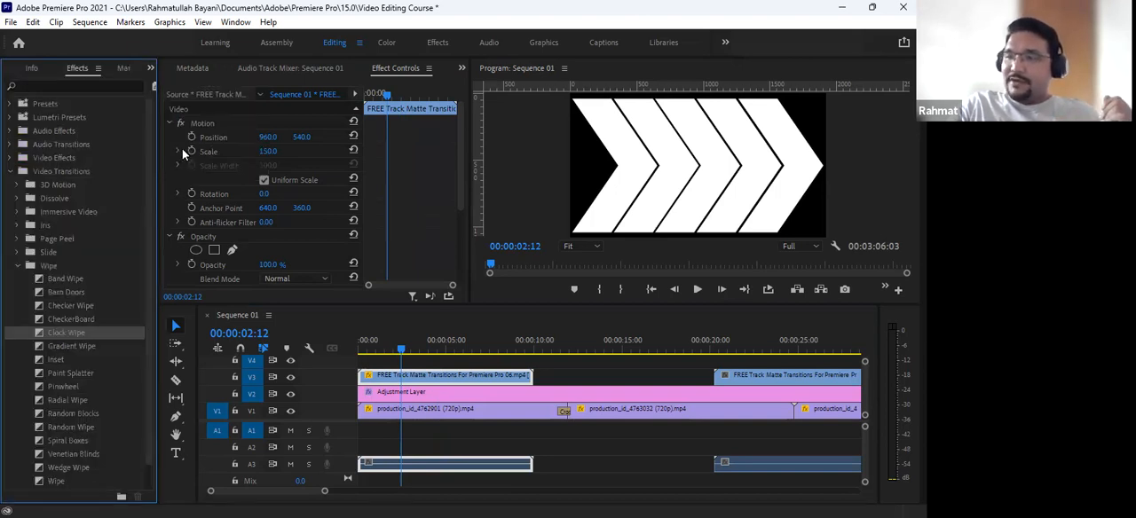
left_click(109, 92)
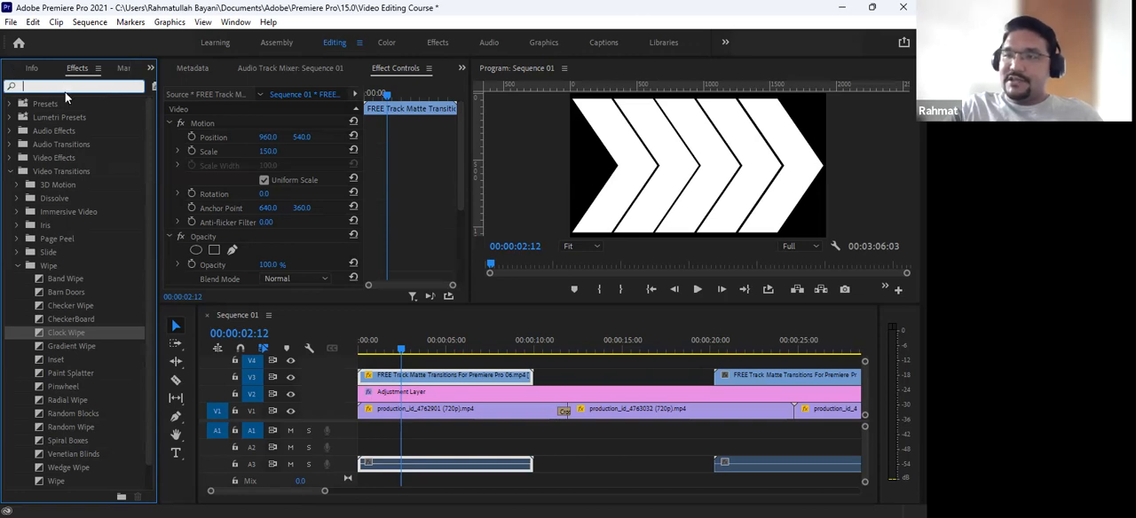
type("tr")
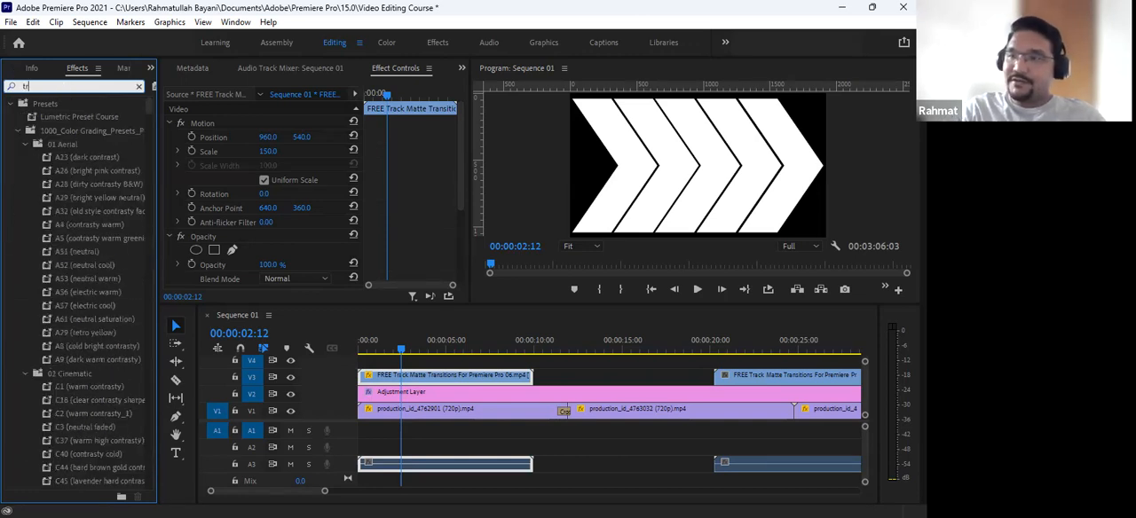
type("ack")
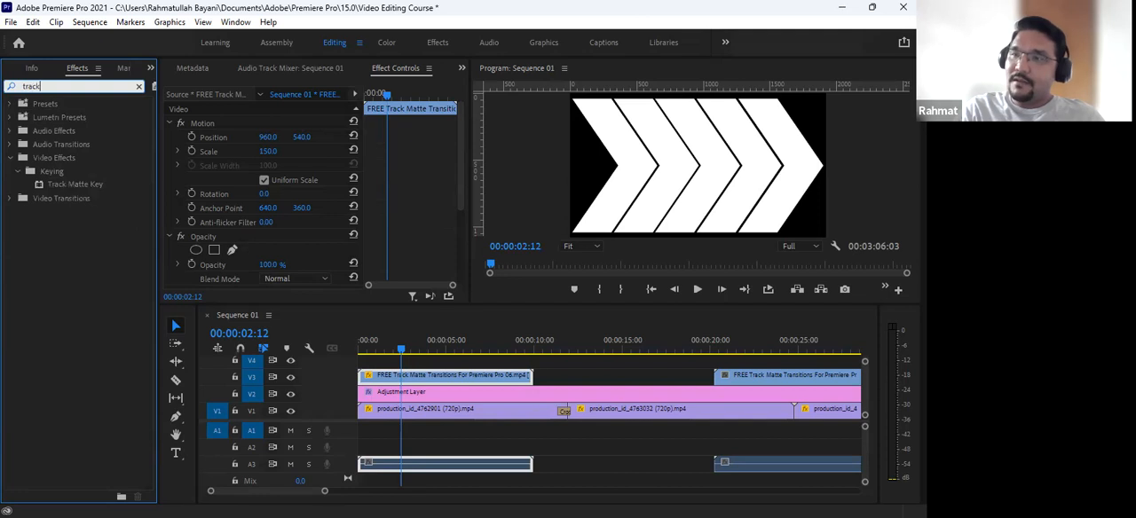
left_click(43, 184)
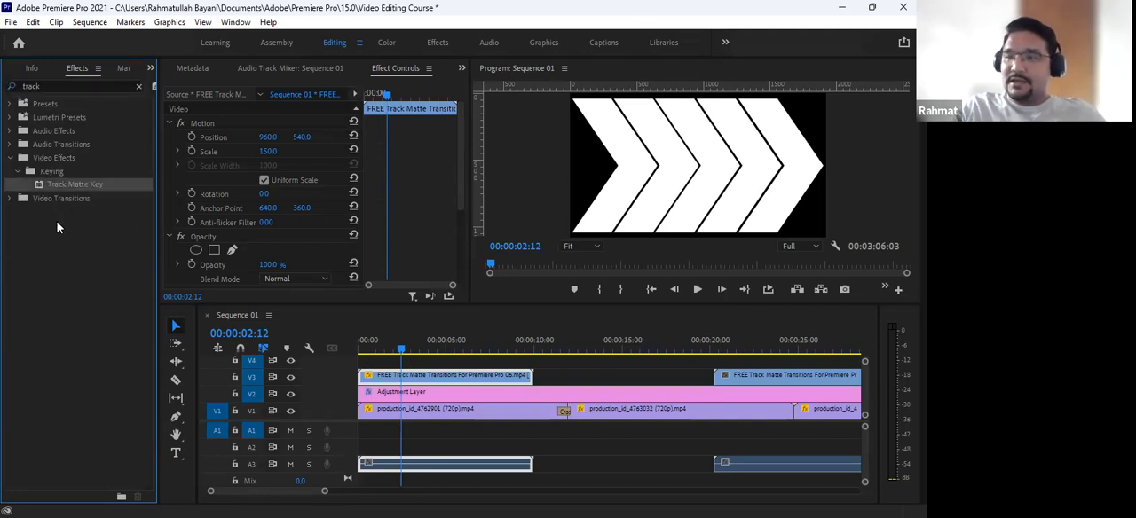
left_click_drag(55, 182, 401, 415)
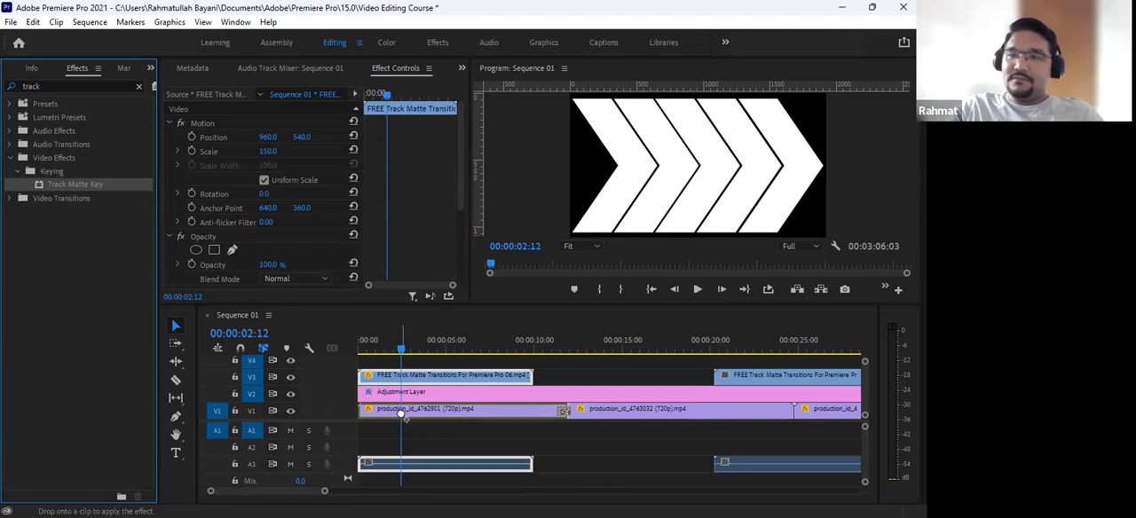
left_click_drag(401, 414, 400, 417)
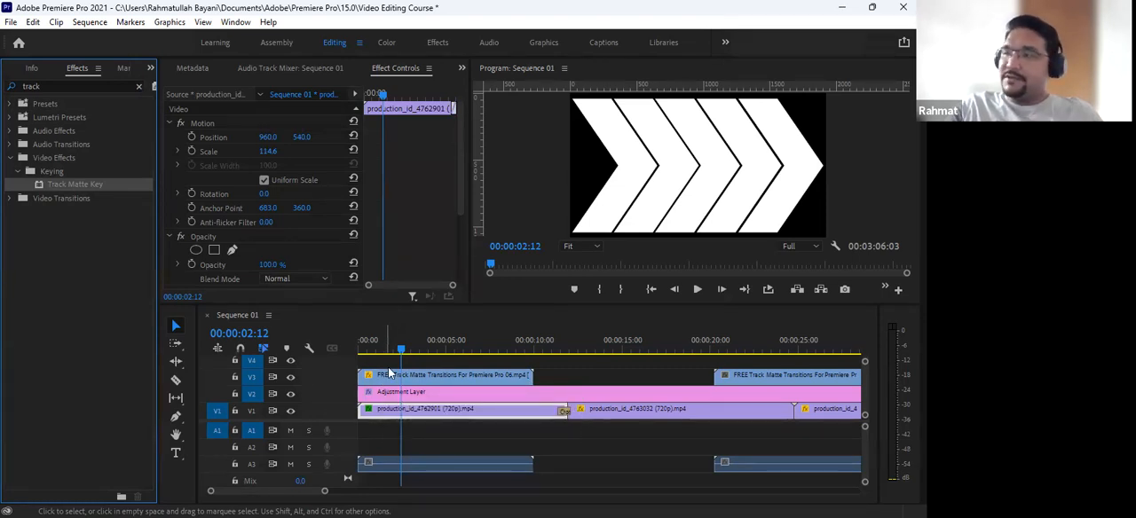
- Set the Track Matte Key's matte to Video 3 on the production_id_4762901 clip
left_click(385, 420)
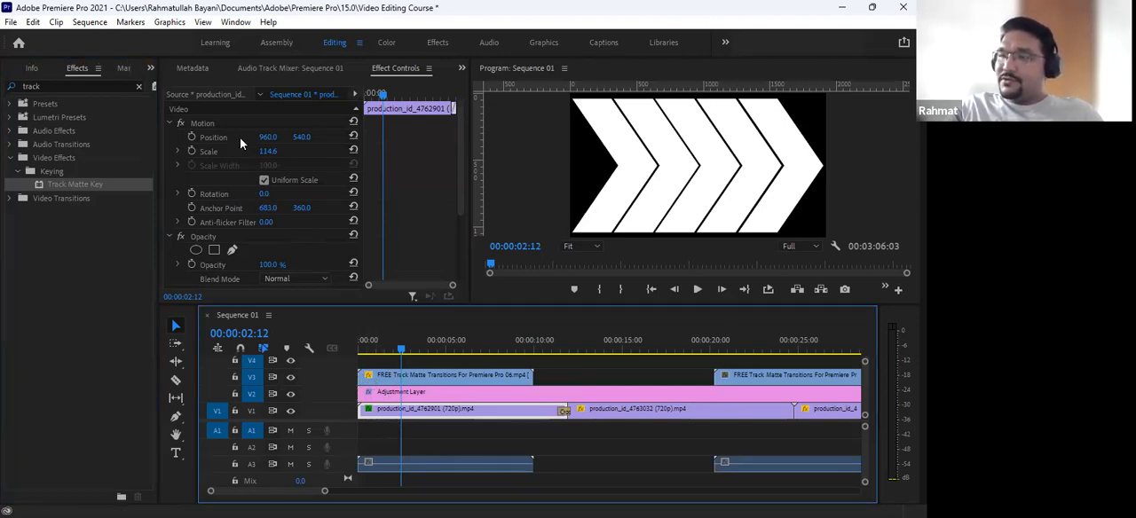
scroll(257, 239, "down", 1)
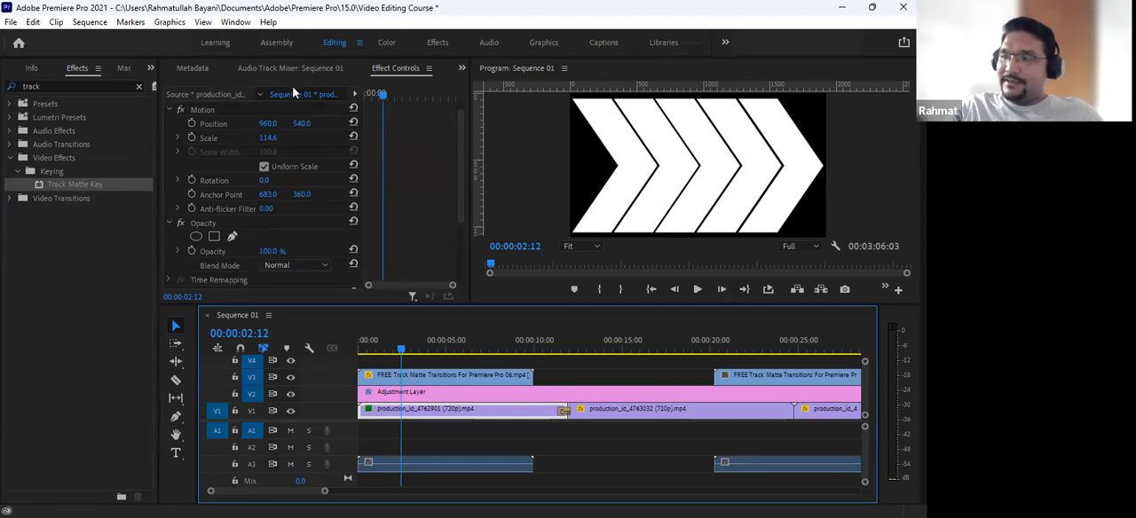
scroll(302, 229, "down", 3)
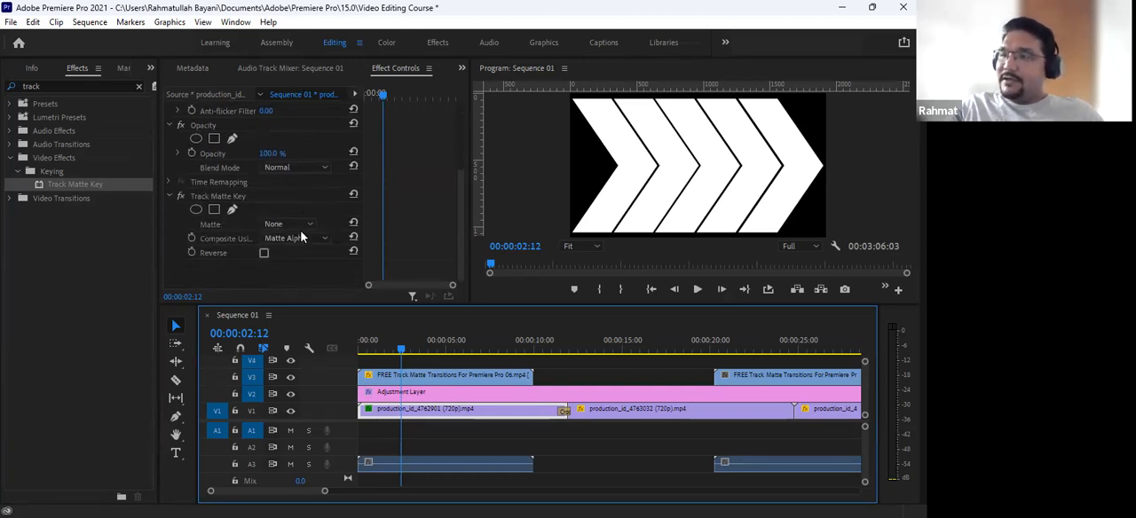
left_click(216, 197)
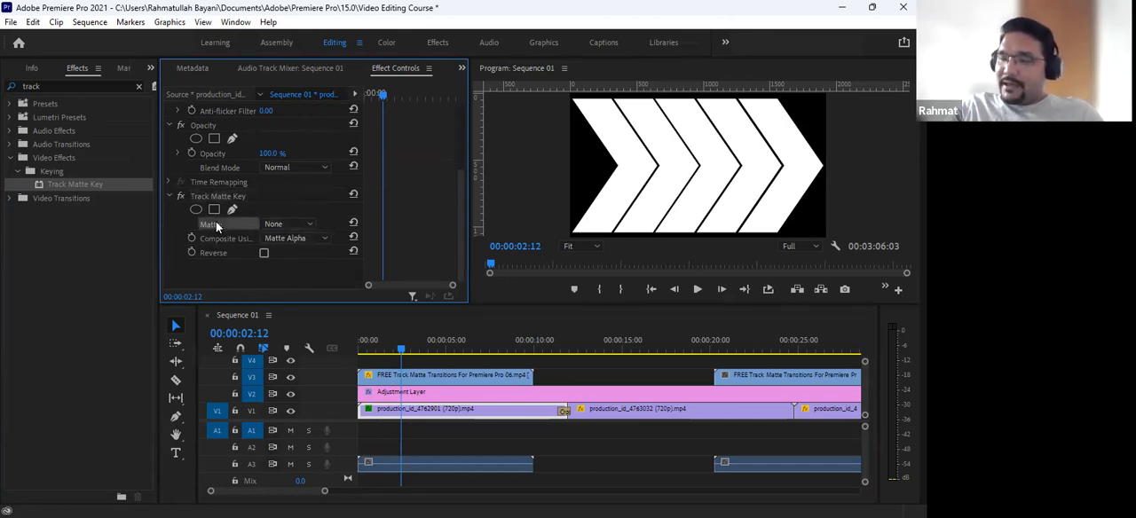
left_click(292, 224)
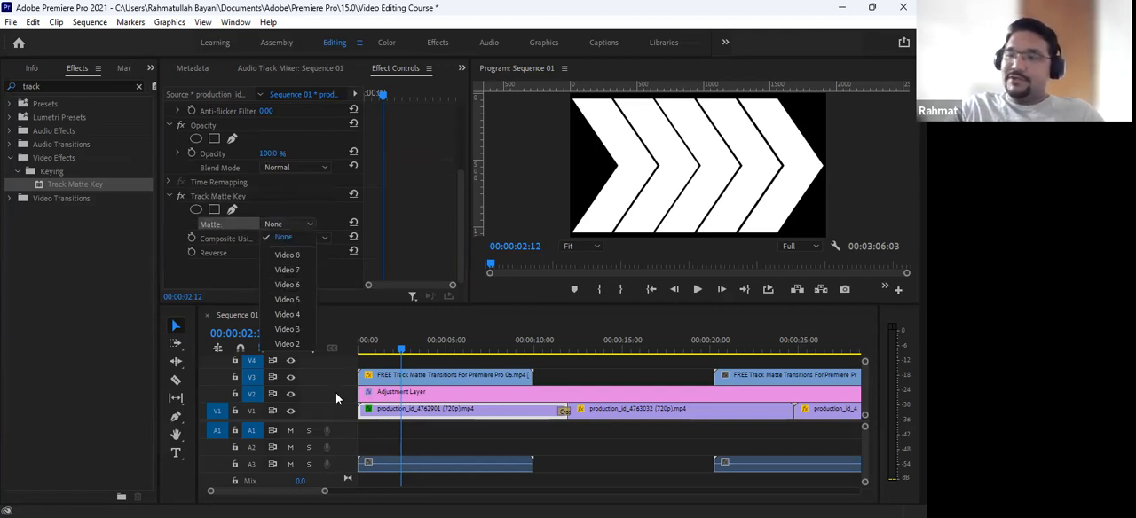
left_click(402, 378)
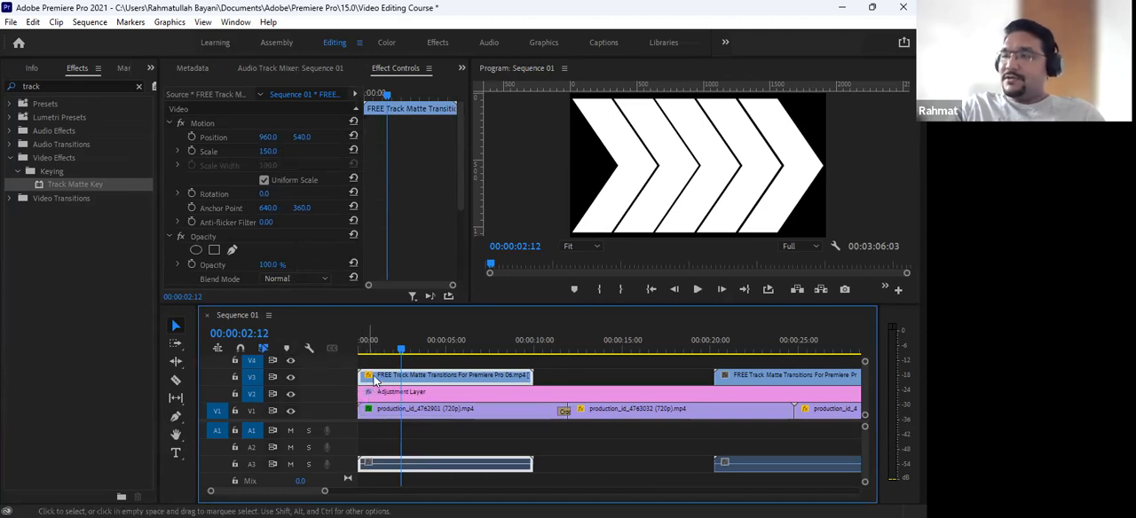
left_click(401, 411)
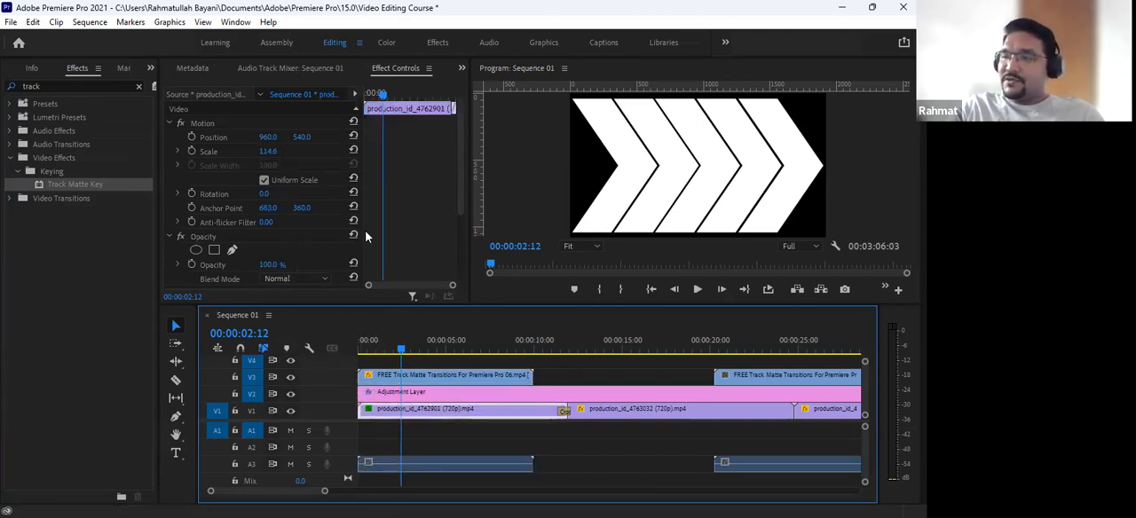
scroll(311, 232, "down", 3)
scroll(311, 232, "down", 1)
left_click(308, 226)
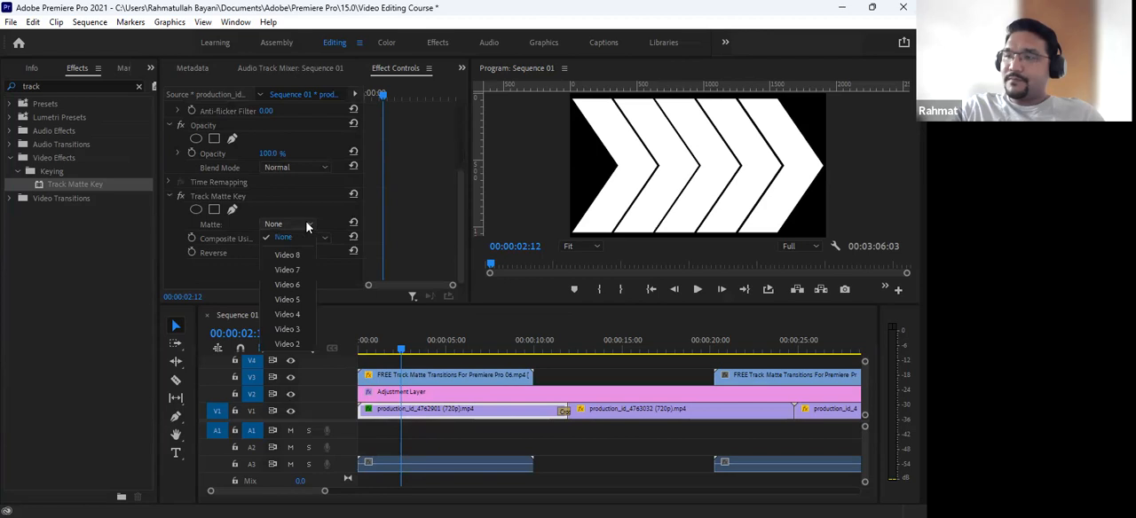
left_click(296, 329)
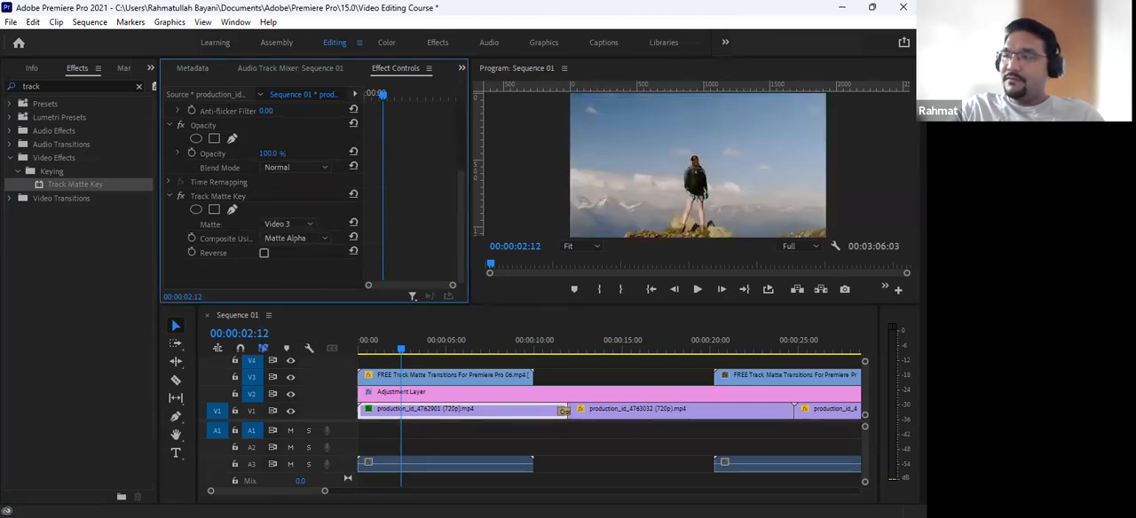
- Play the sequence from the start to check the track matte and stop at 00:00:03:17
left_click(394, 349)
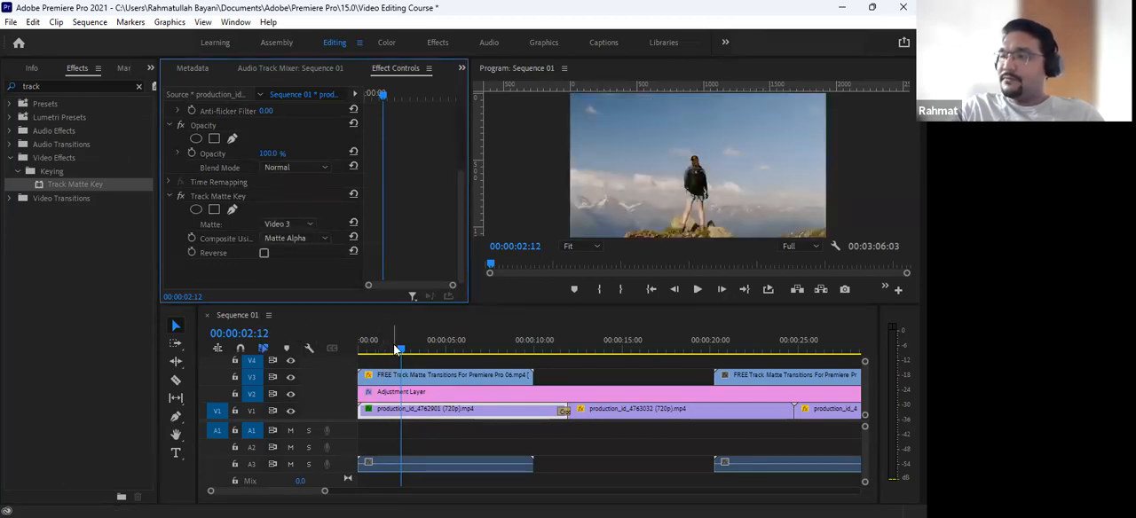
left_click_drag(394, 349, 309, 349)
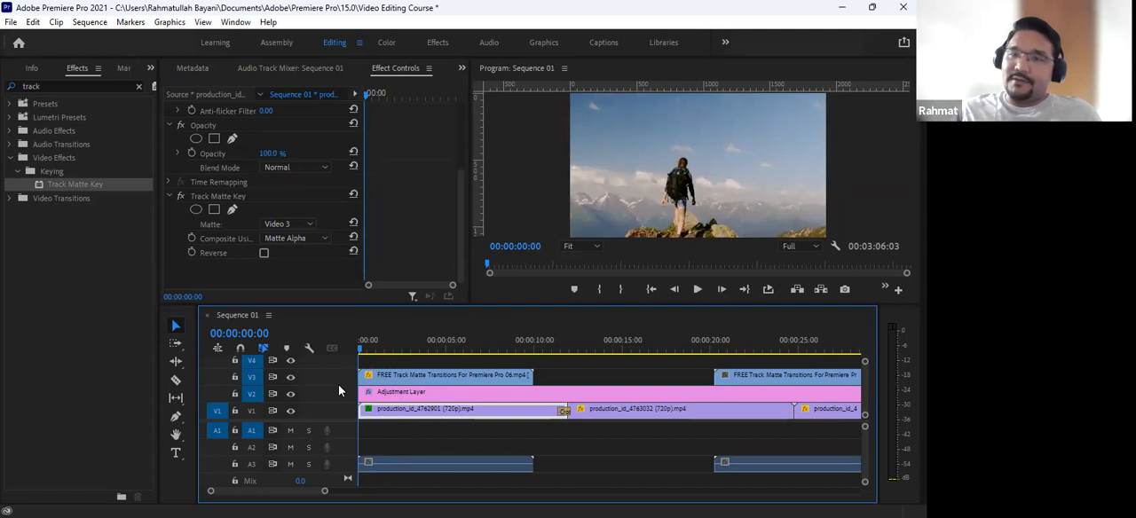
key("space")
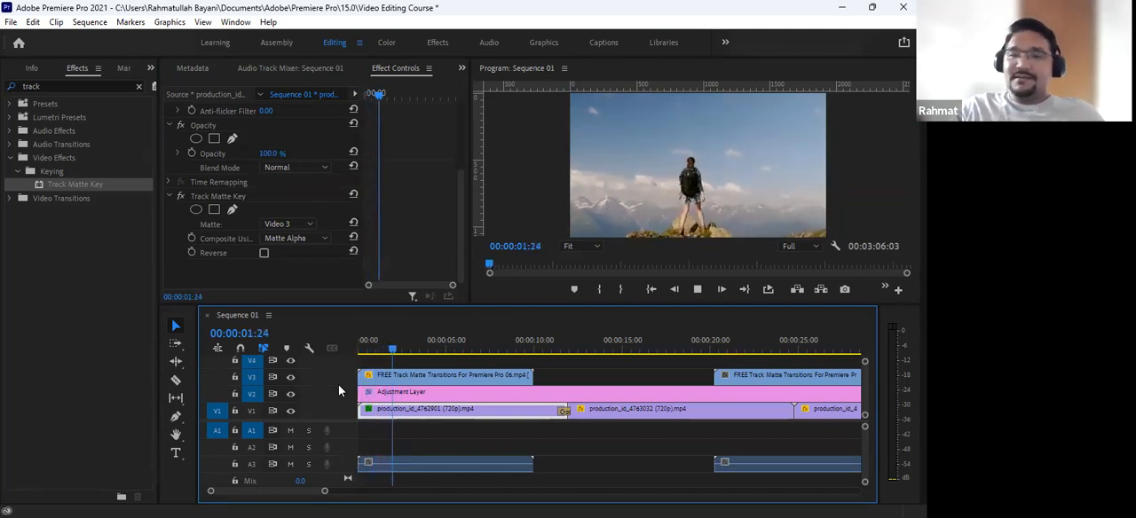
key("space")
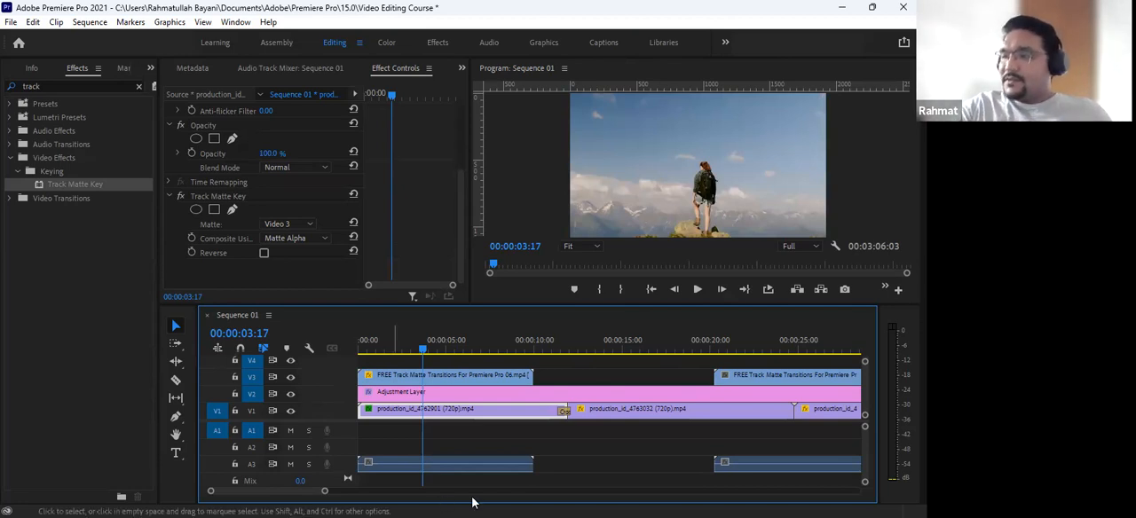
- Disable the Track Matte Key effect on the production_id_4762901 clip
left_click(410, 377)
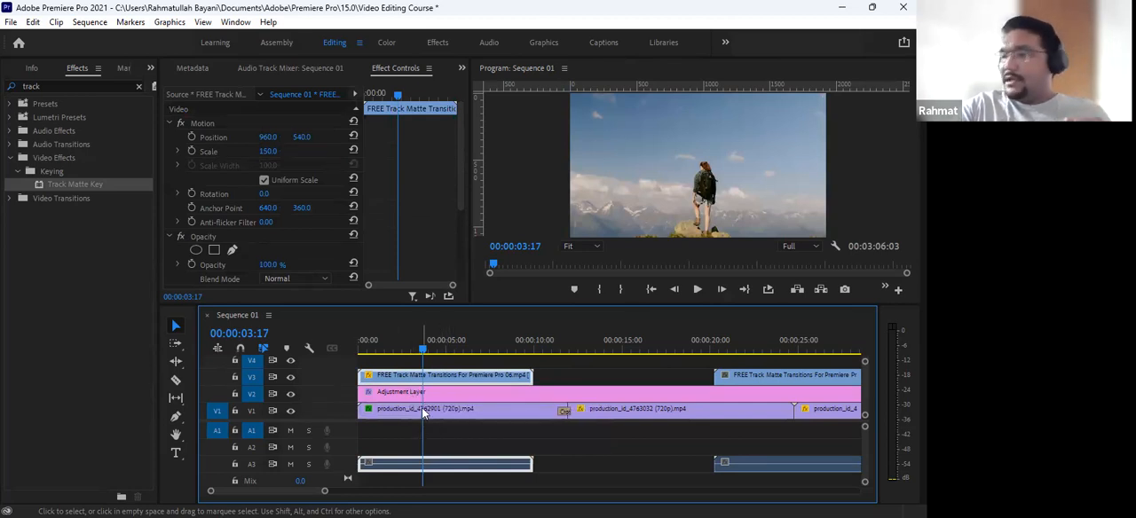
left_click(369, 409)
scroll(382, 233, "down", 5)
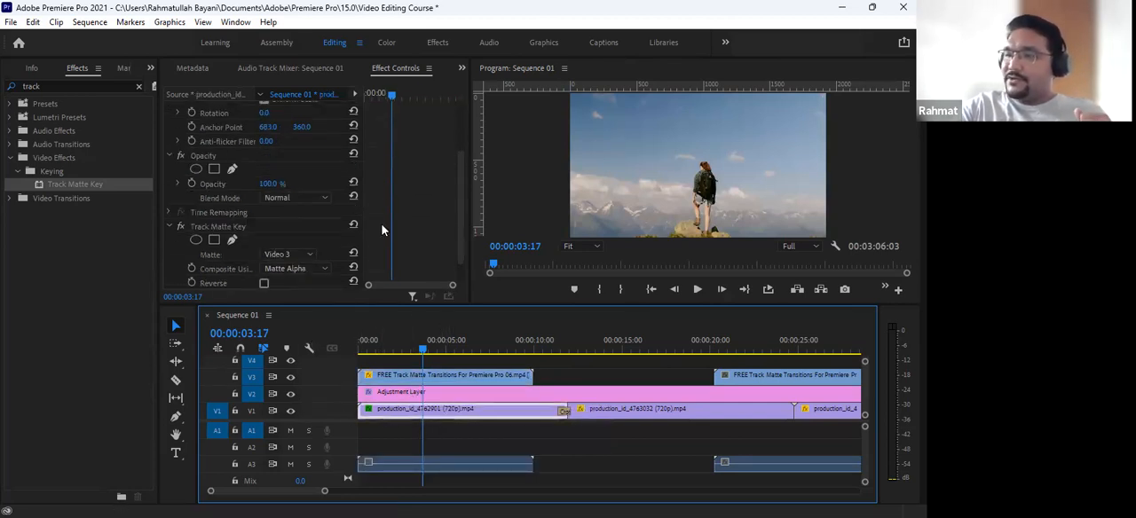
left_click(181, 195)
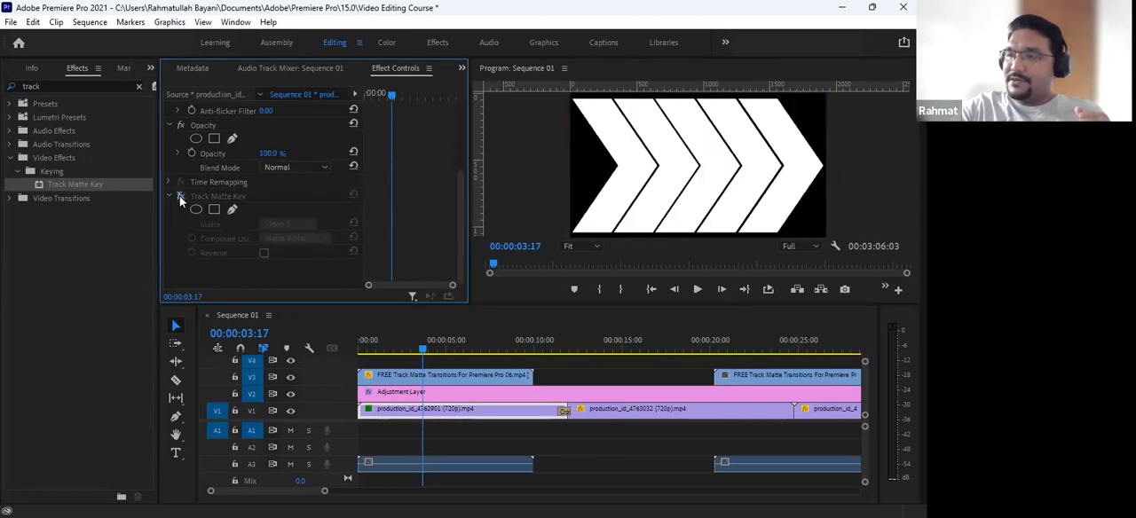
- Move the playhead to 00:00:03:00, search the effects for "key" and apply Color Key to the arrow matte clip on V3
left_click(455, 376)
left_click_drag(426, 348, 410, 348)
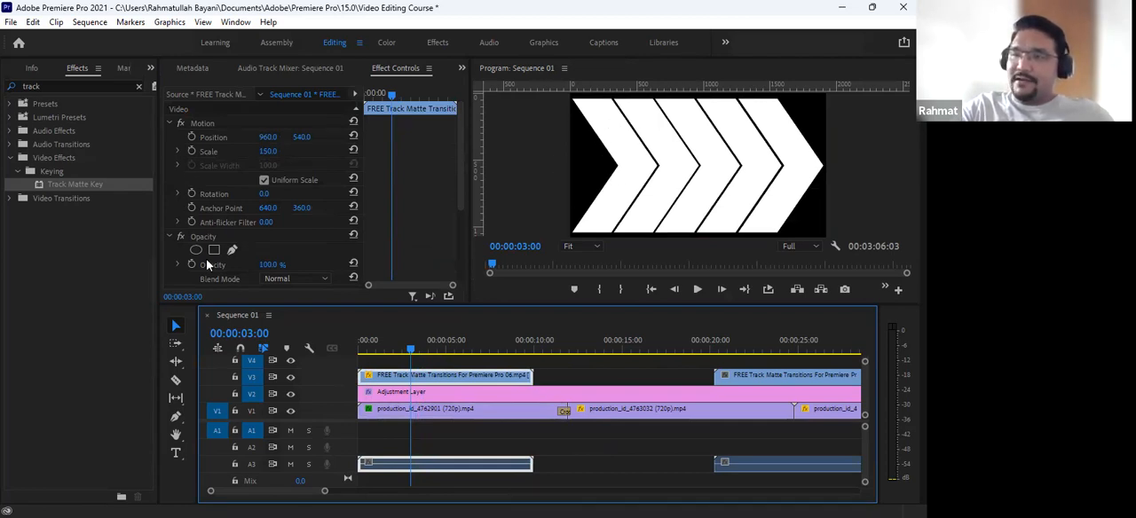
left_click(137, 86)
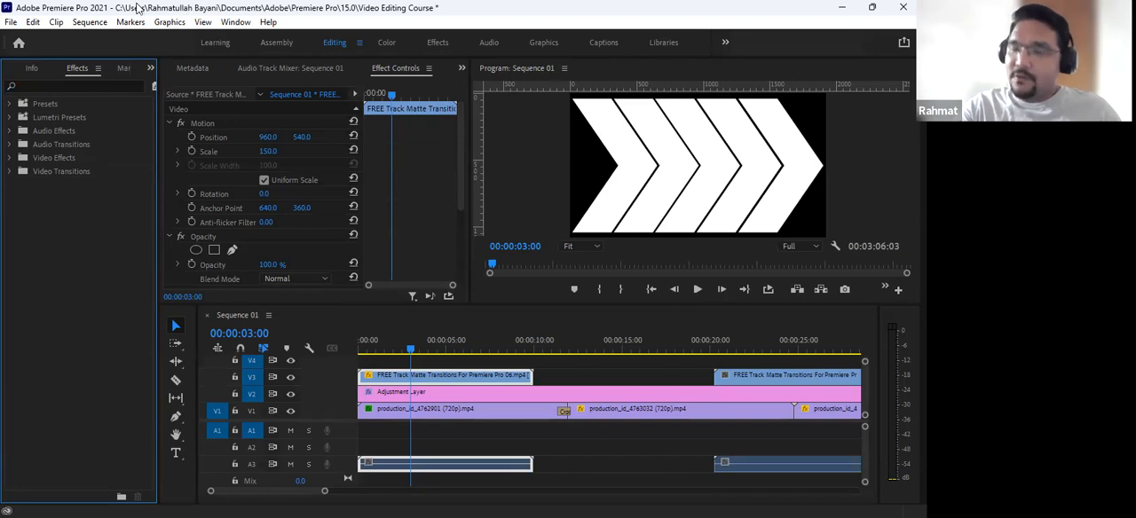
left_click(48, 86)
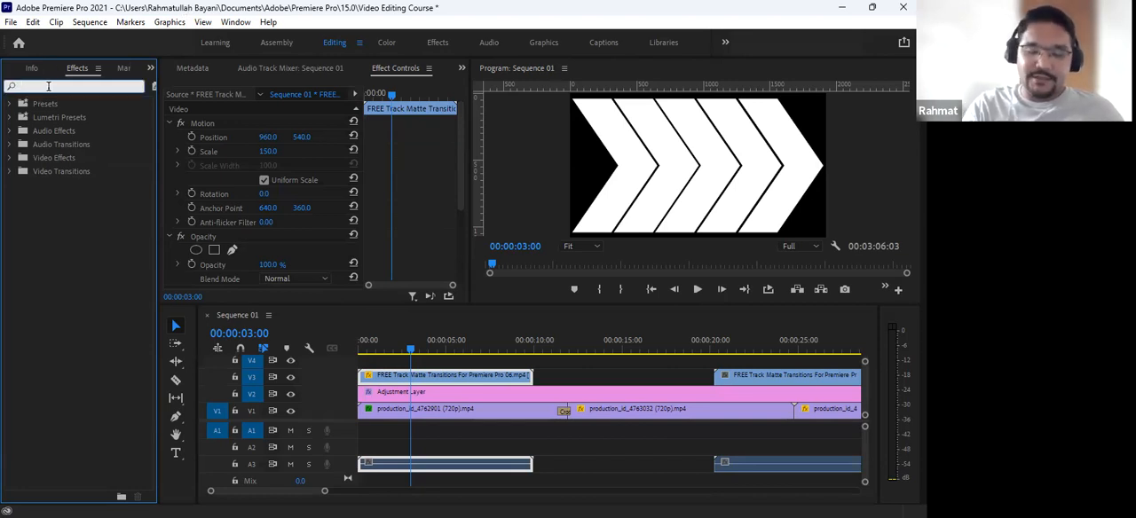
type("key")
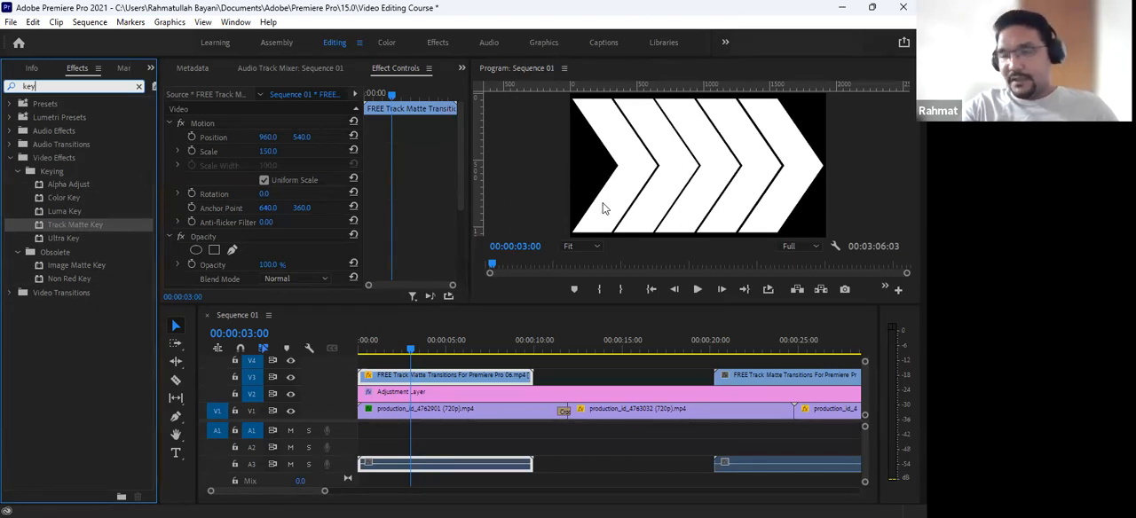
left_click(62, 198)
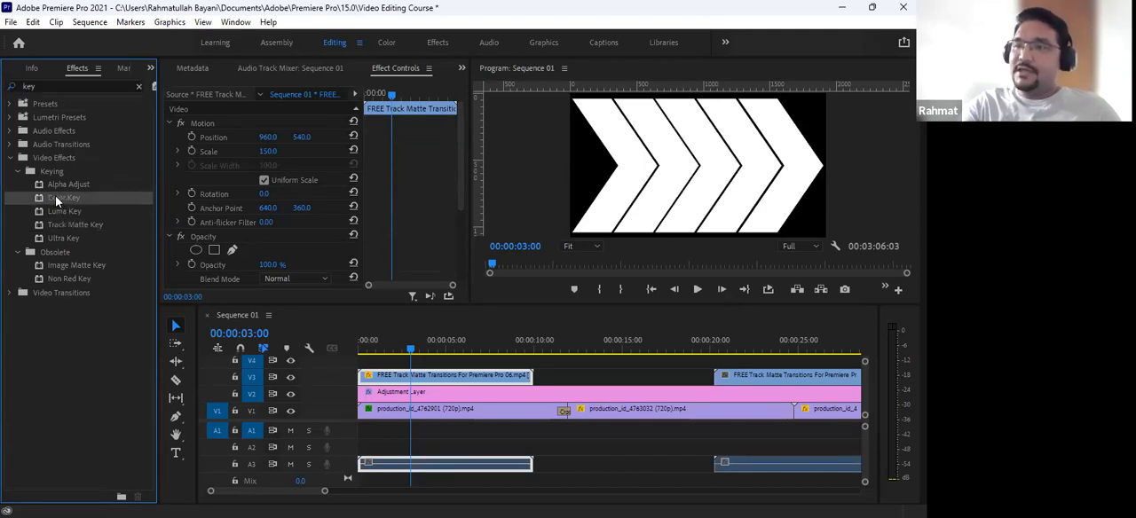
left_click_drag(56, 198, 402, 377)
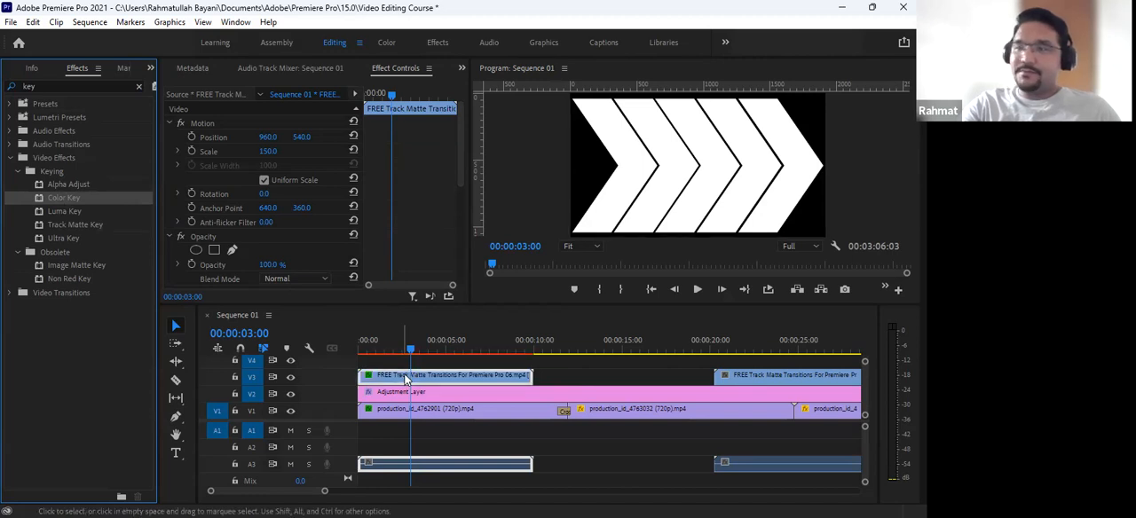
- Set the Color Key's key color to black by sampling the dark background beside the arrows in the program preview
scroll(386, 185, "down", 3)
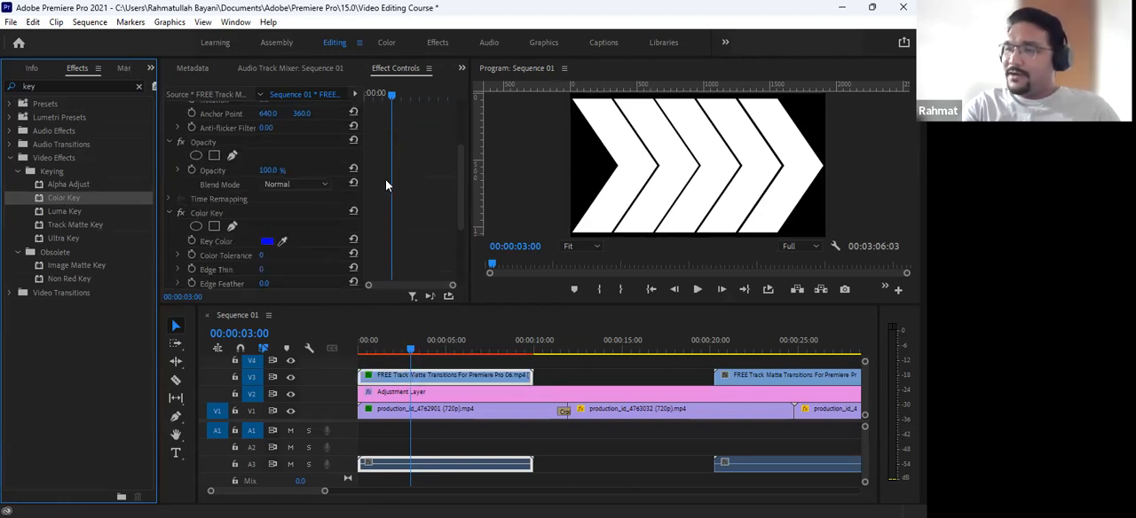
left_click(388, 71)
scroll(380, 177, "down", 2)
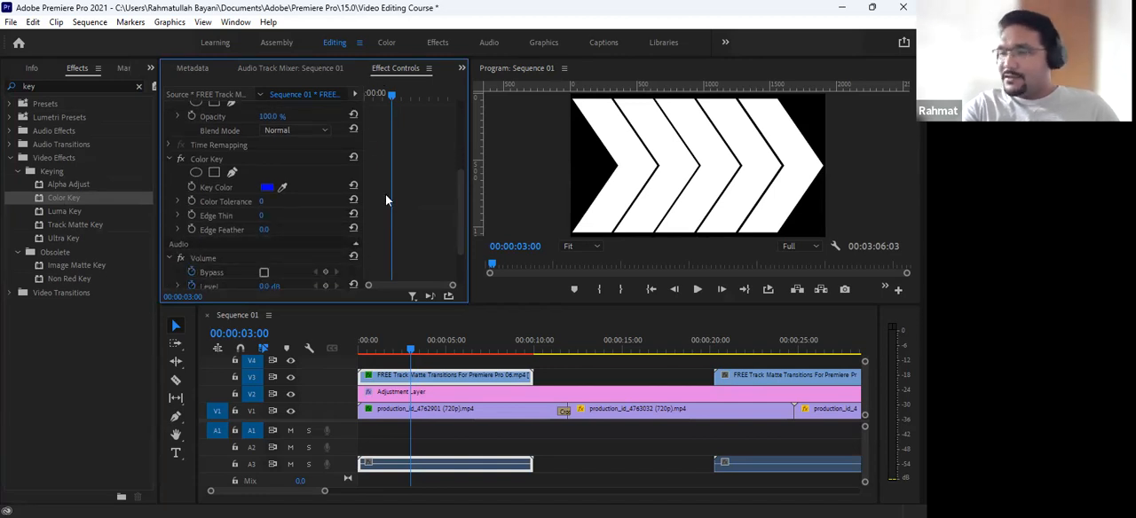
left_click(200, 161)
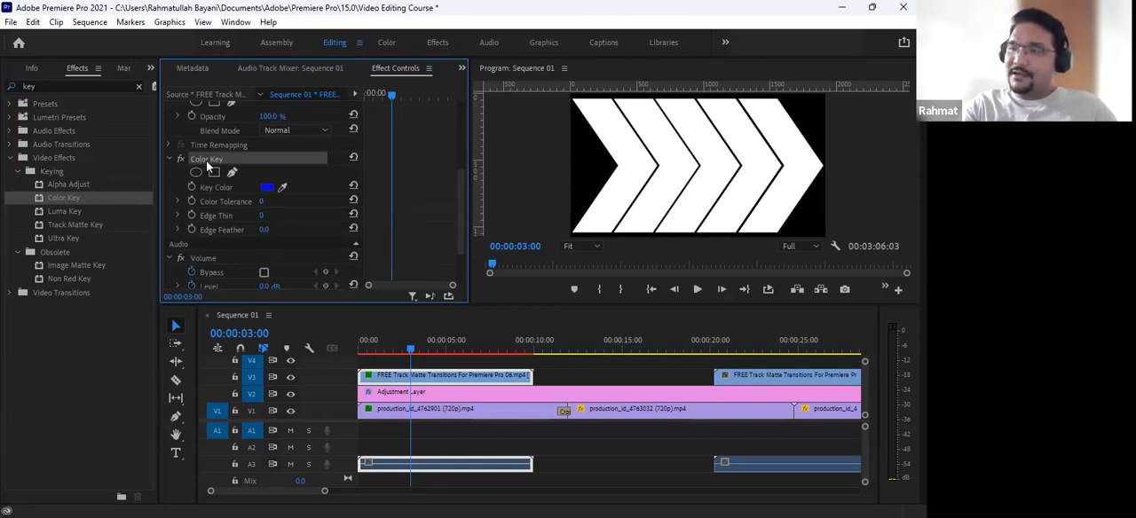
left_click(282, 188)
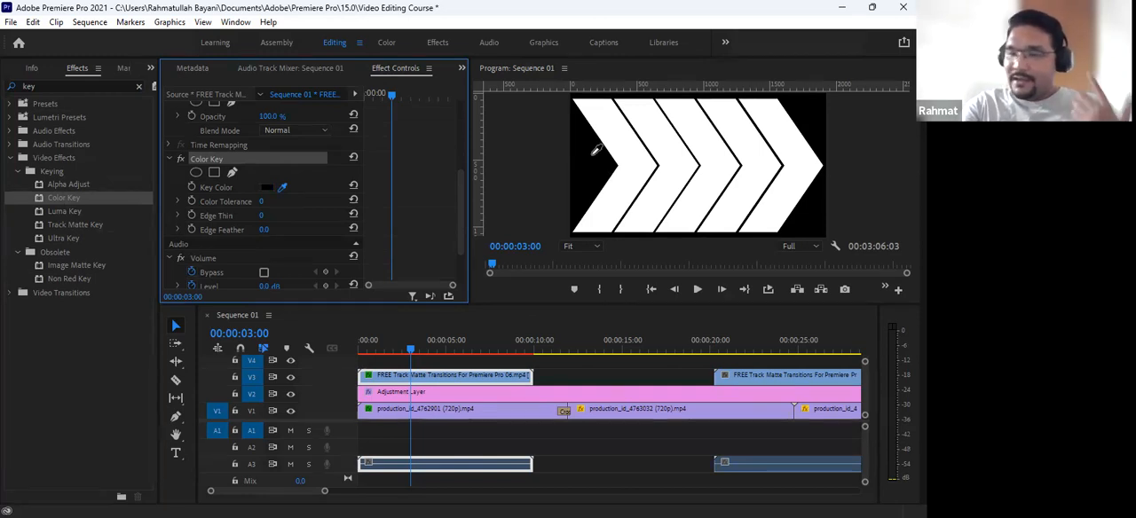
left_click(594, 154)
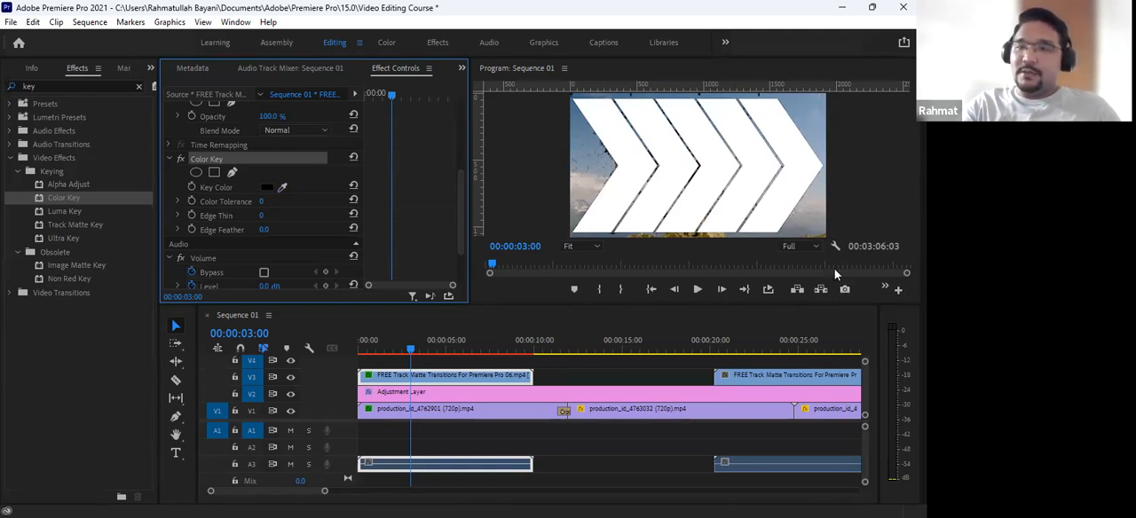
- Set the Color Key's Color Tolerance to 110 on the arrow matte clip, checking the arrow edges in the enlarged program preview
key("grave")
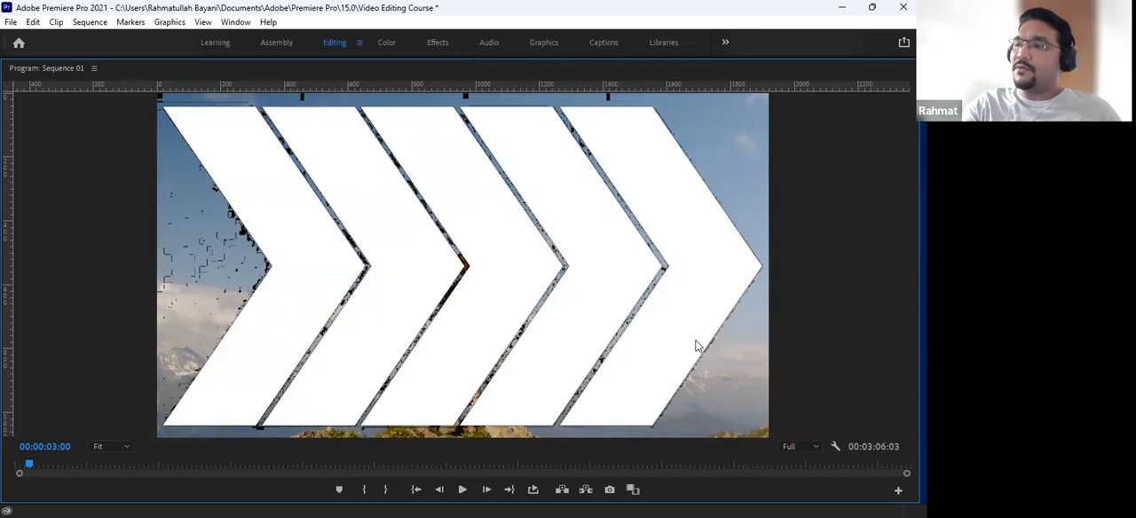
key("grave")
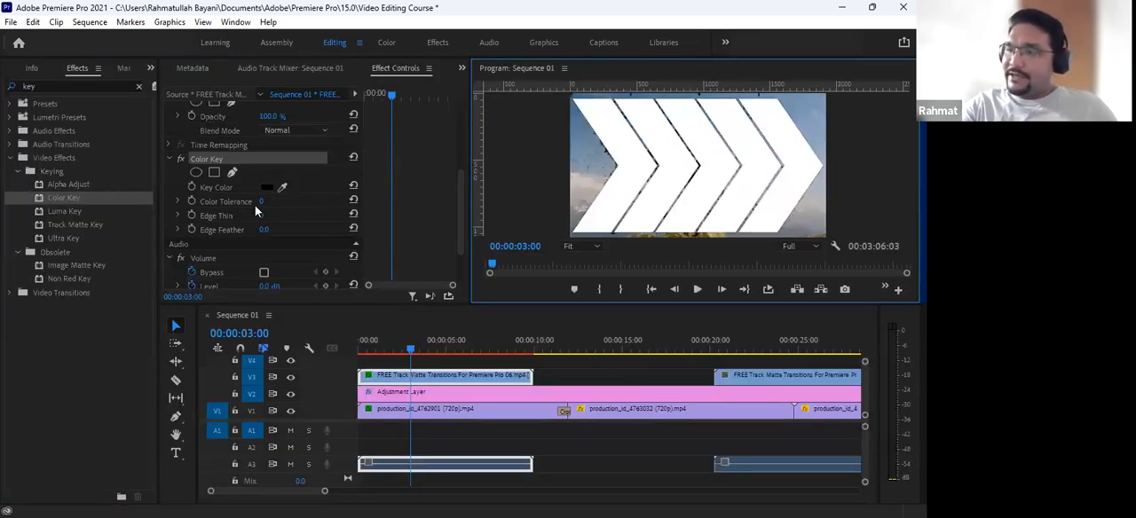
left_click_drag(260, 202, 268, 202)
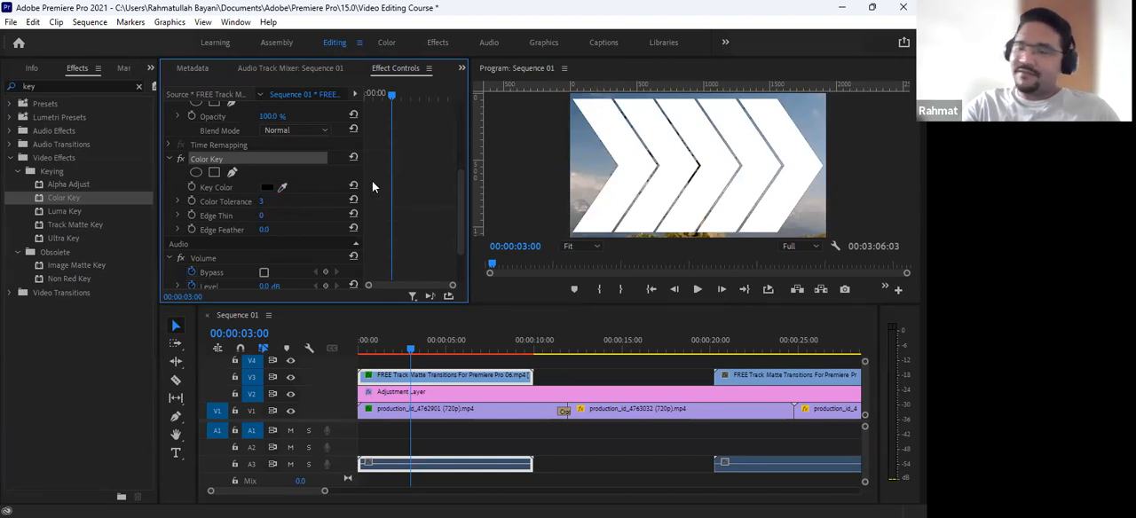
key("grave")
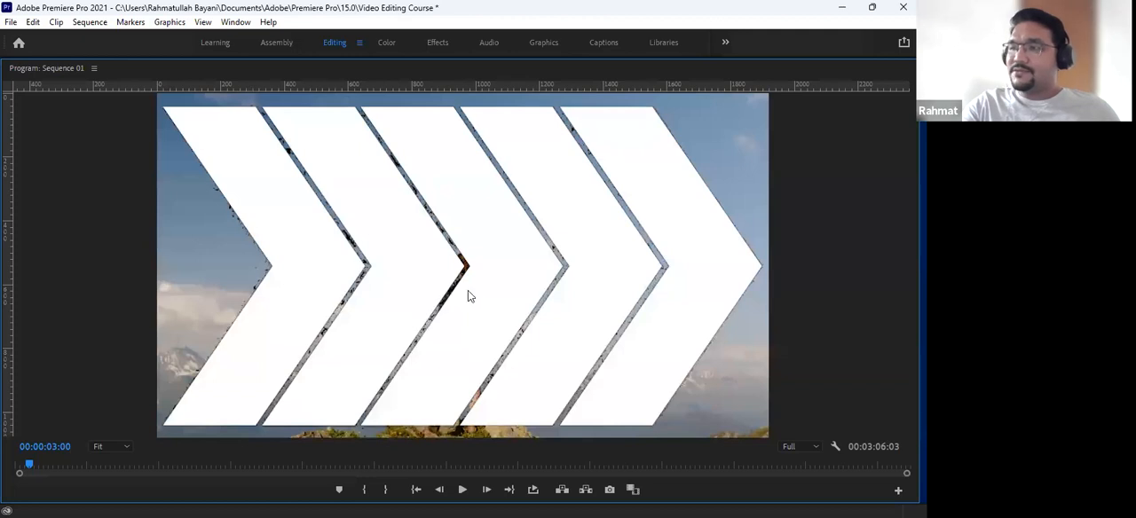
key("grave")
left_click_drag(263, 203, 279, 203)
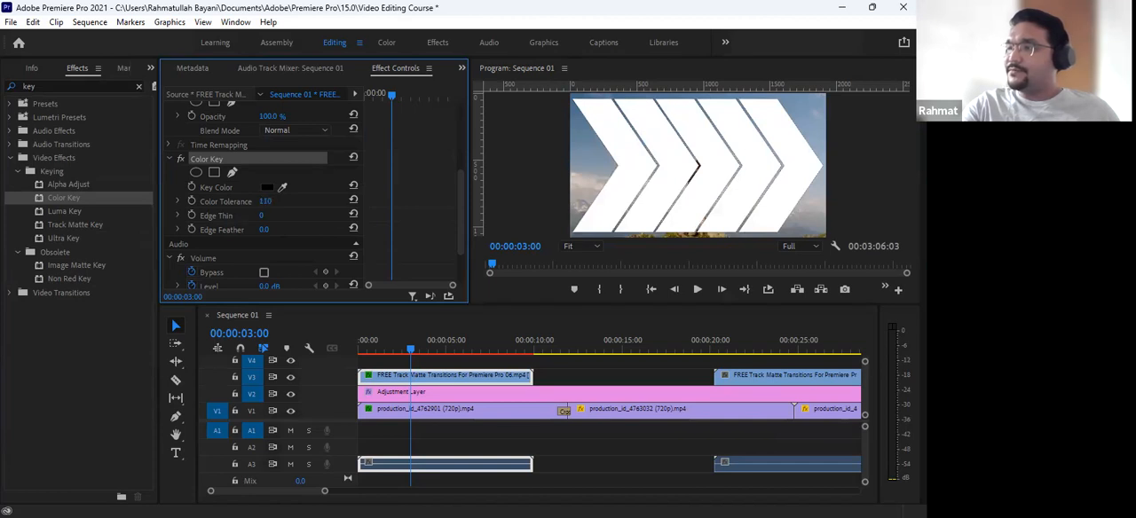
key("grave")
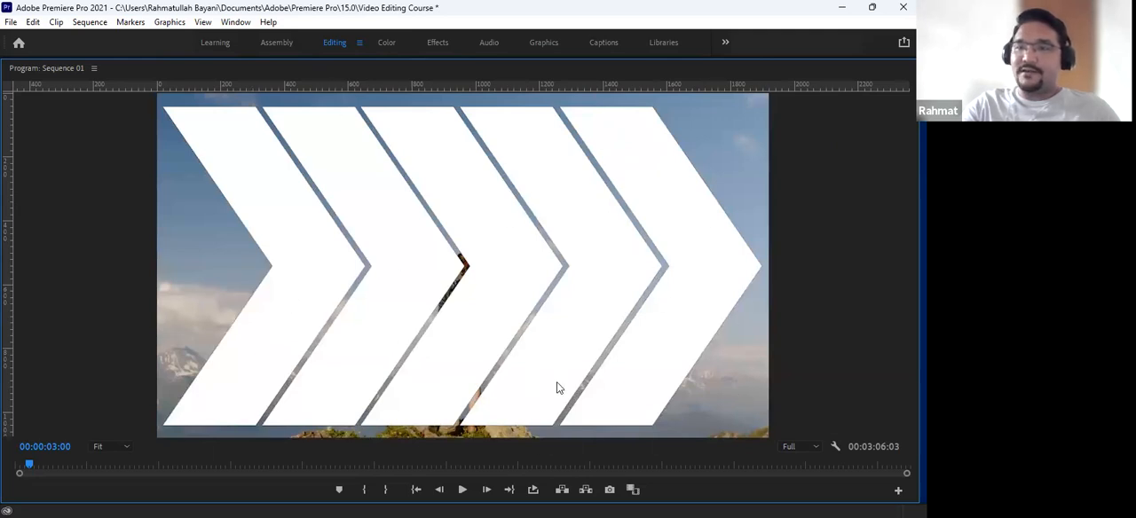
key("grave")
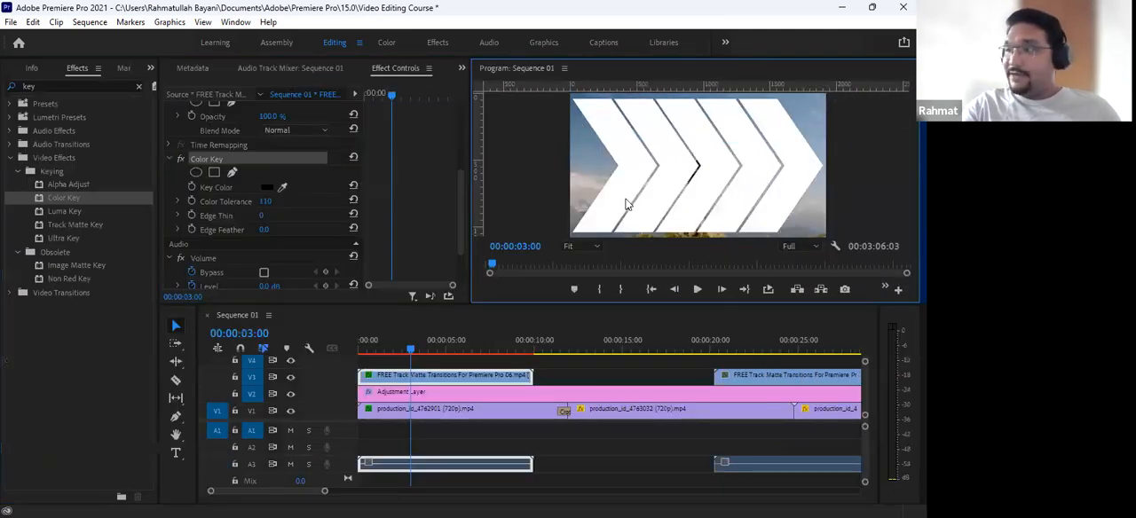
- Scrub around 00:00:02:24 and set the arrow matte clip's Scale to 163
left_click(393, 353)
mouse_move(393, 353)
left_mouse_down()
mouse_move(369, 351)
mouse_move(409, 351)
left_mouse_up()
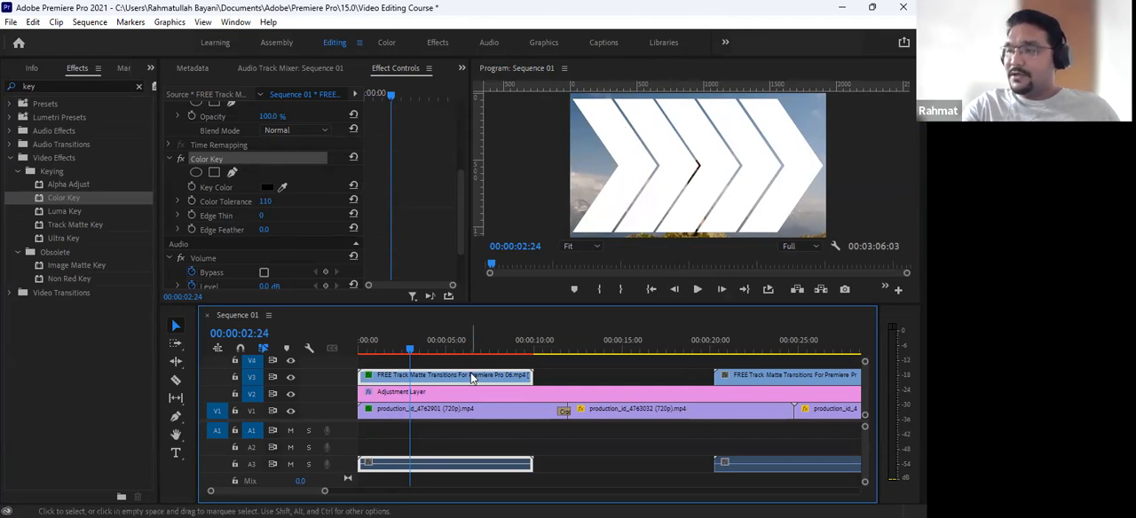
scroll(402, 193, "up", 3)
scroll(403, 190, "up", 3)
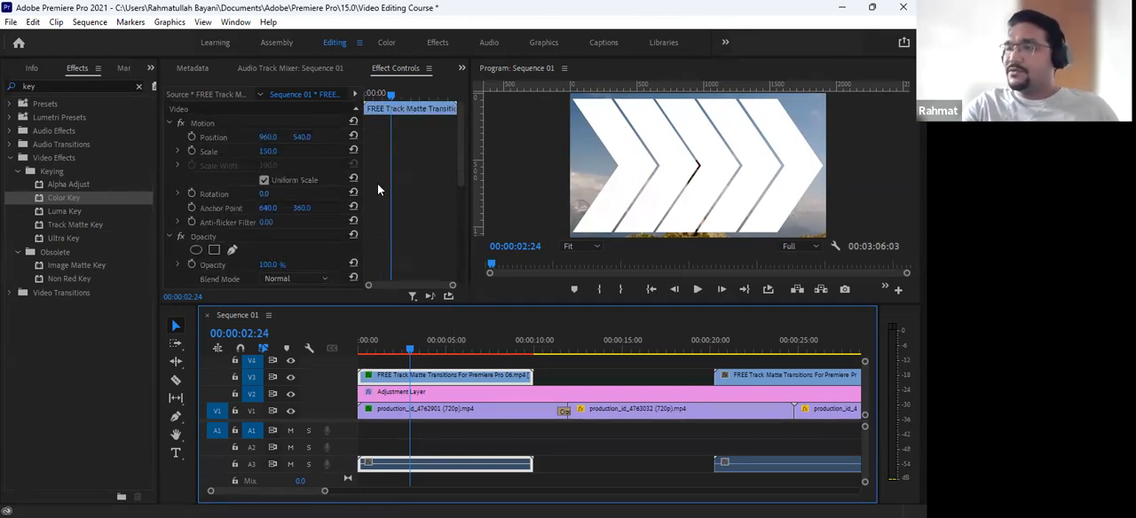
left_click(269, 152)
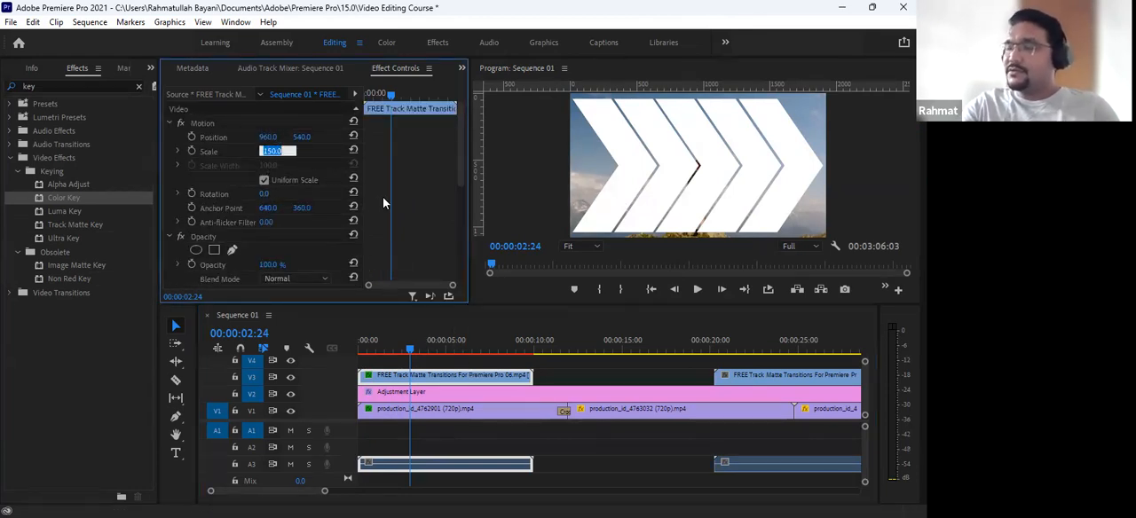
key("Up")
key("Up")
key("Up")
key("Up")
key("Up")
key("Up")
key("Up")
key("Up")
key("Up")
key("Up")
key("Up")
key("Up")
key("Up")
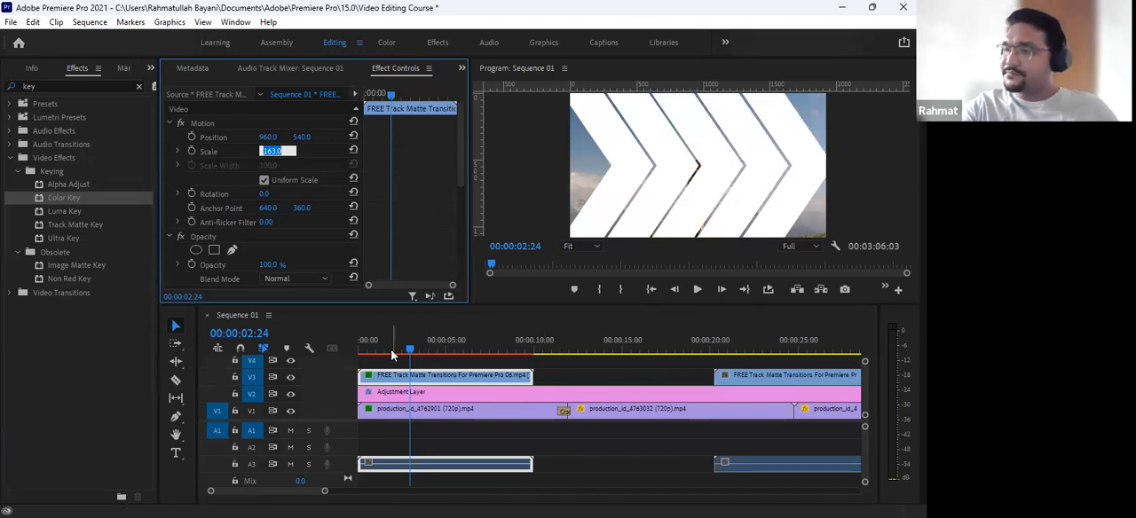
- Move the playhead to 00:00:03:00 and re-enable the Track Matte Key effect on the production_id_4762901 clip
left_click_drag(409, 350, 432, 349)
left_click_drag(411, 380, 410, 398)
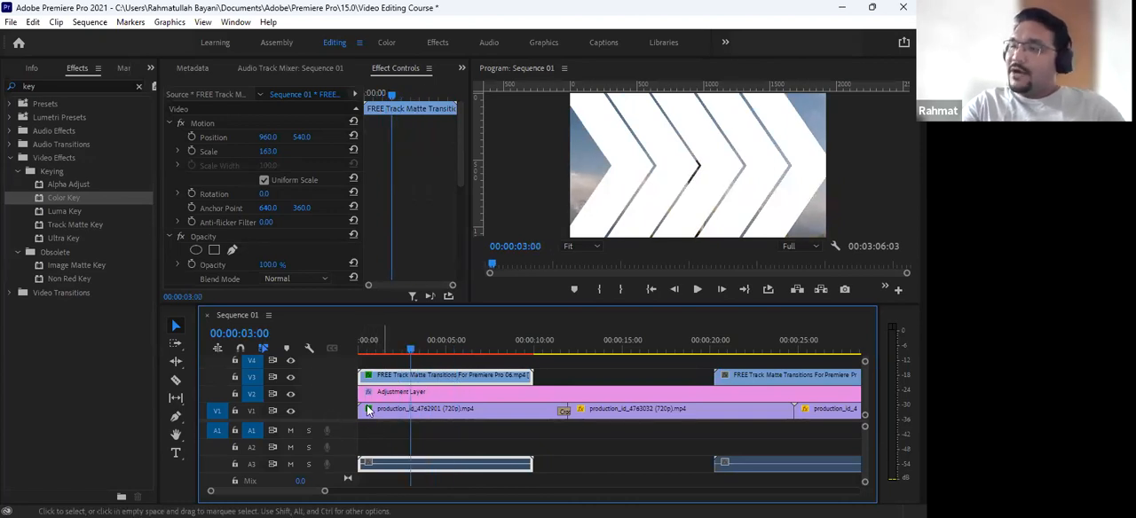
left_click(397, 409)
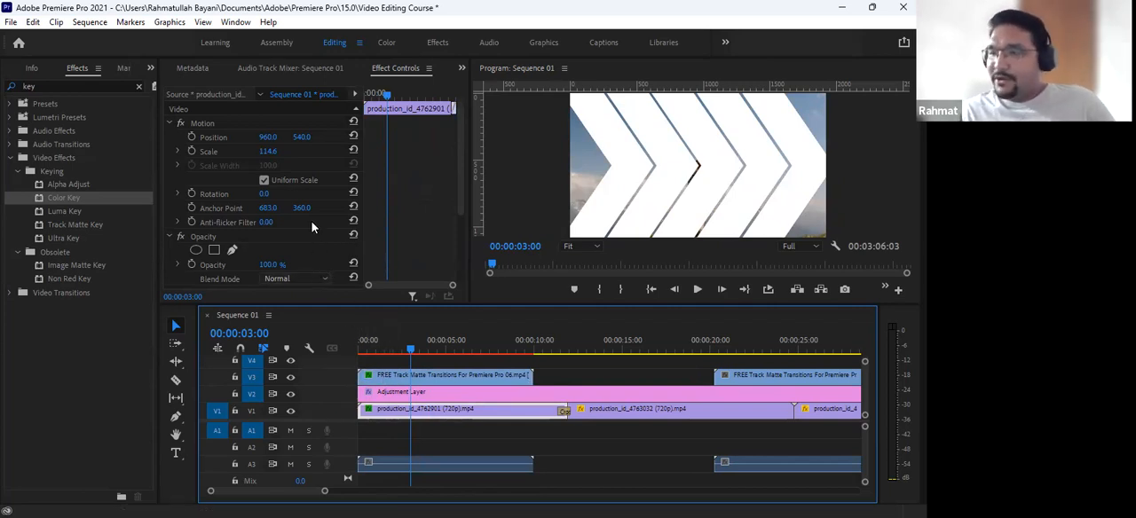
scroll(313, 217, "down", 3)
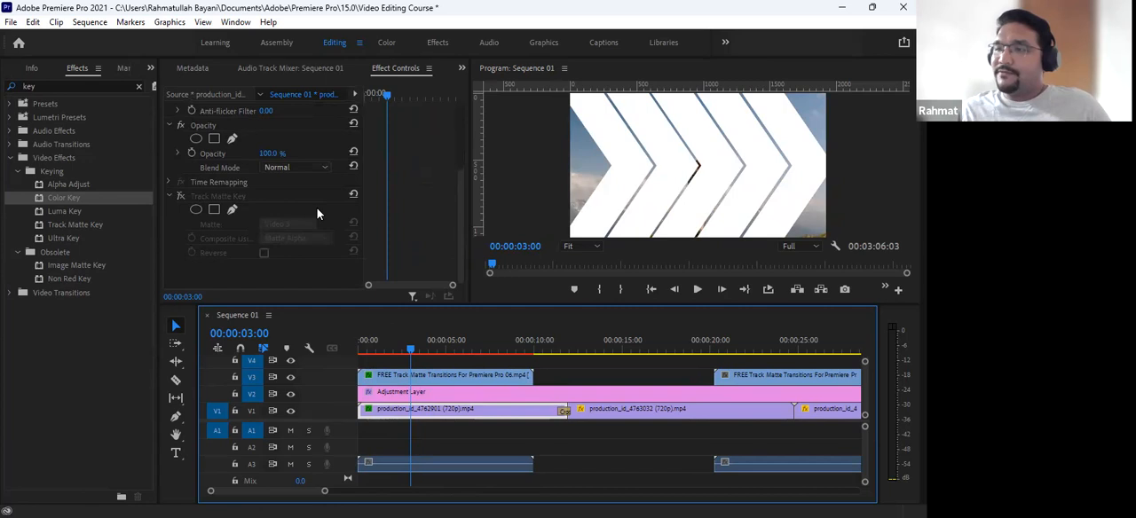
left_click(181, 196)
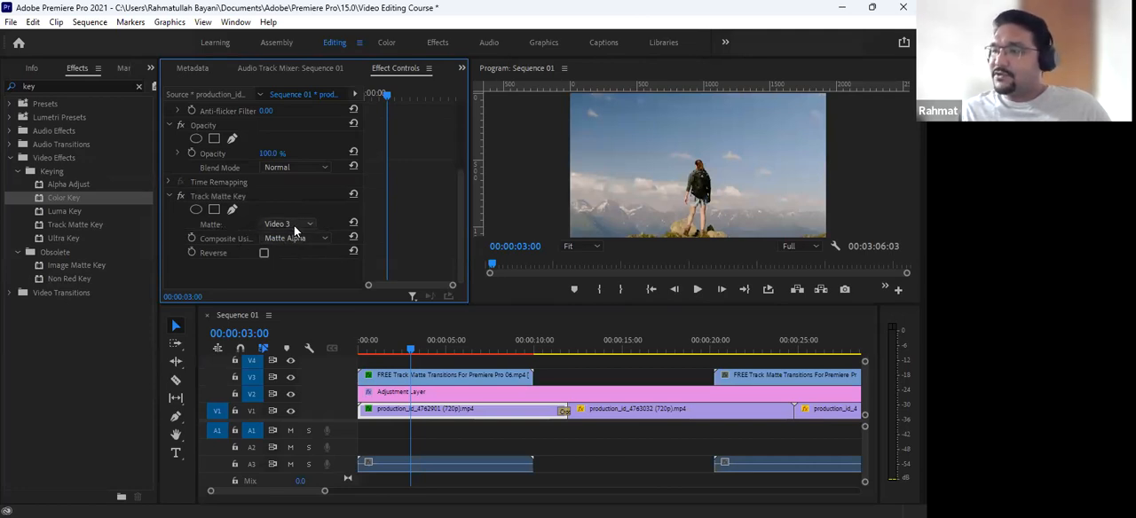
- Hide track V3 at 00:00:03:10 and review the arrow matte clip's Color Key settings
left_click(403, 349)
mouse_move(406, 349)
left_mouse_down()
mouse_move(326, 350)
mouse_move(444, 348)
mouse_move(436, 338)
mouse_move(393, 354)
mouse_move(420, 351)
left_mouse_up()
left_click(291, 378)
left_click(462, 373)
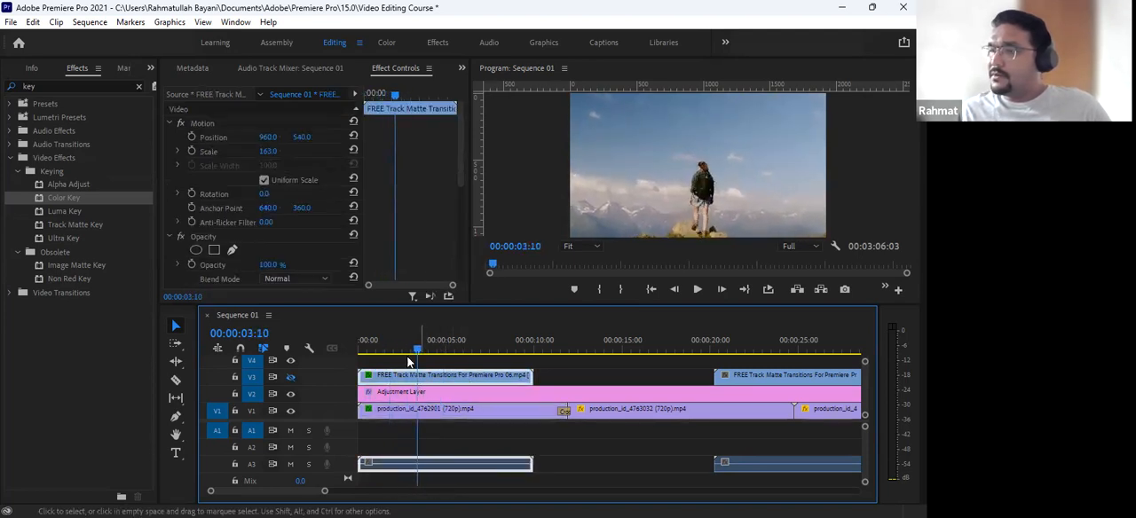
scroll(401, 229, "down", 5)
scroll(402, 229, "down", 1)
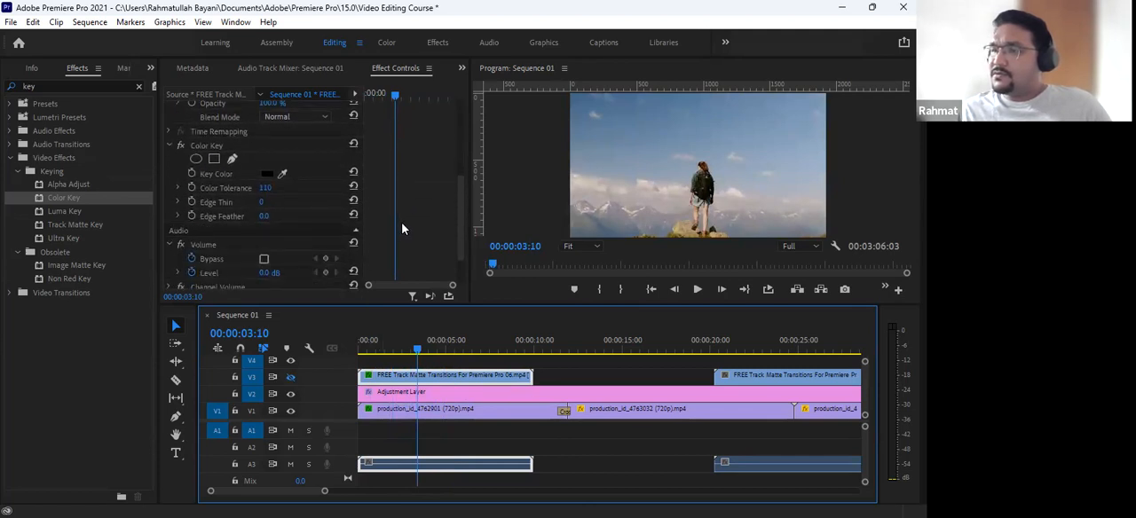
left_click(428, 418)
left_click(430, 378)
left_click(430, 378)
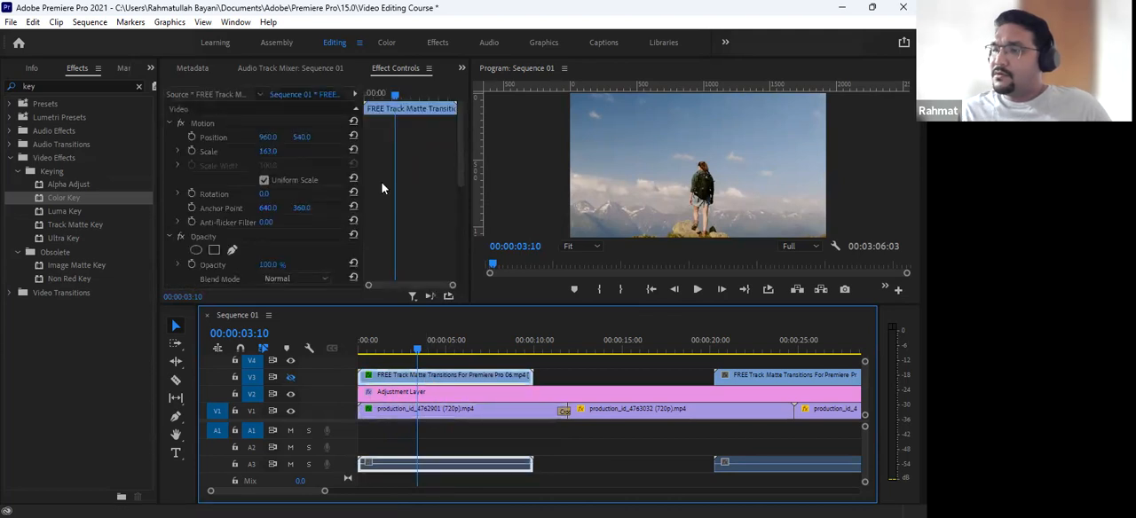
scroll(381, 189, "down", 3)
scroll(381, 188, "down", 4)
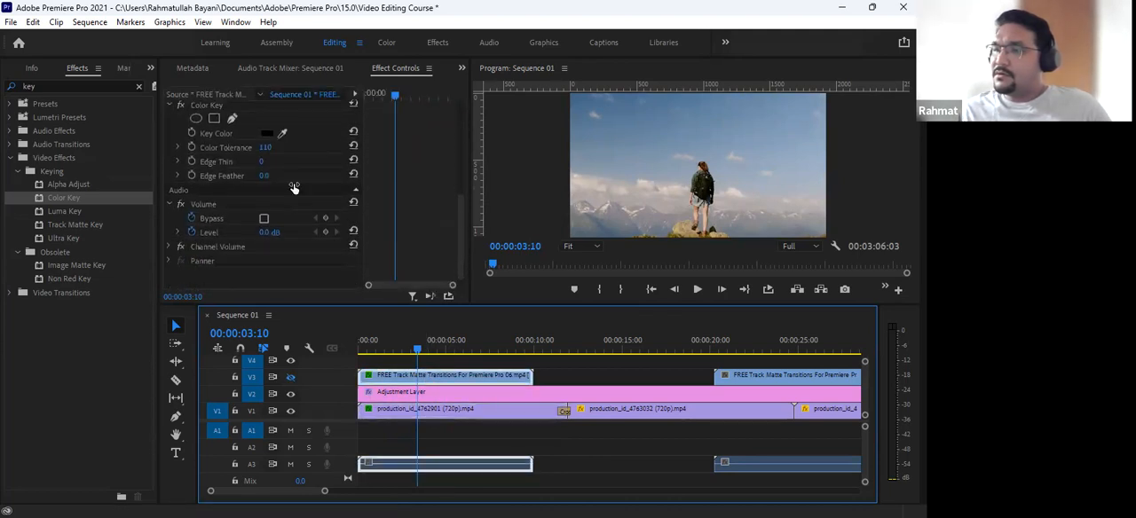
left_click_drag(263, 150, 338, 149)
left_click(266, 148)
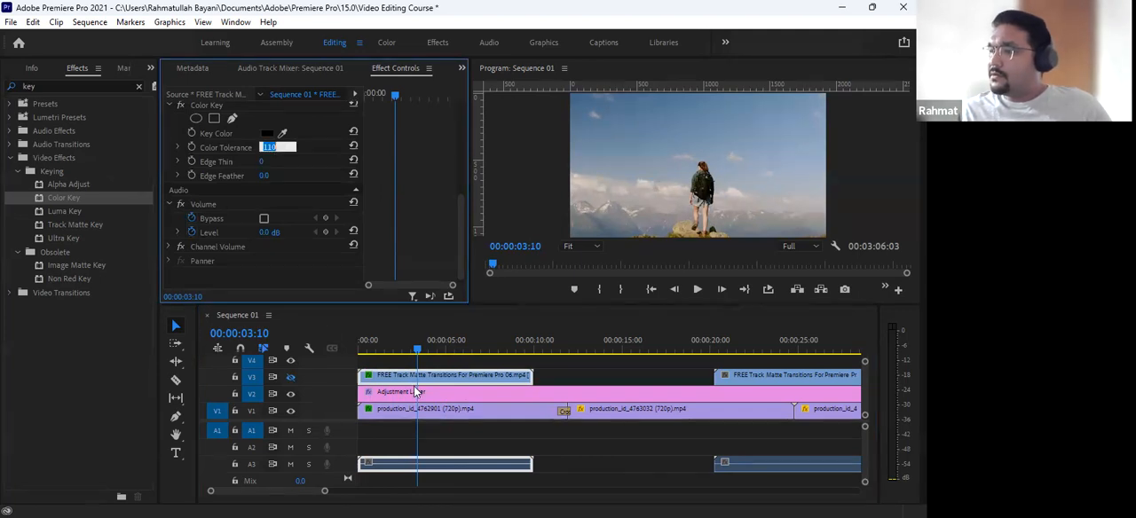
- Hide the adjustment layer's track V2, turn V3's output back on, and move the playhead to 00:00:02:19
left_click(485, 398)
left_click(290, 377)
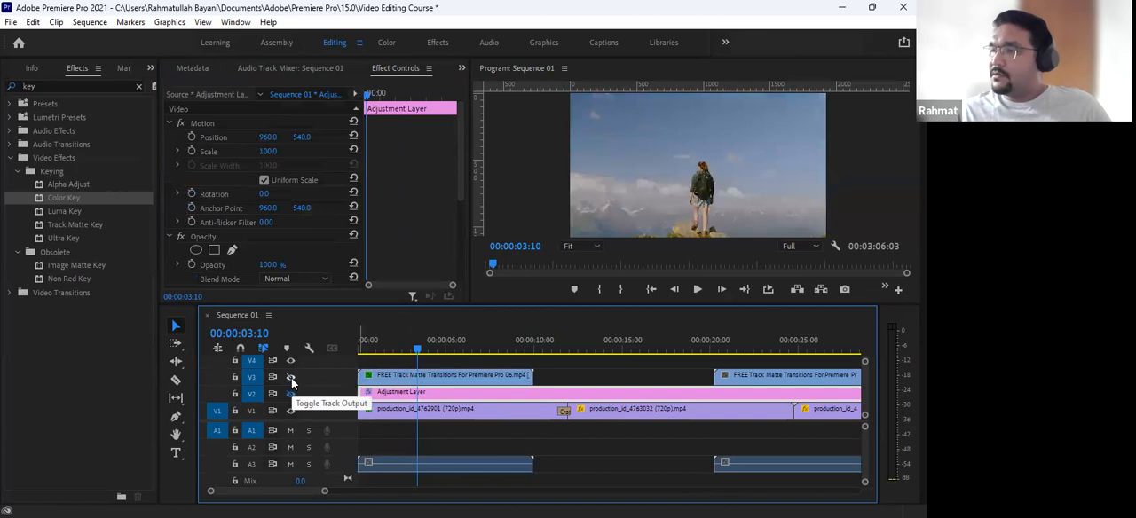
left_click(291, 378)
mouse_move(417, 348)
left_mouse_down()
mouse_move(359, 344)
mouse_move(424, 349)
mouse_move(406, 348)
left_mouse_up()
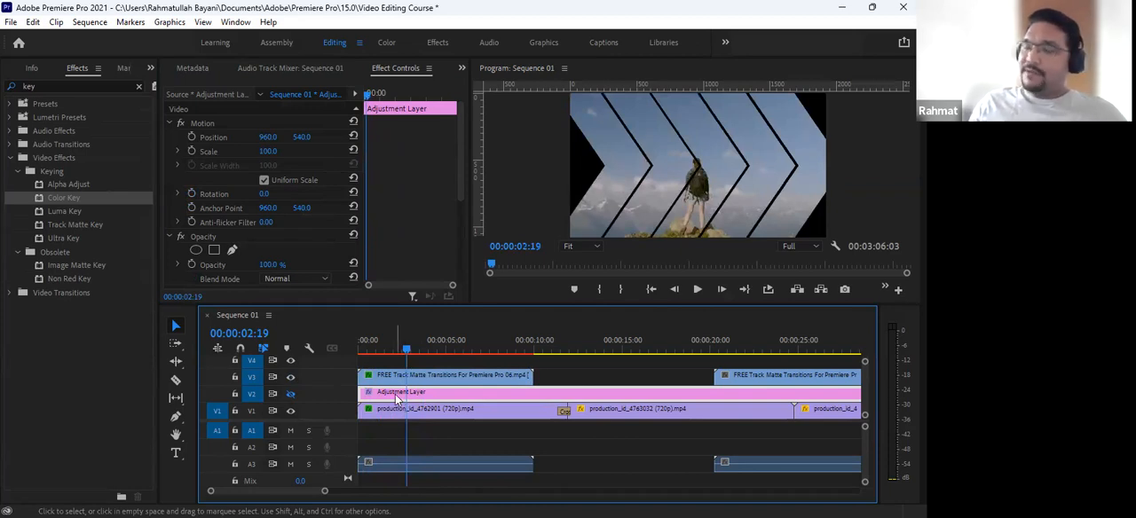
- Place the adjustment layer on V3 above the arrow matte clip on V2 and turn V2's output back on
key("minus")
key("minus")
key("minus")
left_click_drag(541, 379, 369, 394)
left_click(439, 387)
key("=")
key("=")
key("=")
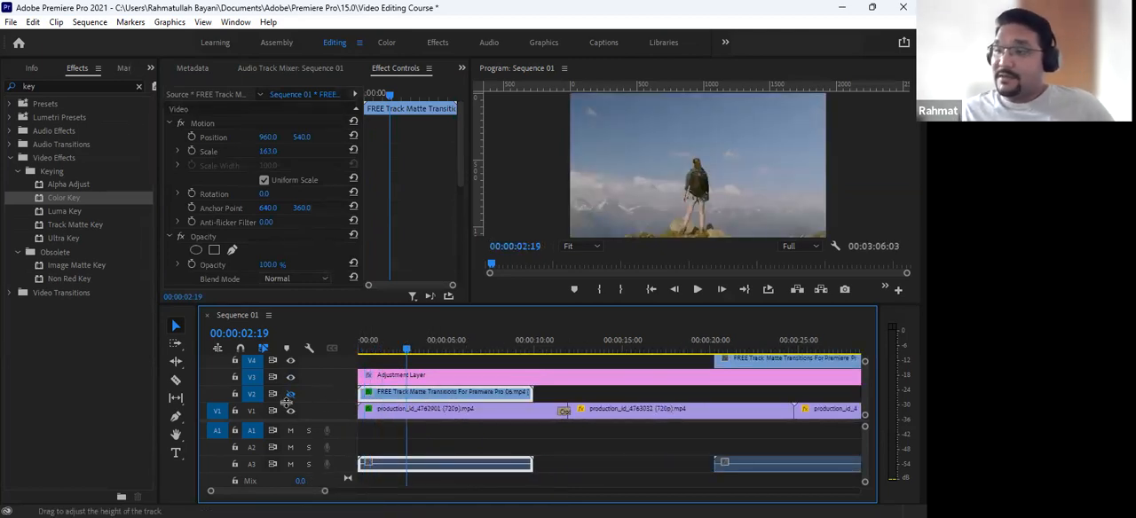
left_click(290, 393)
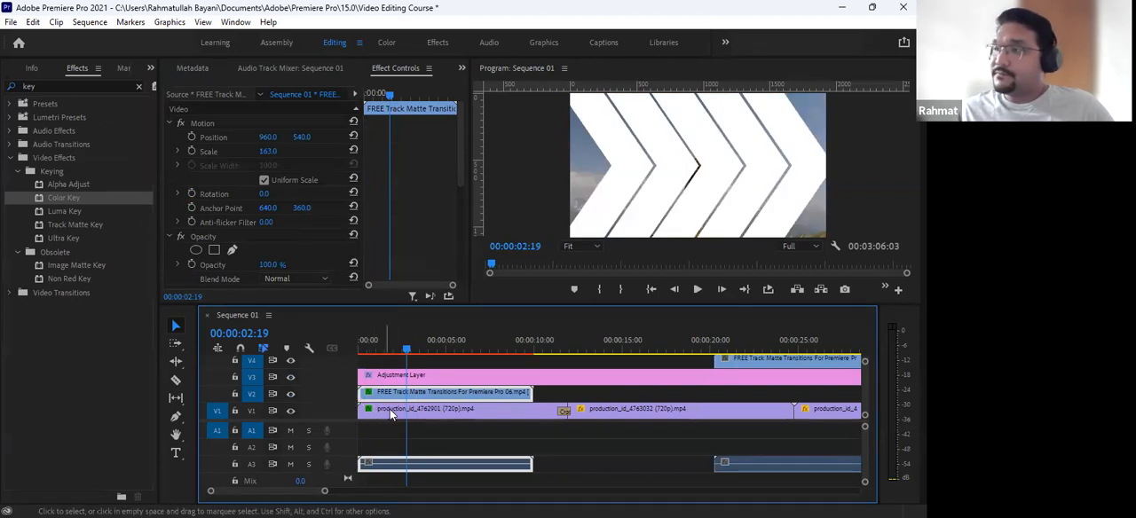
- Set the Track Matte Key's matte to Video 2 on the production_id_4762901 clip and scrub to 00:00:10:19 to check it
left_click(396, 417)
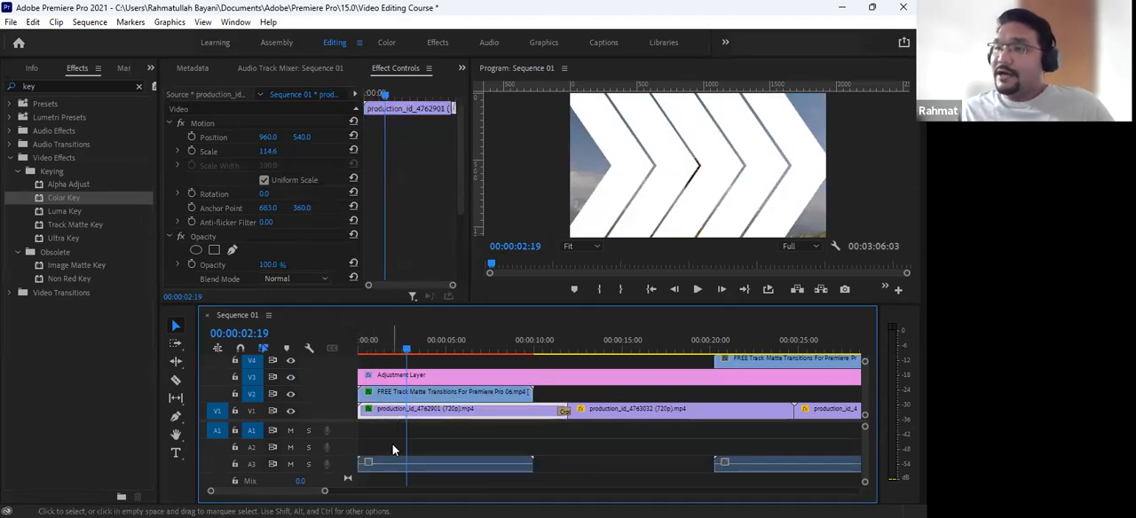
scroll(390, 199, "down", 3)
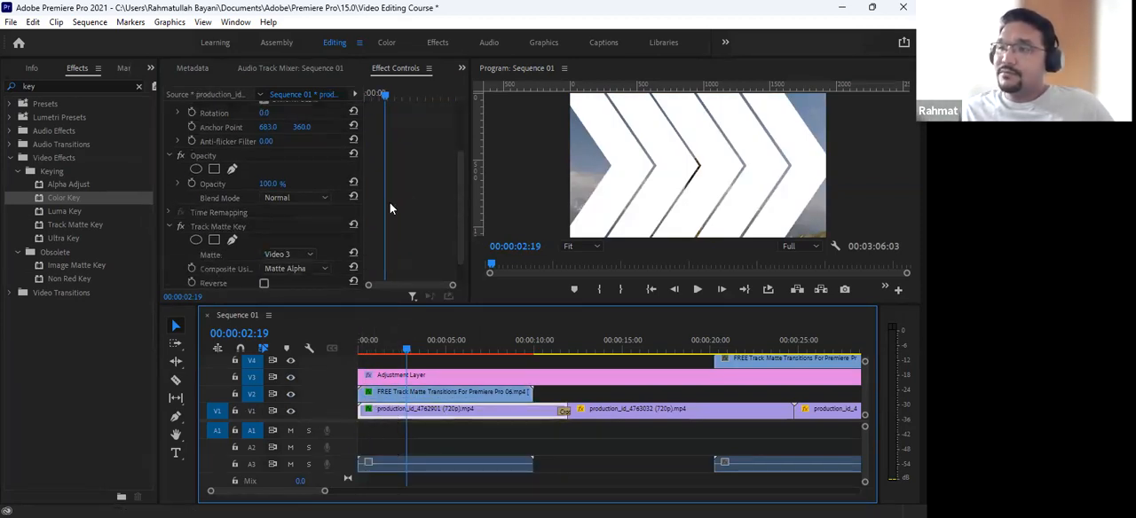
left_click(285, 222)
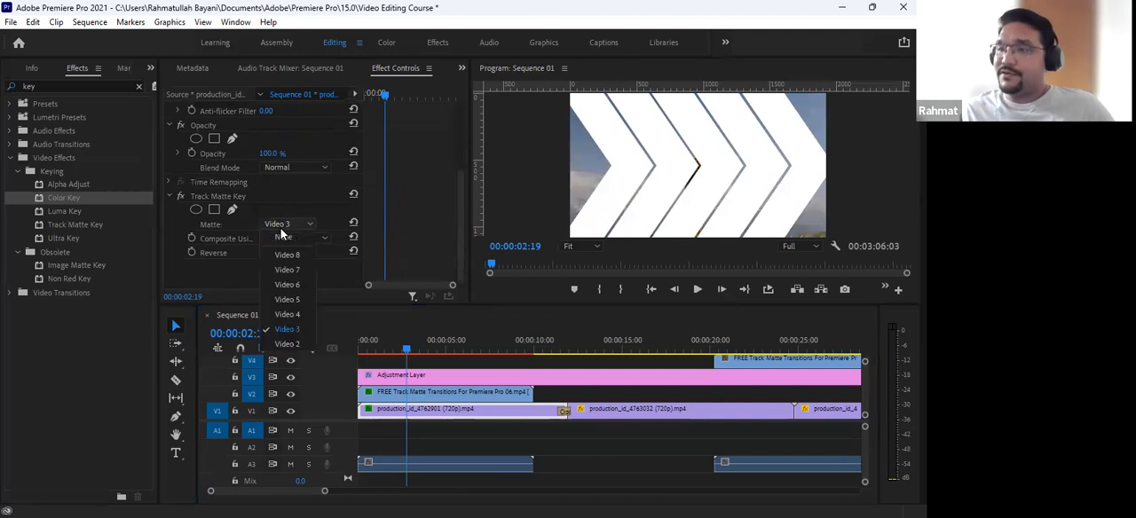
left_click(285, 344)
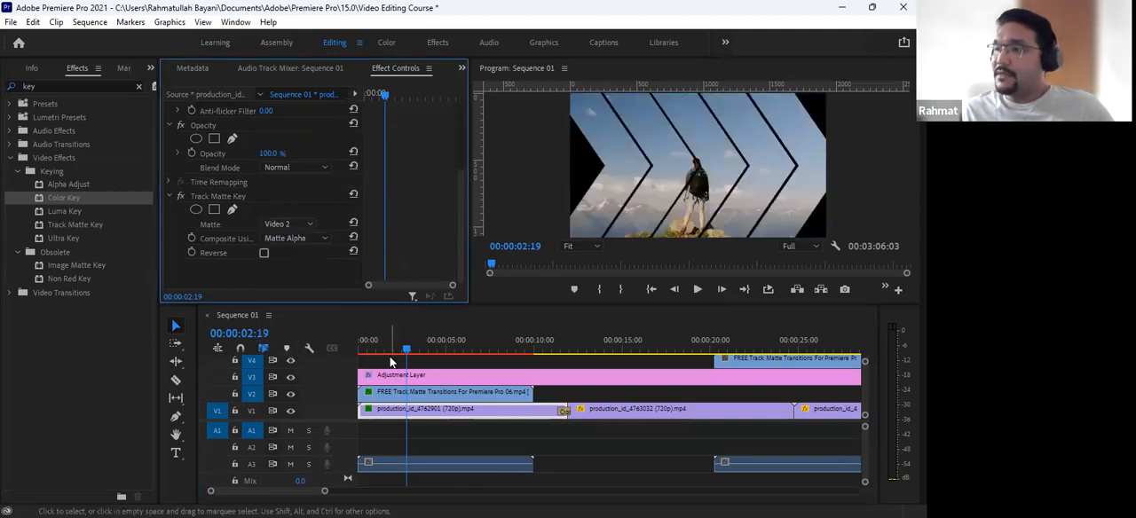
left_click_drag(383, 348, 551, 412)
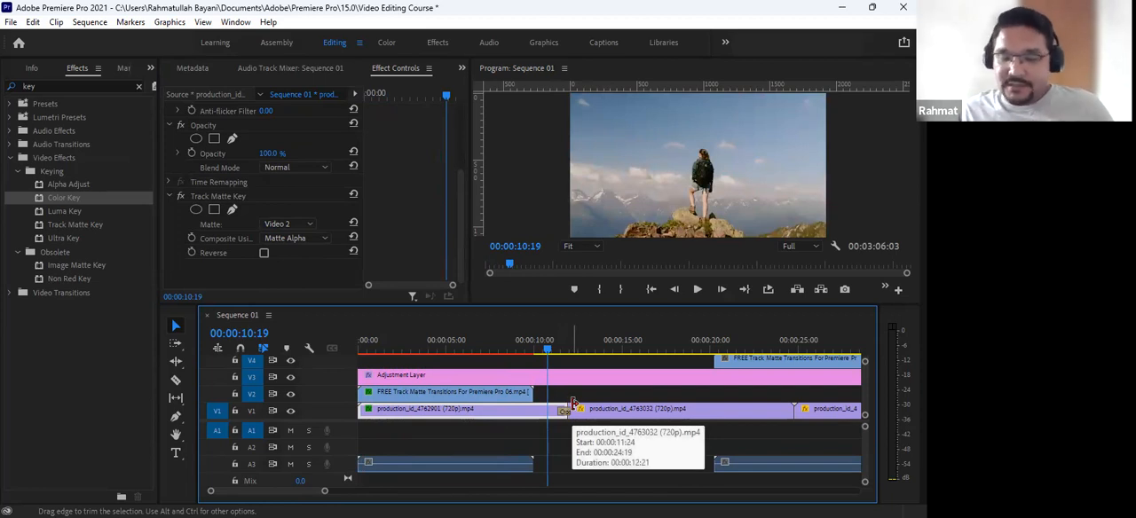
- Move the production_id_4762901 clip, the matte clips and the adjustment layer up one track, freeing the start of V1
key("minus")
key("minus")
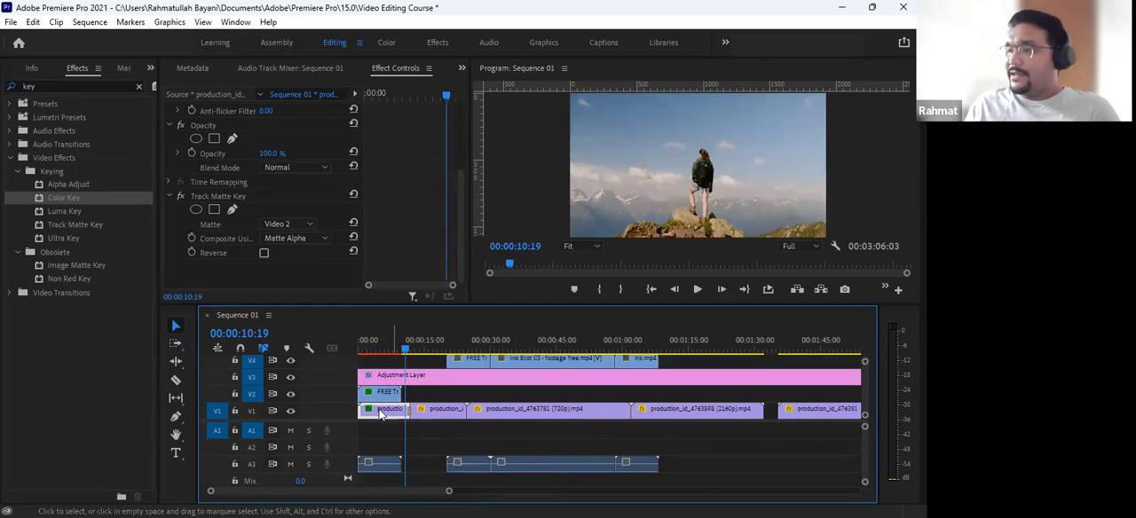
key("minus")
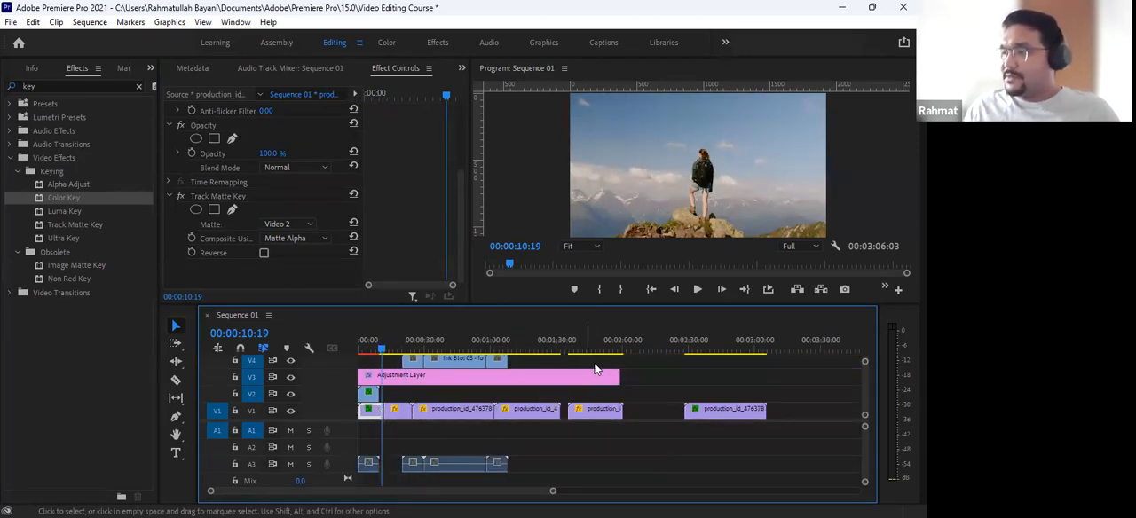
left_click_drag(629, 364, 353, 400)
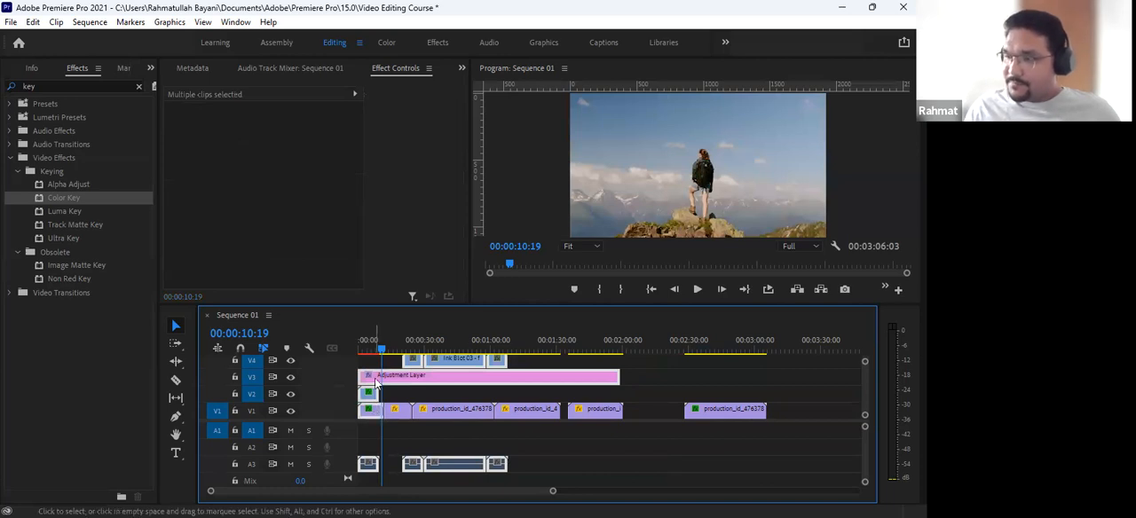
left_click_drag(387, 370, 382, 367)
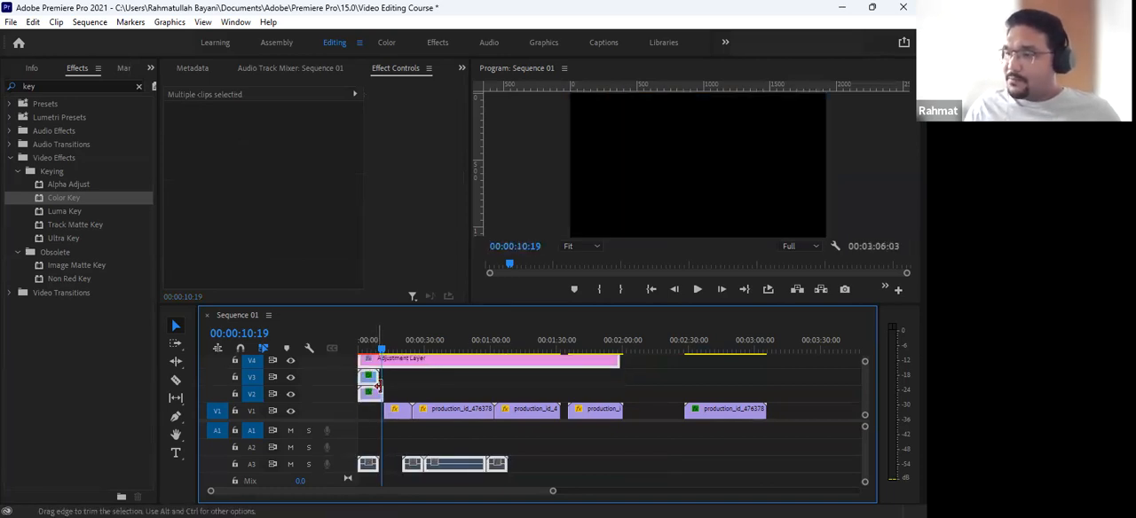
- Move the production_id_4763032 clip to the start of V1 beneath production_id_4762901 and return the playhead to the sequence start
mouse_move(394, 413)
left_mouse_down()
mouse_move(367, 412)
mouse_move(382, 416)
left_mouse_up()
key("Home")
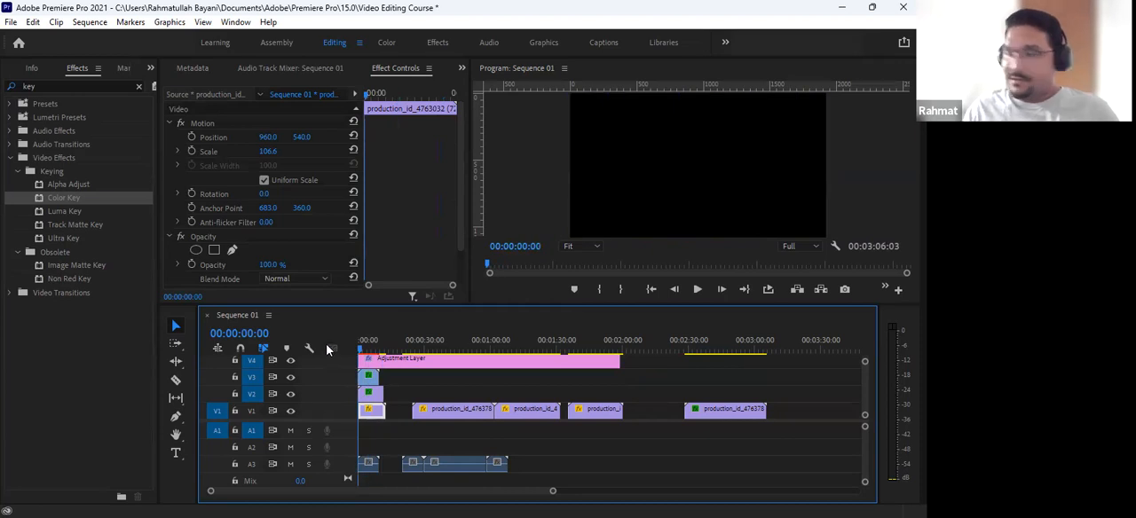
key("equal")
key("equal")
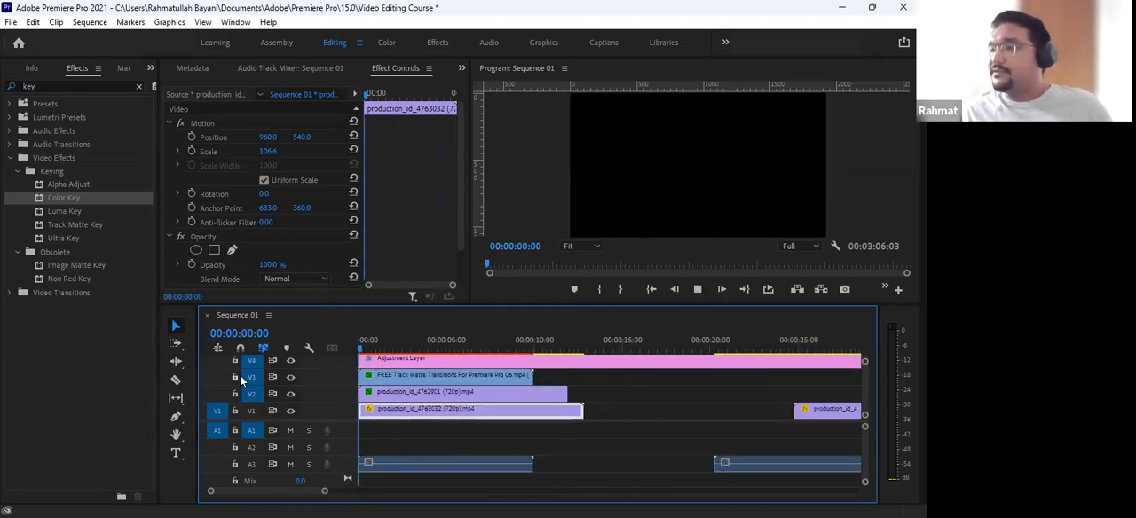
- Play the sequence from the start to about 00:00:02:09 and turn off V3's output to hide the matte clip
key("space")
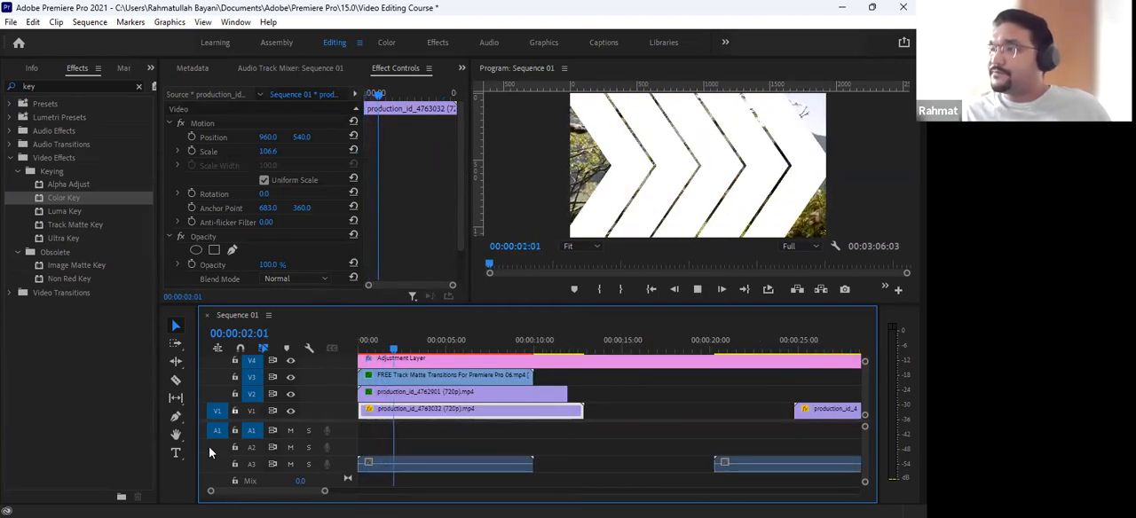
key("space")
left_click(290, 377)
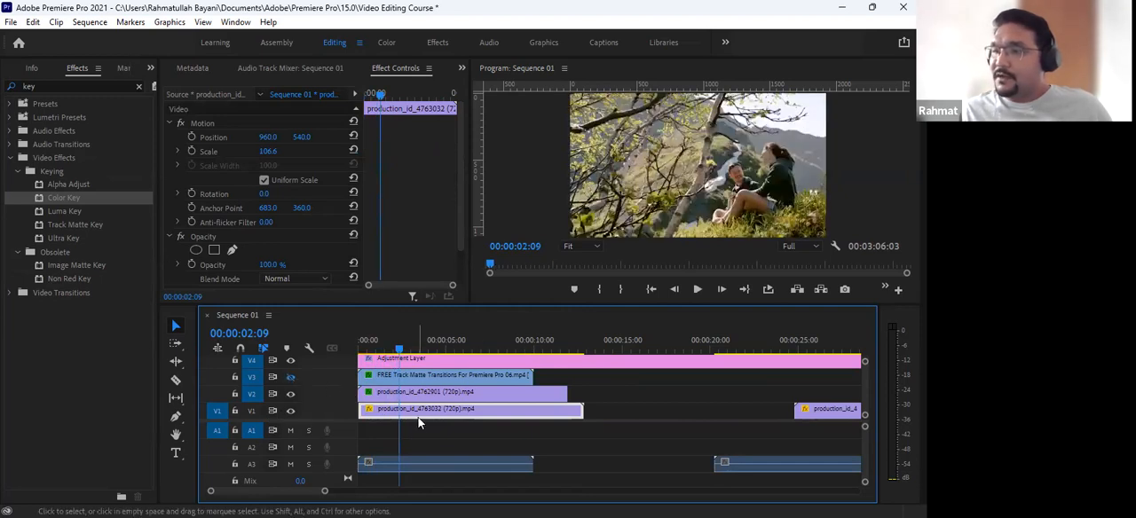
- Compare the stacked clips by toggling V2's output and bypassing the Track Matte Key on the production_id_4762901 clip
left_click(403, 394)
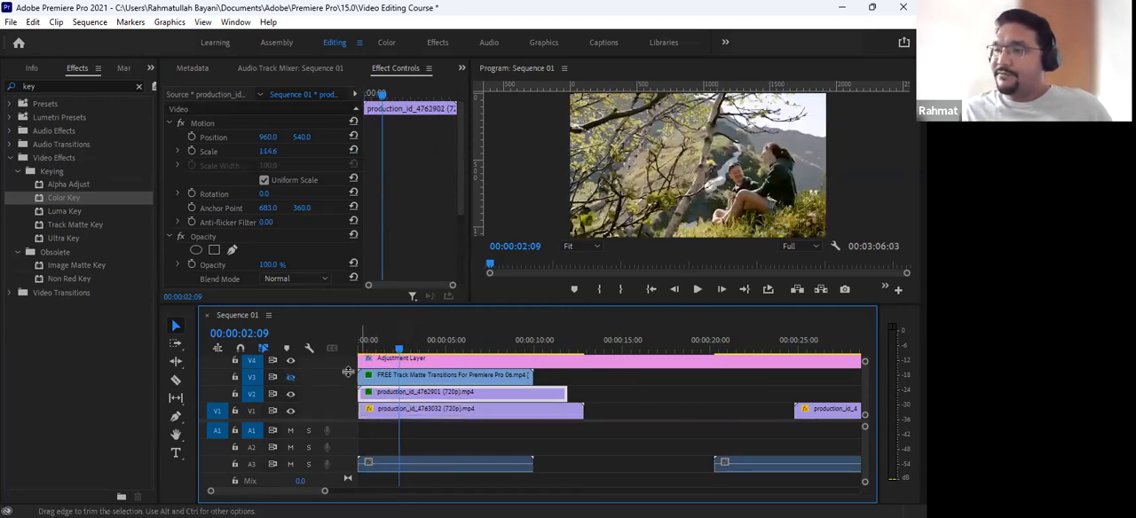
left_click(290, 395)
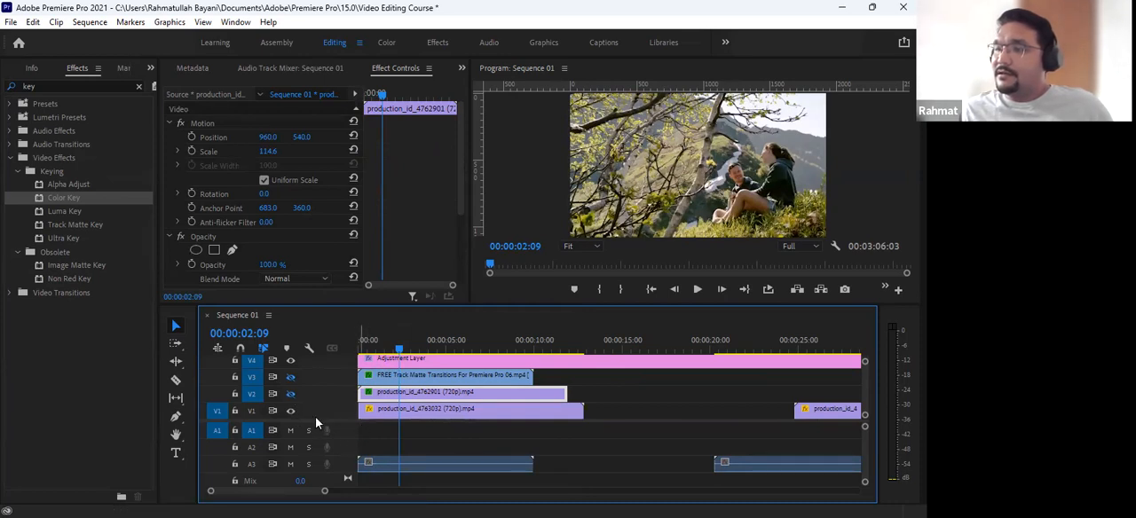
scroll(385, 235, "down", 3)
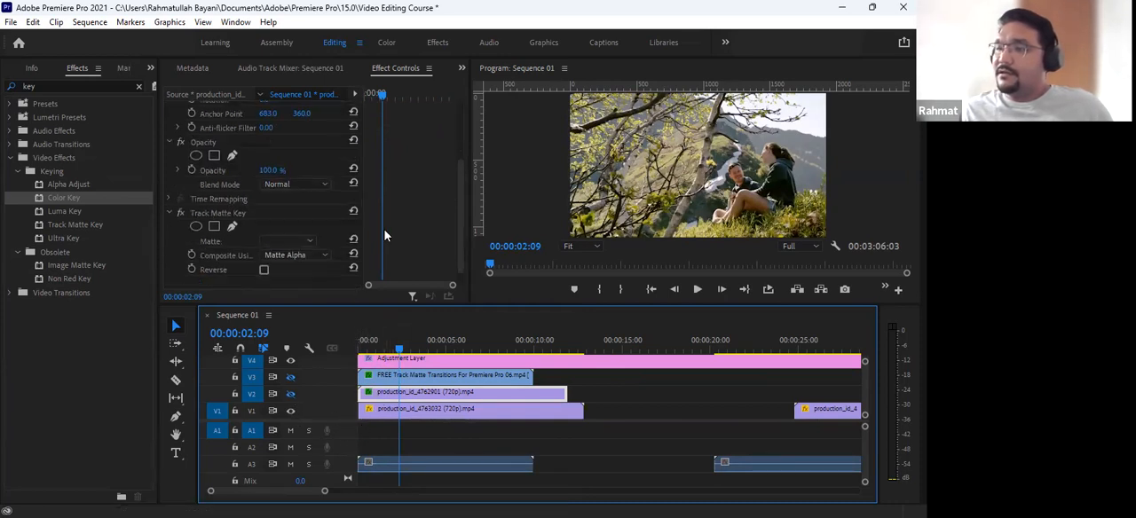
left_click(180, 212)
left_click(288, 395)
left_click(288, 395)
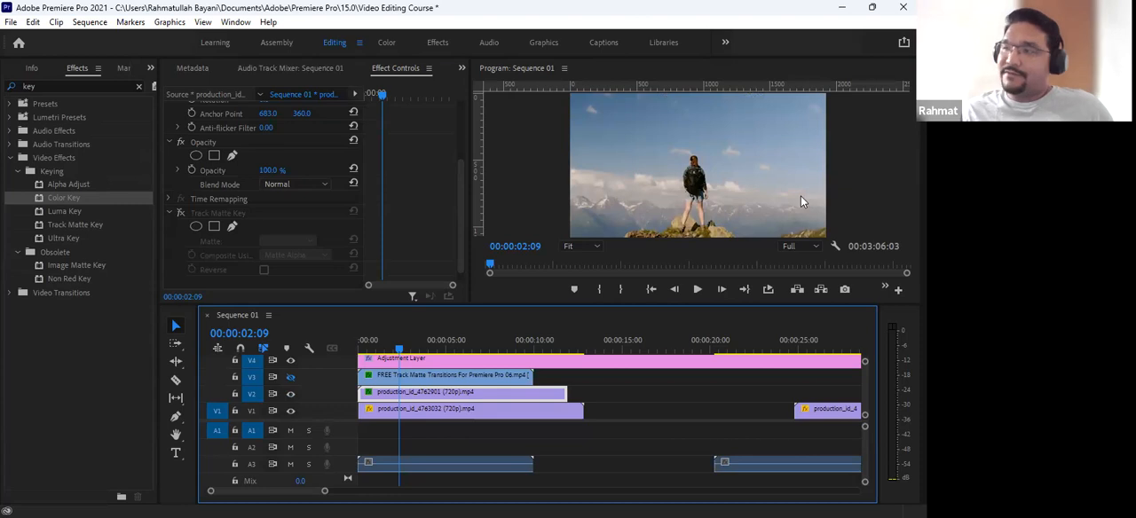
left_click(290, 394)
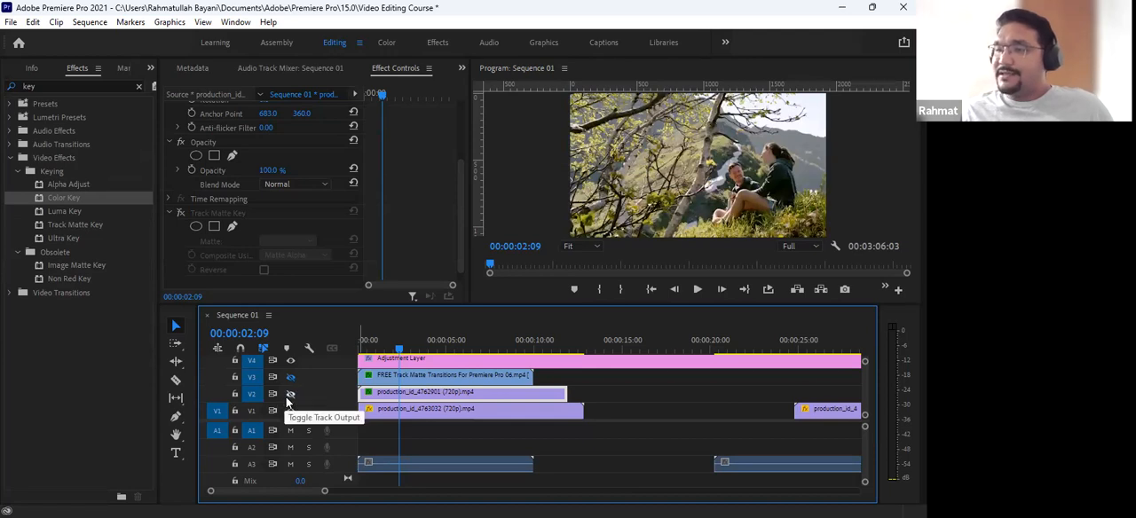
left_click(289, 395)
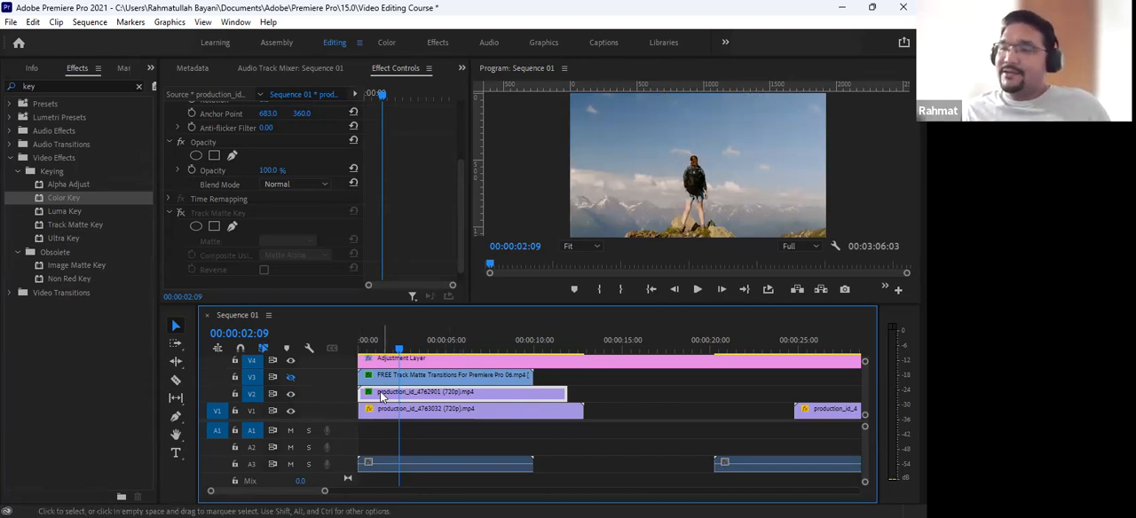
- Re-enable the Track Matte Key on the production_id_4762901 clip and set its matte to Video 3
left_click(180, 213)
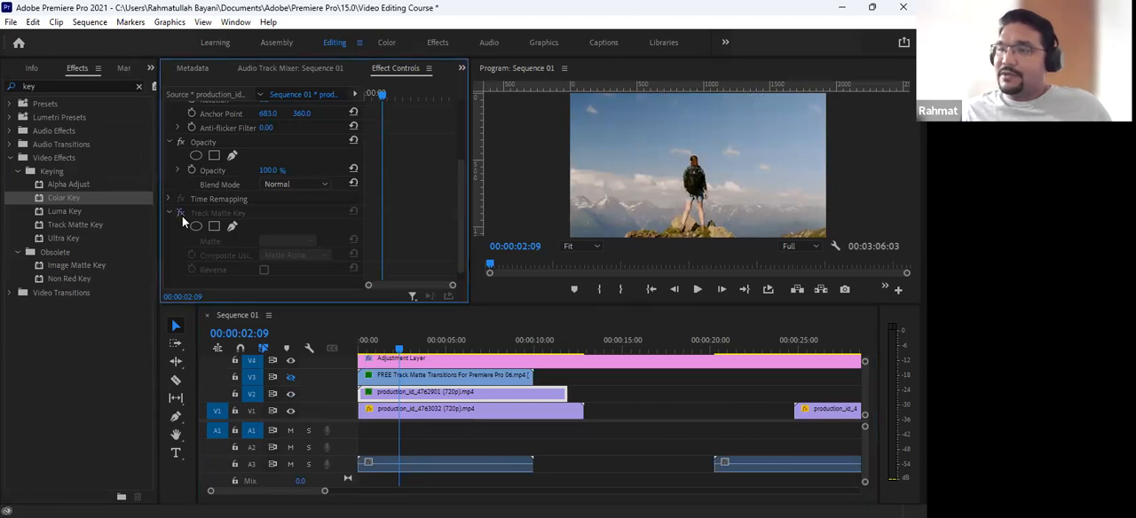
left_click(280, 236)
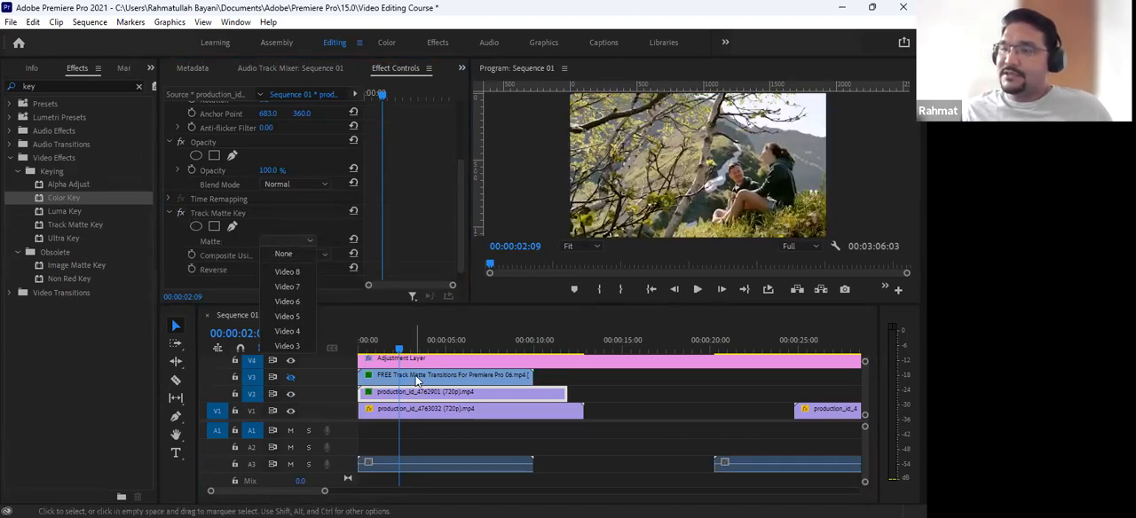
left_click(275, 346)
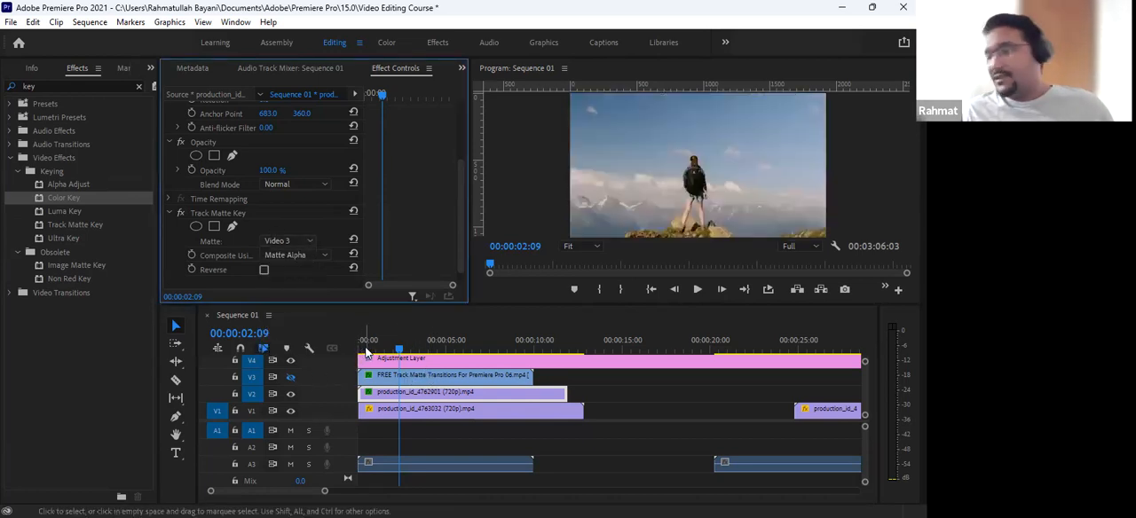
- Scrub through the start of the sequence to 00:00:04:24 and check the effect settings of the clips on V1, V2 and V3
mouse_move(385, 342)
left_mouse_down()
mouse_move(347, 342)
mouse_move(405, 350)
left_mouse_up()
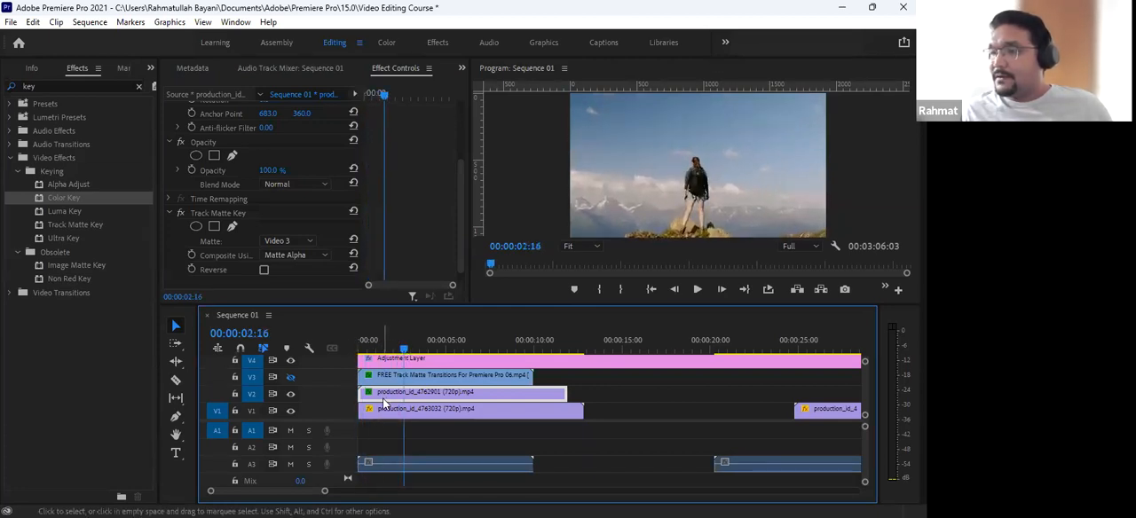
left_click_drag(386, 391, 386, 382)
left_click(386, 378)
scroll(375, 252, "down", 2)
left_click(392, 391)
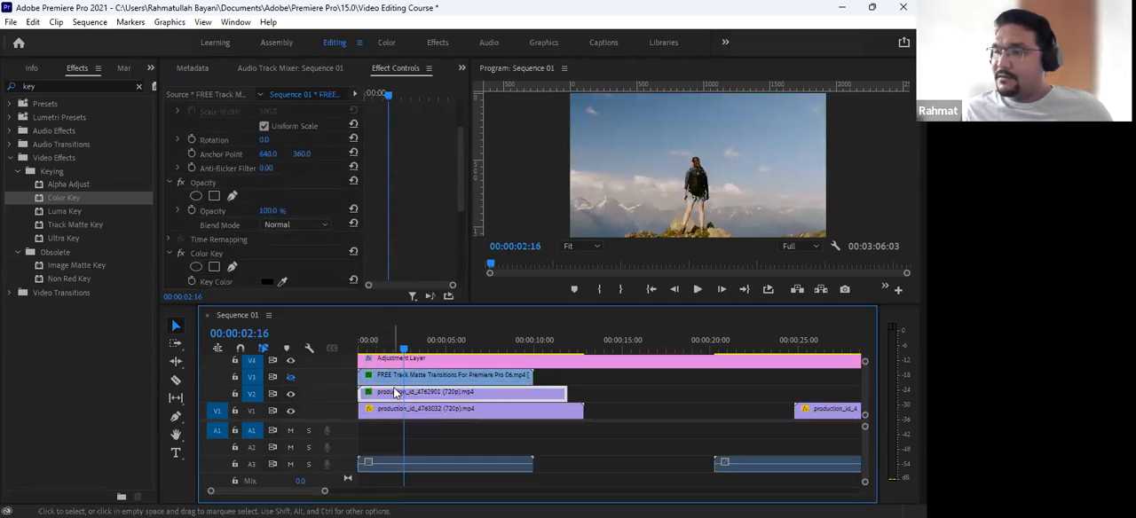
left_click(385, 408)
left_click(354, 345)
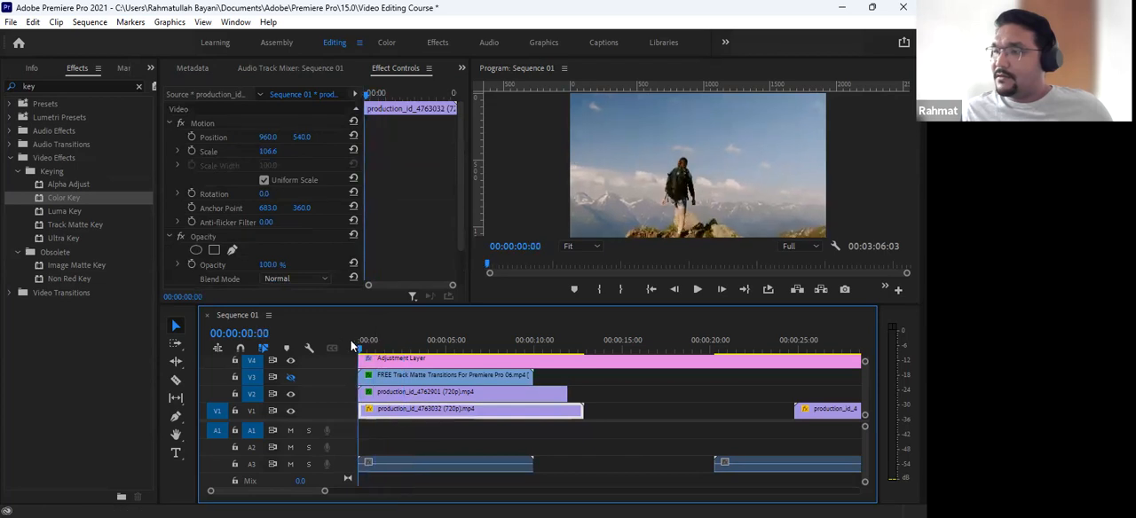
left_click_drag(364, 344, 445, 364)
left_click(396, 379)
left_click(400, 401)
scroll(374, 248, "down", 3)
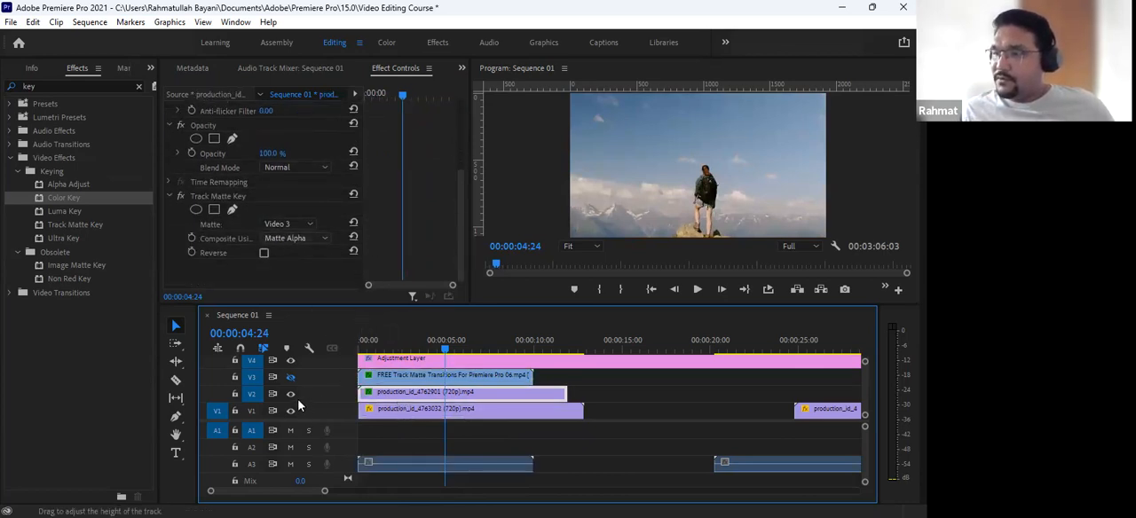
left_click(398, 373)
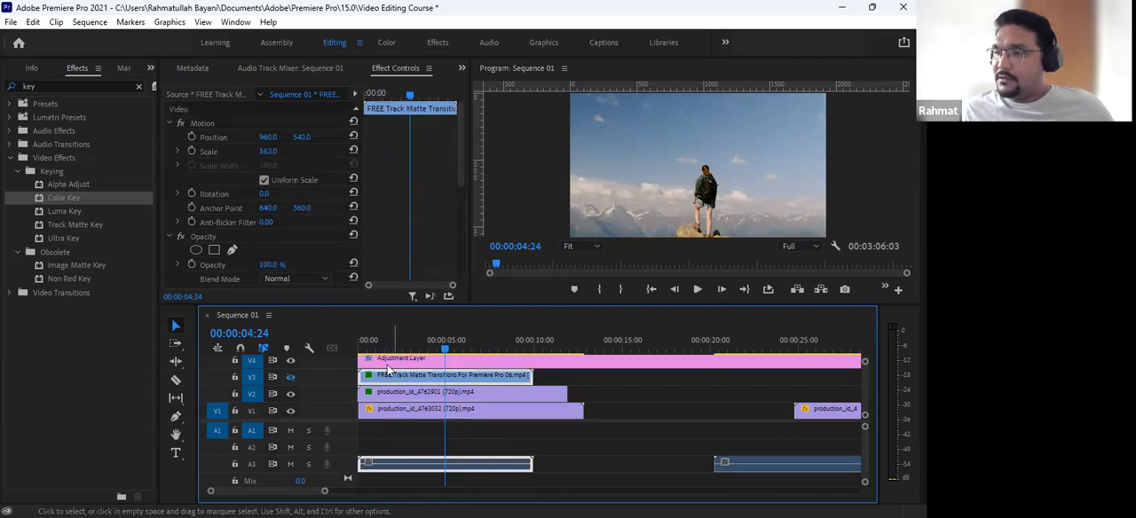
- Turn off V4's output to hide the adjustment layer and play the sequence from the start to 00:00:01:17
left_click(292, 361)
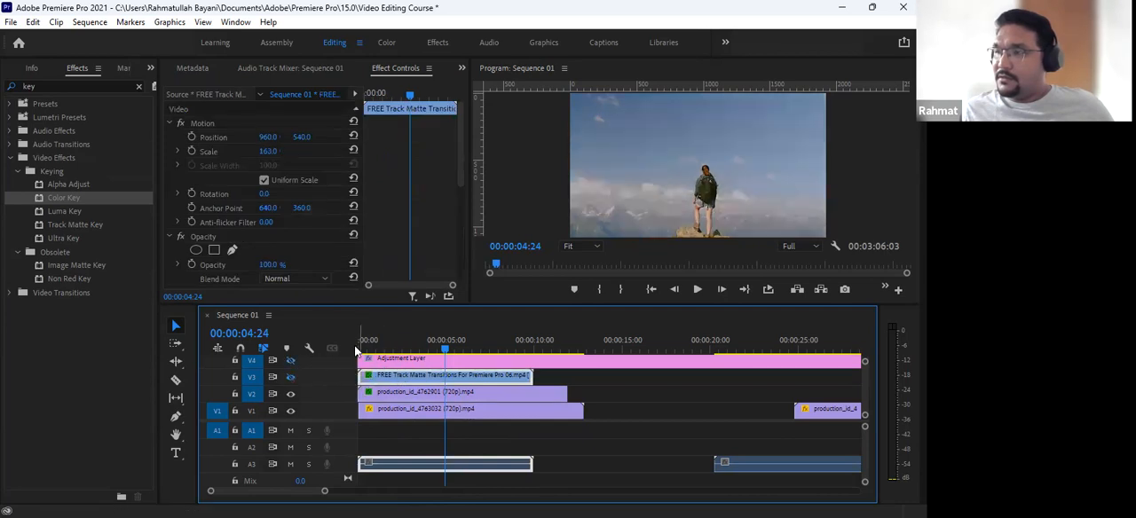
left_click_drag(367, 342, 348, 340)
key("space")
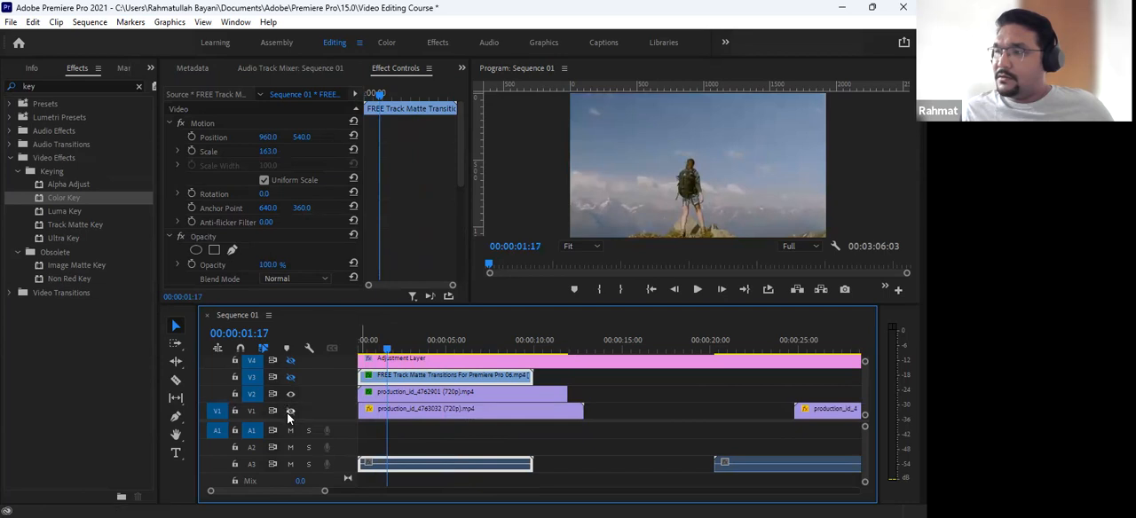
- Try Matte Luma compositing in the Track Matte Key on production_id_4762901, return it to Matte Alpha and toggle the effect
left_click(387, 395)
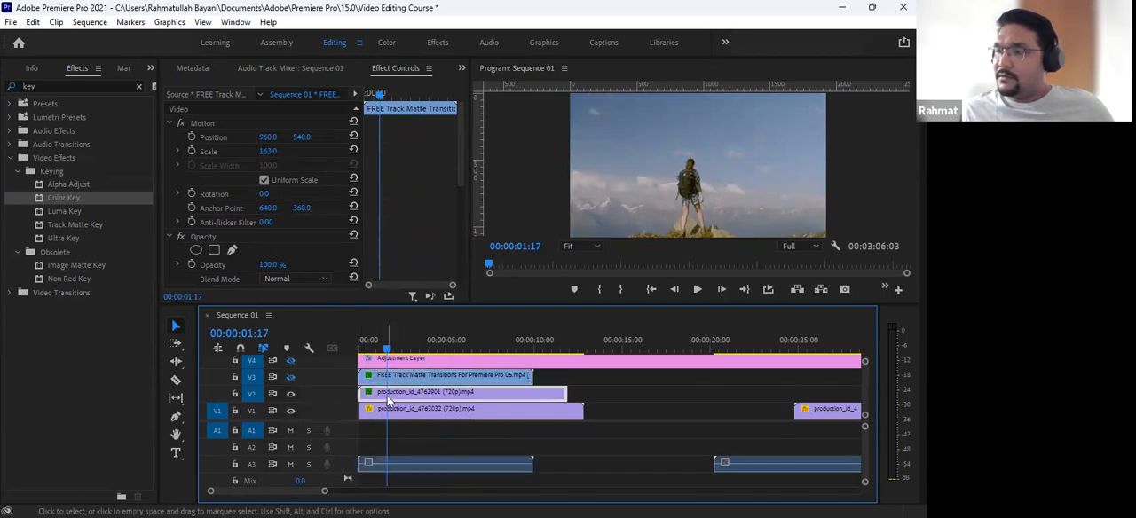
scroll(402, 241, "down", 5)
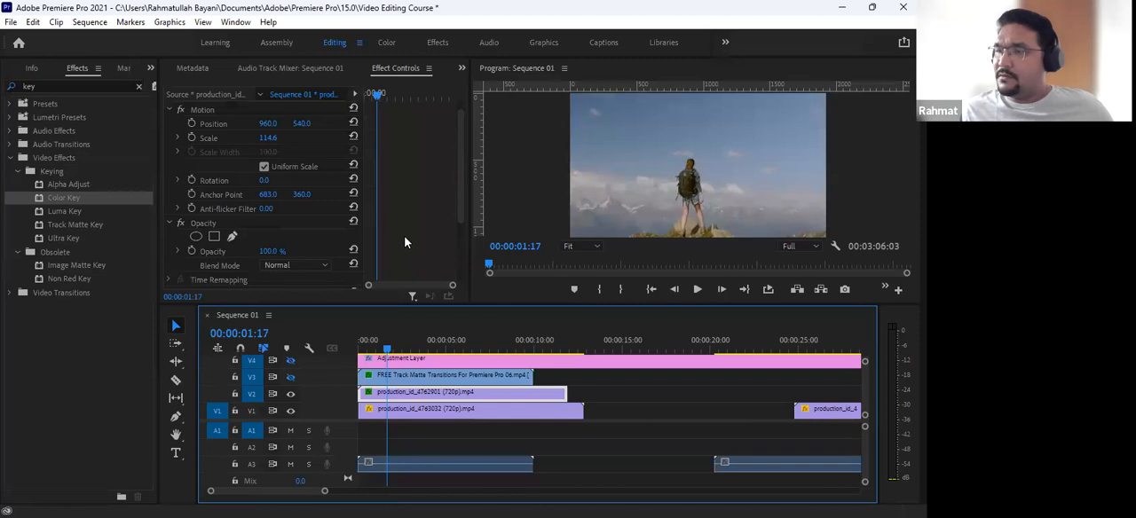
left_click(312, 237)
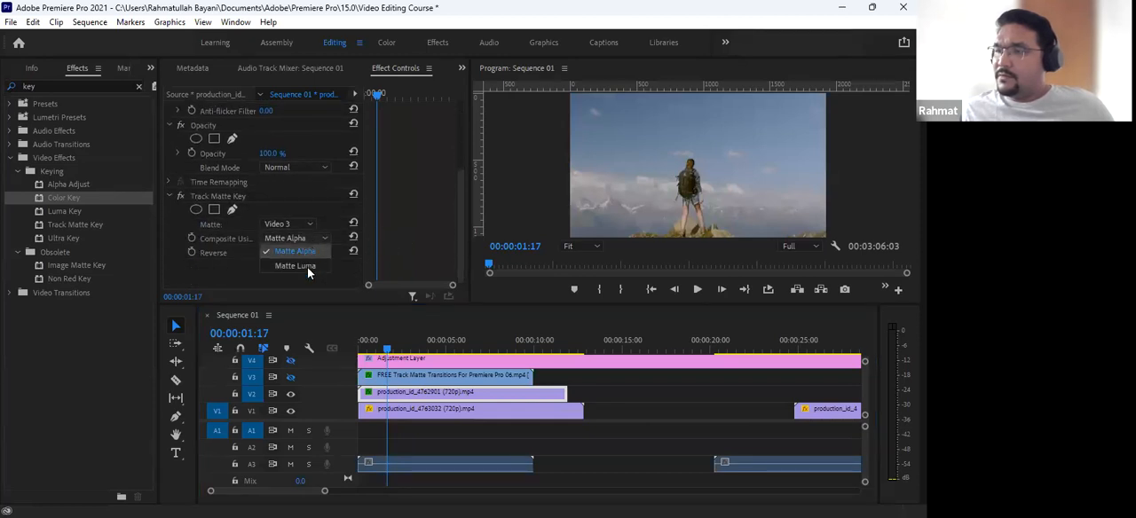
left_click(304, 266)
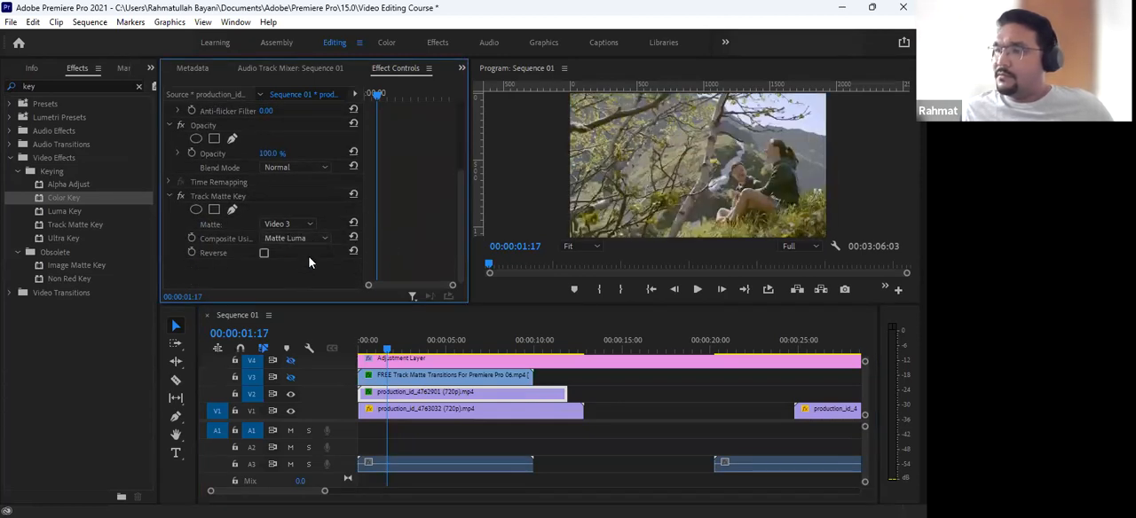
mouse_move(387, 347)
left_mouse_down()
mouse_move(337, 354)
mouse_move(382, 348)
left_mouse_up()
left_click(281, 238)
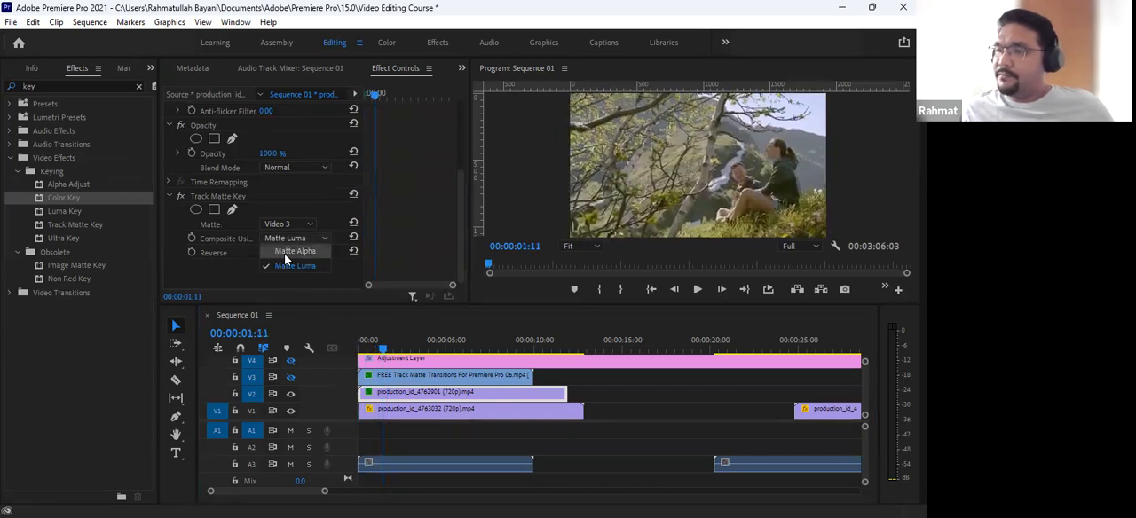
left_click(289, 252)
left_click(181, 197)
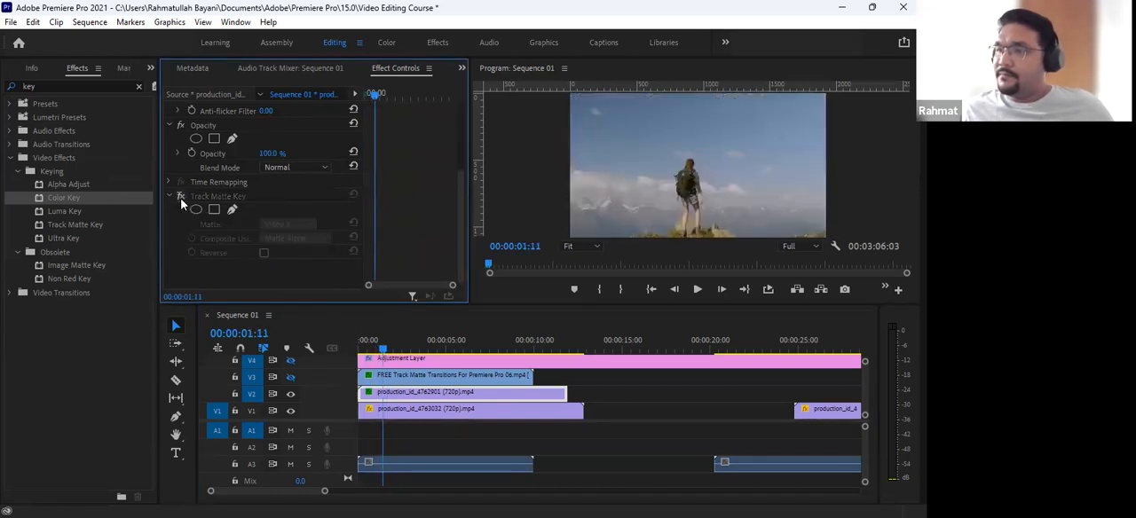
- Review the Color Key and audio settings of the matte clip on V3
left_click(398, 374)
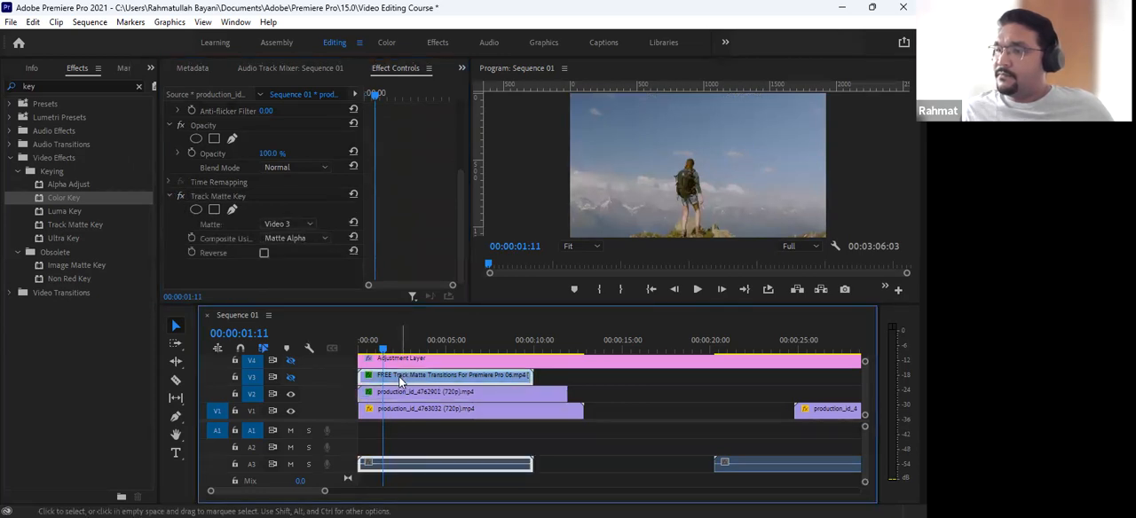
scroll(332, 228, "down", 4)
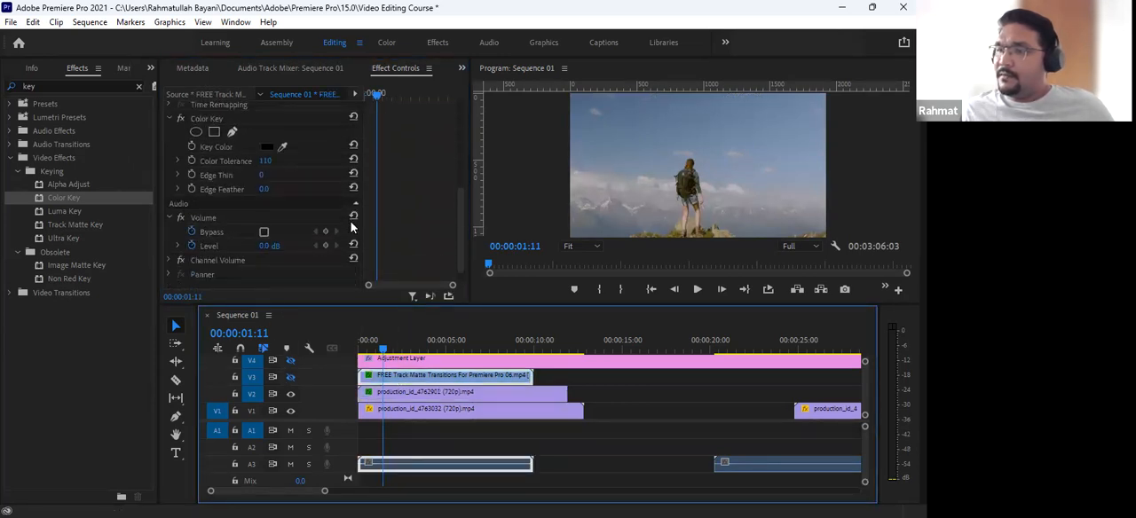
scroll(315, 260, "down", 1)
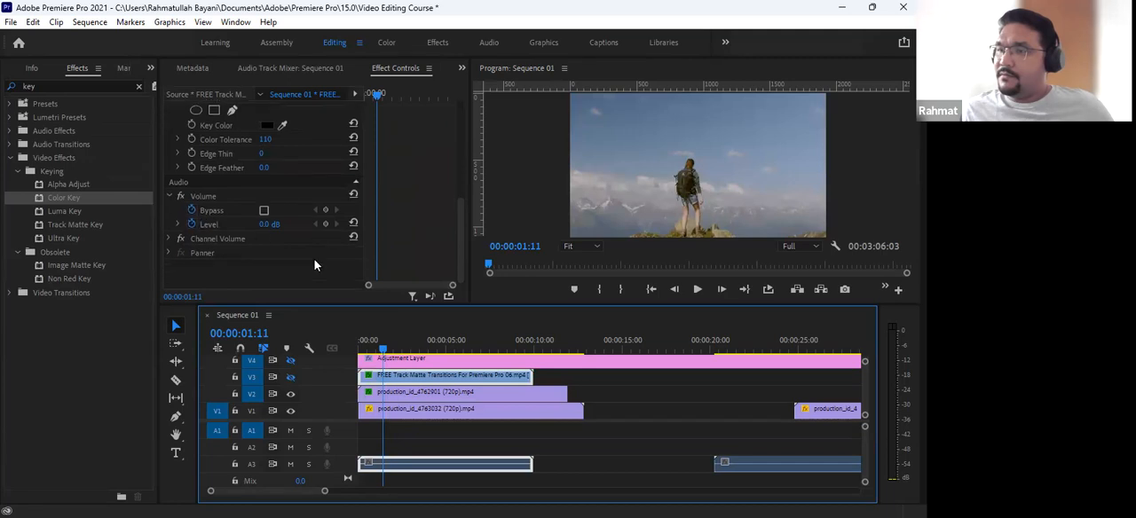
scroll(379, 194, "up", 4)
scroll(388, 201, "up", 3)
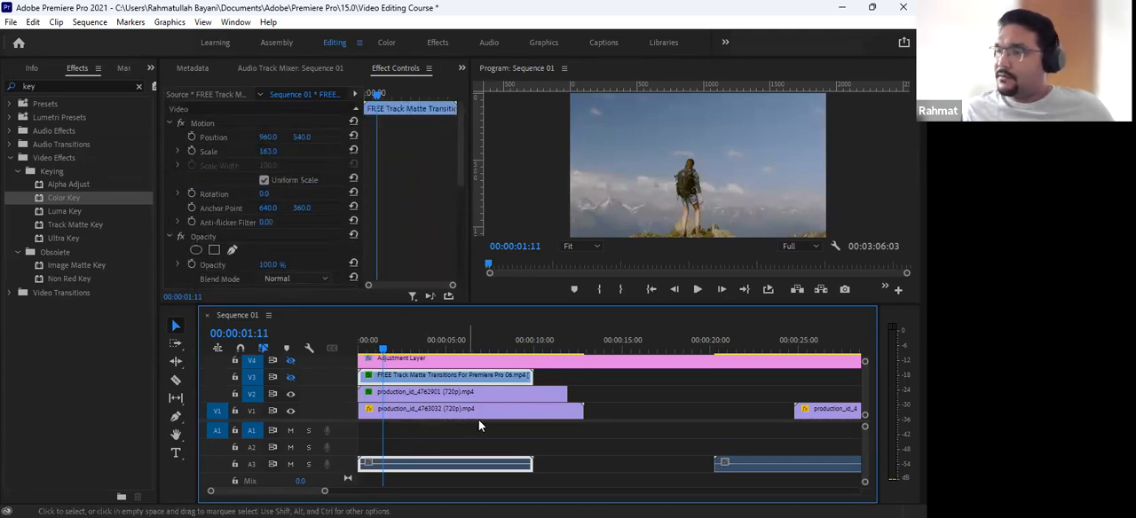
- Turn V8's output back on
left_click(411, 395)
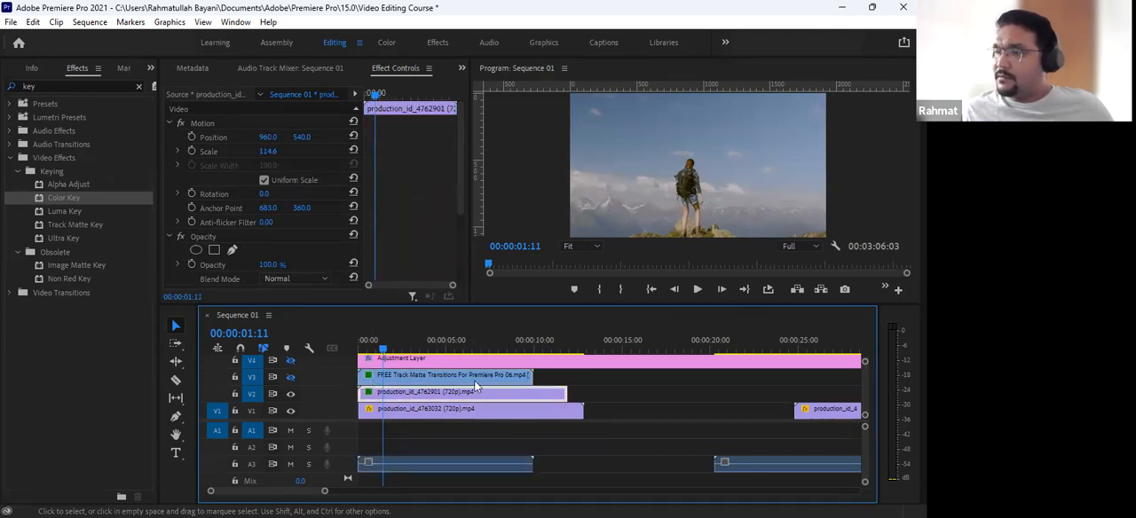
scroll(483, 385, "up", 3)
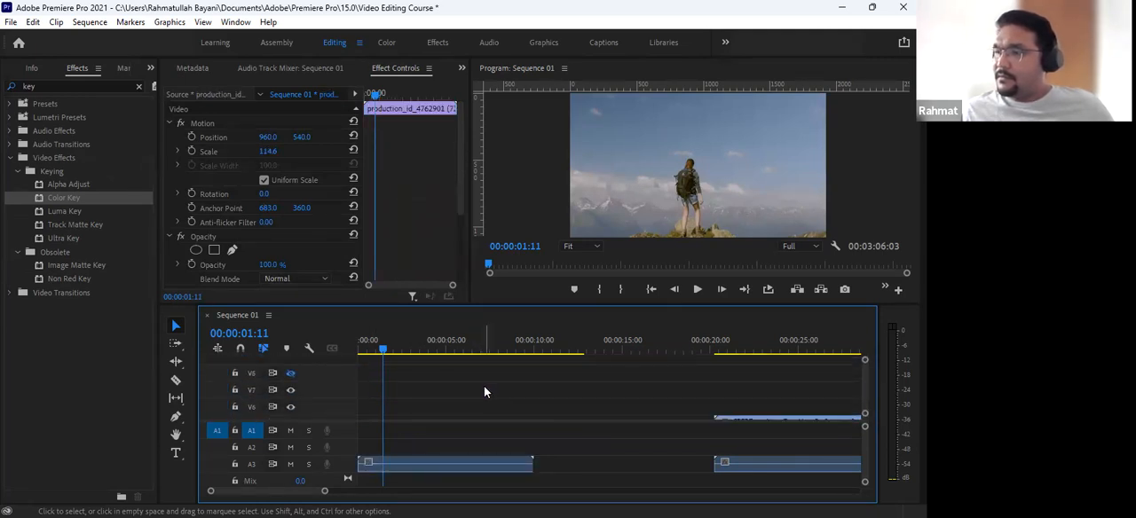
left_click(291, 373)
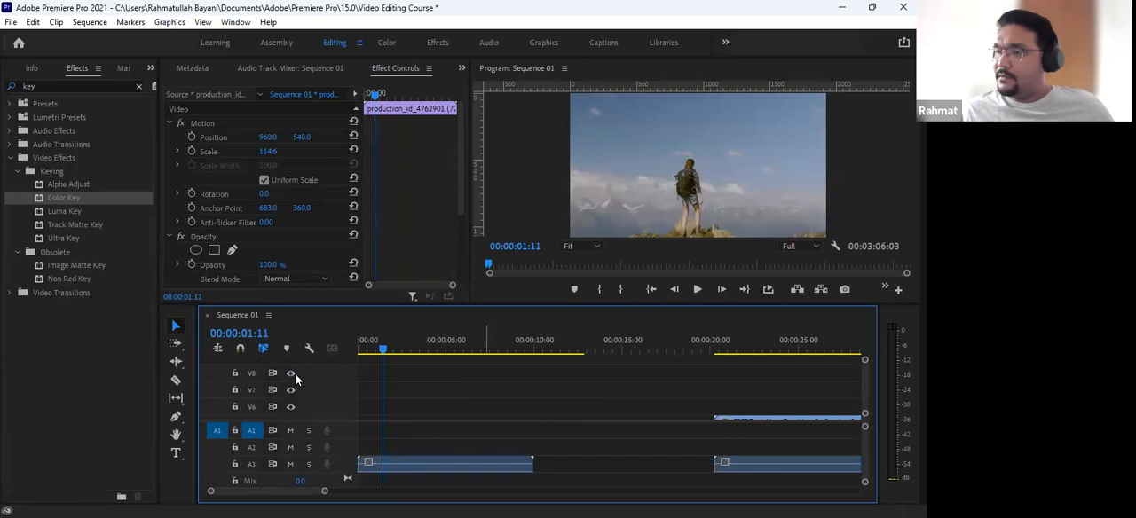
scroll(443, 391, "down", 3)
- Check the matte clip's Color Key settings against the Track Matte Key settings on the production_id_4762901 clip
left_click(426, 382)
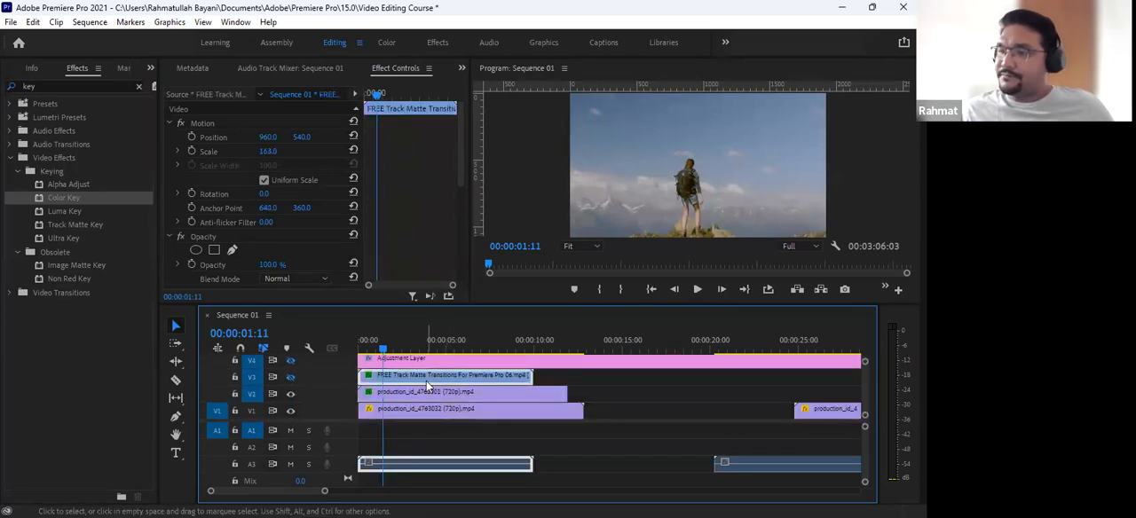
scroll(435, 245, "down", 3)
scroll(405, 247, "down", 5)
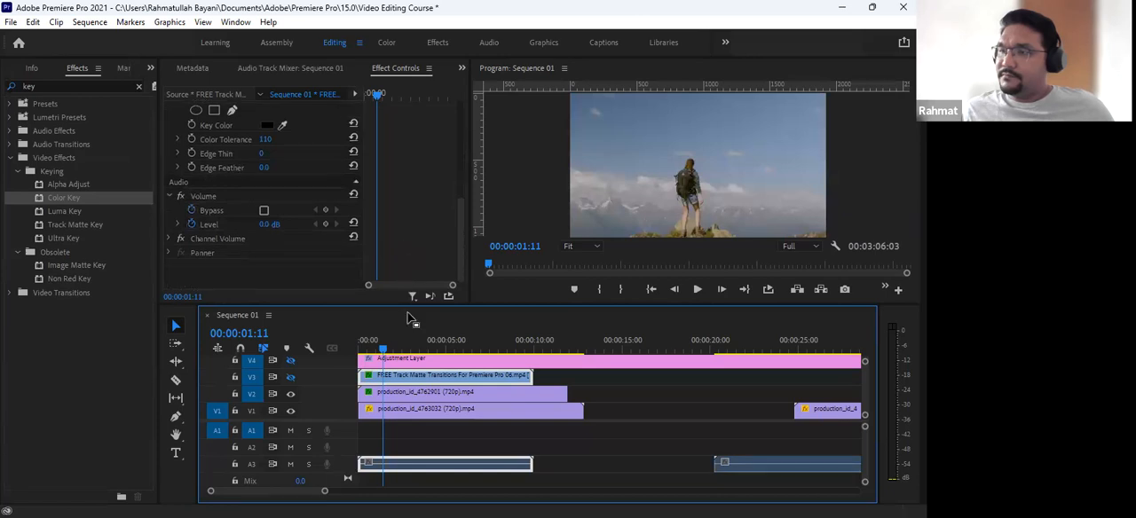
left_click(405, 392)
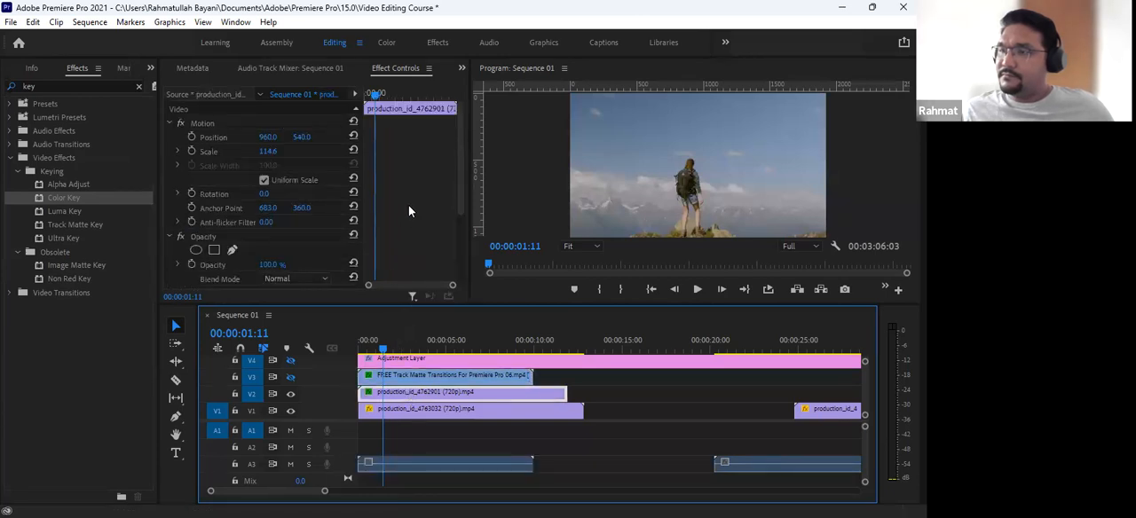
scroll(408, 211, "down", 3)
left_click(209, 238)
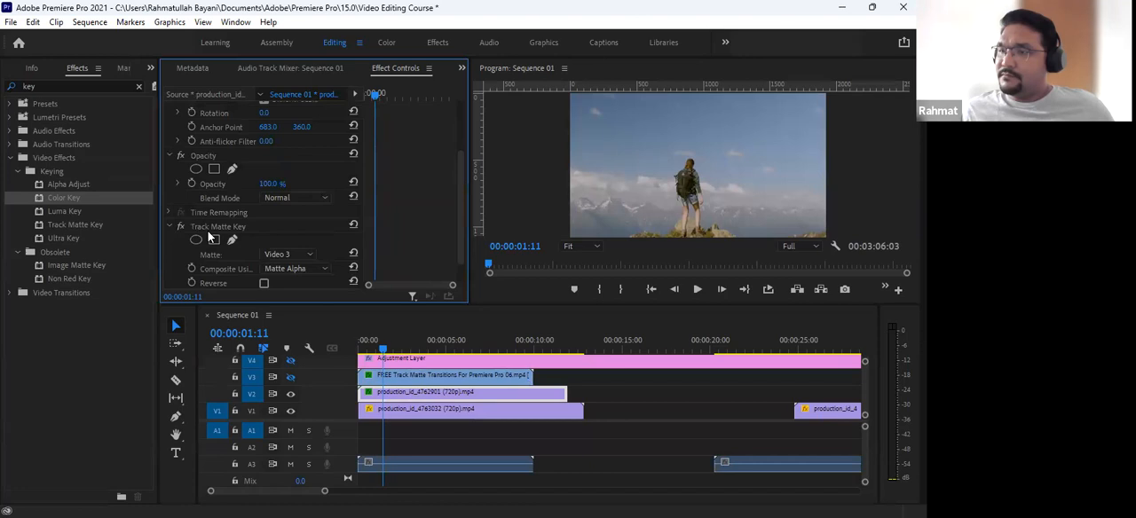
- Try Video 4 as the Track Matte Key's matte, turn V3's output back on, and set the matte to Video 3
left_click(266, 252)
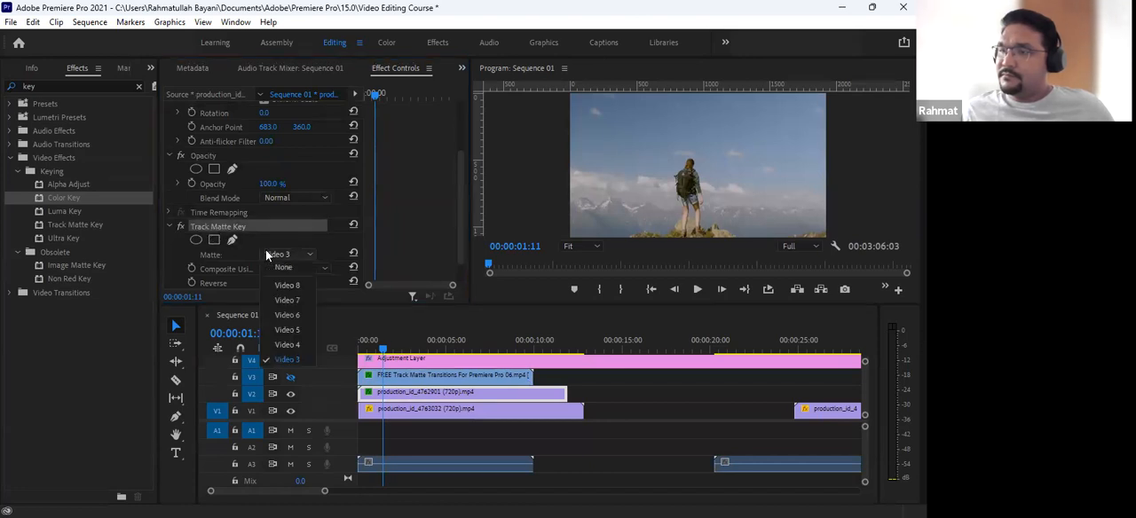
left_click(287, 344)
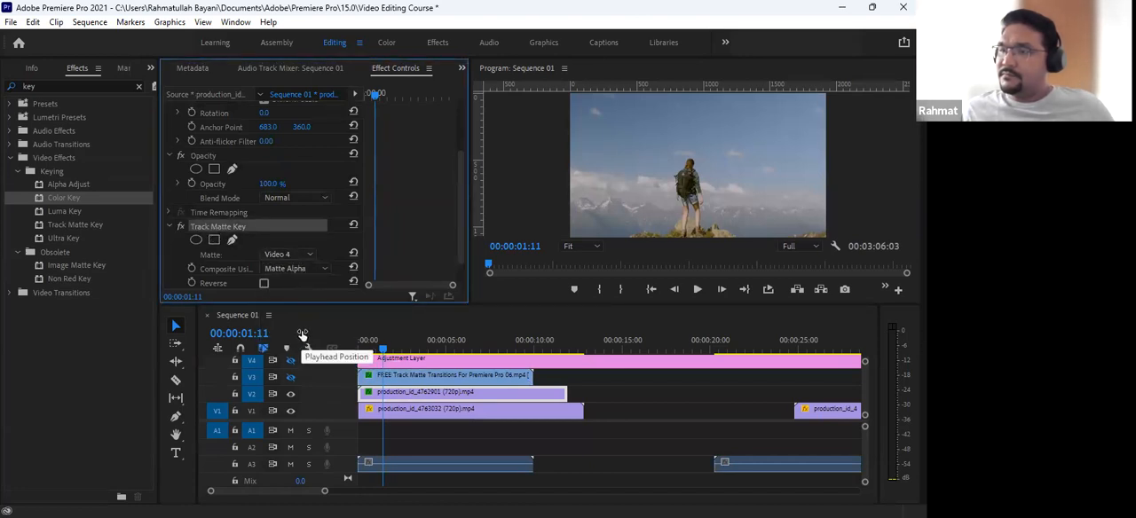
scroll(377, 398, "down", 1)
scroll(377, 396, "up", 1)
left_click(290, 377)
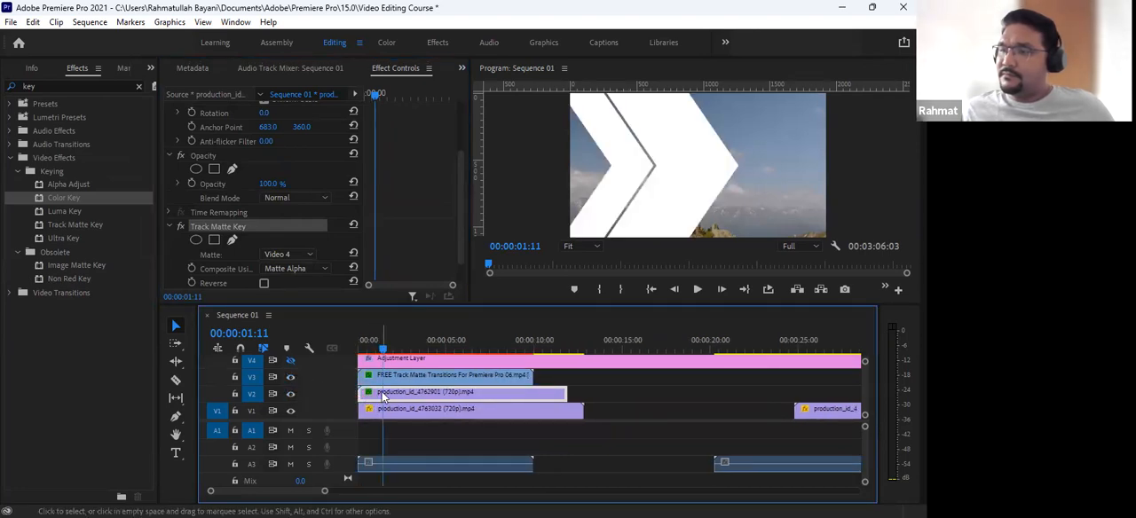
left_click(294, 256)
left_click(292, 364)
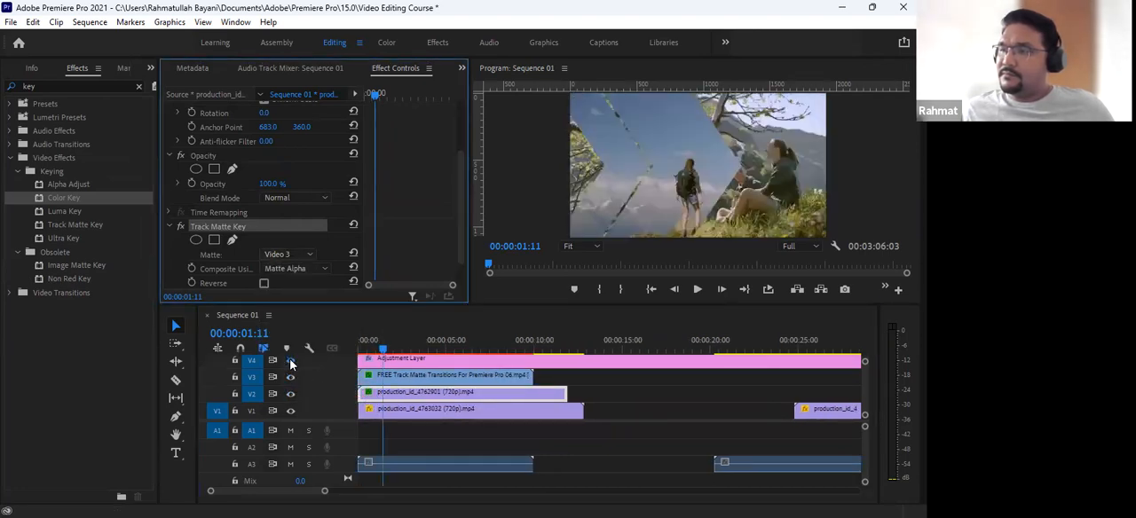
- Preview the matte transition at 00:00:02:08 and inspect the two production clips stacked on V1 and V2
left_click_drag(396, 344, 397, 366)
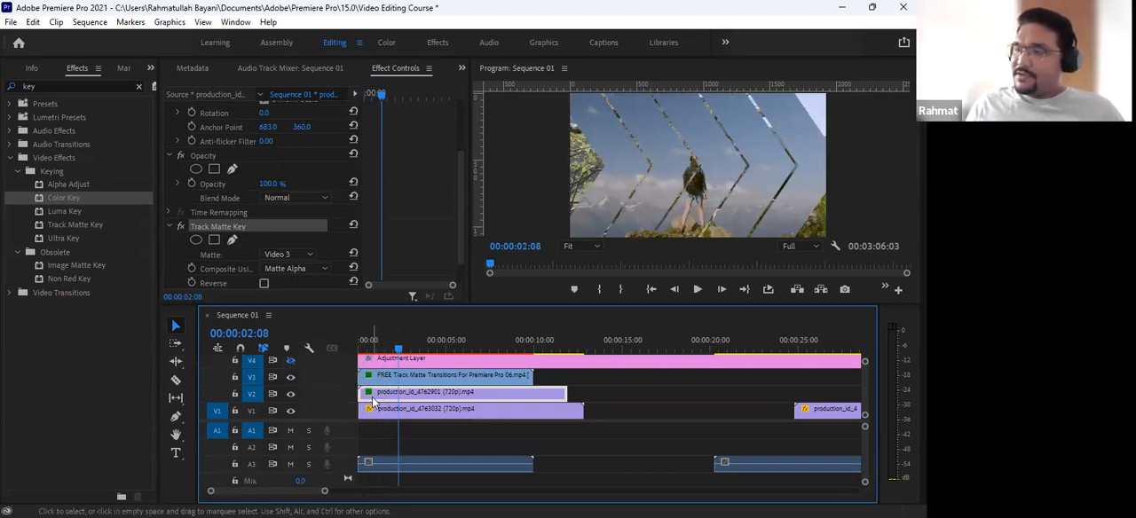
left_click_drag(586, 401, 478, 423)
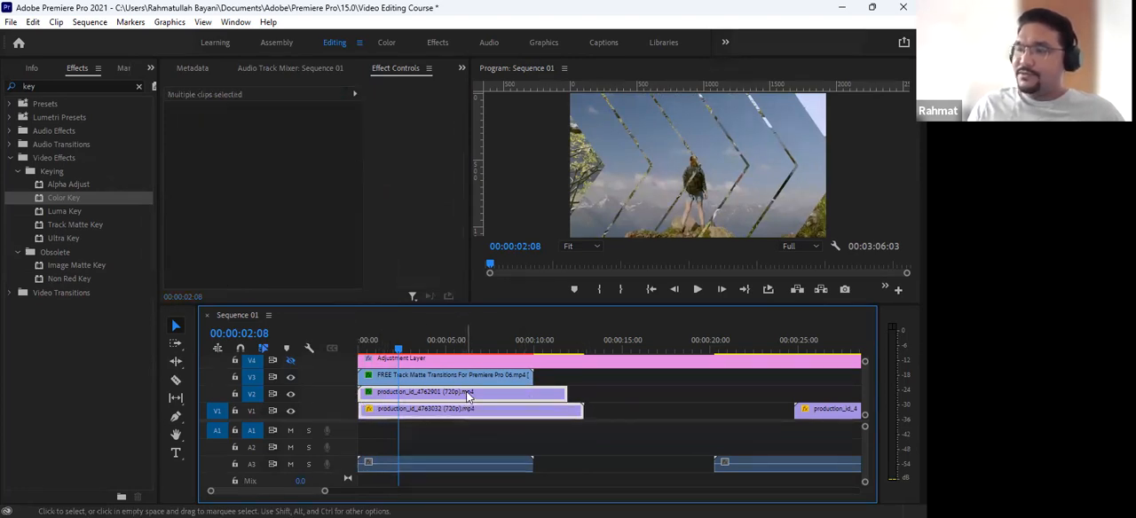
left_click(601, 394)
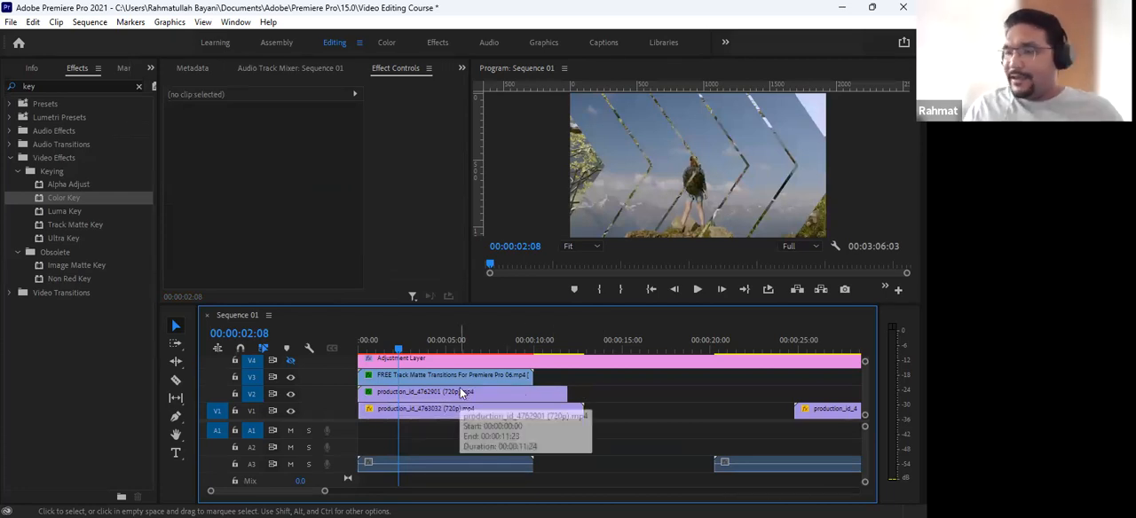
left_click(403, 392)
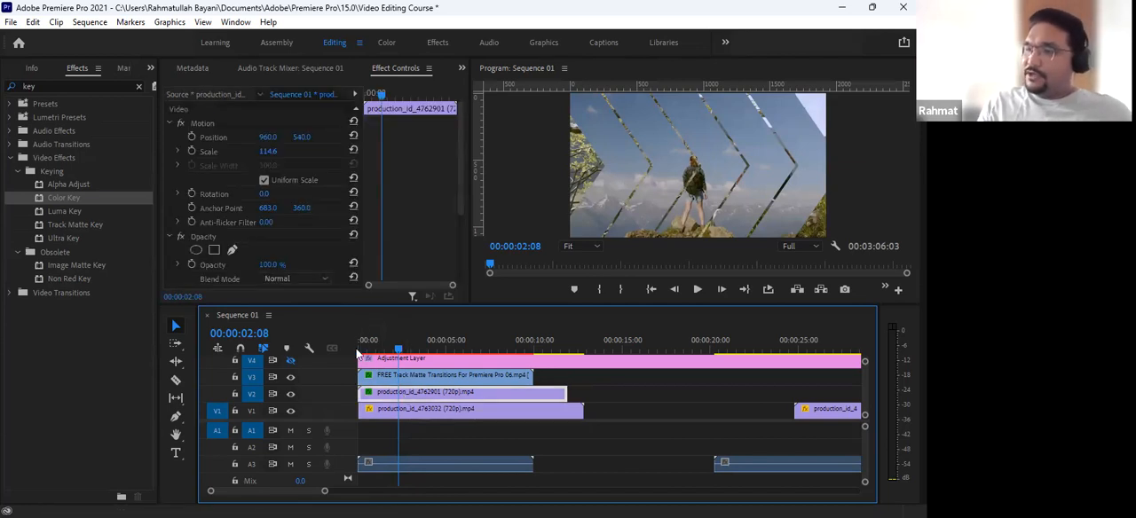
- Return the playhead to the sequence start and move the V3 matte clip and V2 clip together to start at about 5 seconds
left_click(362, 353)
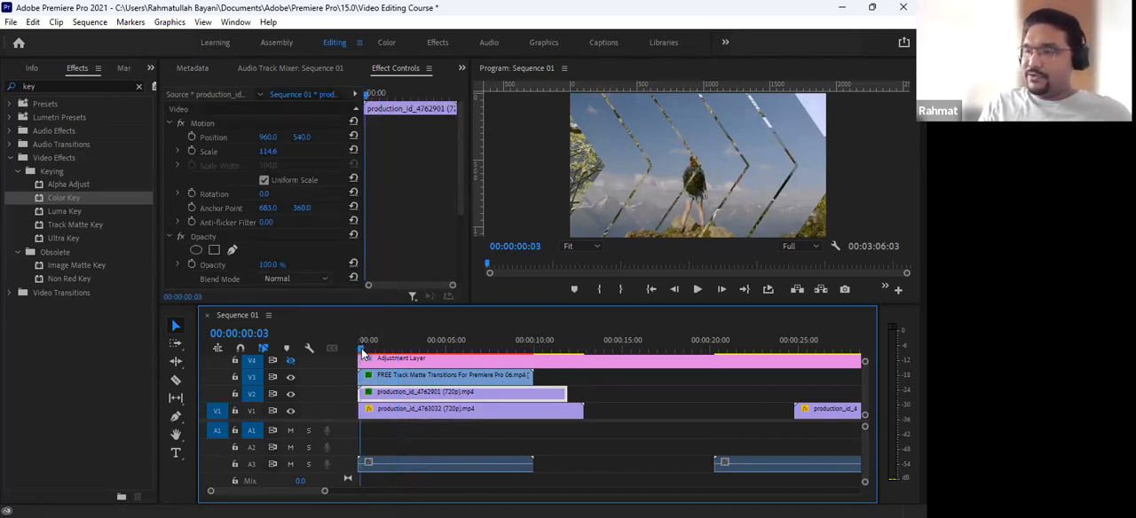
left_click_drag(362, 352, 353, 346)
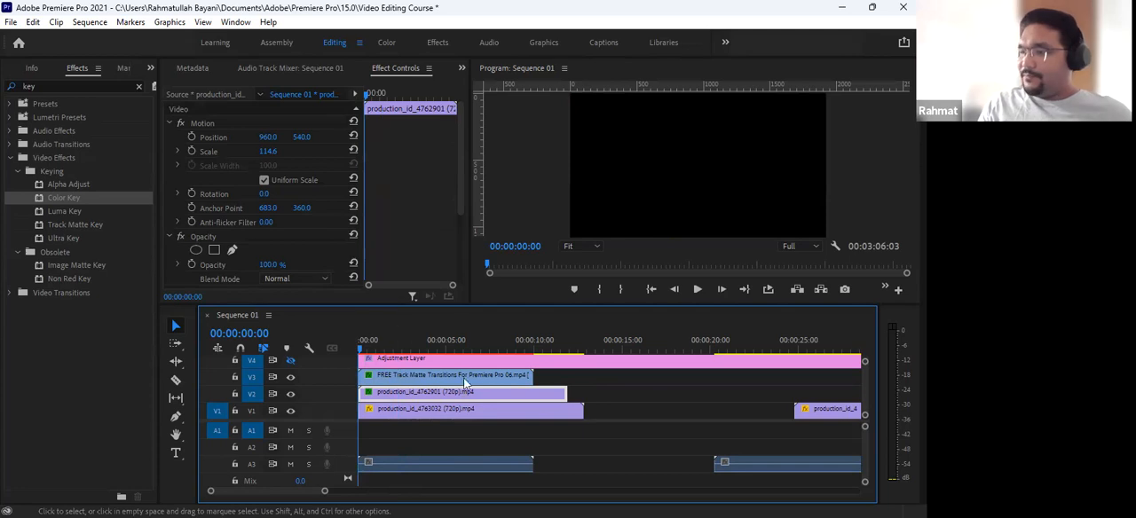
left_click_drag(584, 405, 583, 382)
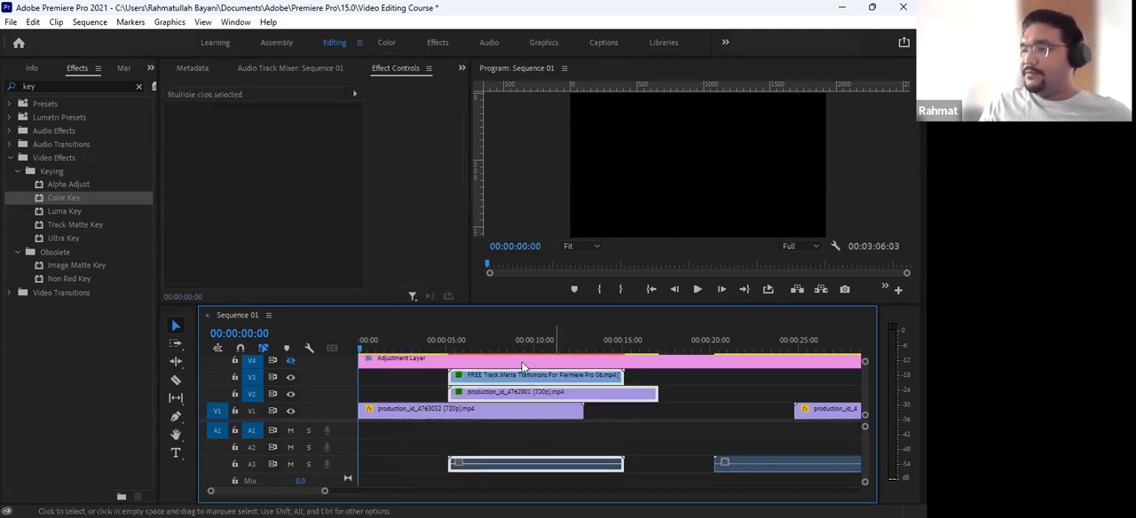
- Play the sequence from the start through the matte transition and scrub on to 00:00:08:01
key("space")
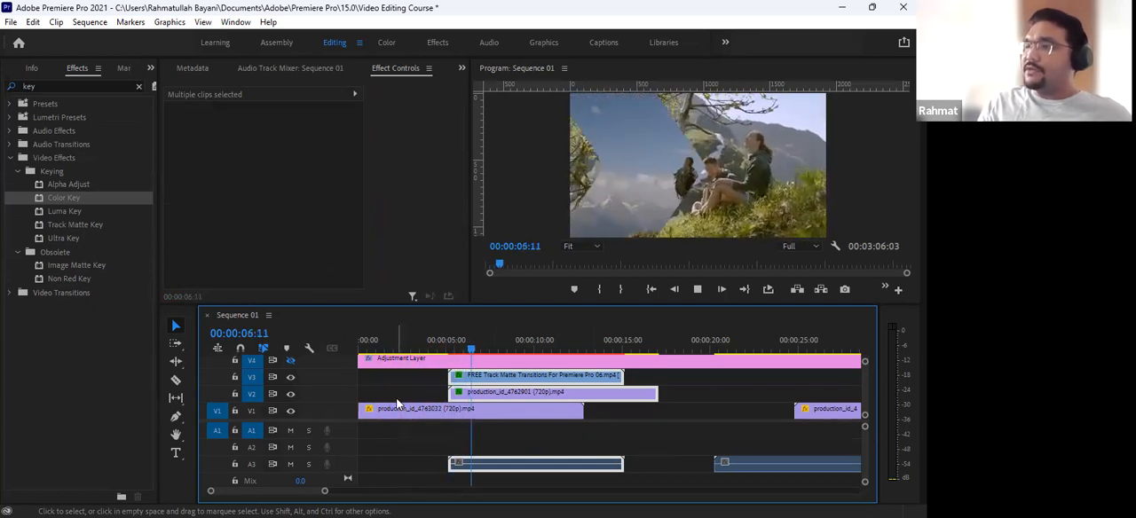
key("space")
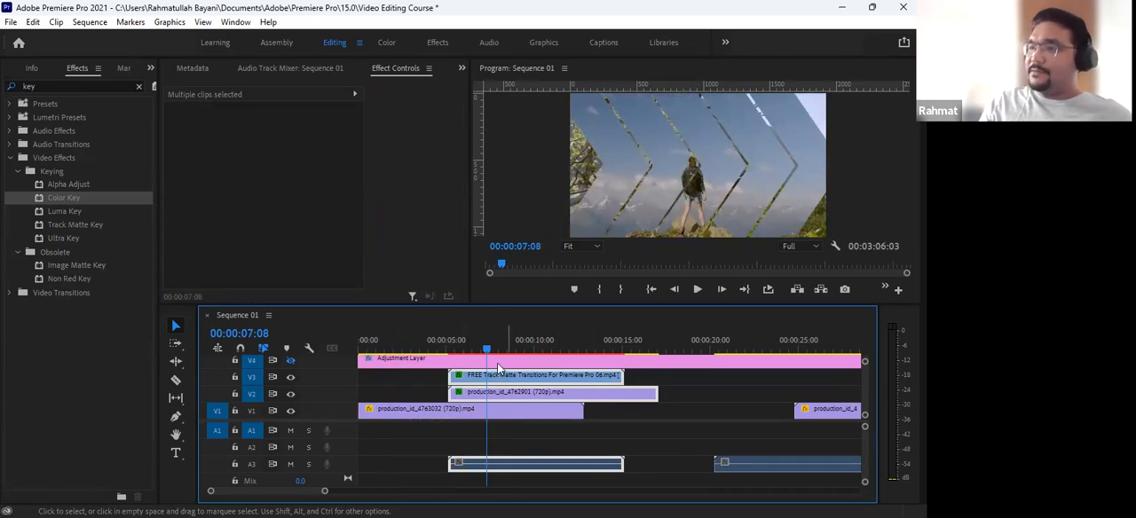
left_click_drag(487, 352, 500, 358)
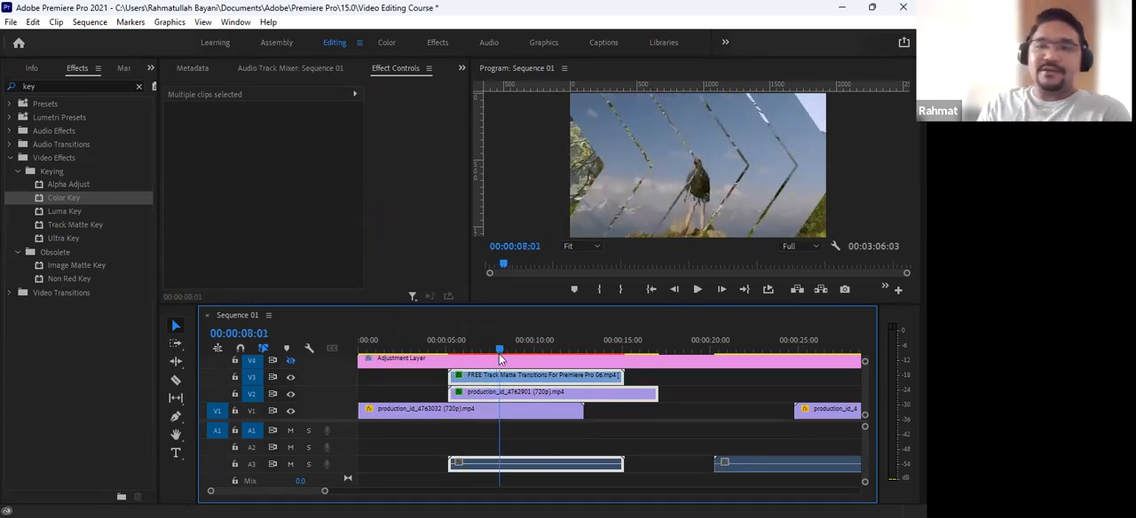
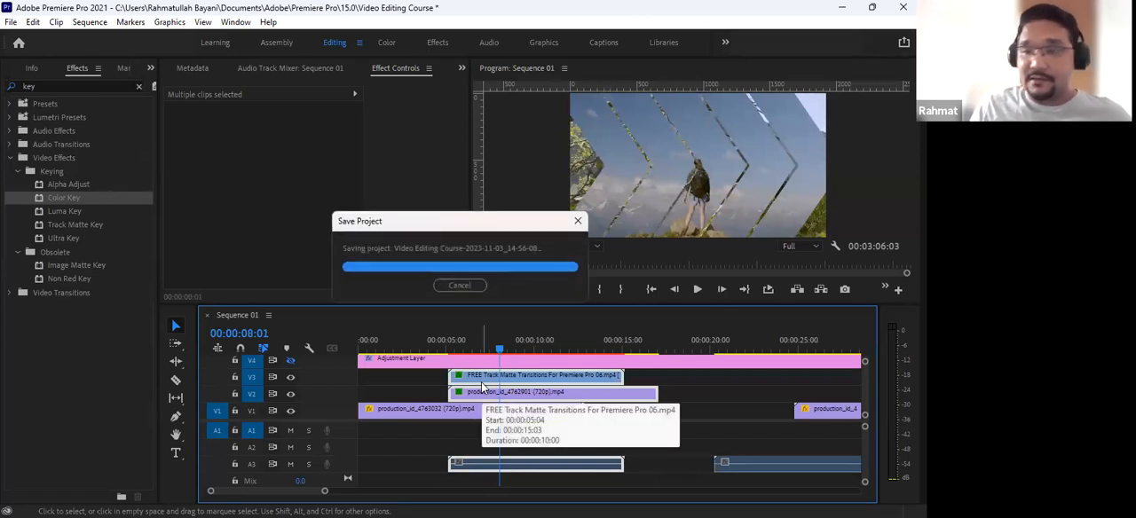
- Duplicate the production_id_4762901 clip from V2 onto V5 above the adjustment layer, aligned with the original's start
left_click(575, 394)
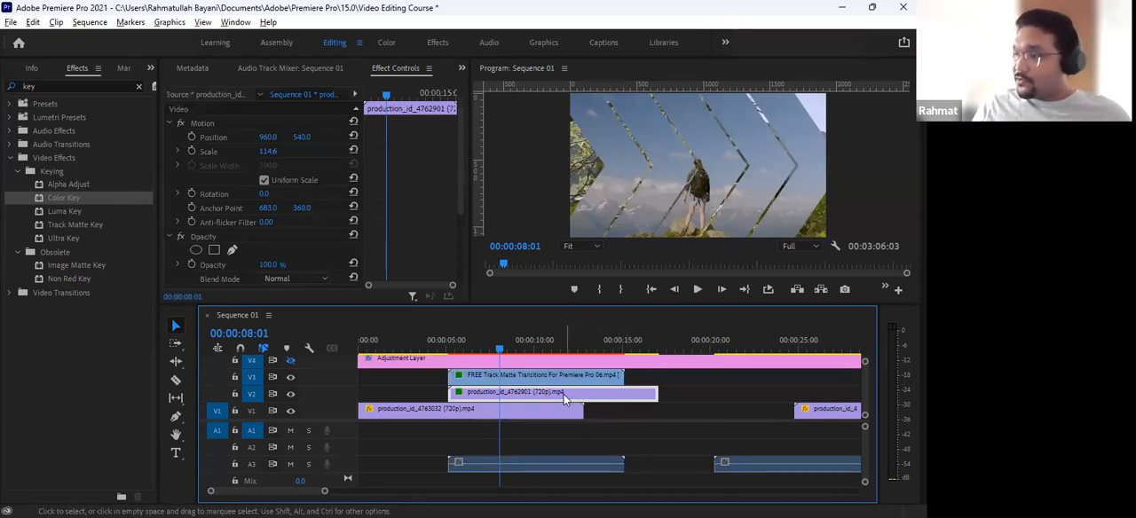
left_click_drag(563, 394, 760, 377)
scroll(730, 402, "up", 2)
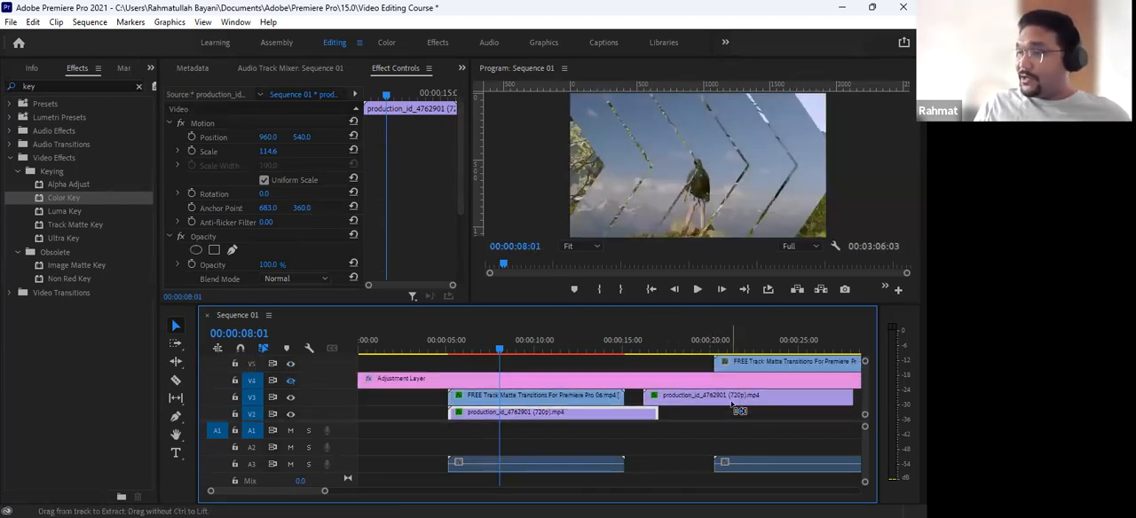
left_click_drag(736, 410, 538, 382)
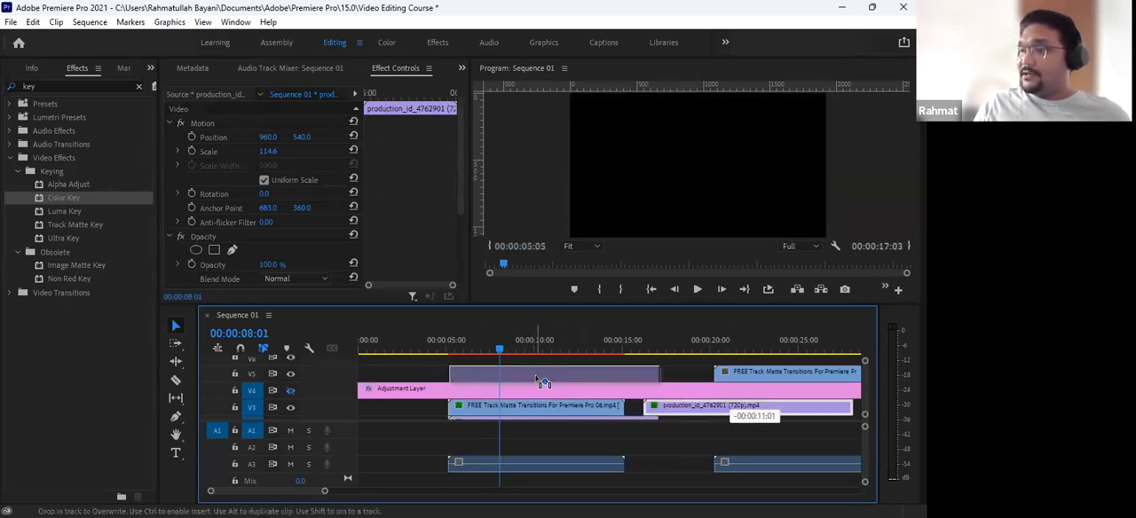
left_click_drag(536, 379, 536, 376)
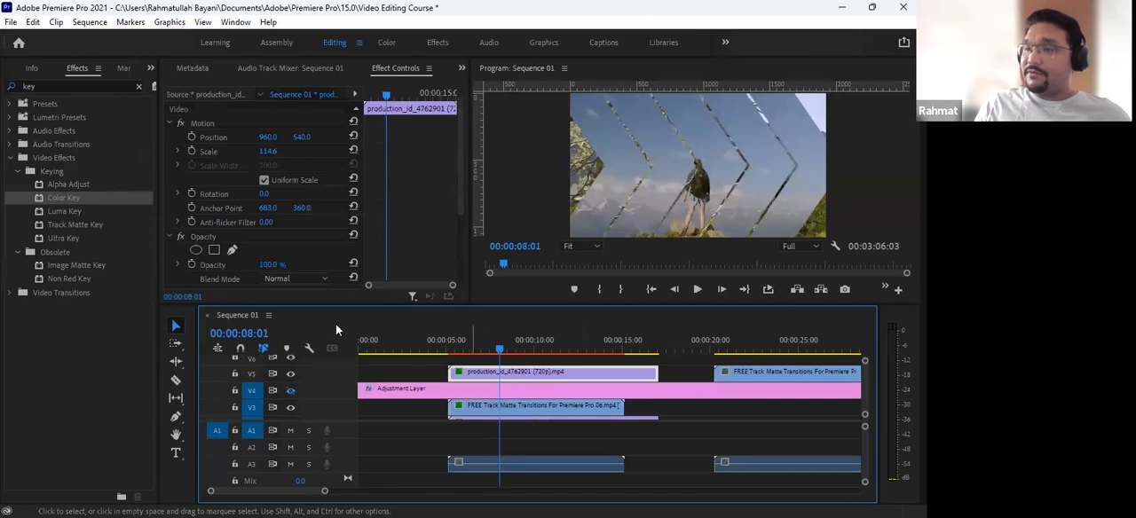
- Search the effects for "crop" and apply the Crop effect to the duplicated clip on V5
left_click_drag(435, 352, 546, 374)
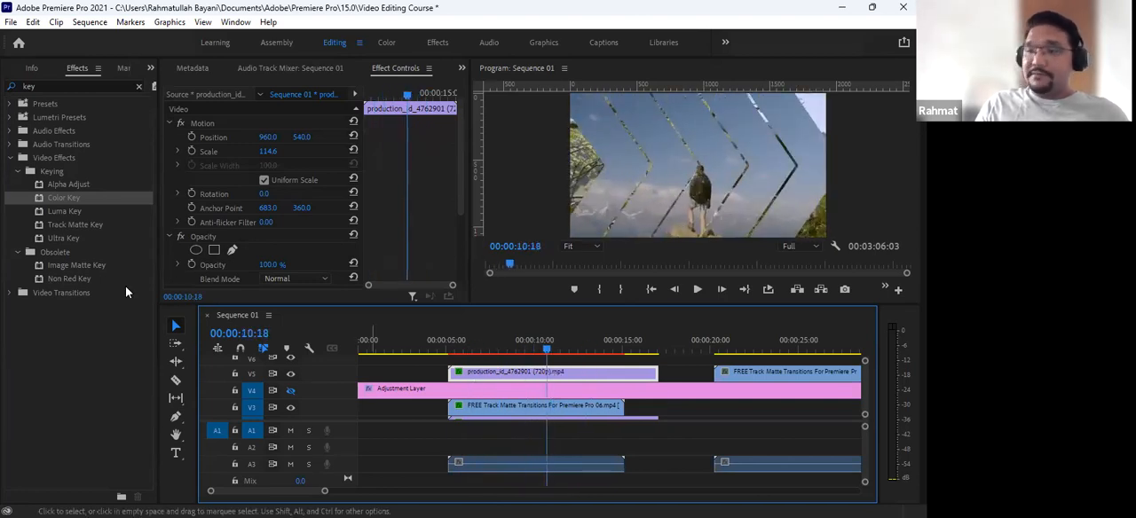
left_click(98, 86)
type("crop")
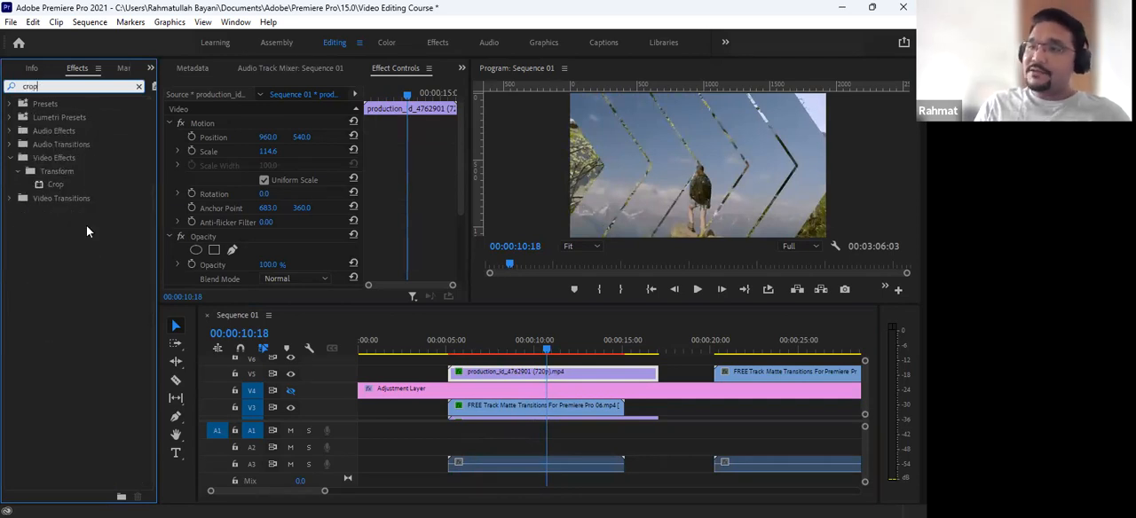
left_click_drag(48, 188, 511, 372)
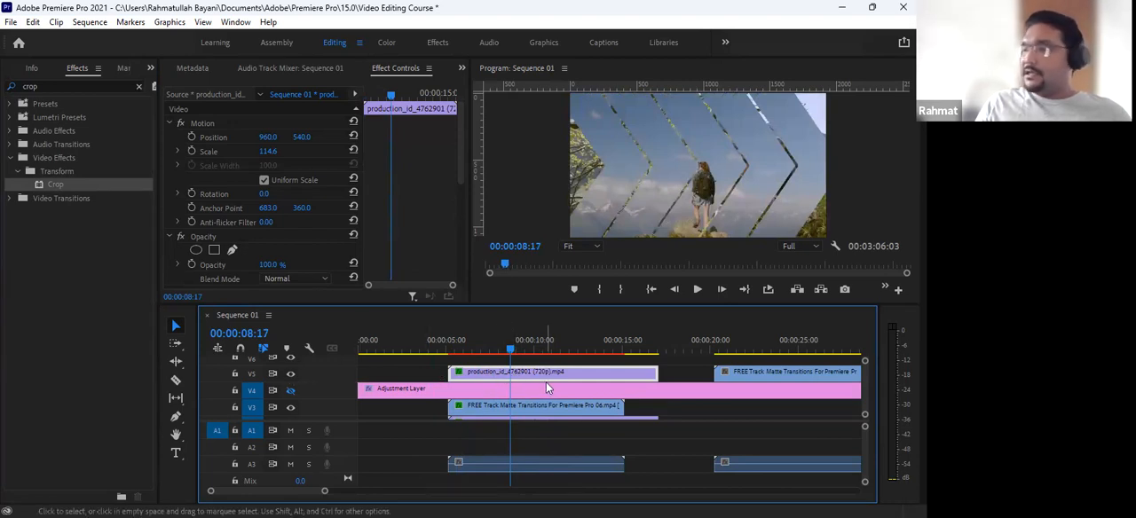
- Delete the Track Matte Key effect from the V5 clip and scrub through the sequence to 00:00:09:16
scroll(405, 222, "down", 5)
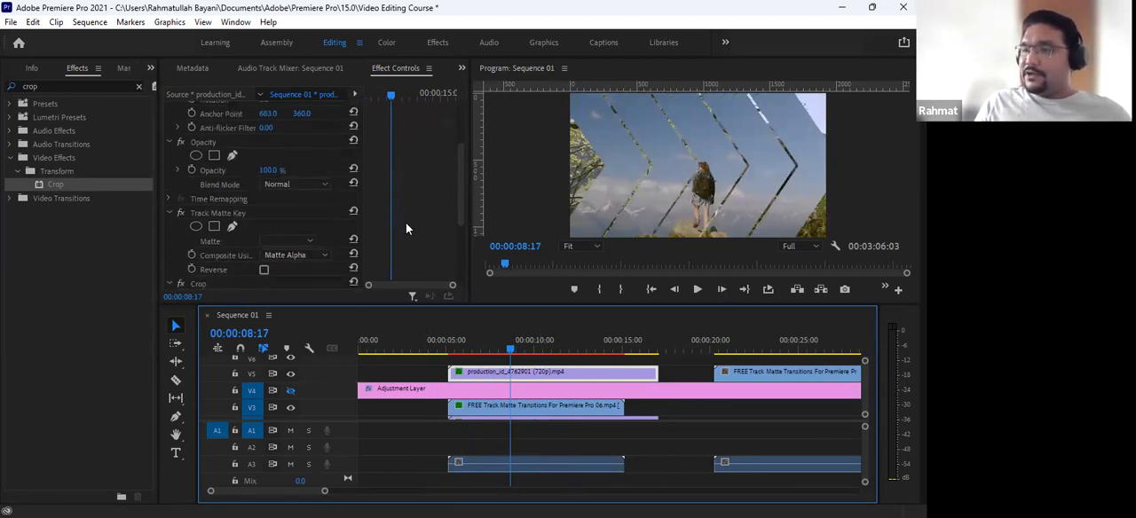
left_click(219, 217)
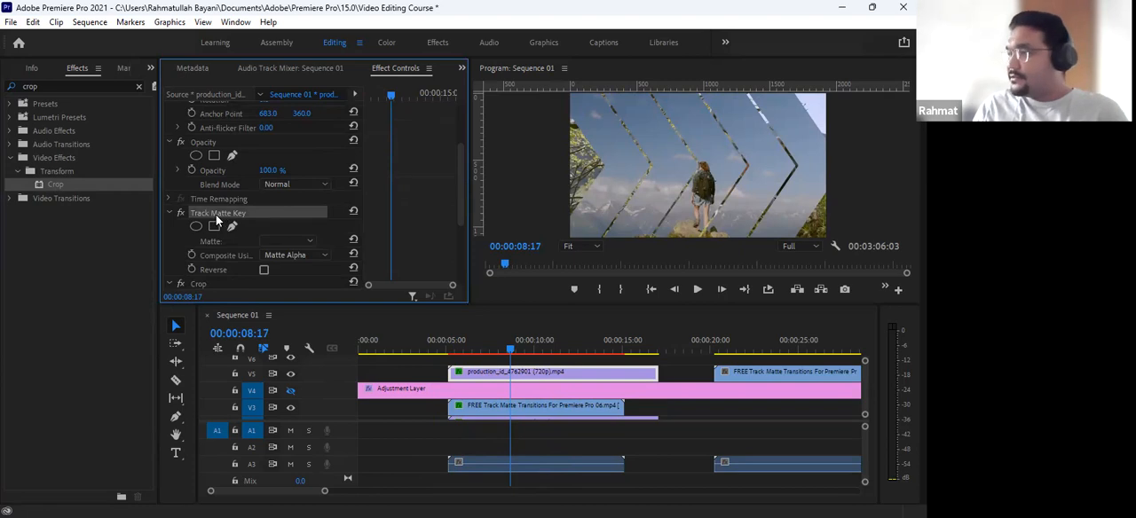
key("Delete")
left_click(423, 340)
left_click_drag(422, 339, 527, 339)
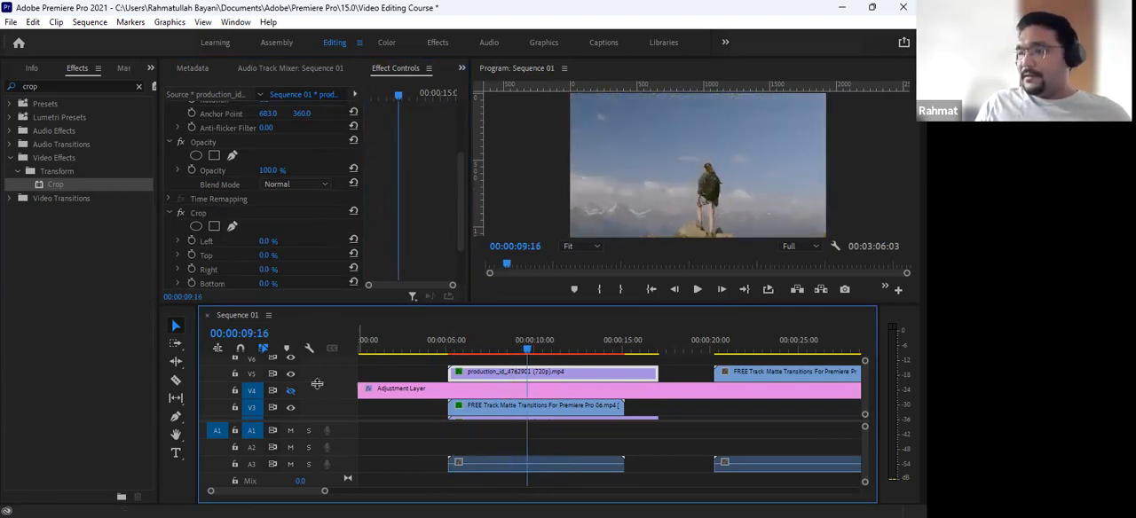
- With V5's output on at 00:00:06:00, crop the V5 clip's right side to 95.3% and start keyframing Right
left_click(459, 340)
left_click_drag(427, 339, 465, 356)
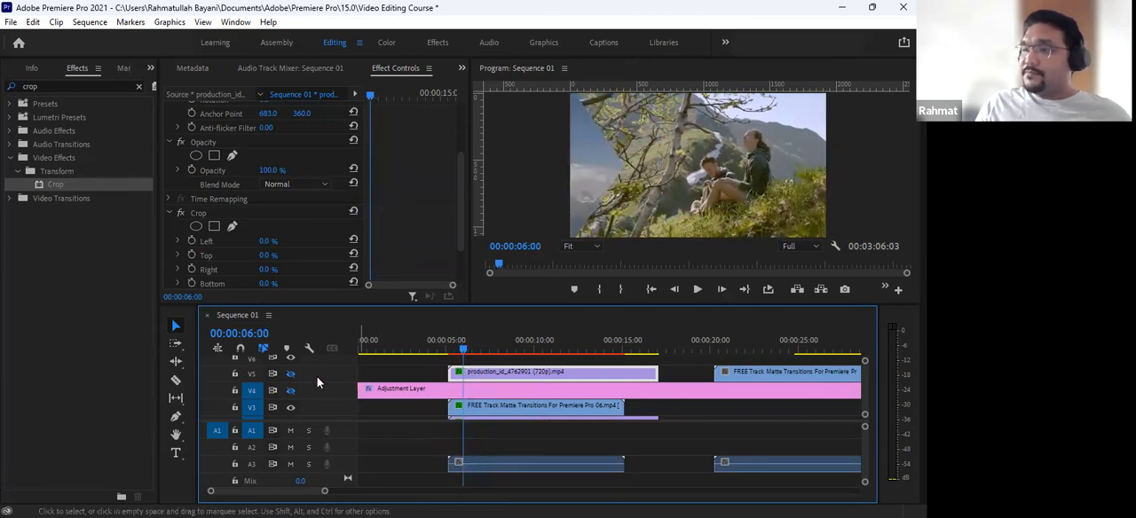
left_click(290, 374)
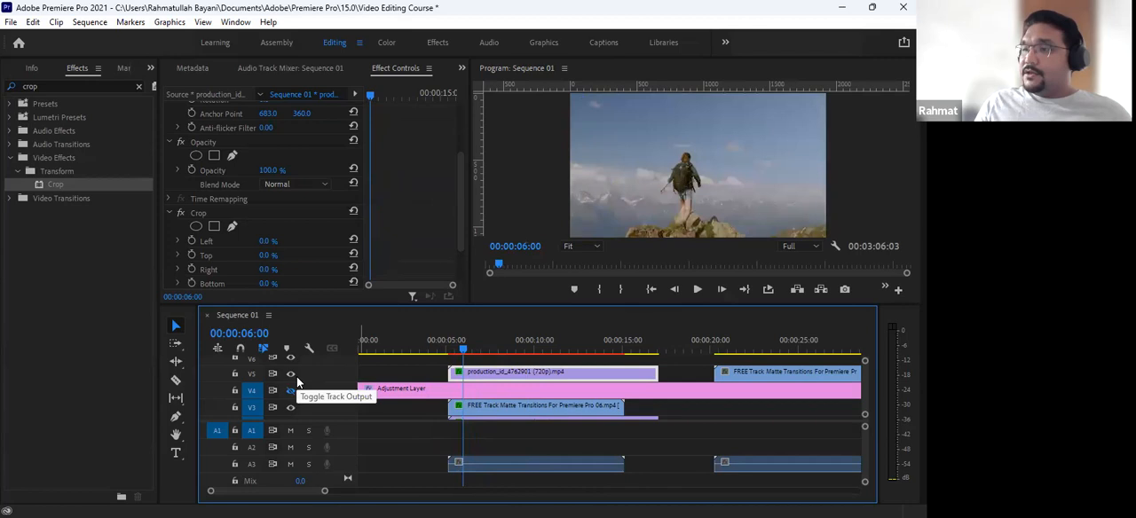
left_click(197, 216)
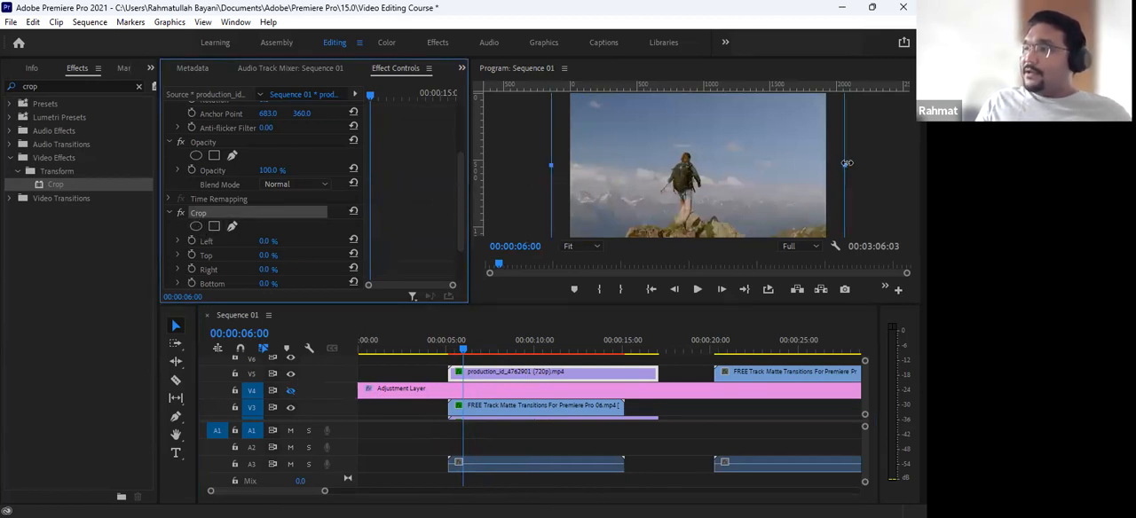
left_click_drag(844, 165, 564, 188)
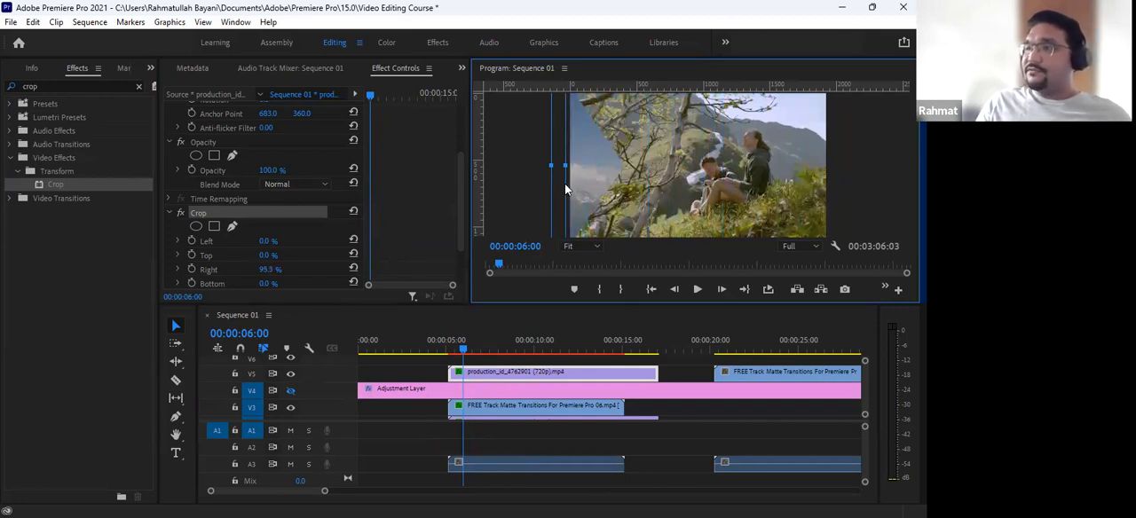
scroll(302, 257, "down", 2)
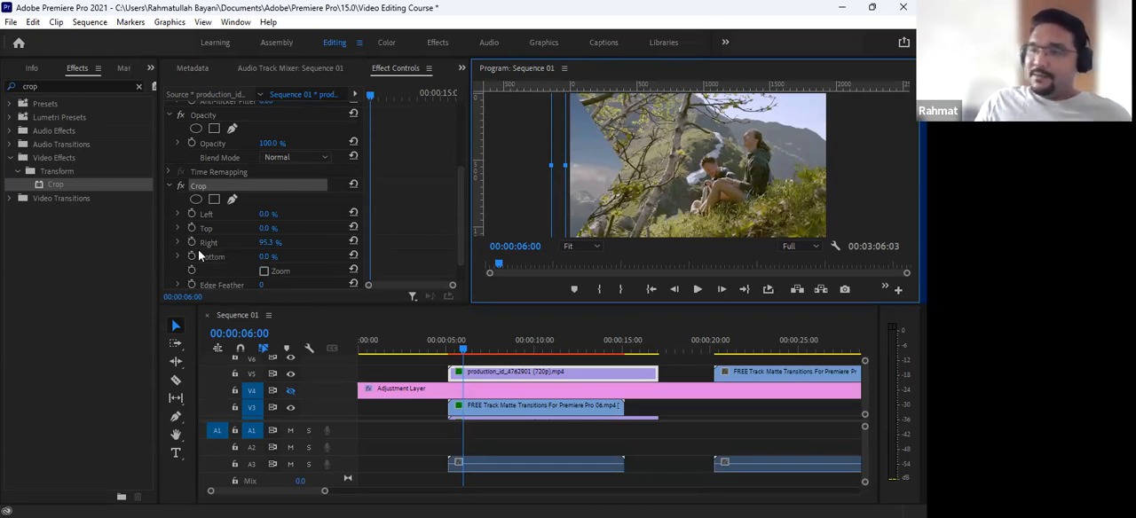
left_click(191, 241)
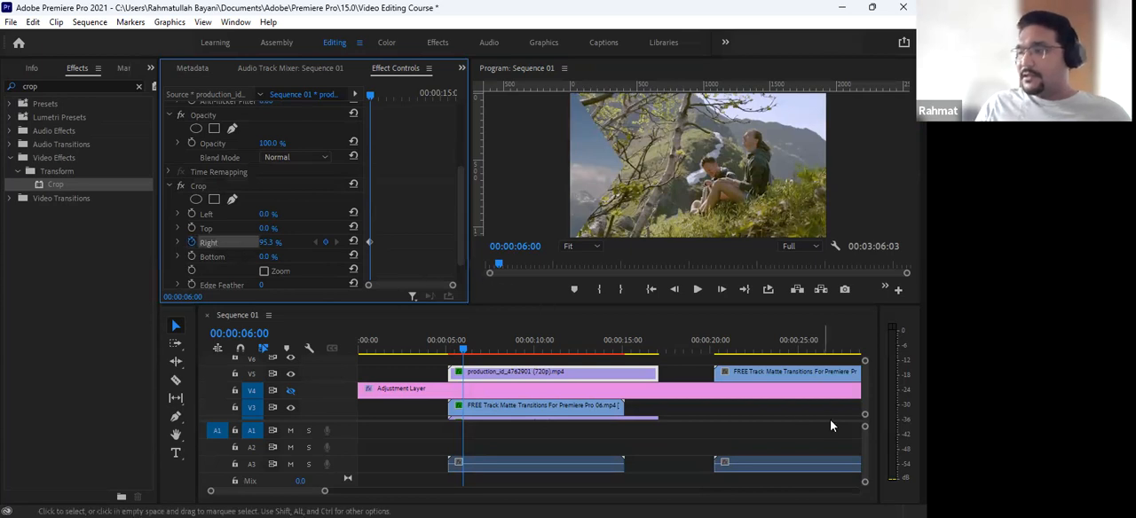
- At 00:00:07:12, keyframe the V5 clip's Crop Right value at 5.2% to reveal the clip almost to the frame's right edge
left_click(468, 352)
left_click_drag(467, 352, 490, 350)
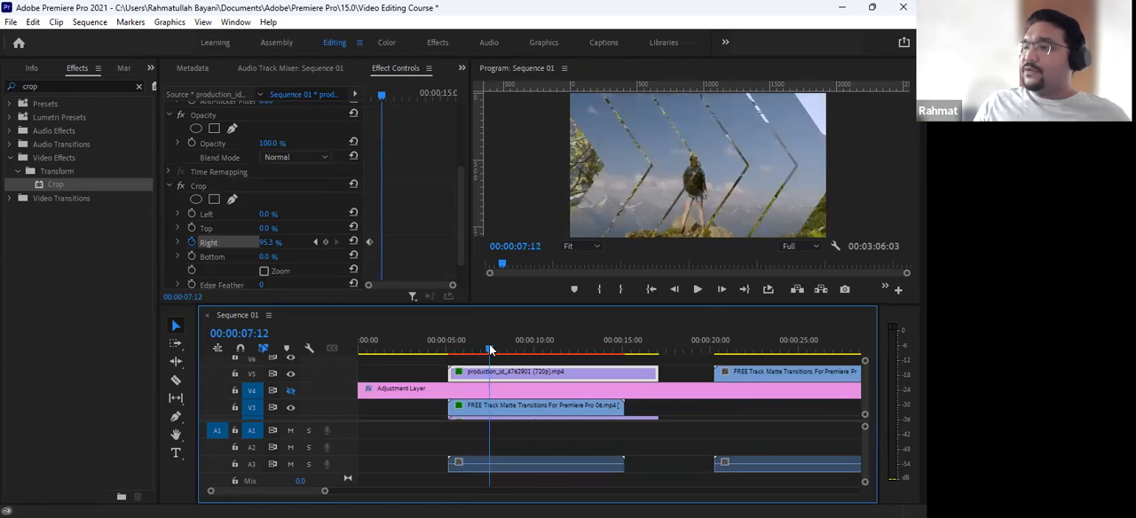
left_click(499, 410)
left_click(485, 373)
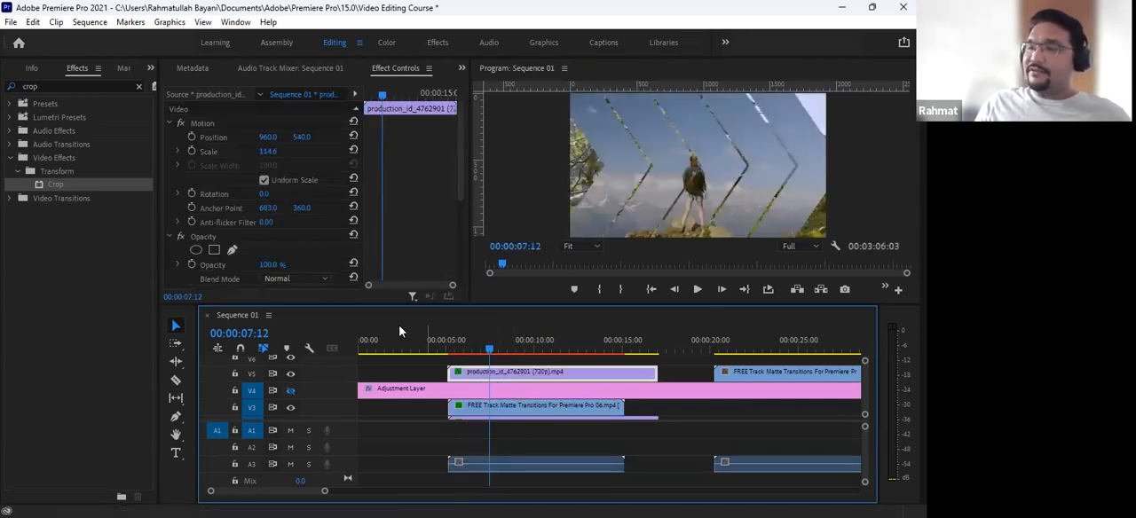
scroll(429, 241, "down", 4)
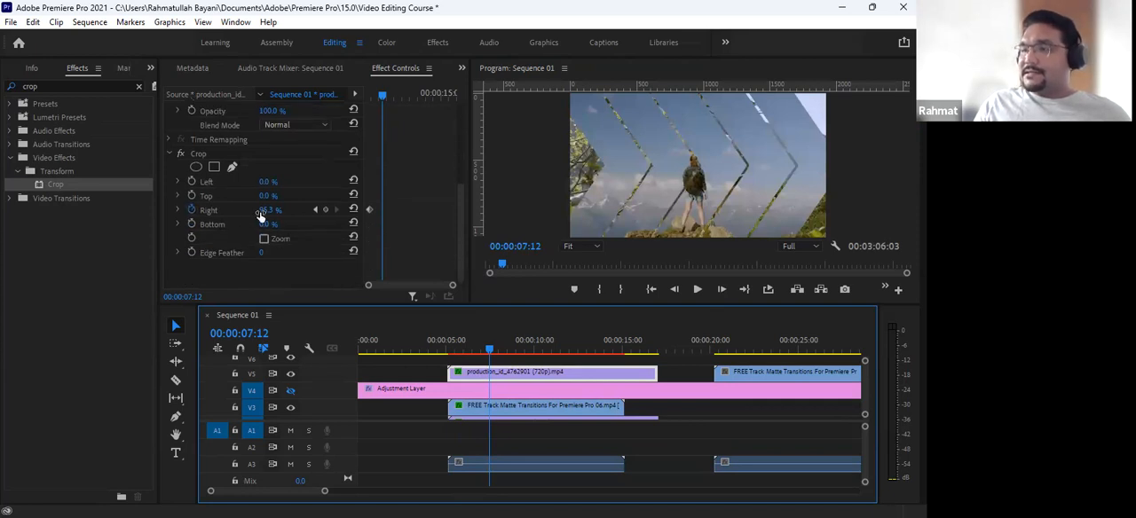
left_click_drag(260, 215, 263, 220)
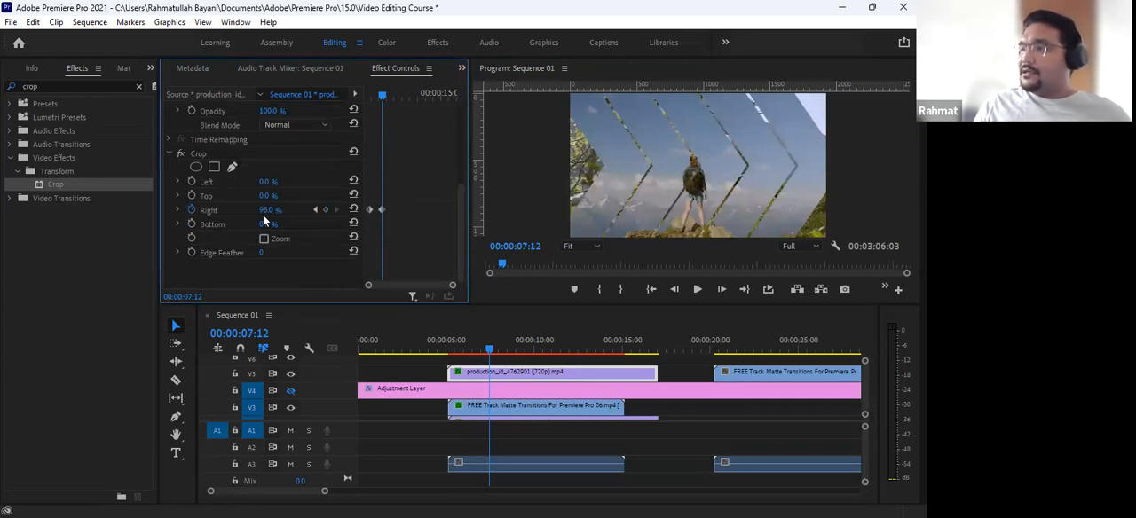
left_click(203, 150)
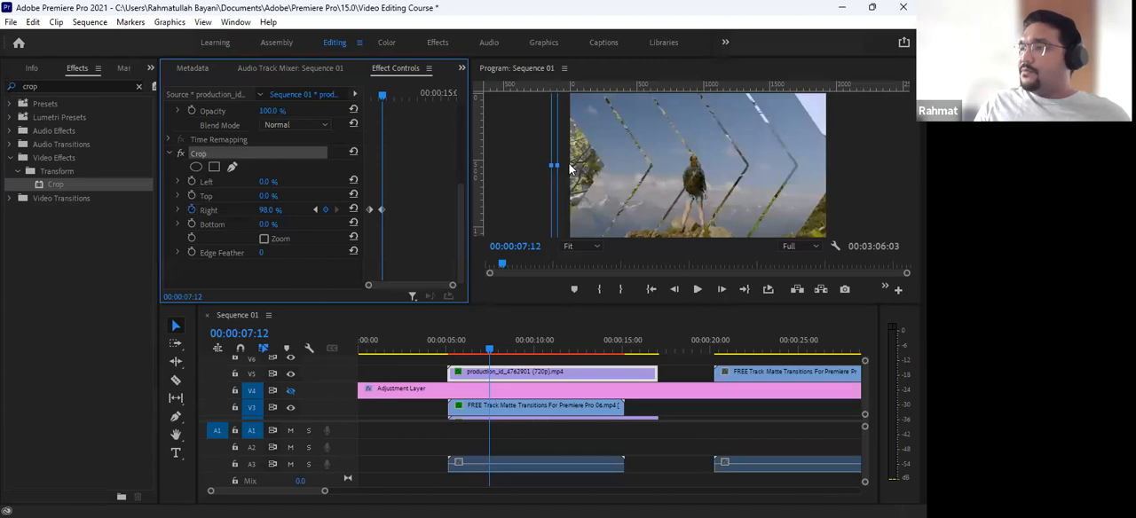
left_click_drag(559, 167, 829, 184)
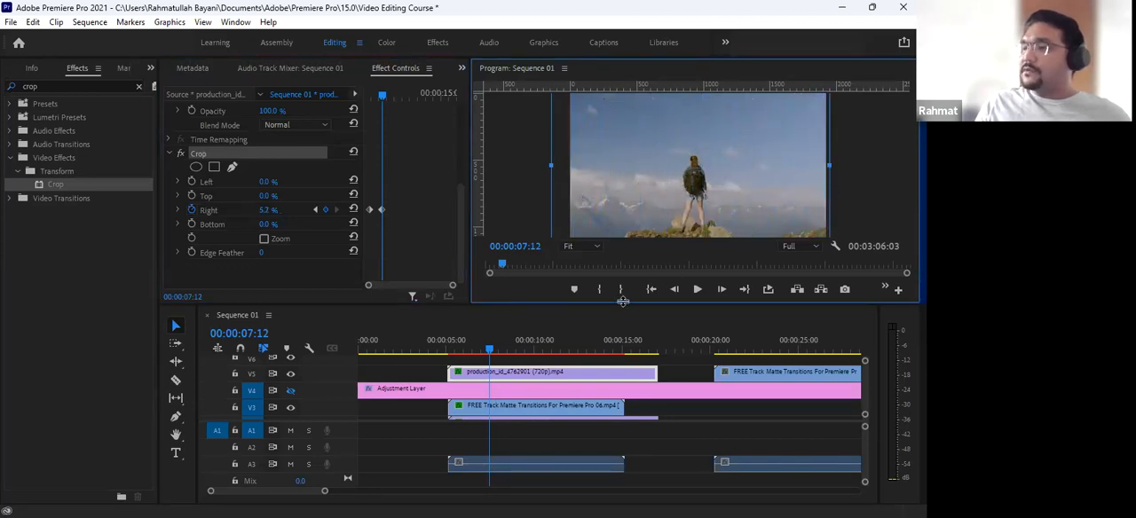
- Move the second Crop Right keyframe to 00:00:08:16 to slow down the wipe
left_click(496, 341)
mouse_move(494, 346)
left_mouse_down()
mouse_move(544, 346)
mouse_move(460, 352)
mouse_move(495, 350)
left_mouse_up()
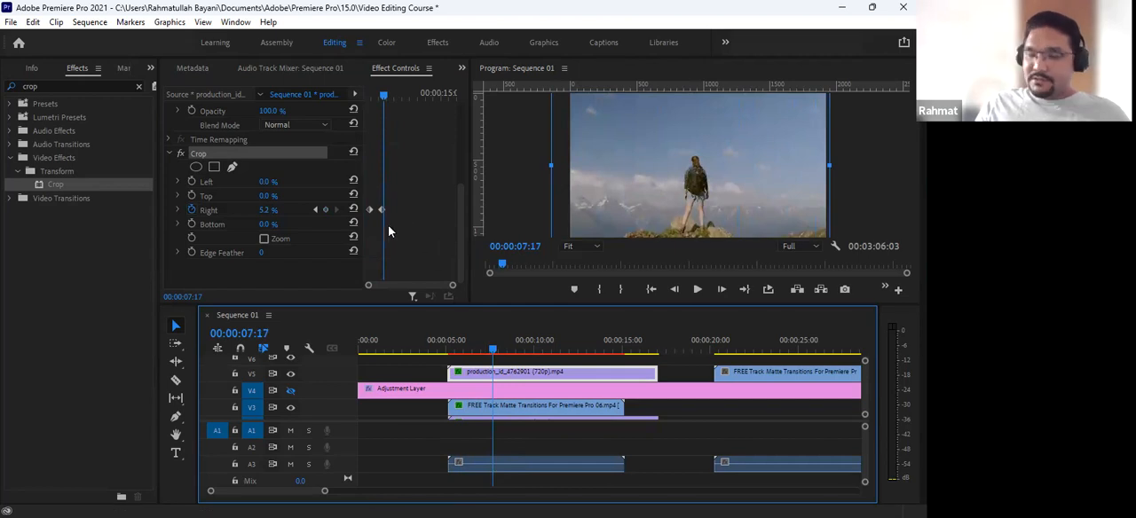
key("=")
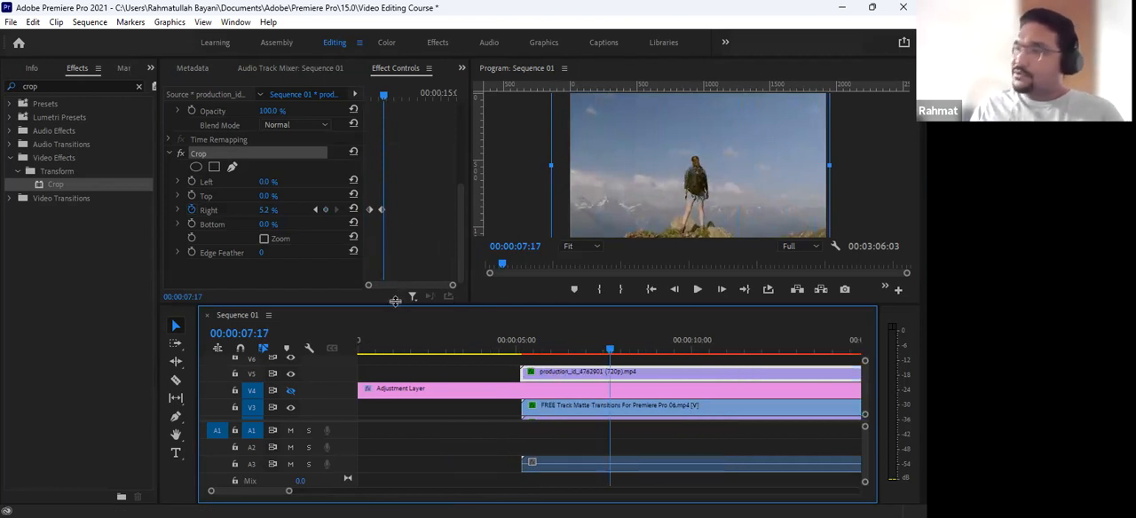
left_click(382, 210)
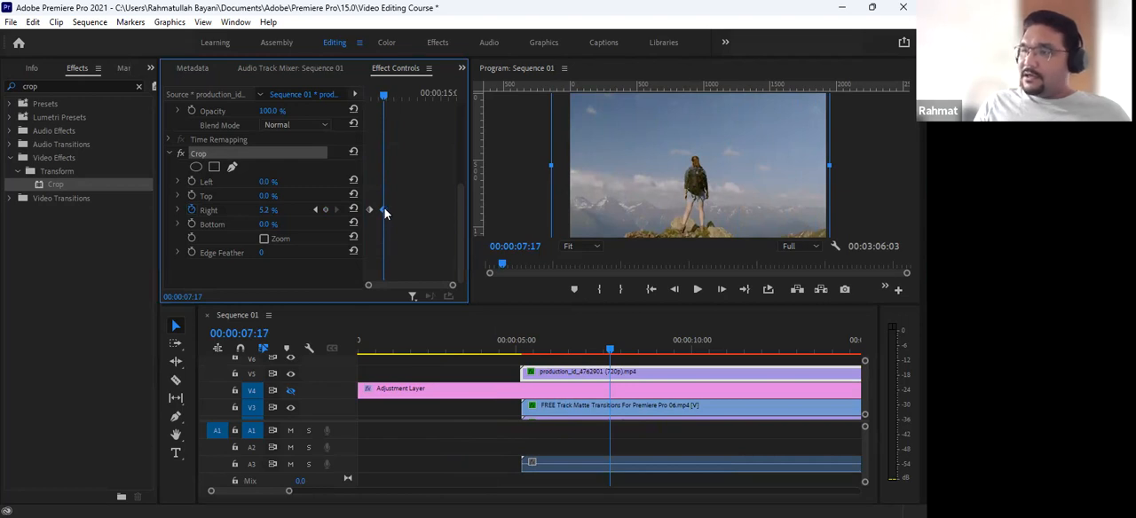
left_click_drag(384, 208, 391, 208)
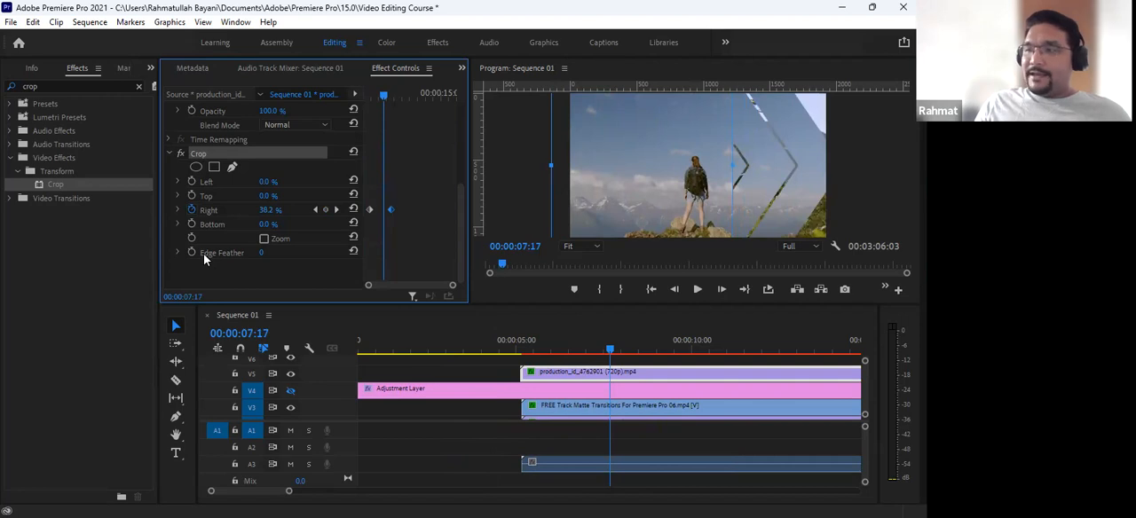
- Set the Crop's Edge Feather to 511, scrub through the wipe, and add an Edge Feather keyframe at 00:00:08:16
left_click_drag(261, 253, 275, 253)
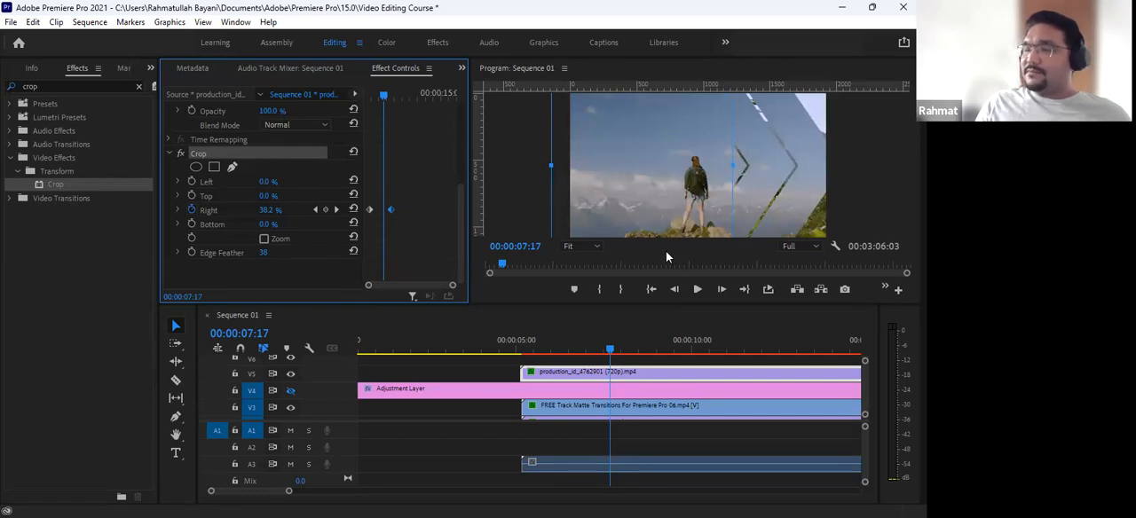
left_click_drag(263, 252, 318, 252)
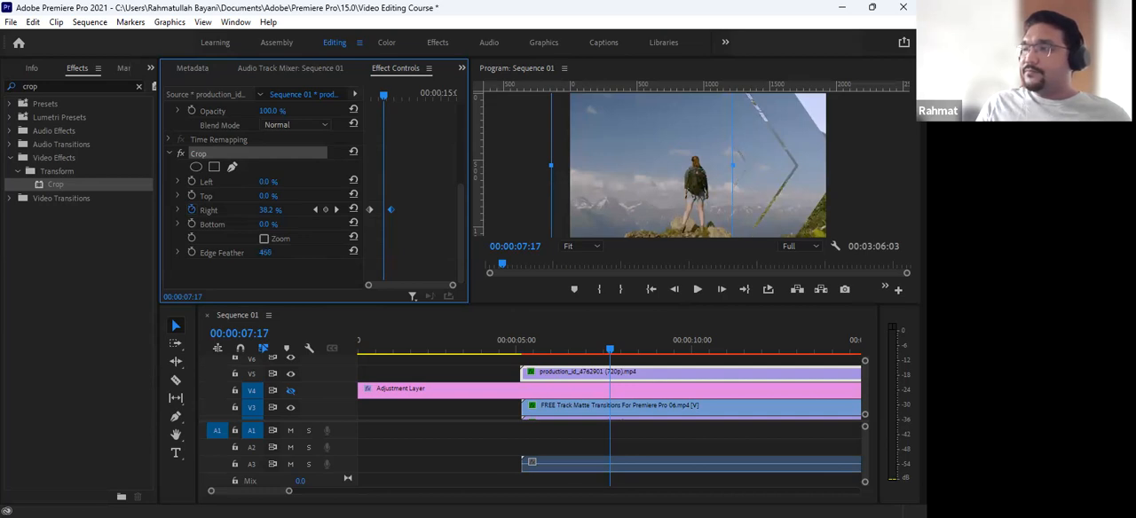
left_click_drag(266, 252, 264, 252)
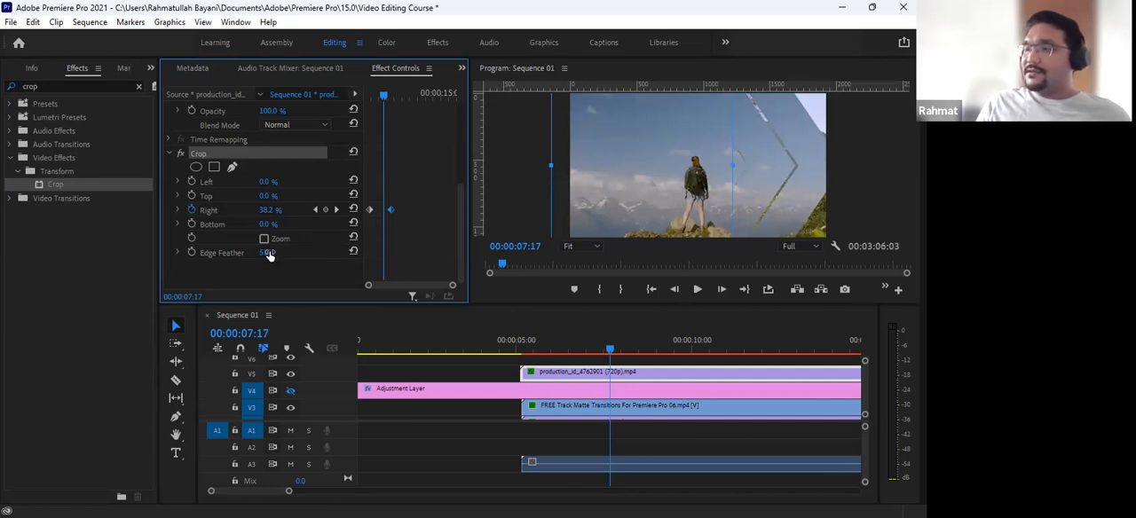
left_click(585, 350)
left_click_drag(585, 350, 528, 353)
left_click_drag(369, 99, 392, 96)
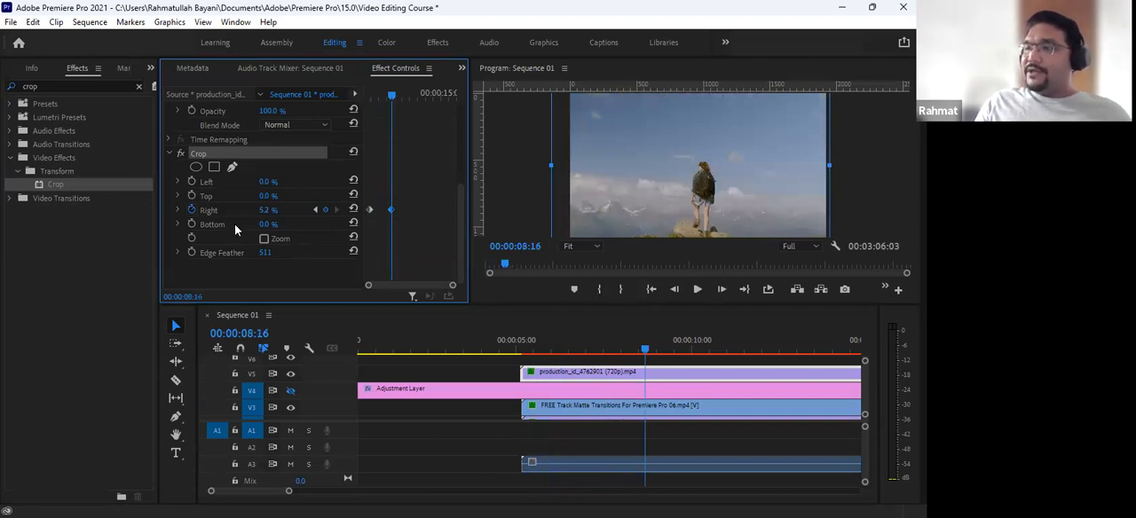
left_click(192, 252)
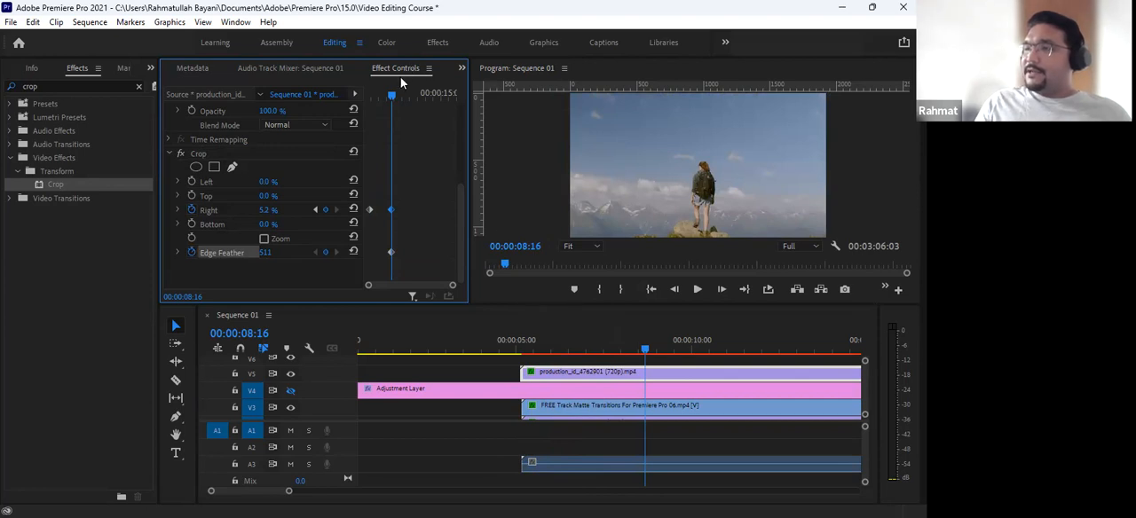
- At 00:00:05:24, keyframe the Crop's Edge Feather at 0 on the V5 clip
left_click_drag(392, 93, 372, 95)
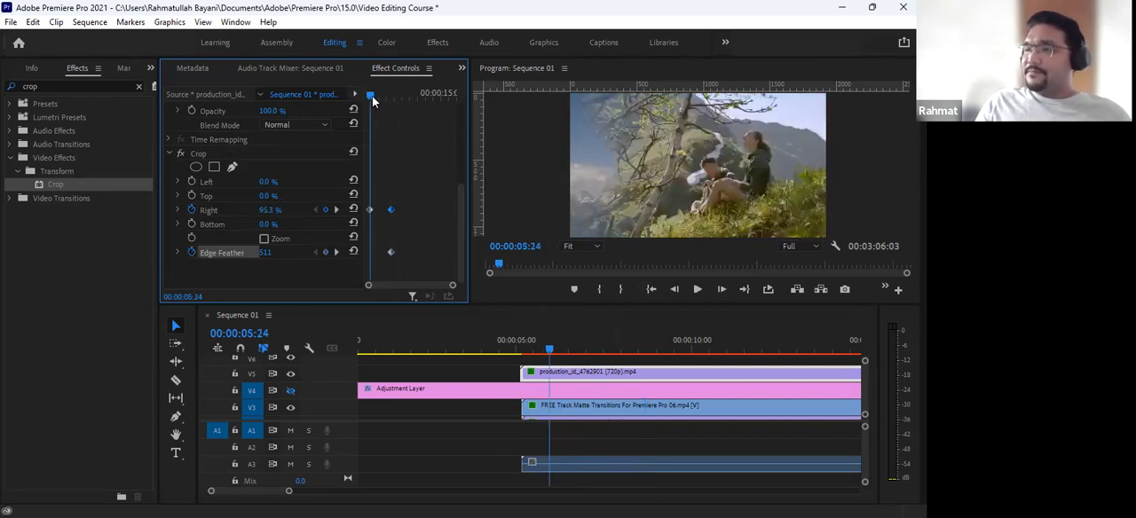
left_click(265, 252)
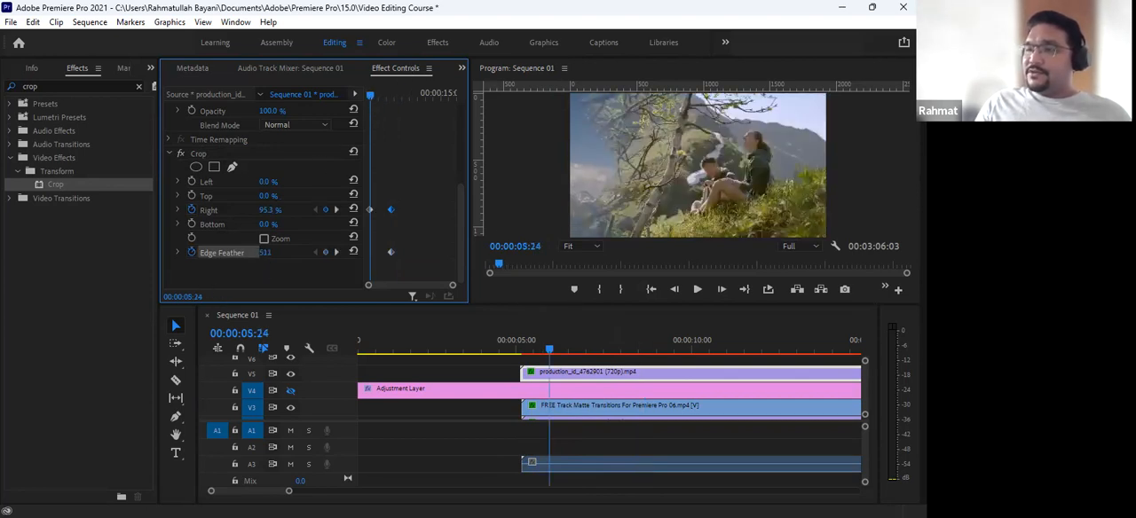
left_click_drag(264, 252, 170, 252)
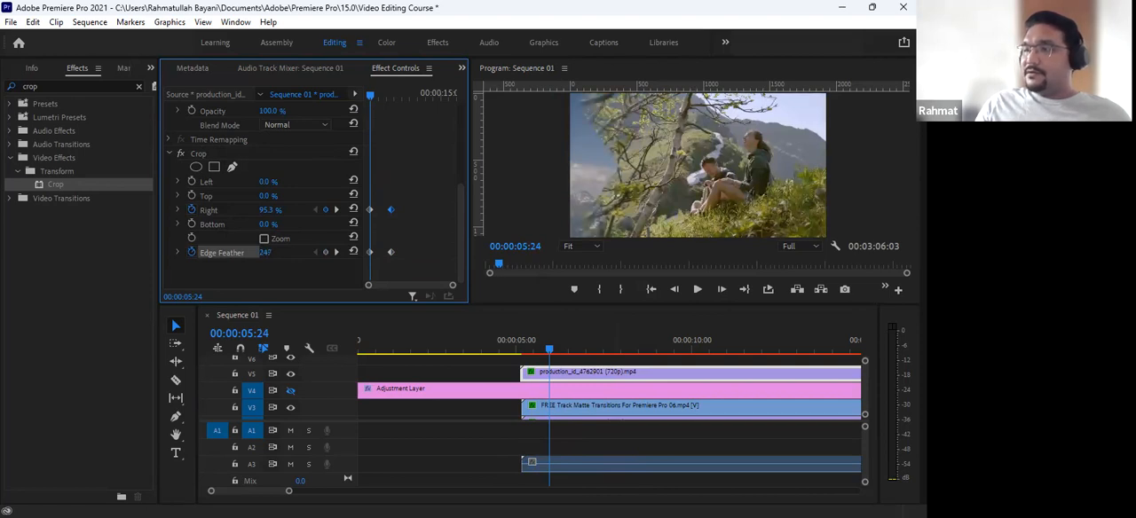
left_click(266, 252)
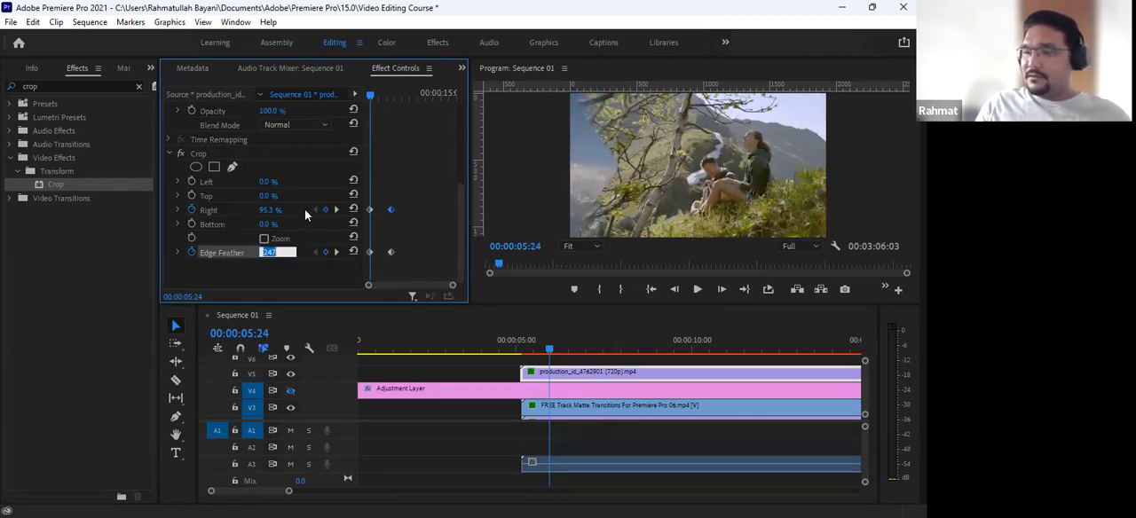
type("0")
key("Return")
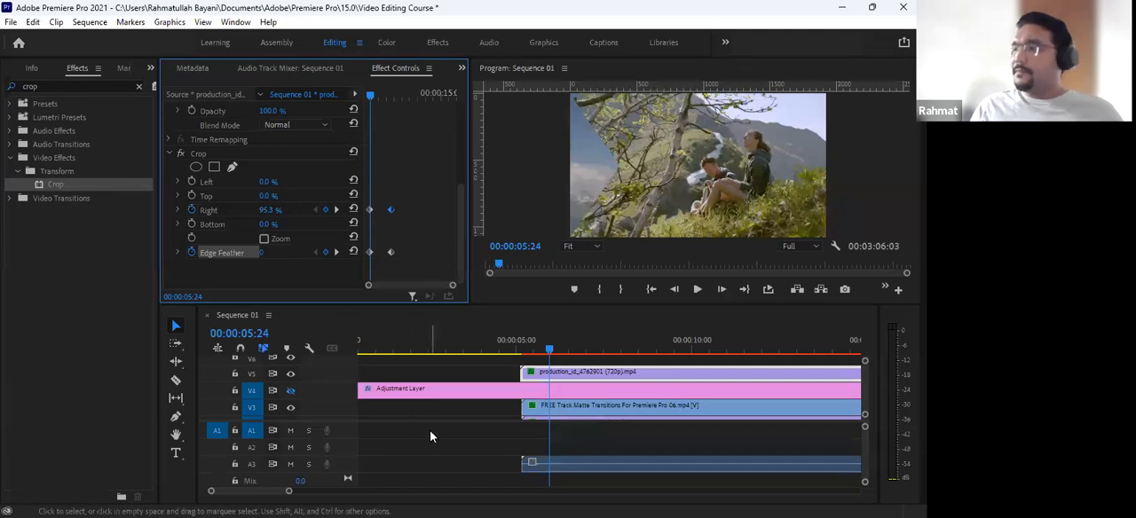
- Play the sequence from 00:00:04:13 and scrub back through it to review the feathered crop wipe
left_click(500, 349)
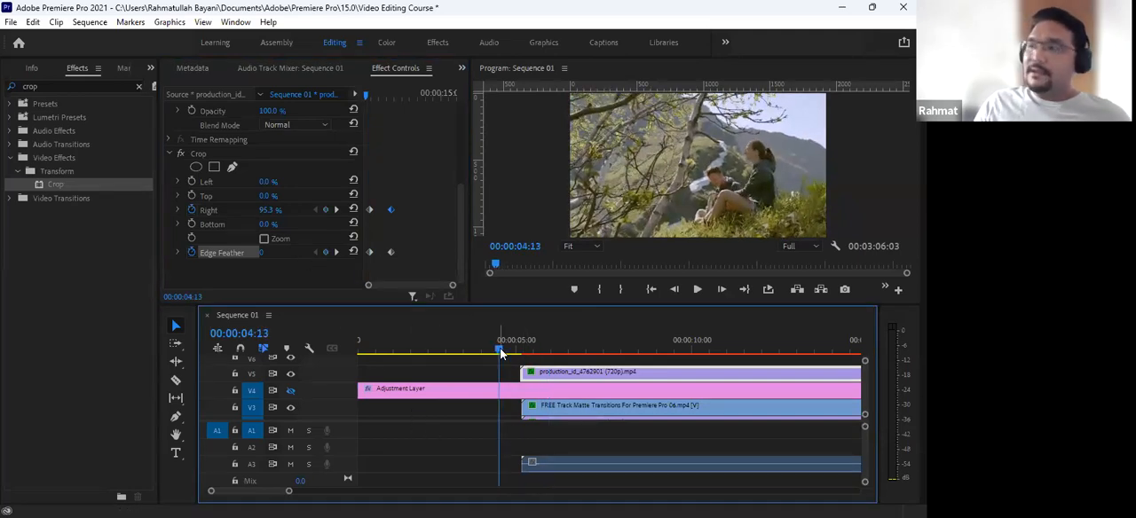
key("space")
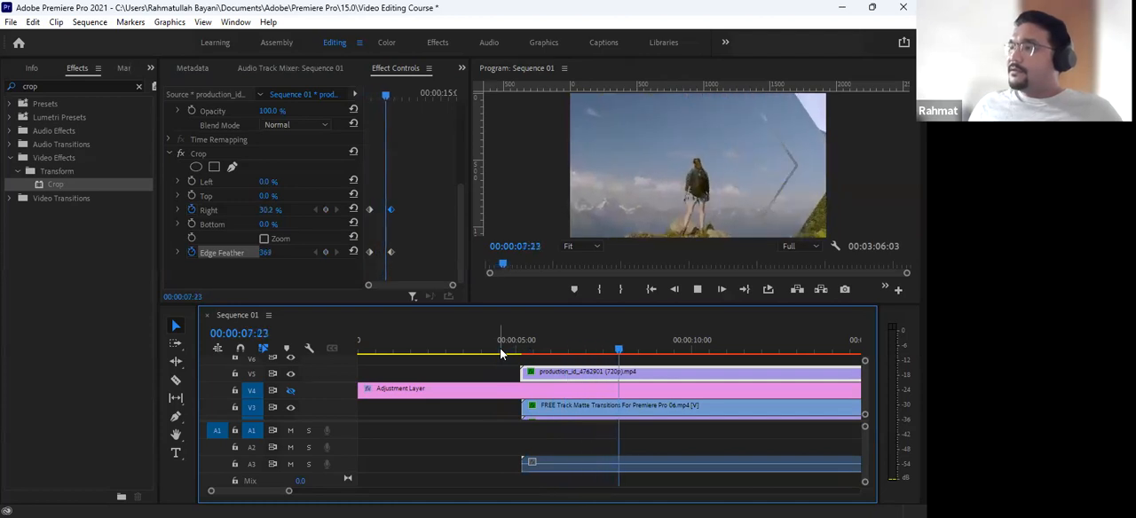
key("space")
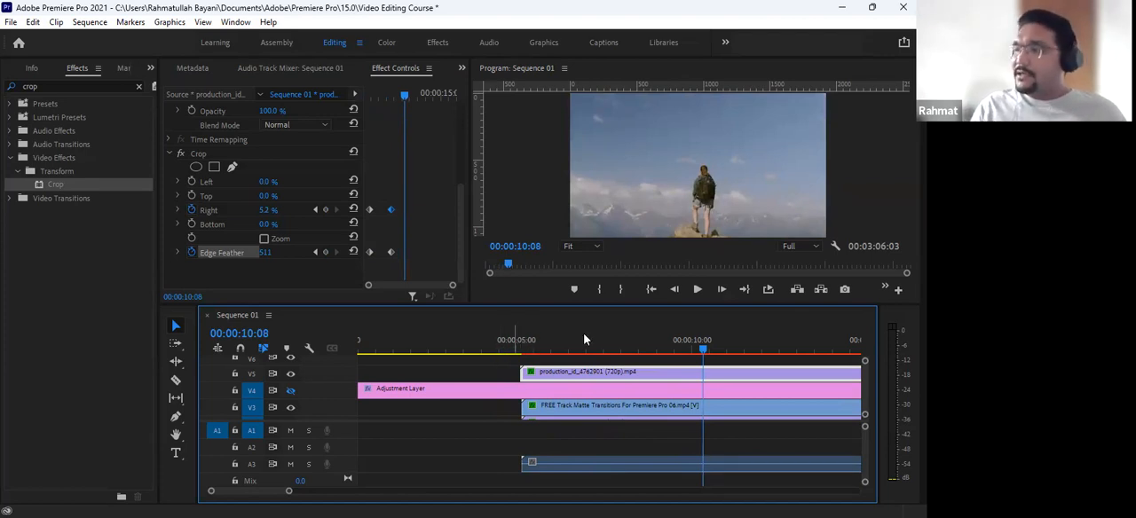
left_click_drag(670, 350, 653, 371)
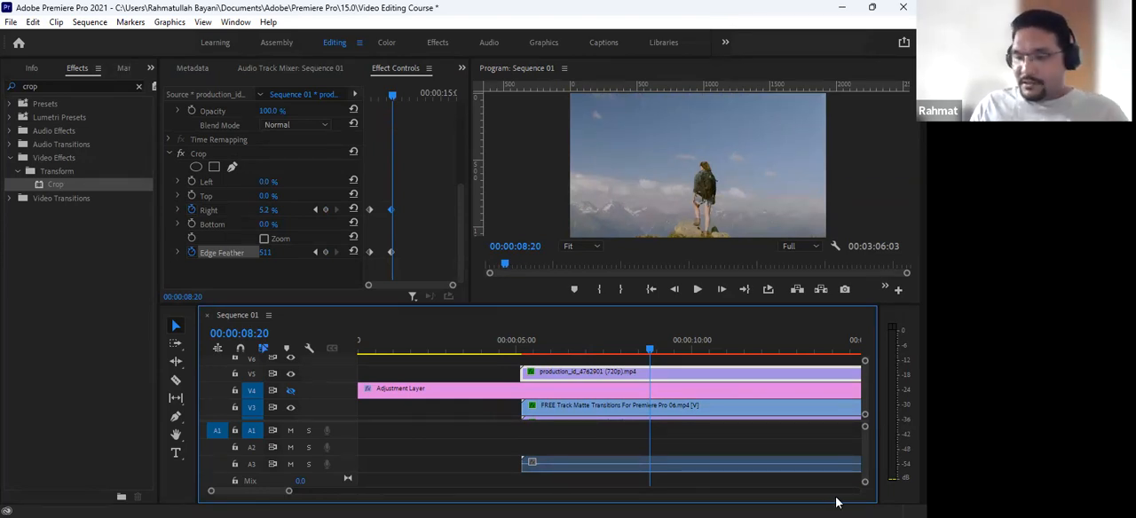
- Delete the cropped duplicate clip from V5 and the FREE Track Matte Transitions clip beneath it on V3
key("minus")
key("minus")
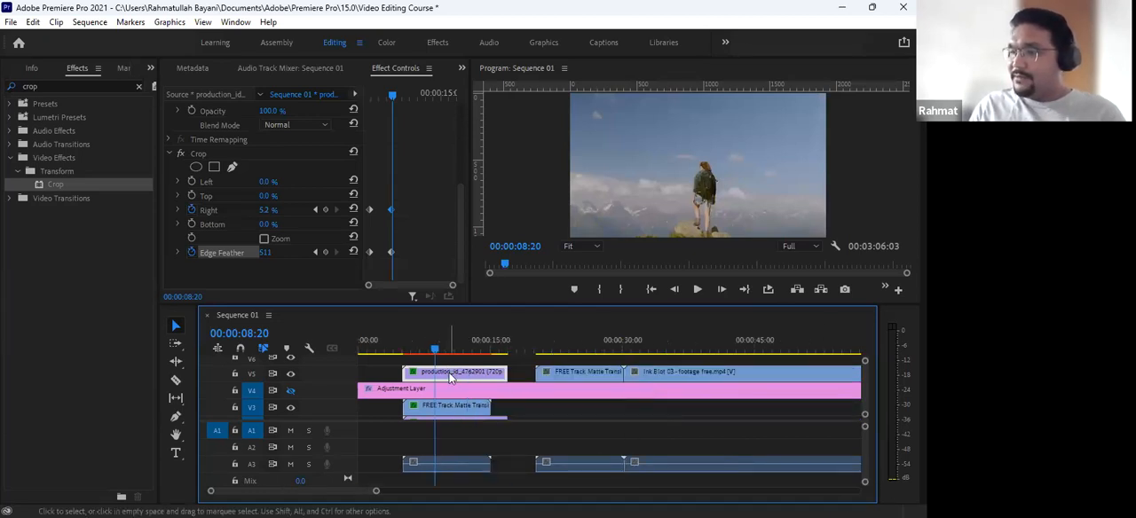
key("Delete")
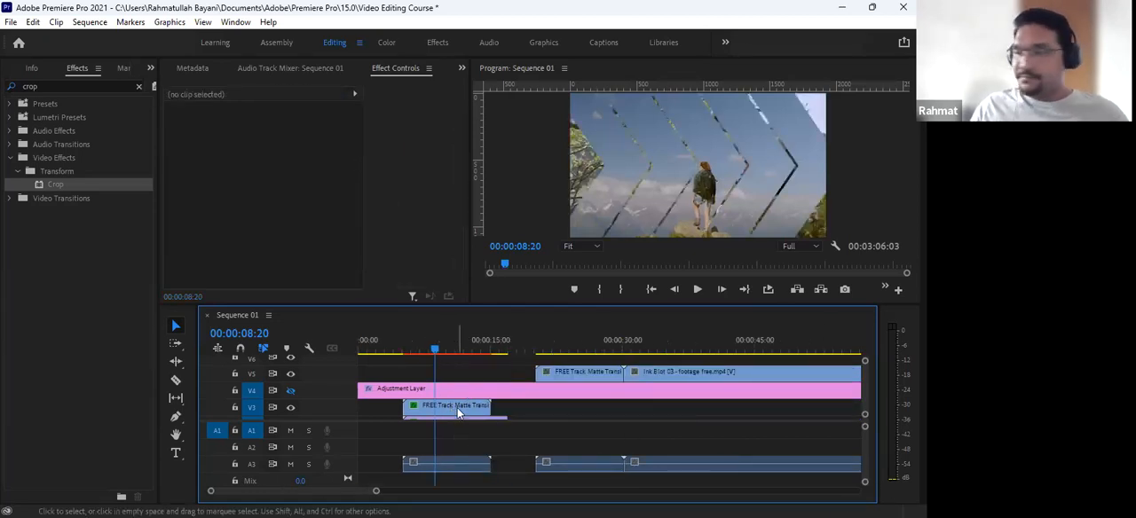
scroll(469, 412, "down", 2)
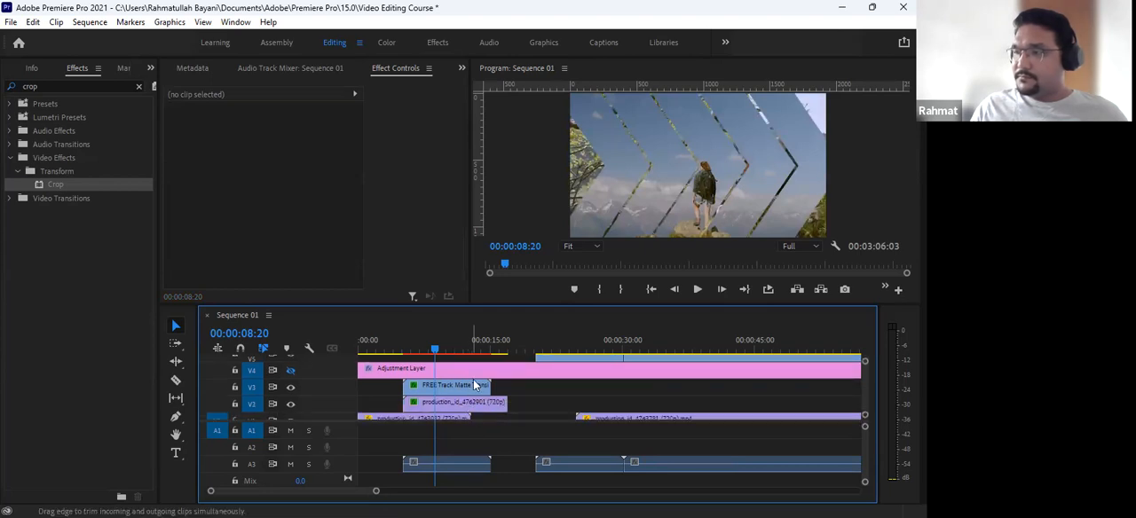
left_click(475, 384)
key("Delete")
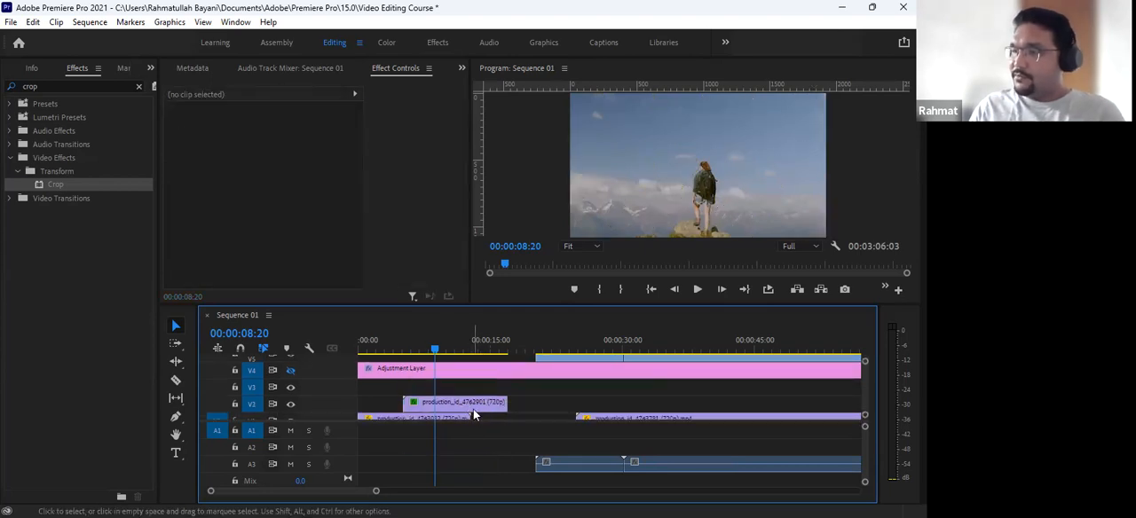
key("ctrl+z")
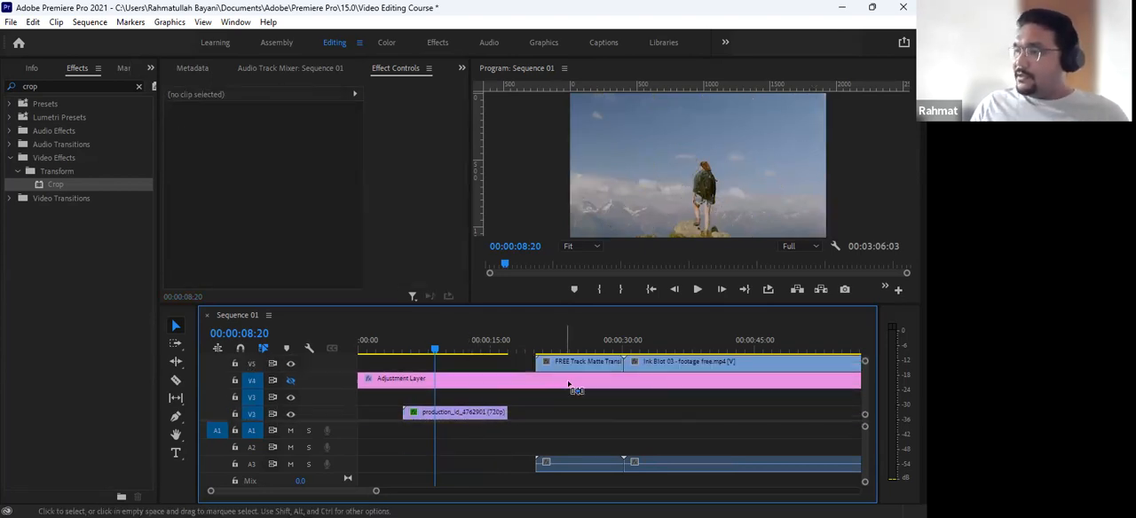
- Move the next FREE Track Matte Transitions clip from V5 to V3, directly above the V2 clip, and go to 00:00:06:20
mouse_move(570, 337)
left_mouse_down()
mouse_move(586, 337)
mouse_move(552, 345)
left_mouse_up()
left_click_drag(541, 342, 453, 399)
scroll(458, 396, "down", 1)
left_click(419, 340)
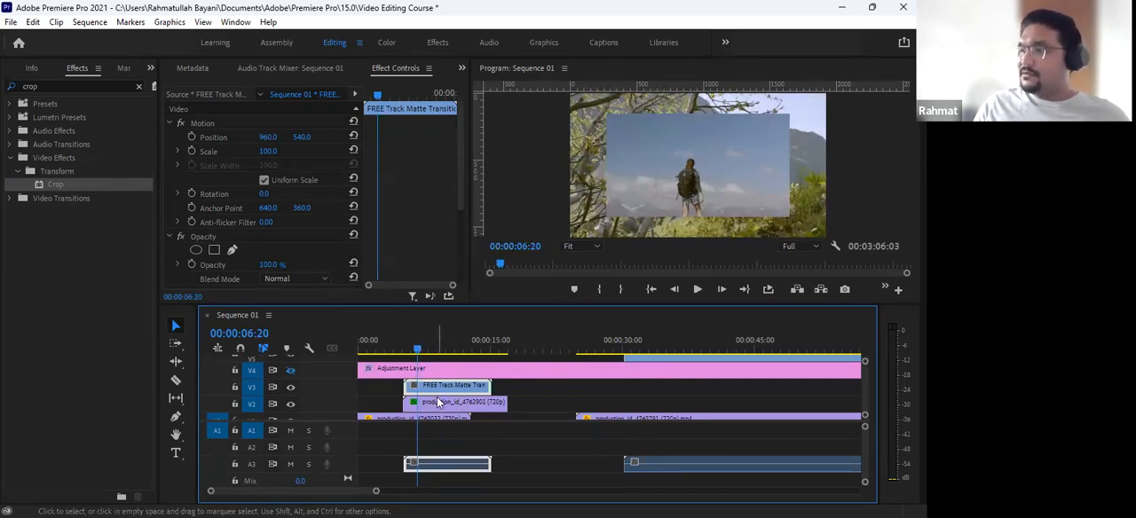
- Toggle V3's output off and on, then inspect the Track Matte Key settings on the V2 clip
left_click(291, 388)
left_click(291, 388)
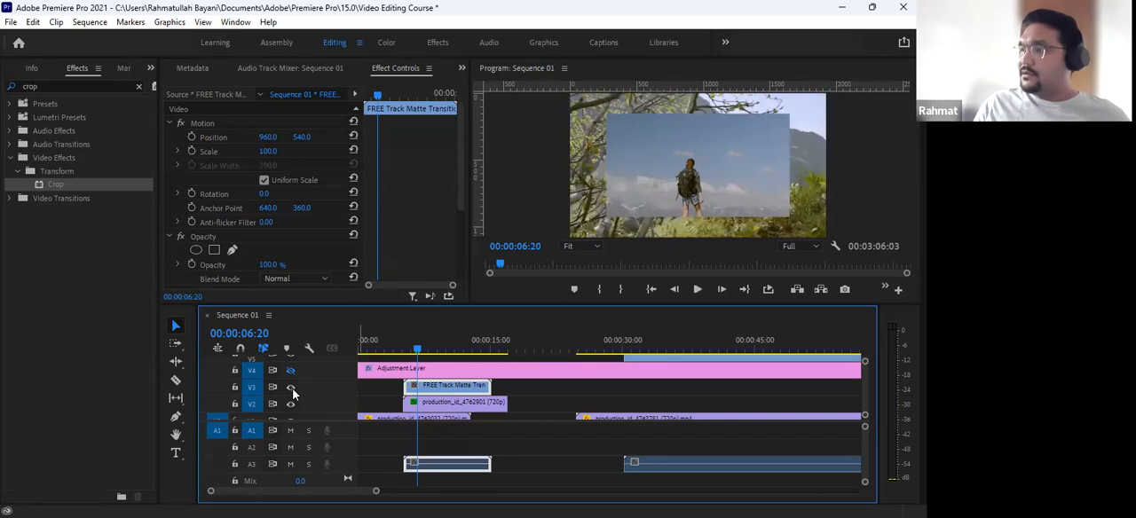
scroll(405, 399, "up", 1)
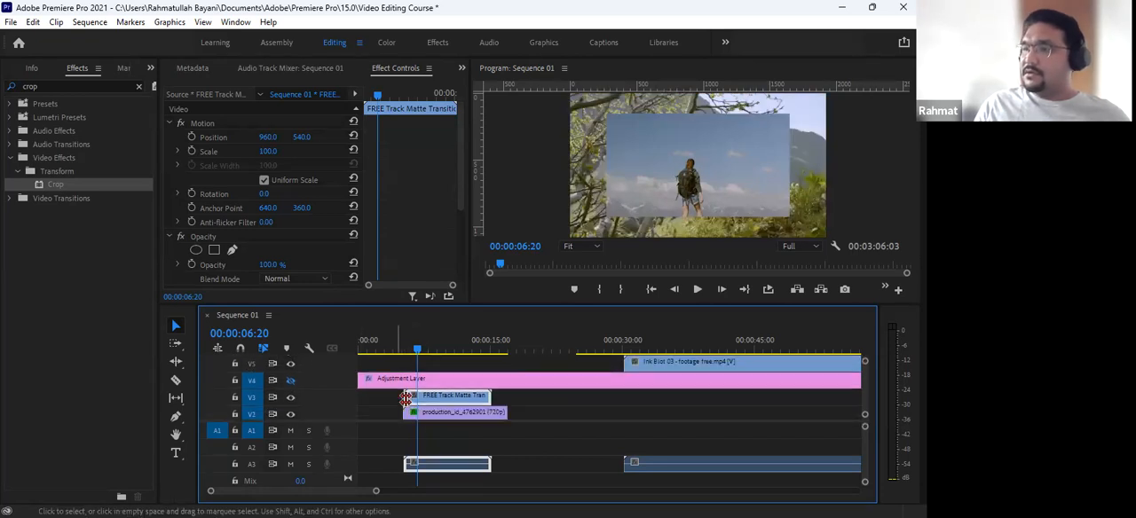
scroll(426, 396, "down", 1)
left_click(438, 393)
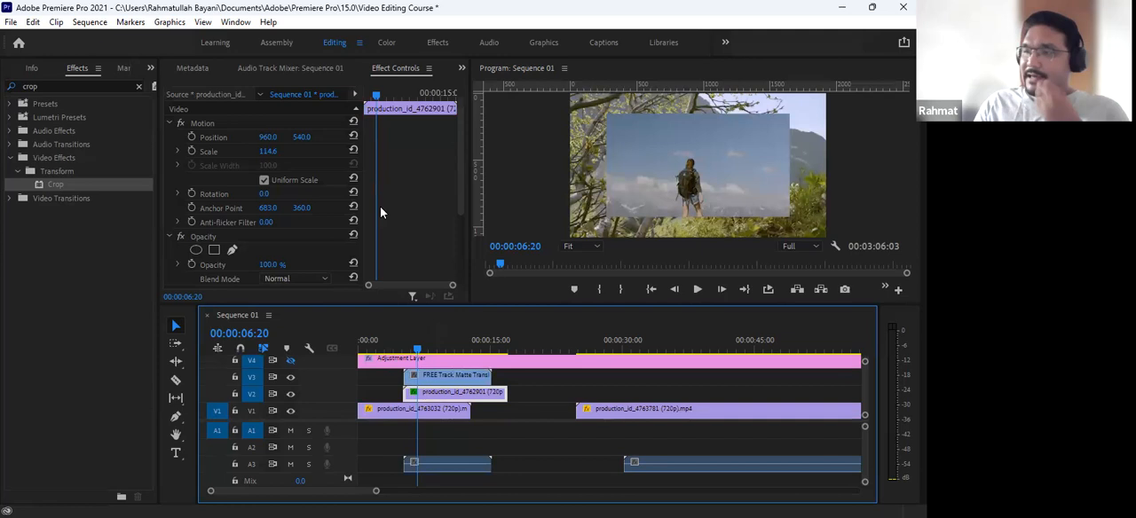
scroll(380, 213, "down", 4)
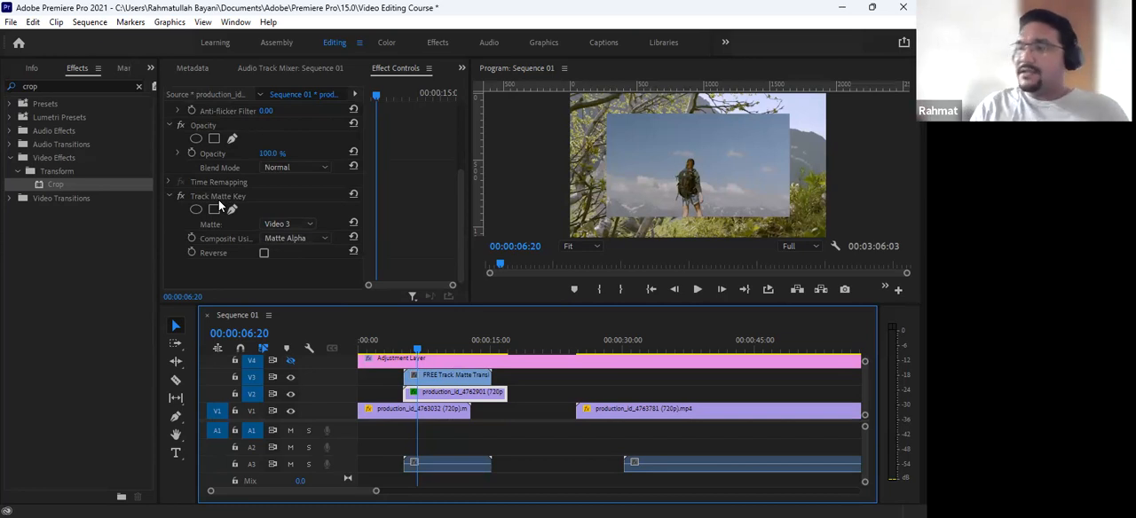
- With V2's output hidden, find the Color Key effect and apply it to the matte clip on V3
left_click(445, 377)
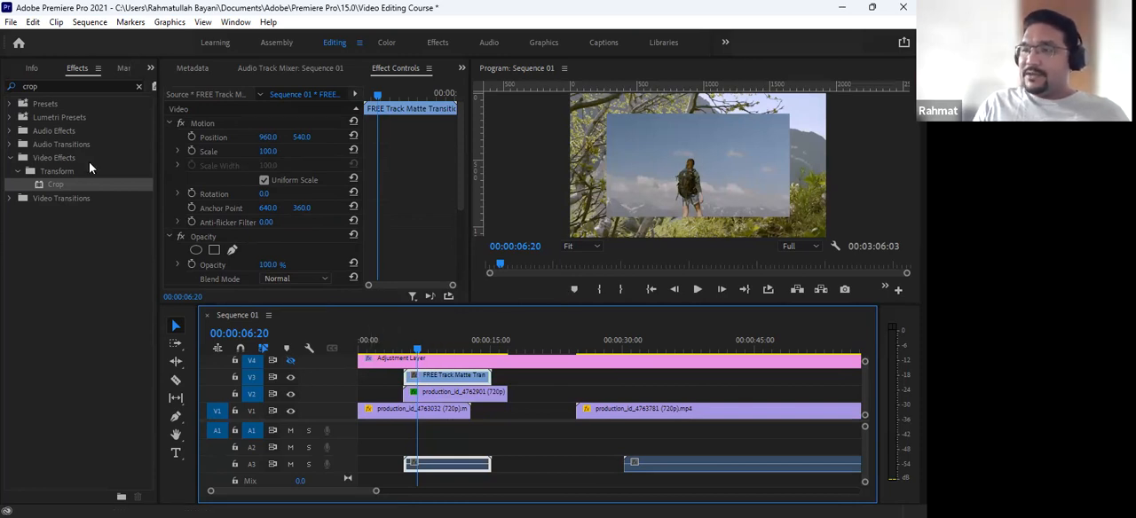
double_click(69, 86)
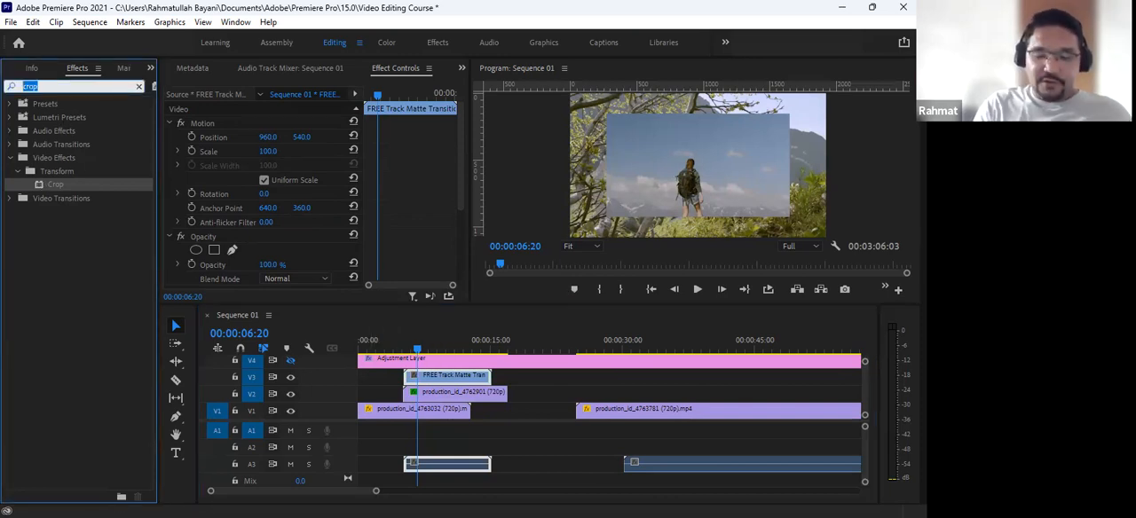
type("colo")
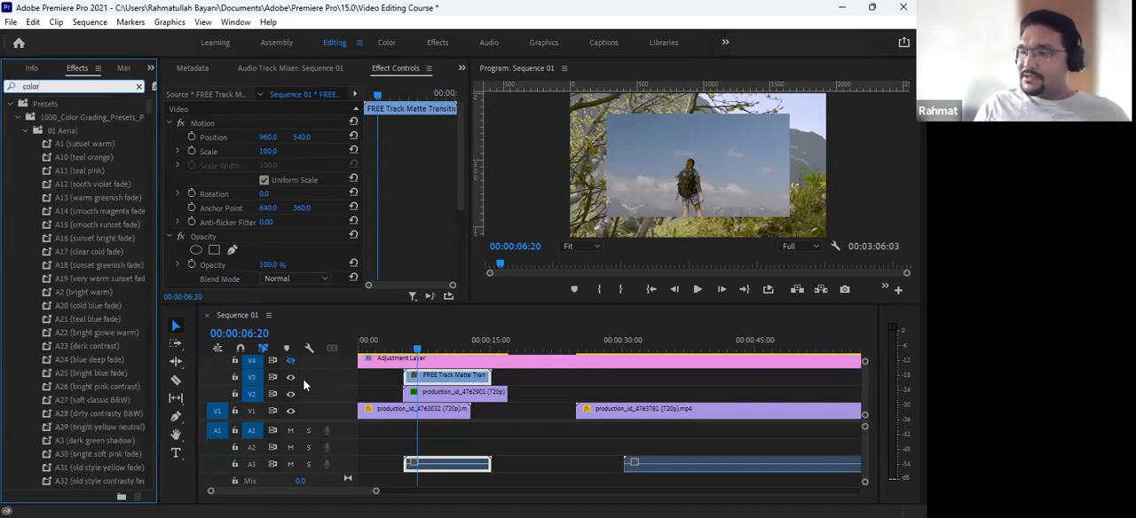
left_click(290, 393)
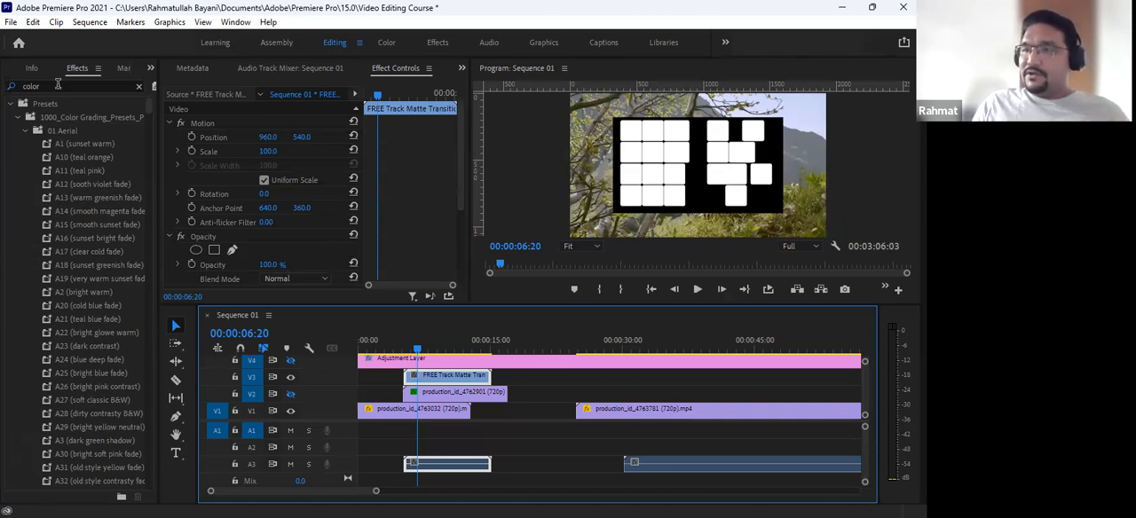
left_click(58, 85)
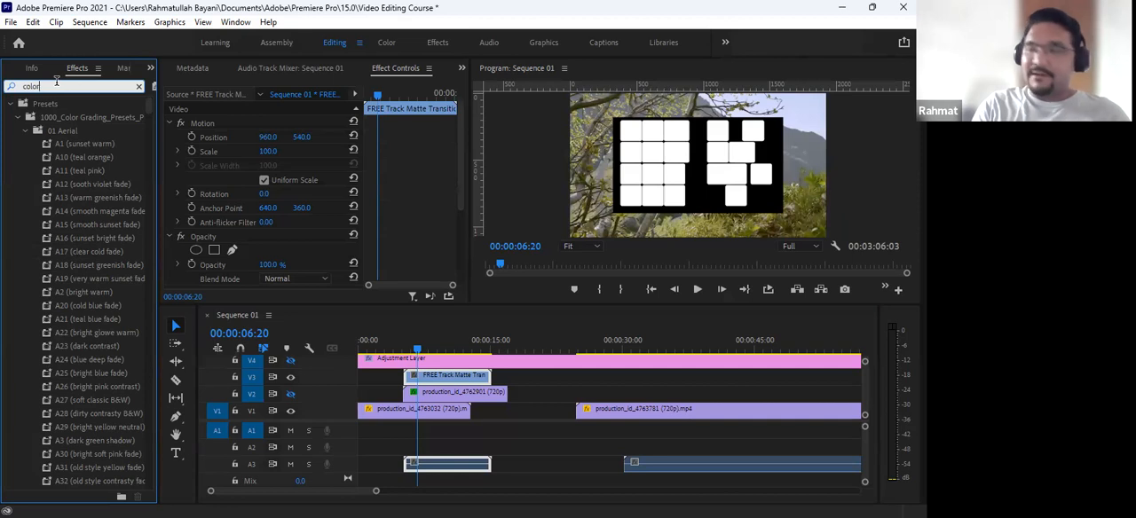
type("key")
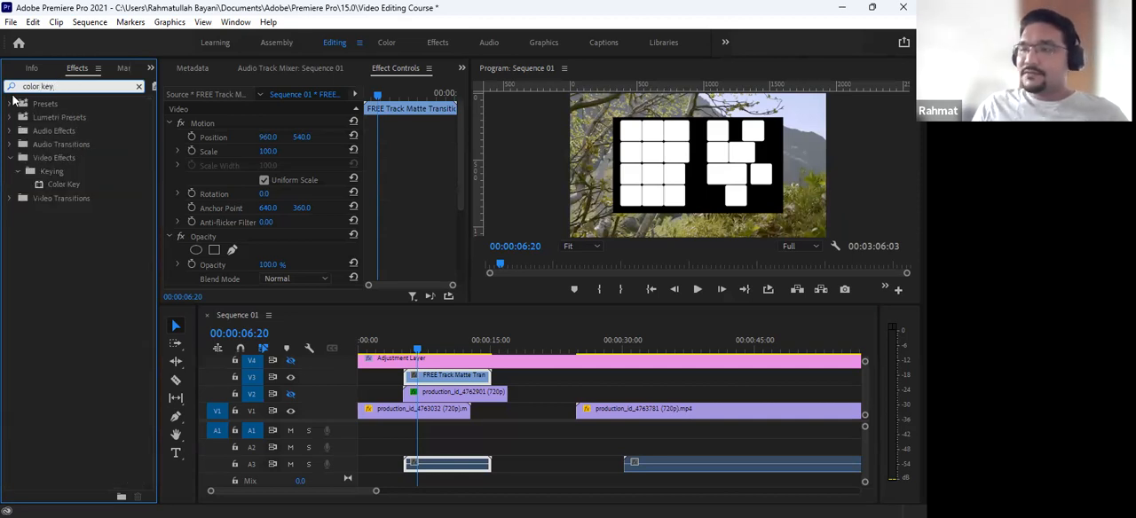
left_click_drag(59, 188, 439, 379)
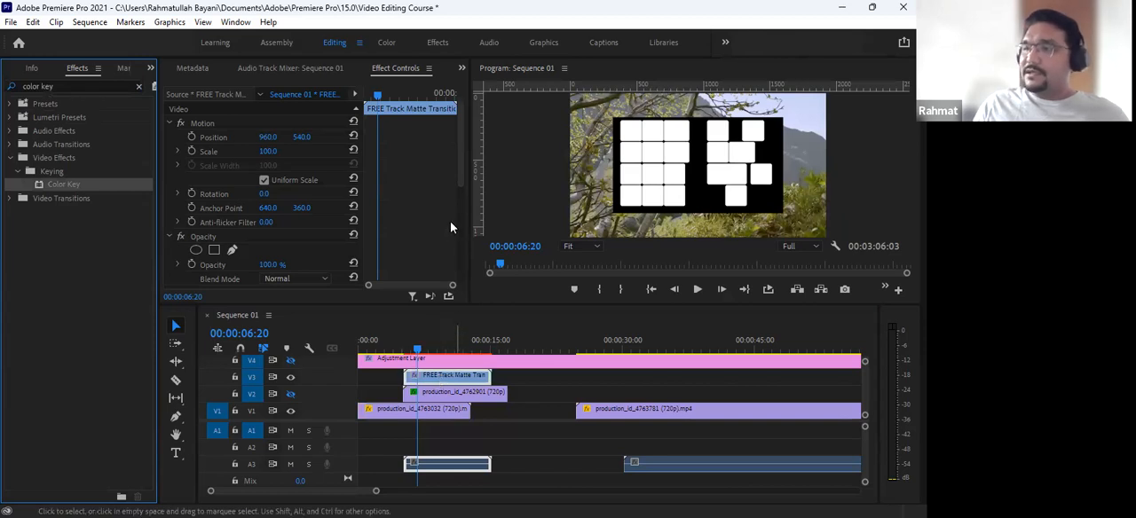
- Sample the matte's black background in the preview as the Color Key's Key Color
scroll(416, 236, "down", 3)
left_click(282, 240)
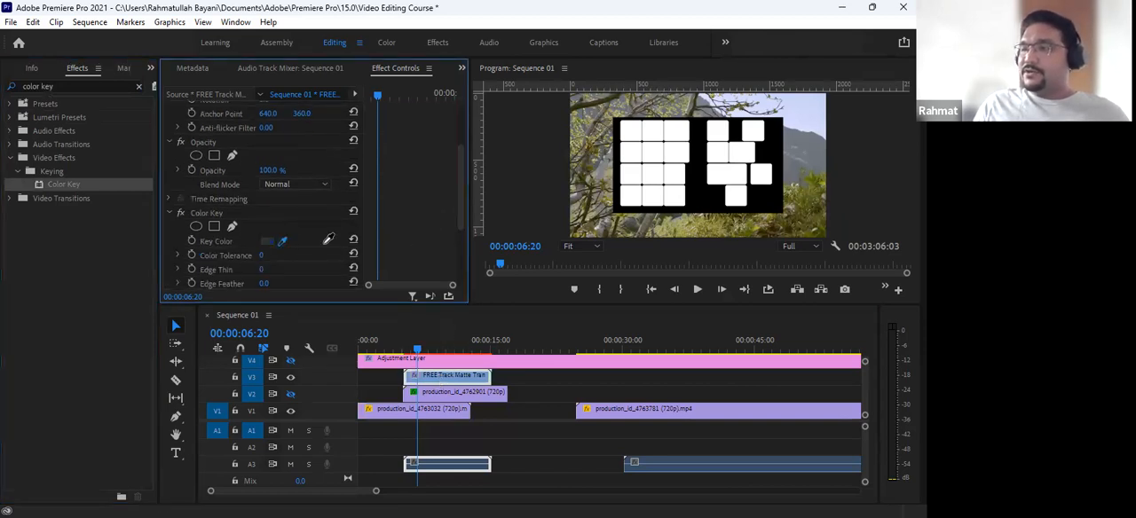
left_click(695, 175)
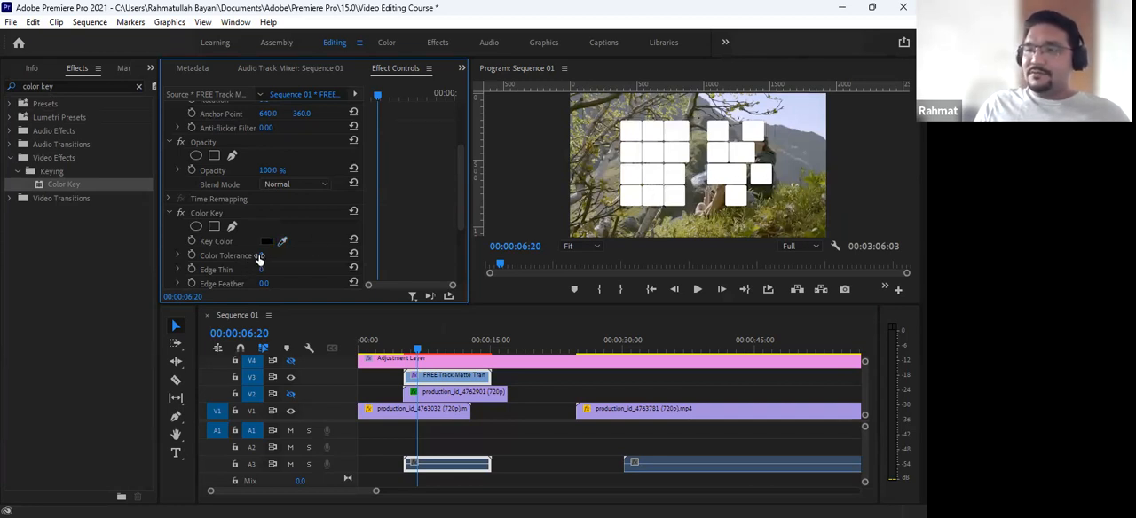
- Set the Color Key's Color Tolerance to 113, then show V2 again and scrub to 00:00:10:06 to check the transition
left_click_drag(262, 255, 310, 255)
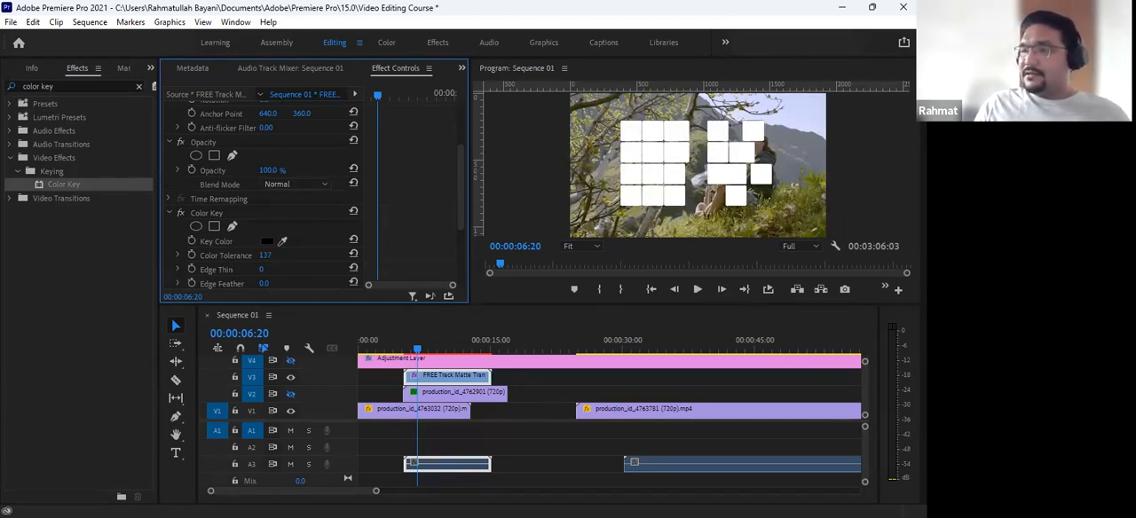
left_click(270, 254)
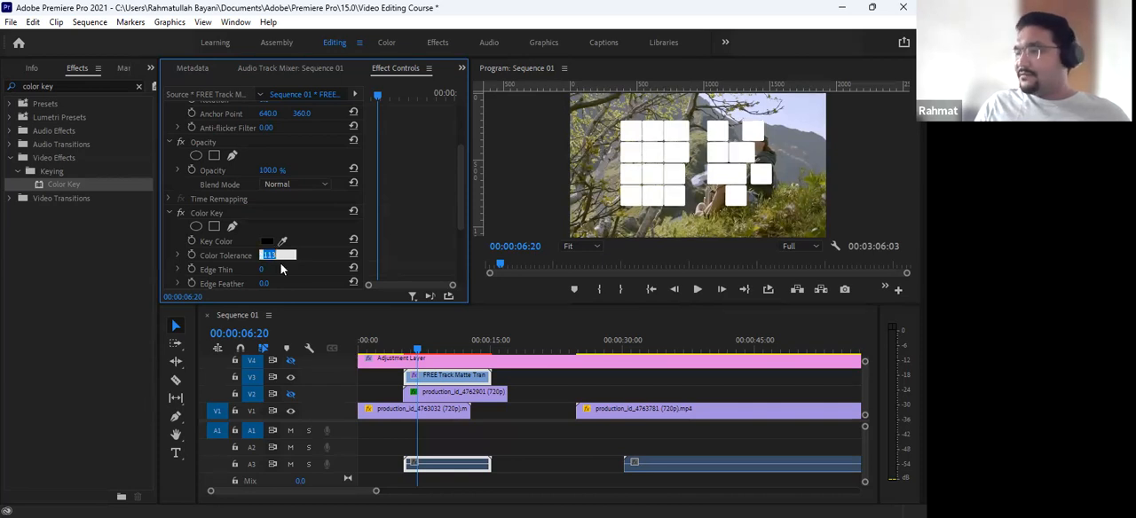
left_click(311, 257)
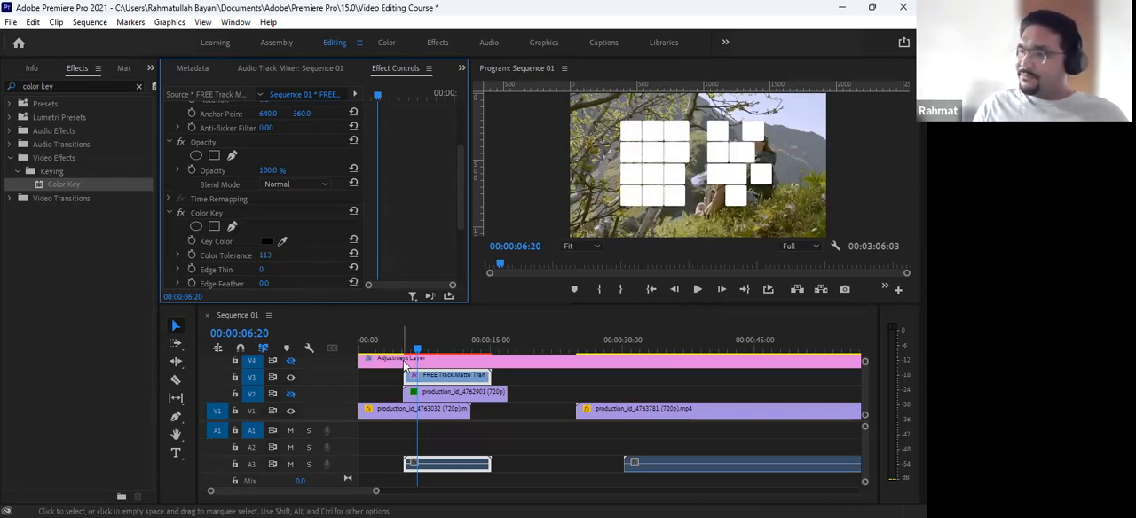
left_click(291, 394)
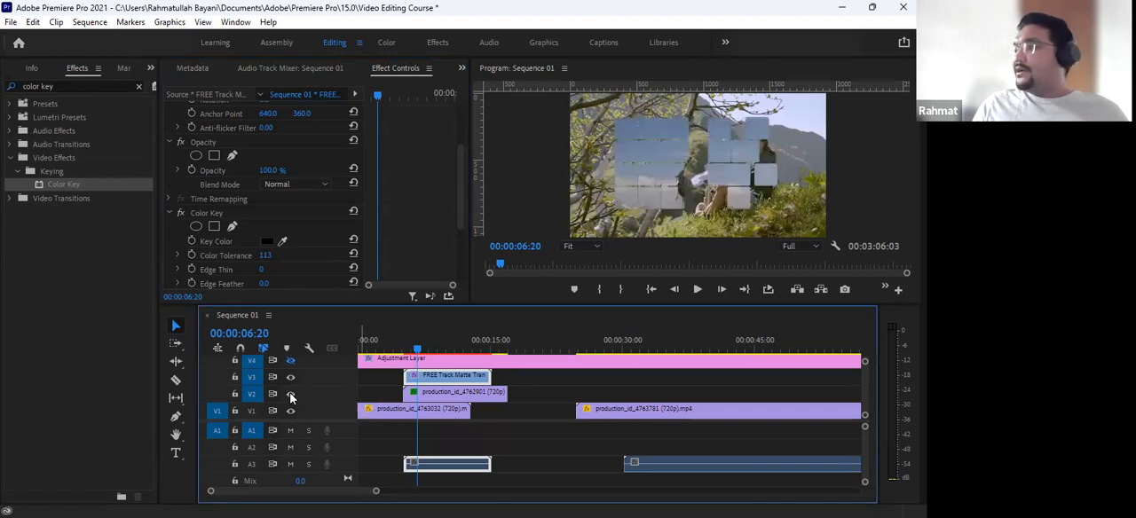
left_click_drag(417, 353, 447, 361)
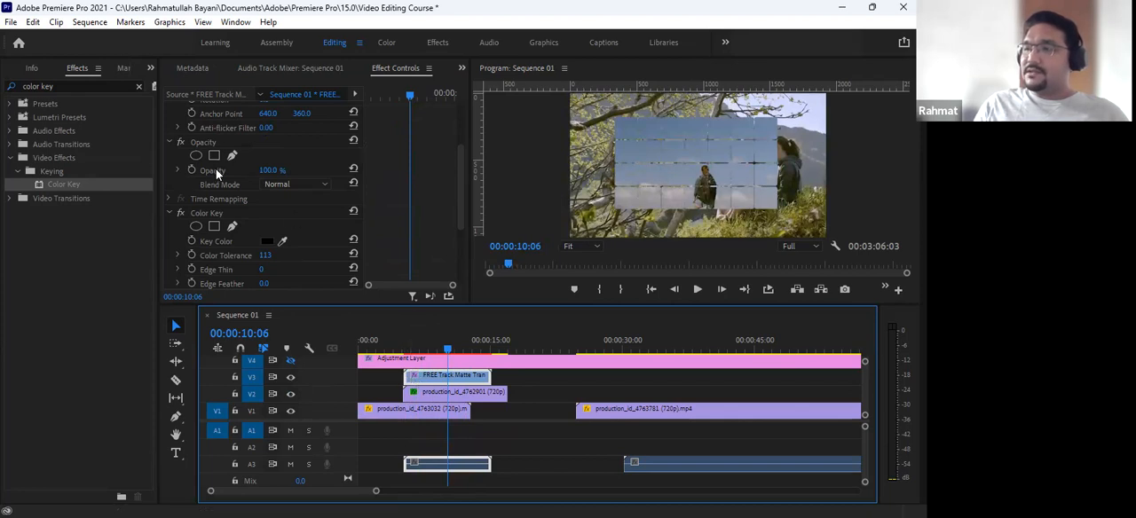
- Scale the matte clip on V3 up to 163.2 and set its vertical position to 549 so it fills the frame
scroll(215, 168, "up", 3)
left_click(208, 122)
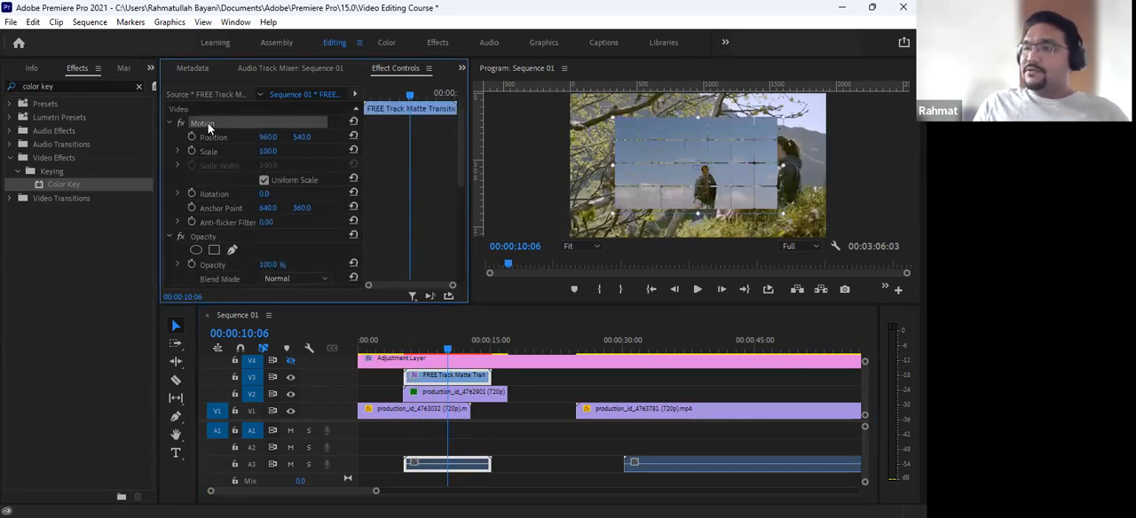
left_click(601, 169)
key("ctrl+z")
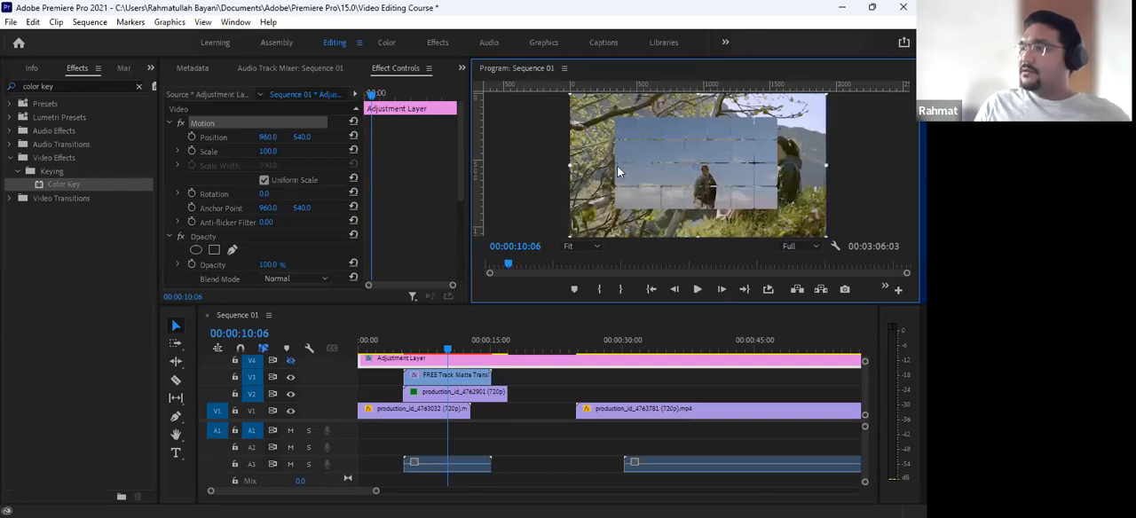
left_click(452, 377)
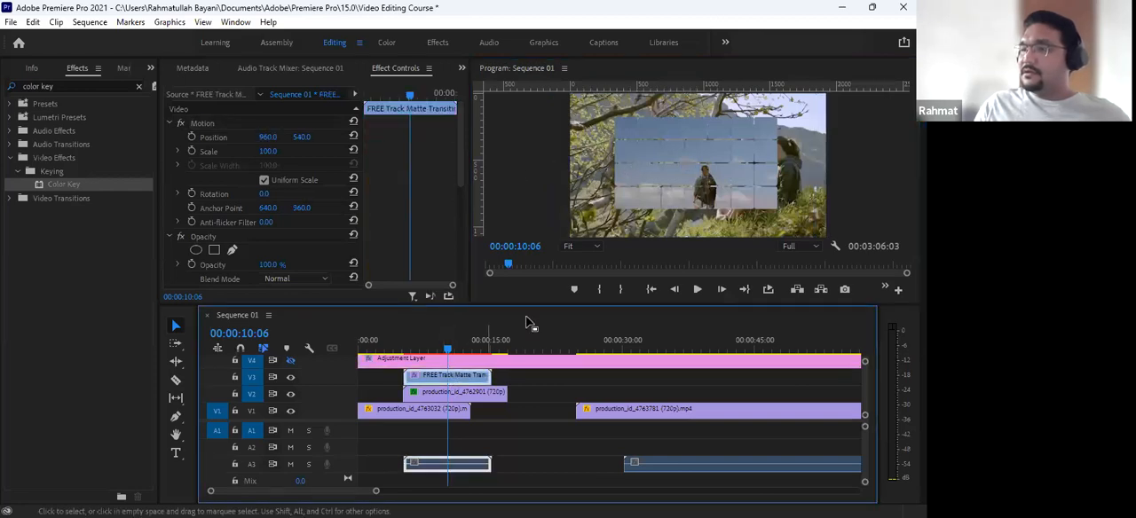
left_click(213, 122)
left_click(612, 167)
left_click_drag(612, 166, 558, 172)
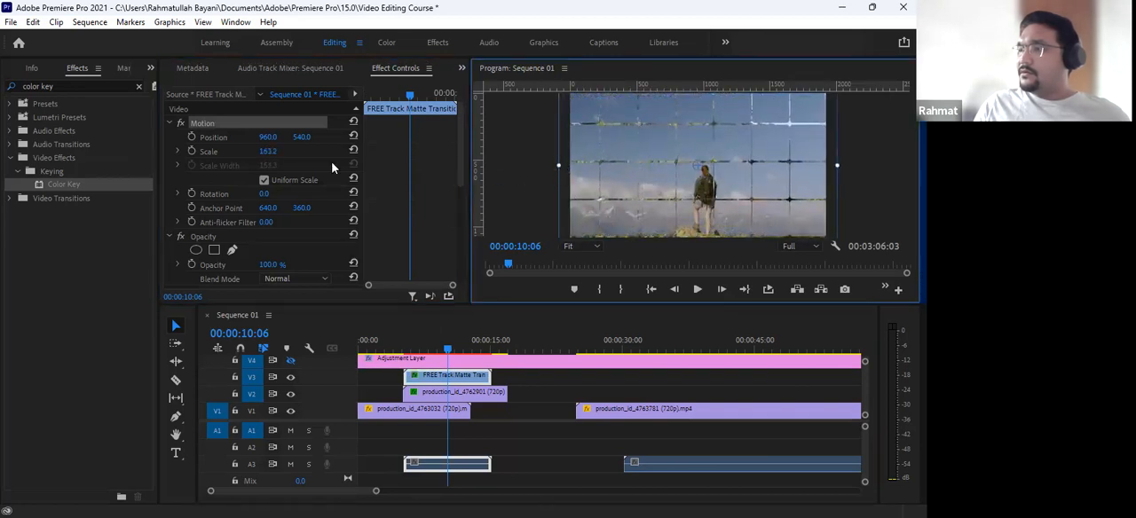
left_click_drag(305, 139, 313, 138)
- Play back the enlarged matte transition through to 00:00:16:00 to check how the V2 clip is revealed
left_click_drag(401, 345, 387, 349)
key("space")
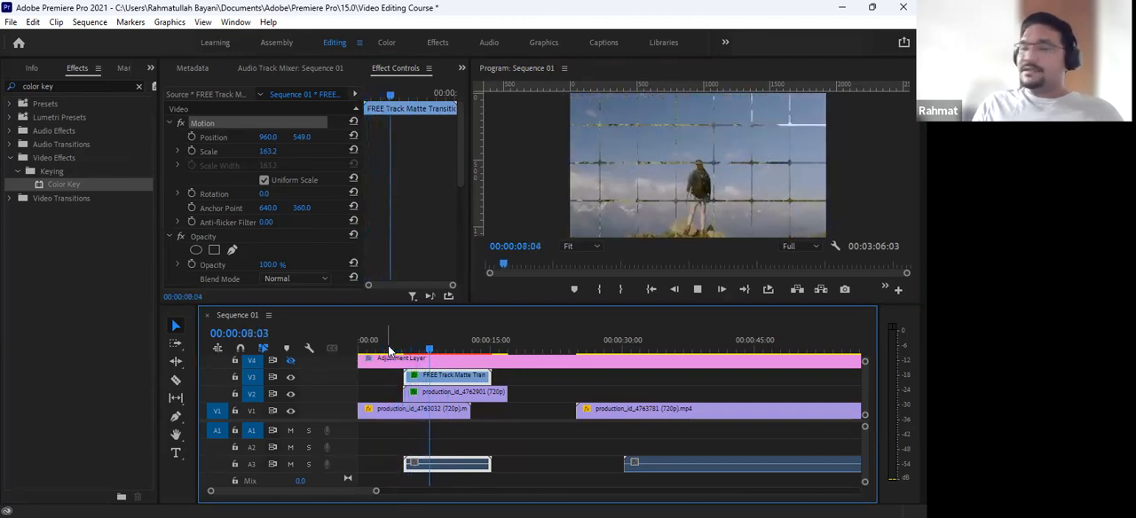
key("space")
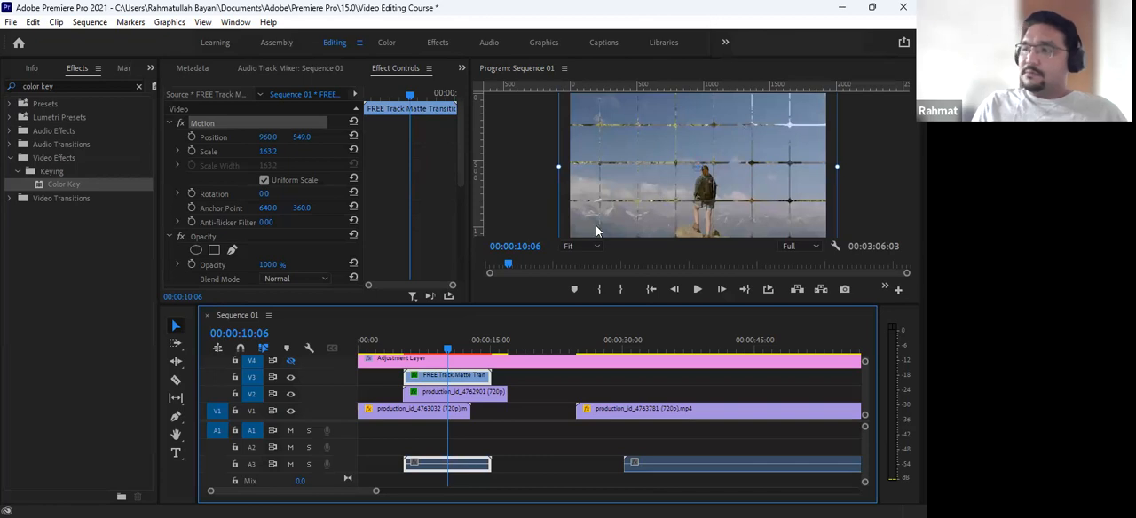
key("space")
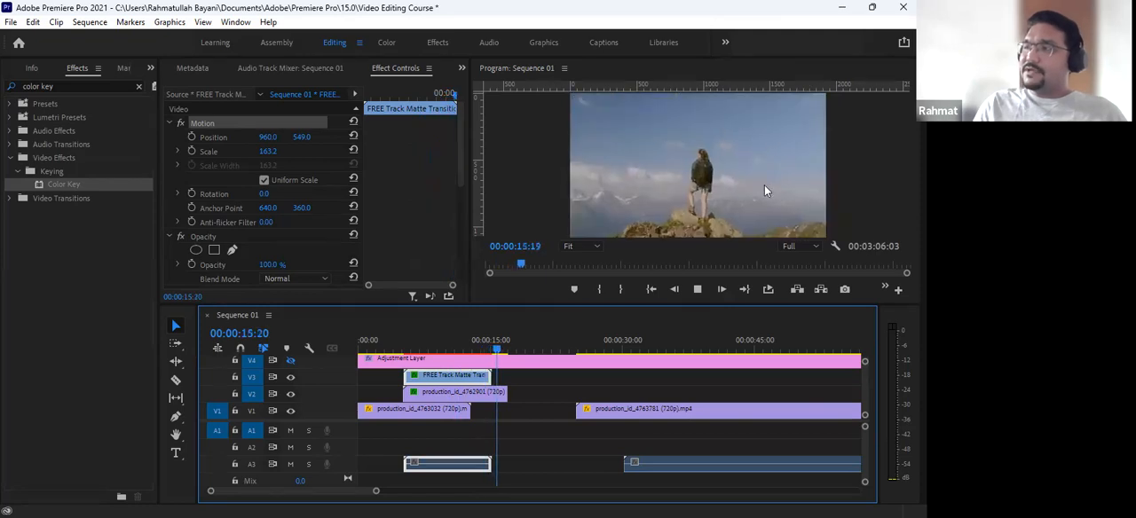
key("space")
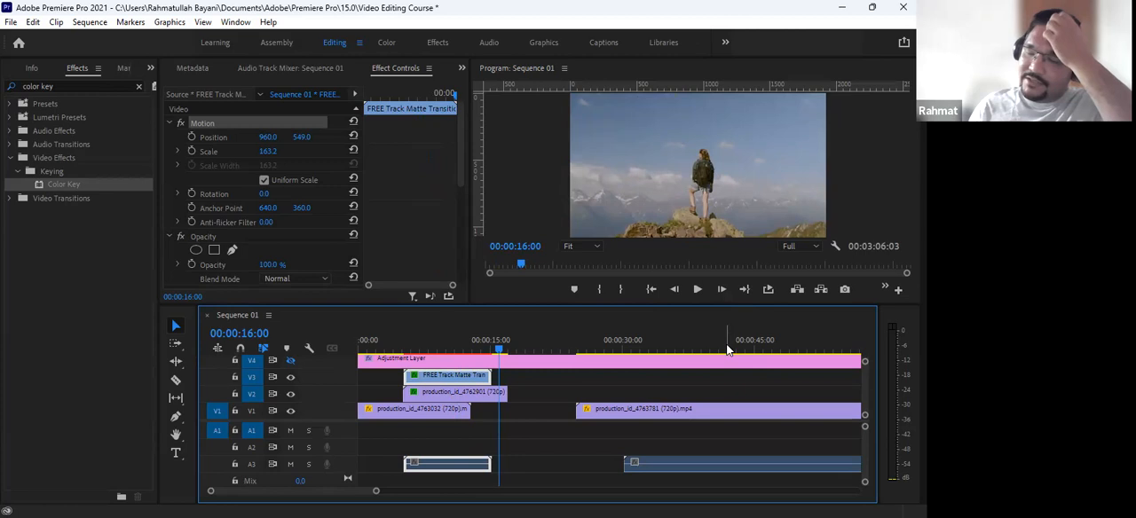
- Delete the matte clip from V3 and move the Ink Blot 03 footage clip down from V5 to the start of V3
left_click(463, 378)
key("Delete")
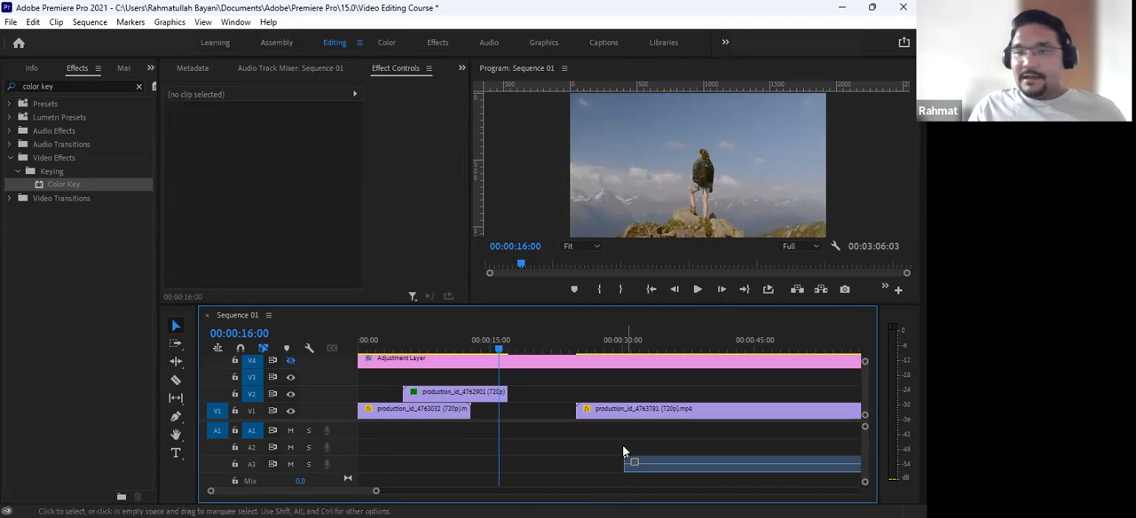
key("minus")
key("minus")
scroll(484, 356, "up", 2)
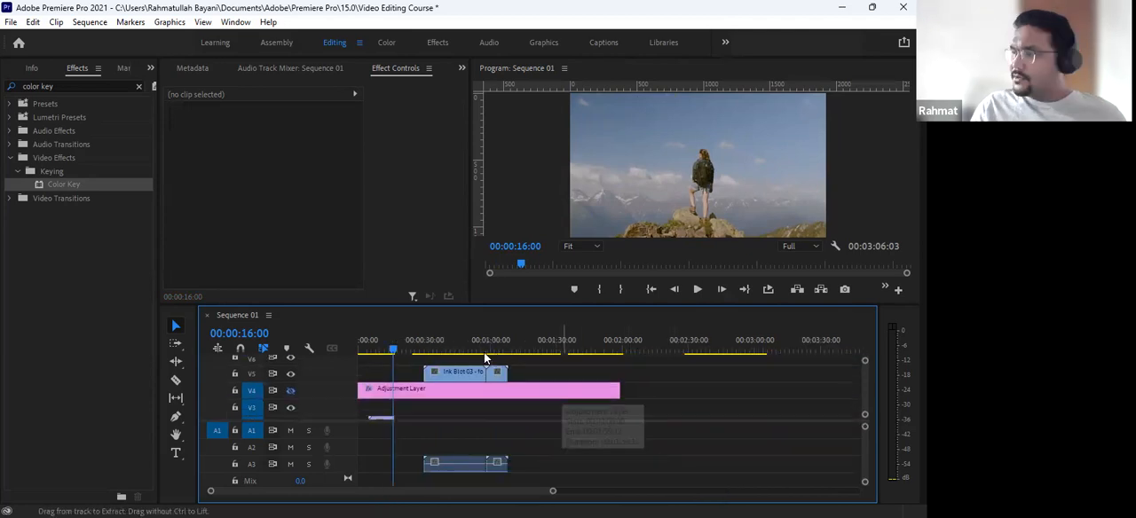
mouse_move(441, 348)
left_mouse_down()
mouse_move(514, 357)
mouse_move(393, 410)
left_mouse_up()
- Hide V2's output and play the ink blot footage over the V1 clip
left_click(378, 339)
key("equal")
key("equal")
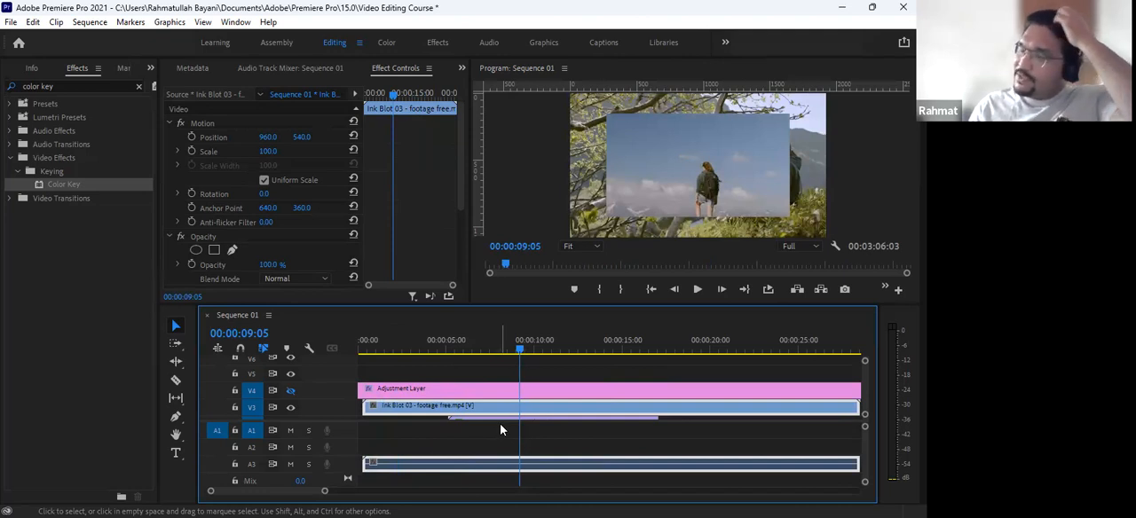
scroll(461, 396, "down", 2)
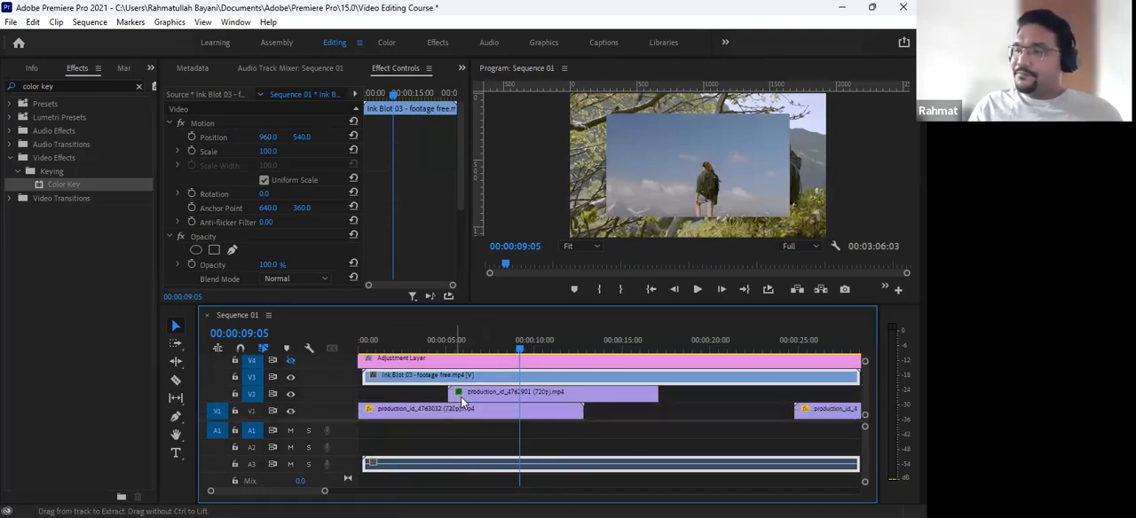
left_click(470, 400)
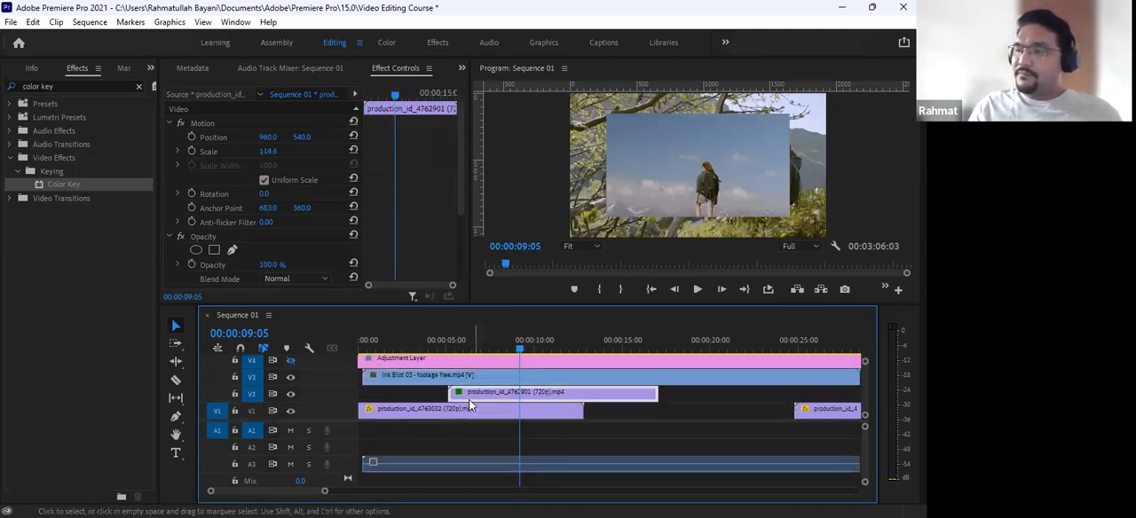
left_click(290, 394)
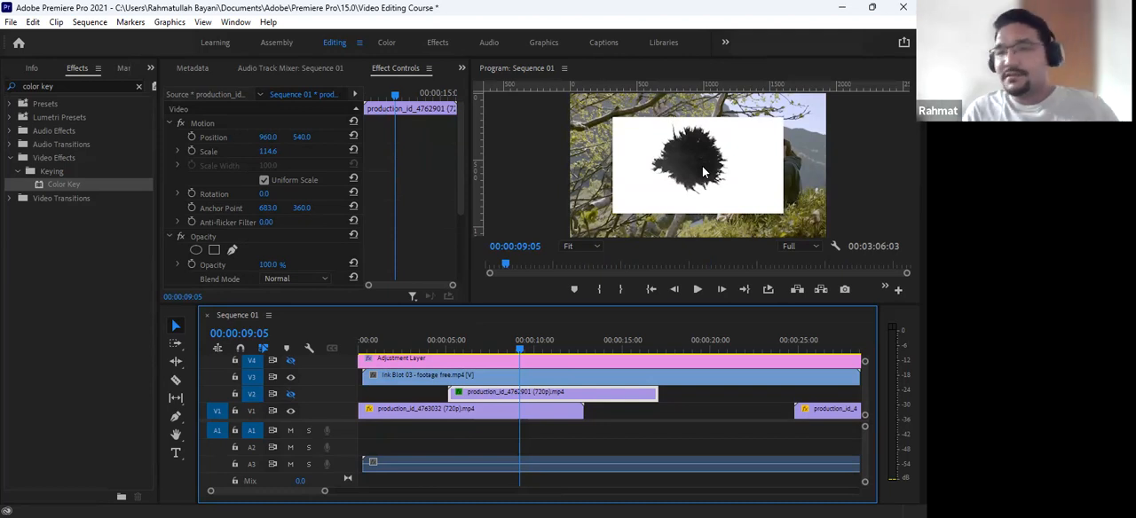
left_click(433, 344)
key("space")
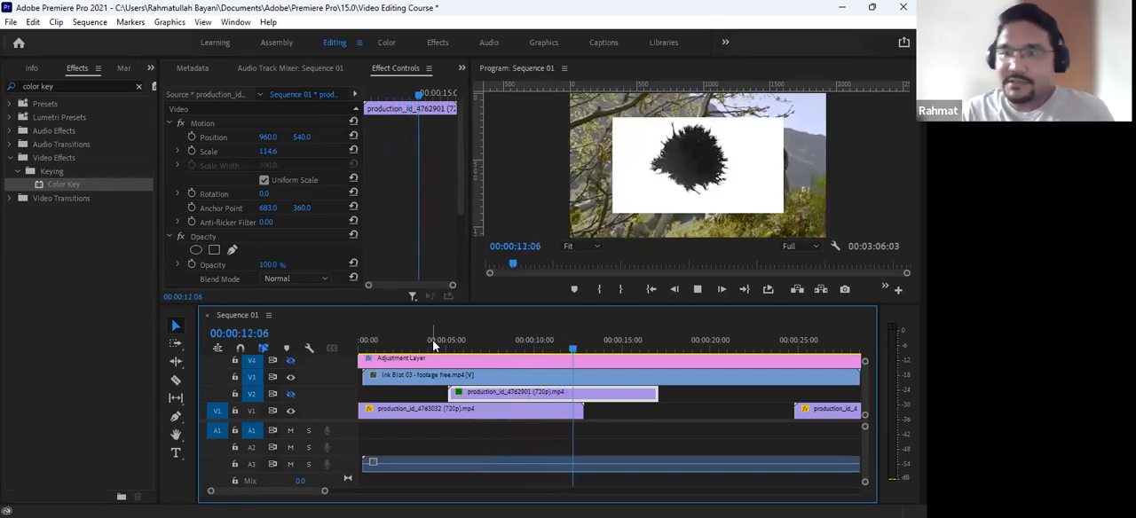
- Set the Ink Blot 03 clip's Scale to 150 so it fills the frame
left_click(574, 376)
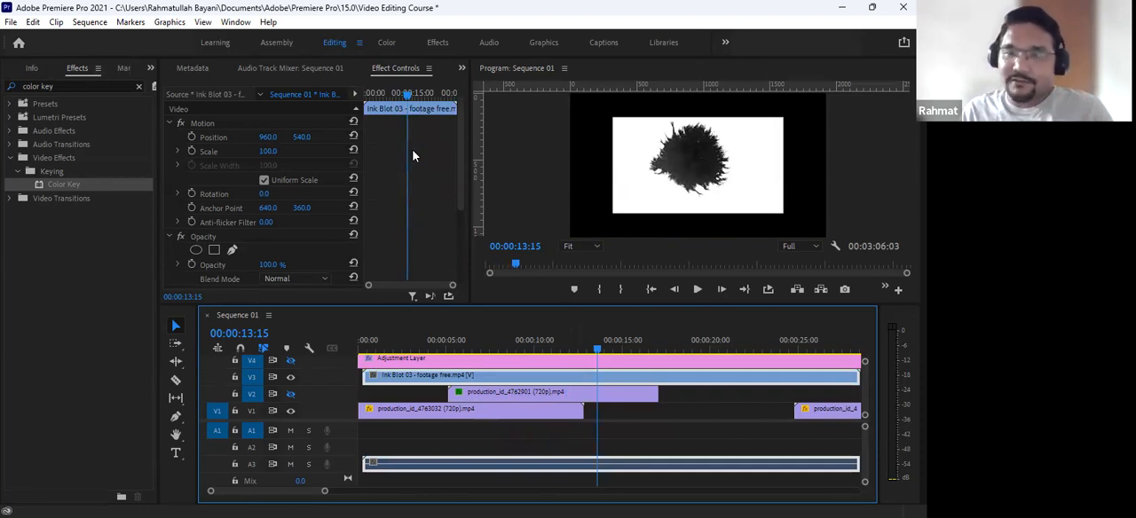
left_click(268, 151)
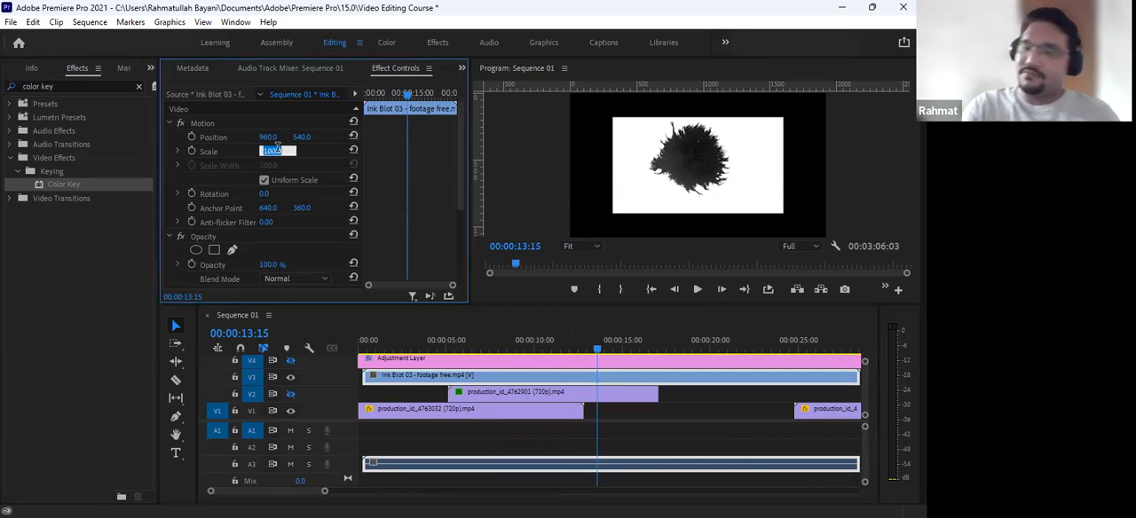
type("1565")
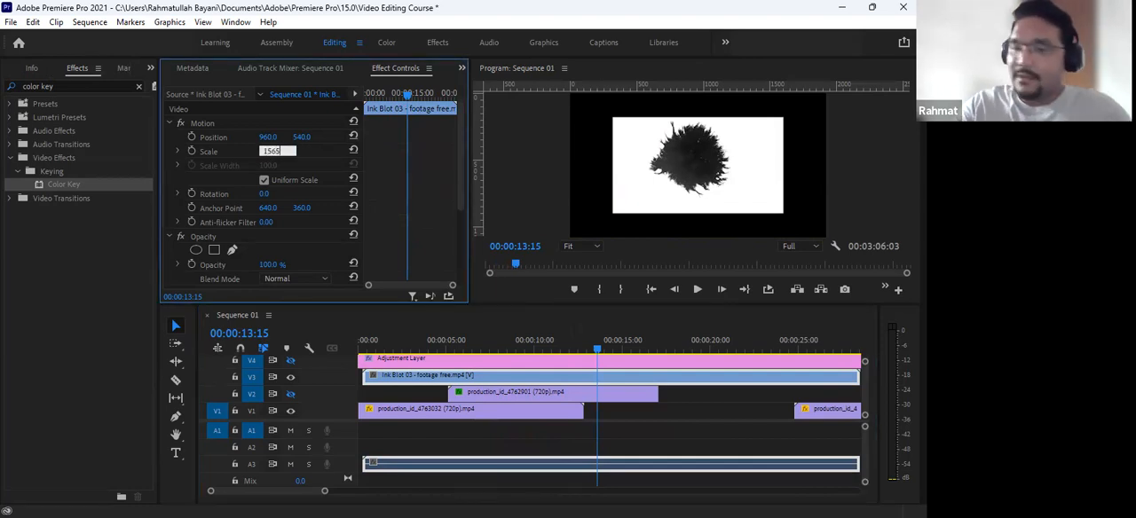
key("Return")
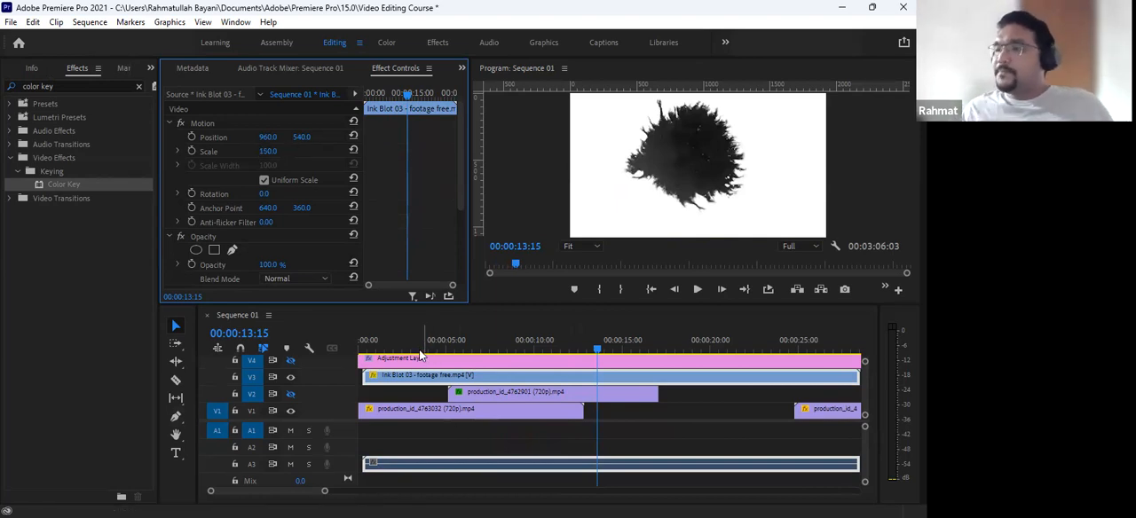
- Scrub the Ink Blot 03 clip from its start to 00:00:06:15 to examine how quickly the ink spreads
left_click(405, 378)
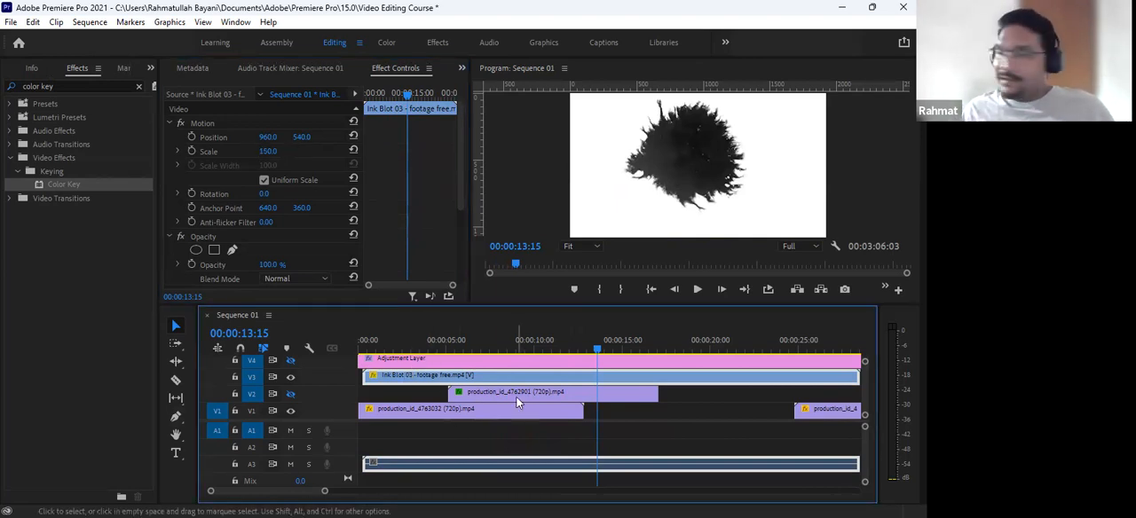
key("minus")
key("minus")
left_click(403, 346)
left_click(370, 346)
left_click(364, 351)
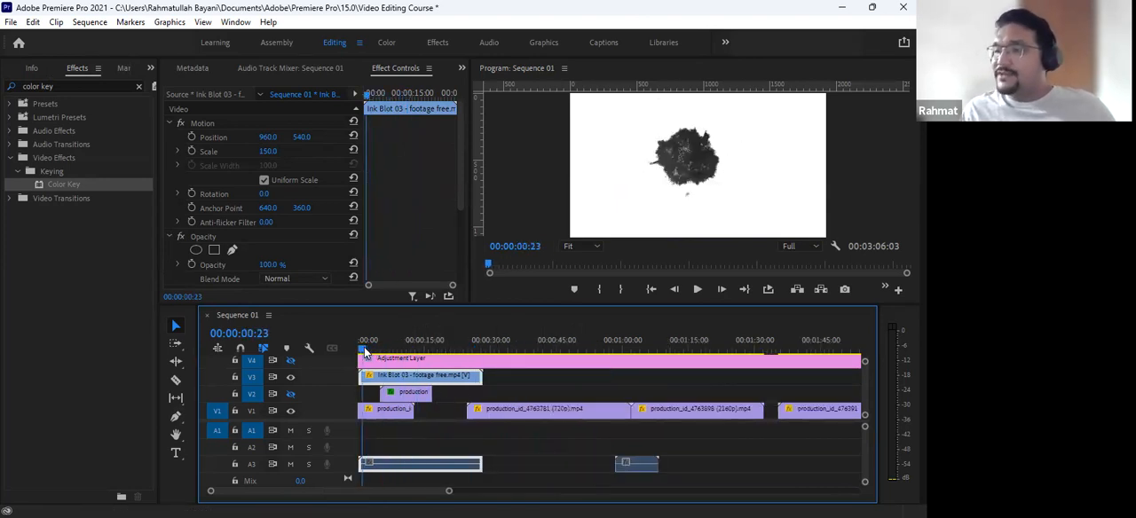
mouse_move(365, 351)
left_mouse_down()
mouse_move(515, 383)
mouse_move(388, 407)
left_mouse_up()
key("=")
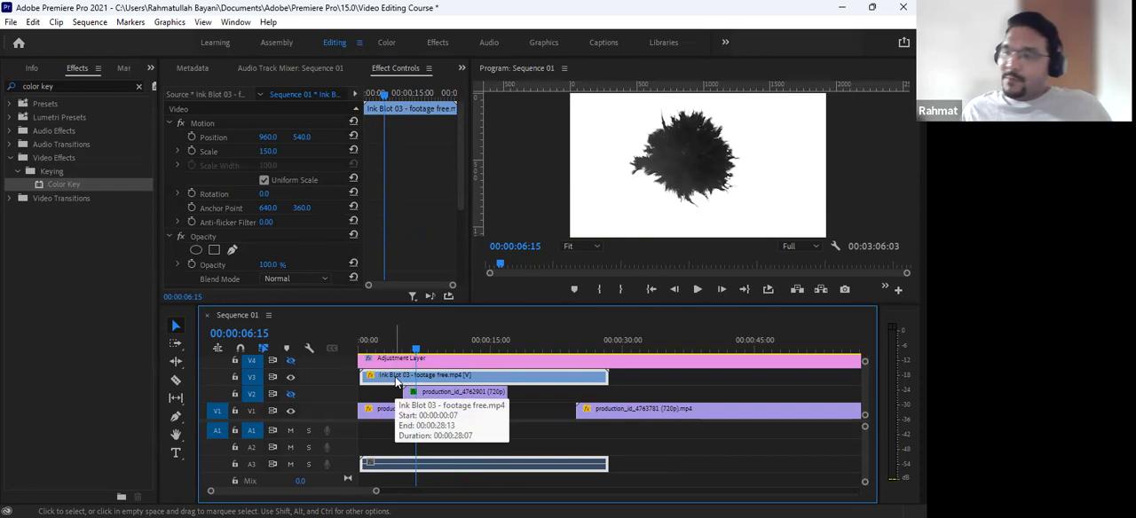
- Set the Ink Blot 03 clip's speed to 150% and play it from the start of the sequence
right_click(396, 379)
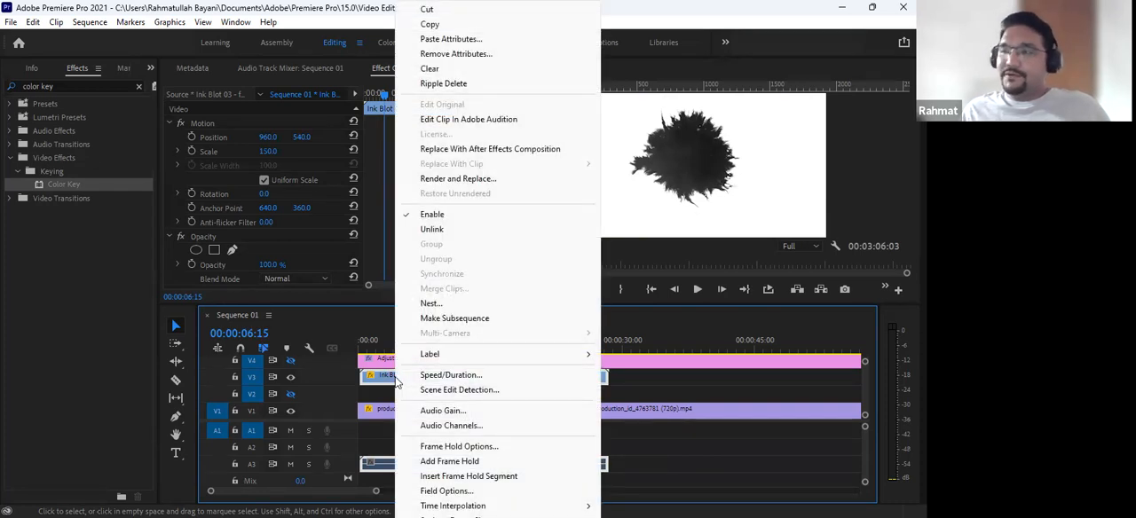
left_click(450, 378)
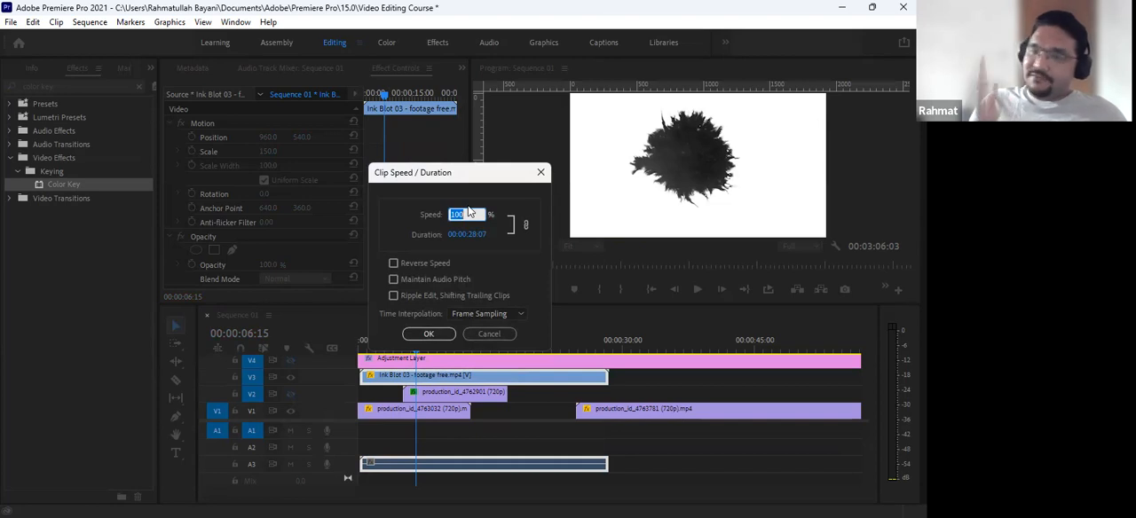
type("150")
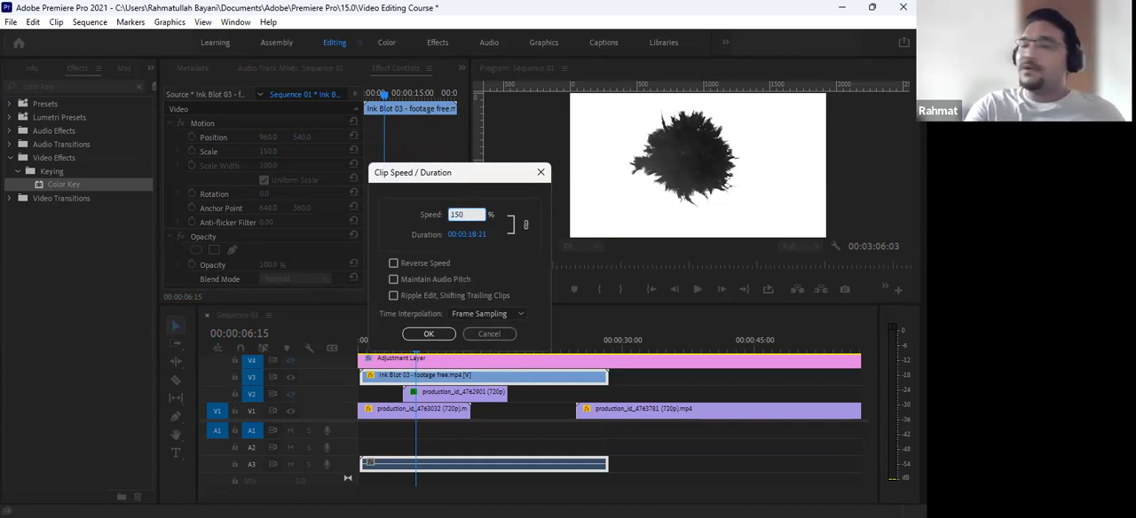
key("Return")
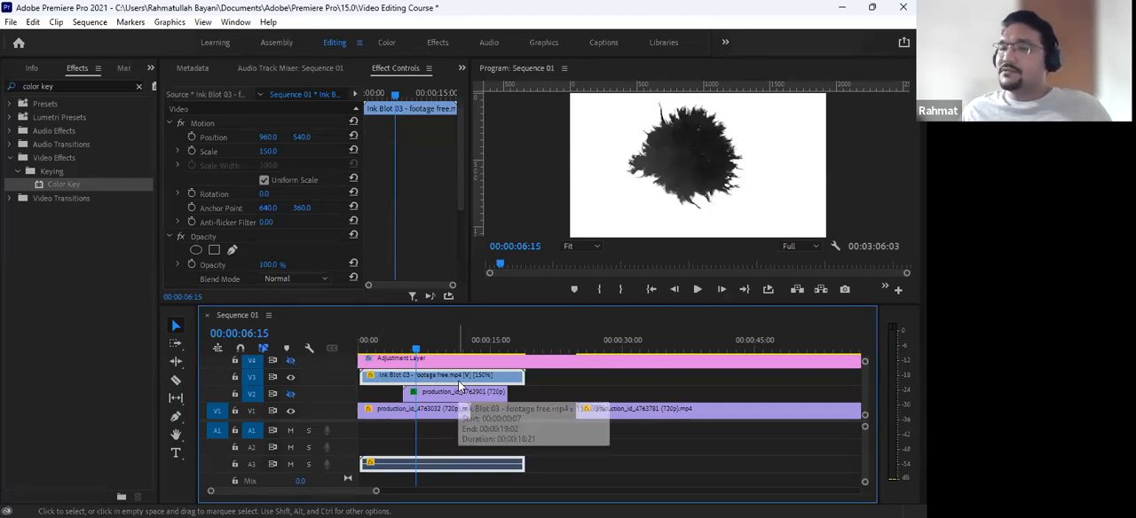
left_click(359, 346)
key("space")
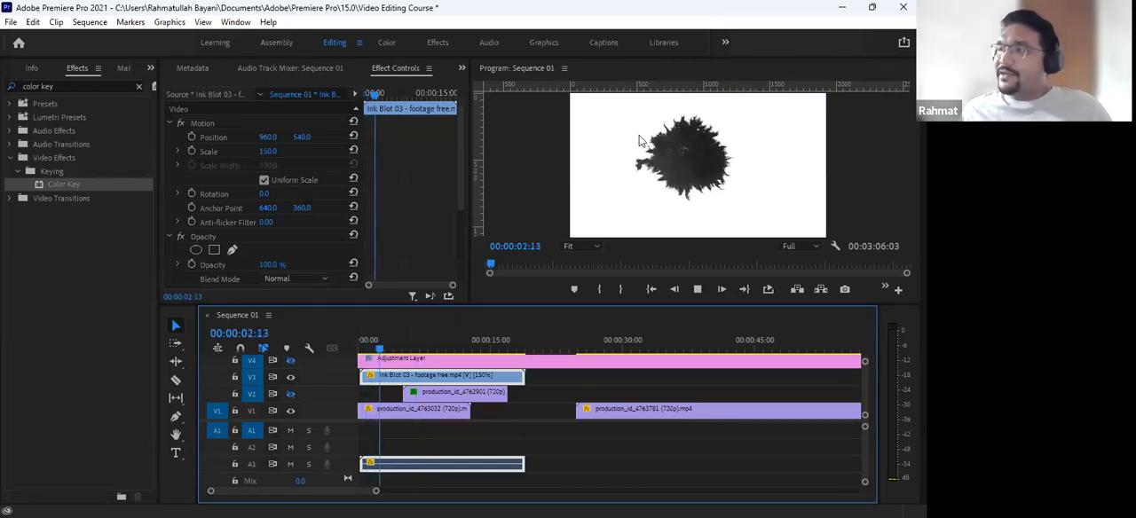
key("space")
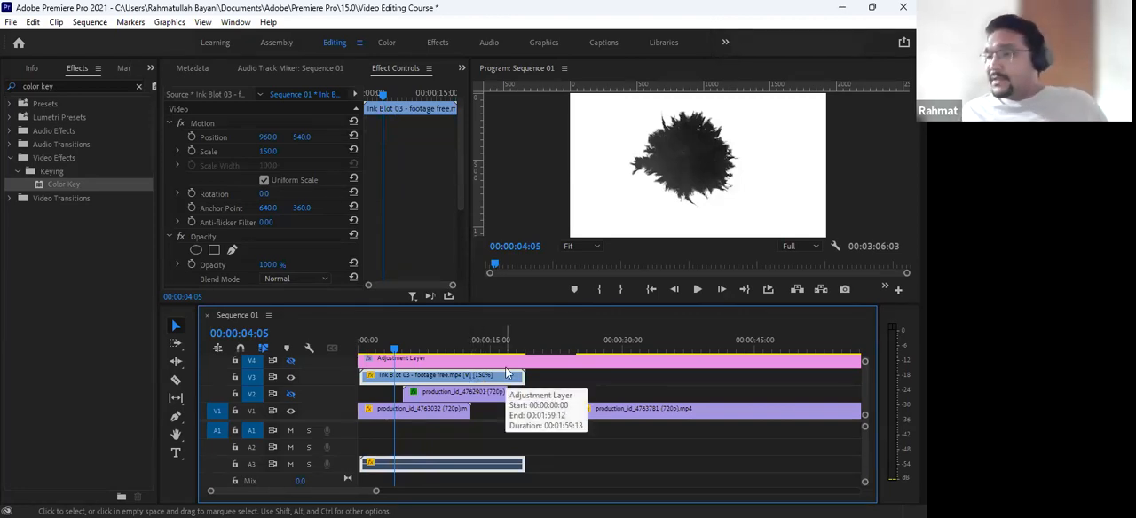
- Use the Rate Stretch Tool to fit the Ink Blot 03 clip to the start and end of the V2 clip
left_click(177, 369)
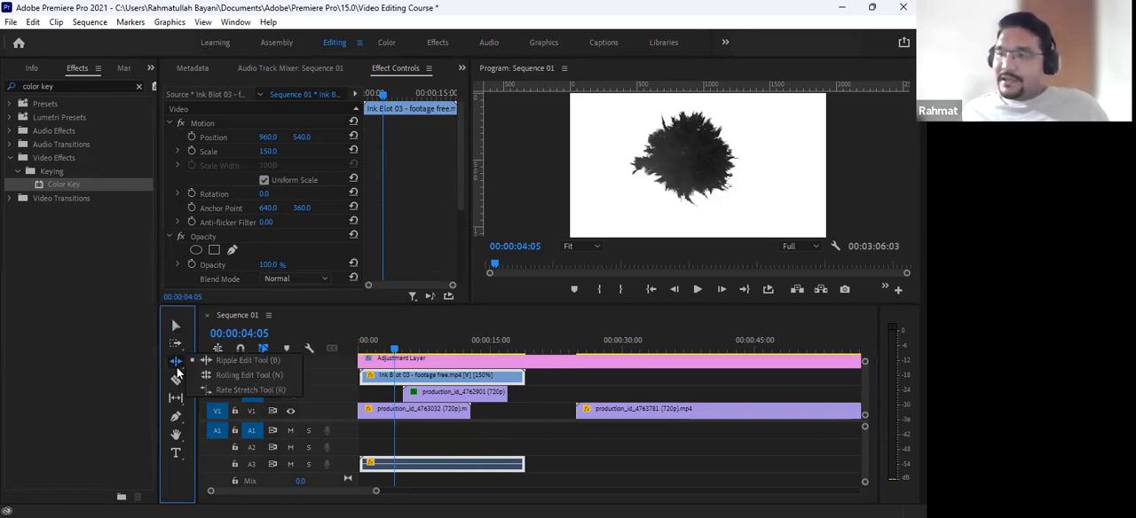
left_click(279, 394)
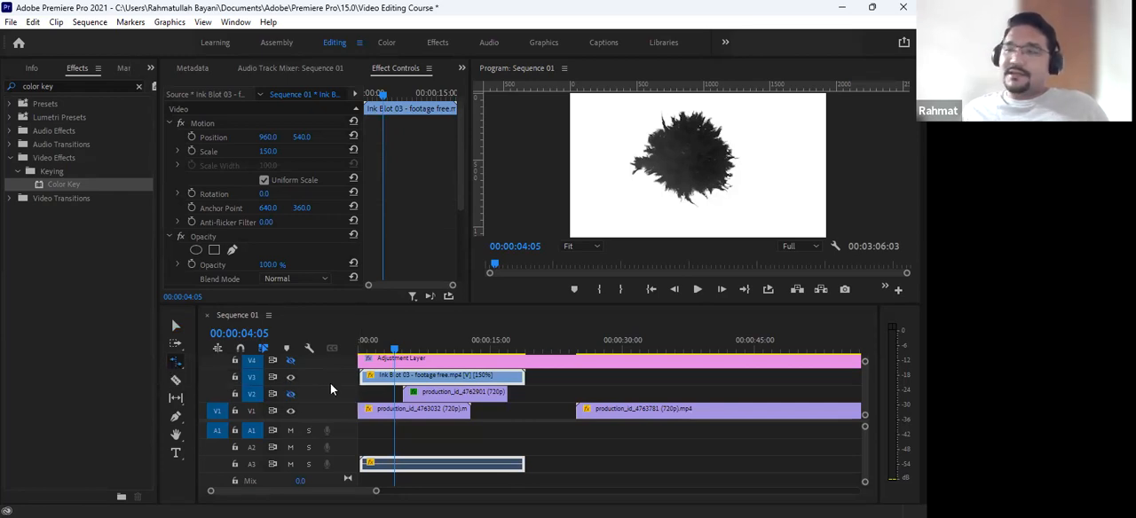
left_click(360, 380)
left_click_drag(360, 380, 403, 387)
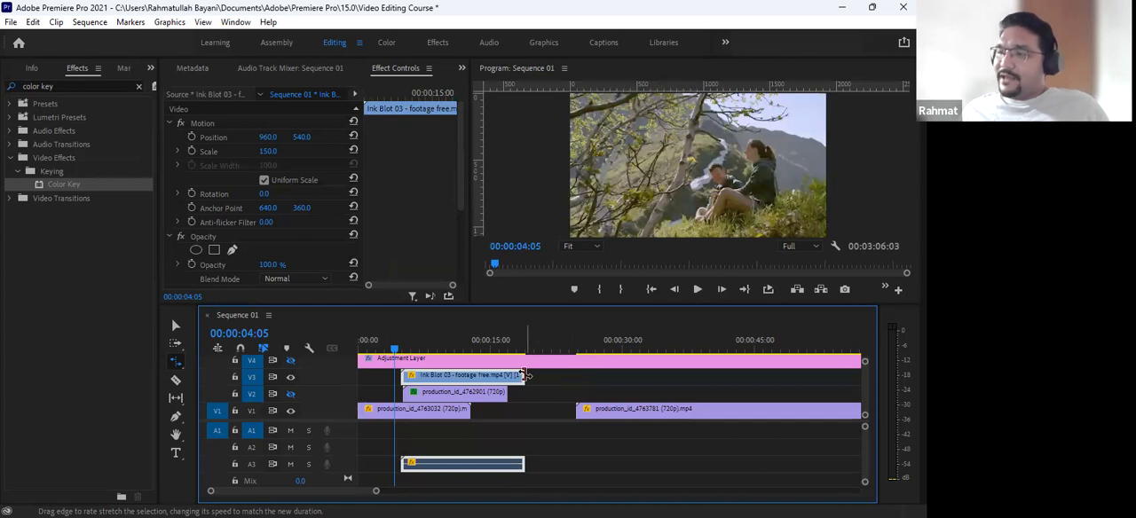
left_click_drag(527, 375, 506, 376)
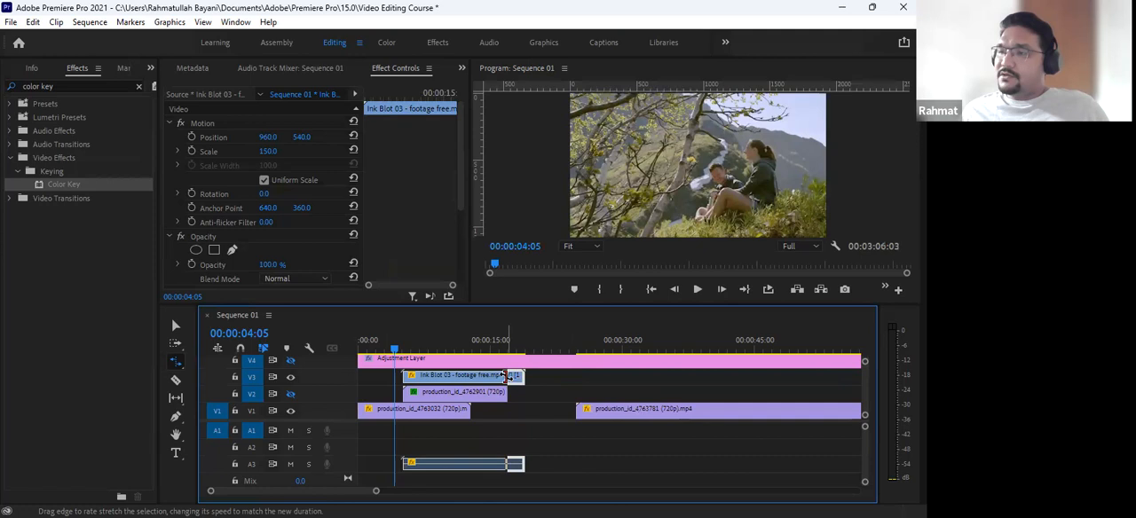
- Play the stretched ink blot clip from 00:00:02:17 to check its pace, and return to the Selection Tool
left_click(479, 338)
left_click_drag(478, 339, 380, 356)
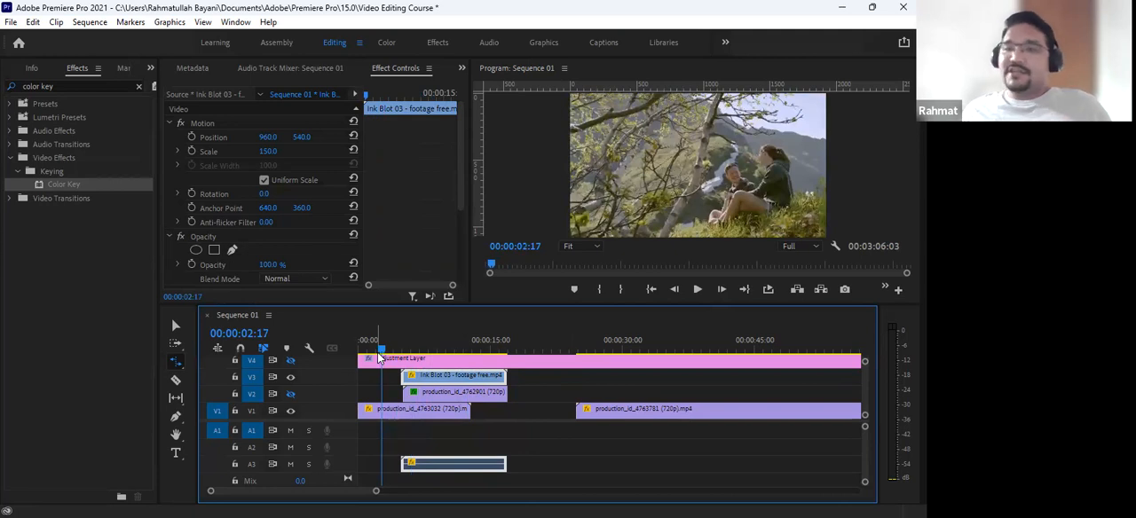
key("space")
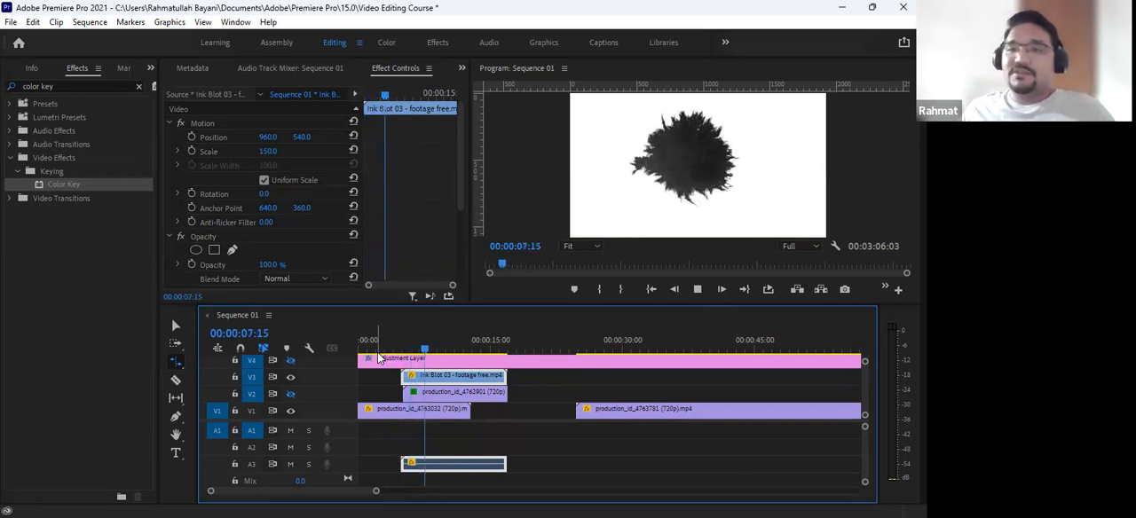
key("space")
key("v")
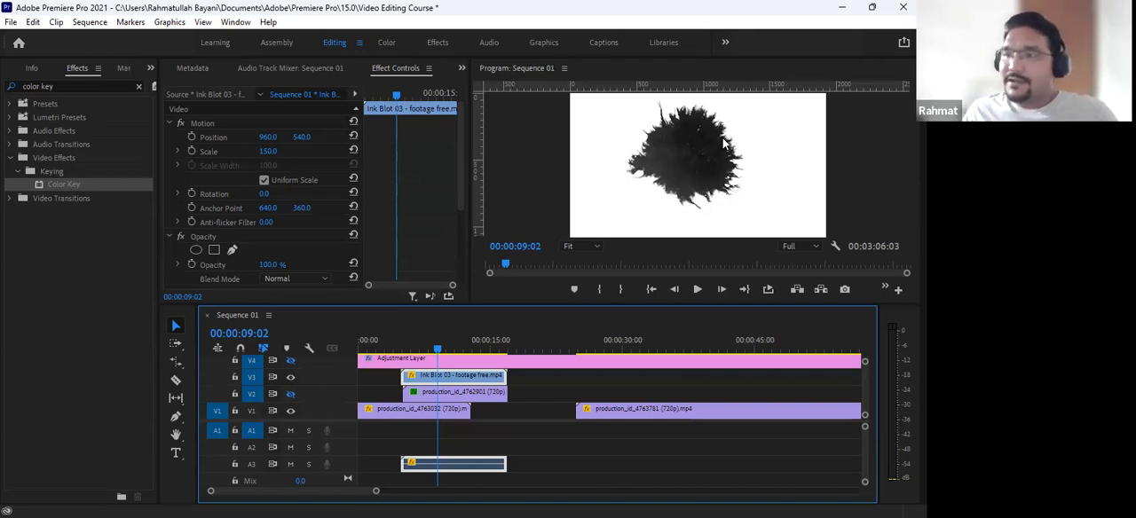
- Apply the Color Key effect to the Ink Blot 03 clip and sample the white background as its key color
left_click(55, 186)
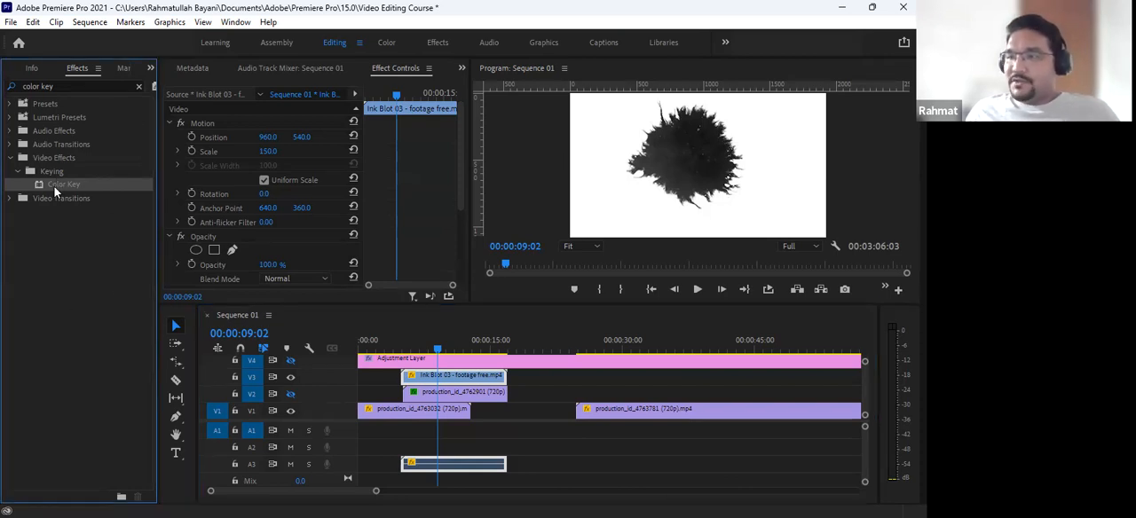
mouse_move(104, 228)
left_mouse_down()
mouse_move(501, 368)
mouse_move(483, 376)
left_mouse_up()
scroll(403, 234, "down", 5)
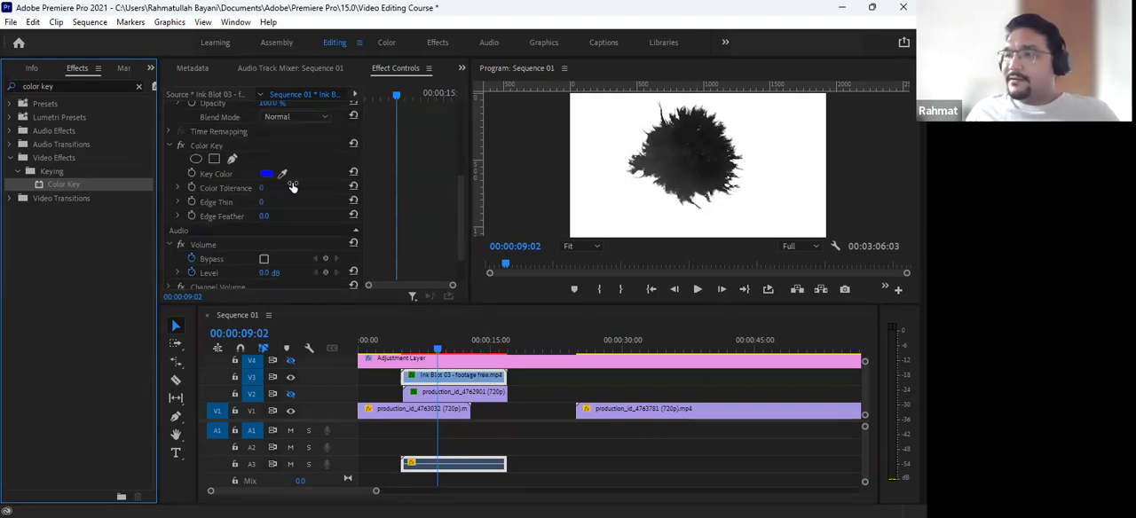
scroll(281, 186, "up", 1)
left_click(282, 186)
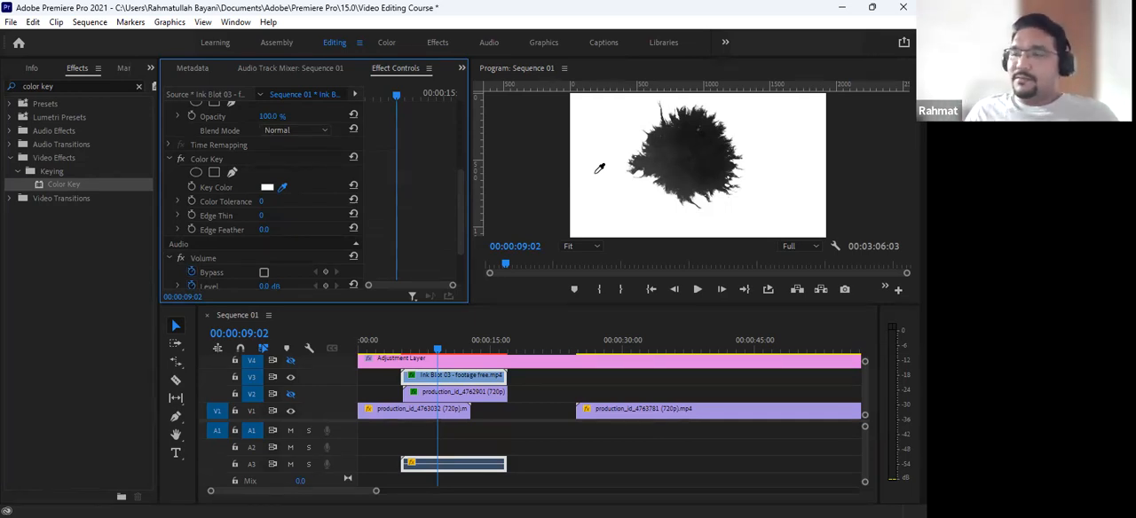
left_click(598, 136)
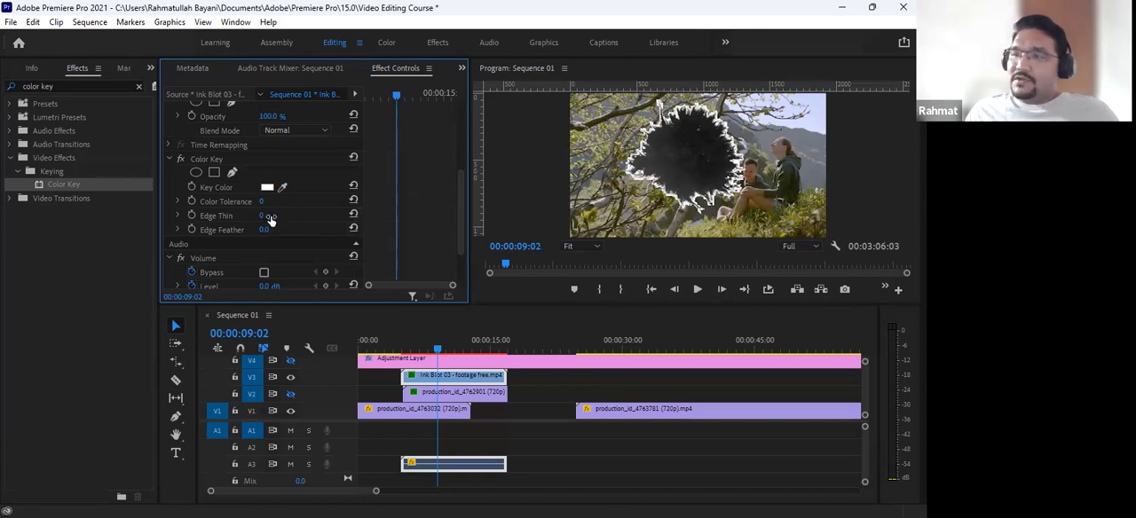
- Set the ink blot's Color Key Color Tolerance to 235 and turn on the V2 track's output
left_click_drag(262, 204, 339, 204)
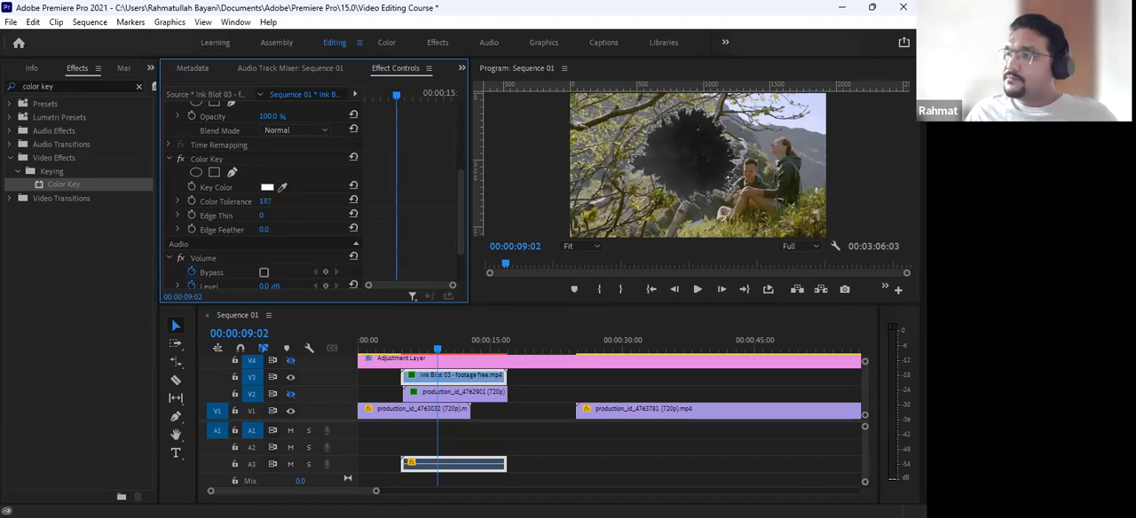
left_click_drag(441, 204, 461, 204)
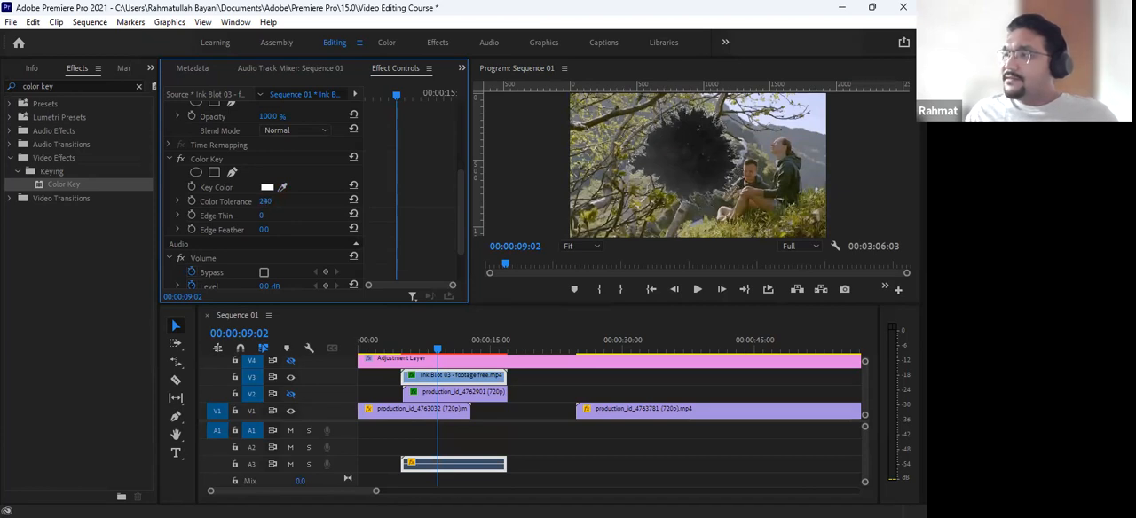
left_click_drag(475, 204, 473, 204)
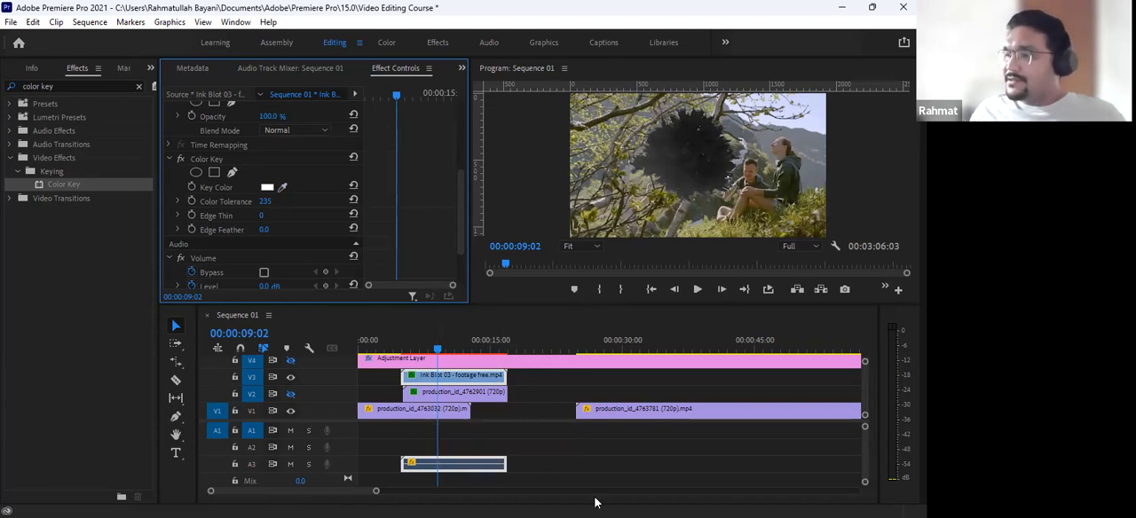
left_click(292, 395)
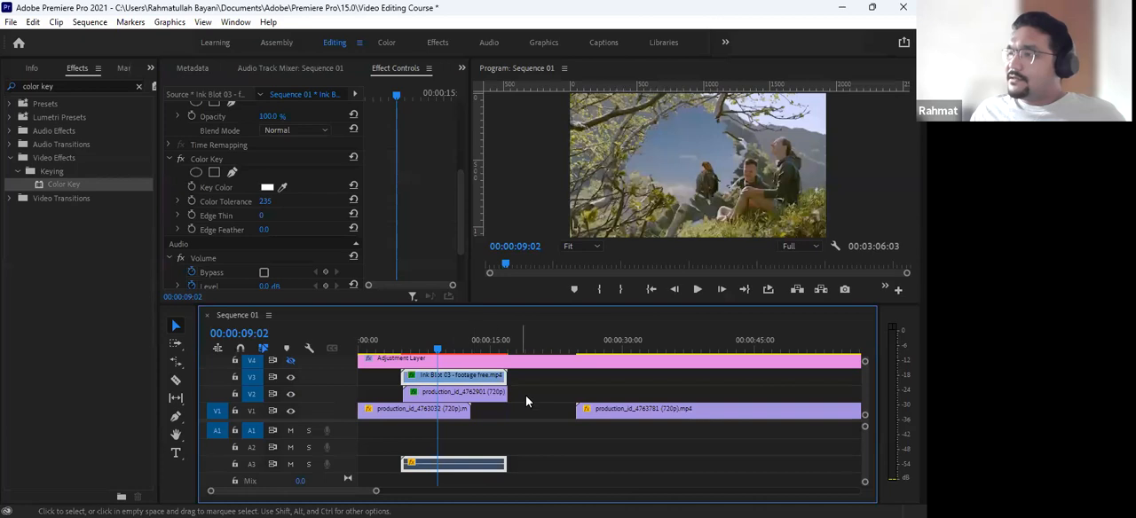
- Review the Track Matte Key settings on the V2 clip and the Color Key settings on the Ink Blot 03 clip
left_click(468, 396)
scroll(319, 254, "down", 3)
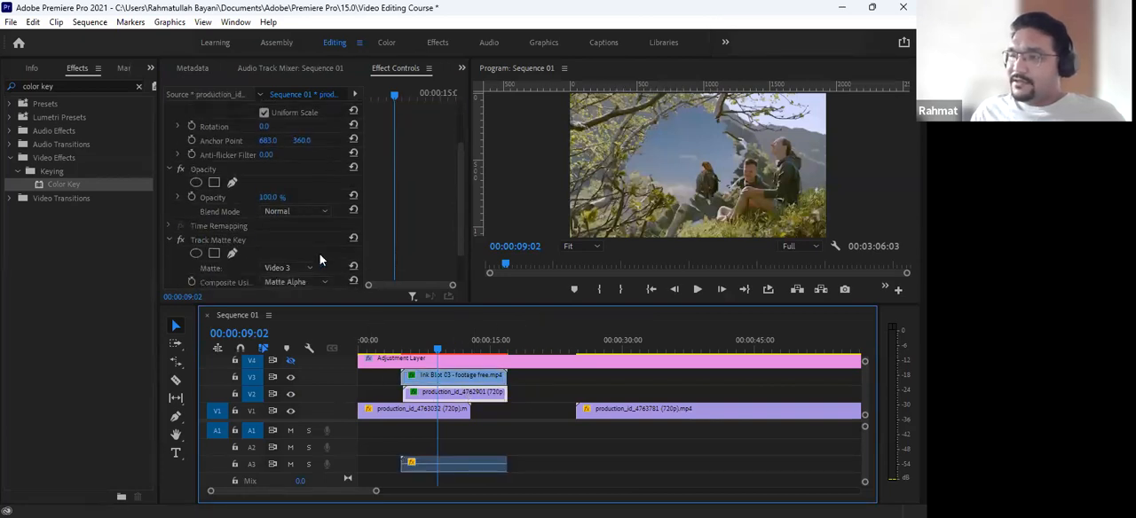
scroll(298, 253, "down", 1)
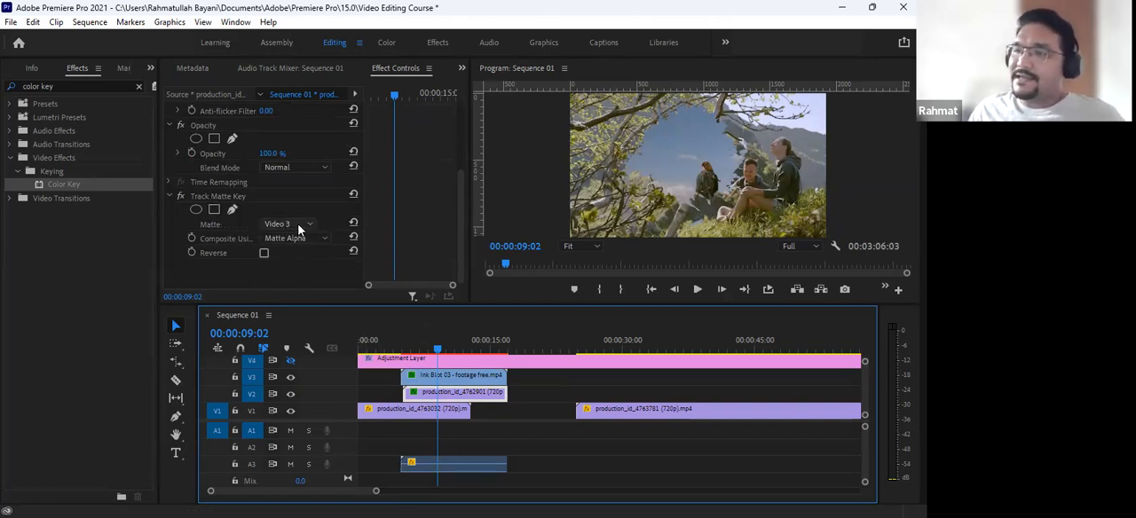
left_click(424, 378)
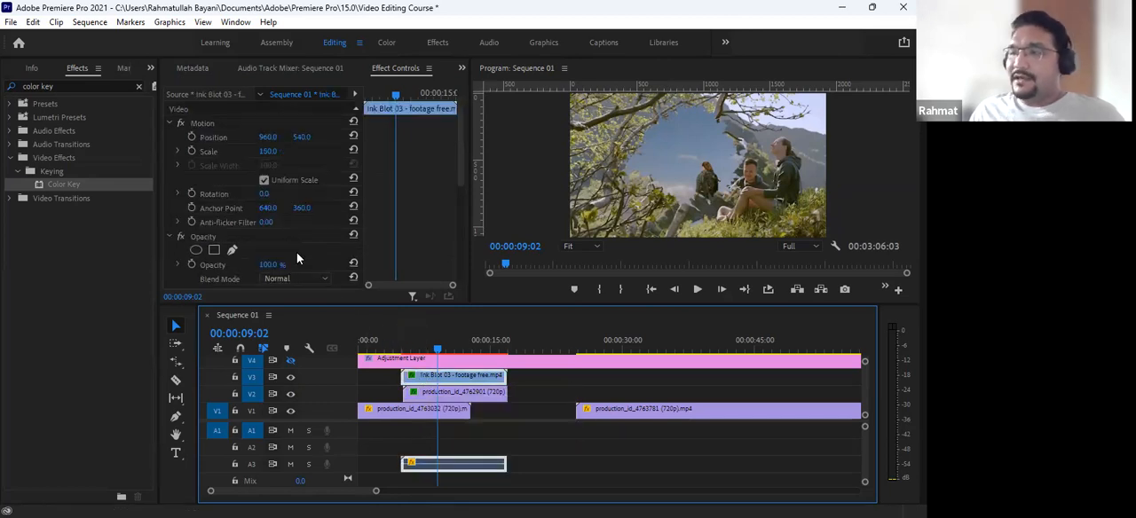
scroll(297, 257, "down", 5)
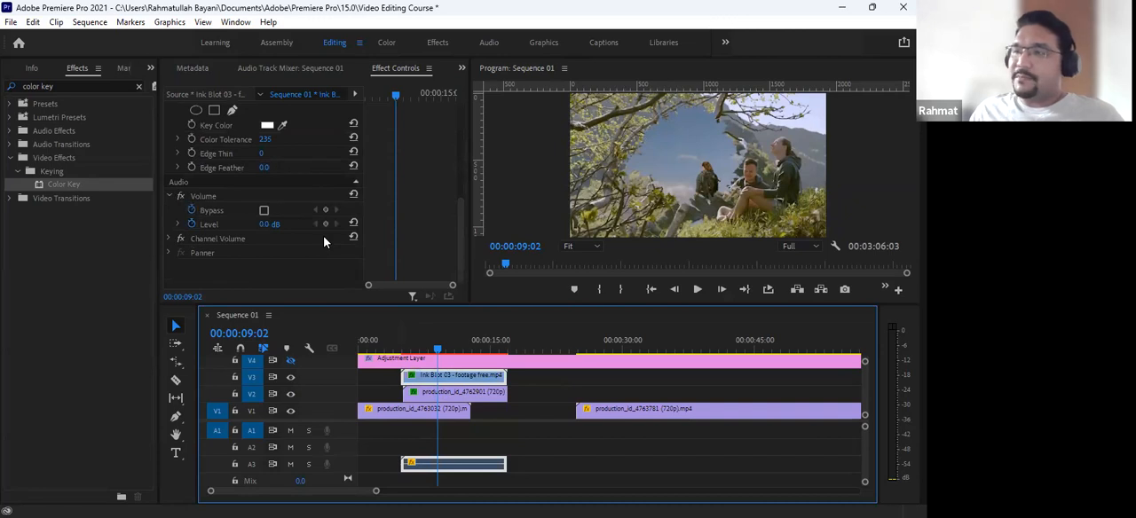
- Move the production_id_4763032 clip from V1 to V2, aligned with the start of the production_id_4763781 clip
left_click(426, 395)
left_click(433, 344)
mouse_move(434, 342)
left_mouse_down()
mouse_move(360, 344)
mouse_move(436, 355)
left_mouse_up()
left_click(421, 414)
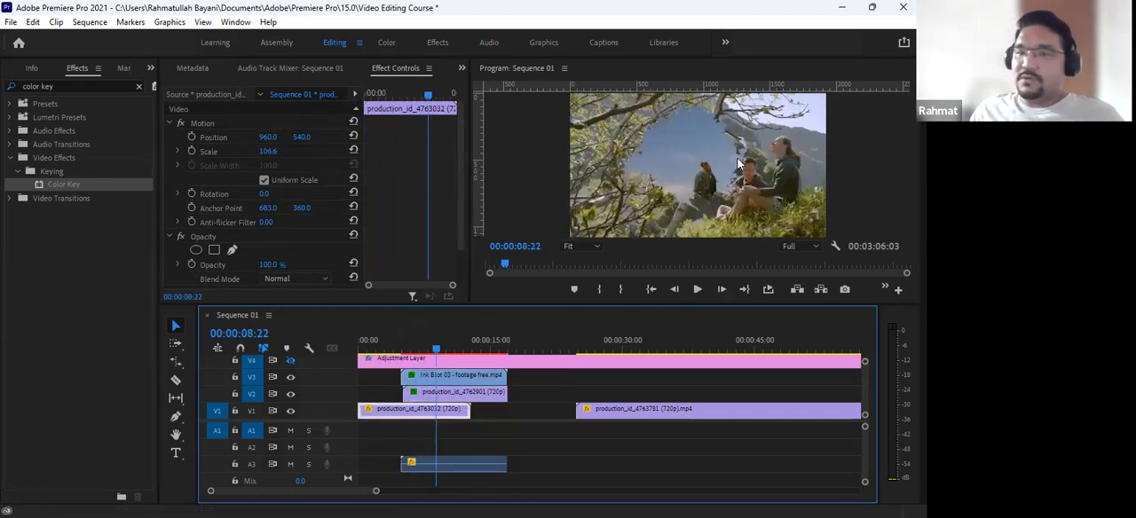
mouse_move(428, 417)
left_mouse_down()
mouse_move(612, 409)
mouse_move(645, 391)
left_mouse_up()
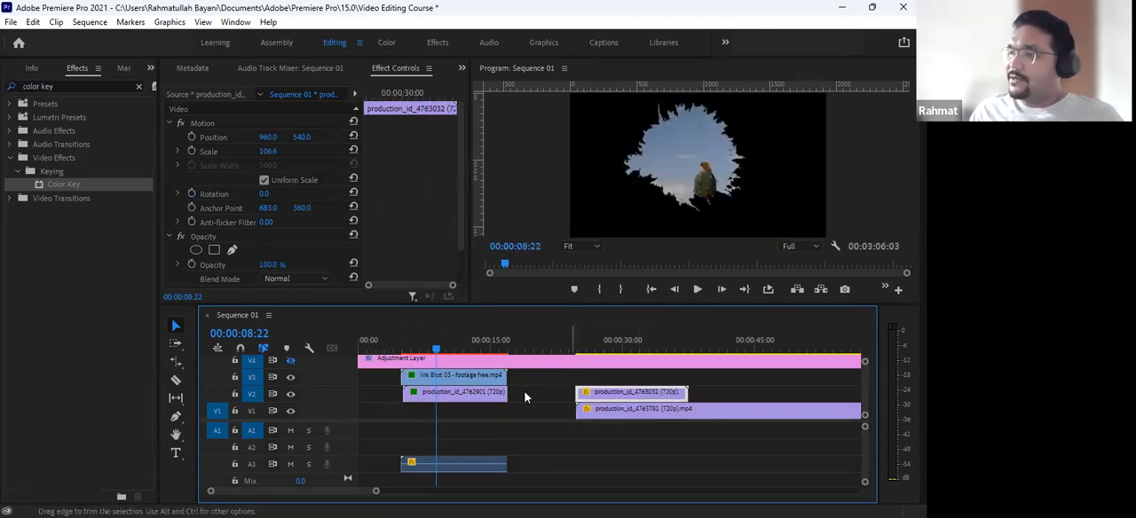
- Play the ink blot reveal over black from 00:00:04:03 to 00:00:09:11
left_click(415, 342)
left_click_drag(384, 339, 395, 339)
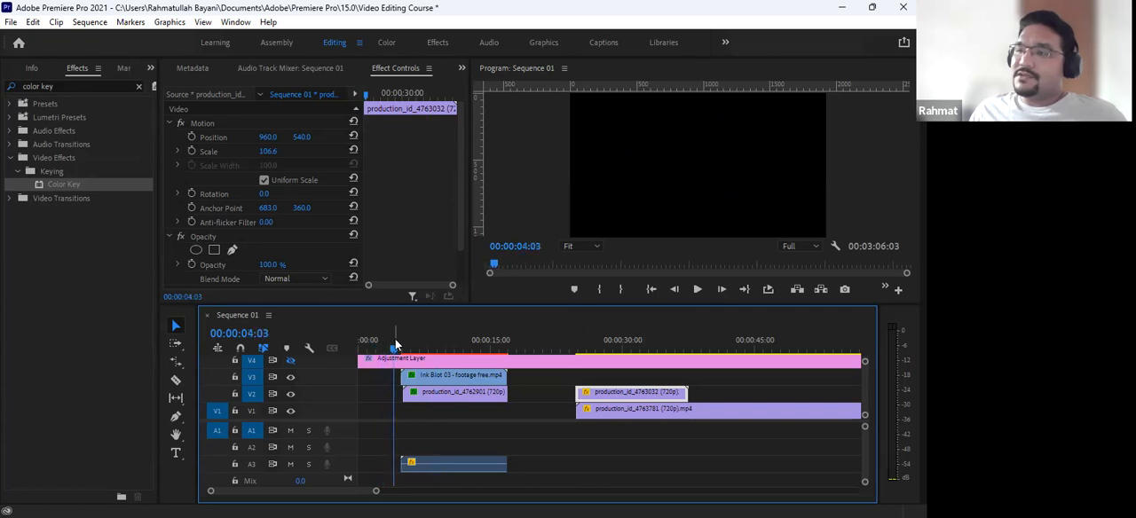
key("space")
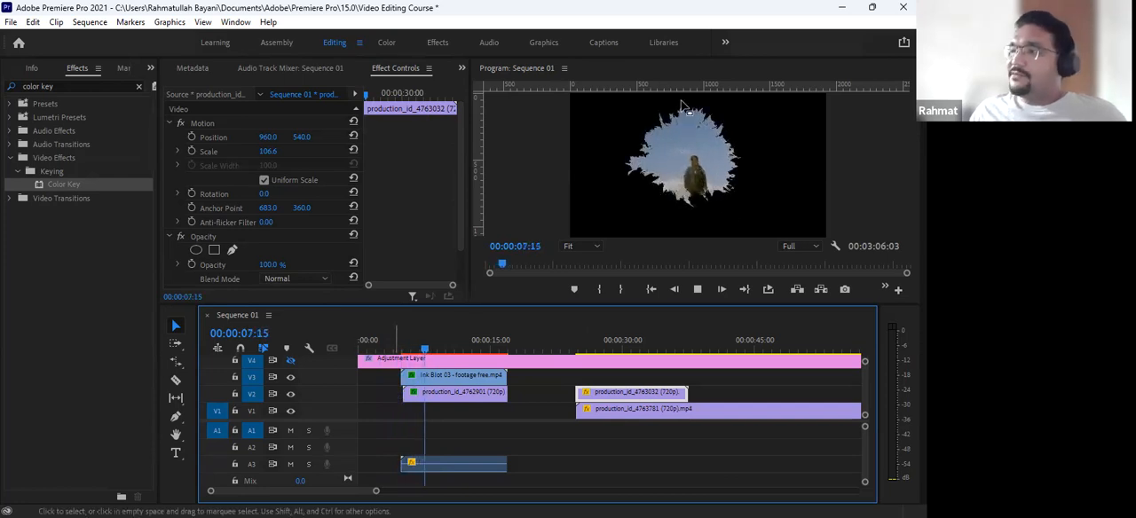
key("space")
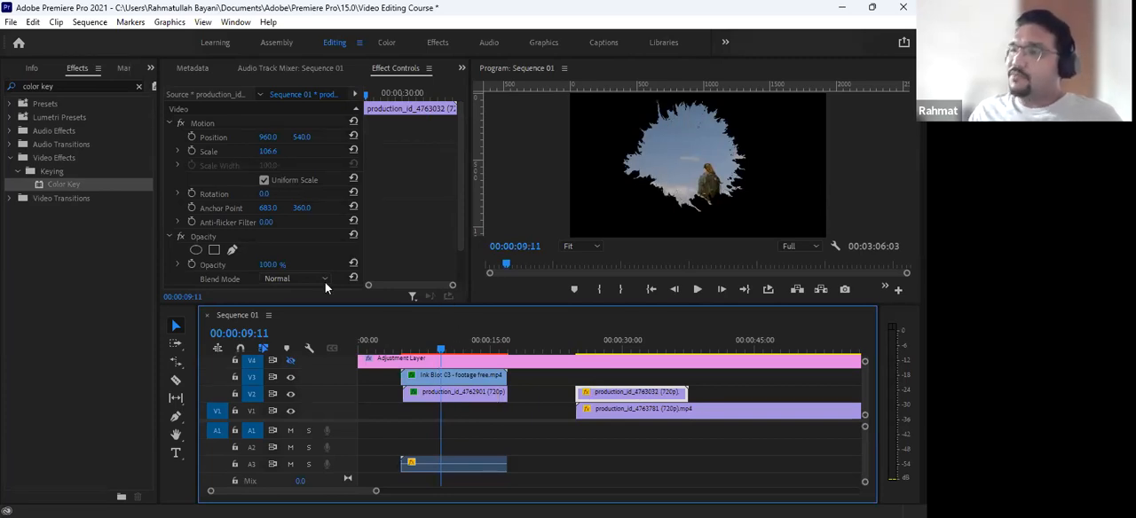
left_click(457, 392)
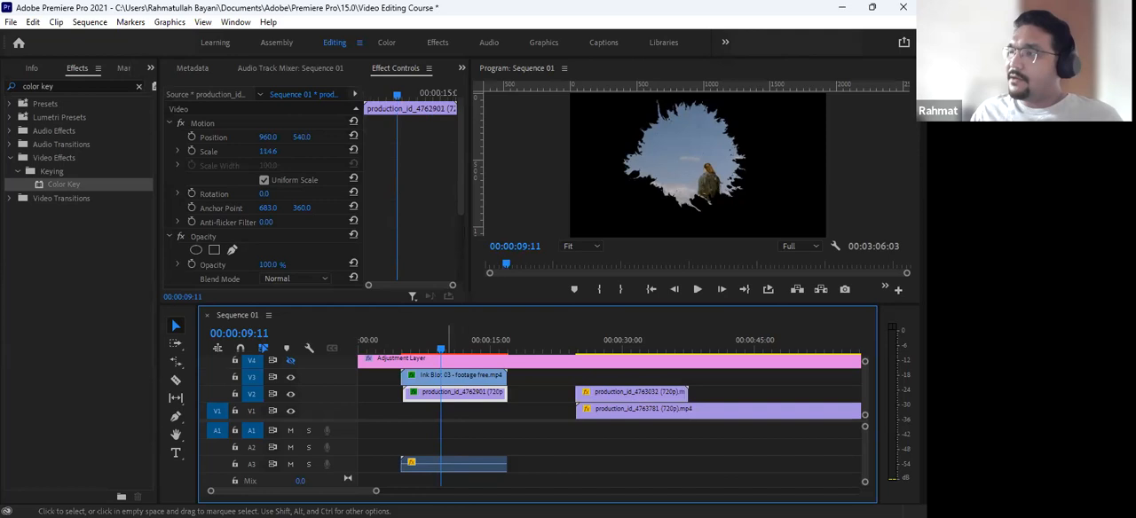
left_click_drag(307, 138, 308, 143)
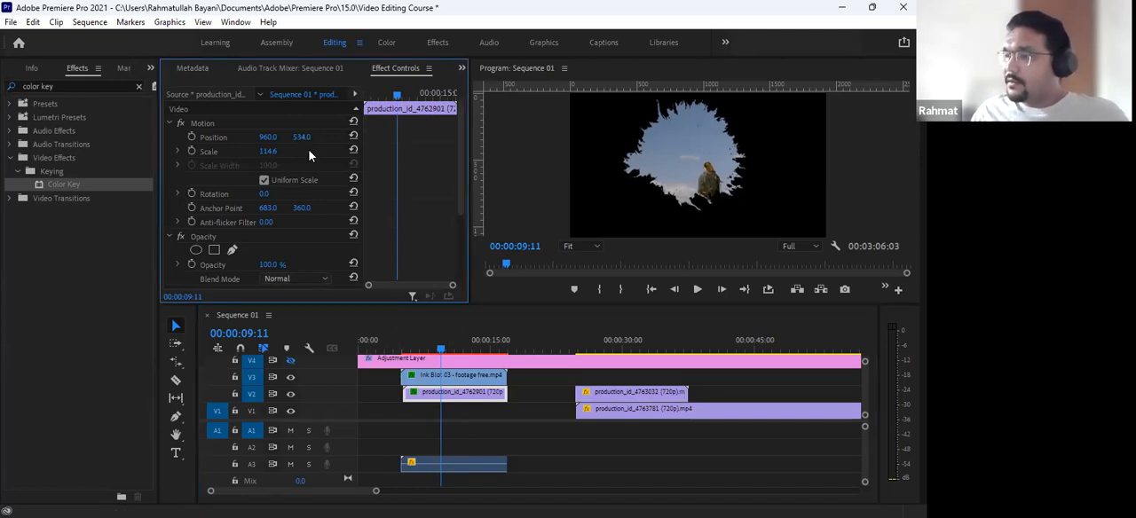
key("ctrl+z")
left_click(456, 396)
- Set the Ink Blot 03 clip's vertical position to 668 and play the reveal to check the hiker's framing
left_click(450, 383)
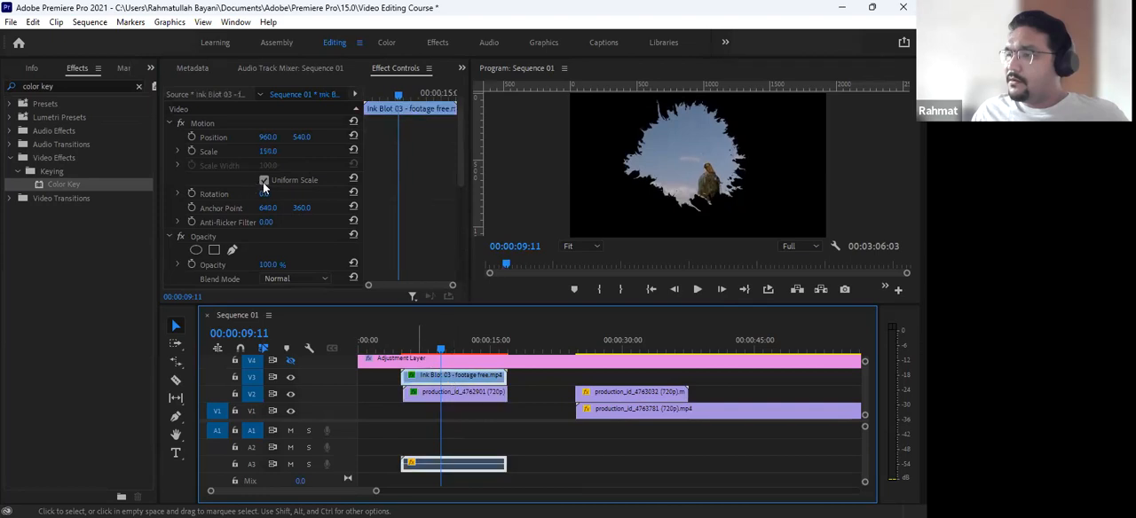
mouse_move(304, 140)
left_mouse_down()
mouse_move(566, 140)
mouse_move(357, 140)
left_mouse_up()
left_click_drag(440, 340, 388, 354)
key("space")
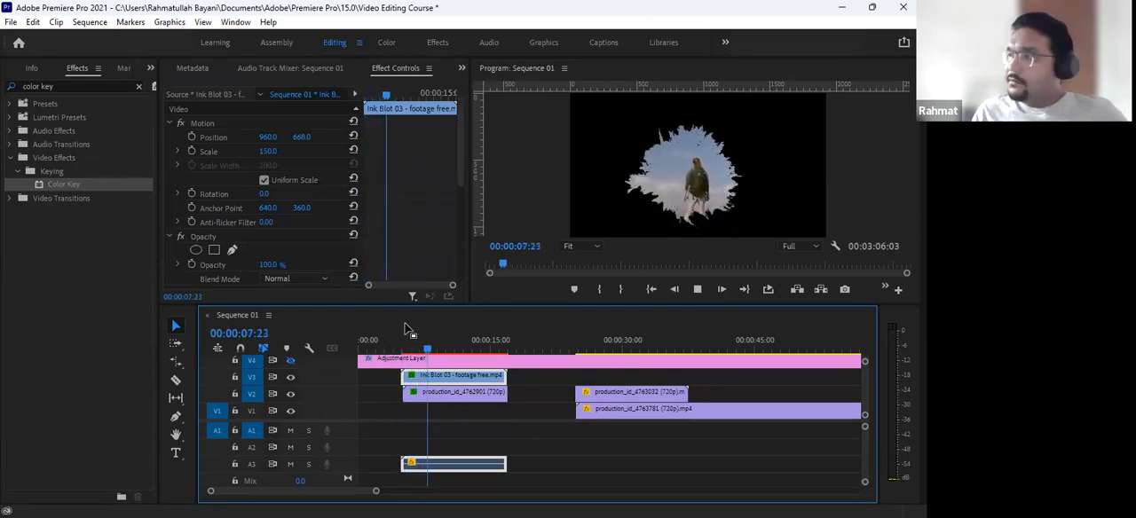
key("space")
- Play the ink blot reveal from 00:00:03:13 to 00:00:11:15 in a maximized program monitor, and restore the layout
left_click_drag(427, 347, 388, 347)
key("grave")
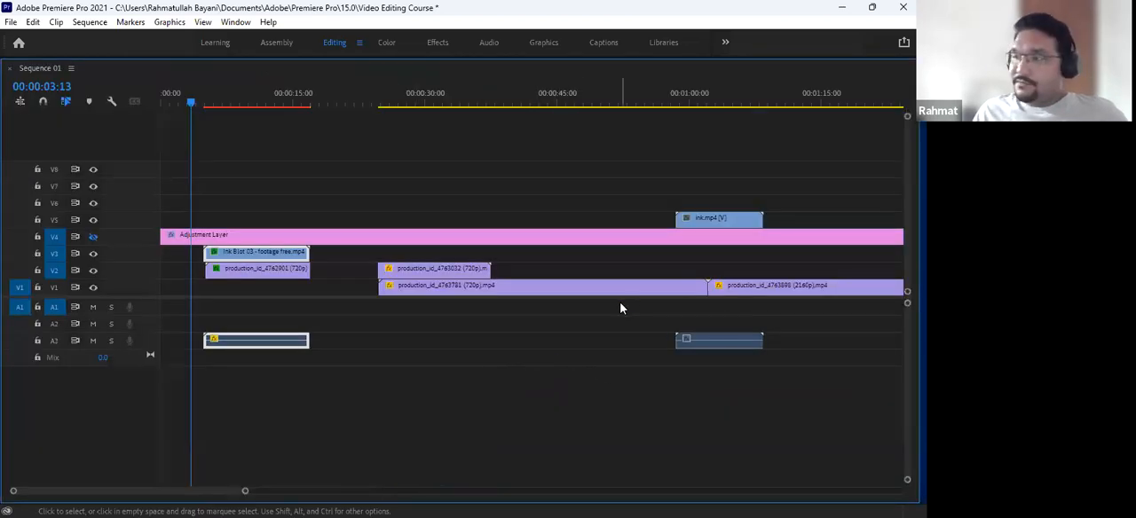
key("grave")
key("grave")
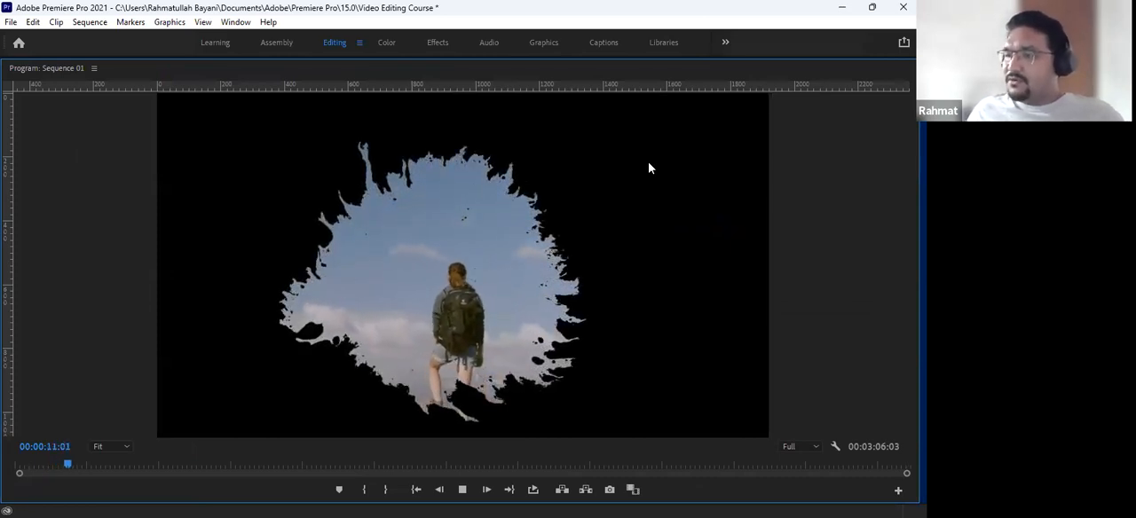
key("space")
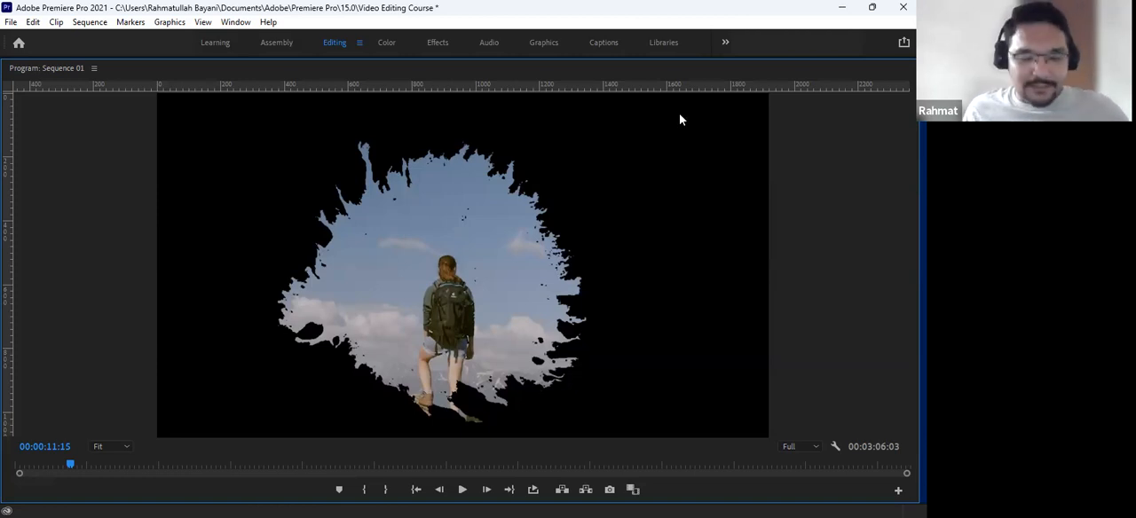
key("grave")
- Move the playhead to 00:00:09:03 and show the Video Editing Course project's media list
left_click_drag(465, 343, 425, 352)
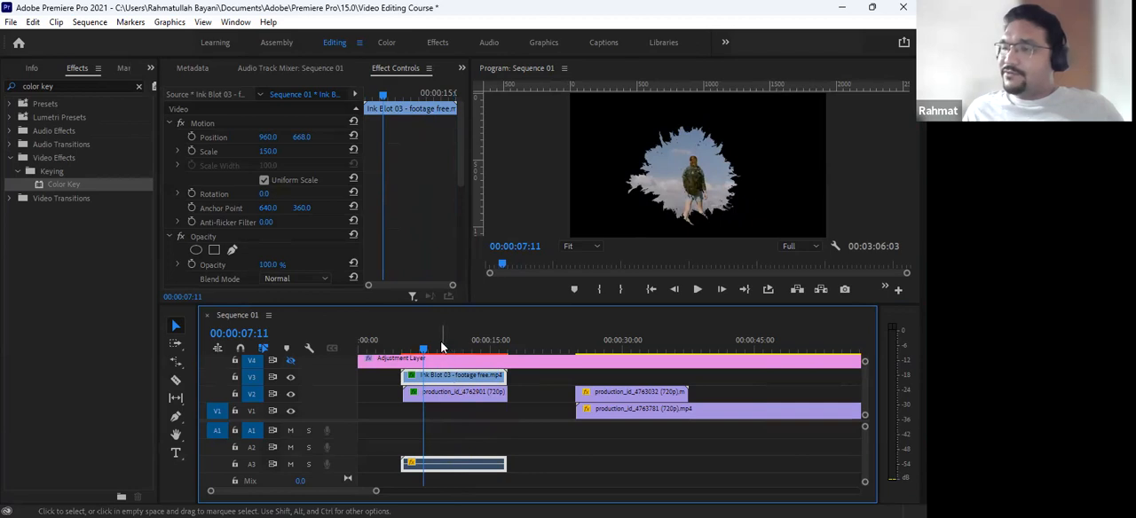
left_click(439, 344)
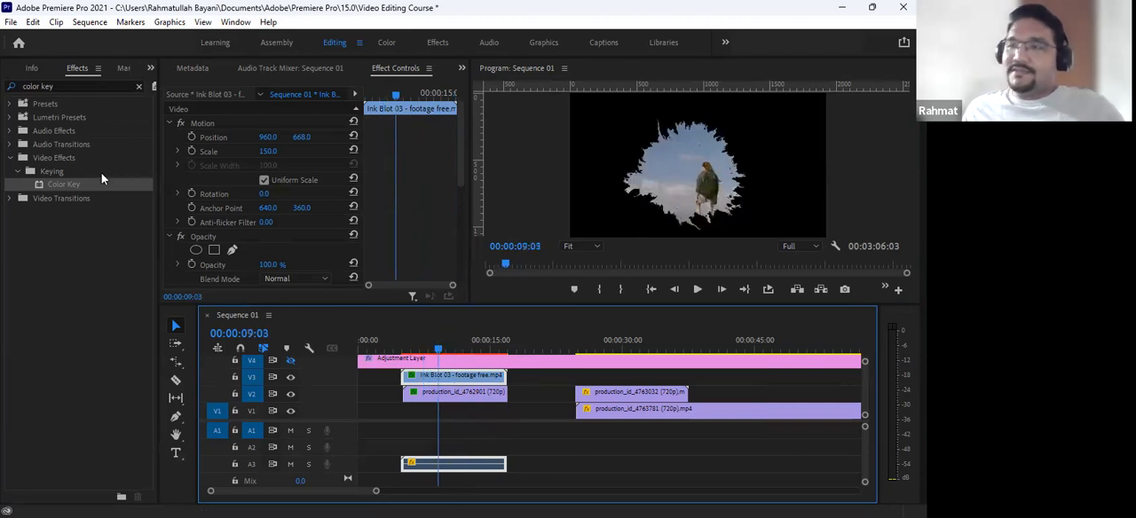
left_click(152, 68)
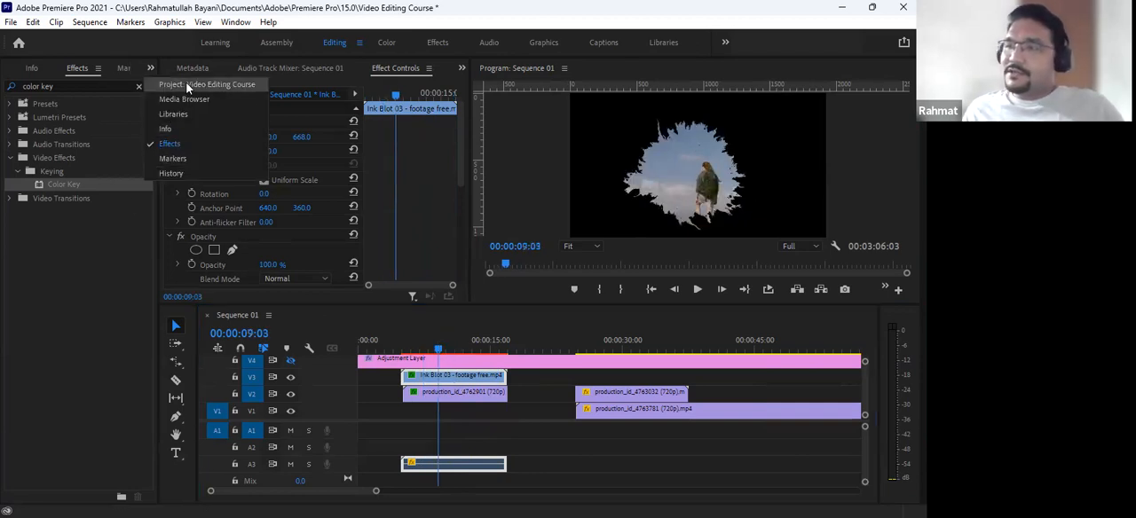
left_click(182, 84)
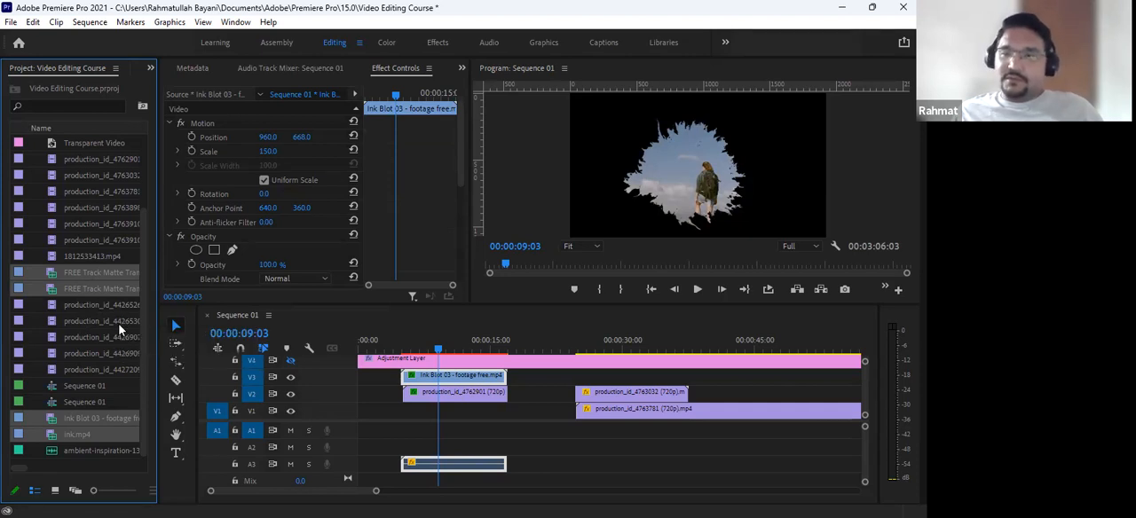
left_click(290, 359)
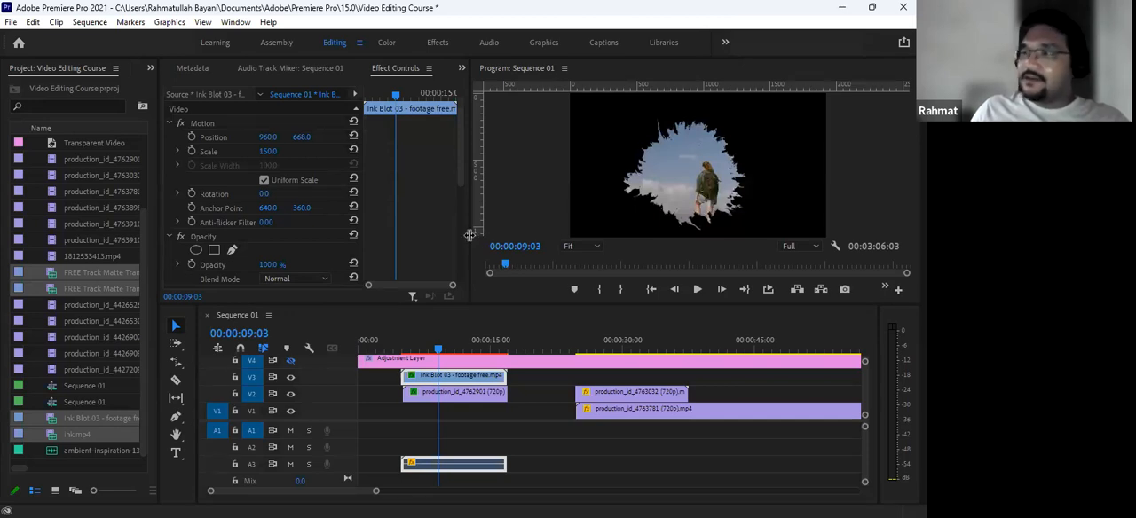
- Widen the Effect Controls panel, narrow its properties column, and bring the panel up with no clip selected
left_click_drag(469, 238, 613, 273)
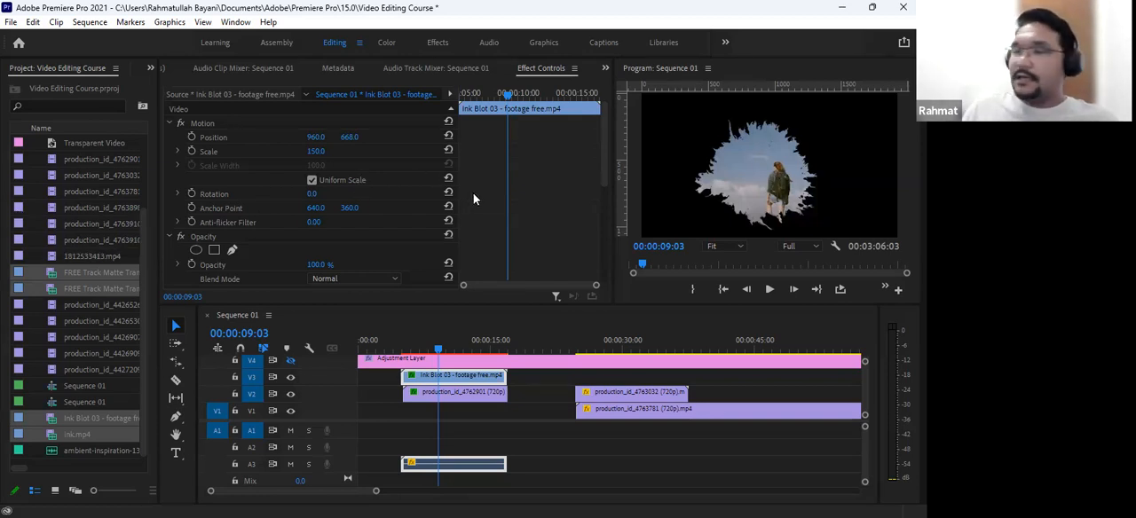
left_click_drag(453, 194, 410, 193)
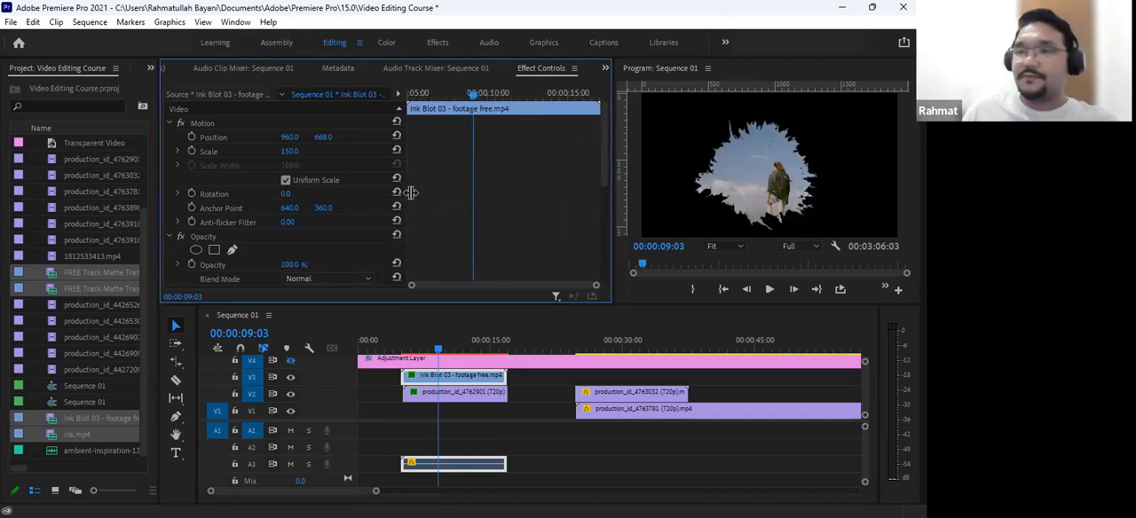
left_click(370, 413)
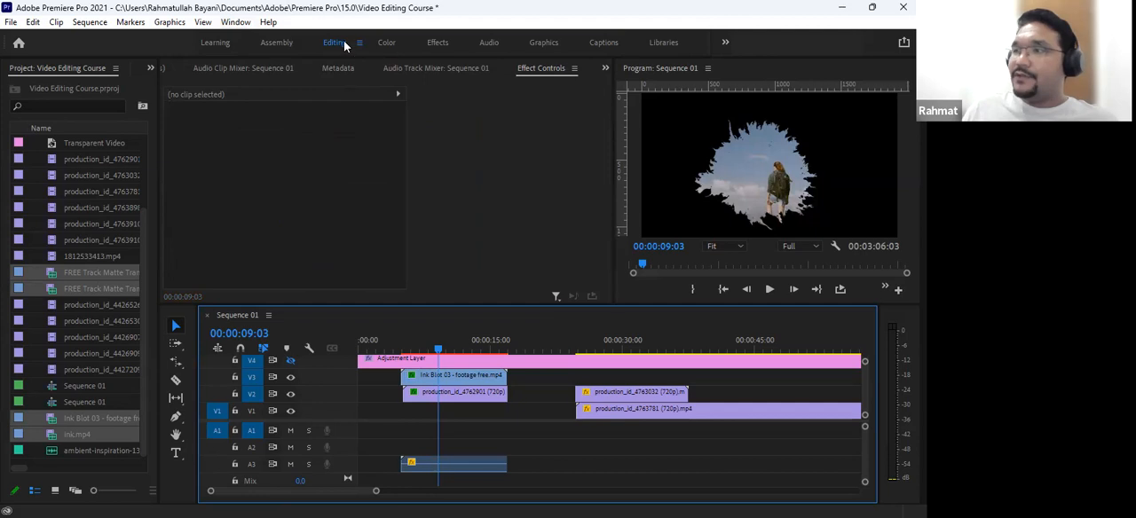
left_click(235, 22)
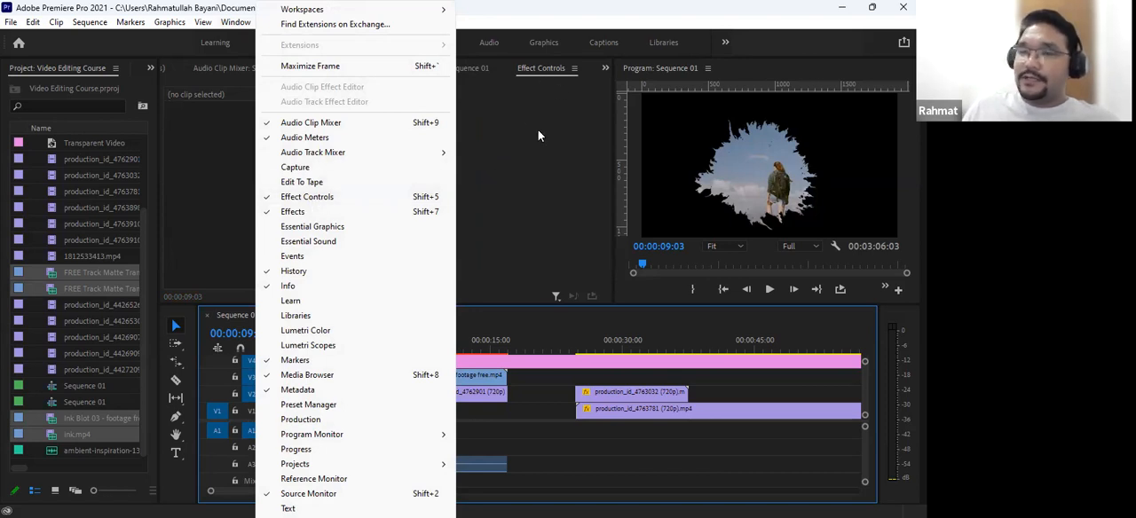
left_click(310, 196)
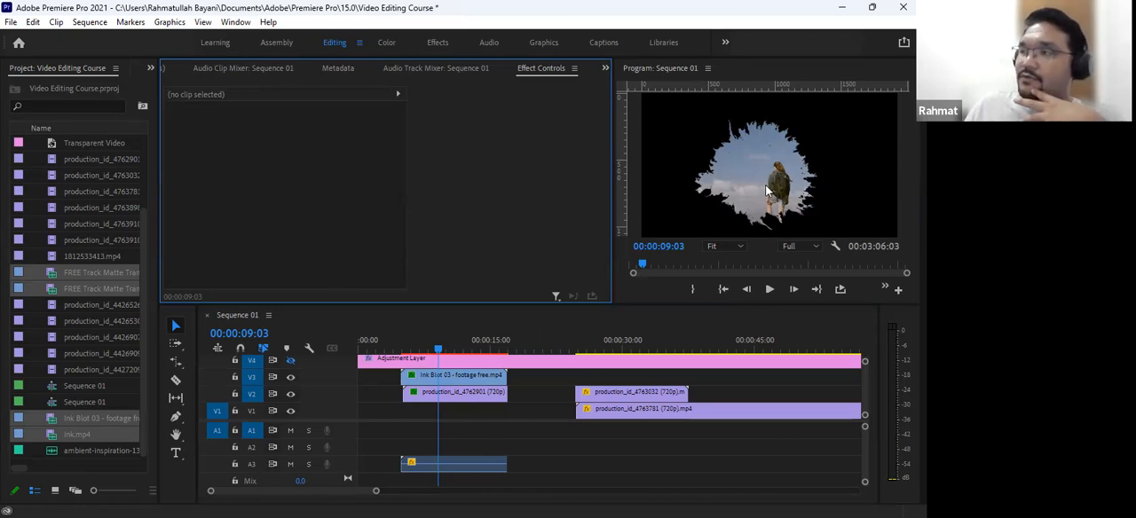
- Scrub past the stacked production_id_4763032 and production_id_4763781 clips to 00:00:38:10
left_click(609, 341)
left_click_drag(635, 345, 696, 369)
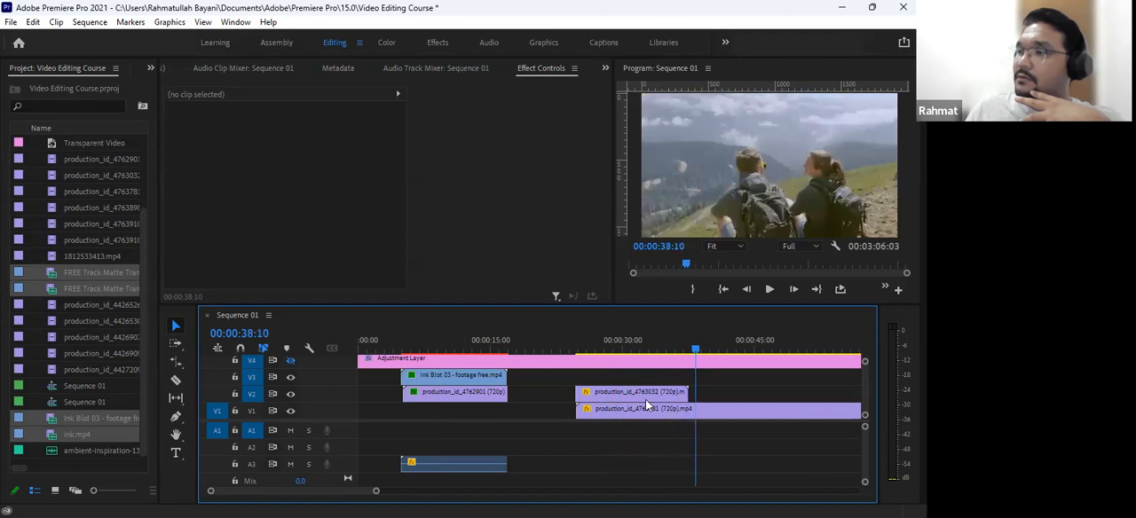
- Move the production_id_4763032 clip onto V1 beneath the ink blot stack and scrub the timeline to 00:00:43:02
left_click_drag(449, 419, 464, 411)
left_click(568, 340)
left_click_drag(566, 337, 741, 398)
key("minus")
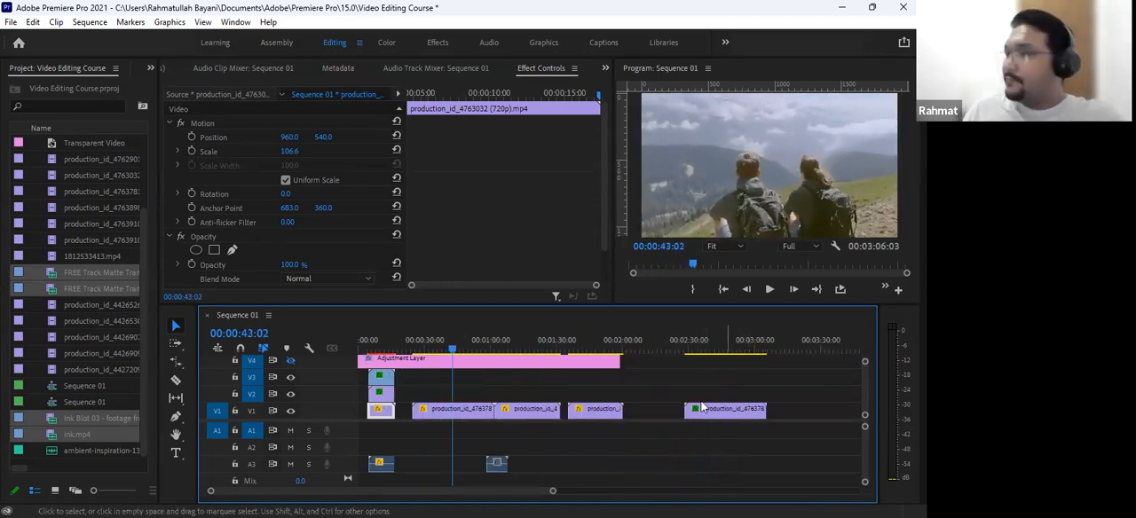
- Move the playhead to 00:00:59:02 and shift the ink.mp4 clip on V5 to start at about 00:01:20
left_click(573, 349)
mouse_move(577, 352)
left_mouse_down()
mouse_move(623, 369)
mouse_move(618, 392)
left_mouse_up()
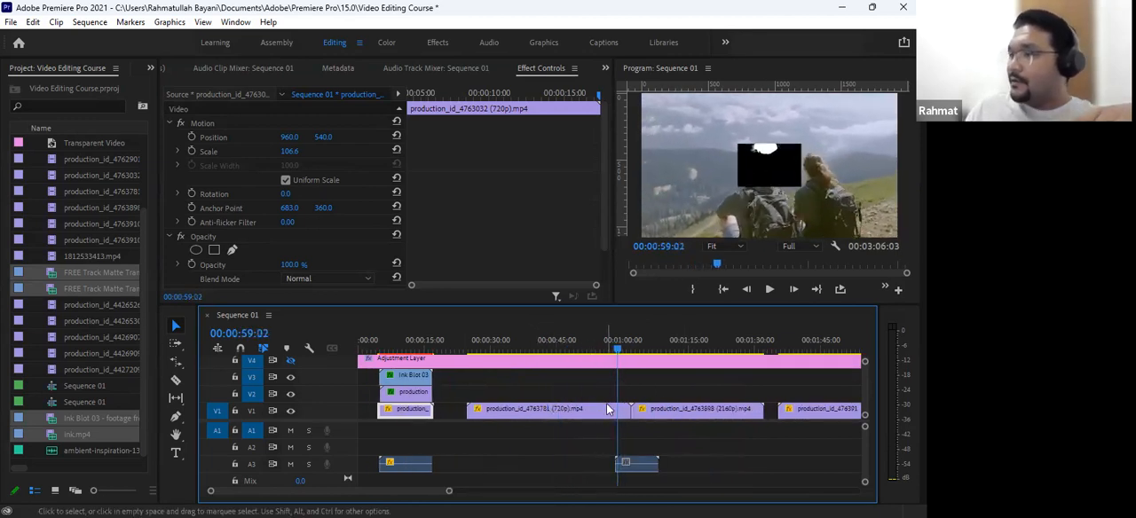
scroll(610, 410, "up", 1)
mouse_move(639, 361)
left_mouse_down()
mouse_move(726, 377)
mouse_move(733, 368)
left_mouse_up()
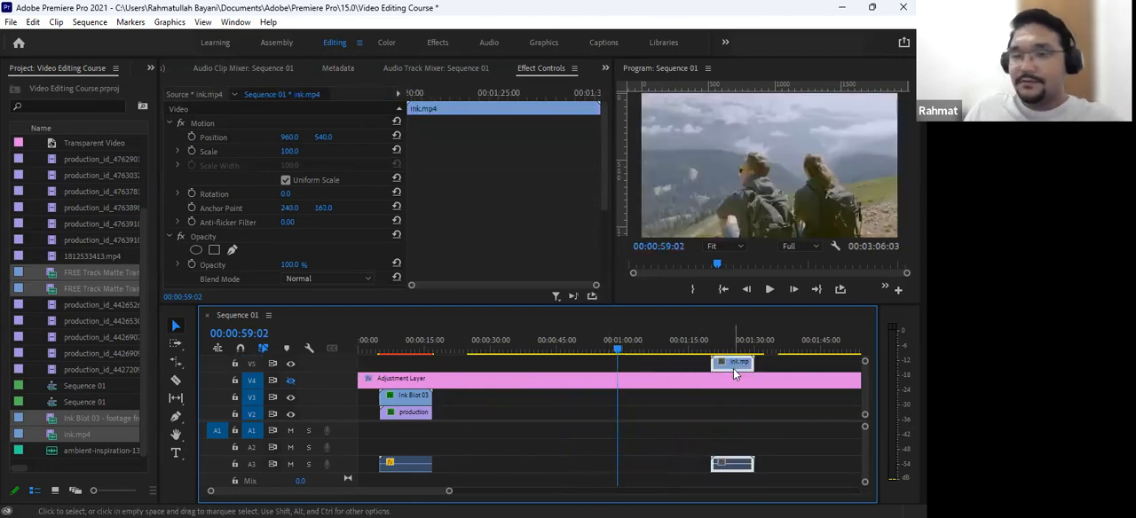
key("minus")
key("minus")
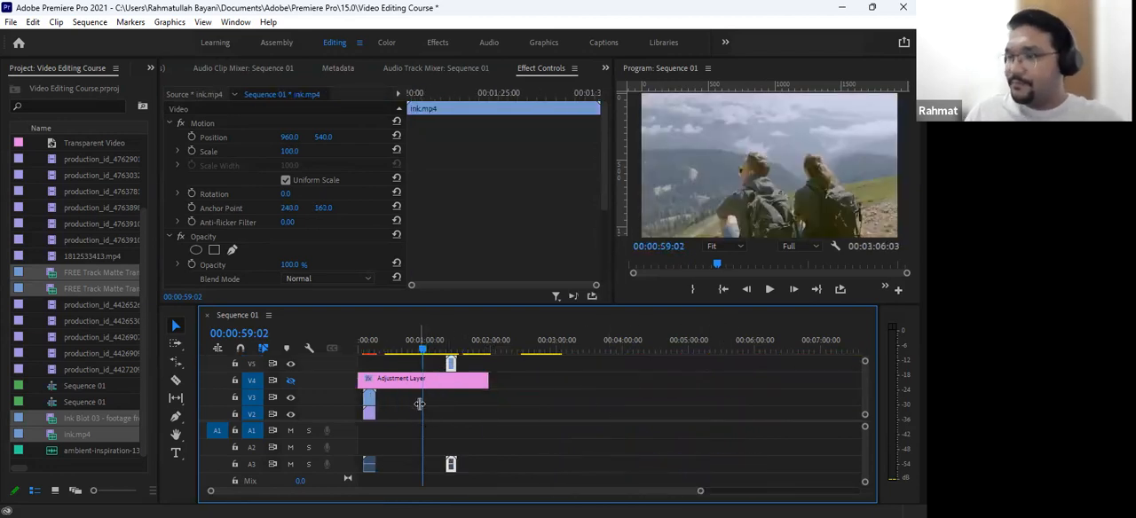
- Select the first production_id_4763781 clip on V1 and play it from 00:00:25:03 to 00:00:52:08
scroll(427, 415, "down", 1)
left_click_drag(410, 337, 382, 334)
key("equal")
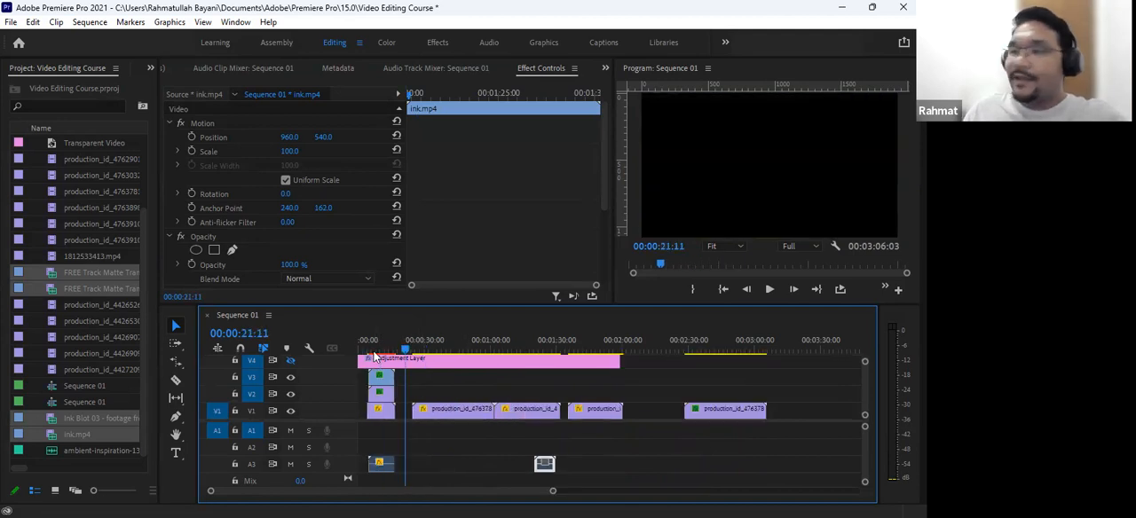
left_click(442, 415)
left_click_drag(412, 342, 414, 434)
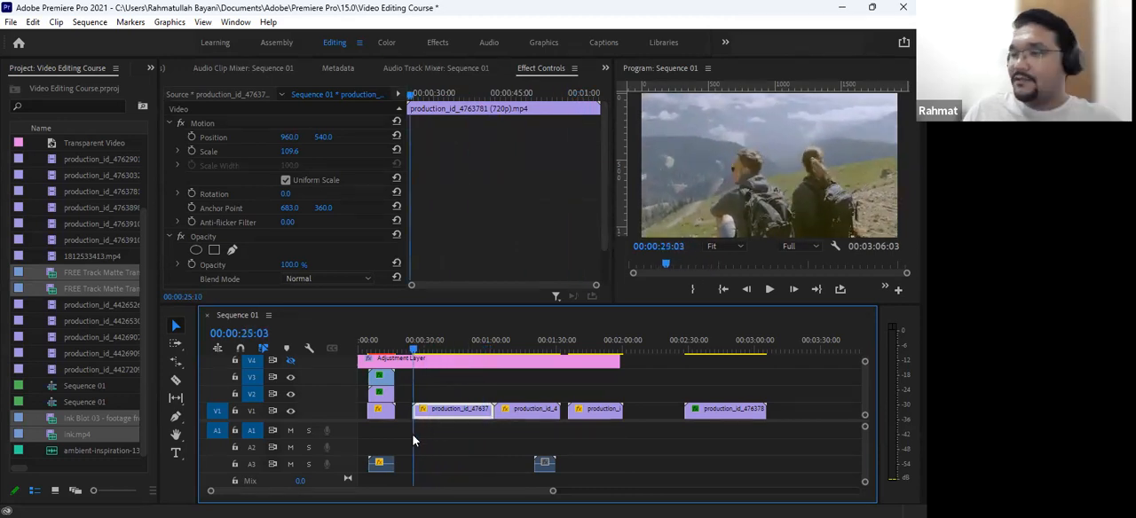
key("space")
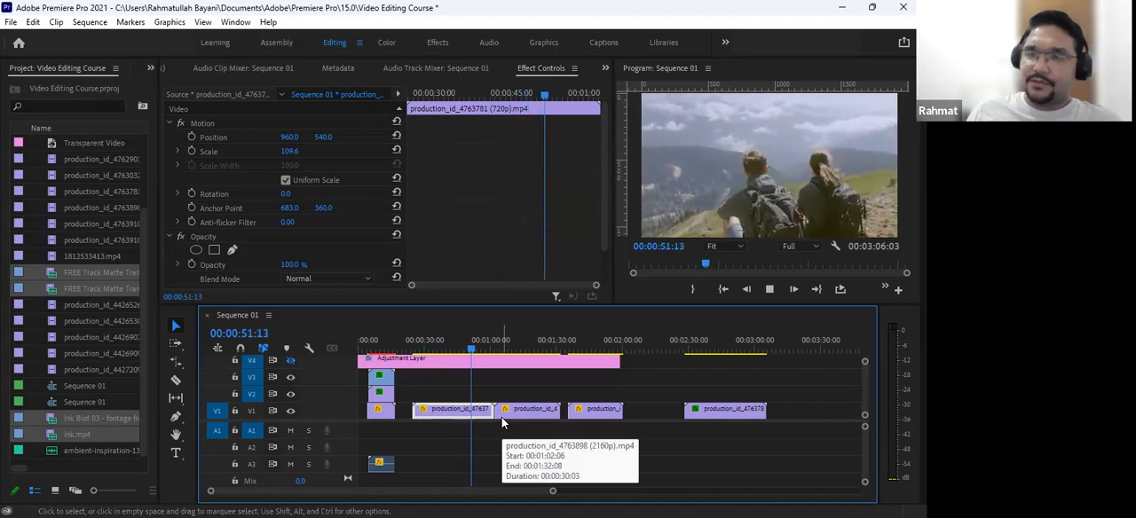
key("space")
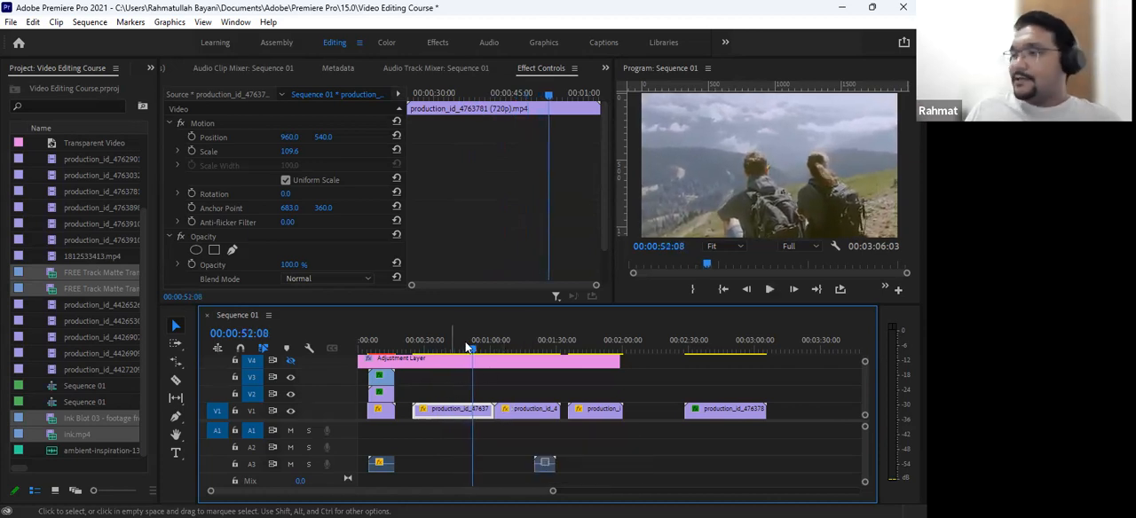
- Enable Scale animation on the production_id_4763781 clip and add a Scale keyframe at 00:01:00:00
left_click_drag(469, 344, 489, 344)
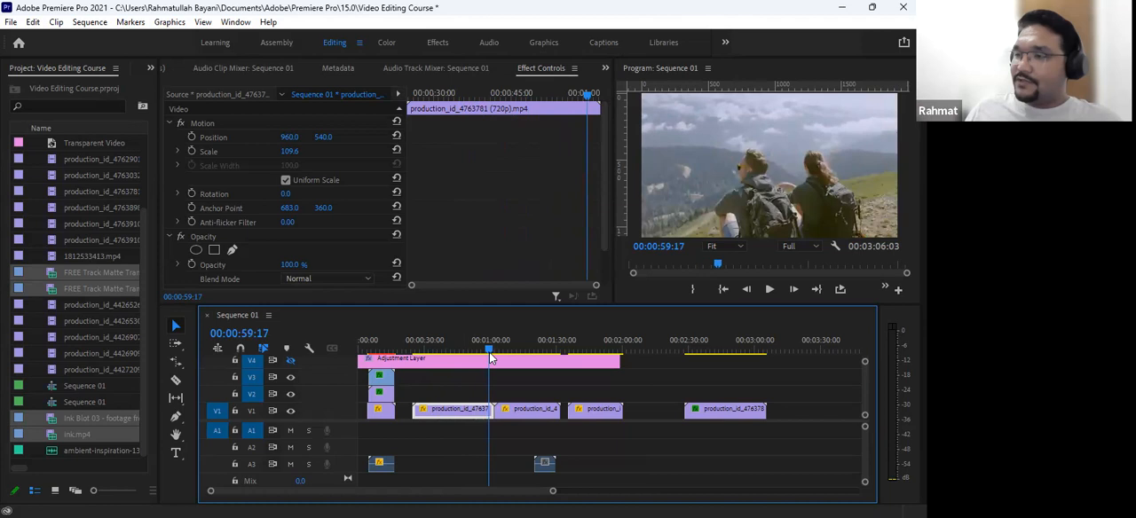
key("Down")
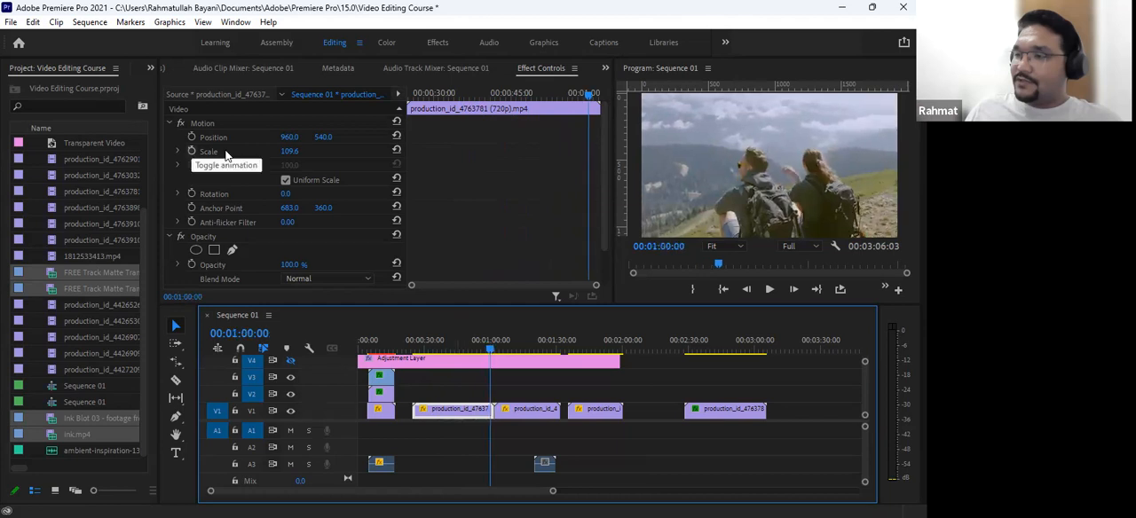
left_click(226, 155)
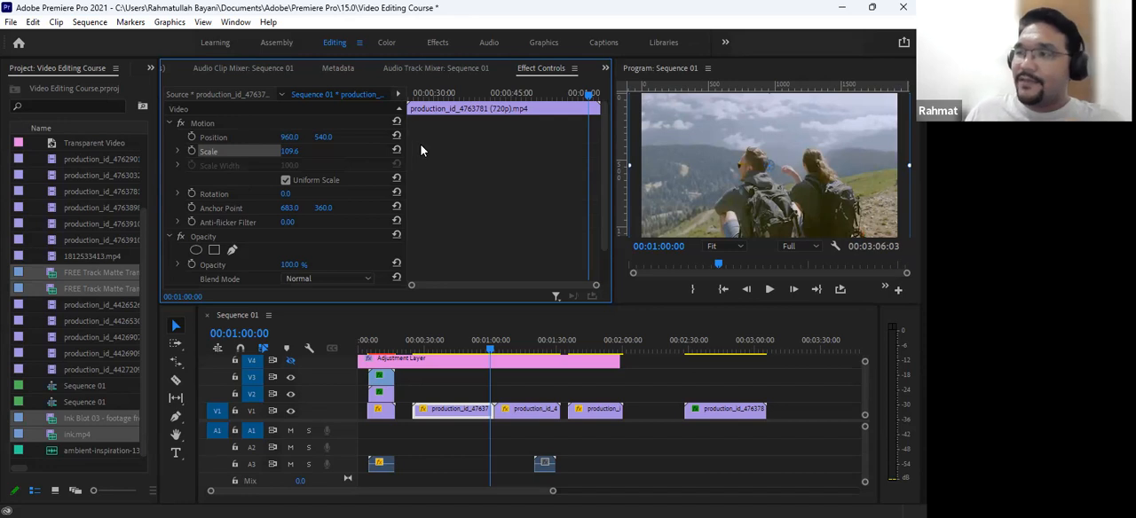
left_click_drag(413, 151, 590, 160)
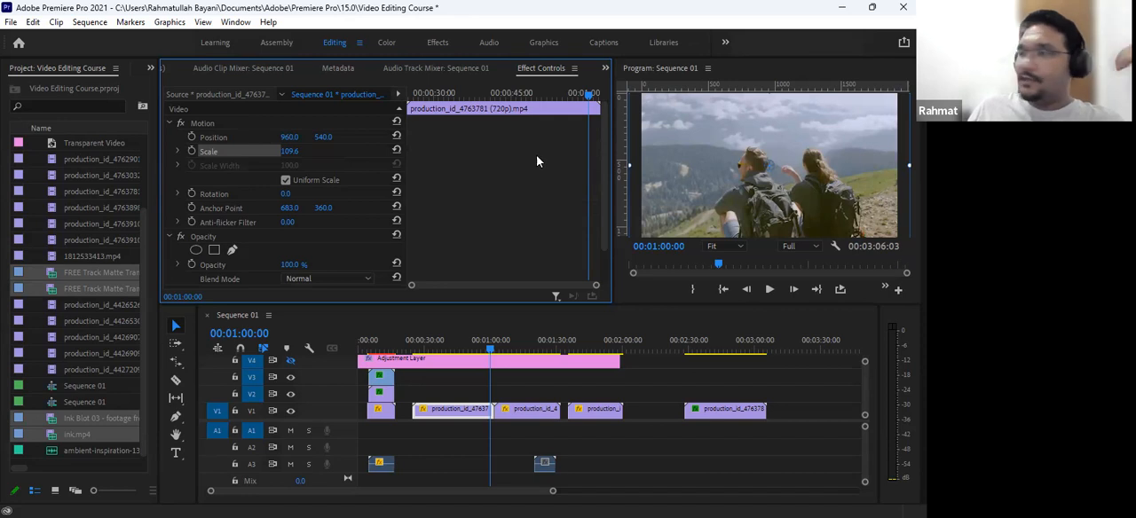
left_click(439, 424)
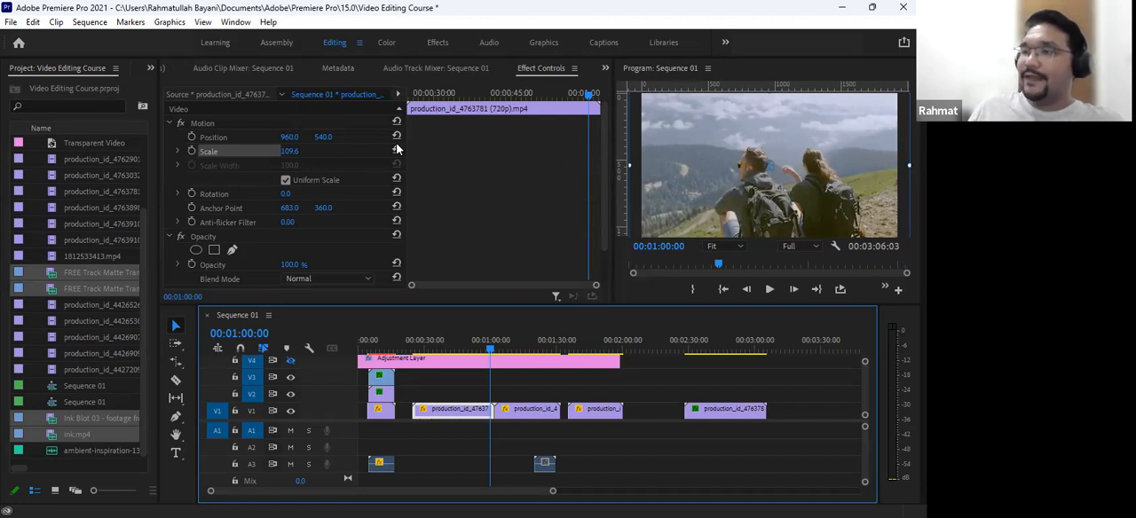
left_click(190, 152)
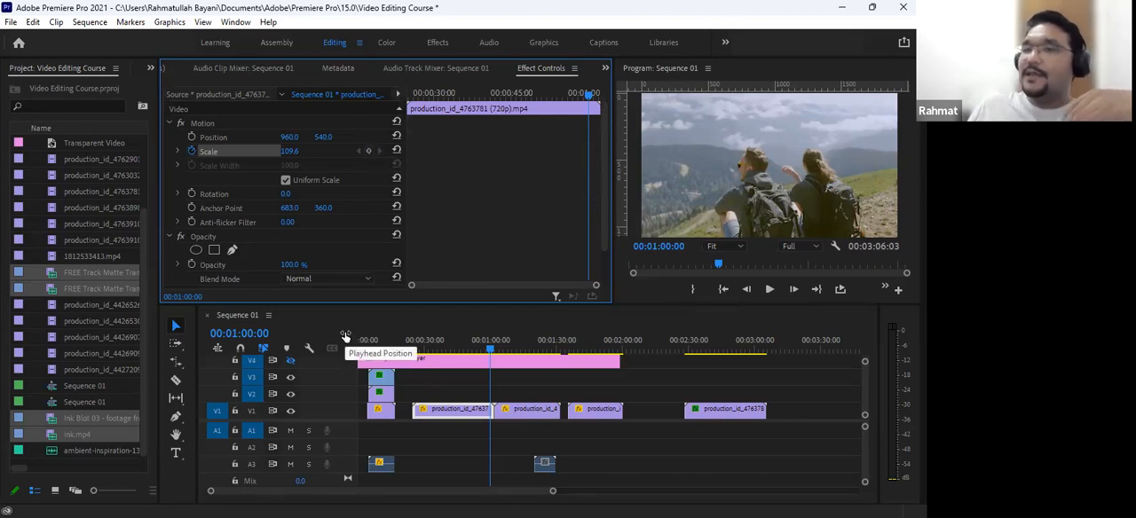
left_click(370, 152)
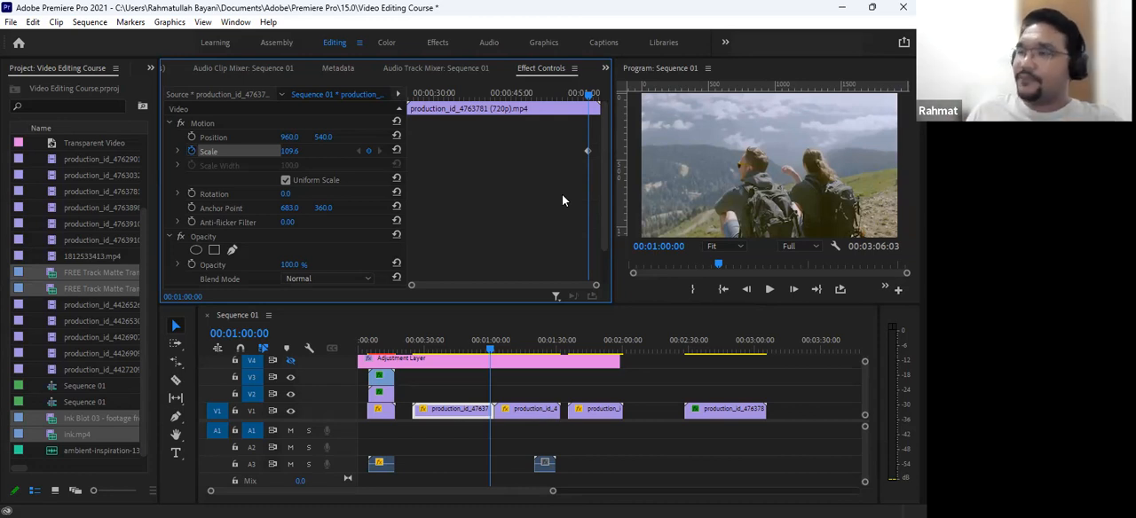
- Add a Scale keyframe of 243.6 at the start of the production_id_4763781 clip, at 00:00:24:20
left_click_drag(546, 104, 408, 135)
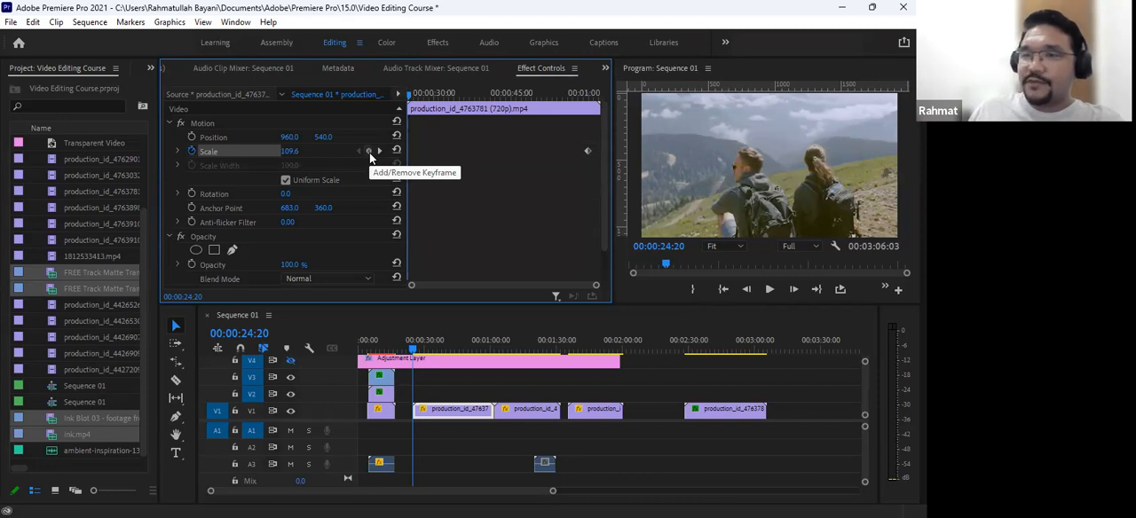
left_click(289, 151)
left_click_drag(289, 151, 409, 150)
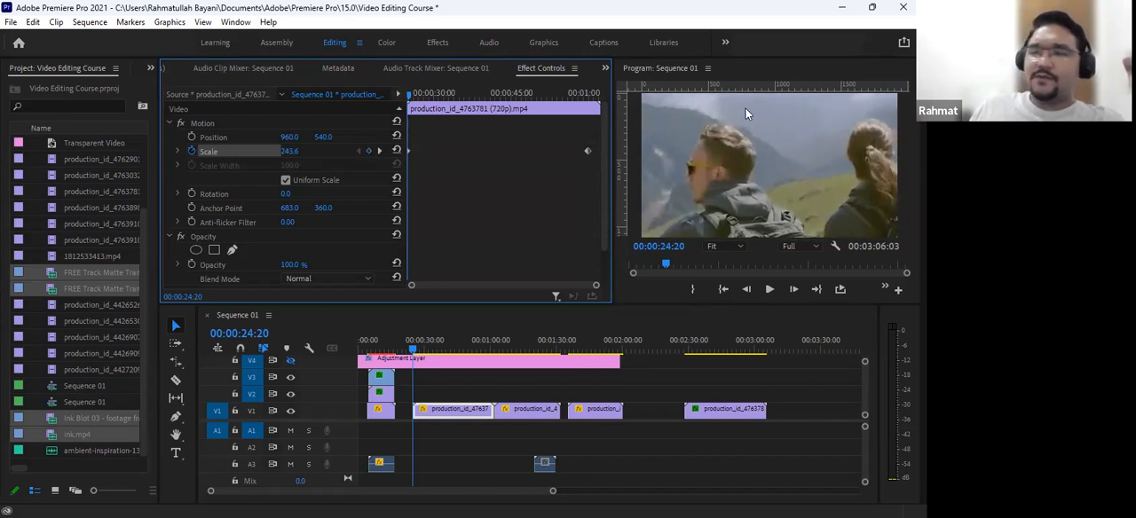
- Play the scale animation from 00:00:24:12 through the end of the production_id_4763781 clip
left_click_drag(408, 91, 612, 142)
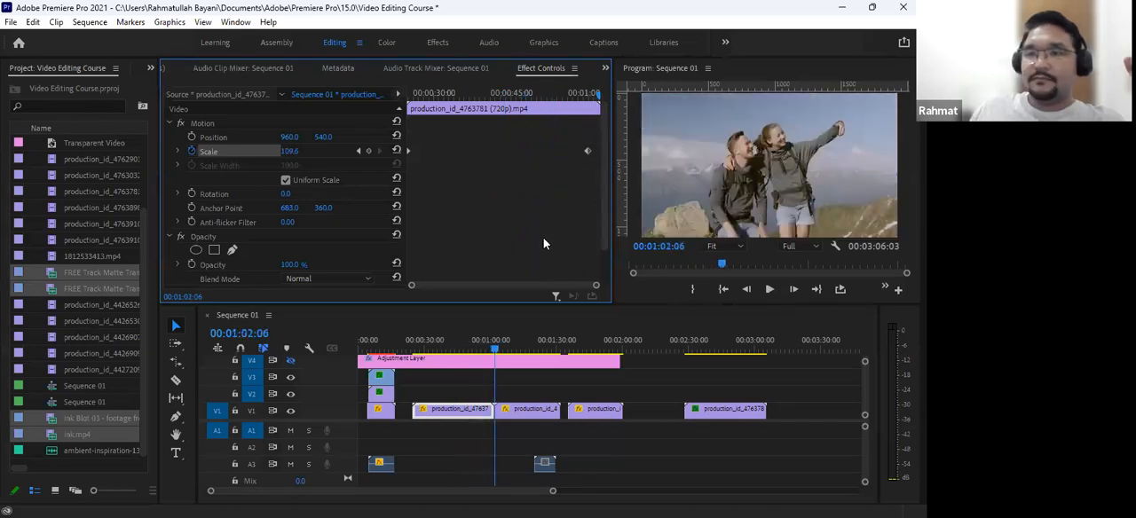
left_click_drag(455, 349, 413, 358)
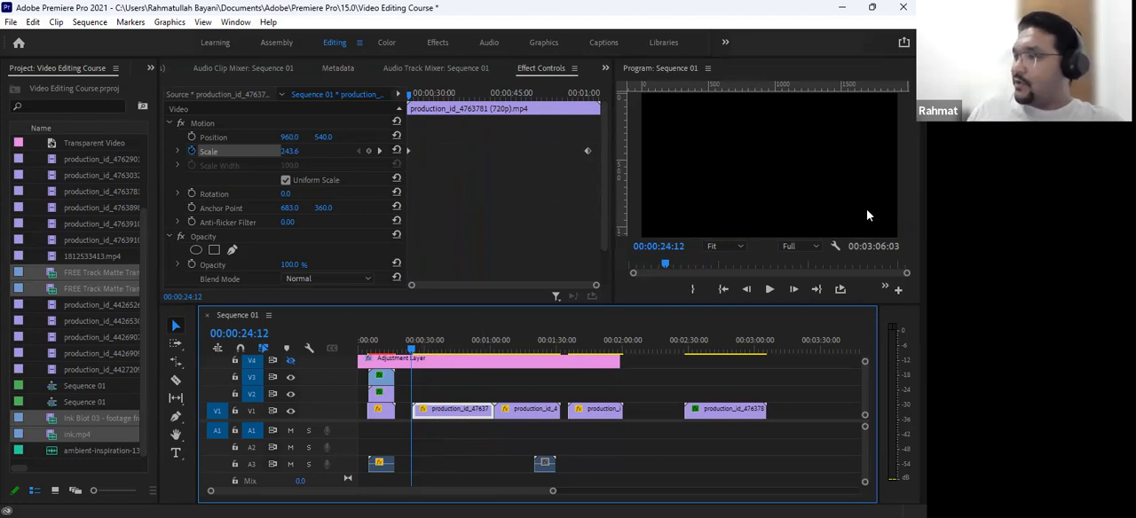
left_click(769, 289)
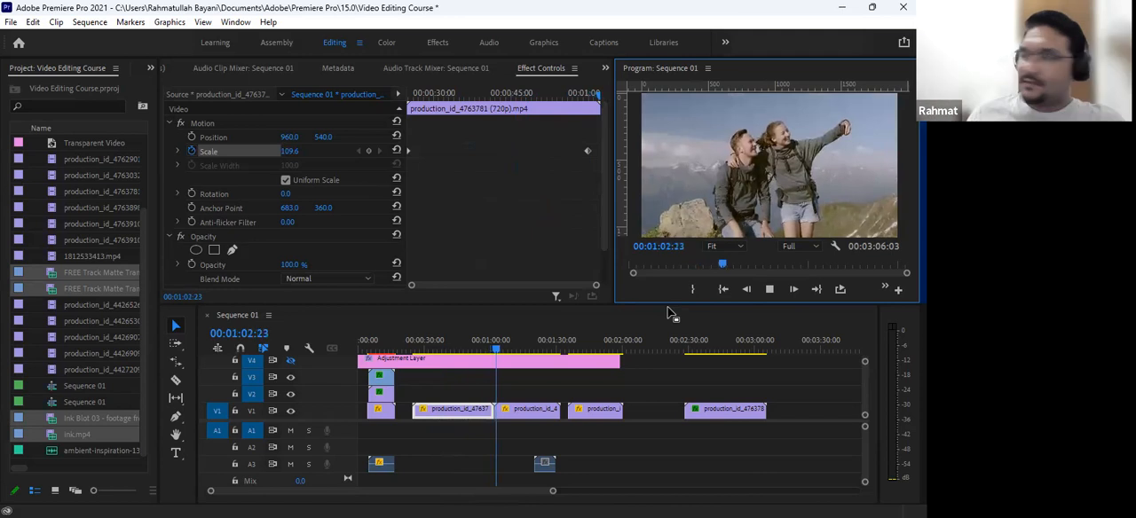
key("space")
- Delete the Scale keyframe at the start of the production_id_4763781 clip and move the playhead to 00:00:42:21
left_click(472, 348)
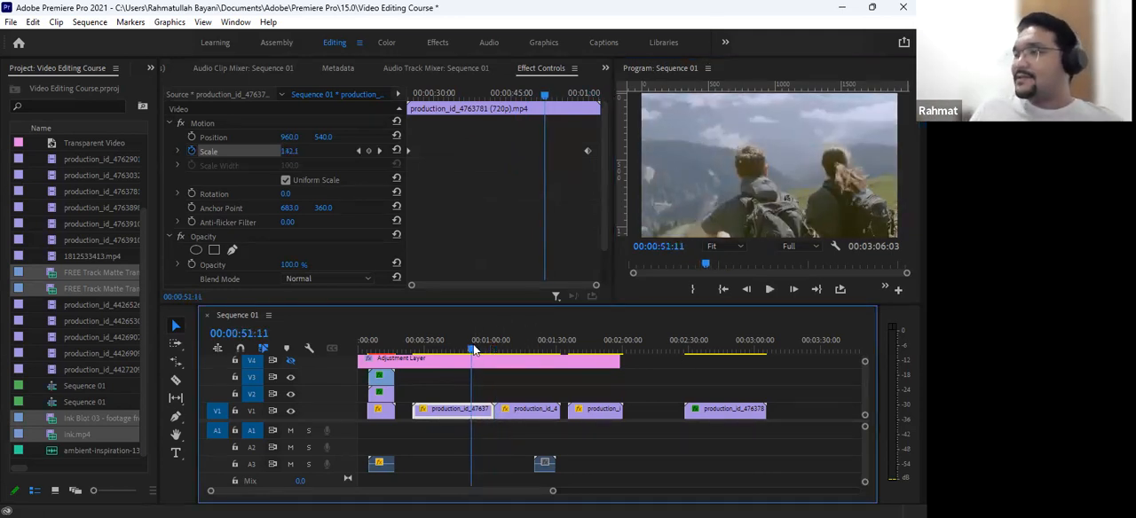
left_click(409, 151)
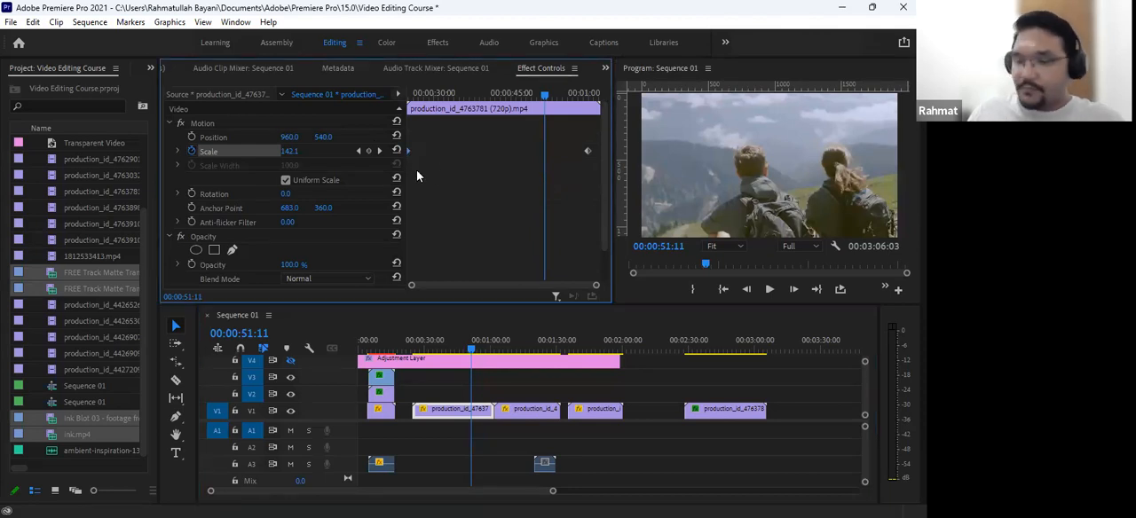
left_click(408, 350)
left_click_drag(407, 353, 454, 373)
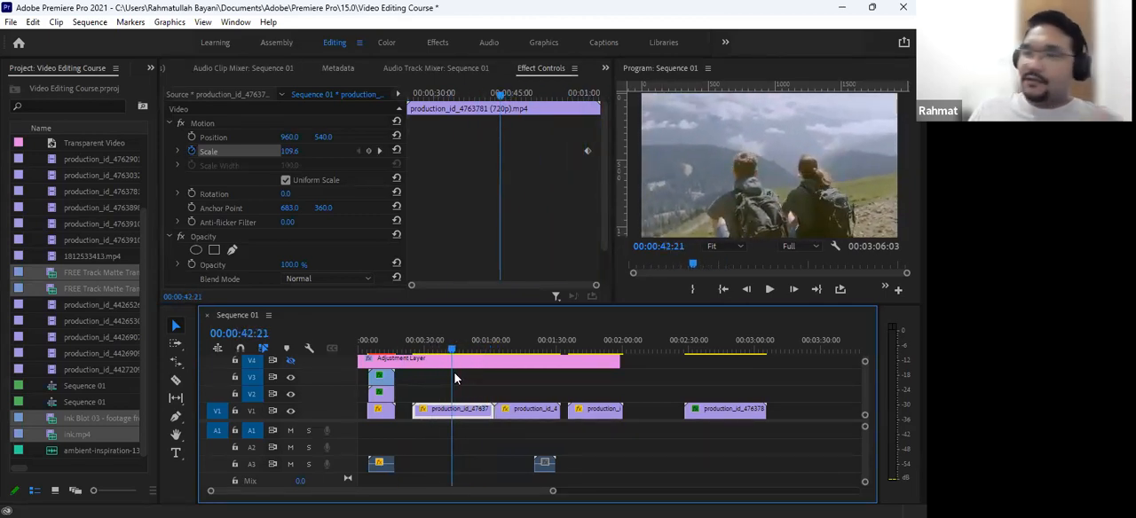
- Search the effects for "stab" and apply Warp Stabilizer to the first production_id_4763781 clip on V1
left_click(150, 69)
left_click(183, 146)
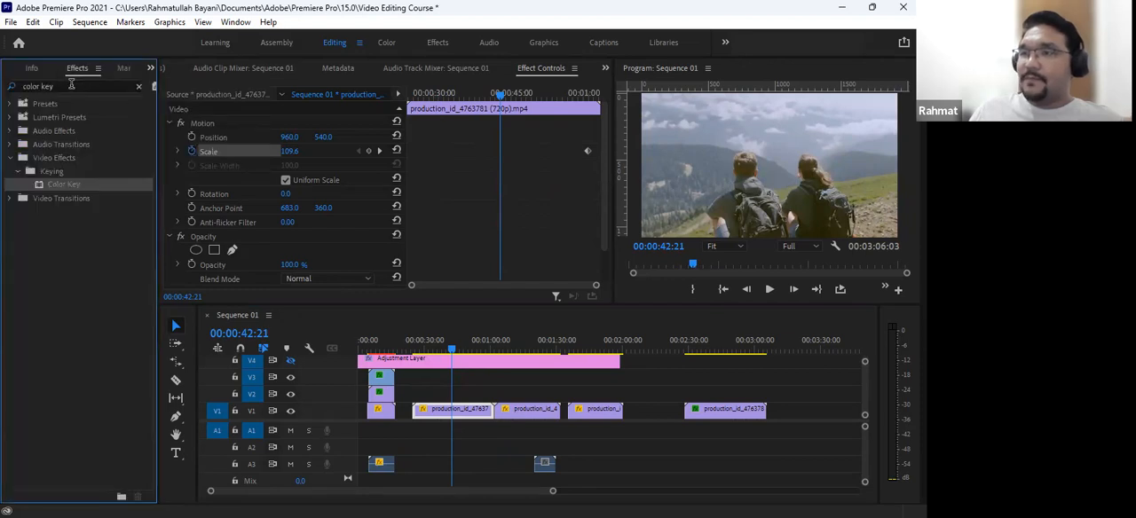
left_click(72, 86)
key("BackSpace")
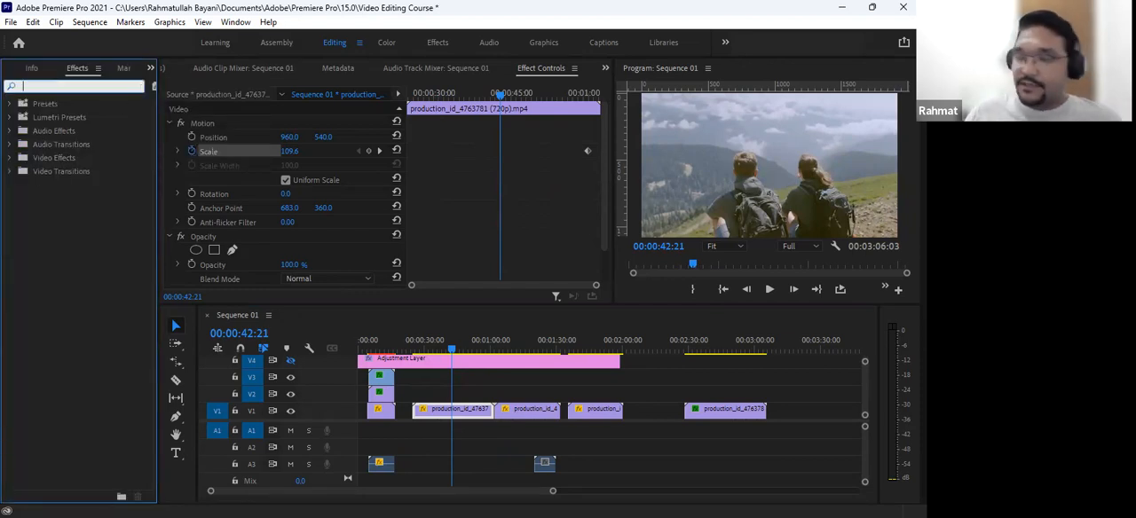
type("s")
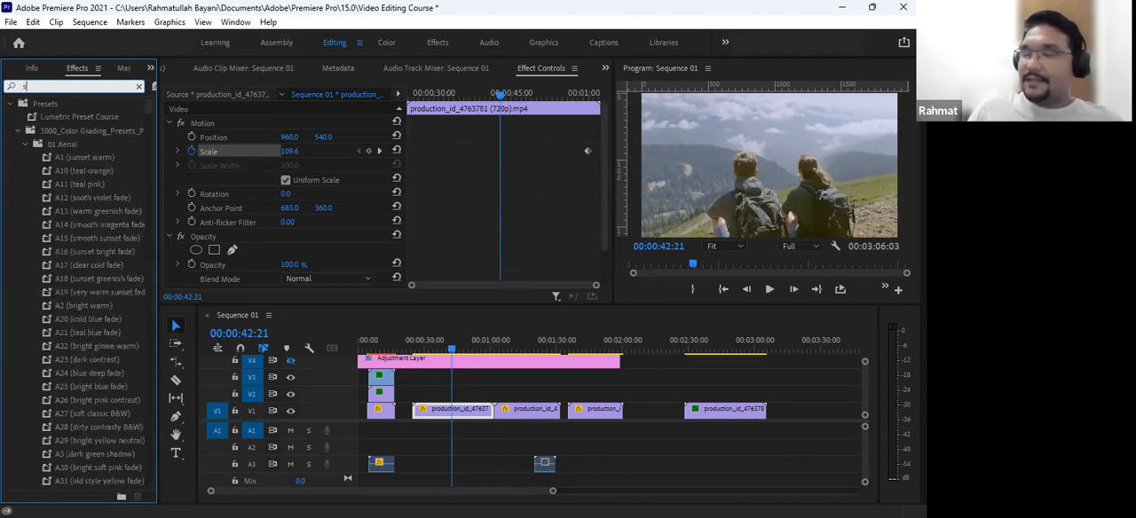
type("tab")
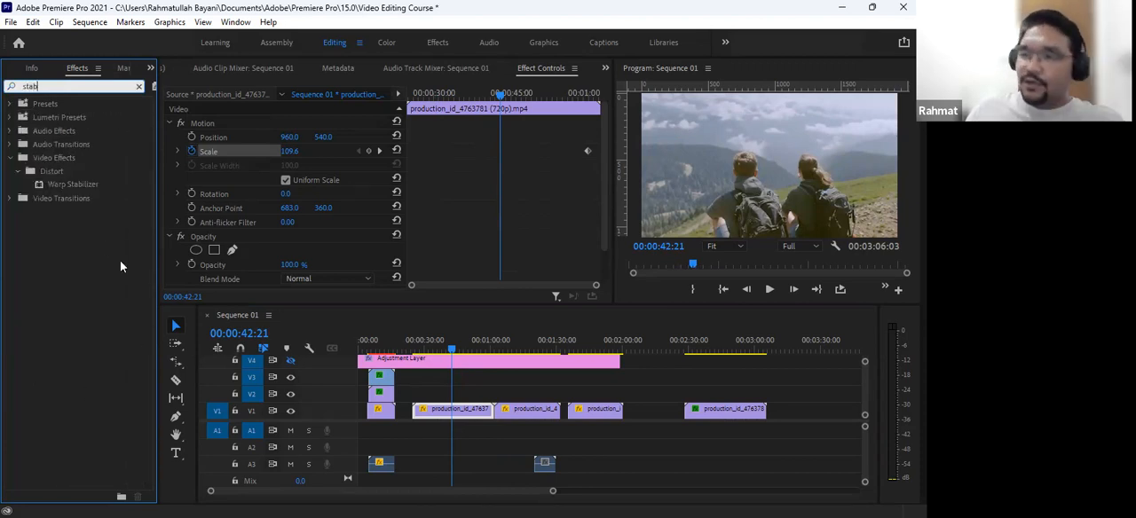
left_click(75, 184)
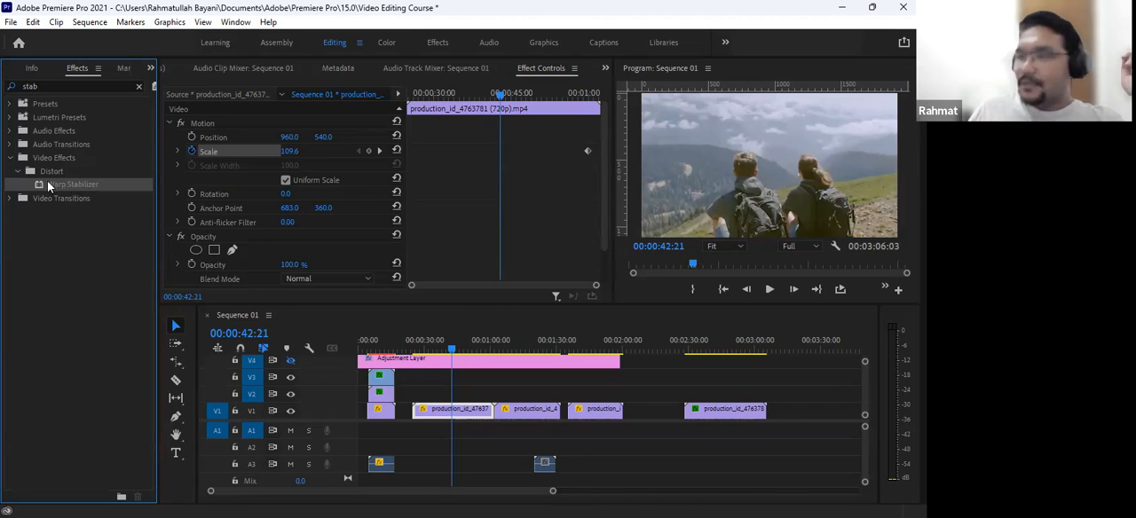
left_click_drag(73, 189, 446, 411)
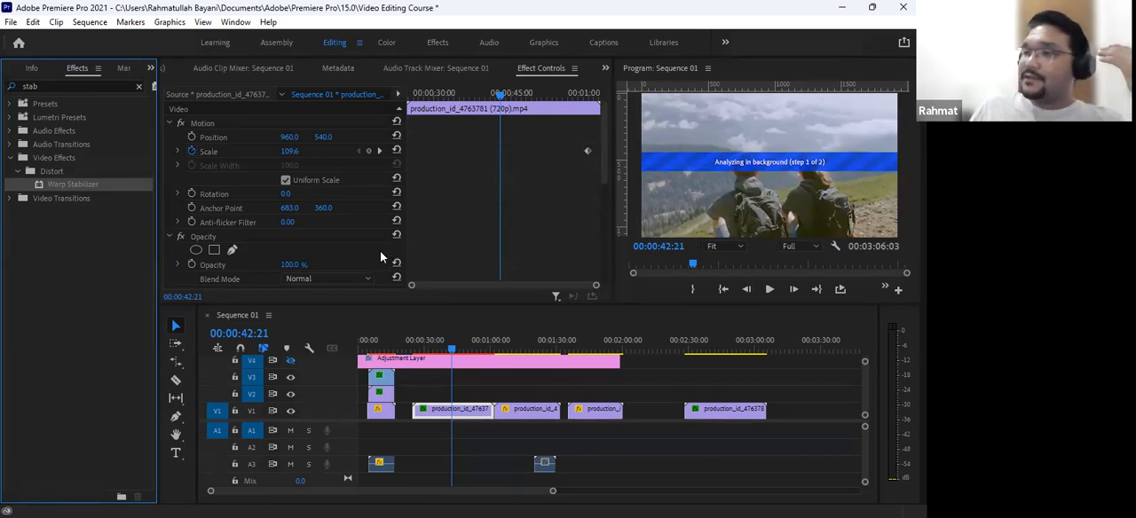
- Play the stabilized clip from 00:00:24:05, return to 00:00:37:09, and view its Warp Stabilizer settings
scroll(500, 224, "down", 3)
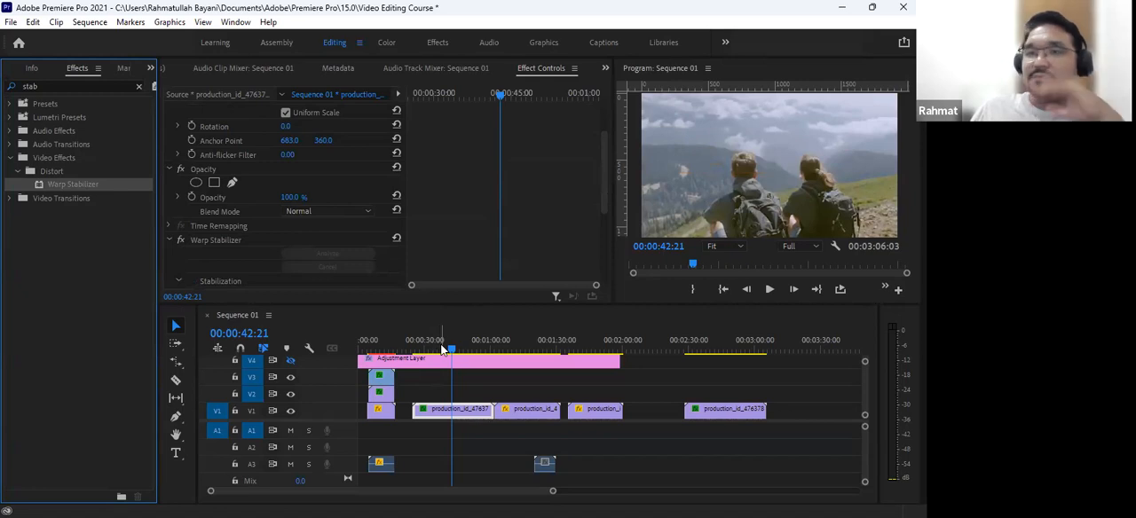
left_click_drag(442, 348, 413, 343)
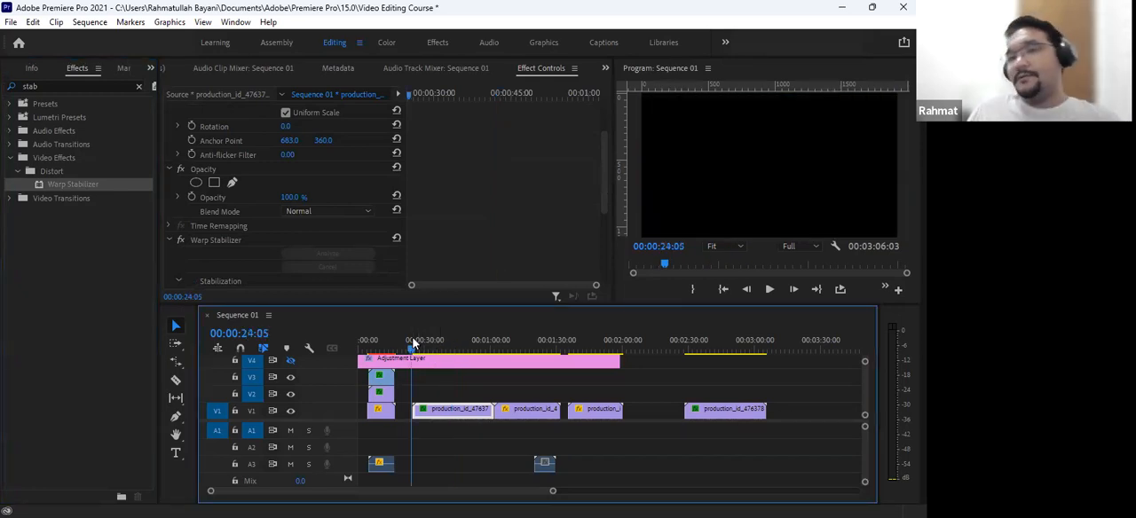
key("space")
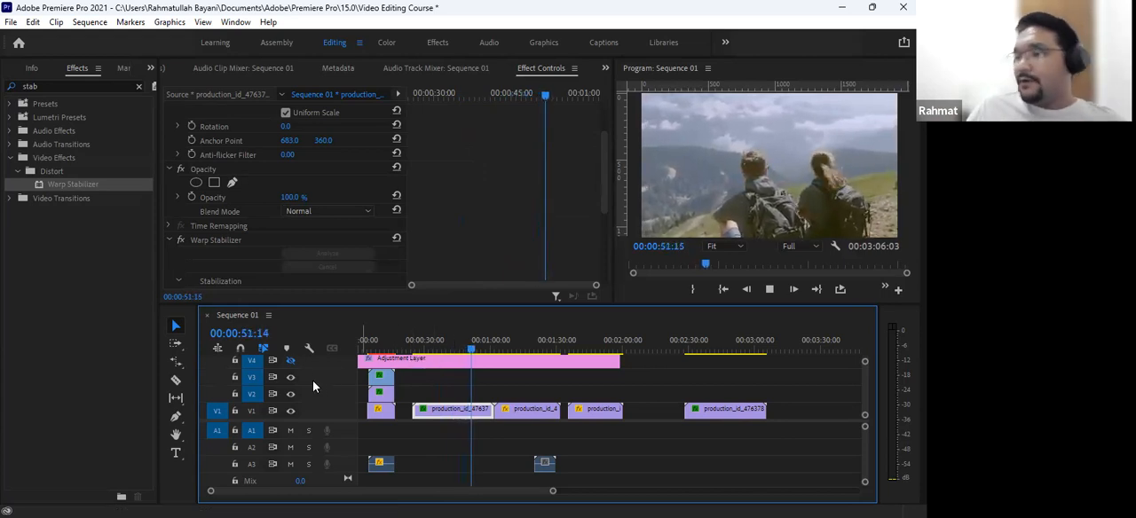
left_click(442, 351)
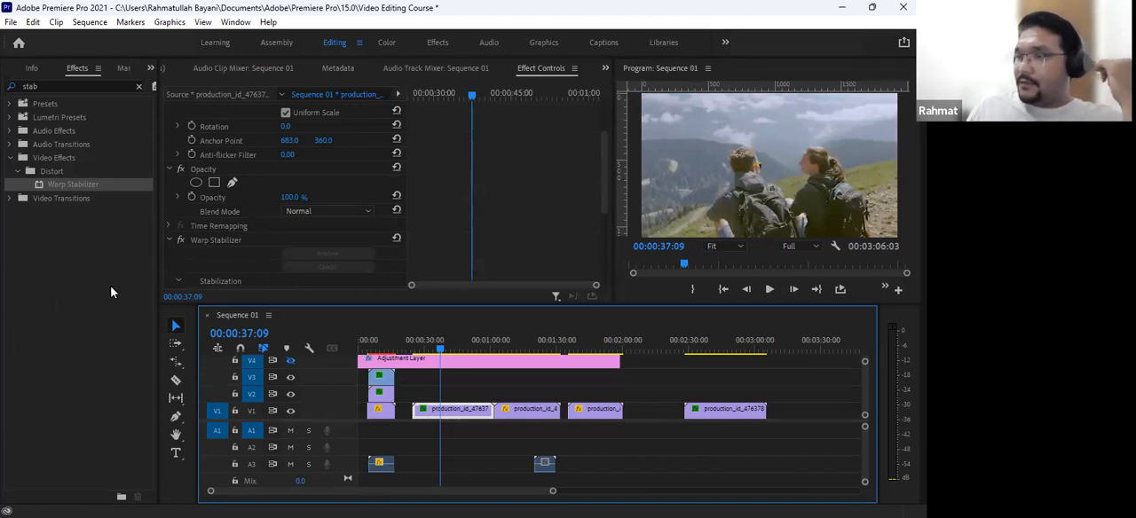
scroll(509, 438, "down", 2)
scroll(510, 433, "up", 2)
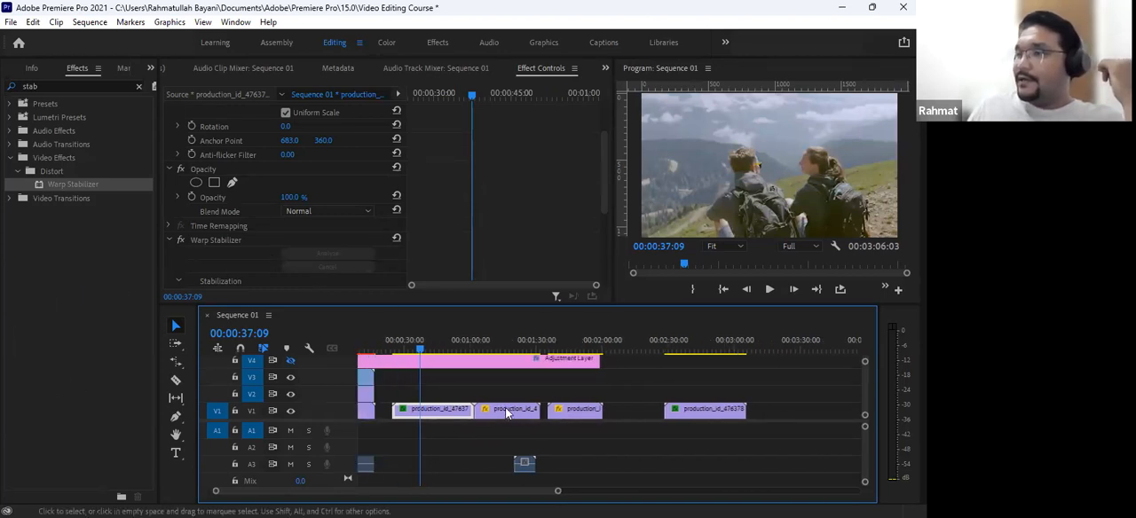
left_click(186, 268)
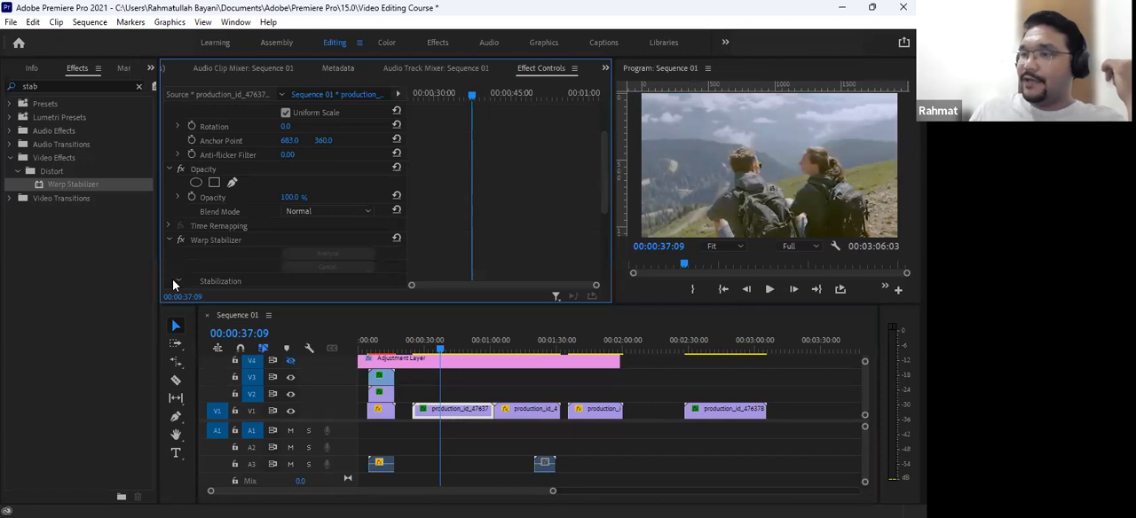
- Examine the Warp Stabilizer's stabilization and border settings, including the available Result options
scroll(251, 264, "down", 2)
scroll(251, 264, "up", 1)
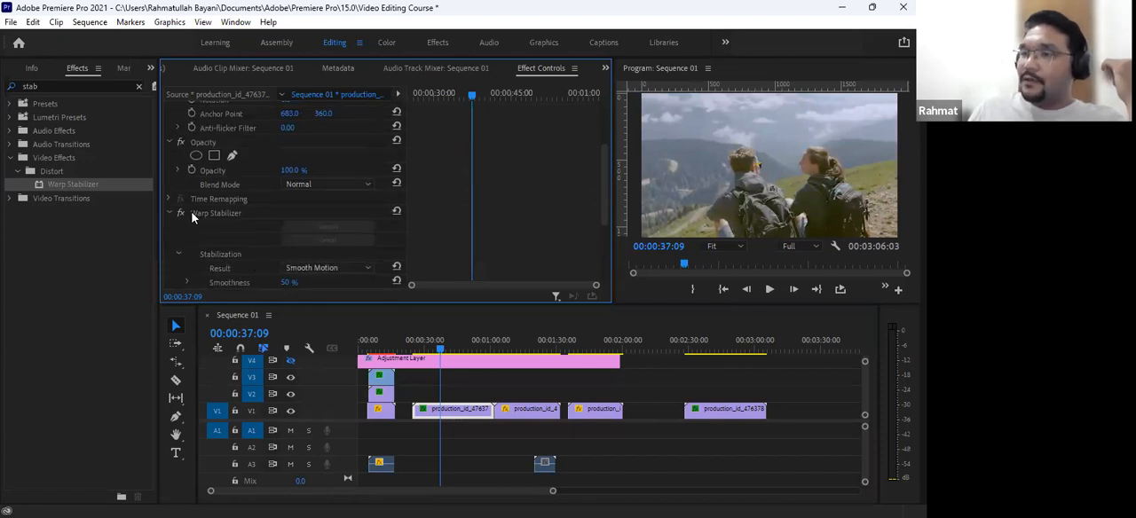
left_click(213, 216)
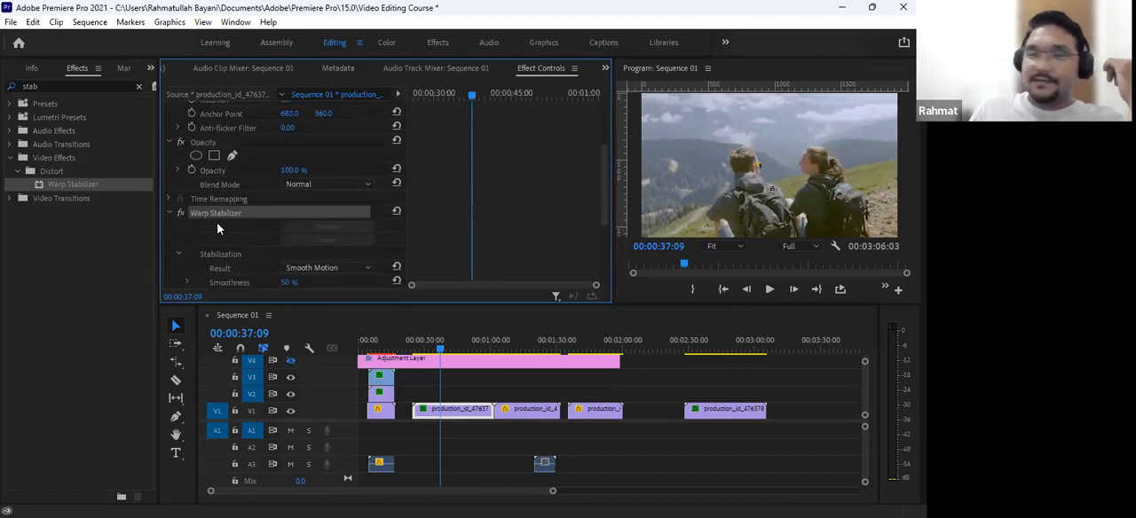
scroll(220, 232, "down", 4)
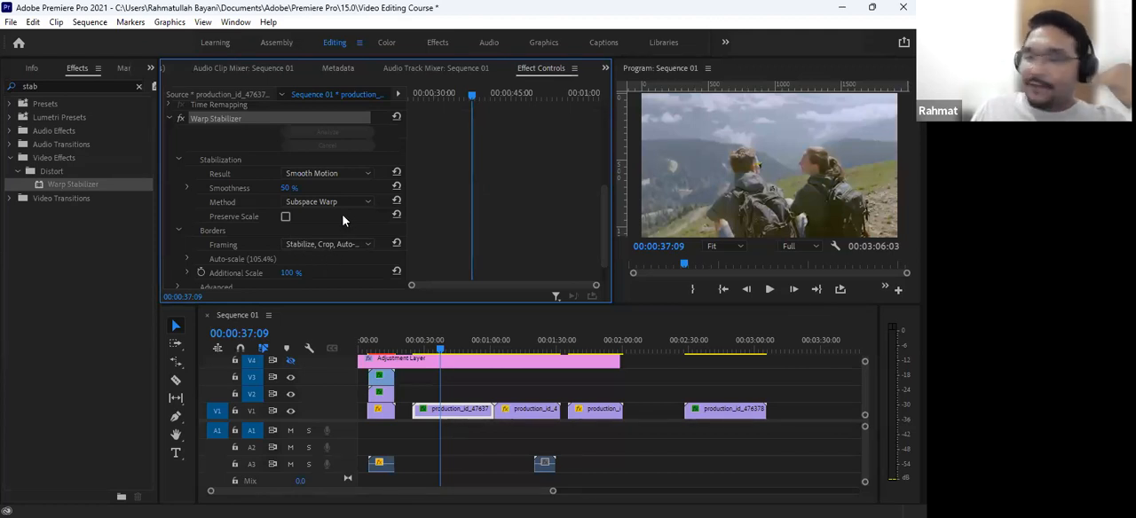
left_click(324, 176)
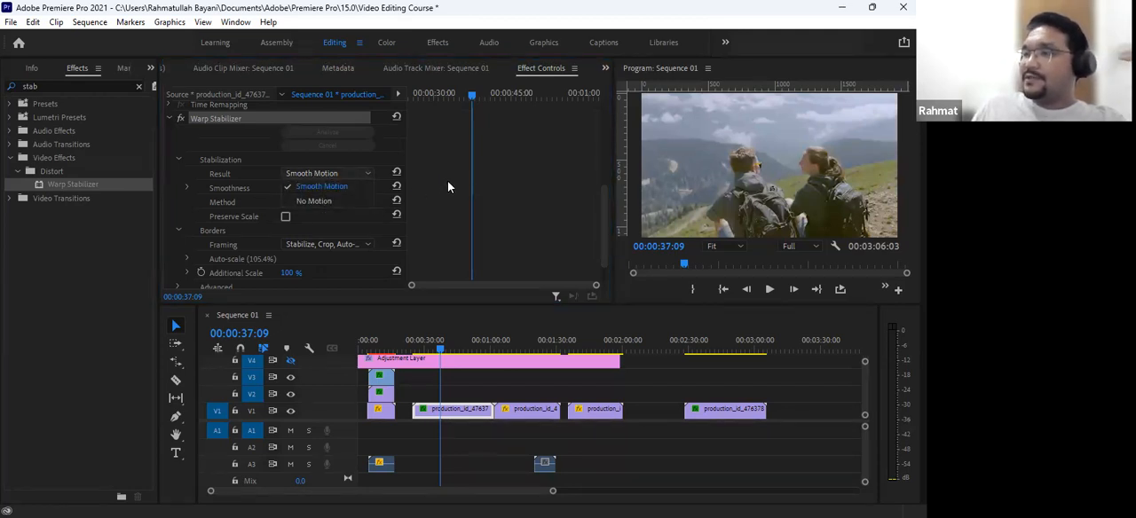
left_click(256, 202)
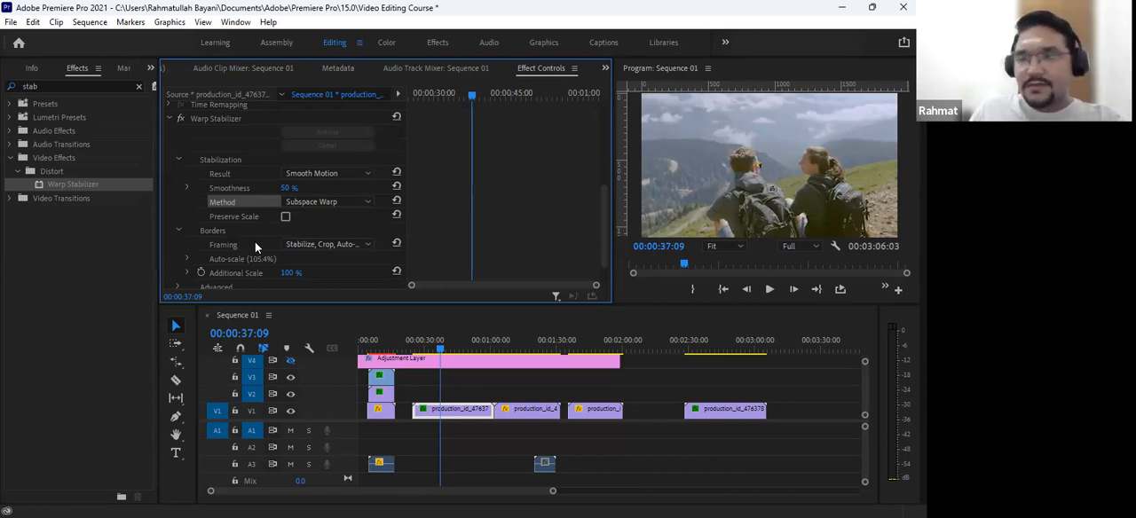
- Set the Warp Stabilizer's Smoothness to 100% and play the first production_id_4763781 clip from its start
left_click(290, 188)
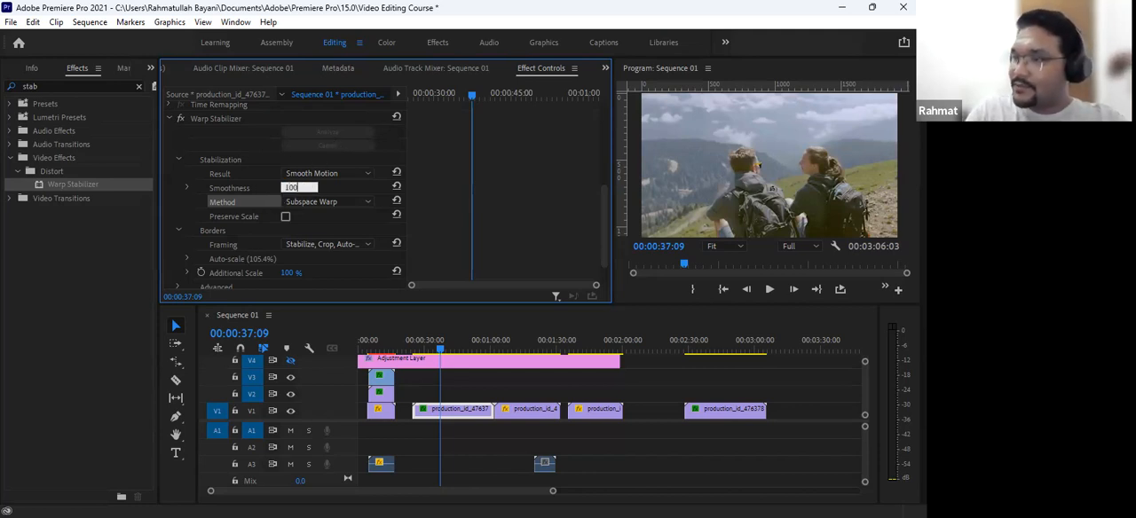
key("Return")
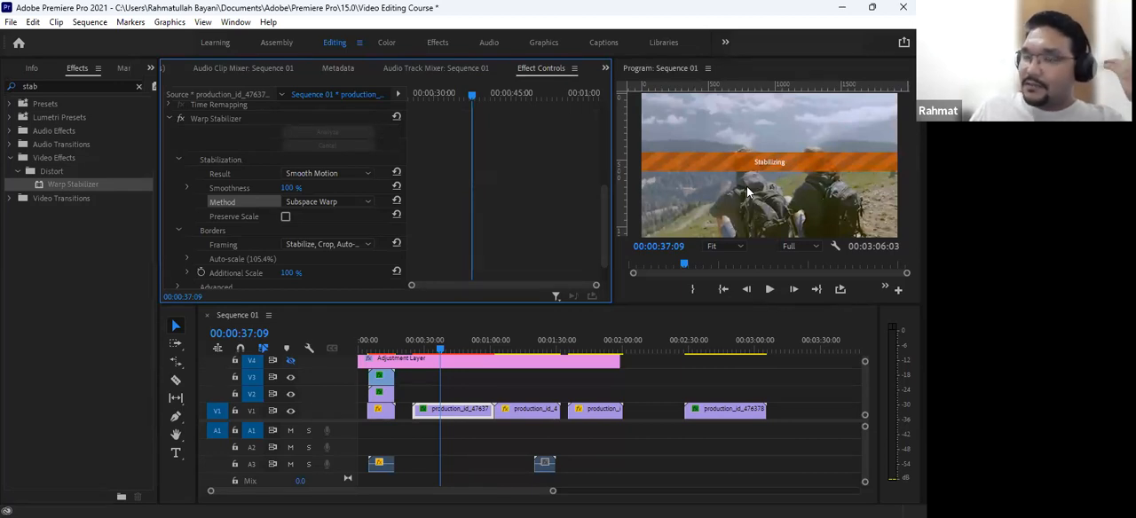
left_click(412, 348)
key("space")
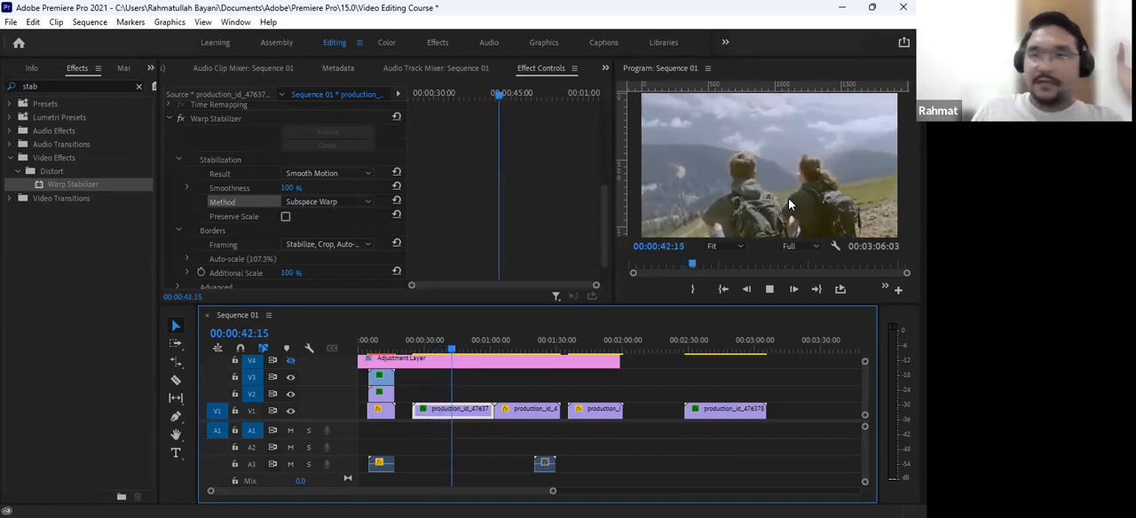
- Set the Warp Stabilizer's Smoothness to 50% and view the available Framing options
left_click(288, 188)
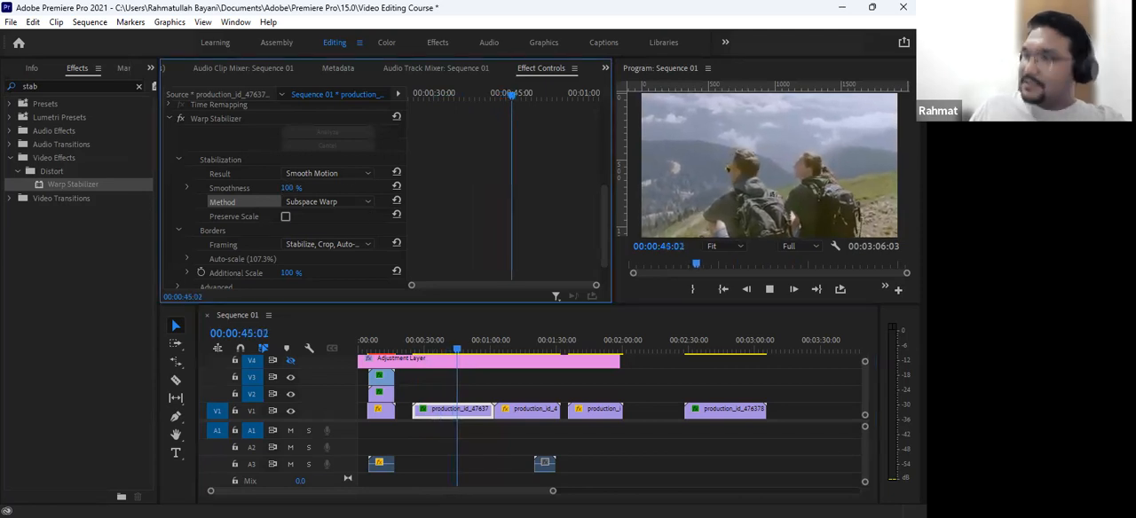
left_click(374, 146)
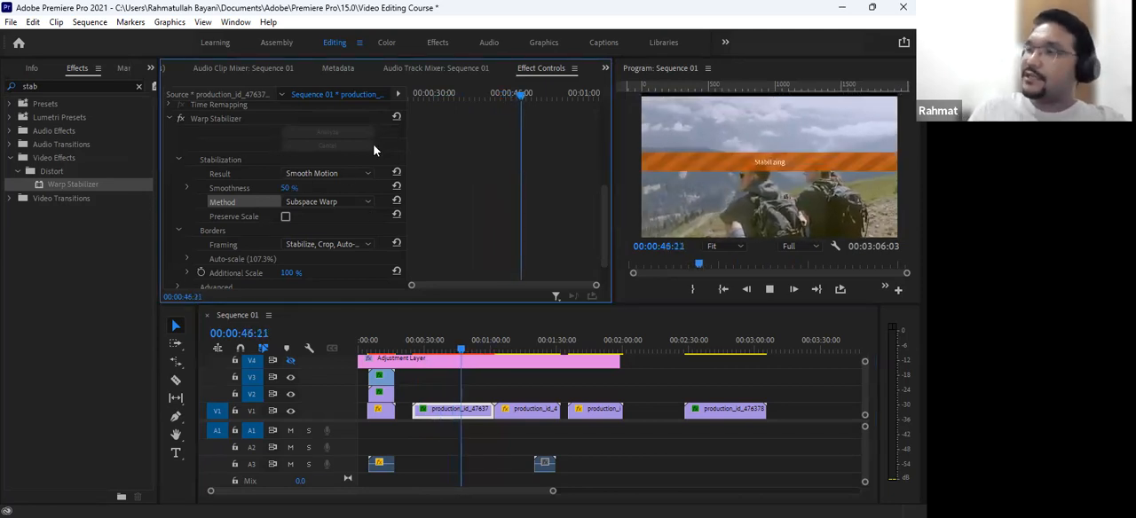
left_click(307, 245)
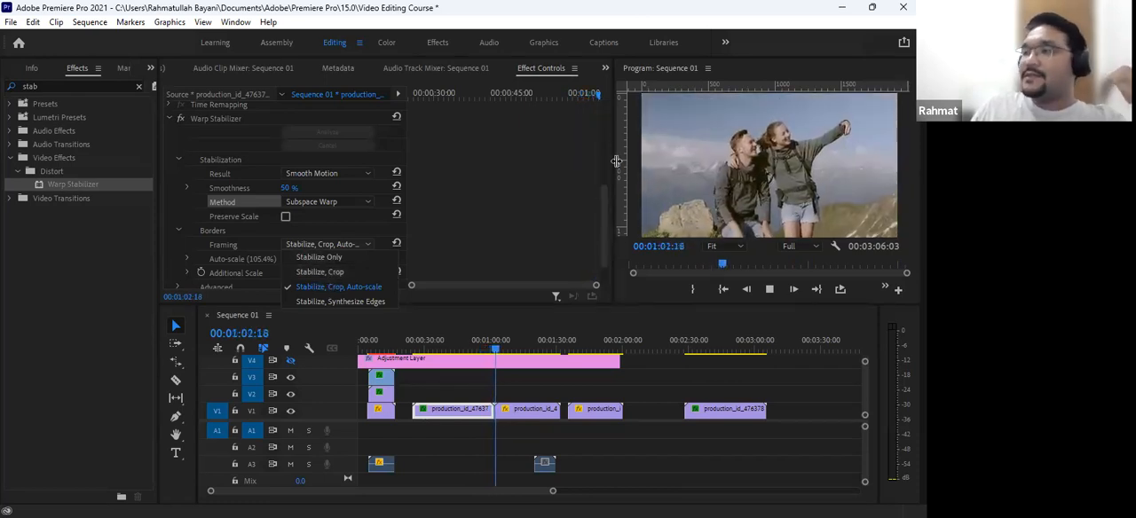
key("Escape")
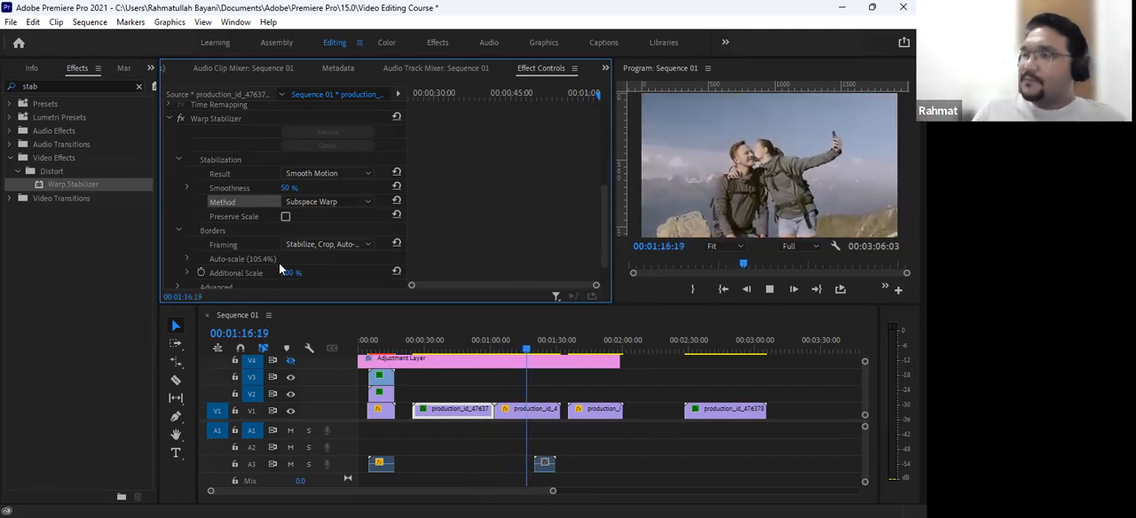
left_click(299, 246)
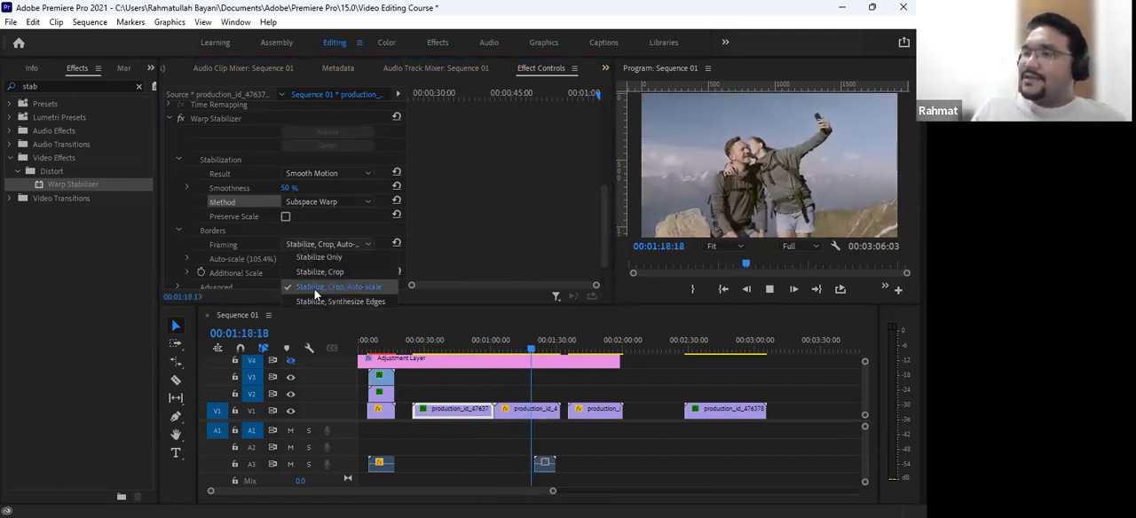
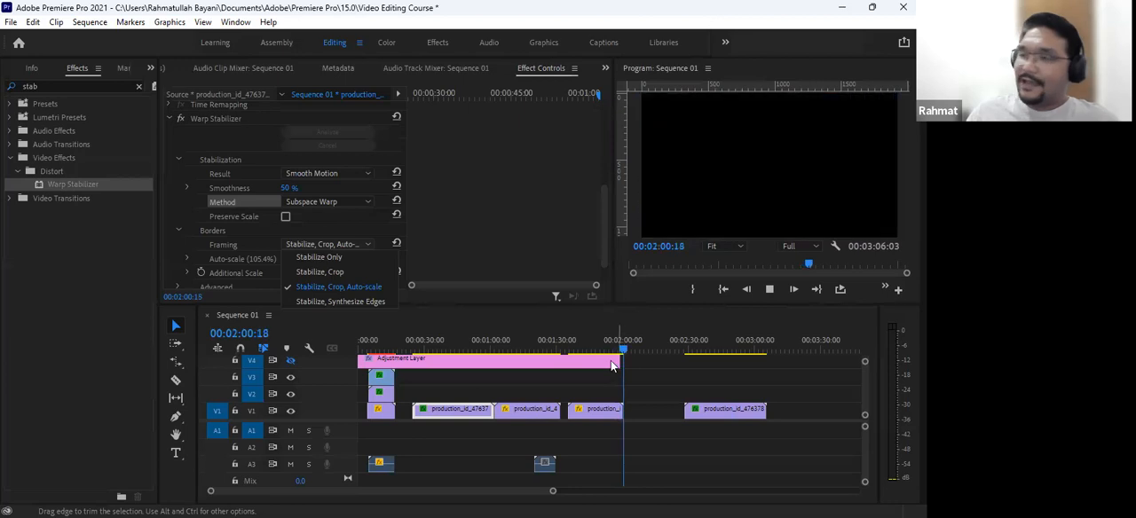
- Review the first production_id_4763781 clip by scrubbing and playing it from its start, and view its Motion settings
left_click_drag(616, 350, 517, 352)
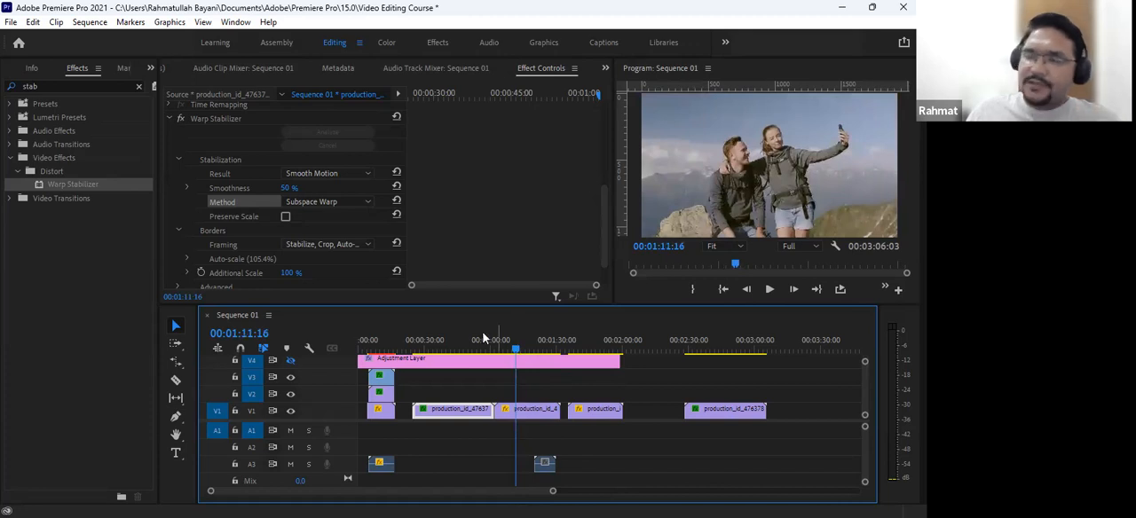
left_click_drag(484, 337, 413, 366)
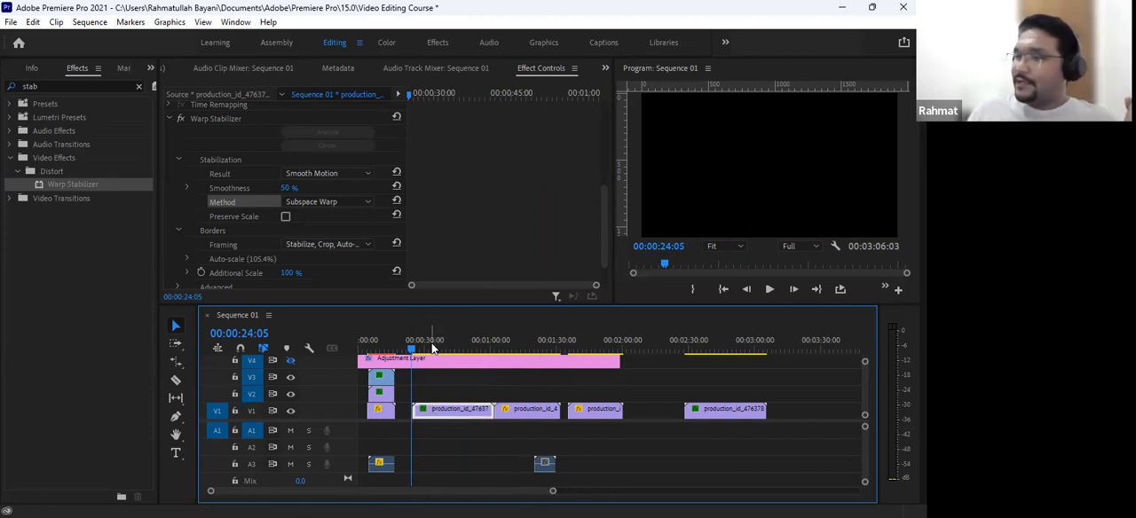
left_click(443, 349)
left_click_drag(443, 348, 447, 371)
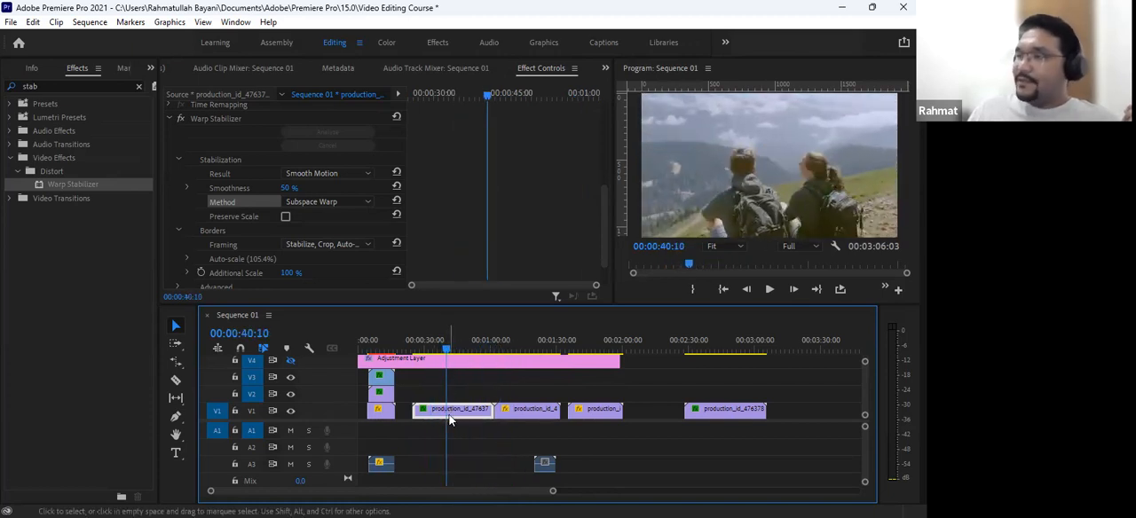
scroll(504, 238, "up", 6)
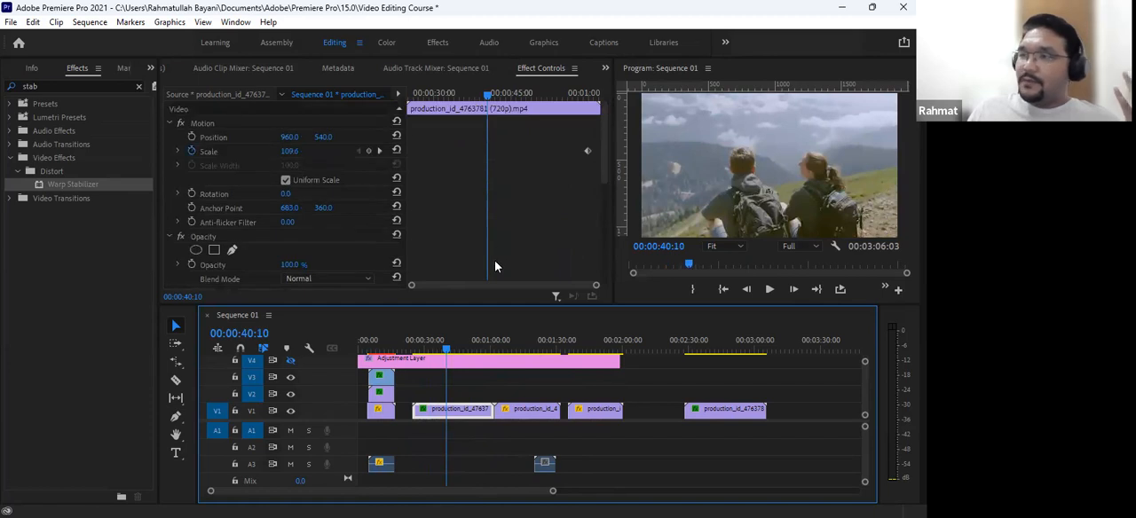
left_click_drag(447, 351, 414, 353)
key("space")
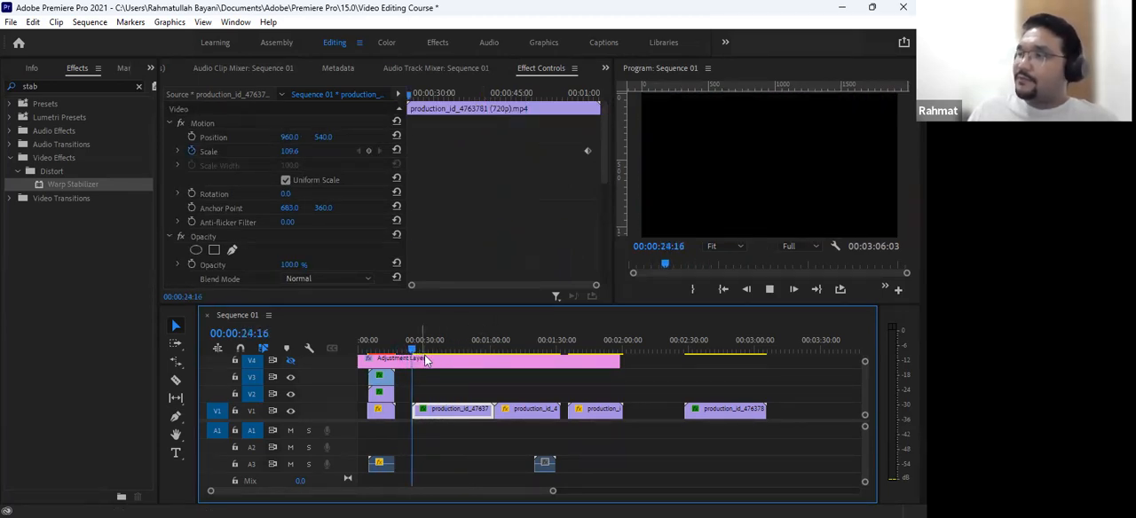
key("space")
left_click_drag(438, 343, 469, 342)
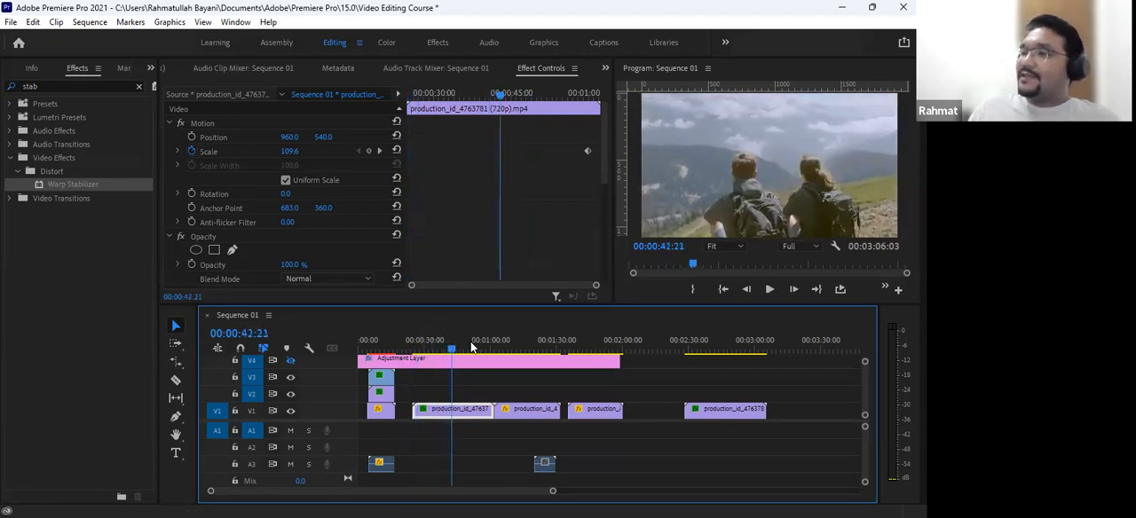
- Set the clip's Scale to 183.6 at 00:00:24:20 to animate the zoom, and play it from 00:00:25:03
left_click(590, 94)
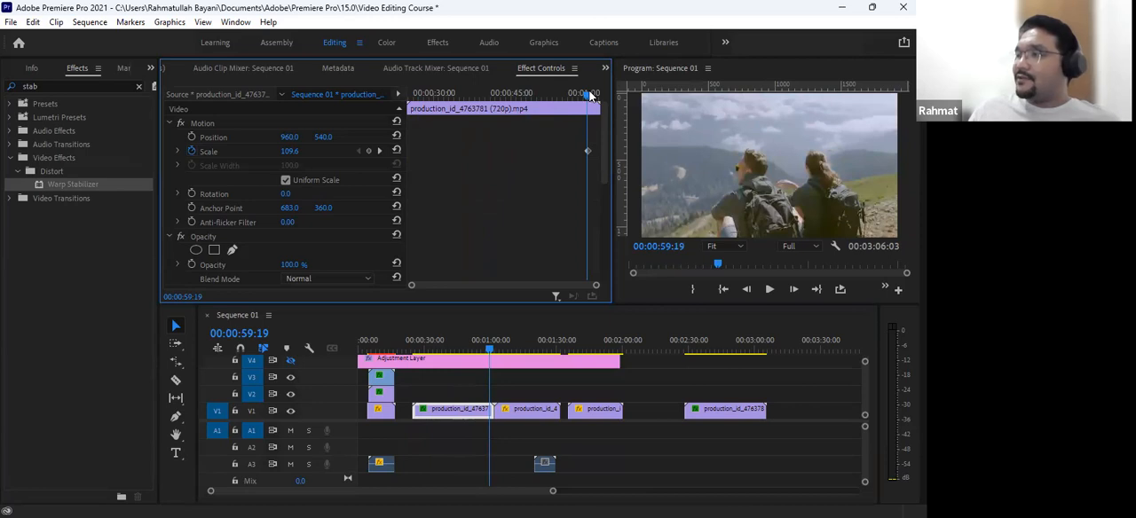
left_click(591, 95)
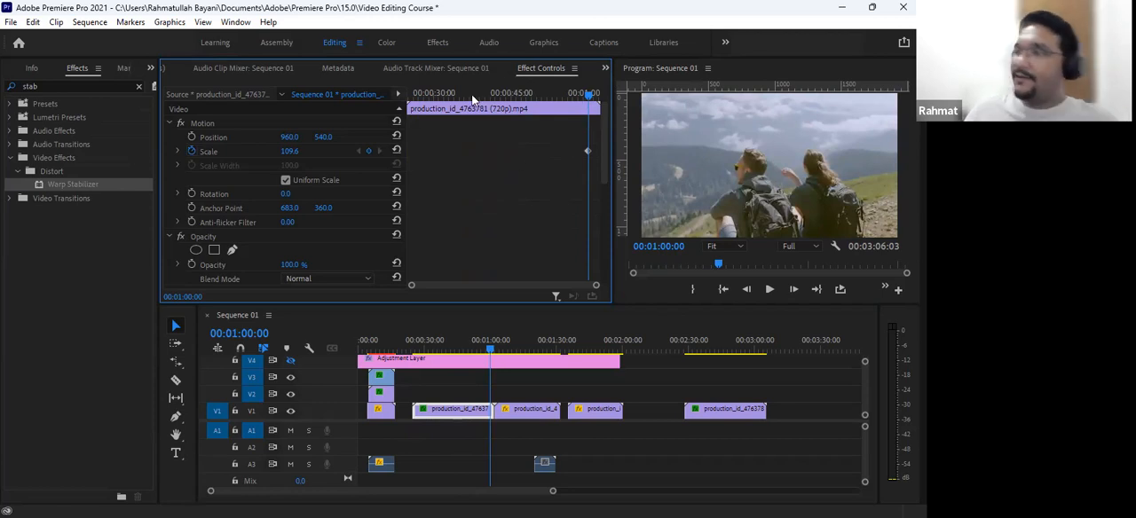
left_click_drag(453, 93, 399, 100)
left_click_drag(285, 151, 368, 151)
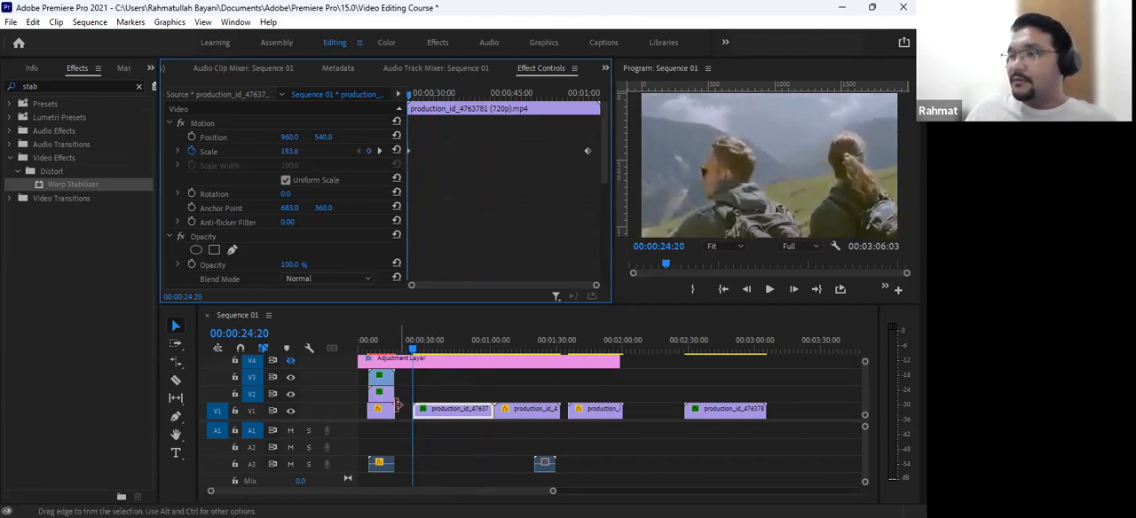
left_click(415, 344)
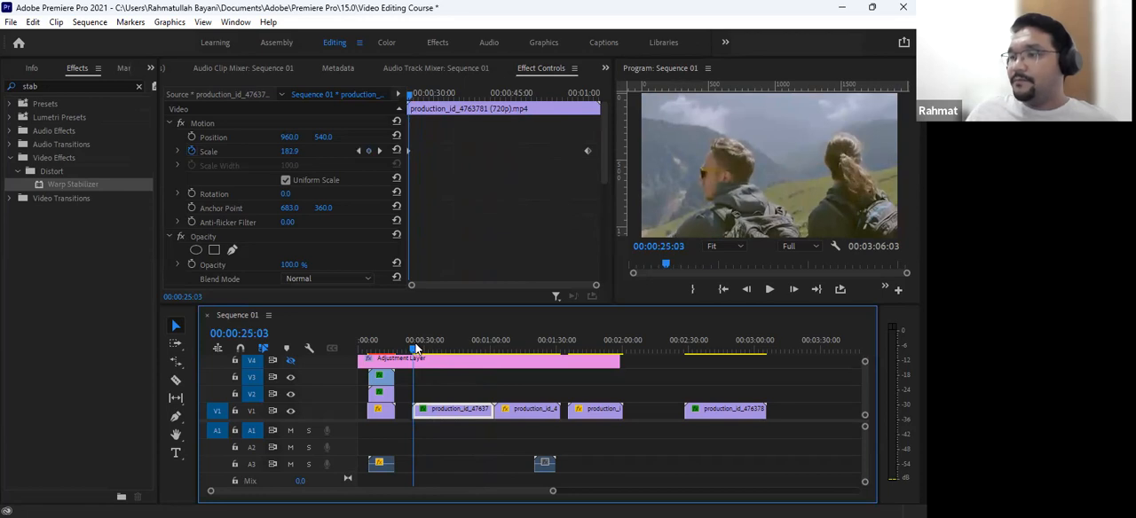
key("space")
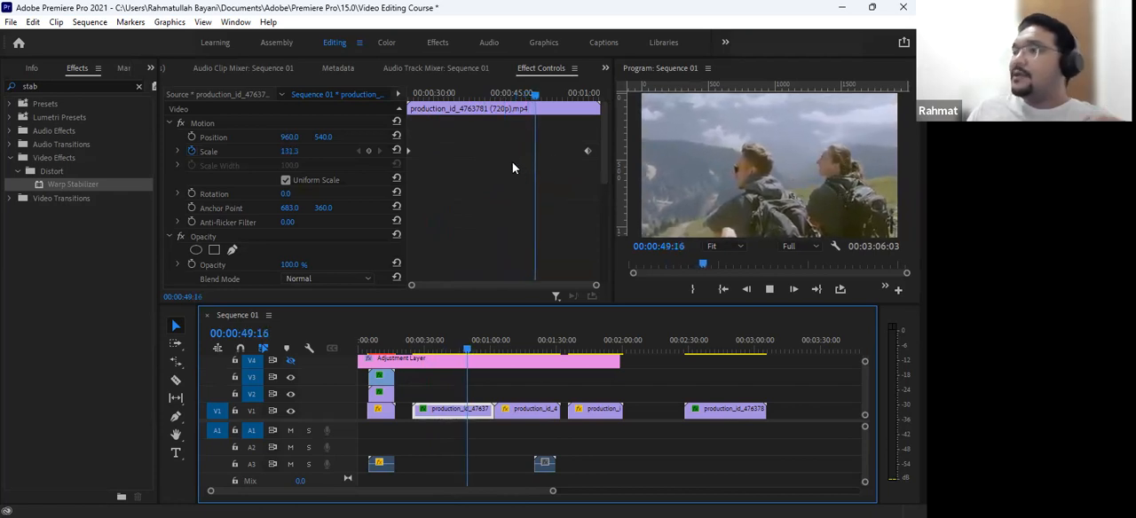
- Move the ending Scale keyframe to 00:00:30:07 and play the faster zoom from 00:00:24:20
left_click_drag(414, 95, 435, 148)
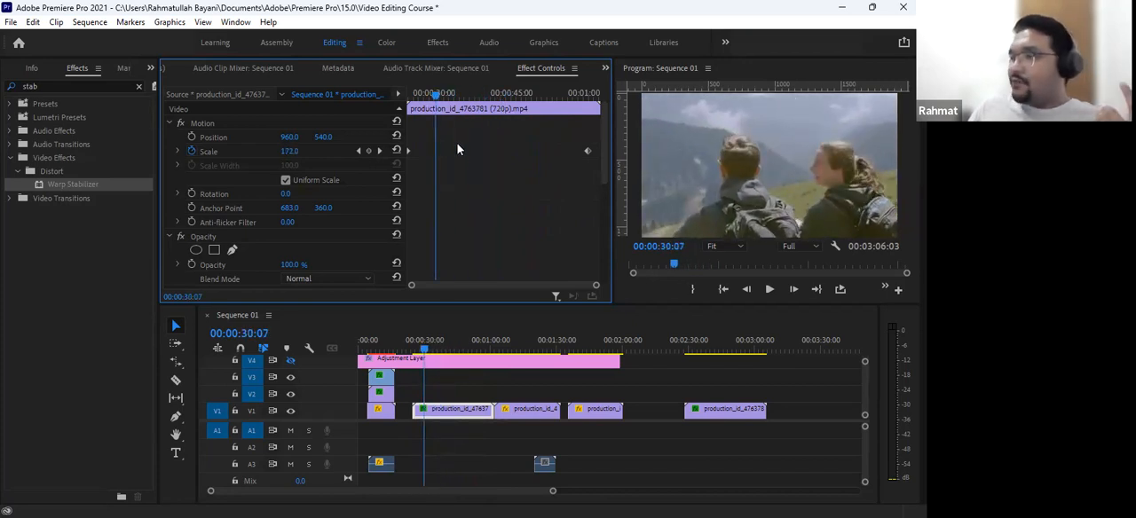
left_click_drag(587, 153, 437, 160)
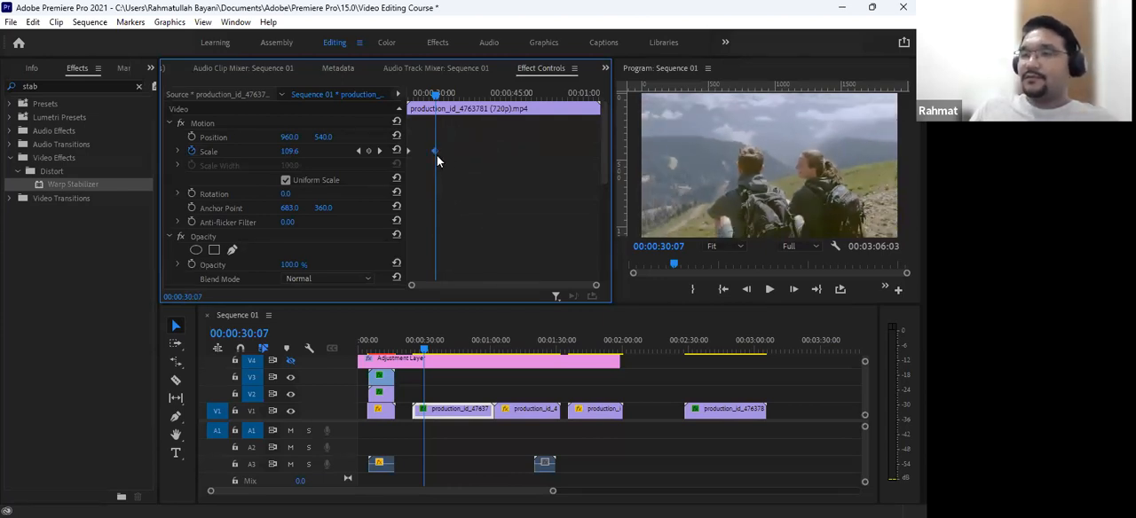
left_click_drag(435, 93, 397, 102)
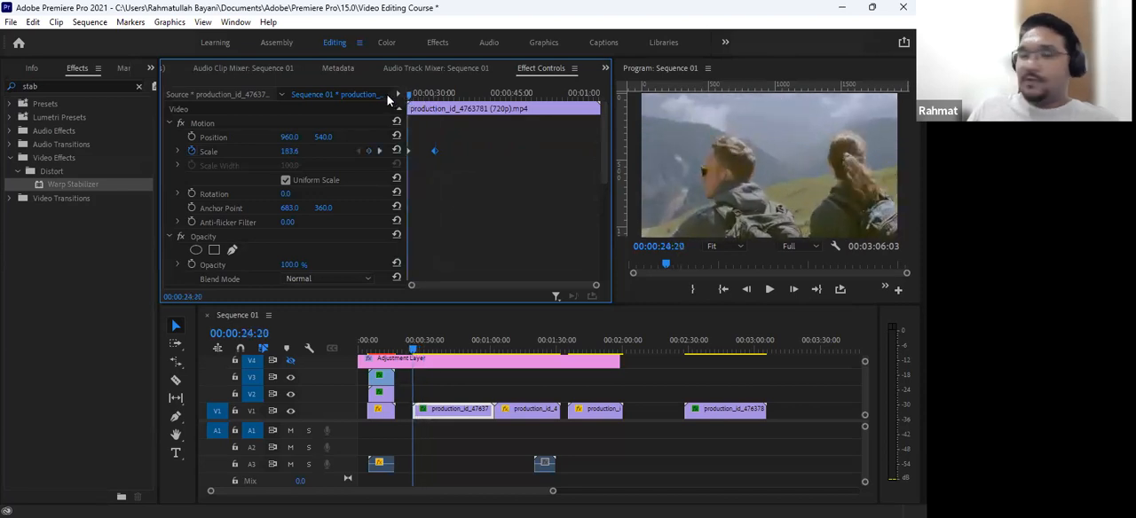
key("space")
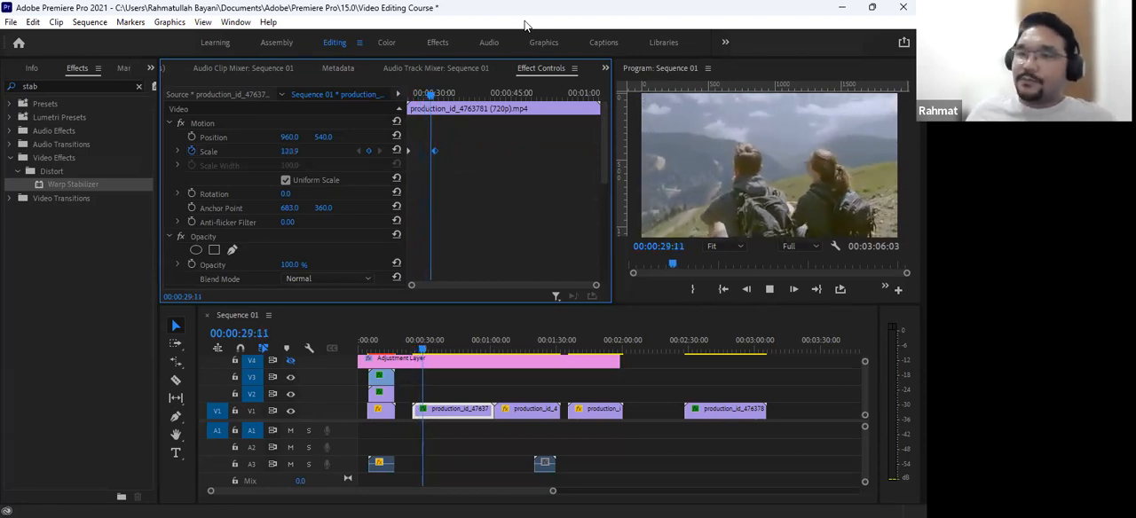
key("space")
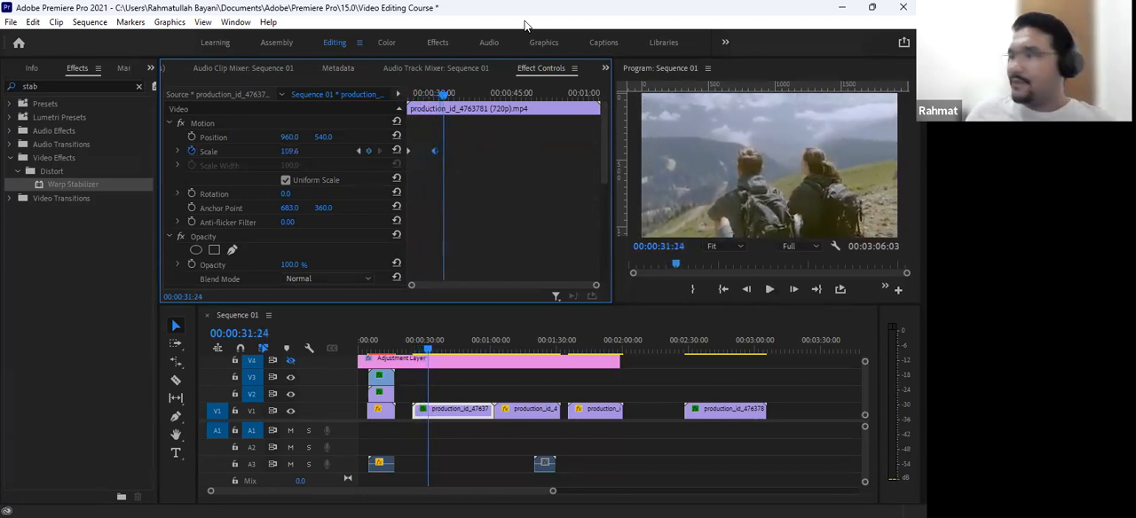
- Move the ending Scale keyframe to 00:00:27:20 and play the shortened zoom from 00:00:24:20
left_click(405, 93)
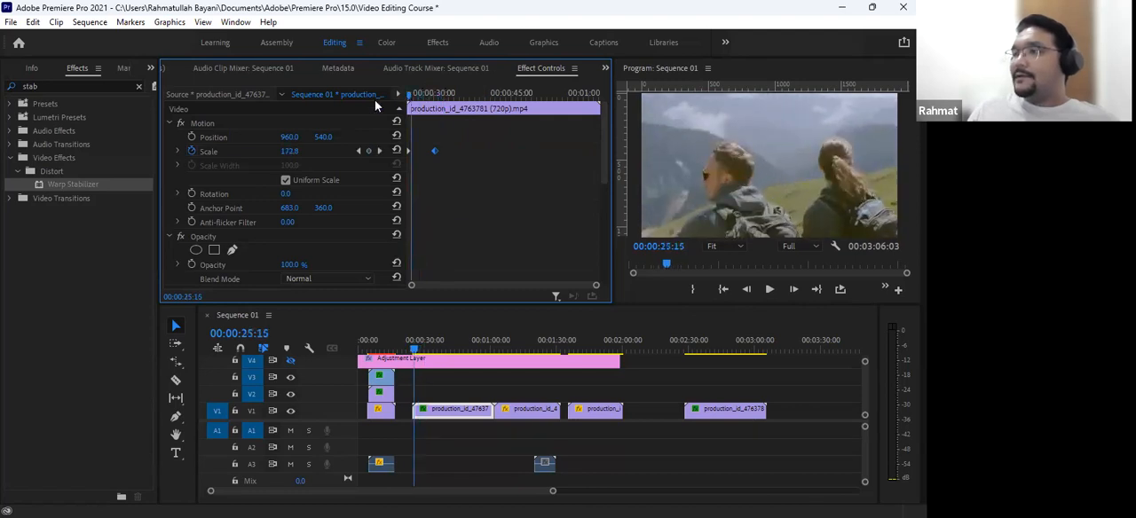
left_click_drag(434, 151, 422, 151)
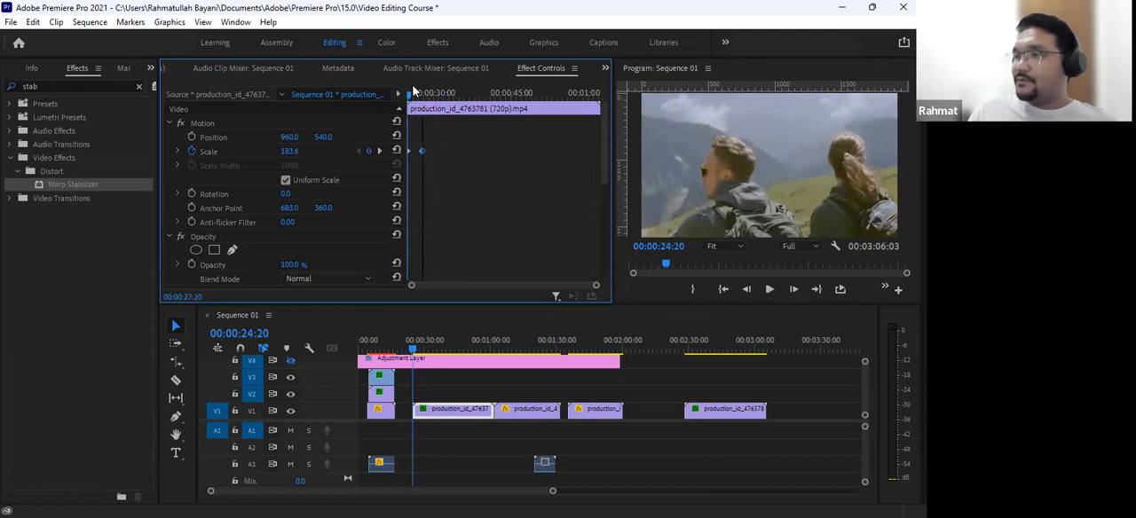
key("space")
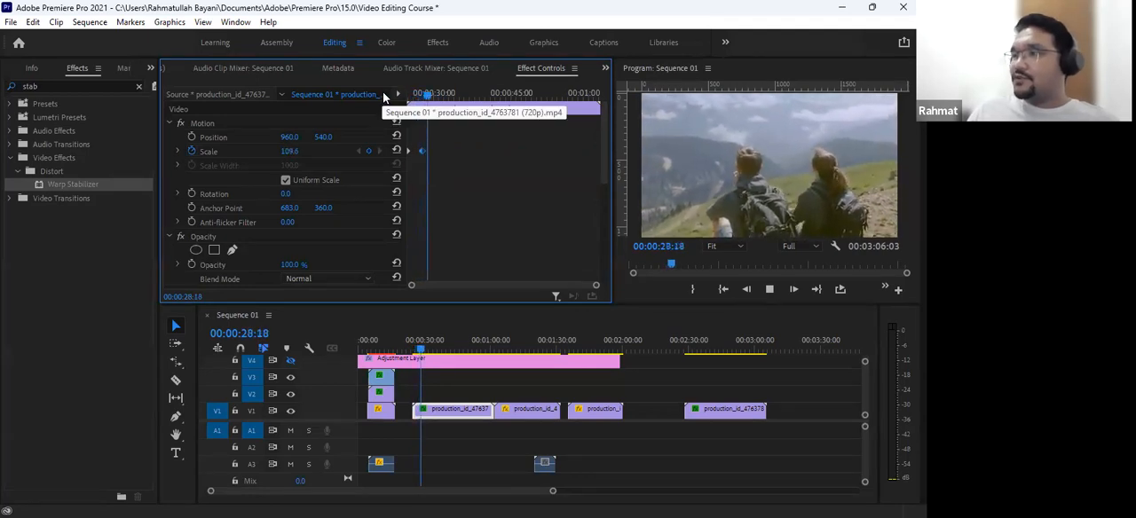
key("space")
- Inspect the Scale keyframes at 00:00:24:20 and 00:00:27:20 in a magnified keyframe timeline, and replay the zoom
key("equal")
key("equal")
key("minus")
mouse_move(427, 97)
left_mouse_down()
mouse_move(384, 96)
mouse_move(450, 104)
mouse_move(407, 105)
left_mouse_up()
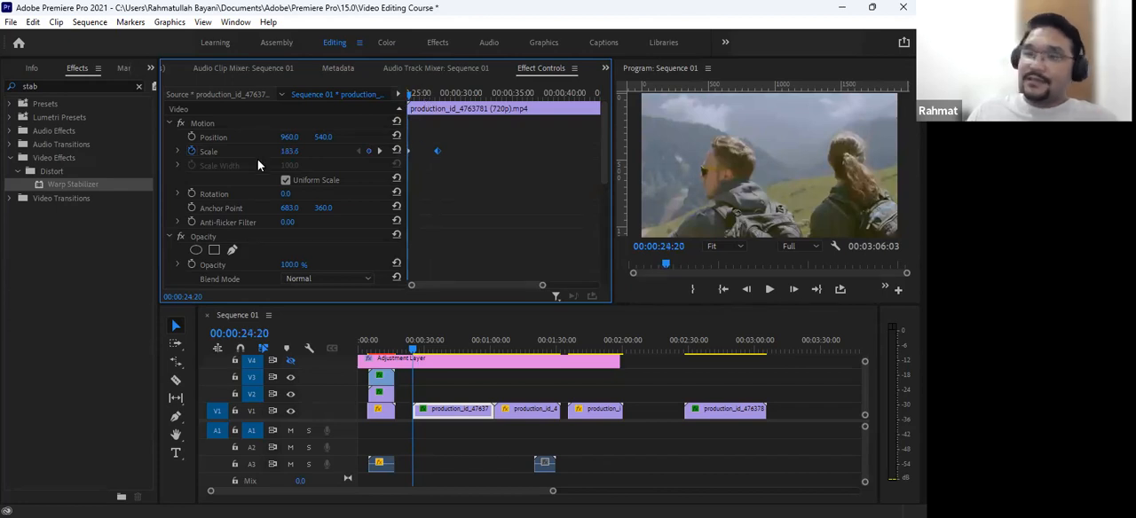
left_click(433, 97)
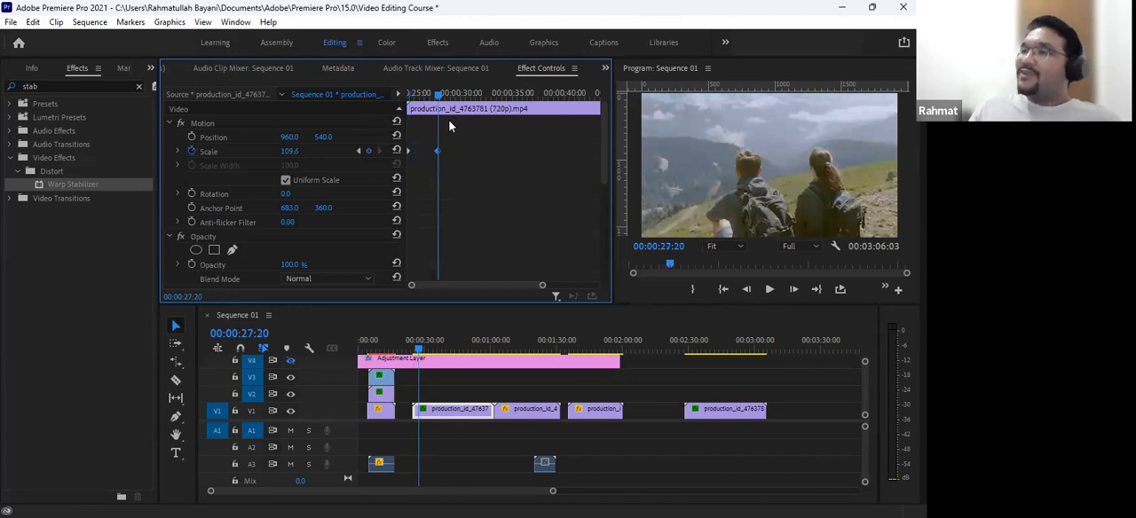
key("Up")
key("space")
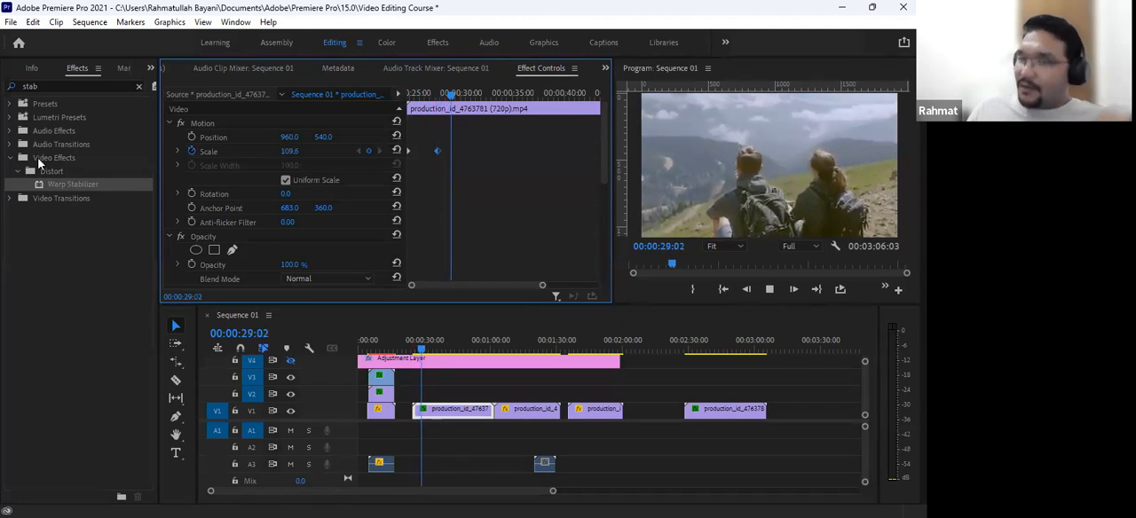
- Stop playback, expand the Scale value and velocity graphs, and return to the first keyframe at 00:00:24:20
key("space")
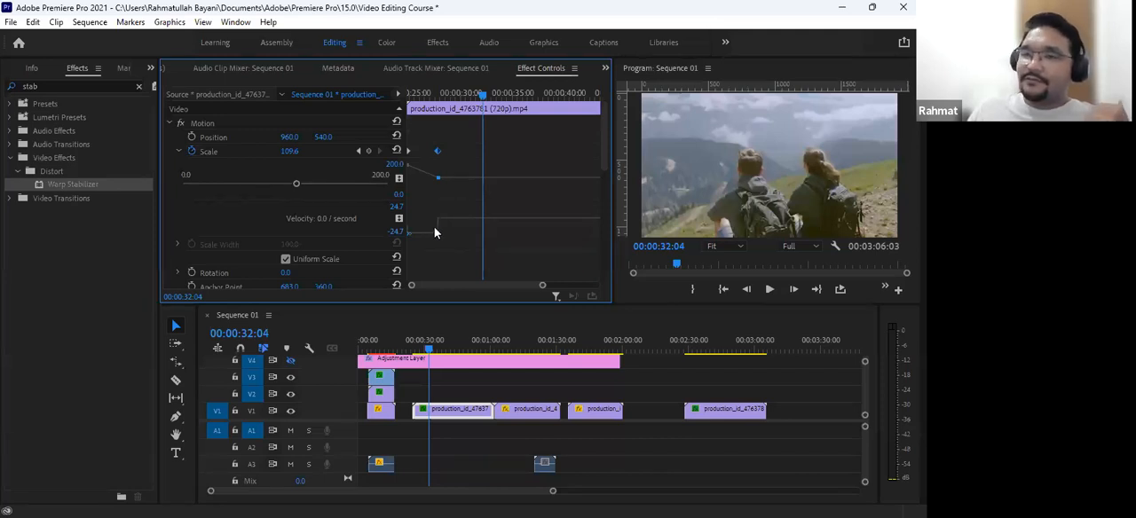
key("ctrl+s")
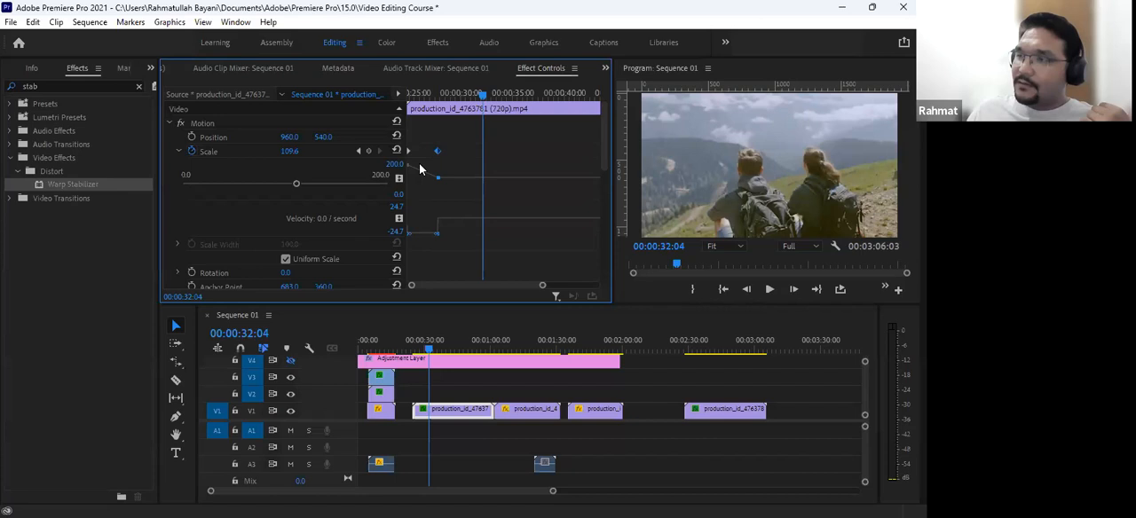
key("Up")
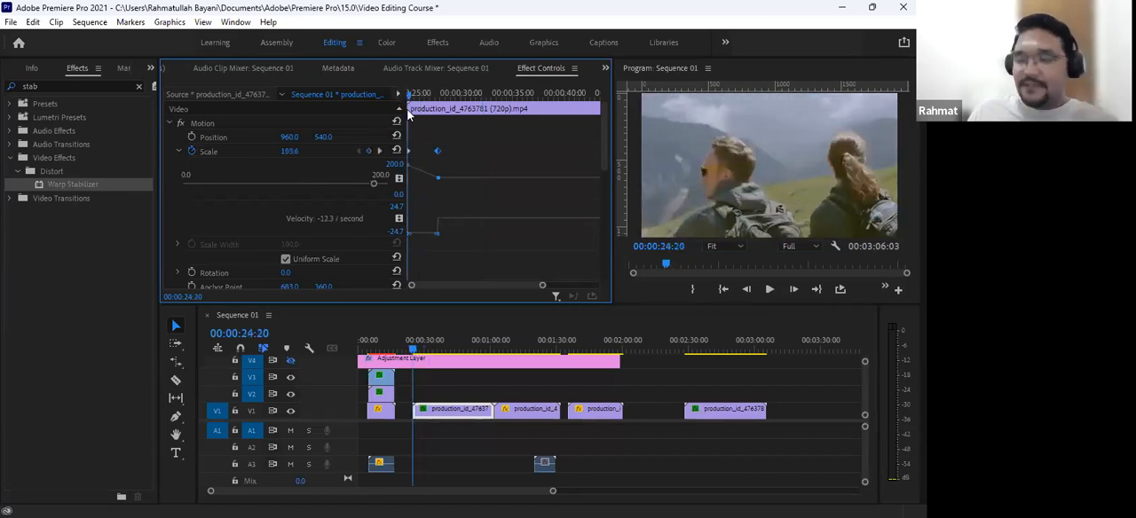
key("equal")
key("equal")
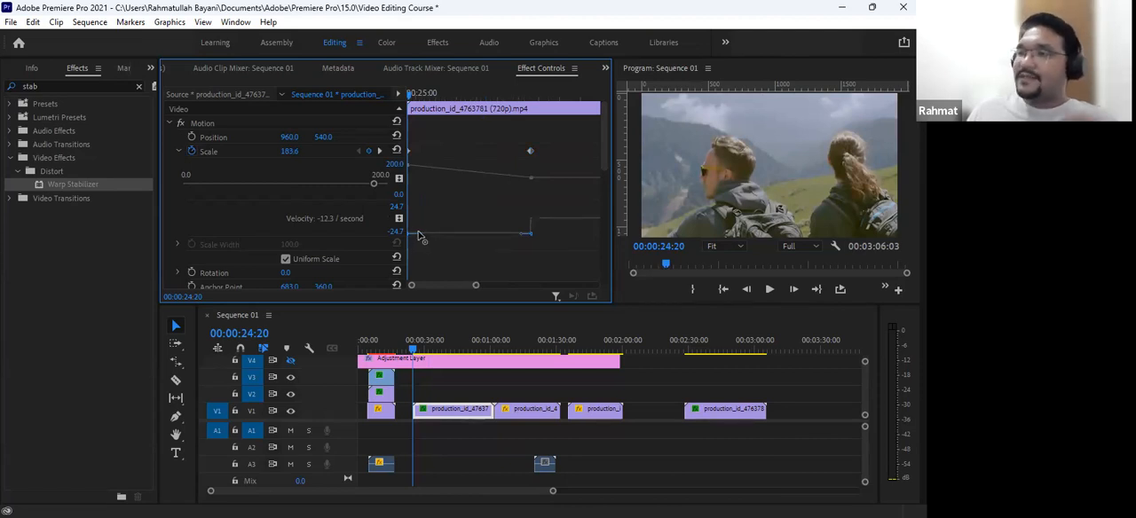
- Try lengthening and steepening the first Scale keyframe's outgoing velocity curve, and play the clip from its start
left_click_drag(422, 238, 533, 171)
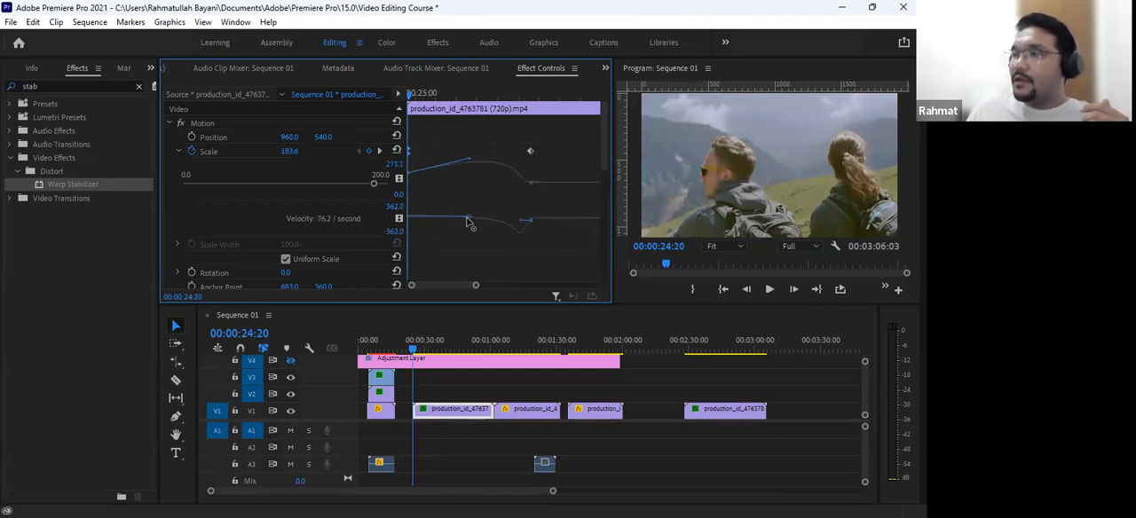
left_click_drag(477, 218, 448, 223)
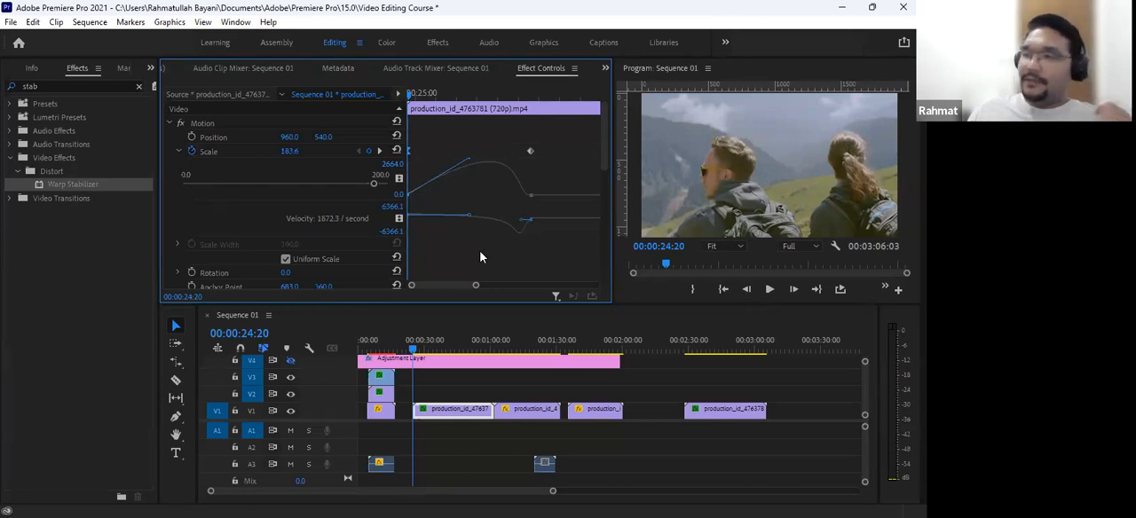
left_click_drag(414, 353, 405, 353)
key("space")
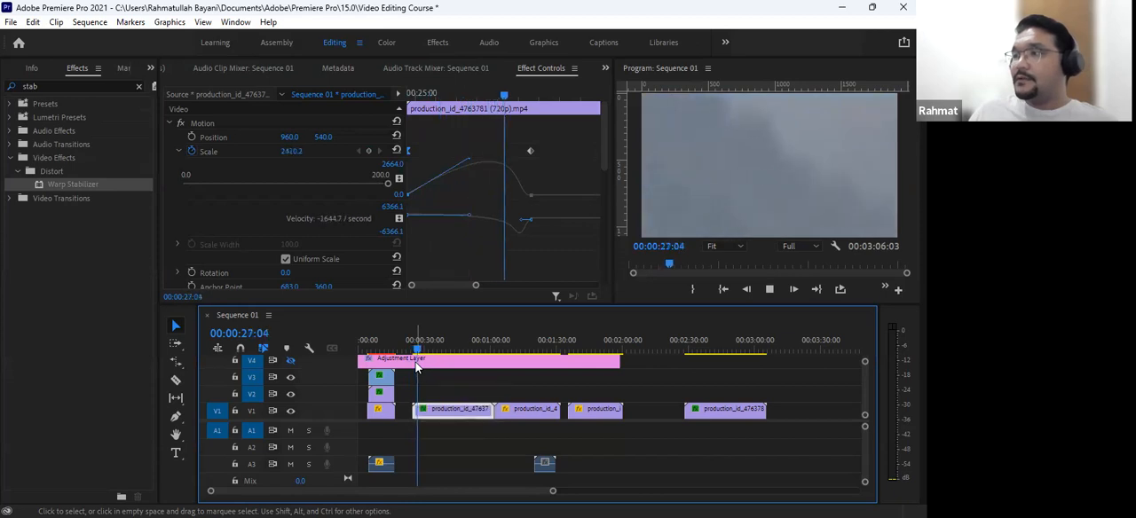
key("space")
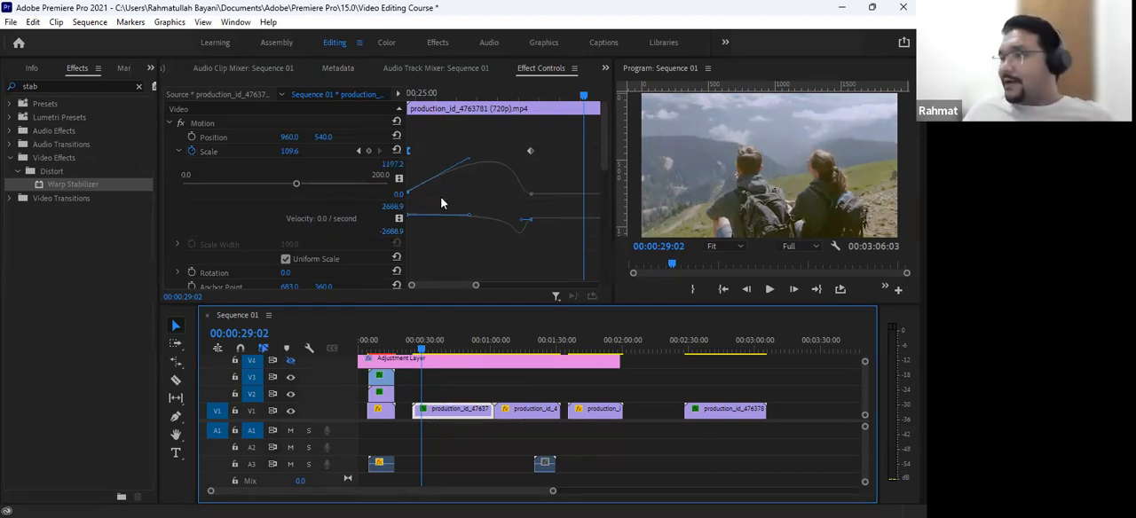
- Reset the first Scale keyframe's interpolation to Linear
left_click(408, 157)
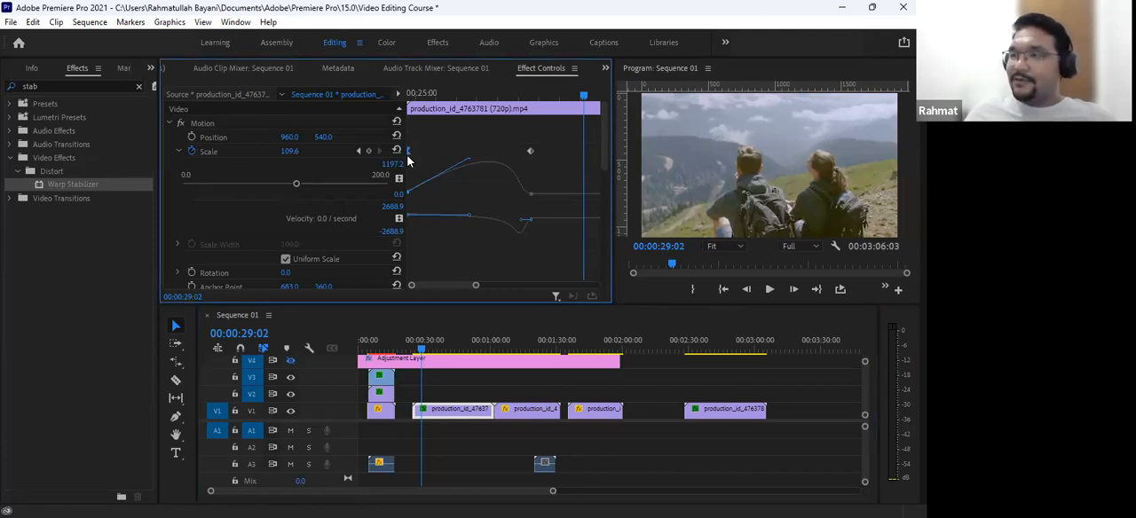
right_click(408, 157)
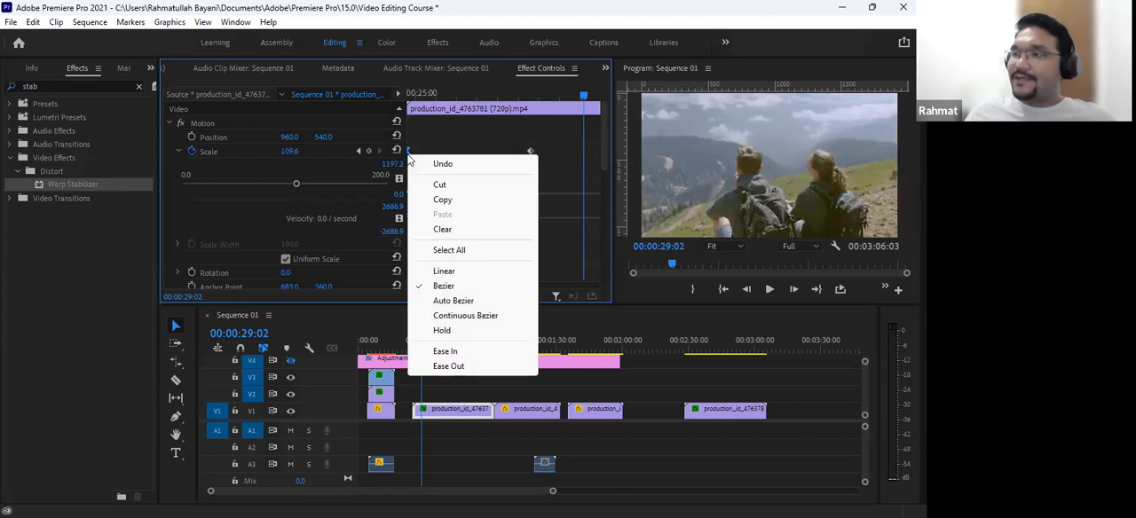
left_click(454, 271)
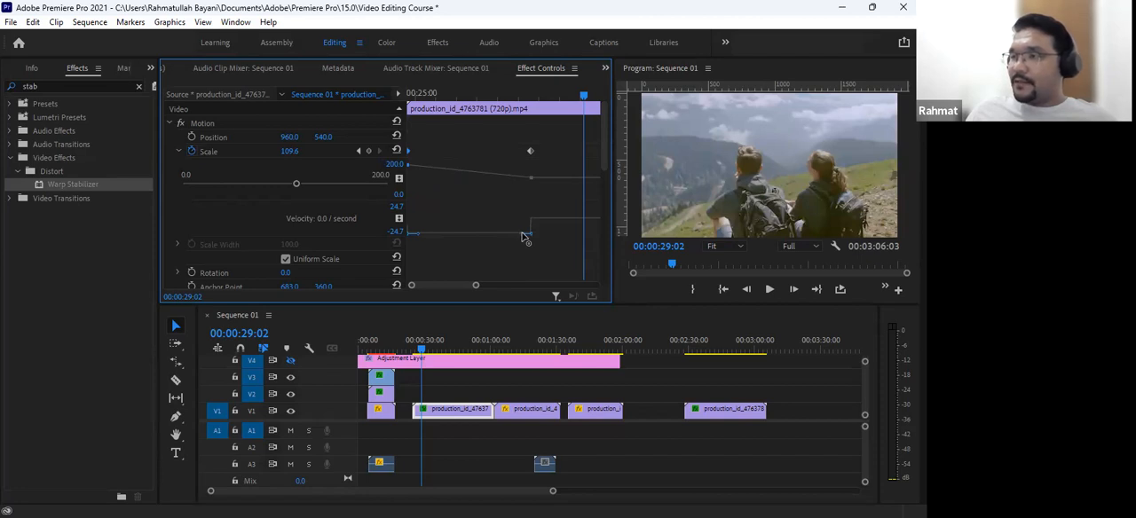
- Lengthen the incoming velocity handle of the ending Scale keyframe into a Bezier curve, and move the playhead to 00:00:25:10
left_click_drag(522, 238, 424, 247)
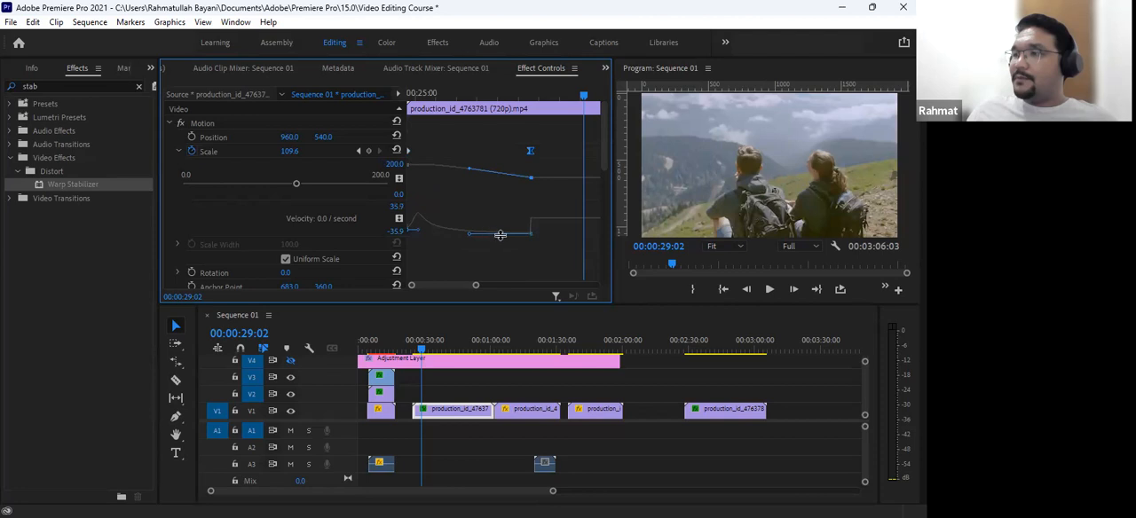
left_click(414, 349)
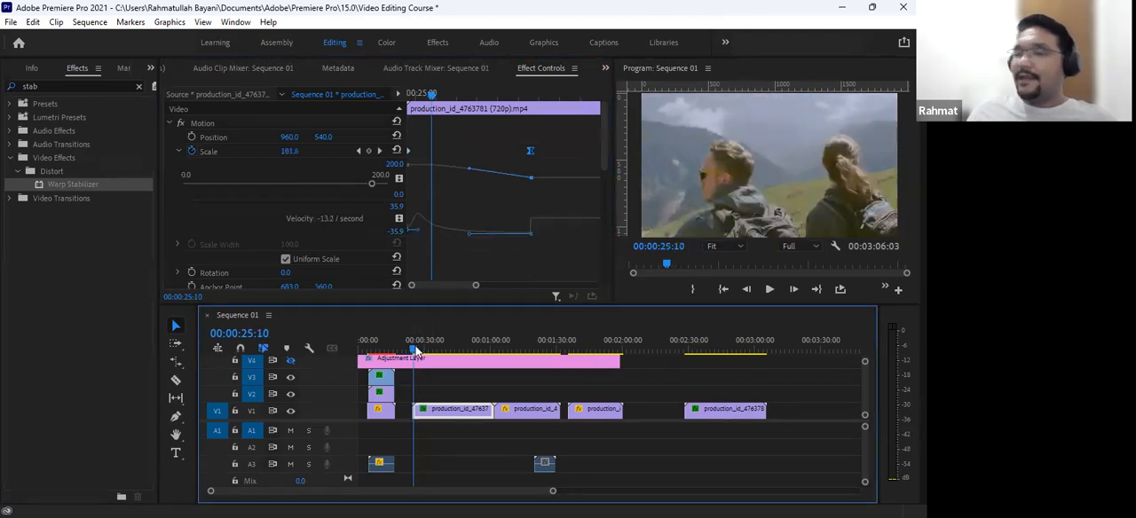
- Play the smoothed Scale zoom, and replay it from just before the clip's start at 00:00:23:22
left_click_drag(416, 347, 413, 346)
key("space")
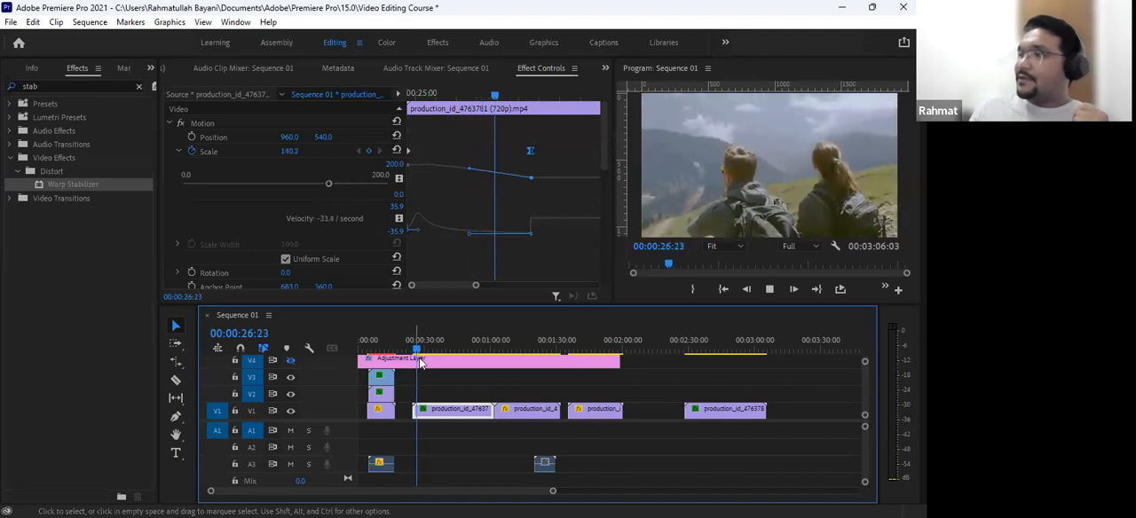
key("space")
left_click(404, 348)
left_click_drag(404, 348, 411, 348)
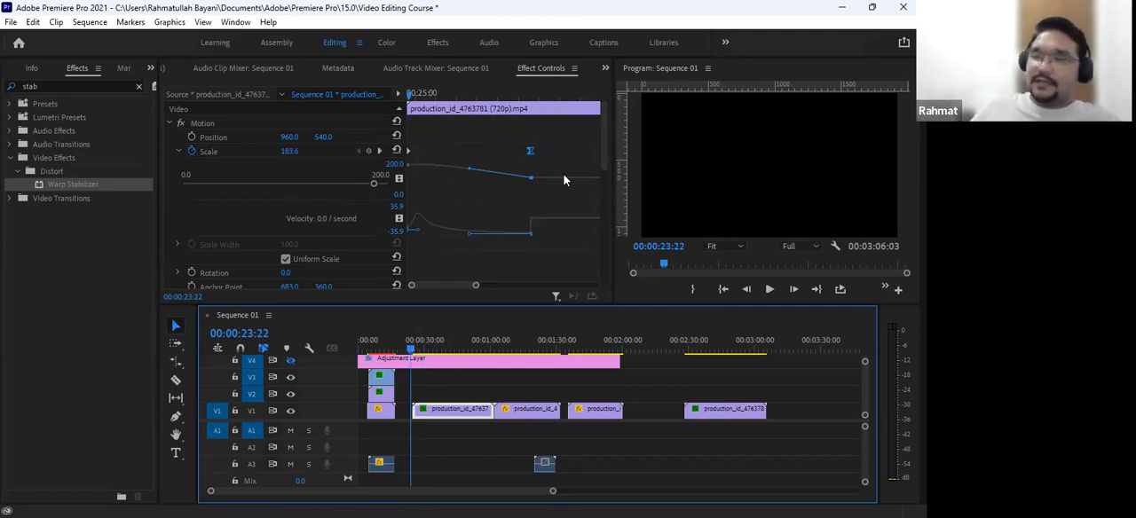
key("space")
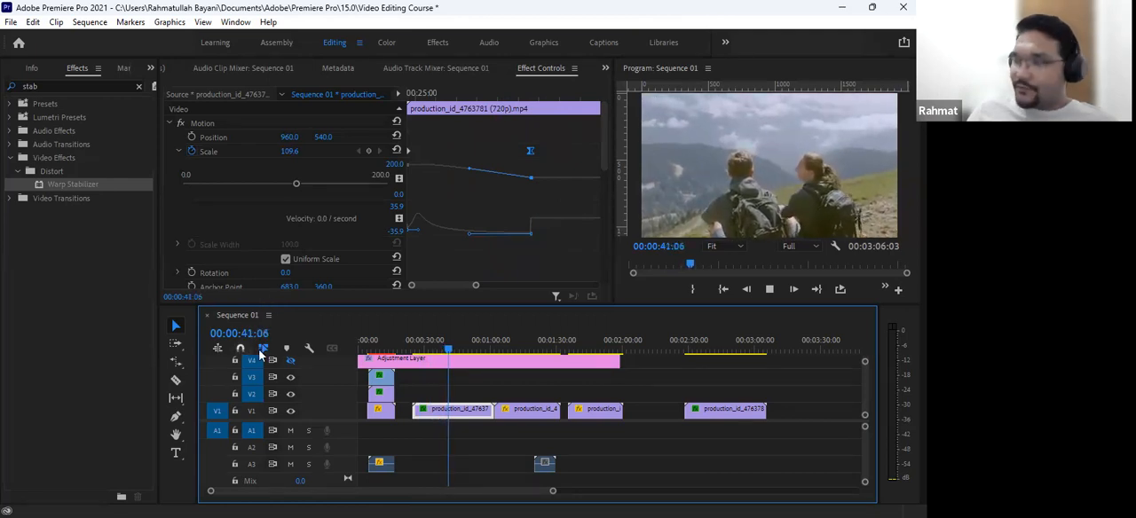
- Stop playback, restore the ending Scale keyframe's linear velocity, and return the playhead to the first keyframe at 00:00:24:20
key("space")
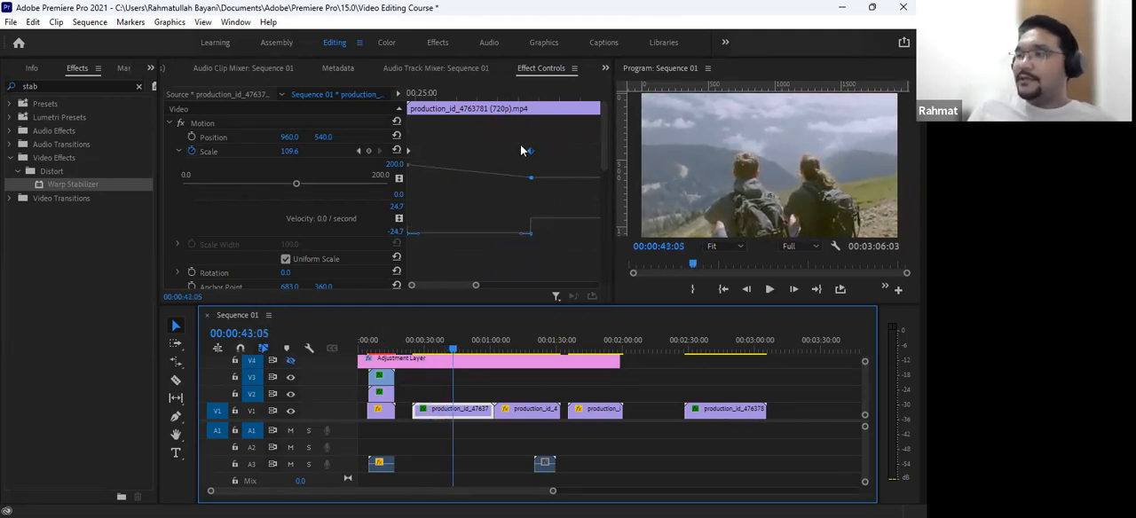
left_click_drag(510, 105, 408, 124)
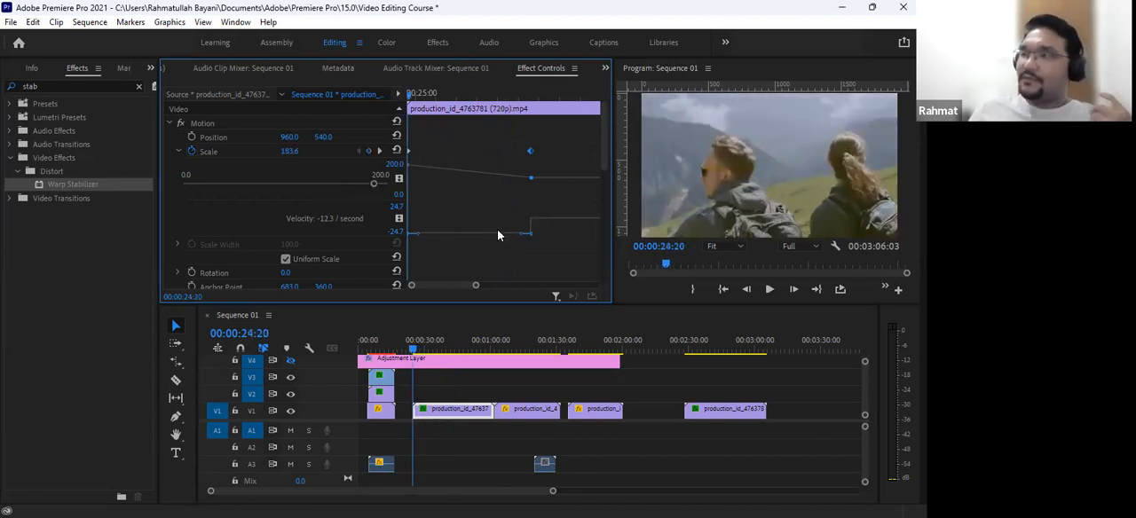
- Enable Position animation near the end of the selected clip, placing its first keyframe at 00:00:59:08
left_click_drag(425, 344, 484, 340)
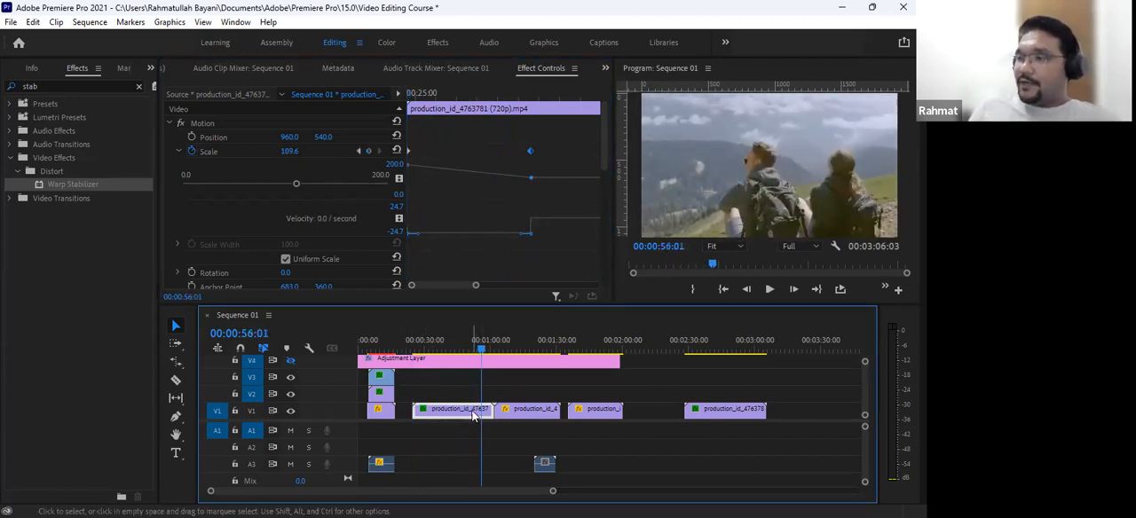
key("minus")
key("equal")
key("equal")
left_click(611, 342)
mouse_move(611, 342)
left_mouse_down()
mouse_move(637, 339)
mouse_move(620, 347)
left_mouse_up()
key("equal")
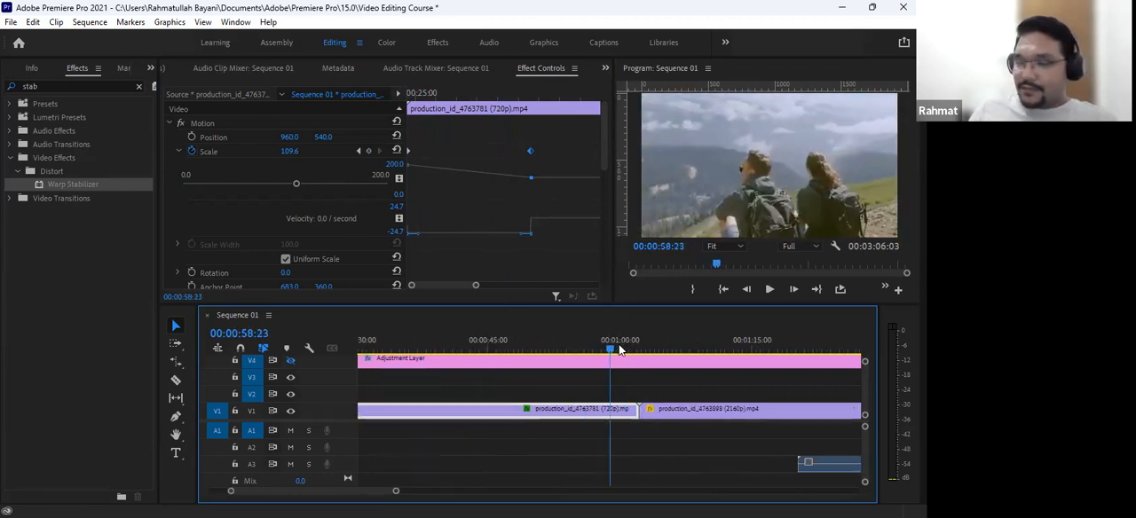
key("equal")
left_click_drag(610, 349, 618, 350)
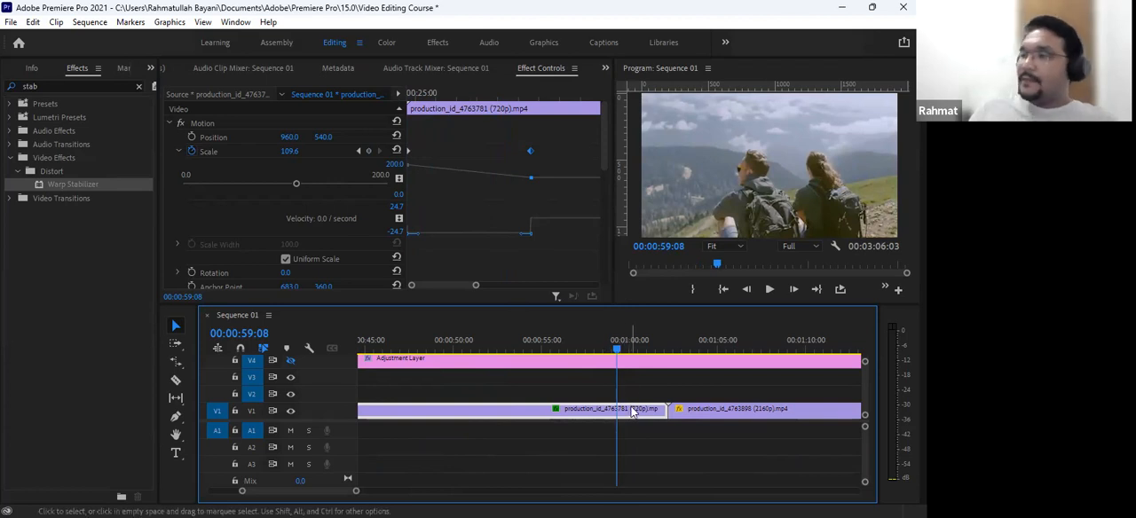
left_click(192, 138)
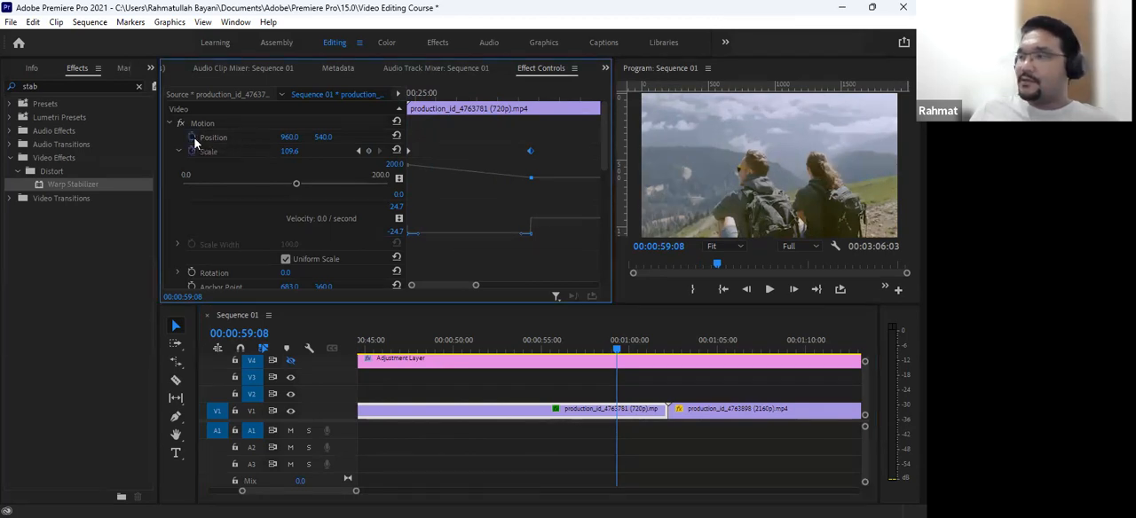
scroll(491, 197, "down", 2)
scroll(492, 197, "down", 2)
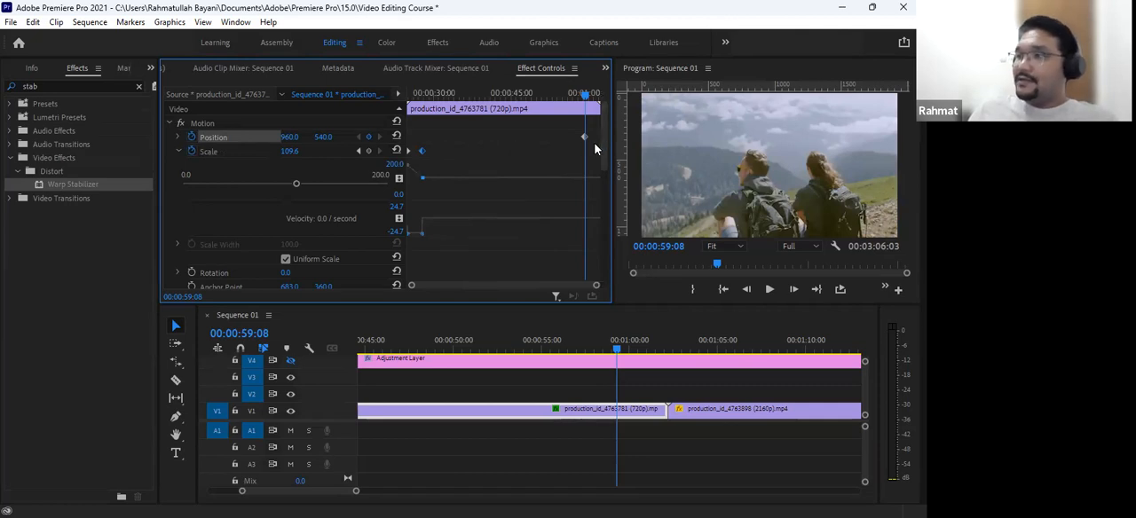
scroll(596, 149, "up", 3)
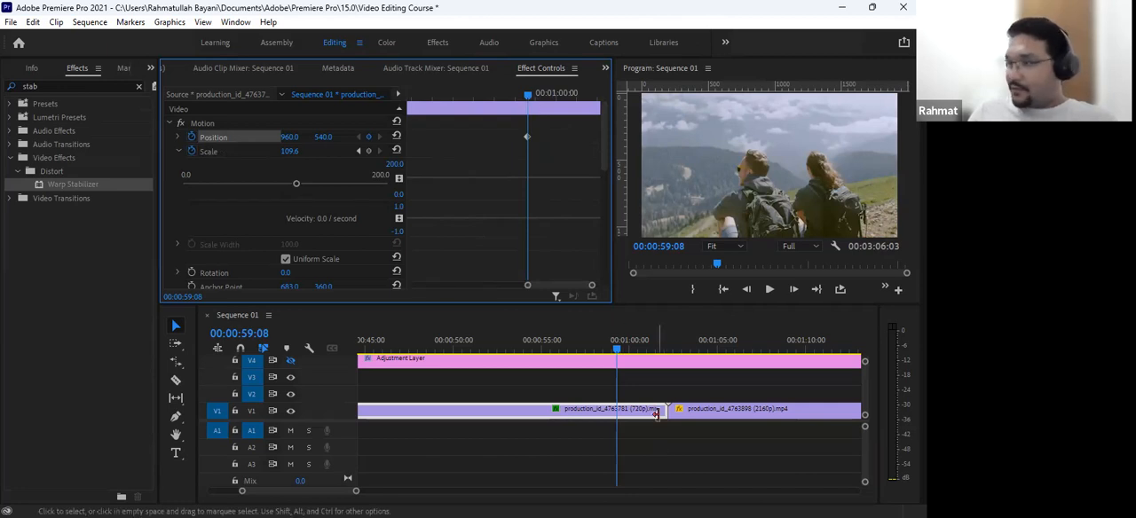
- Add a second Position keyframe at 00:01:00:19 with the vertical value set to 1661.0, moving the clip out of frame
left_click_drag(625, 346, 642, 351)
left_click(248, 142)
left_click_drag(322, 139, 824, 139)
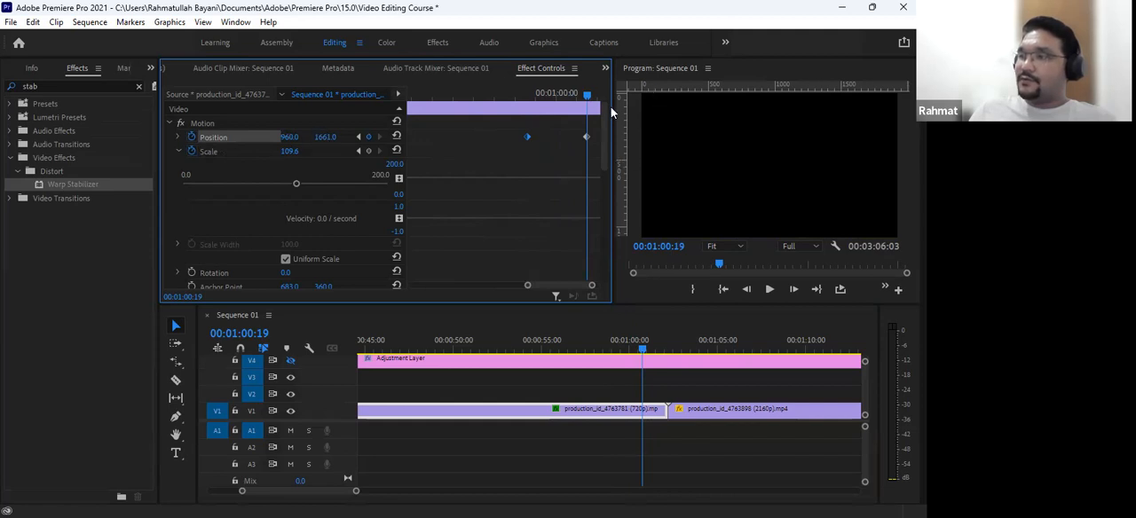
- Preview the Position slide-out from before its first keyframe, and shift the ending Position keyframe slightly earlier
left_click_drag(588, 99, 498, 92)
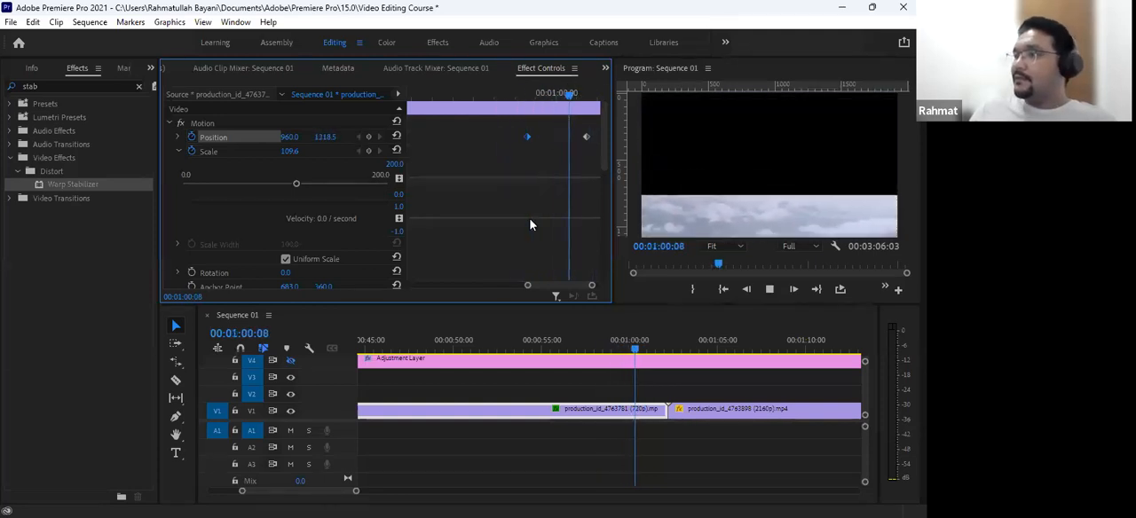
key("space")
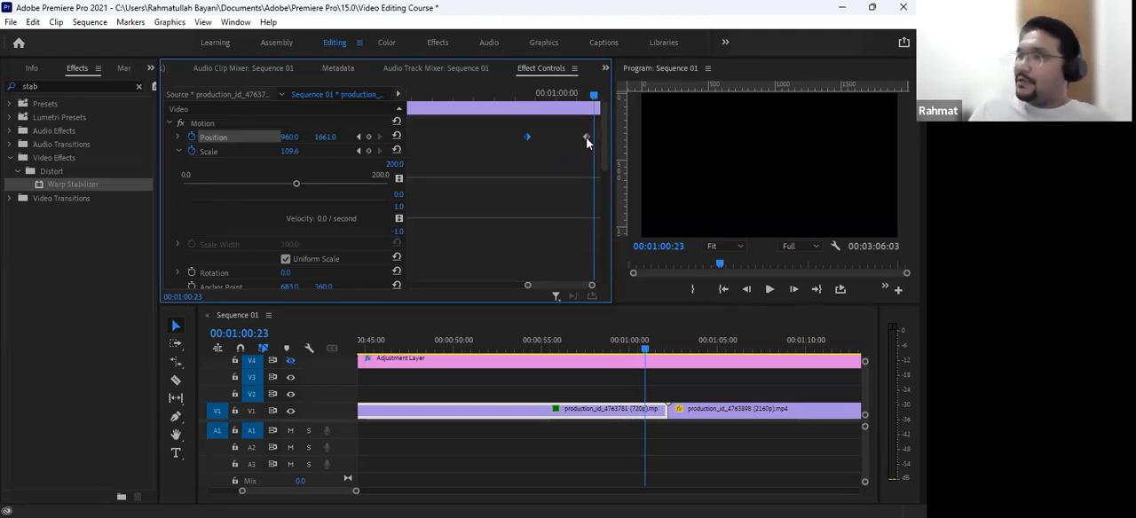
left_click_drag(584, 139, 557, 144)
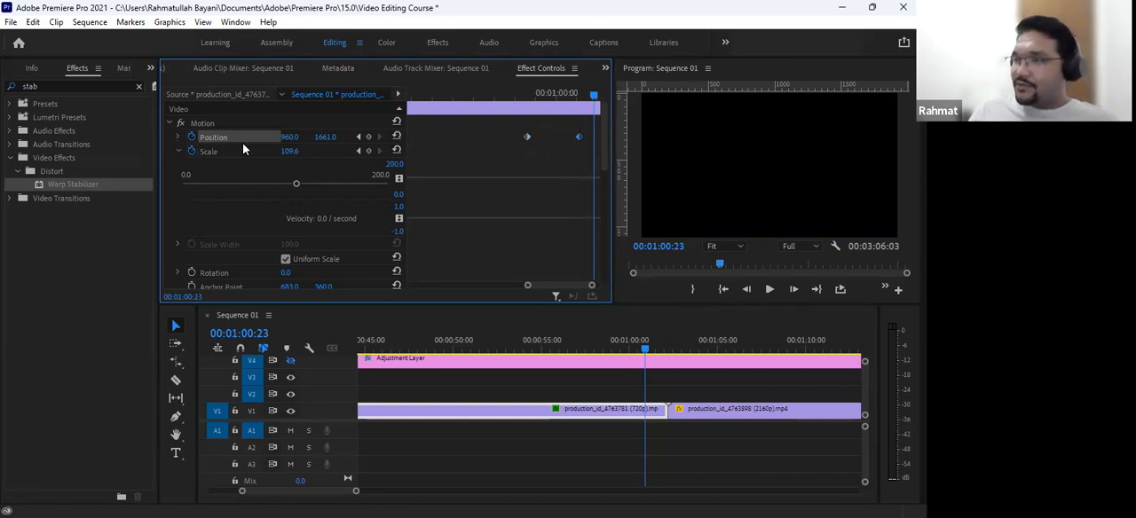
- Expand the Position velocity graph and stretch the first keyframe's outgoing handle into a Bezier curve that peaks near the end
left_click(178, 136)
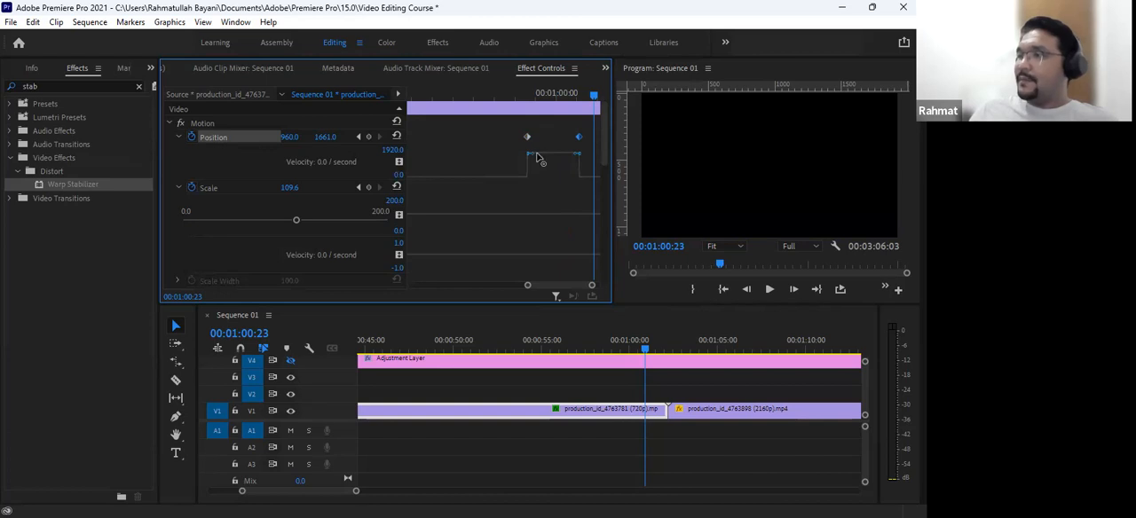
left_click_drag(532, 157, 579, 197)
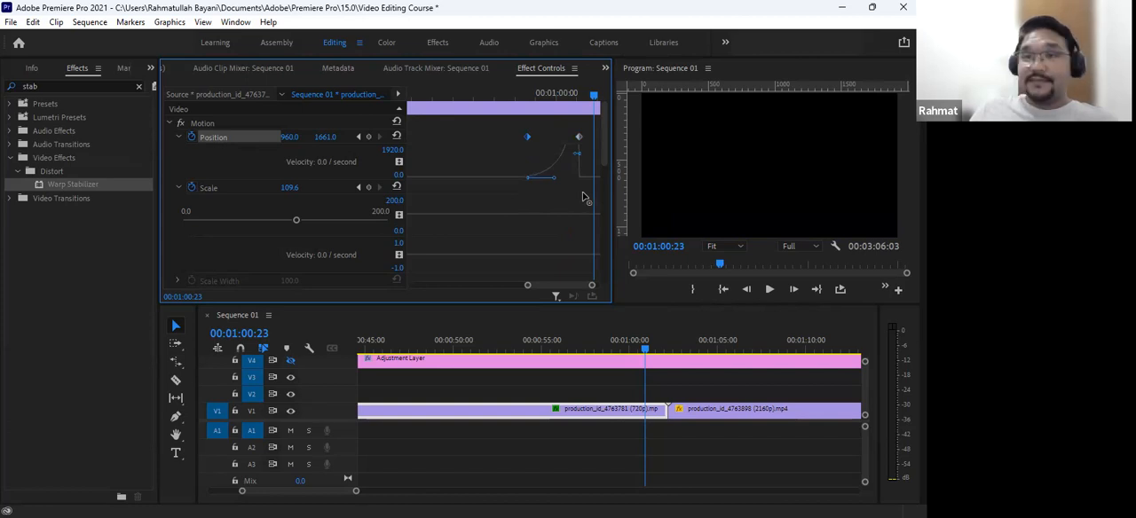
left_click_drag(583, 192, 585, 194)
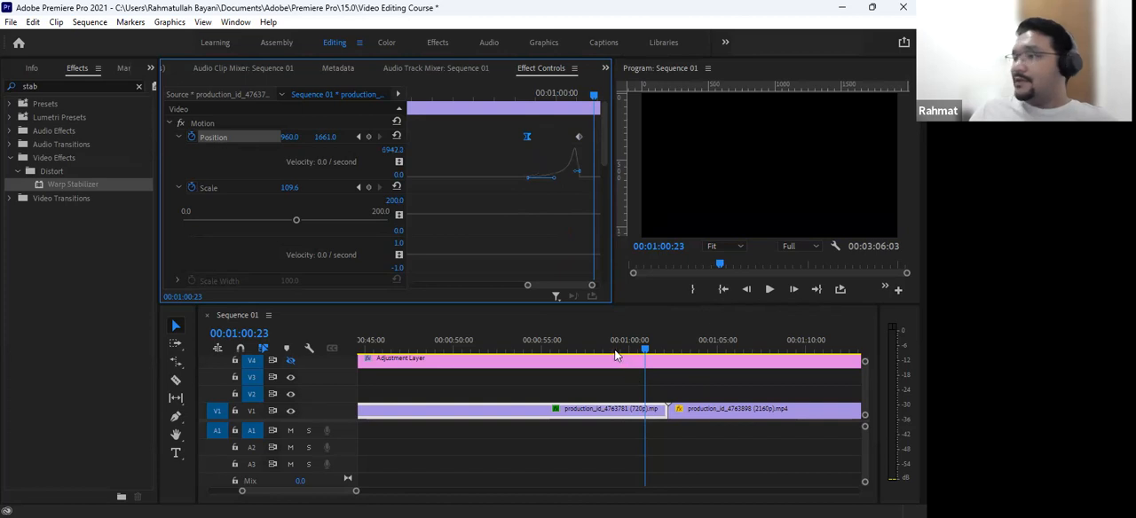
- Play the slow-starting Position slide from 00:00:54:13, and replay it from 00:00:58:21
left_click_drag(592, 345, 548, 346)
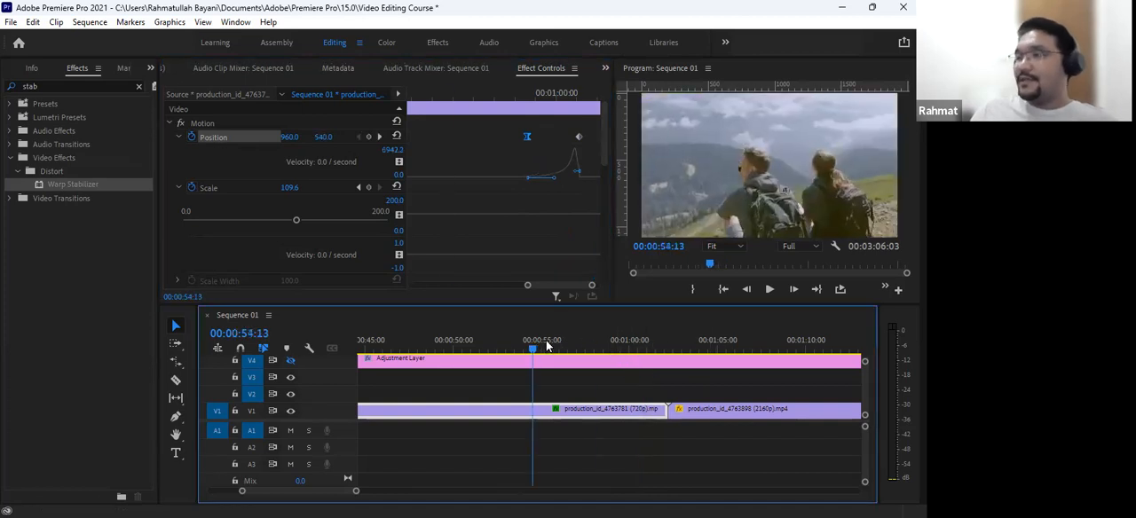
key("space")
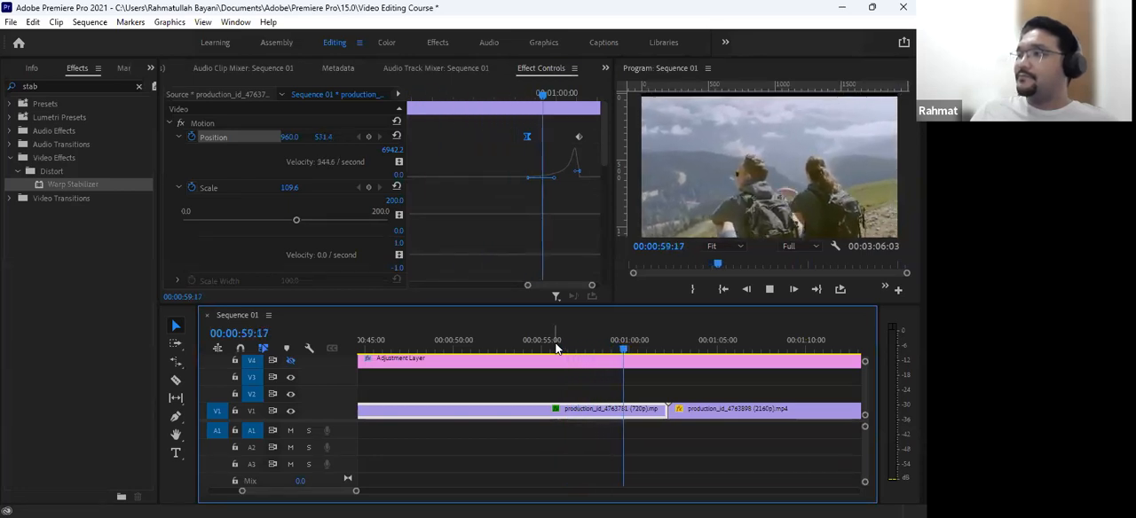
key("space")
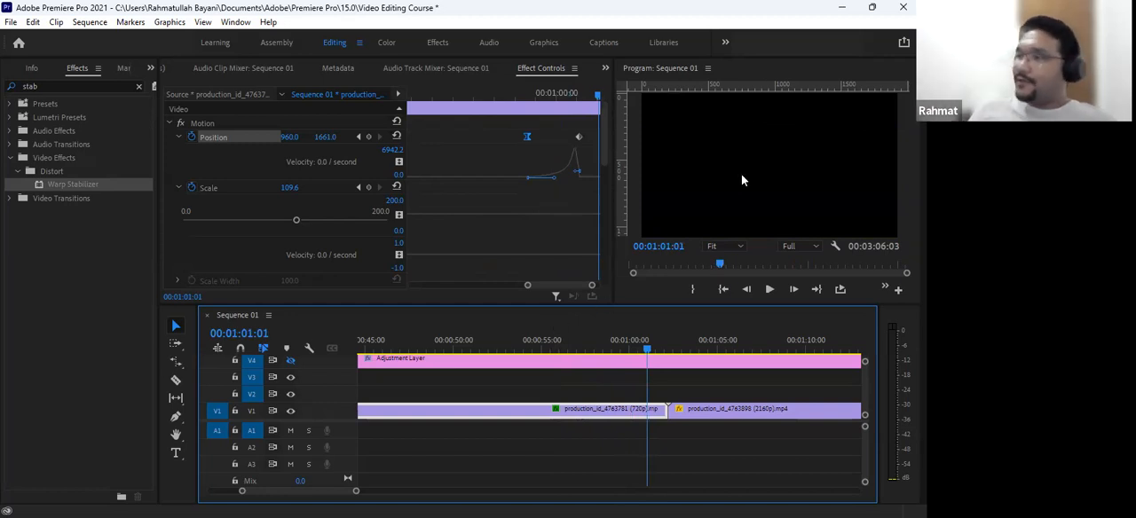
left_click(507, 95)
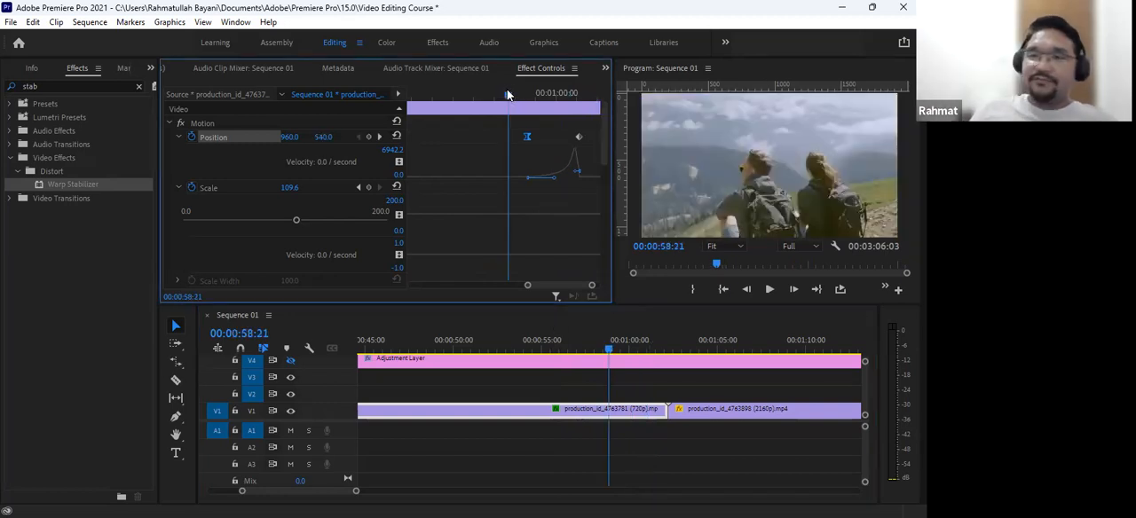
key("space")
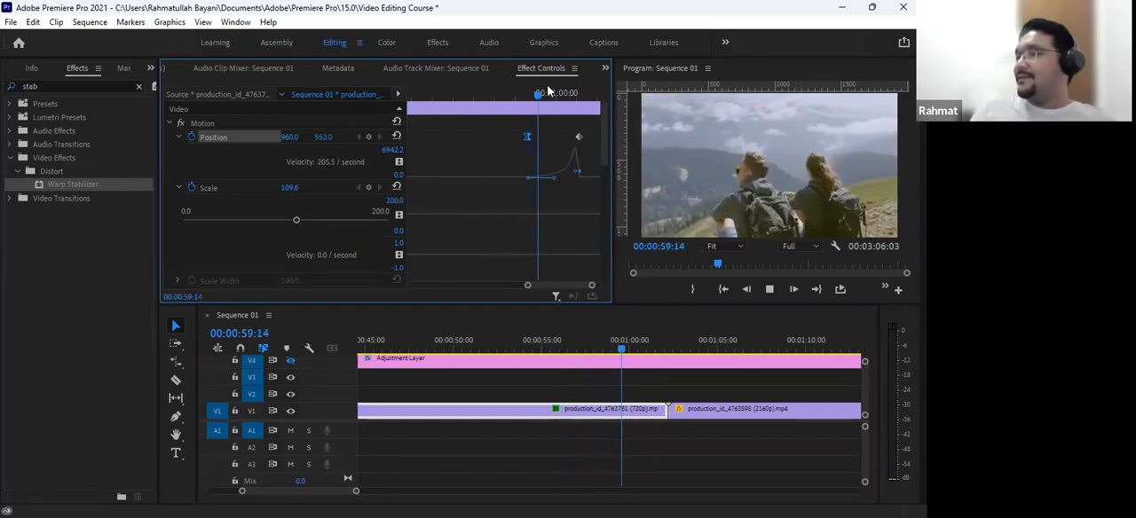
key("space")
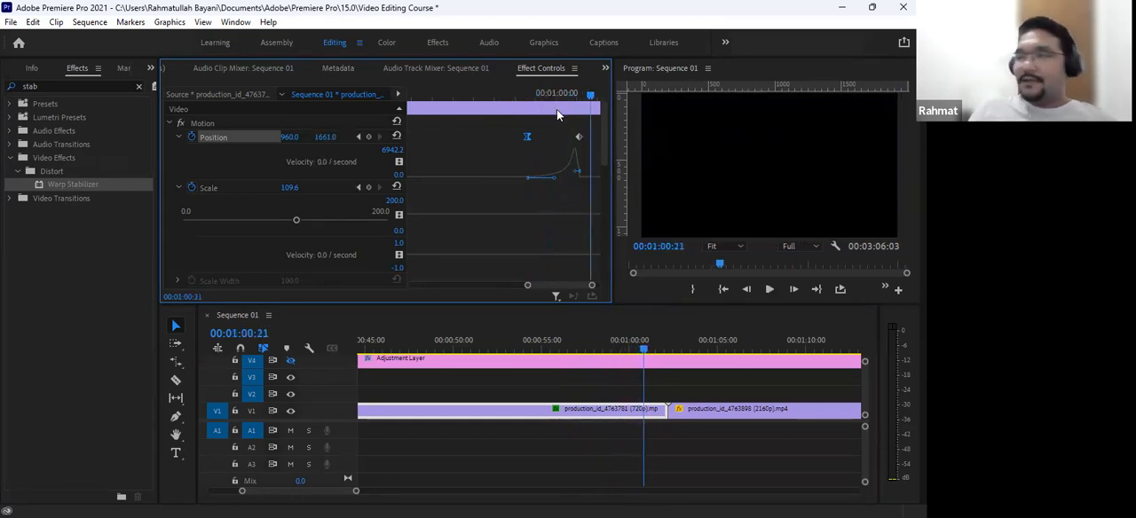
- Shift the velocity easing from the first Position keyframe to the ending one for a fast start, and replay the slide
left_click_drag(575, 157, 523, 196)
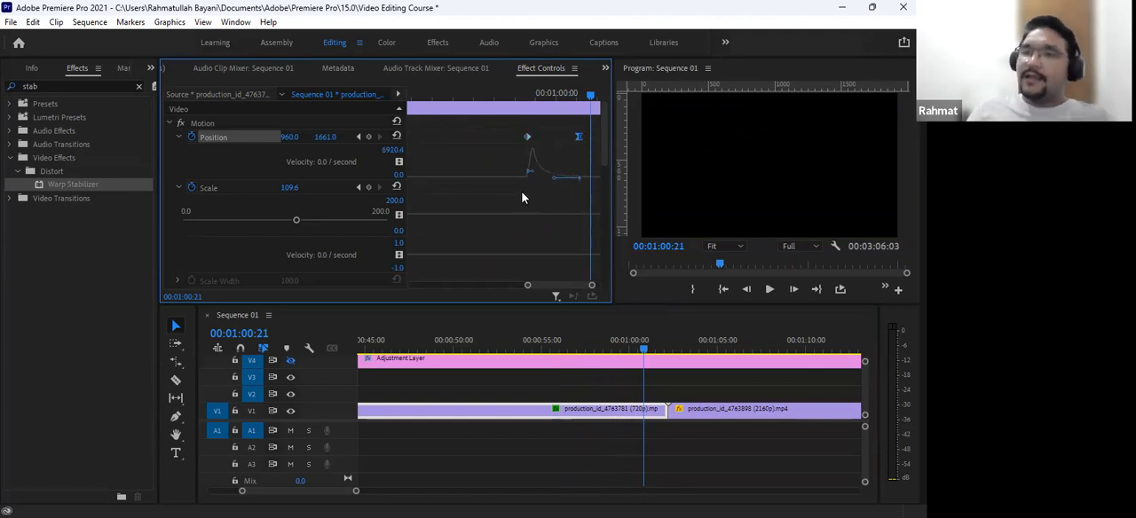
left_click(496, 89)
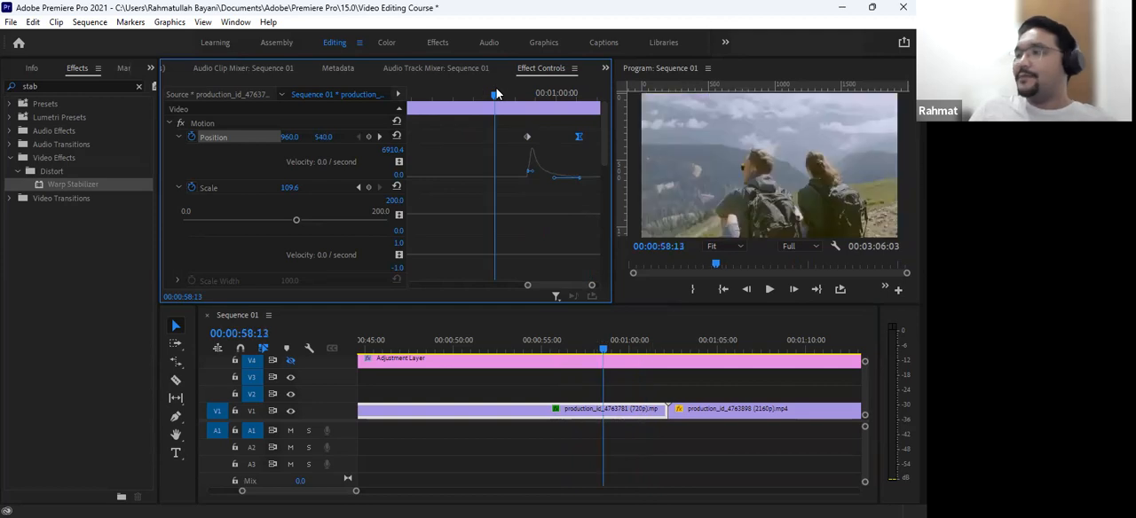
key("space")
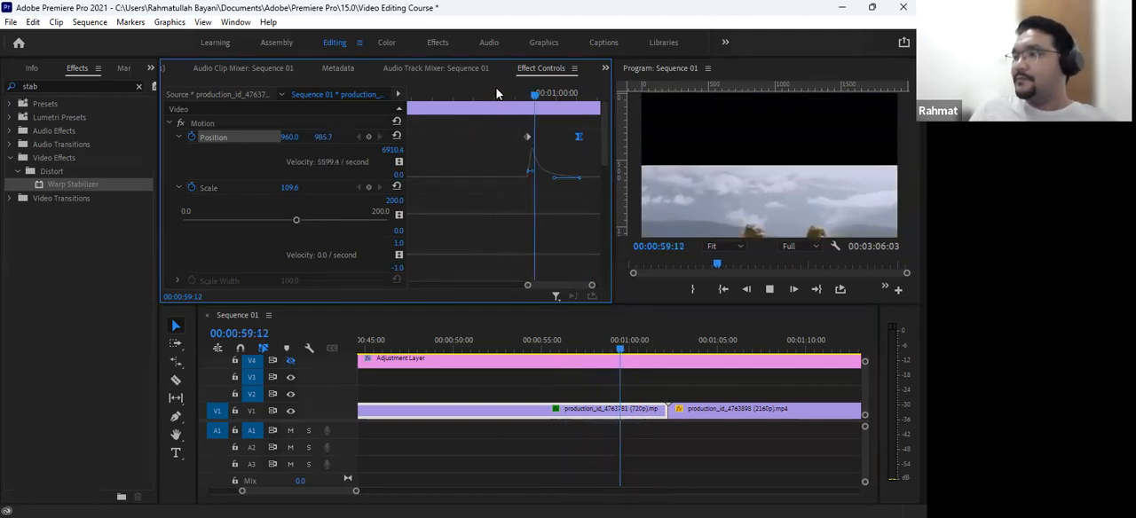
left_click(497, 95)
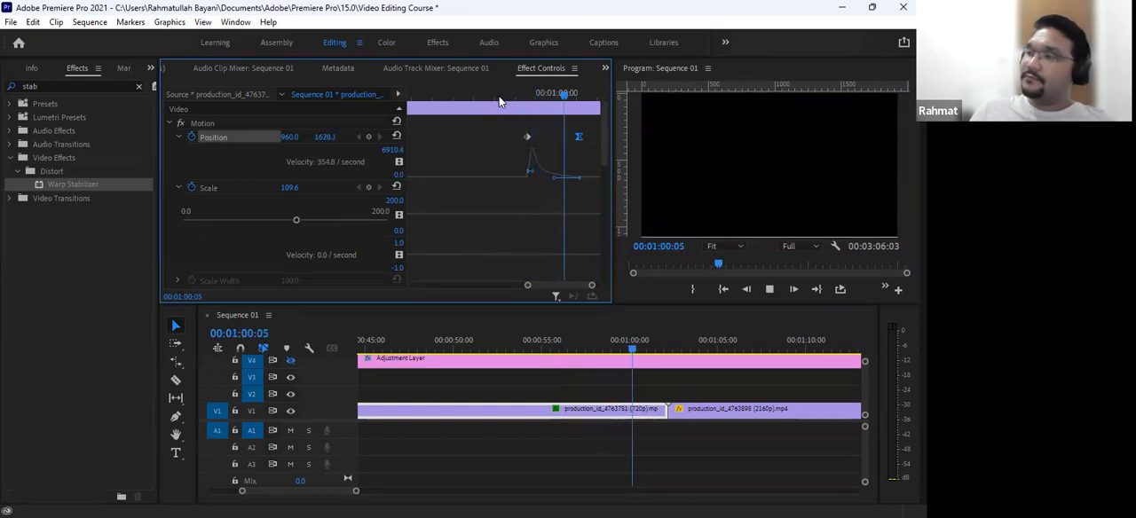
left_click(499, 96)
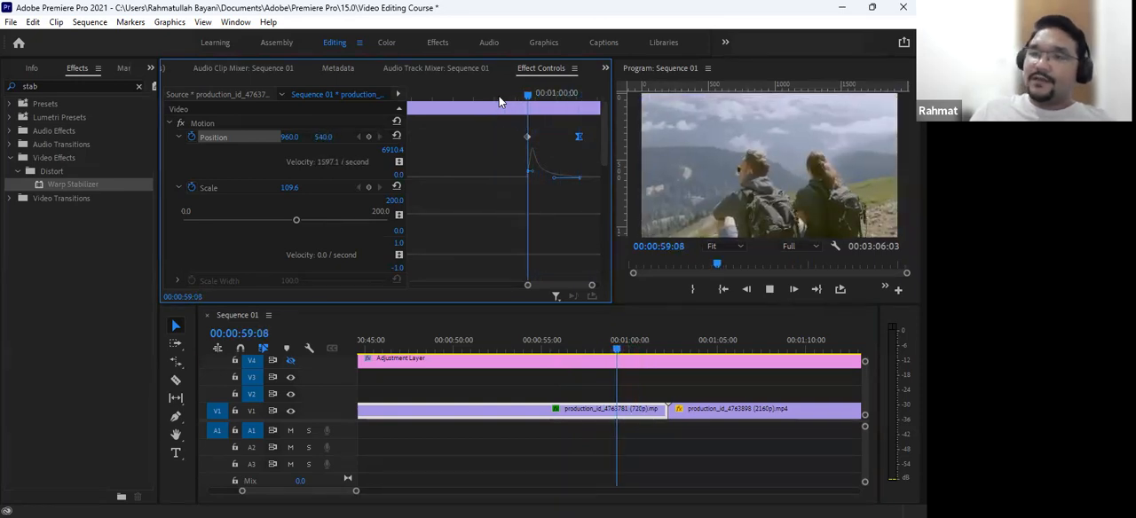
key("space")
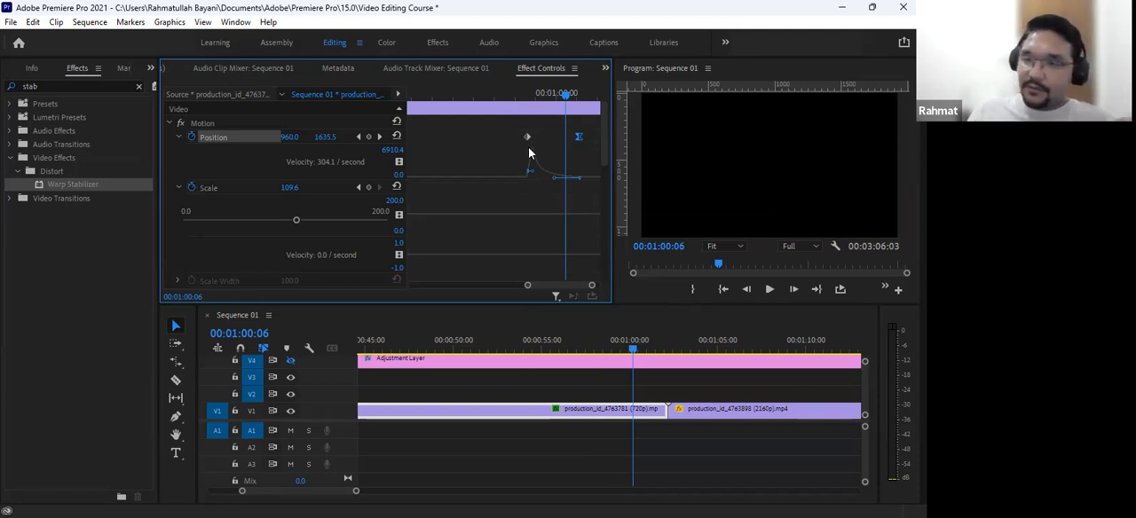
- Review the Temporal Interpolation options of the first Position keyframe, dismiss them, and keep that keyframe selected
left_click_drag(528, 145, 523, 124)
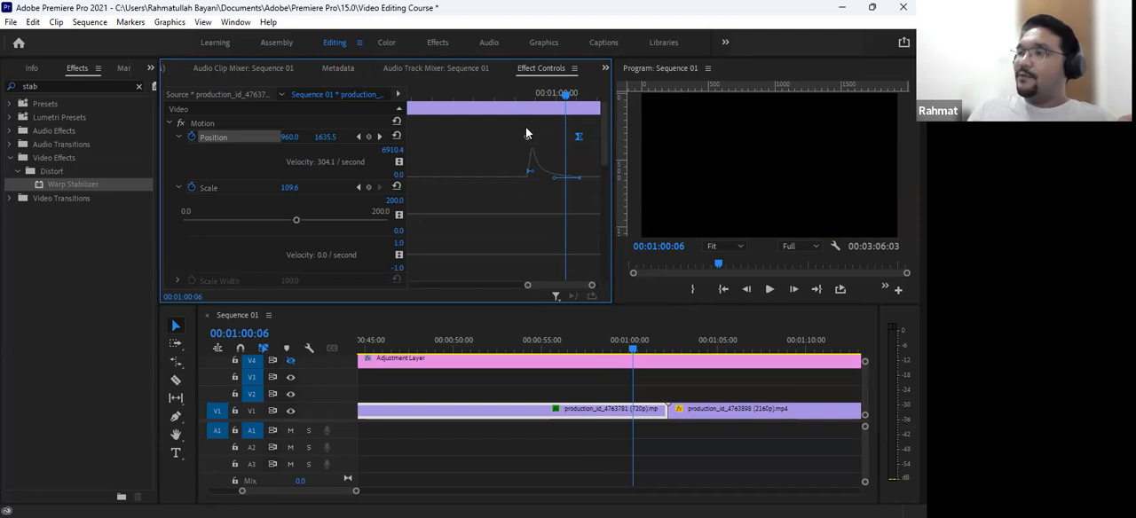
right_click(528, 134)
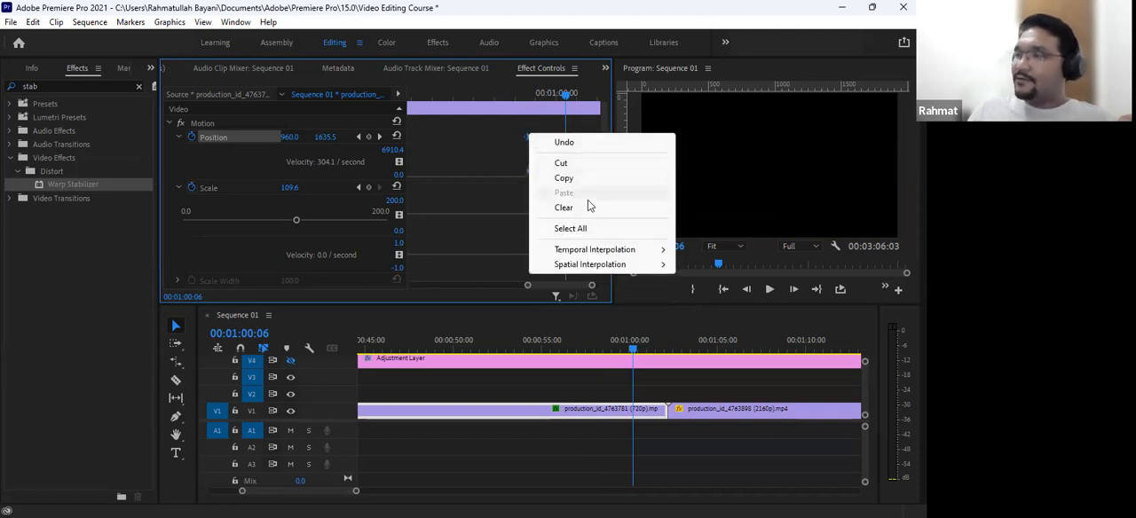
mouse_move(602, 255)
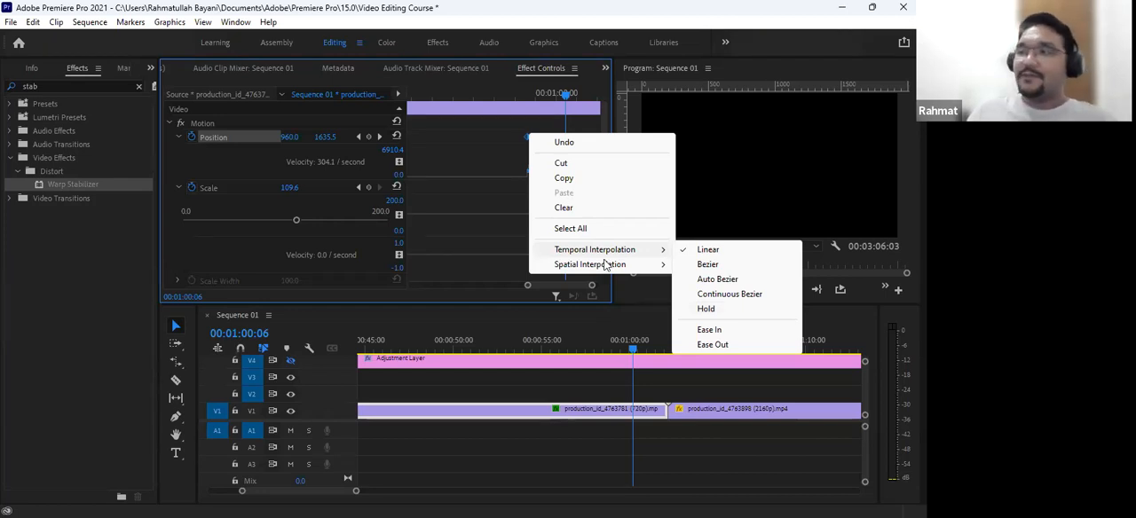
left_click(514, 191)
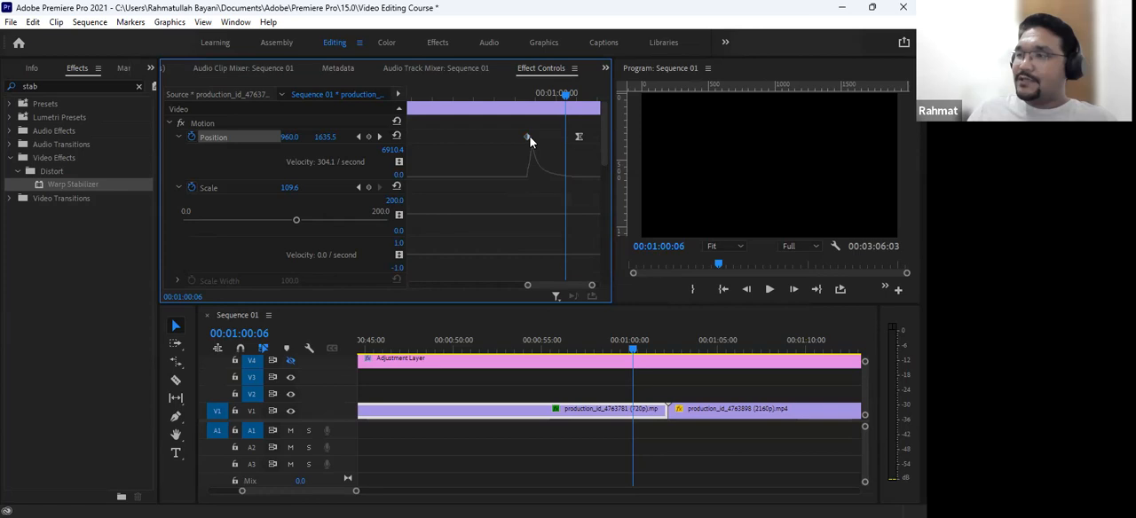
left_click(527, 138)
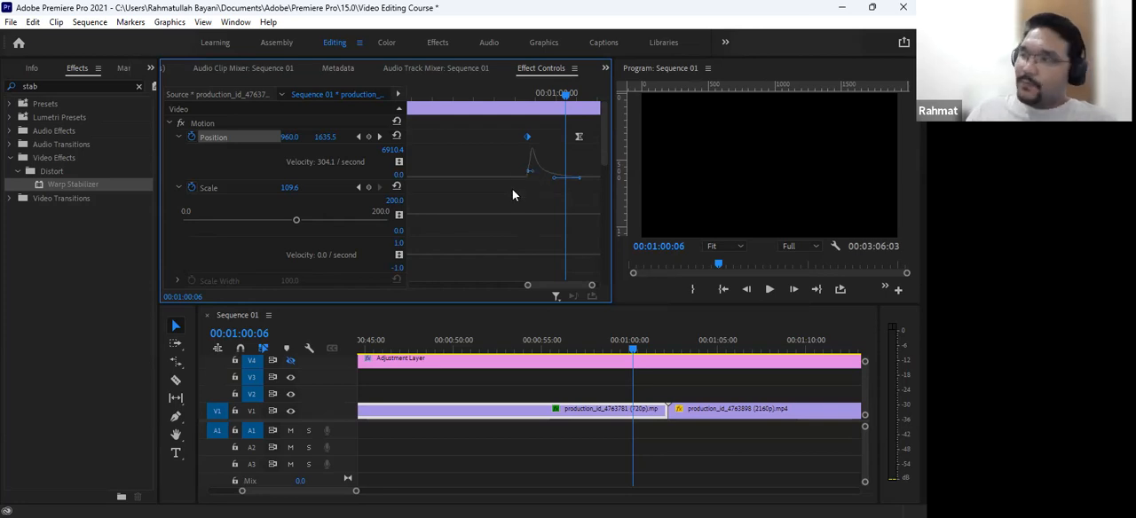
- Compare the Spatial and Temporal Interpolation options of the first Position keyframe, and dismiss them without choosing one
right_click(528, 138)
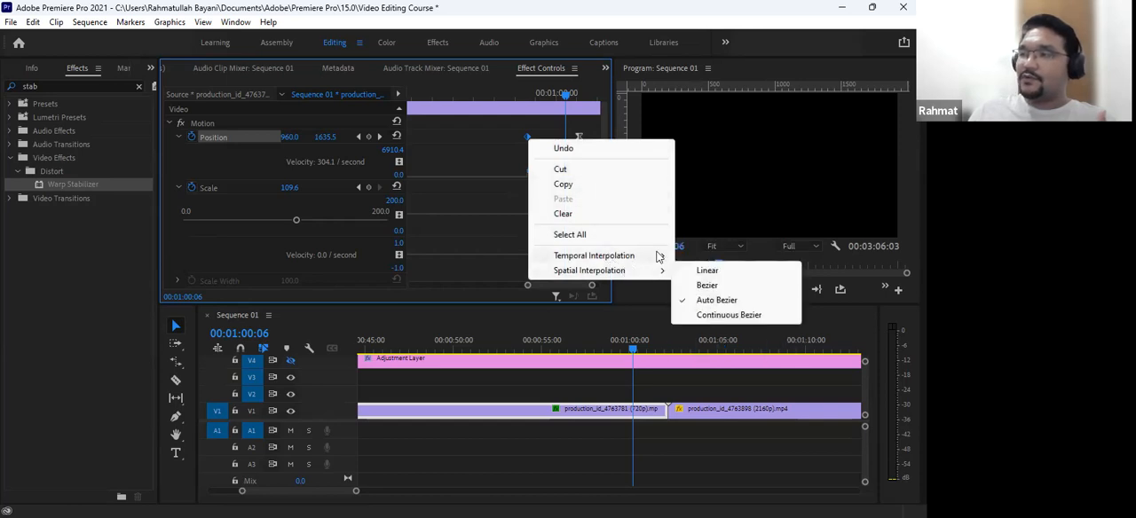
mouse_move(661, 256)
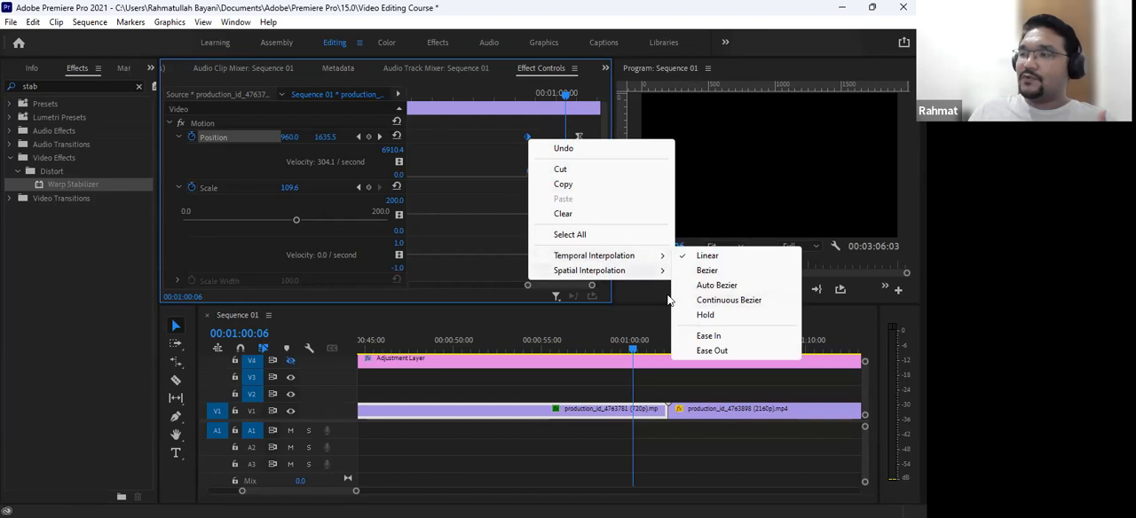
left_click(616, 338)
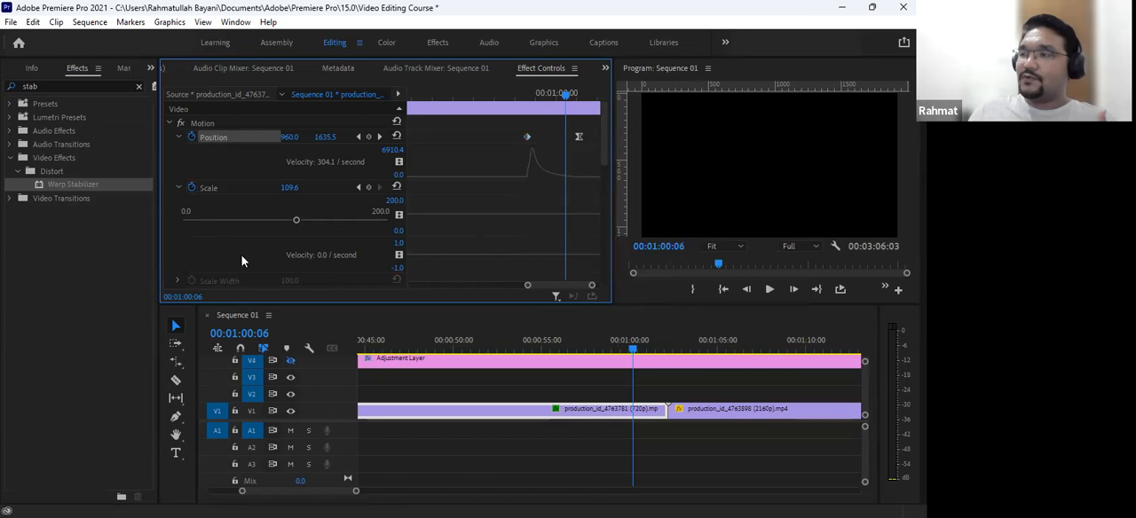
- Look over the clip's other animatable properties, highlighting Scale and the Opacity effect
scroll(233, 244, "down", 3)
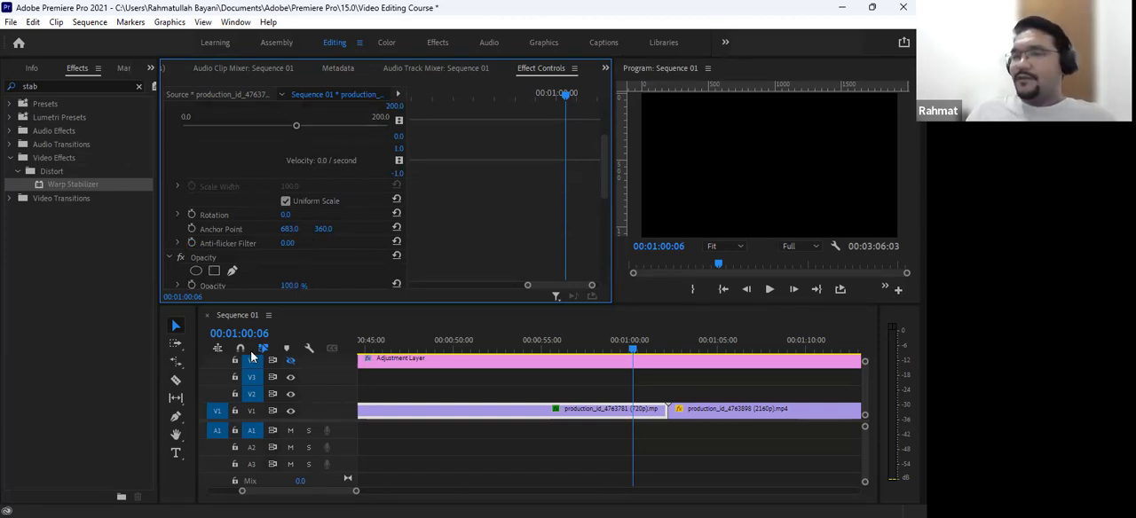
scroll(375, 237, "up", 3)
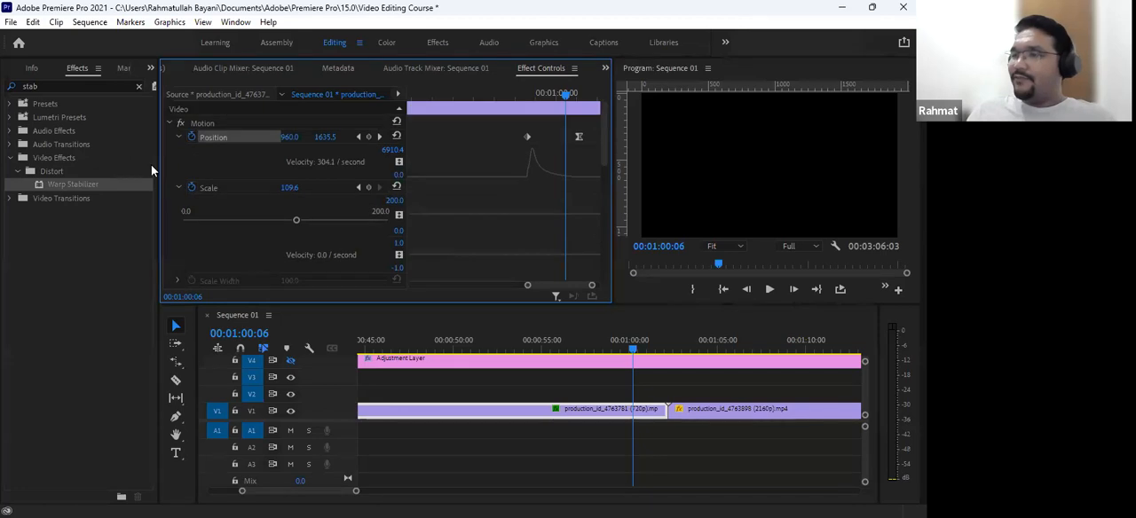
left_click(213, 187)
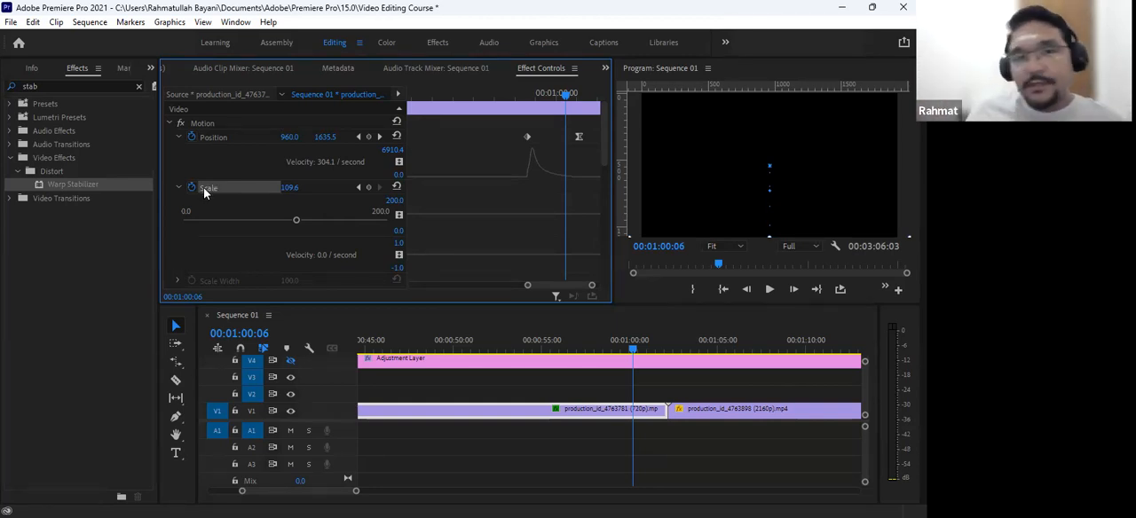
scroll(293, 209, "down", 5)
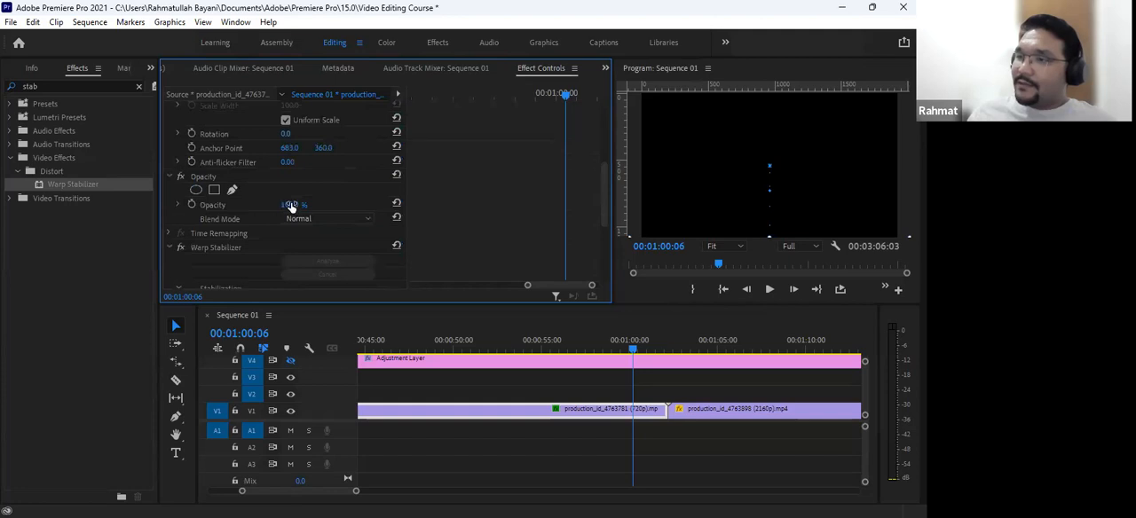
left_click(200, 176)
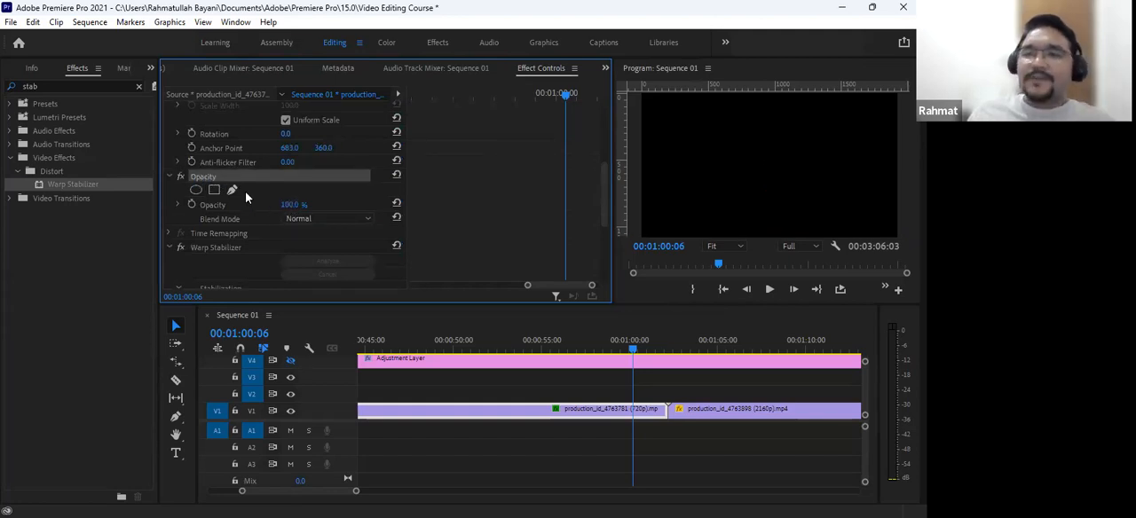
- Enable Opacity animation on the production_id_4763781 clip with a 100% keyframe at 00:00:41:20
left_click(443, 350)
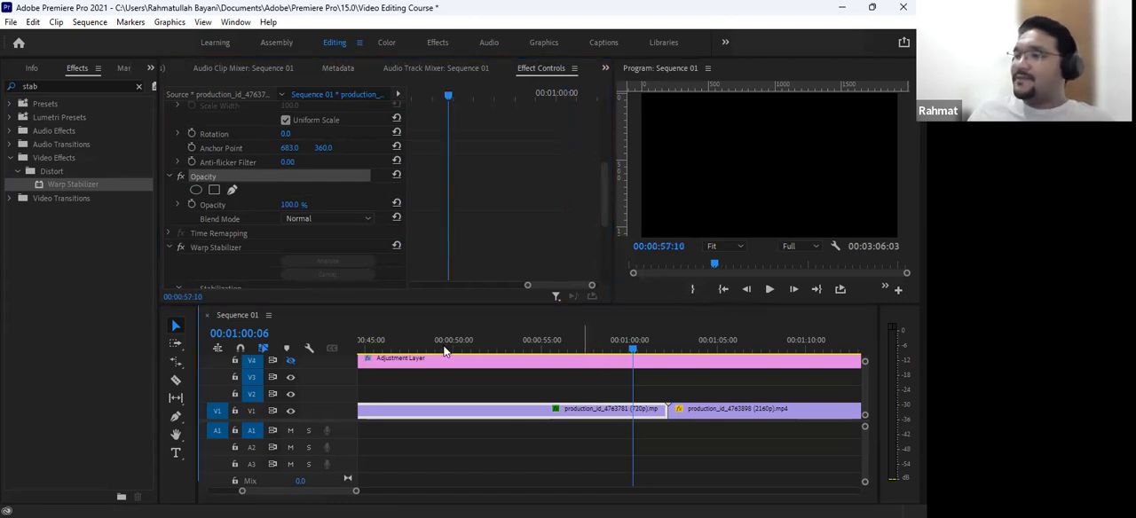
scroll(439, 345, "up", 4)
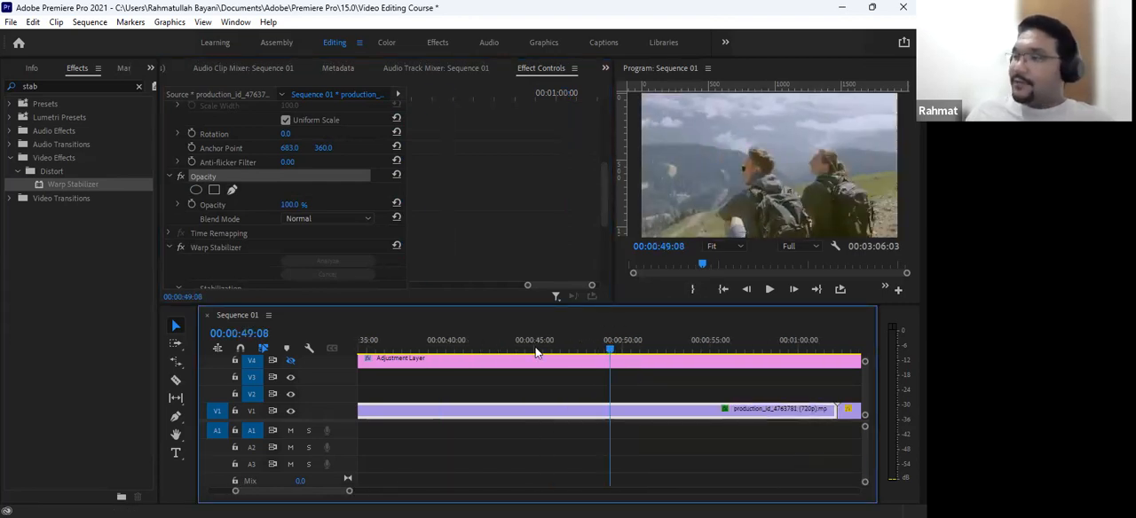
left_click(478, 346)
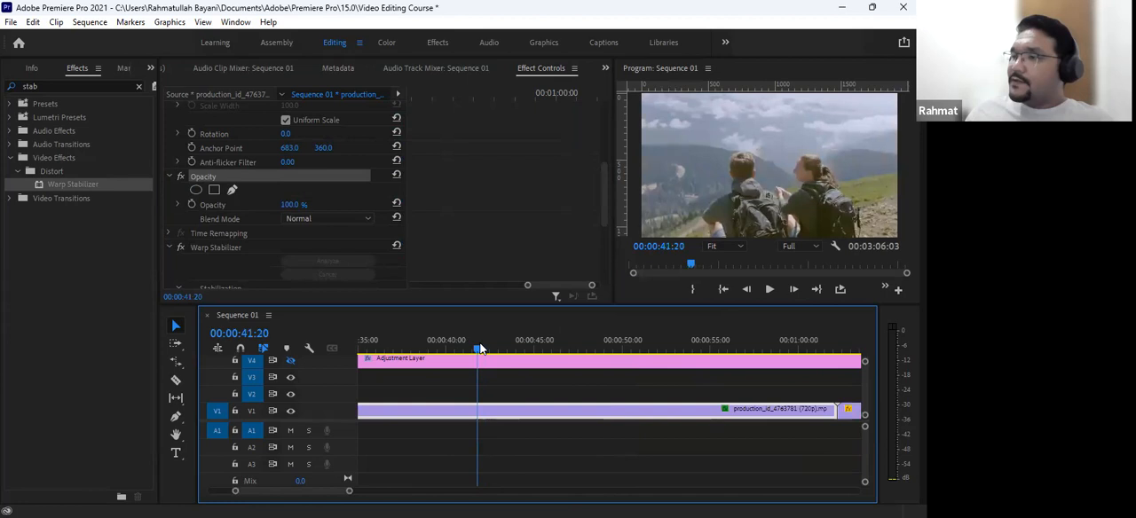
left_click(192, 204)
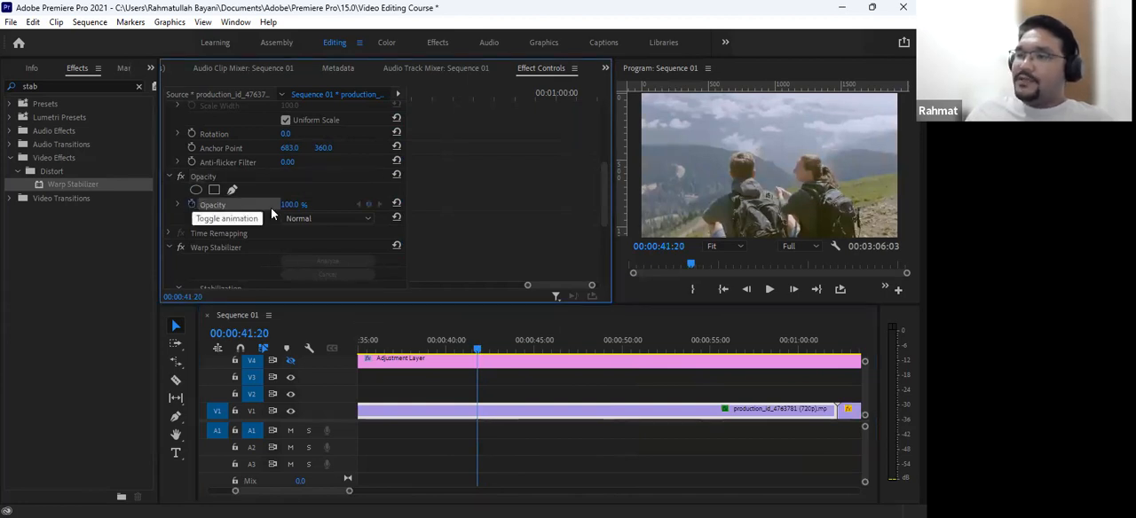
left_click(577, 243)
key("minus")
key("minus")
key("minus")
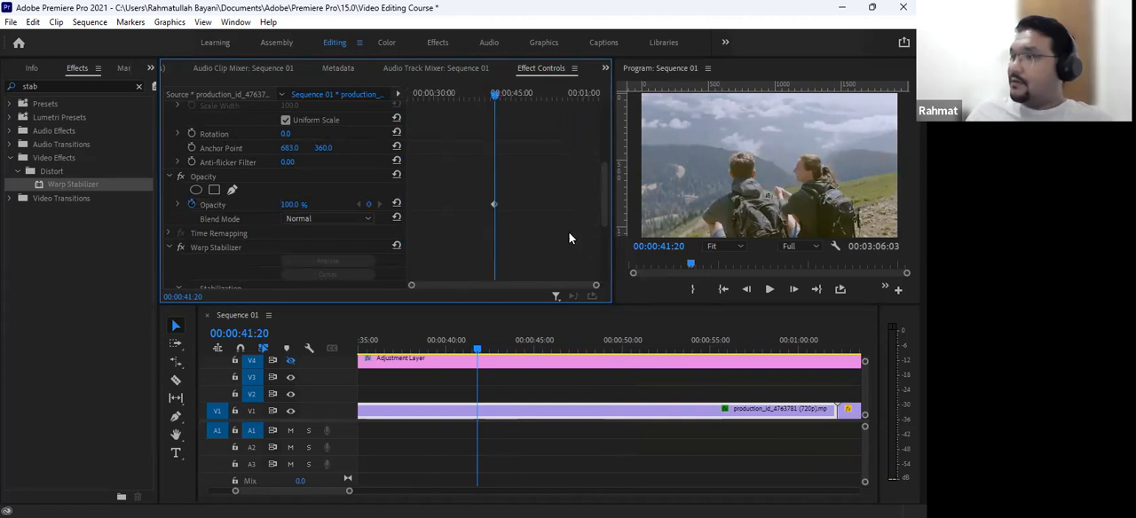
key("equal")
key("equal")
key("equal")
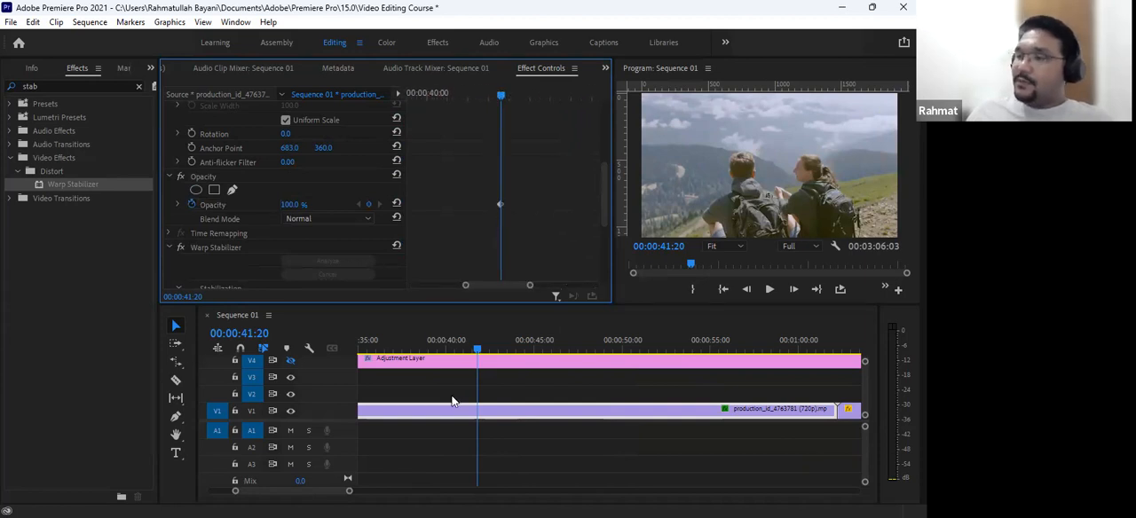
- Add an Opacity keyframe of 0% at 00:00:42:07
left_click(484, 349)
left_click(488, 348)
left_click(288, 205)
type("0")
key("Return")
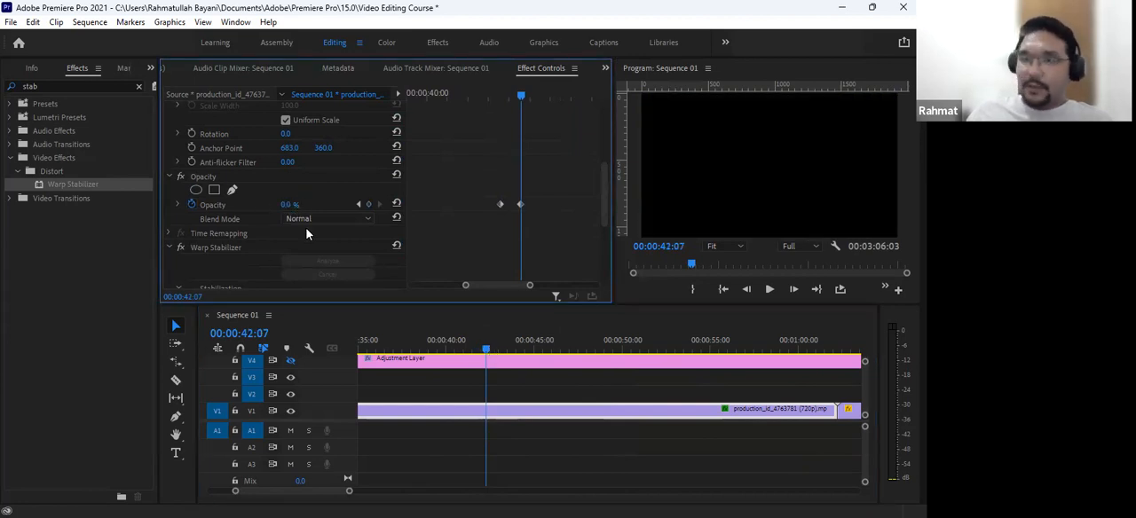
- Add an Opacity keyframe of 100% at 00:00:42:20
left_click(496, 344)
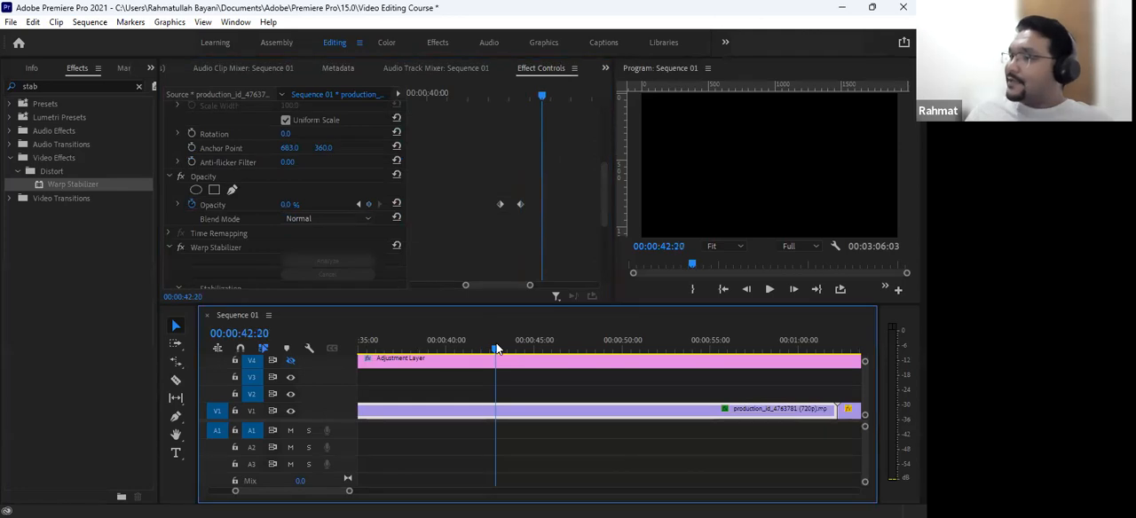
left_click(292, 205)
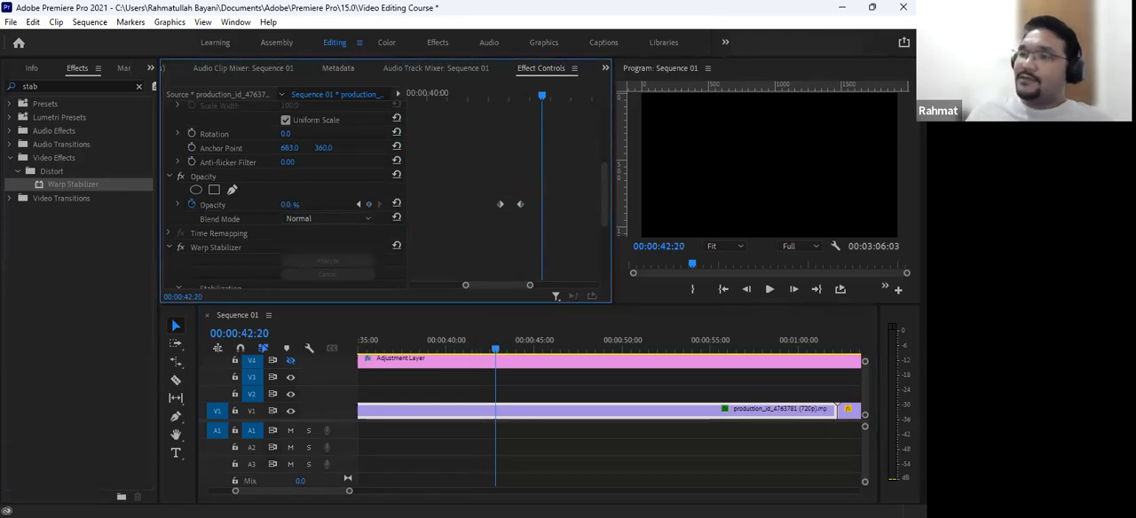
type("100")
key("Return")
- Add Opacity keyframes of 0% at 00:00:43:03 and 100% at 00:00:43:11
left_click_drag(550, 101, 558, 99)
left_click(292, 205)
type("0")
key("Return")
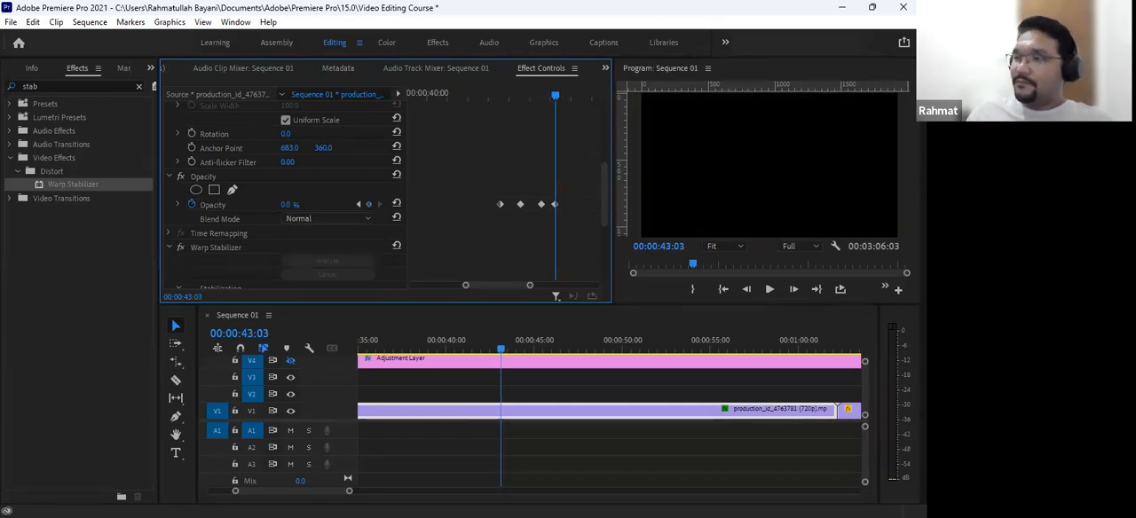
left_click_drag(572, 97, 570, 97)
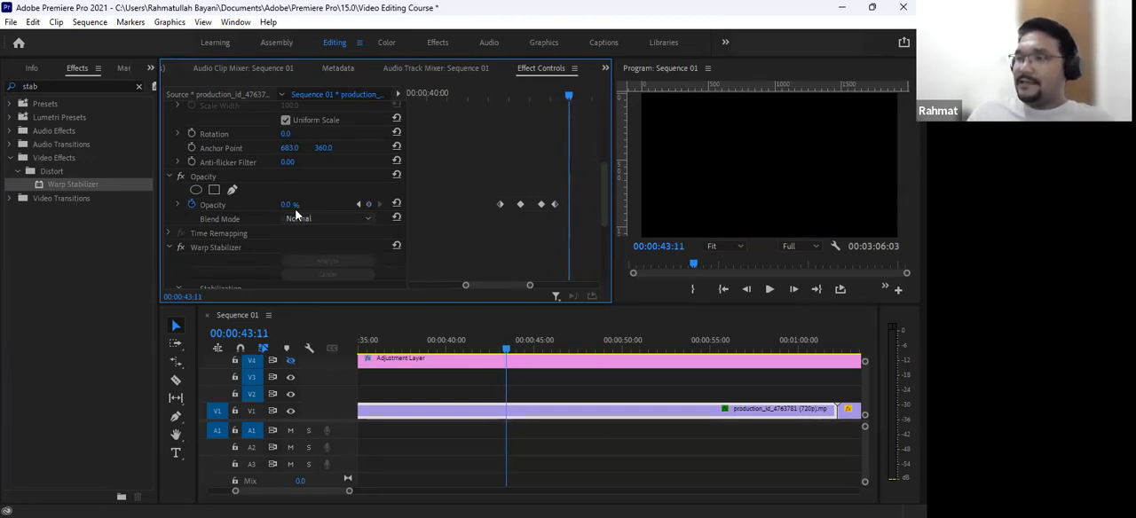
left_click_drag(296, 205, 387, 205)
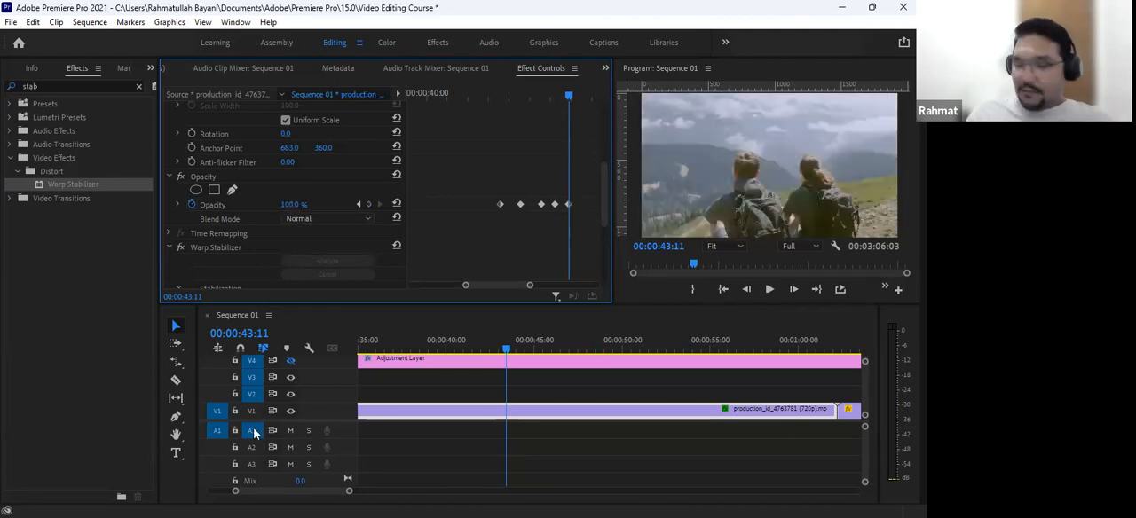
- Play the Opacity fades from just before the first keyframe, and stop after the last one
scroll(570, 235, "down", 1)
scroll(569, 235, "down", 1)
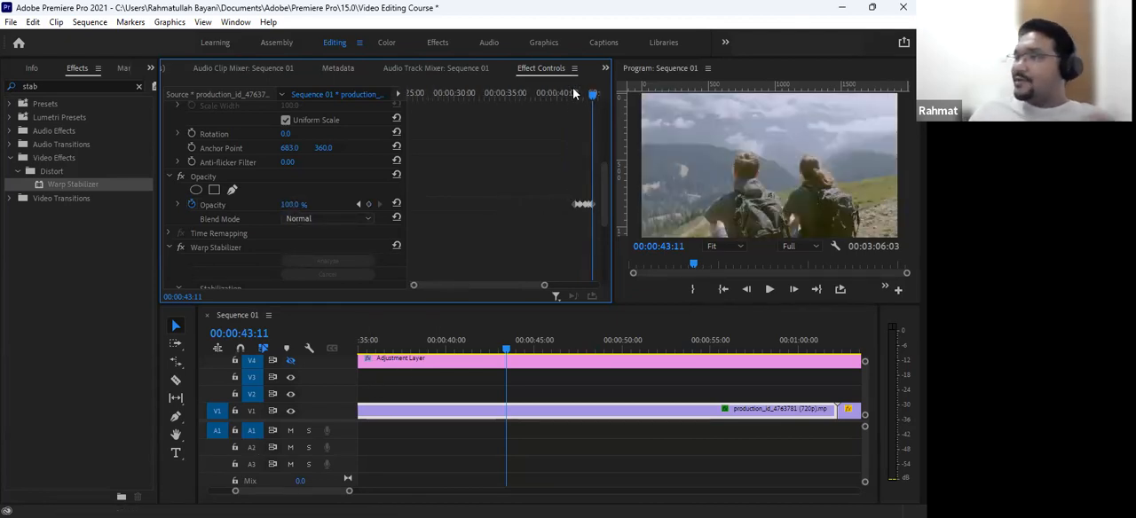
left_click(568, 91)
left_click_drag(568, 92, 554, 97)
key("space")
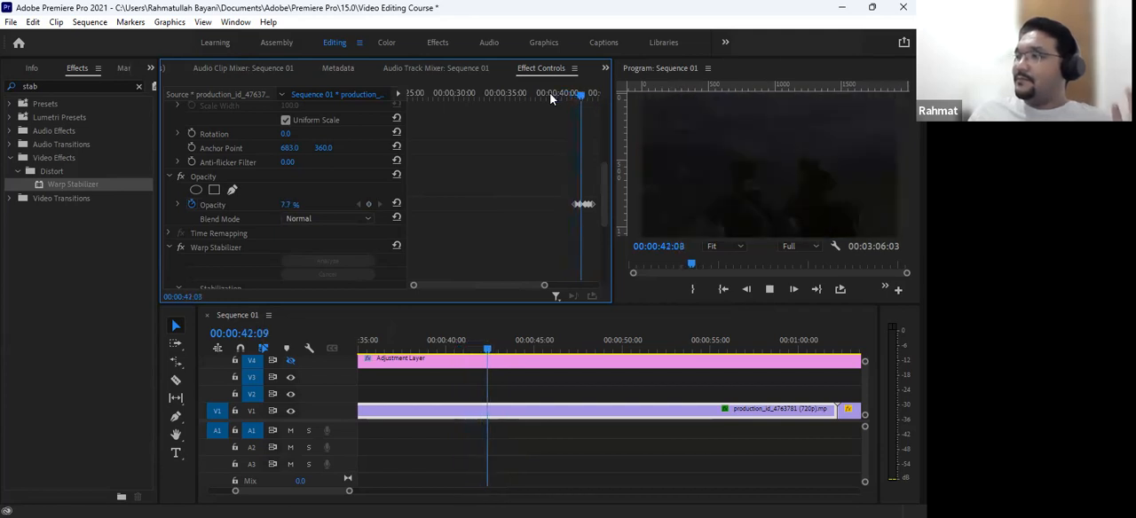
key("space")
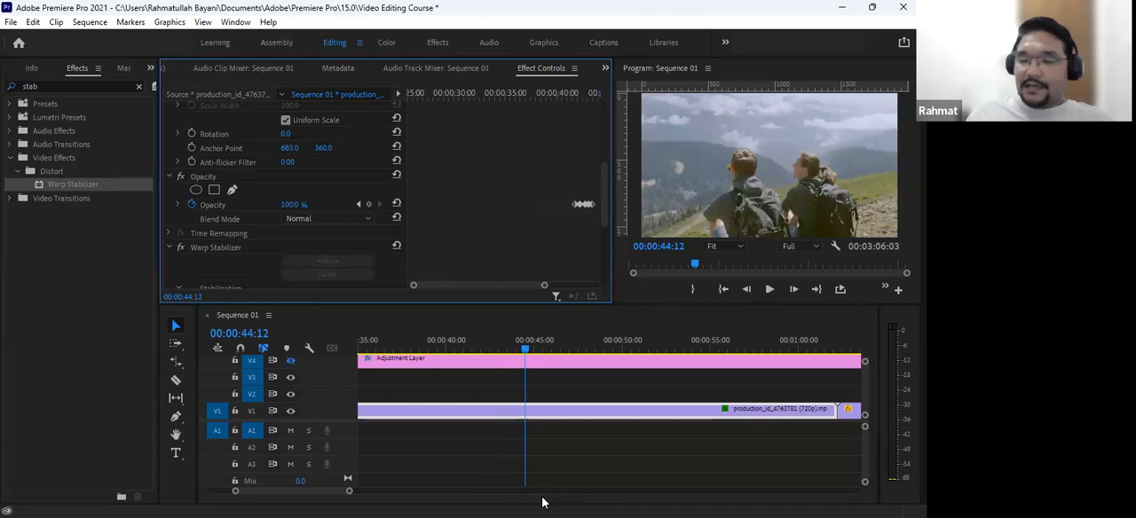
- Move the second to fifth Opacity keyframes earlier so all five sit close together at even spacing for a faster flicker
left_click_drag(544, 285, 597, 284)
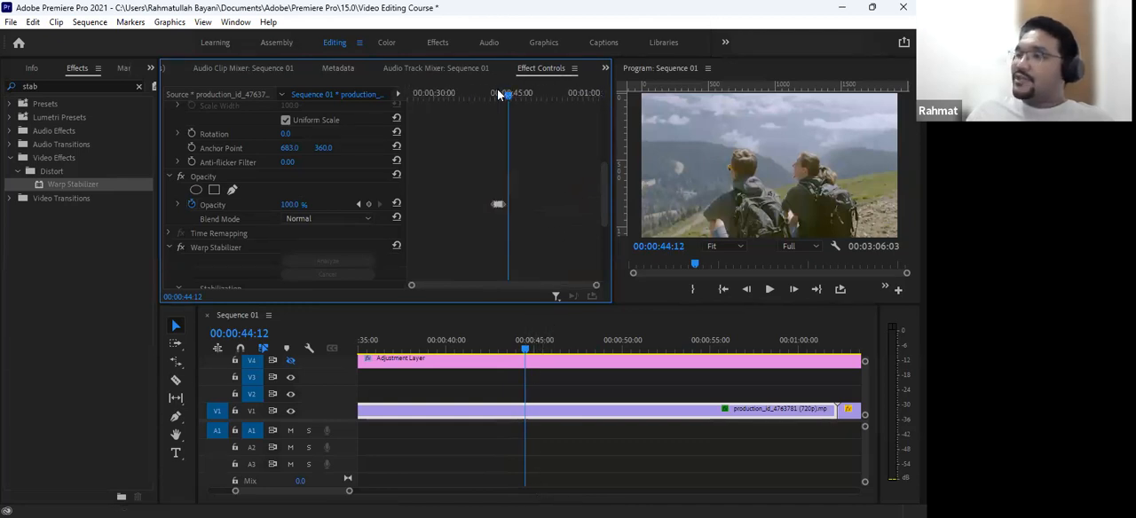
left_click(498, 92)
key("equal")
key("equal")
key("equal")
key("equal")
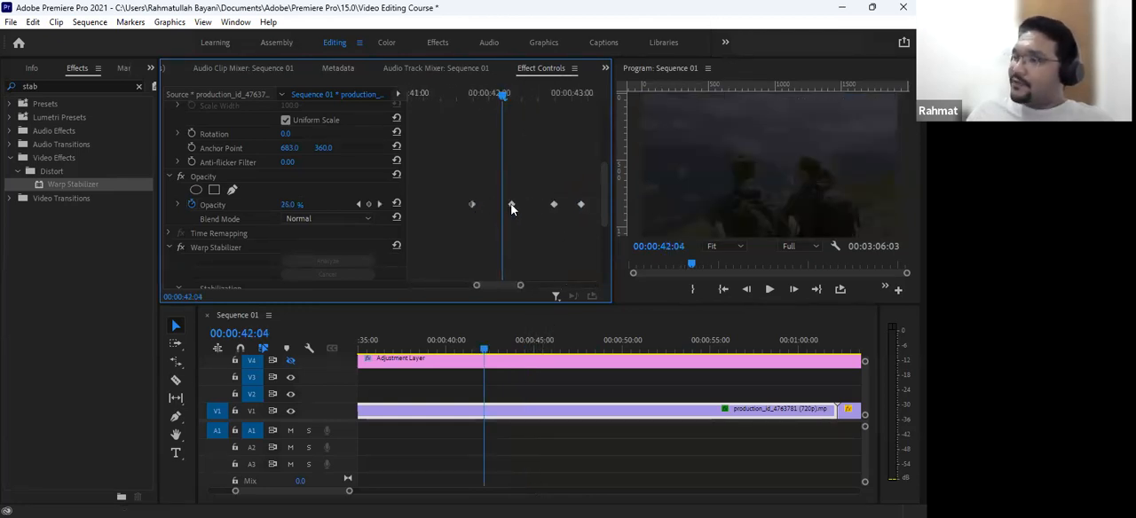
key("Delete")
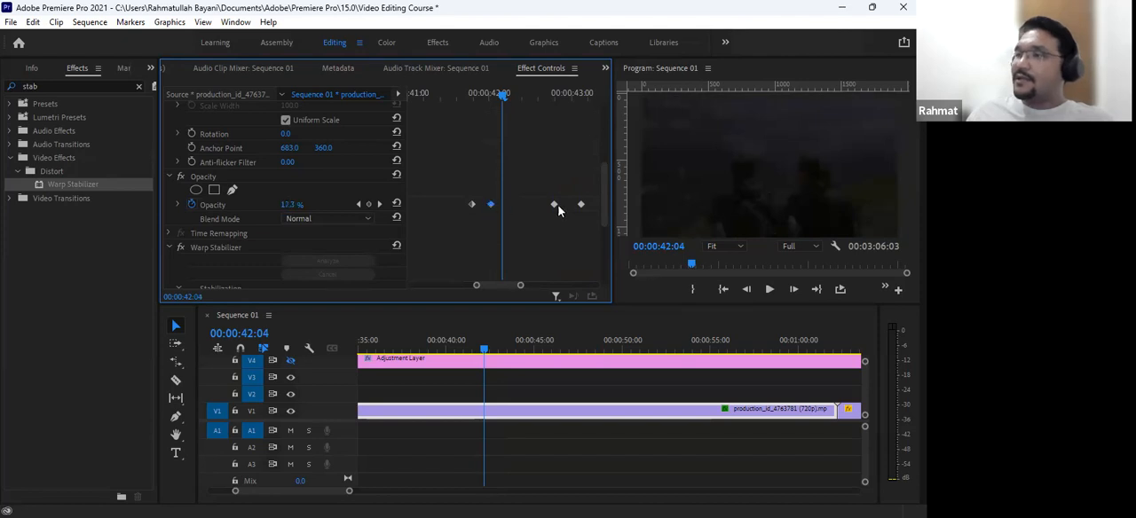
left_click_drag(554, 205, 528, 208)
key("minus")
key("=")
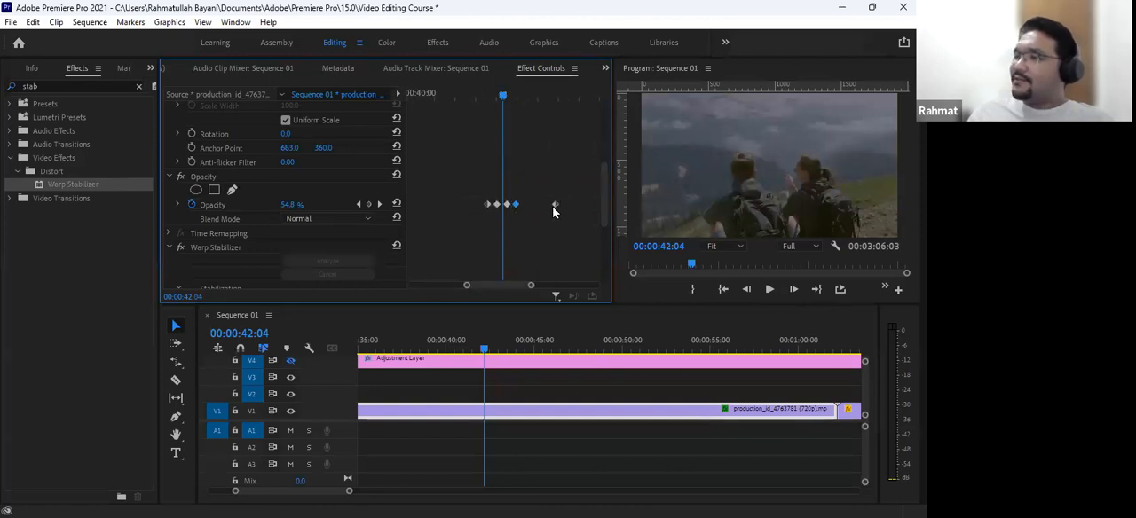
left_click_drag(555, 204, 524, 204)
- Replay the tightened Opacity flicker from before its first keyframe, and stop just after it
left_click(470, 98)
key("space")
key("space")
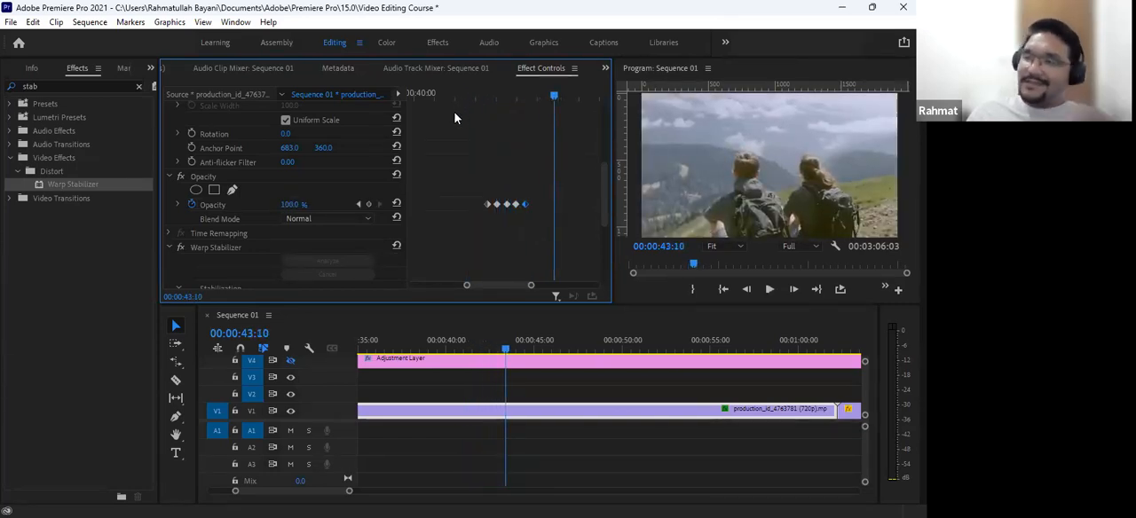
- Examine the clip's Warp Stabilizer settings, expanding the Smoothness slider and reading through the Stabilization and Borders options
scroll(279, 236, "down", 2)
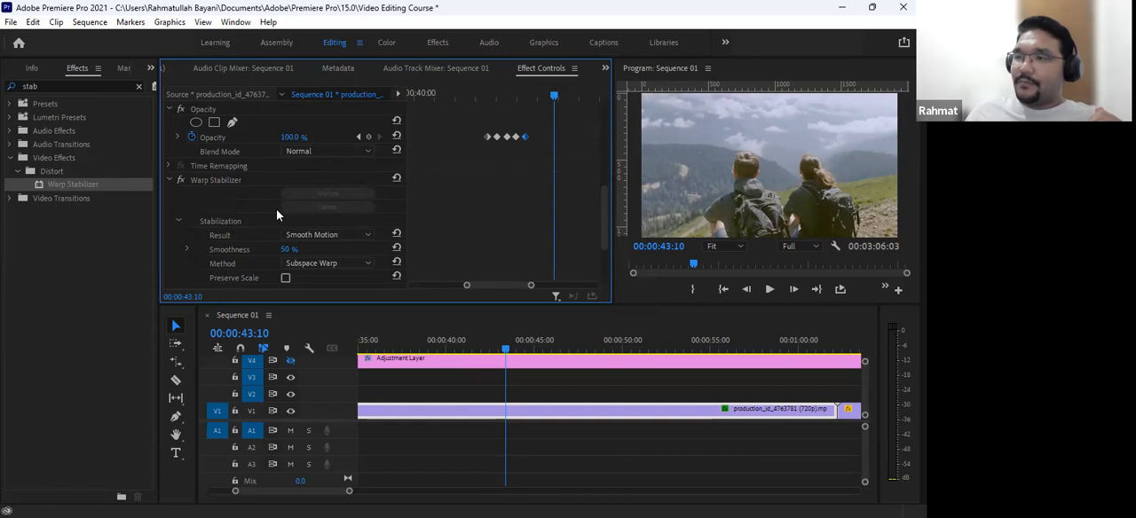
left_click(188, 250)
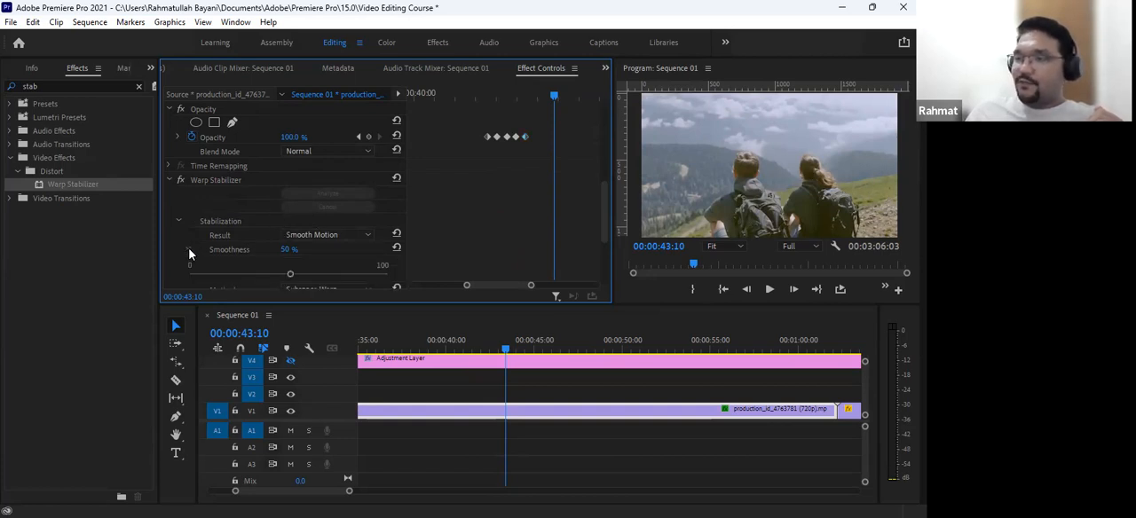
scroll(219, 208, "up", 1)
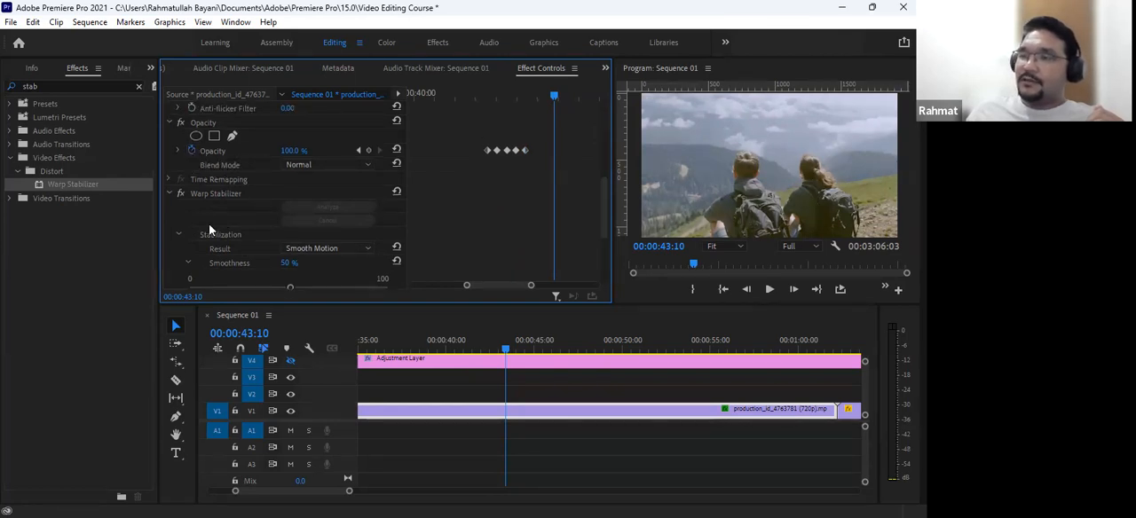
scroll(218, 225, "down", 3)
scroll(228, 234, "down", 2)
scroll(233, 248, "up", 3)
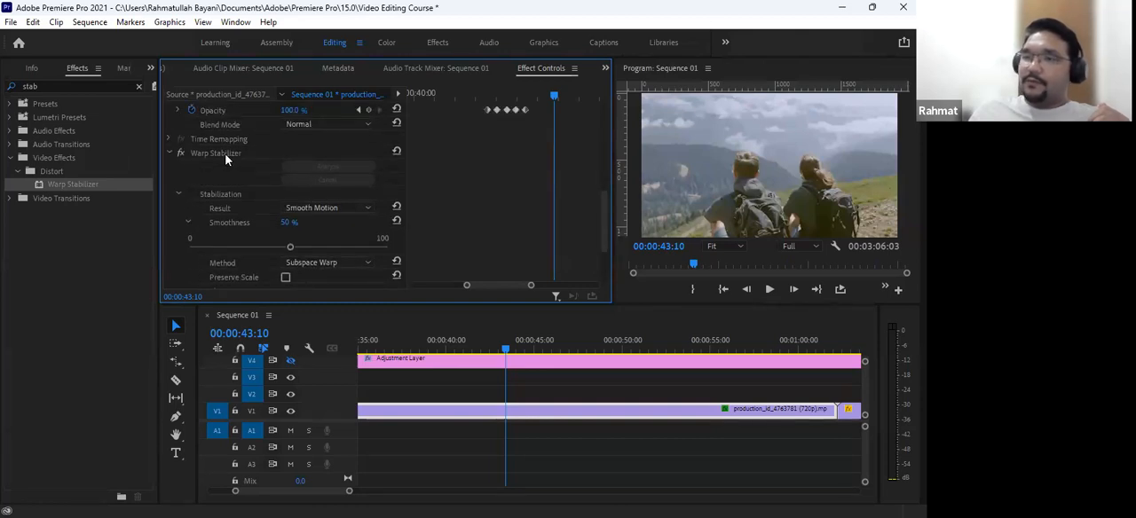
scroll(222, 168, "down", 3)
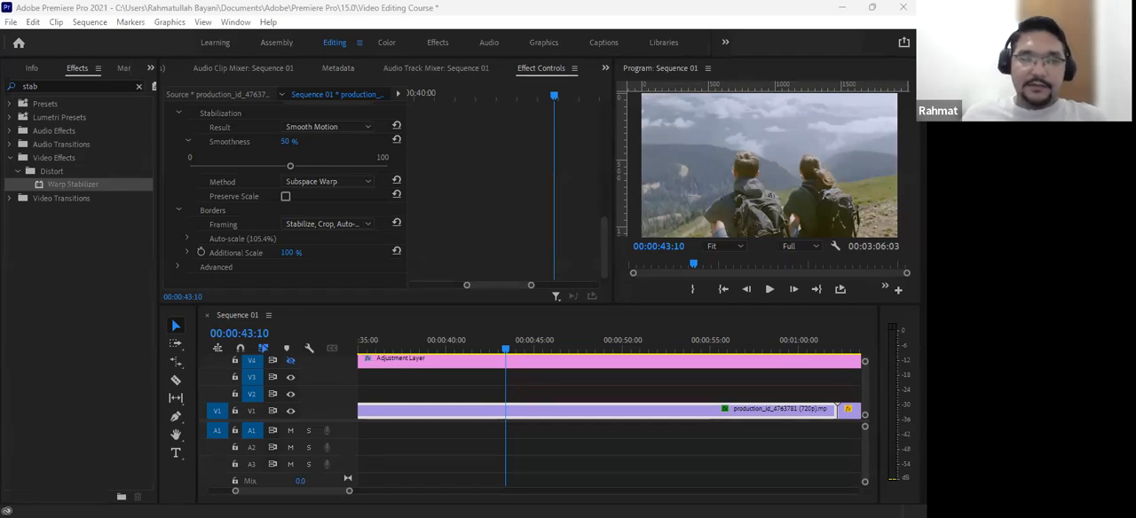
- Switch to the course slide presentation and advance to the Creating Cinematic Effects slide
key("alt+Tab")
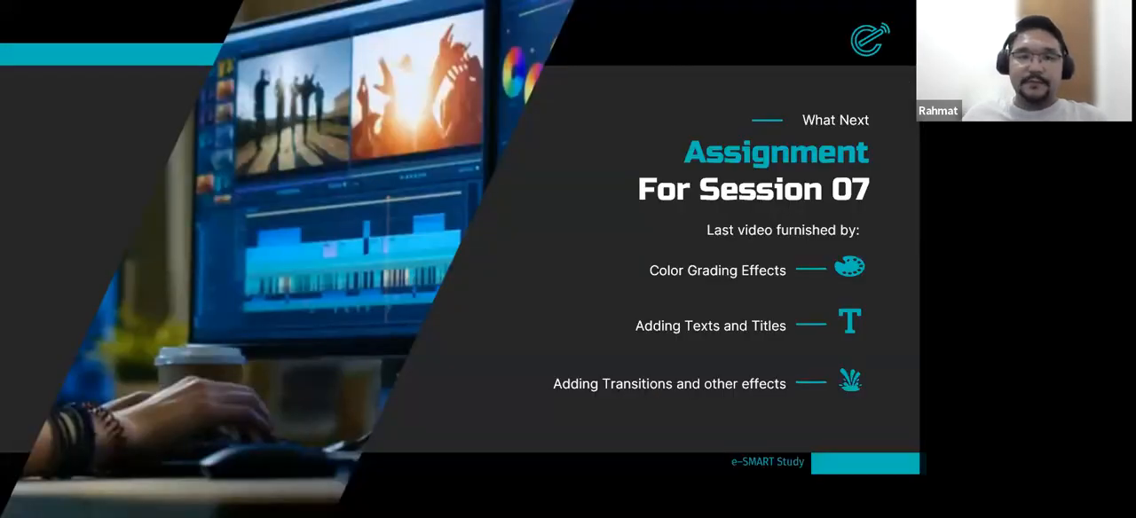
key("Right")
key("Right")
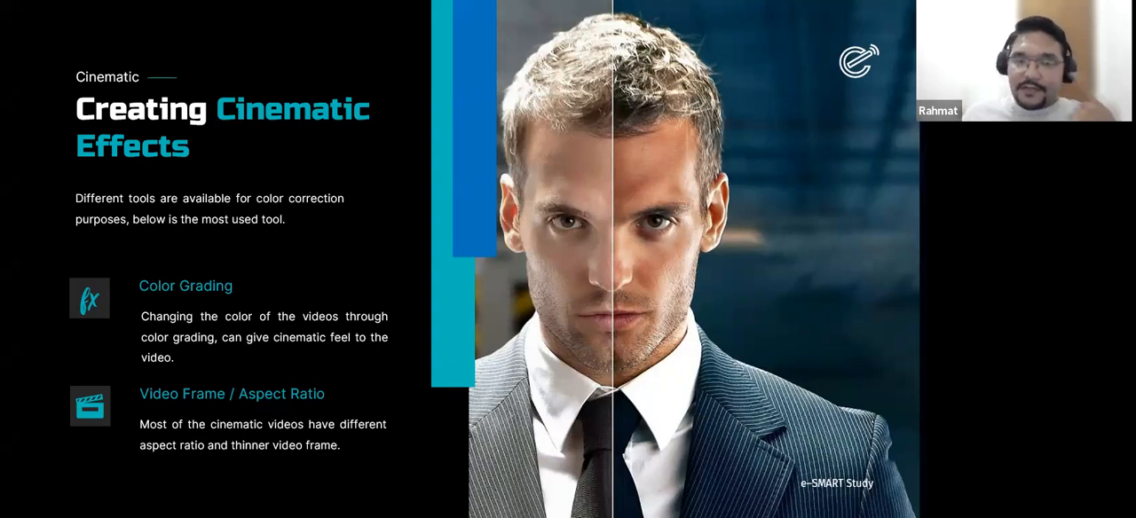
key("alt+Tab")
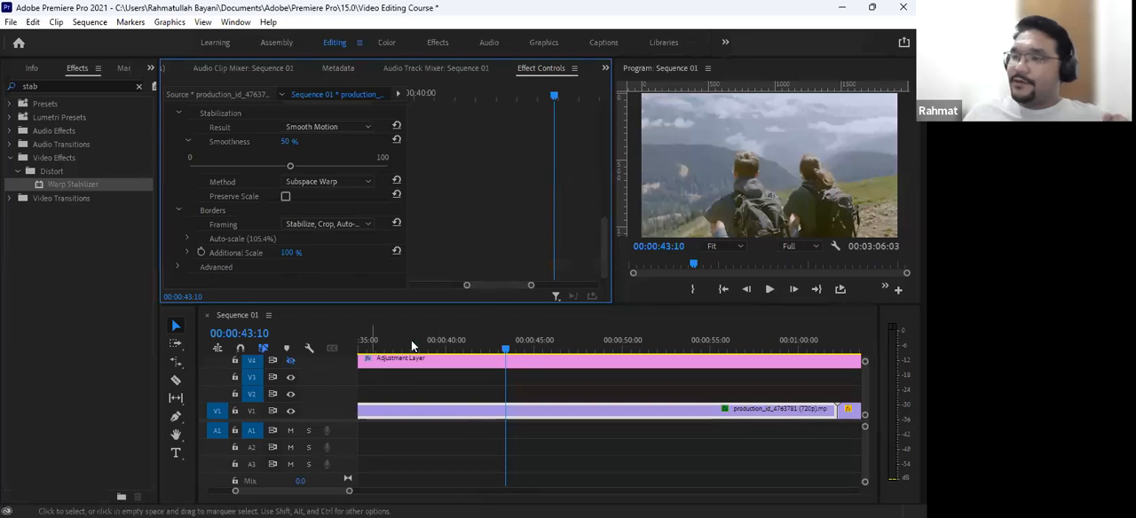
left_click(409, 339)
left_click_drag(408, 339, 485, 336)
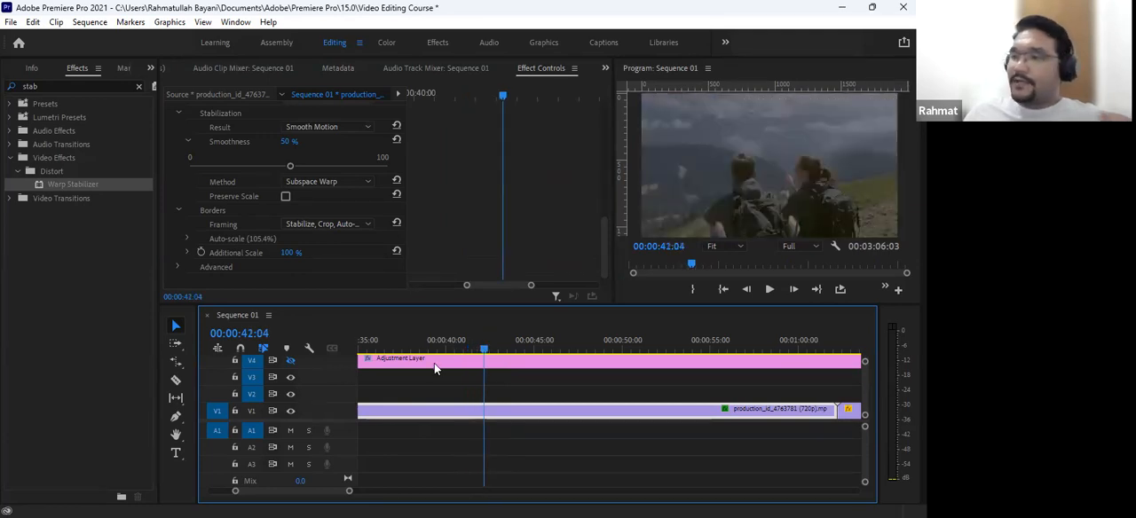
left_click(360, 368)
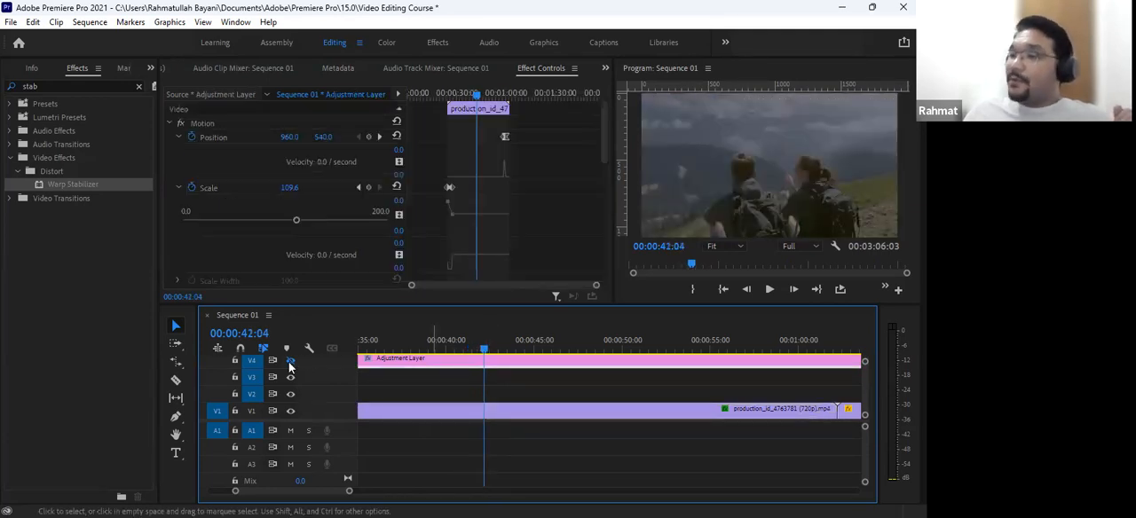
left_click(747, 348)
left_click_drag(802, 347, 858, 348)
left_click(605, 412)
key("backslash")
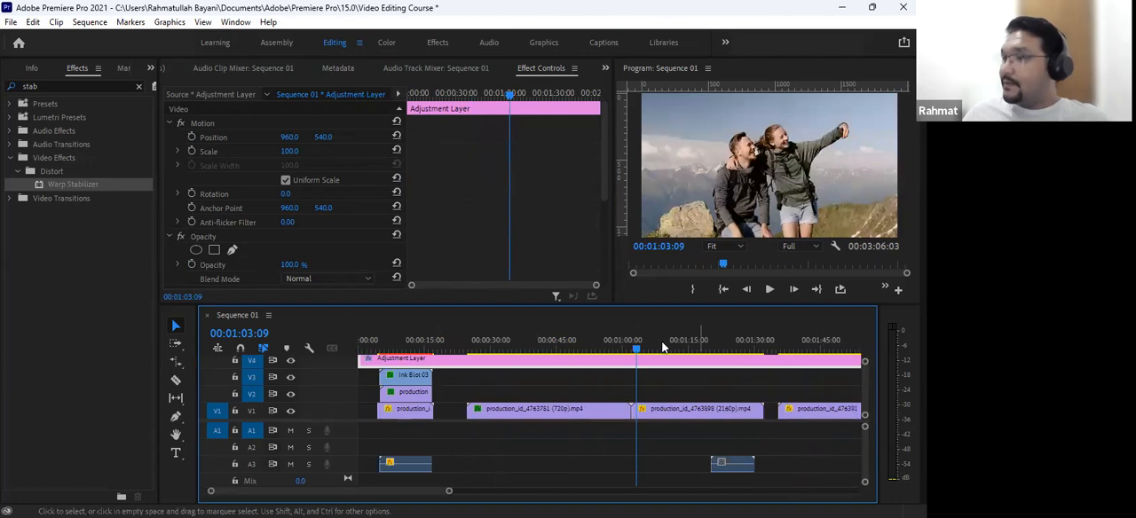
- Preview the production_id_4763898 selfie clip from 00:01:09:05 and stop shortly after
key("space")
left_click(663, 340)
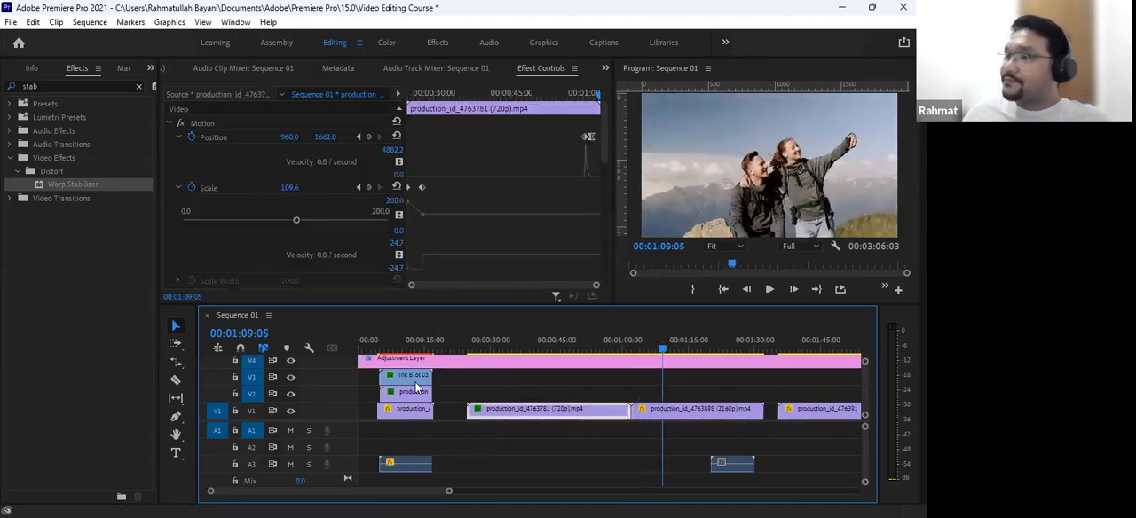
key("space")
key("equal")
key("equal")
key("minus")
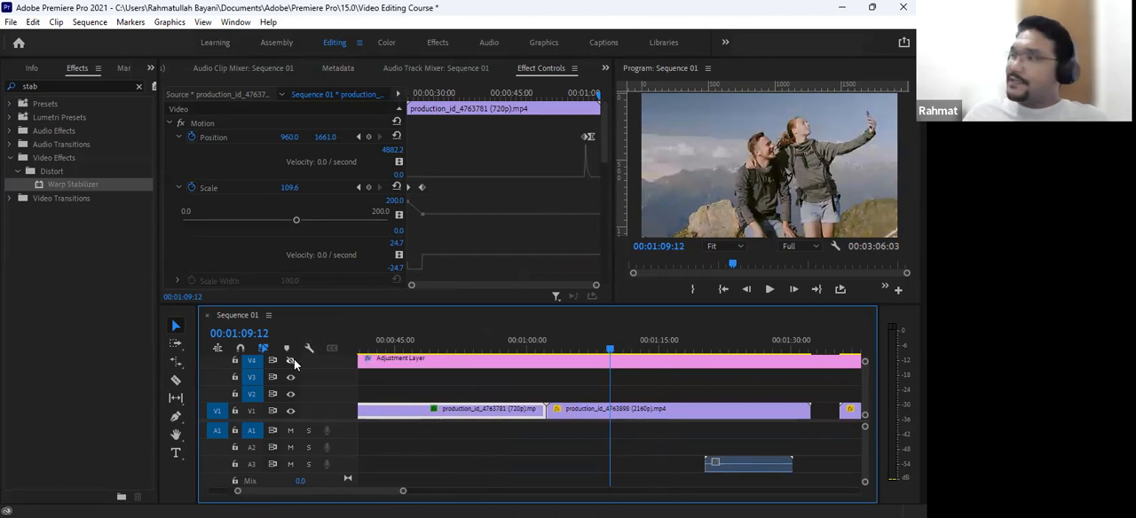
- Split the V4 adjustment layer at the start and end of the production_id_4763898 clip
left_click(621, 364)
left_click_drag(580, 343, 550, 344)
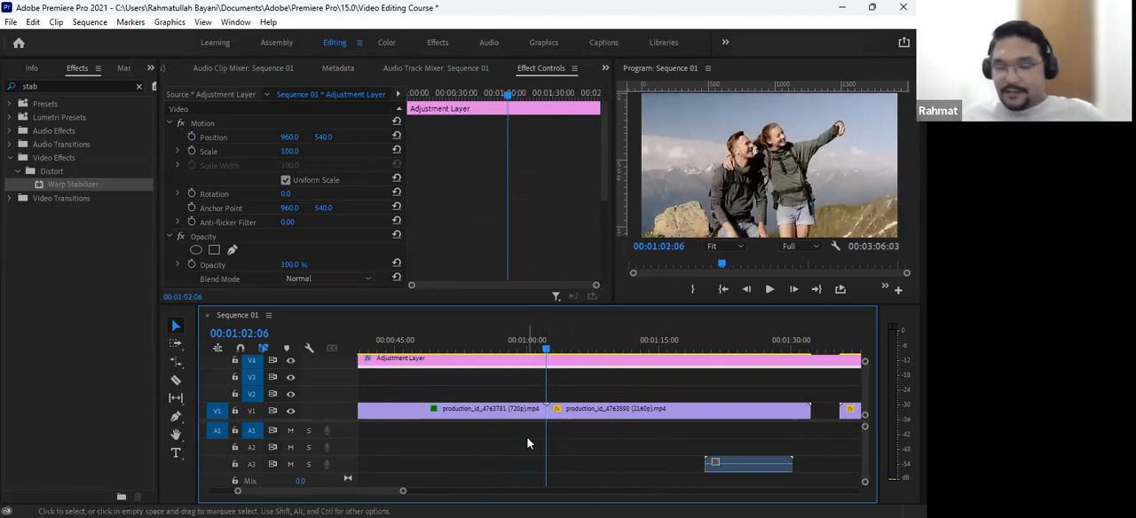
key("ctrl+k")
left_click_drag(644, 335, 810, 364)
key("ctrl+k")
- Select the adjustment layer segment above the selfie clip, park at 00:01:14:22, and inspect its Lumetri Color Basic Correction settings
left_click(744, 363)
left_click(659, 340)
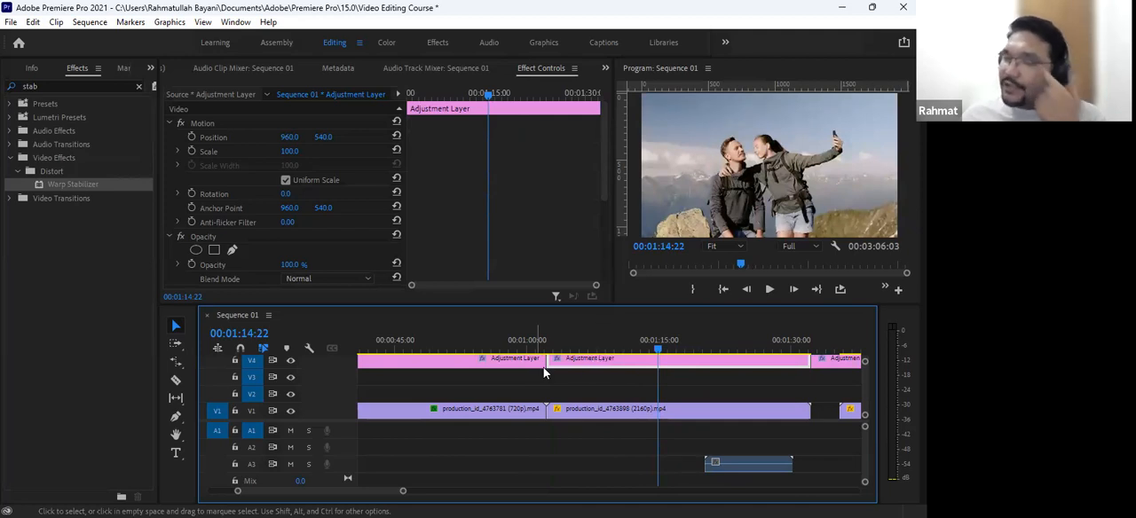
scroll(364, 238, "down", 3)
scroll(364, 237, "down", 1)
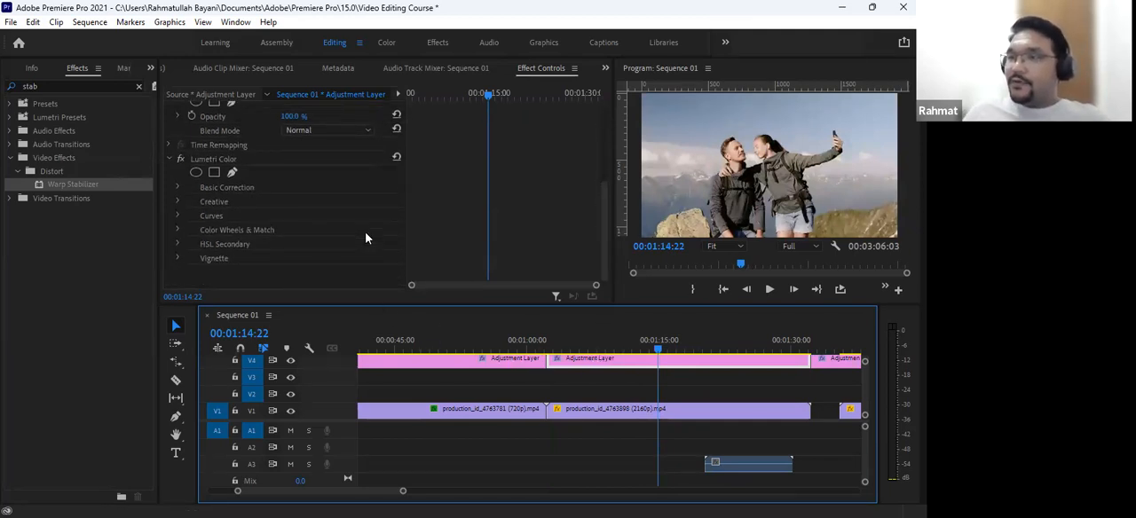
left_click(177, 184)
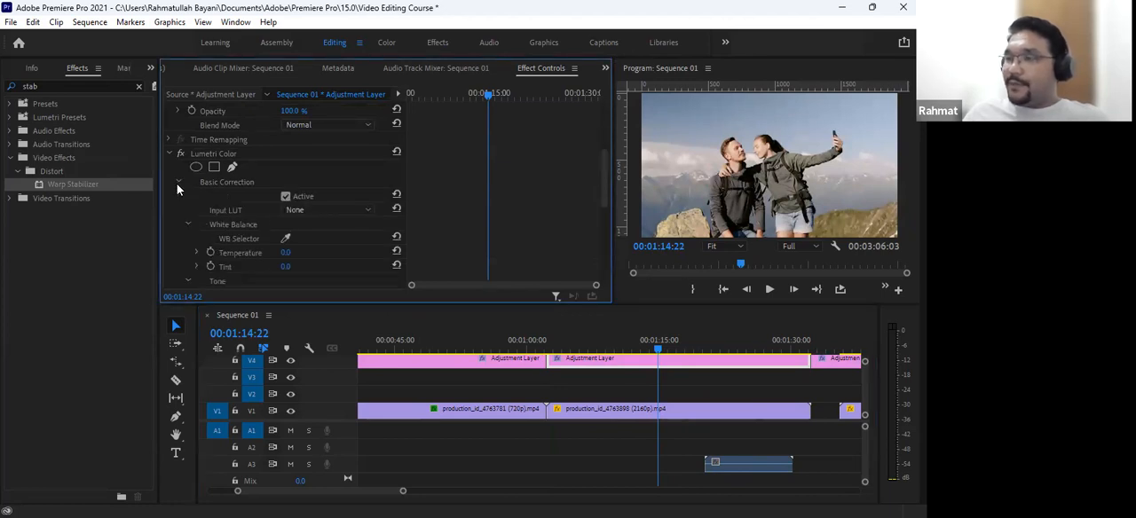
left_click(179, 182)
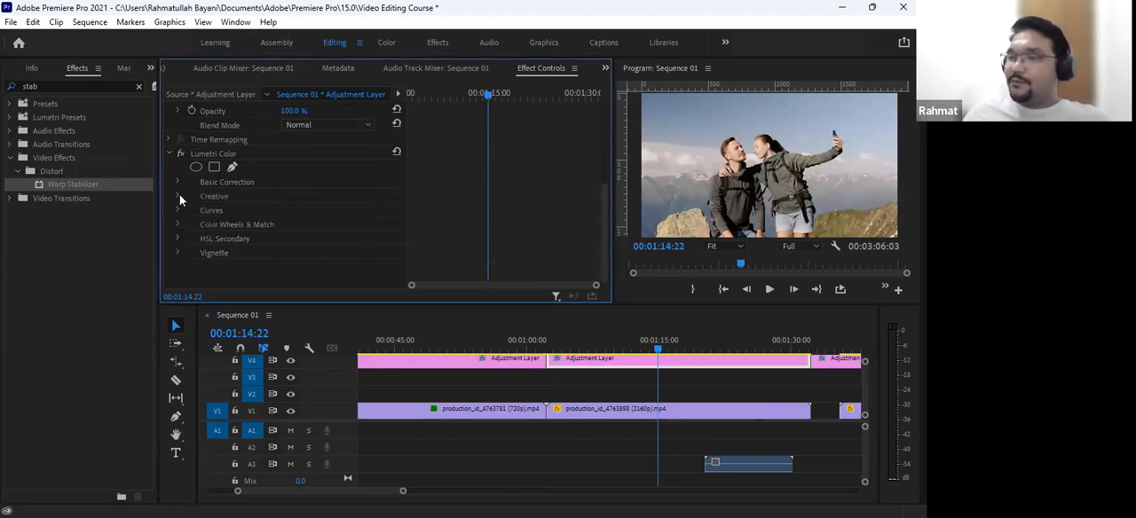
- Try the Creative looks Kodak 5218 Kodak 2383, Monochrome Kodak 5218 Kodak 2395 and SL BLUE DAY4NITE on the adjustment layer segment
left_click(179, 195)
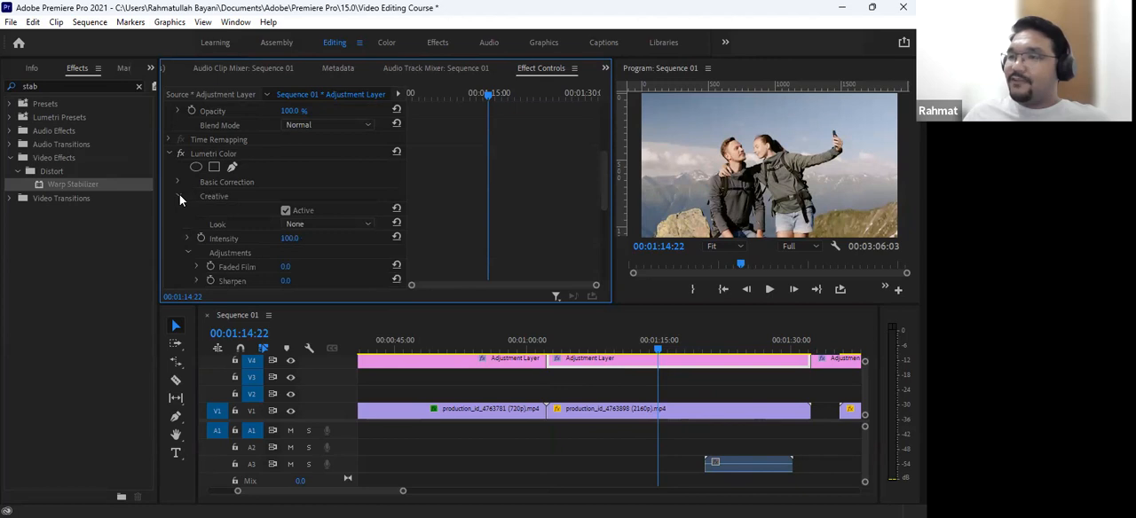
left_click(322, 224)
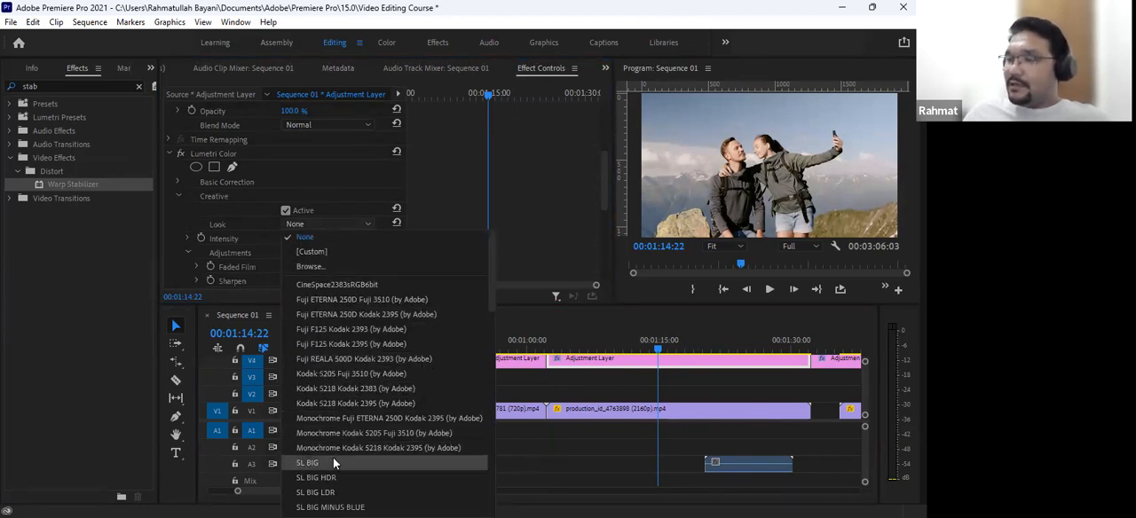
left_click(354, 388)
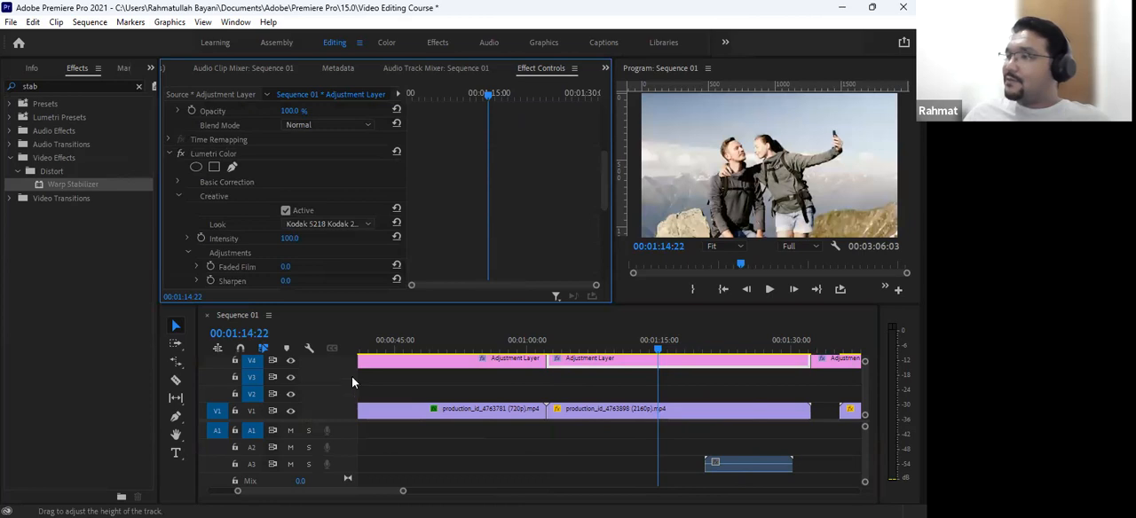
left_click(322, 224)
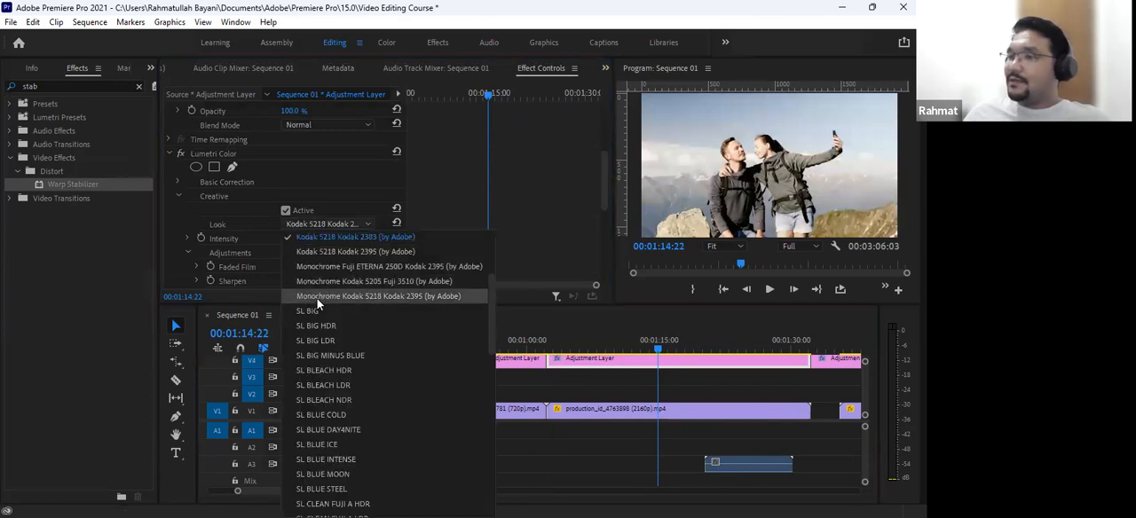
left_click(317, 298)
left_click(306, 226)
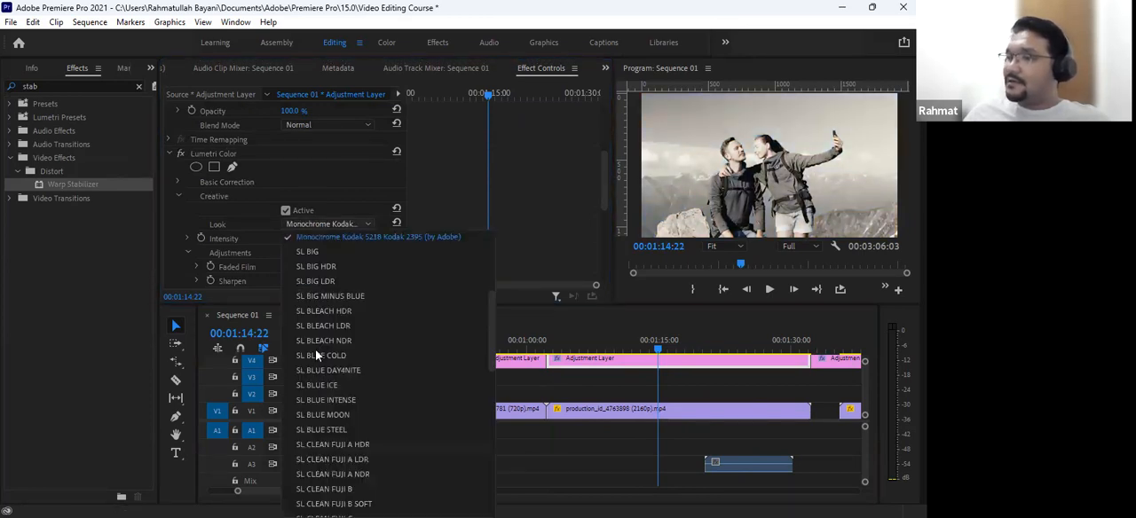
left_click(321, 370)
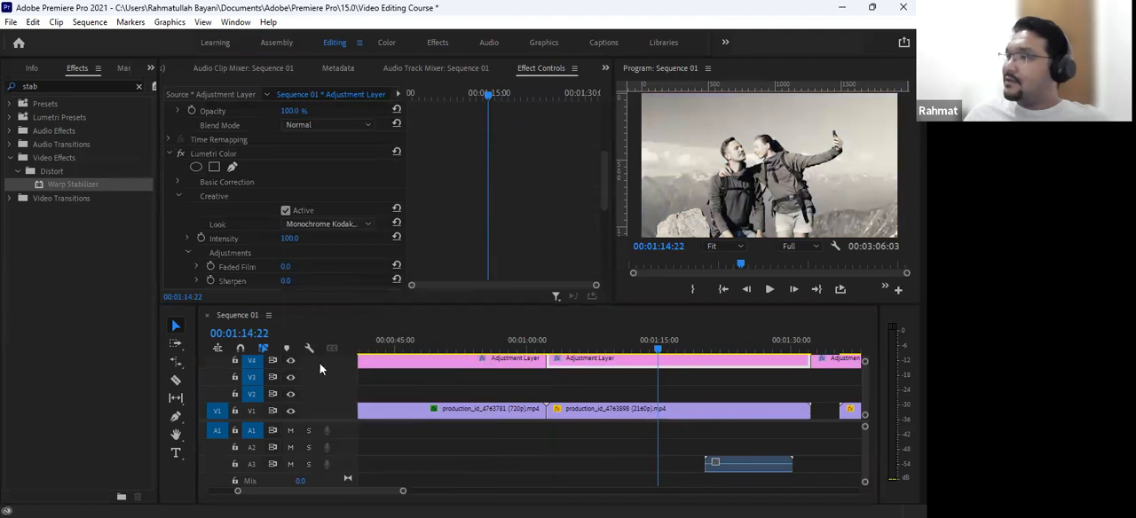
- Try the looks SL CLEAN KODAK B SOFT, SL NOIR LDR and SL NOIR RED WAVE, and reset Look to None
left_click(323, 223)
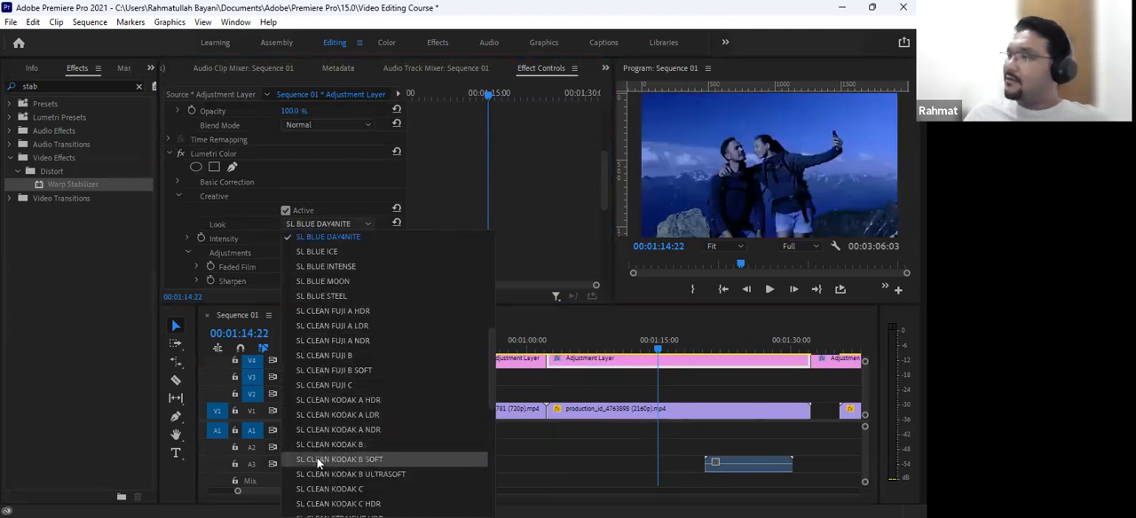
left_click(317, 460)
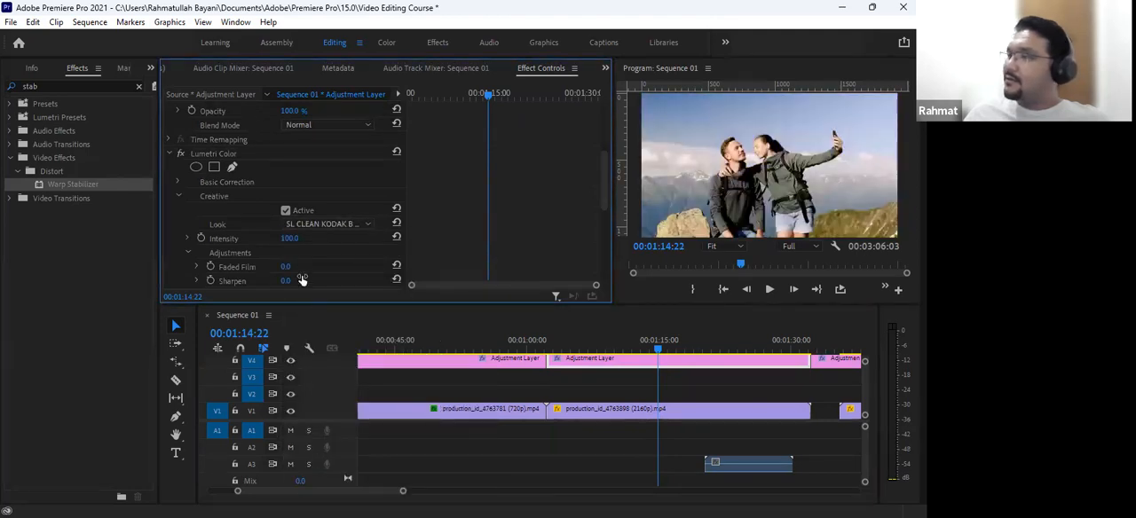
left_click(309, 227)
scroll(324, 446, "down", 3)
left_click(325, 446)
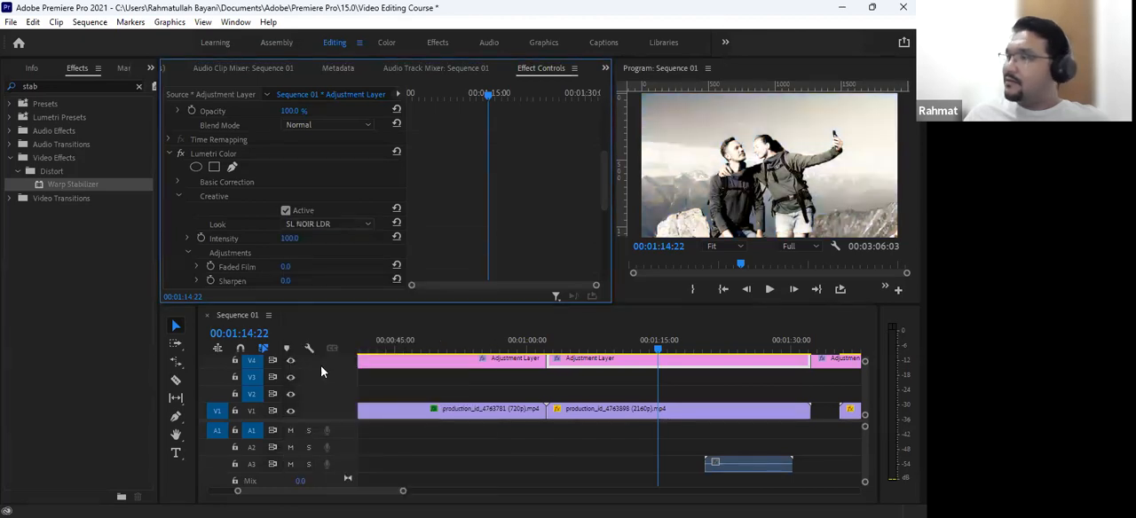
left_click(318, 223)
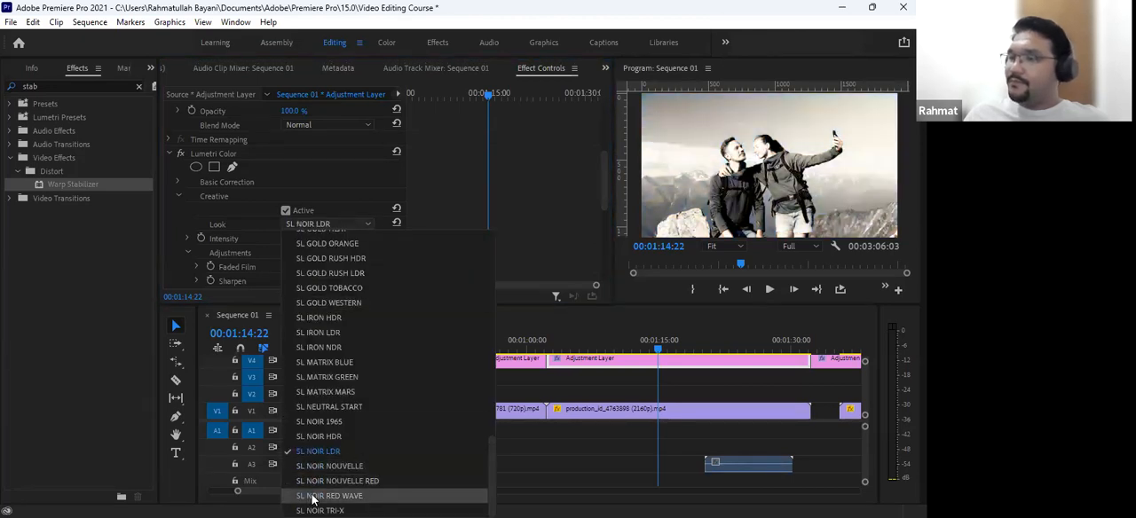
left_click(317, 453)
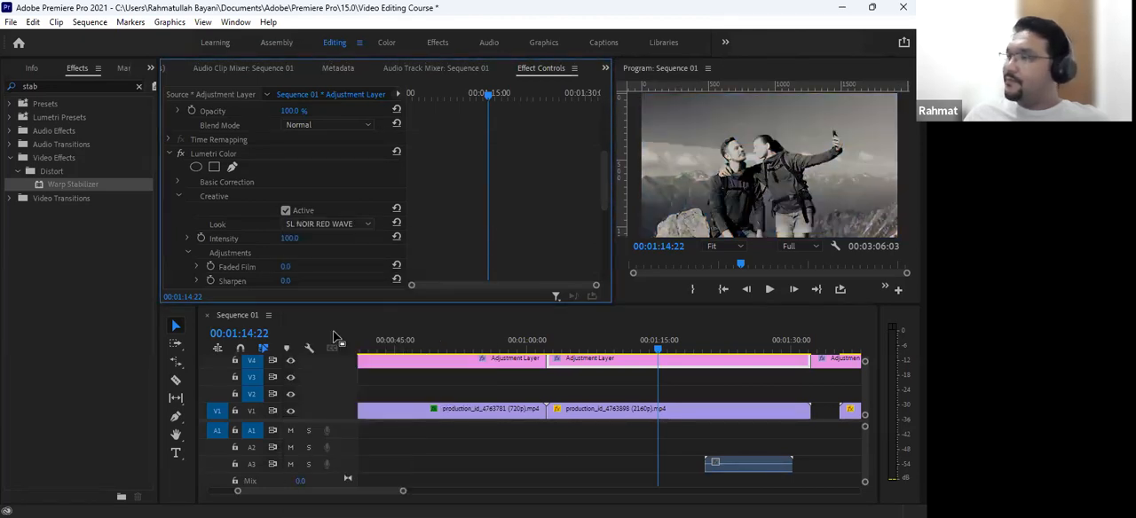
left_click(299, 225)
scroll(315, 324, "up", 10)
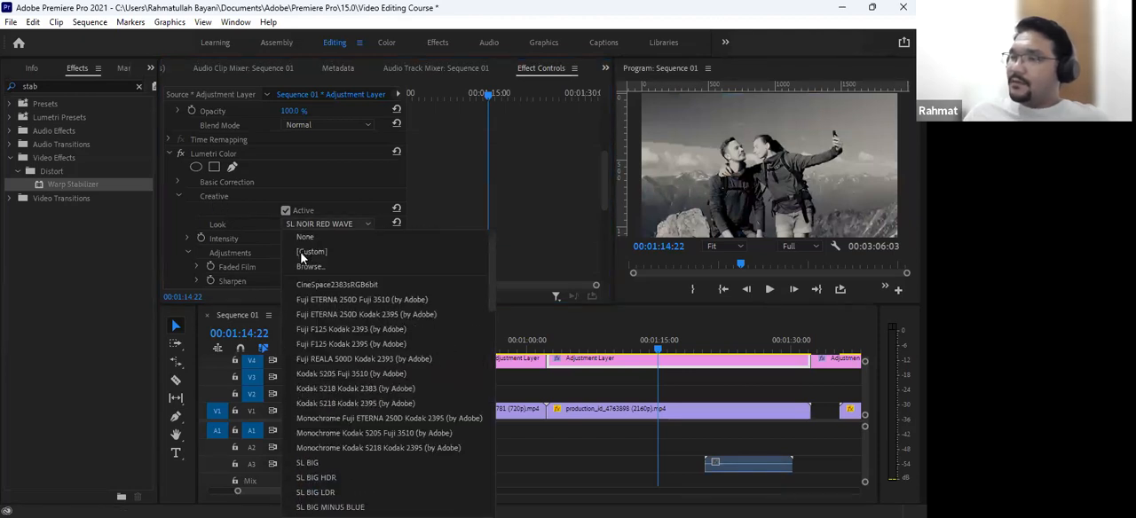
left_click(307, 236)
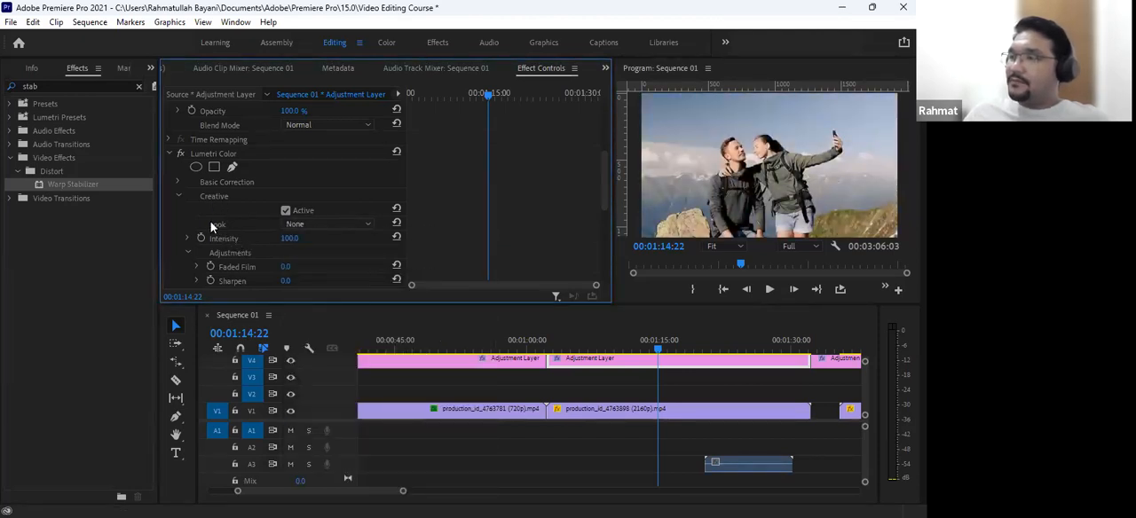
- Expand Basic Correction, switch to the Color workspace, and move the playhead to 00:01:06:17 in the selfie clip
left_click(178, 182)
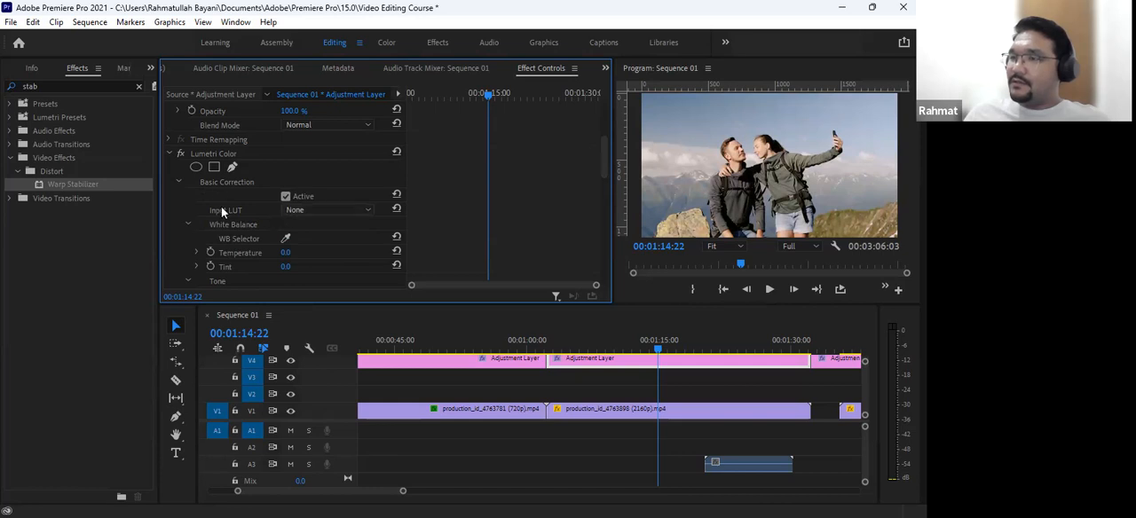
left_click(387, 42)
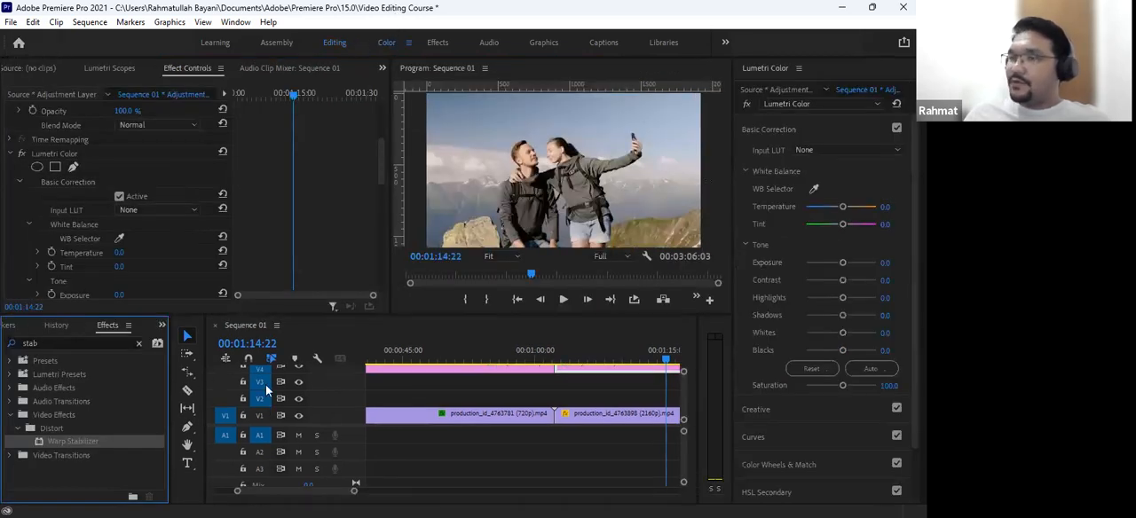
left_click(581, 364)
left_click(593, 359)
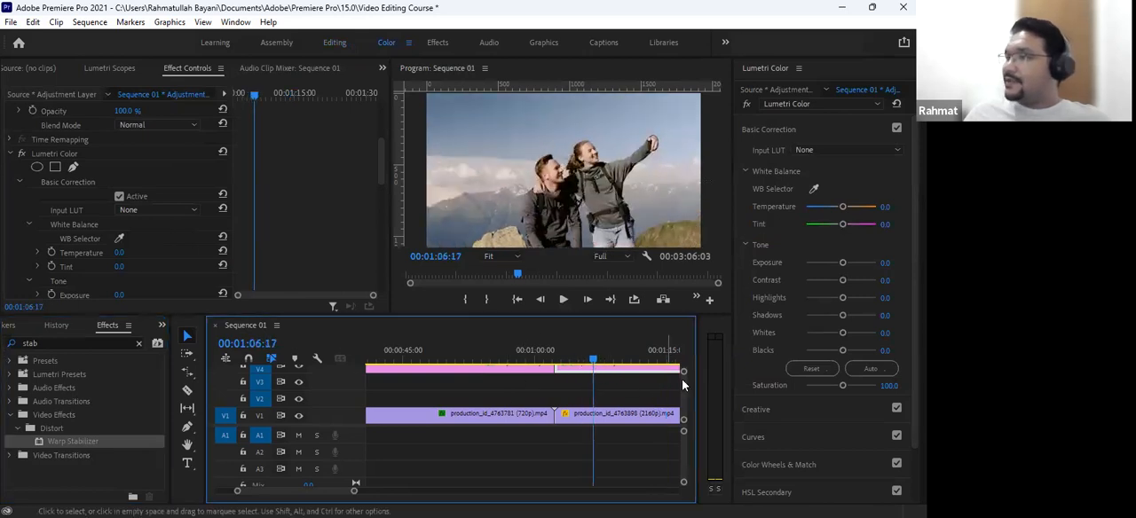
- Set the adjustment layer segment's Lumetri Temperature to -35.2, Tint to -2.9 and Exposure to -0.2
left_click_drag(842, 207, 836, 209)
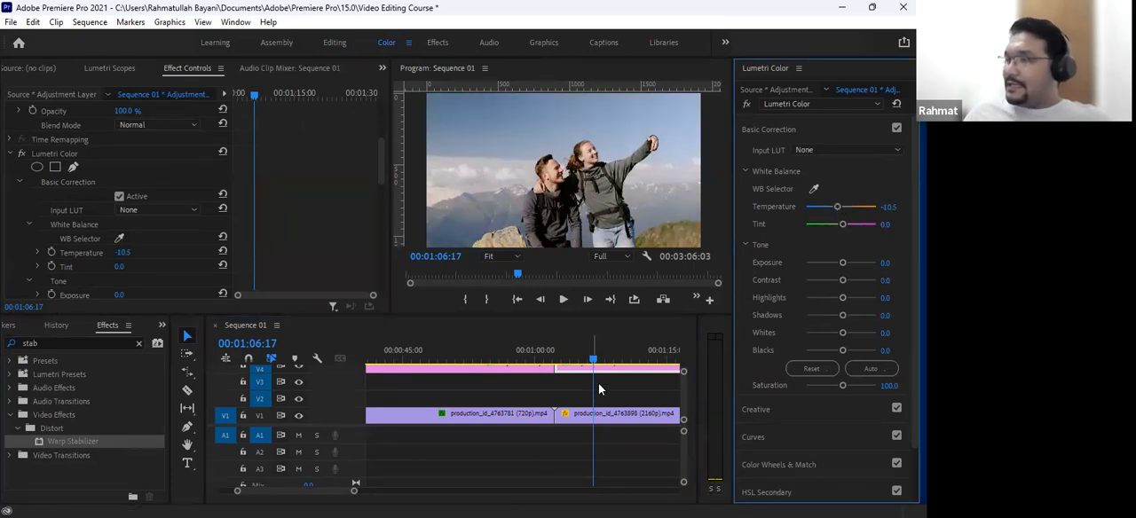
left_click_drag(600, 366, 632, 363)
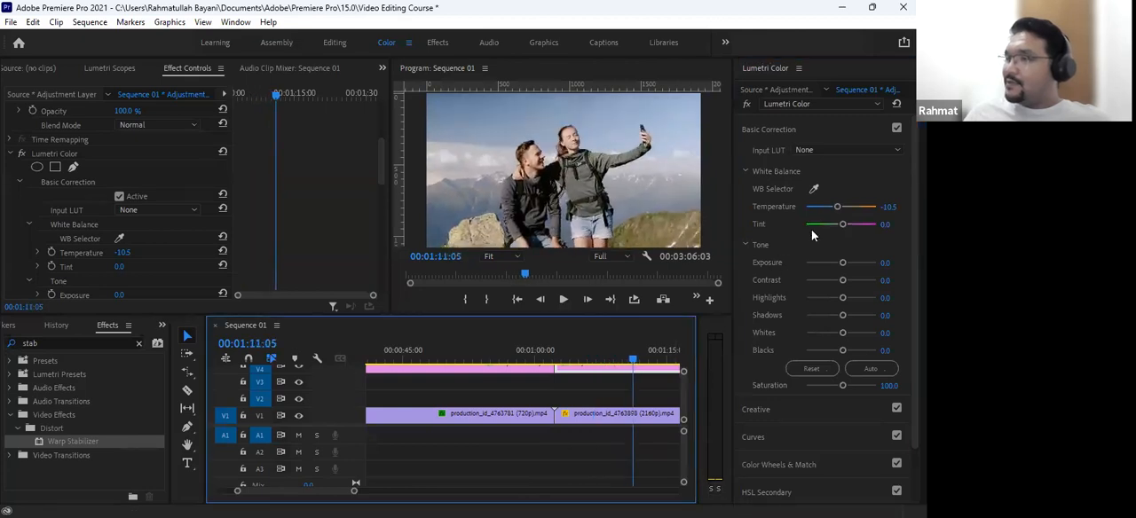
left_click_drag(836, 209, 828, 210)
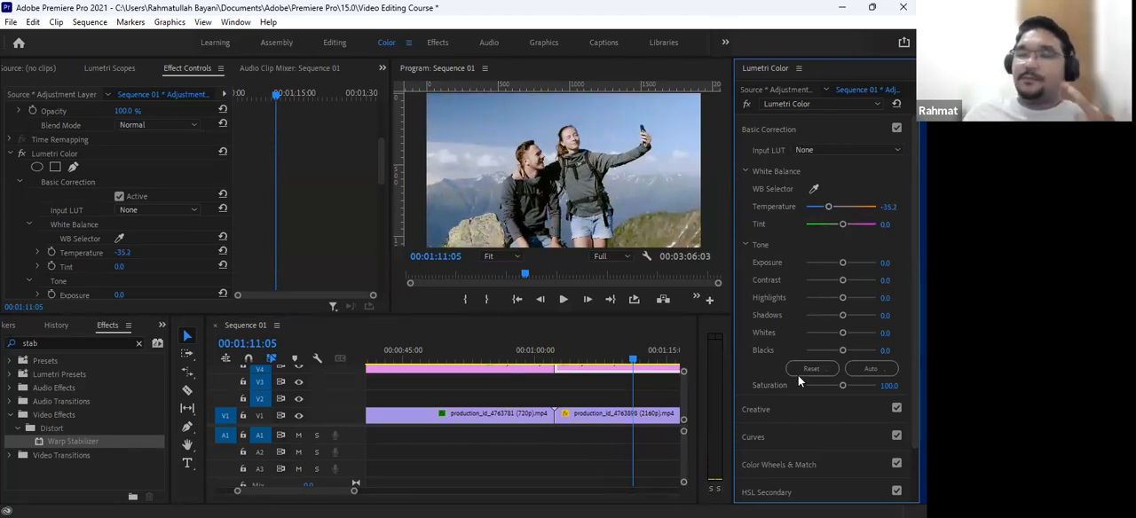
mouse_move(842, 225)
left_mouse_down()
mouse_move(853, 225)
mouse_move(839, 231)
left_mouse_up()
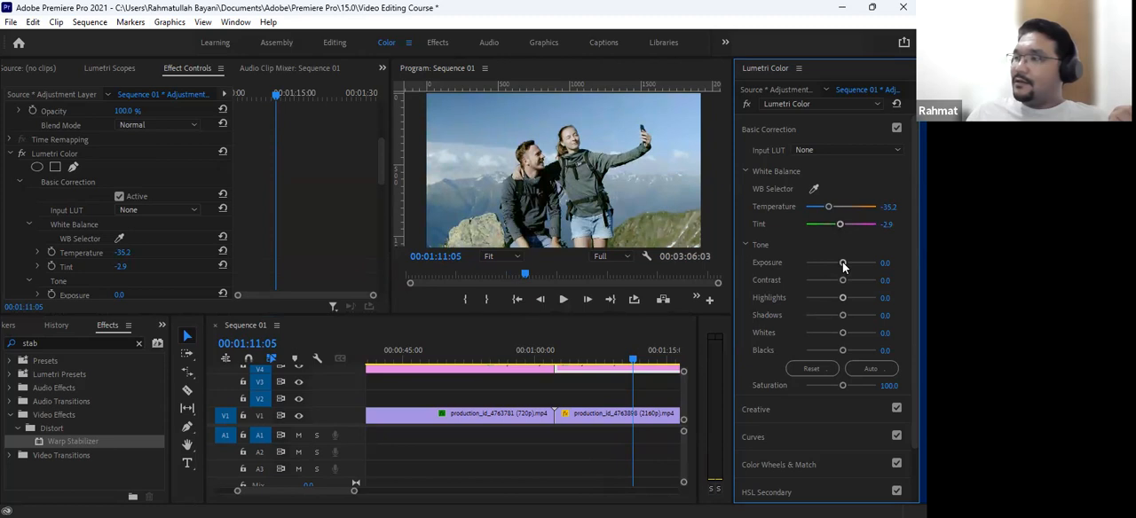
left_click_drag(842, 264, 844, 266)
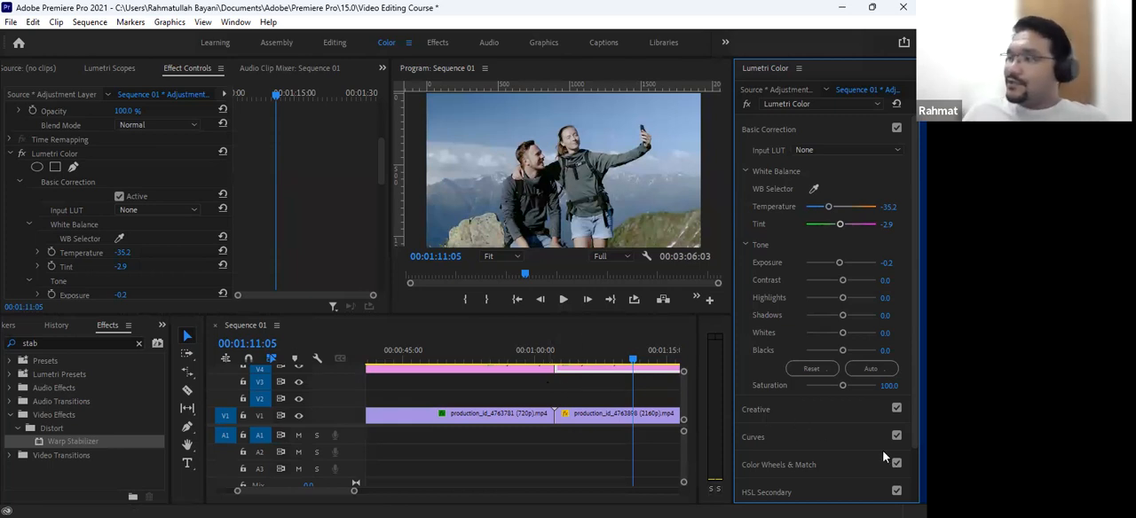
- Expand Lumetri Color's Color Wheels & Match section and turn on Comparison View
scroll(791, 495, "down", 2)
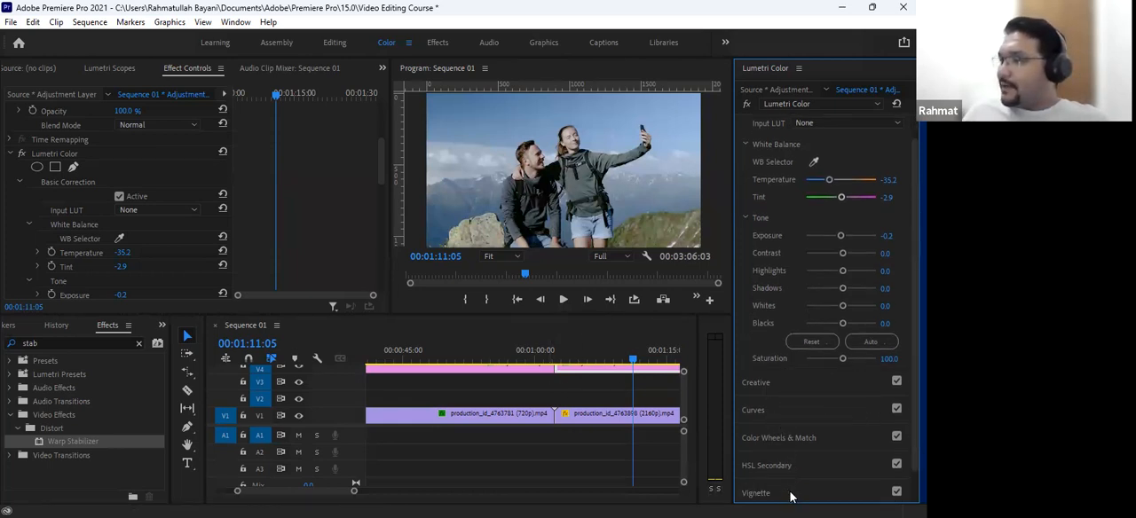
left_click(781, 425)
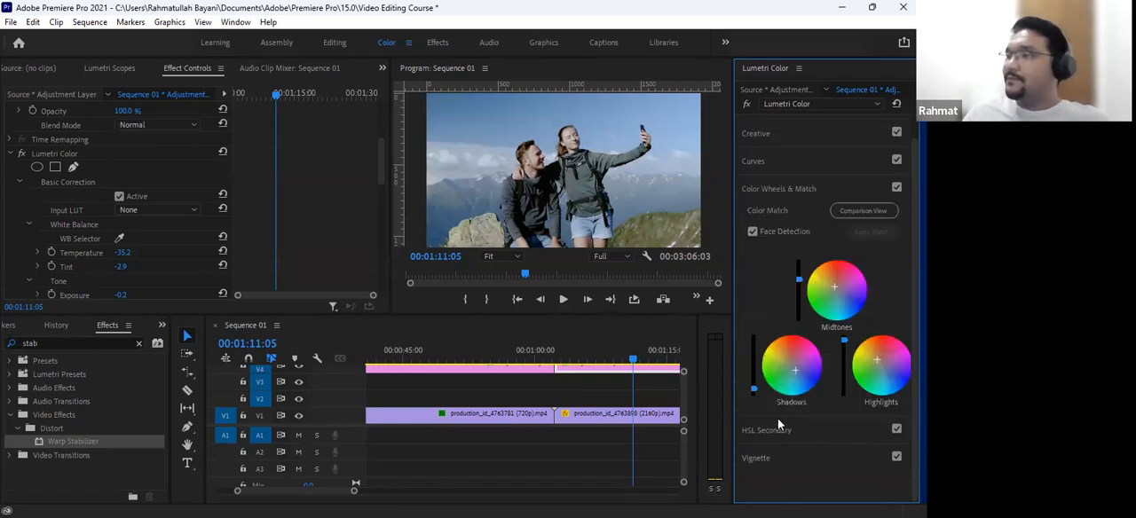
left_click(876, 211)
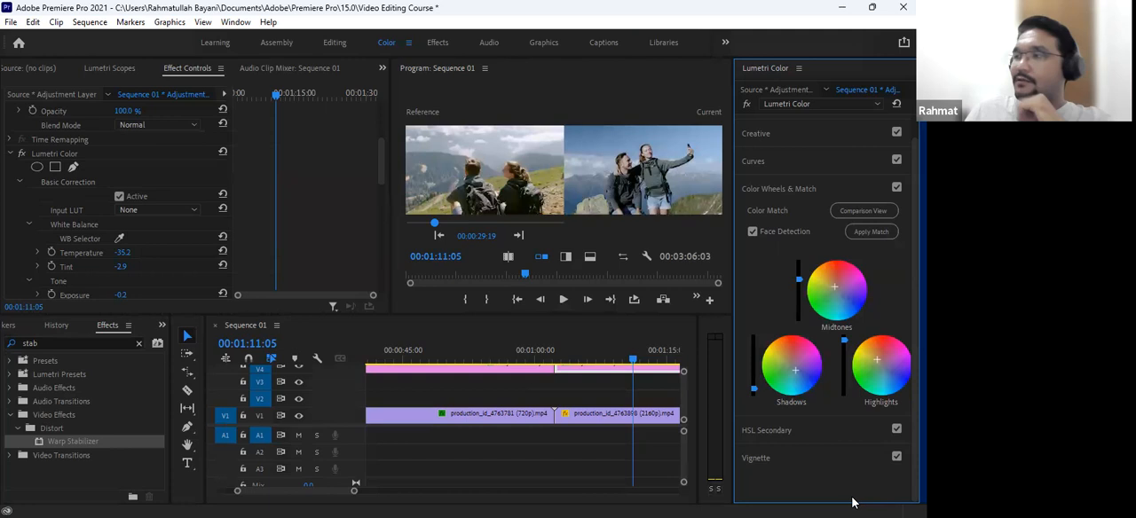
- Apply the Lumetri color match to the adjustment layer segment, turn off Comparison View at 00:01:06:11 and check the frame enlarged
left_click(869, 233)
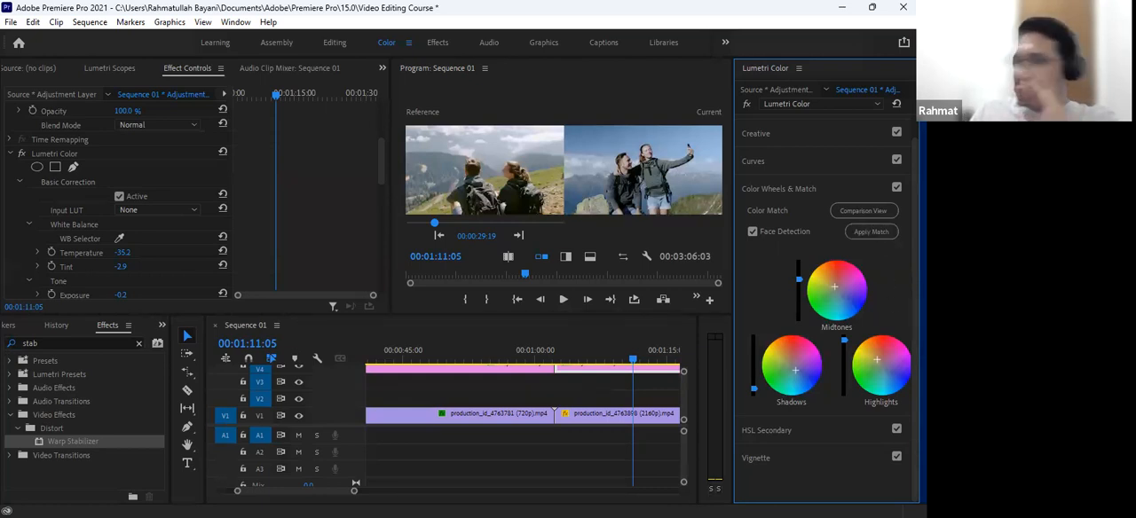
left_click_drag(574, 361, 591, 360)
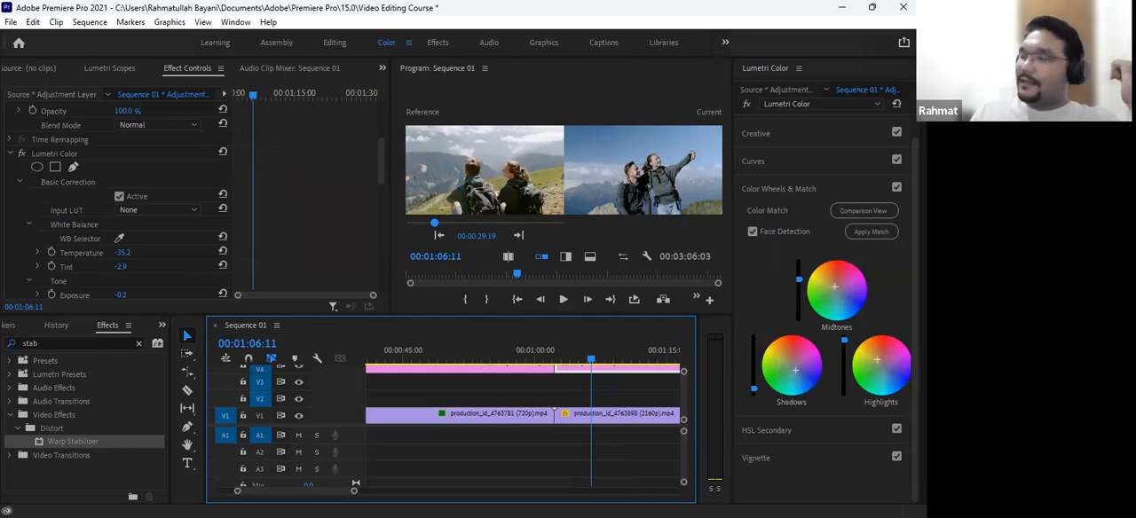
left_click(862, 211)
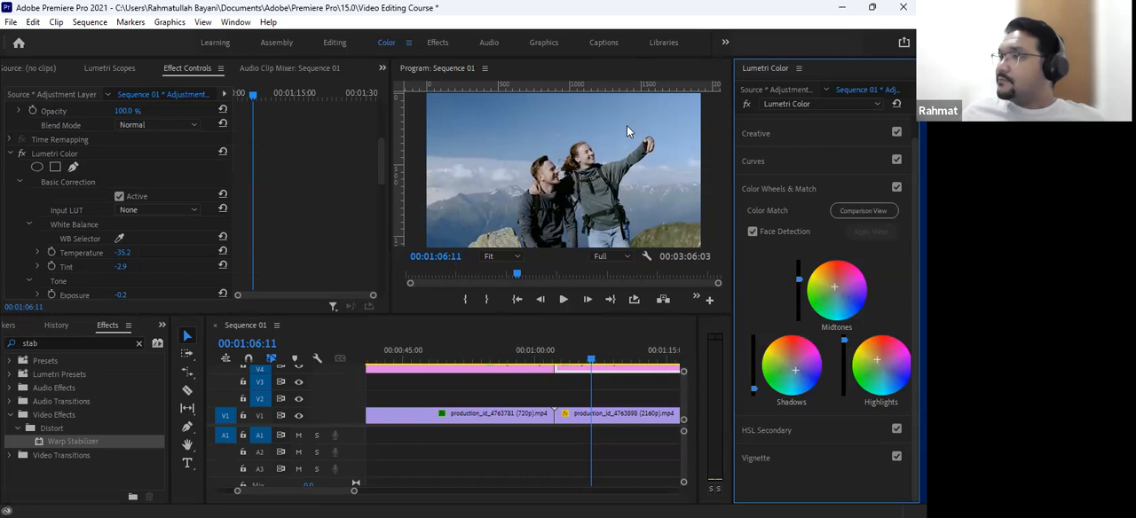
key("grave")
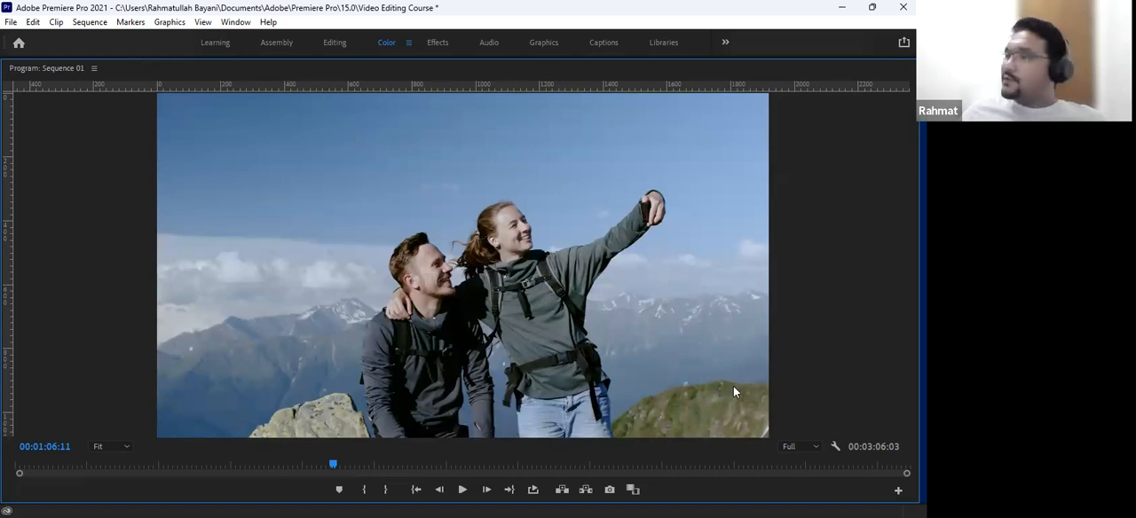
key("grave")
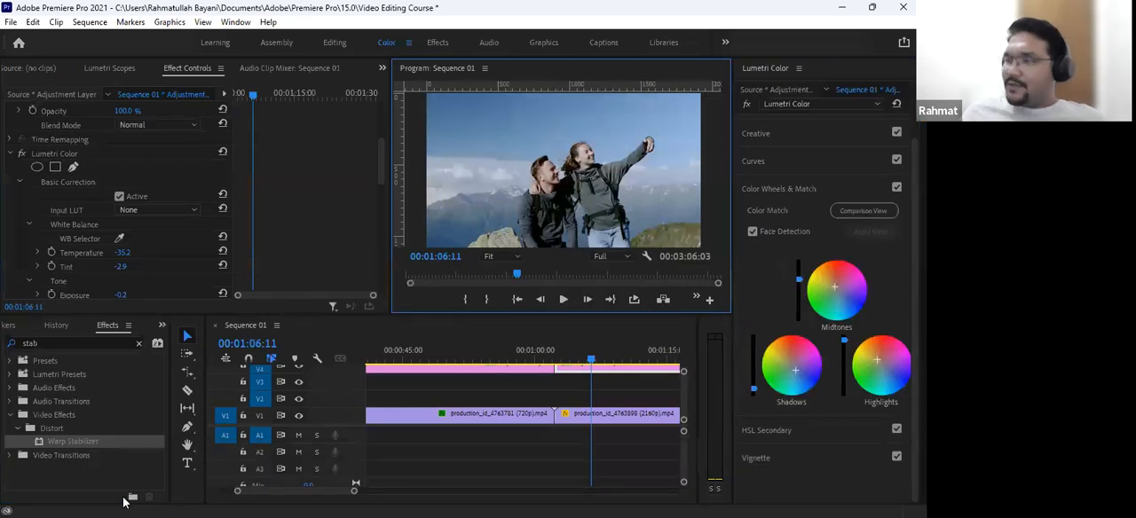
- Move the playhead to 00:01:18:09 within the middle adjustment layer segment on V4
scroll(527, 411, "up", 4)
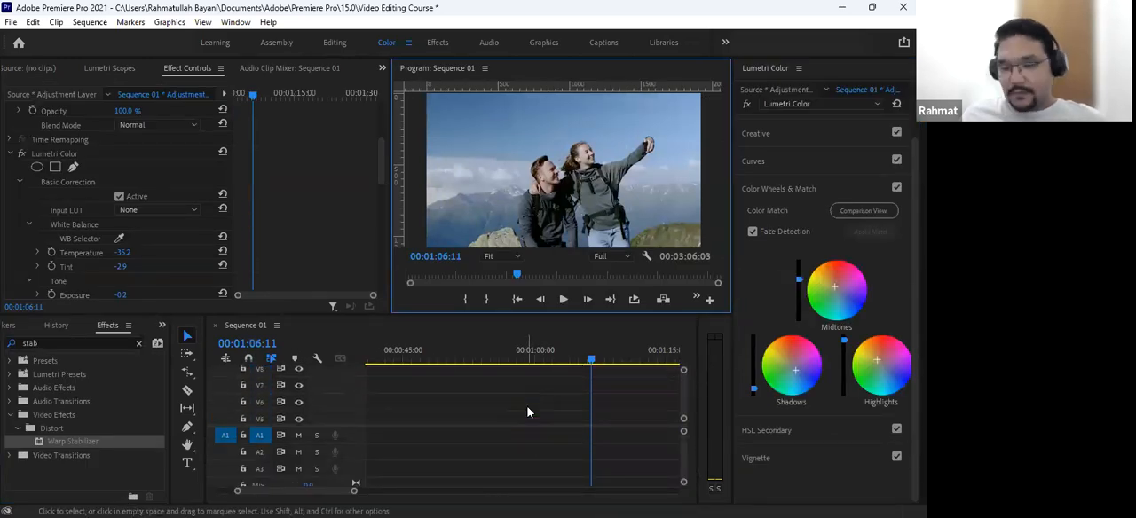
scroll(527, 412, "down", 2)
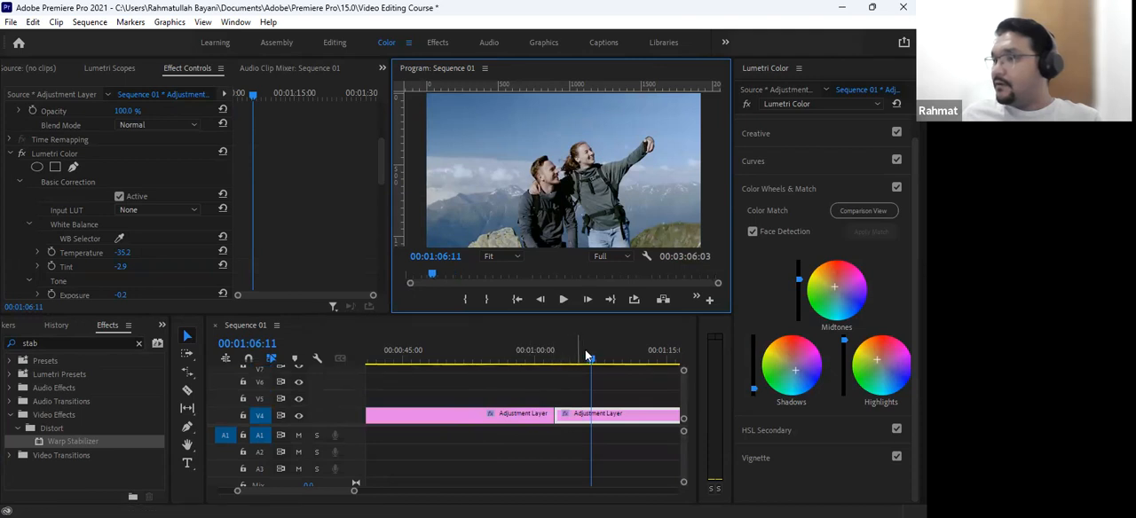
left_click(584, 355)
key("minus")
key("minus")
key("minus")
key("minus")
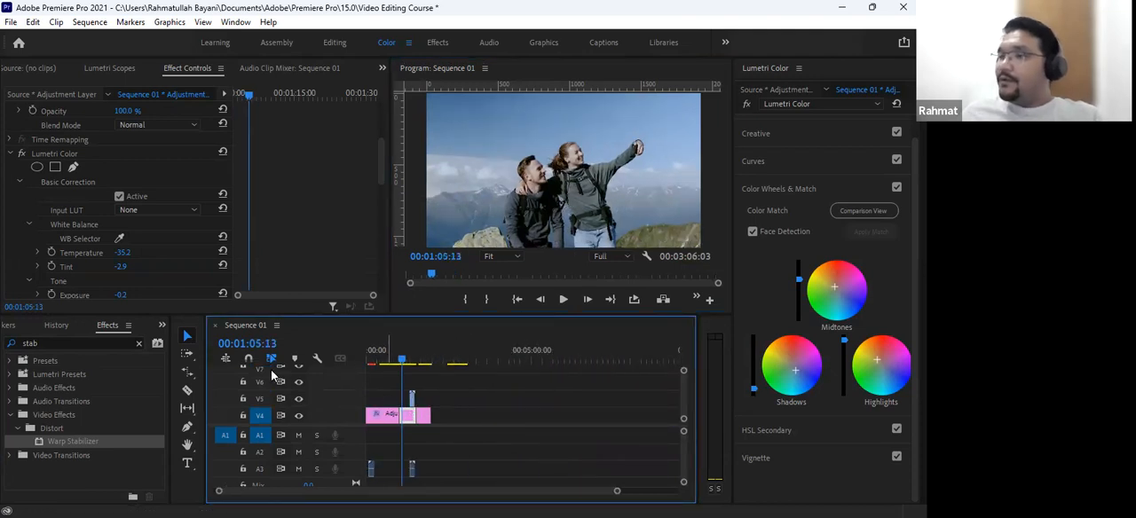
key("Home")
left_click_drag(406, 363, 410, 365)
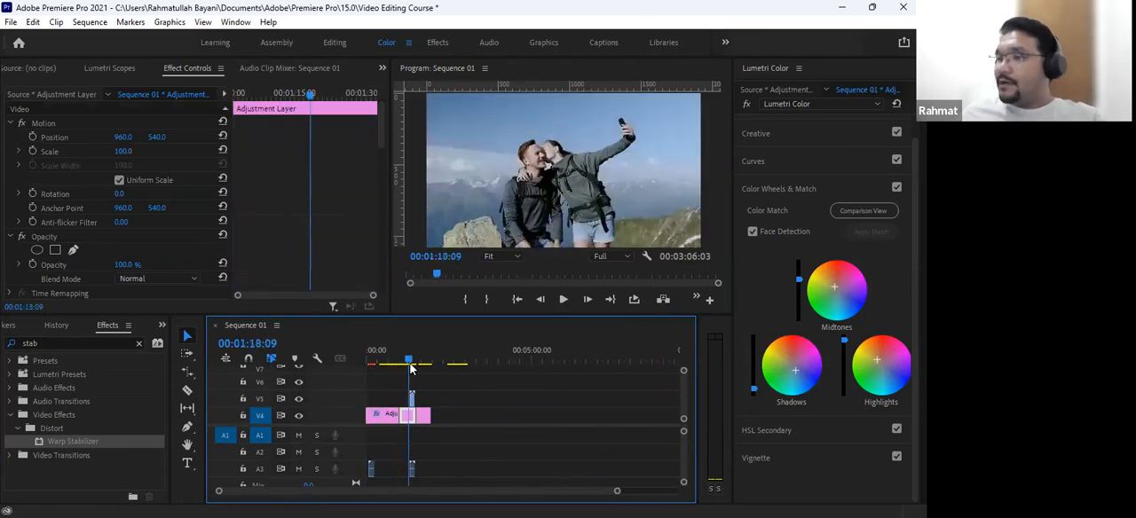
key("equal")
key("equal")
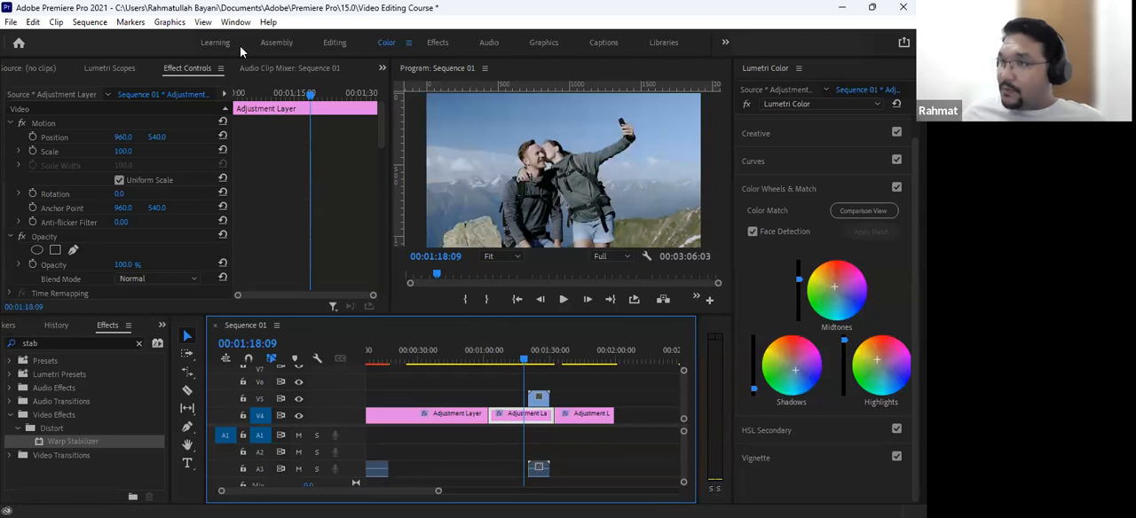
- Switch to the Editing workspace and place the playhead at 00:01:18:01
left_click(330, 43)
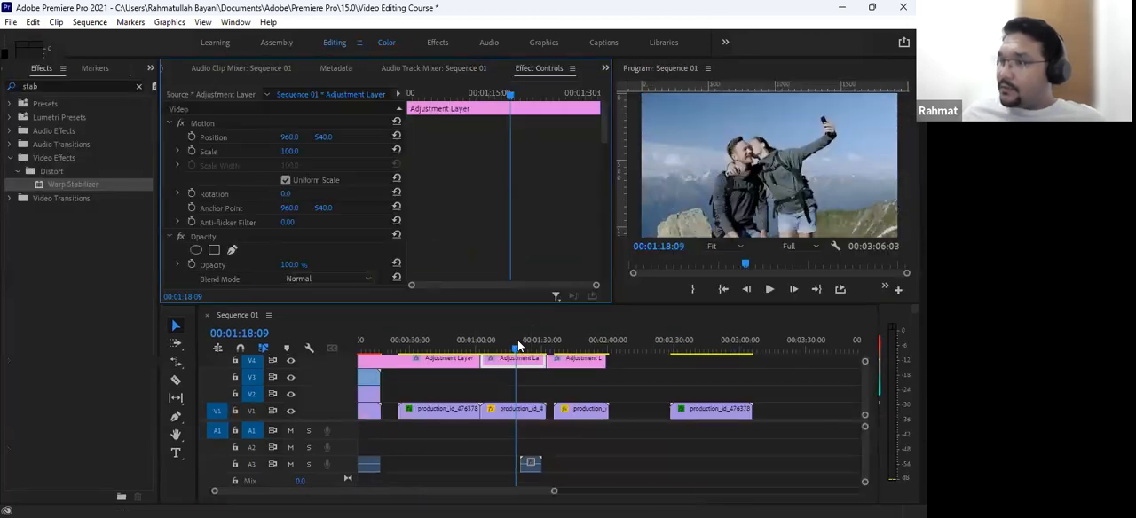
left_click(515, 343)
scroll(502, 417, "up", 1)
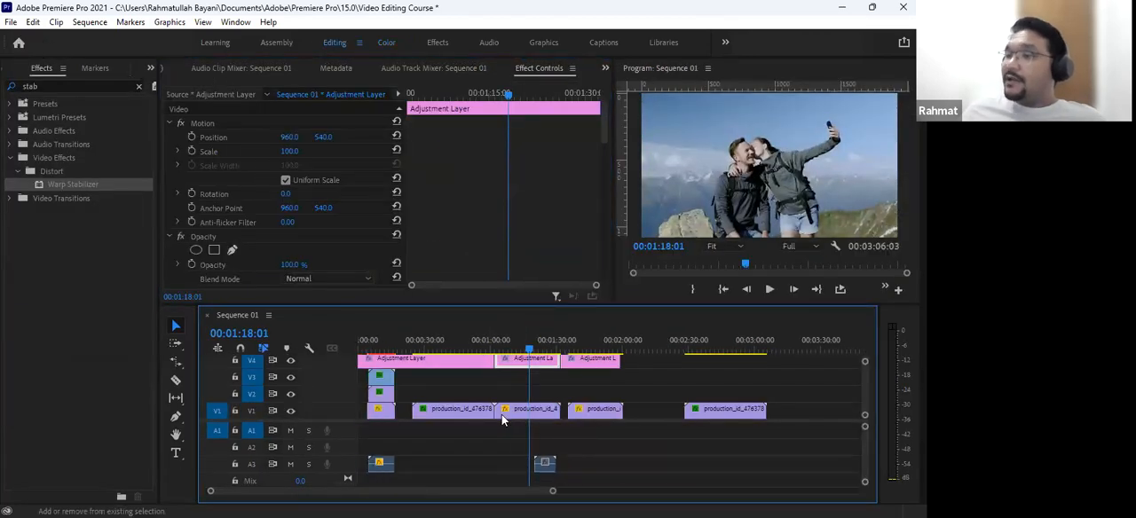
scroll(502, 420, "down", 2)
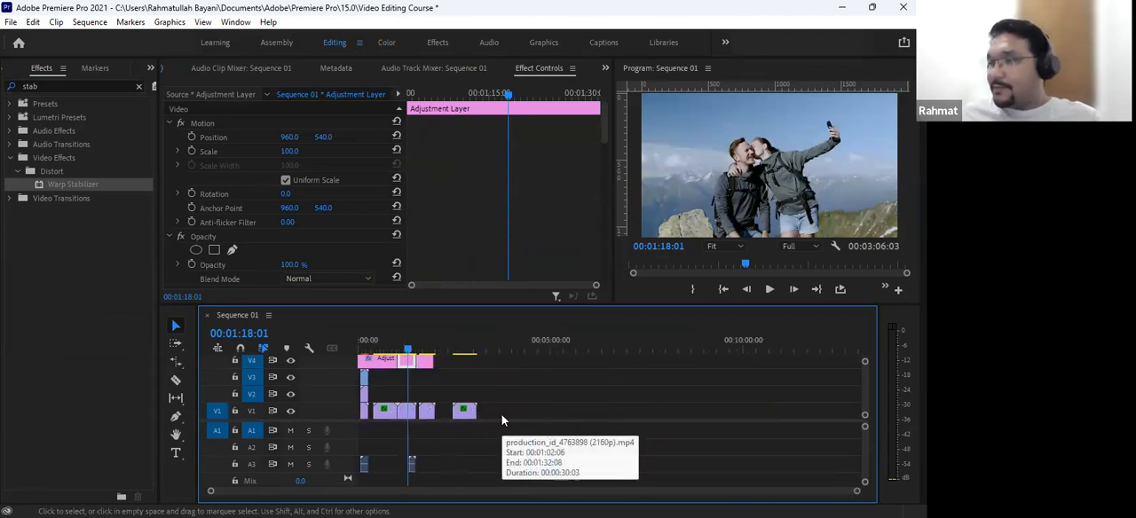
scroll(454, 401, "up", 4)
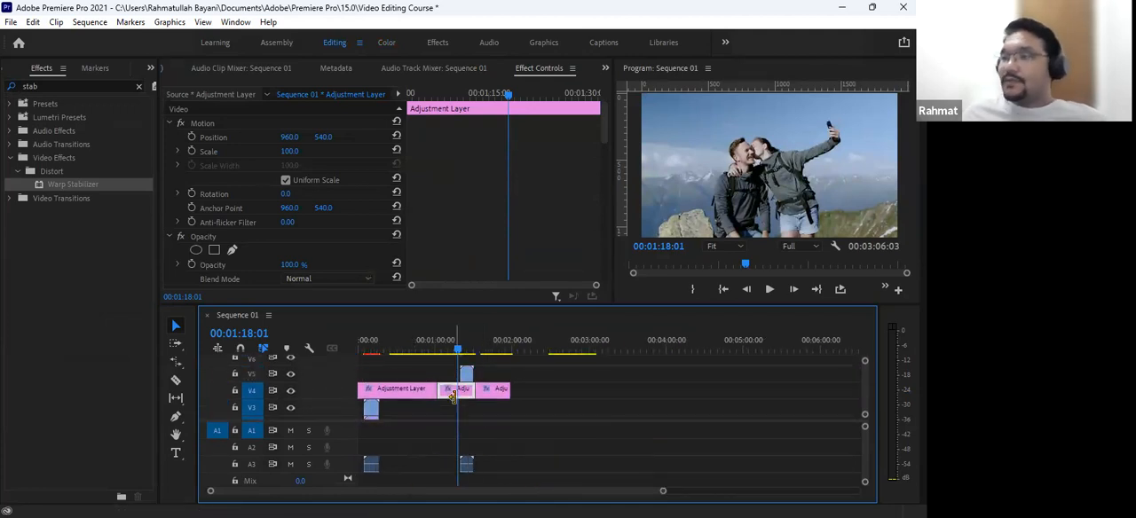
- Create a 1920 x 1080, 25 fps color matte in black (000000) and name it Black Bar
left_click(150, 69)
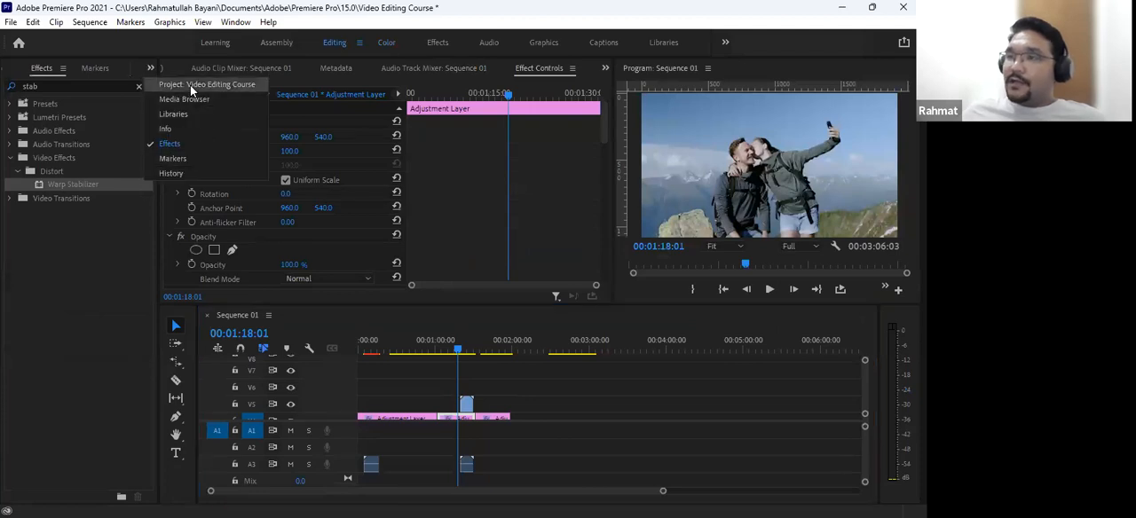
left_click(206, 85)
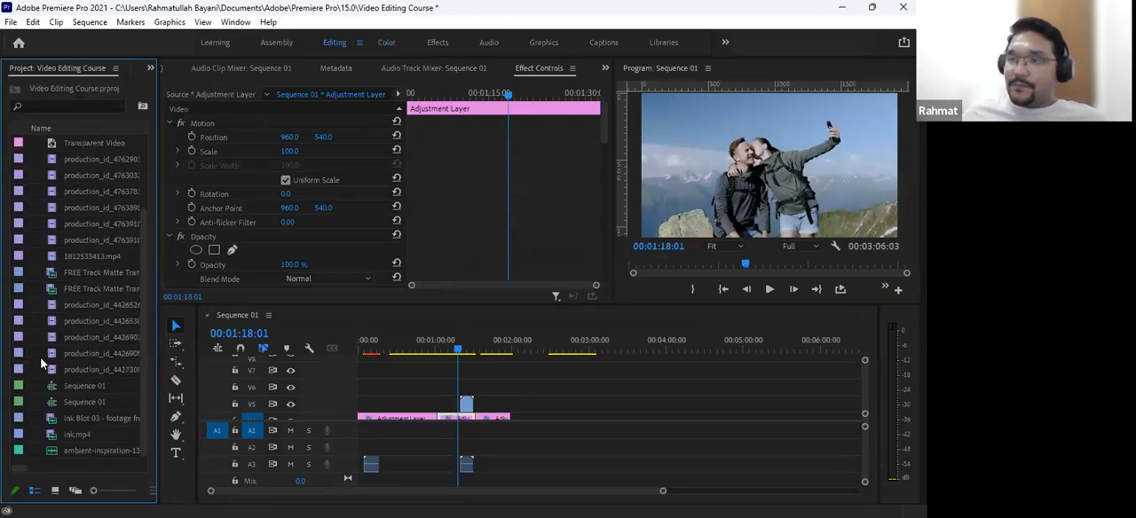
right_click(37, 419)
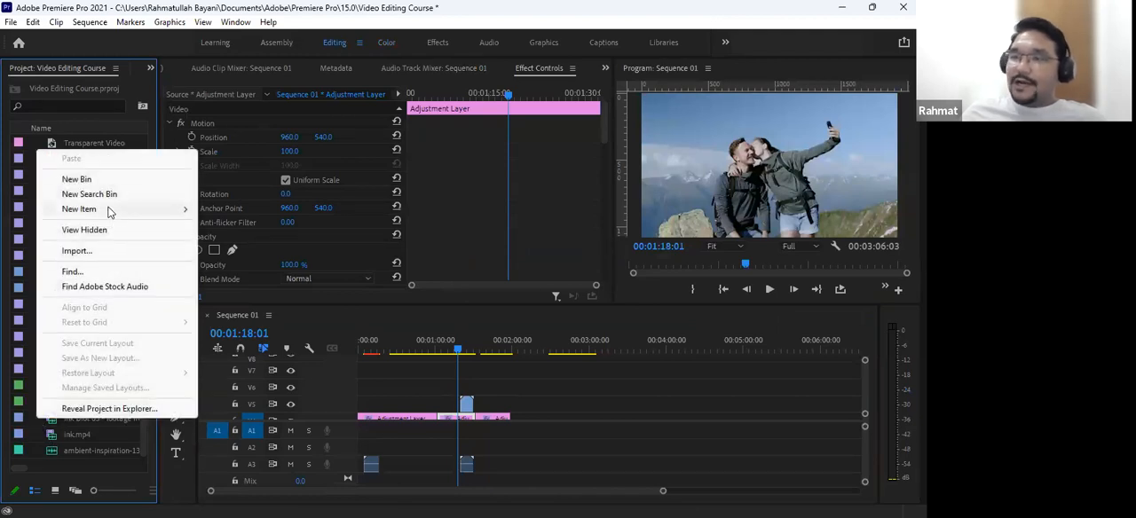
left_click(189, 209)
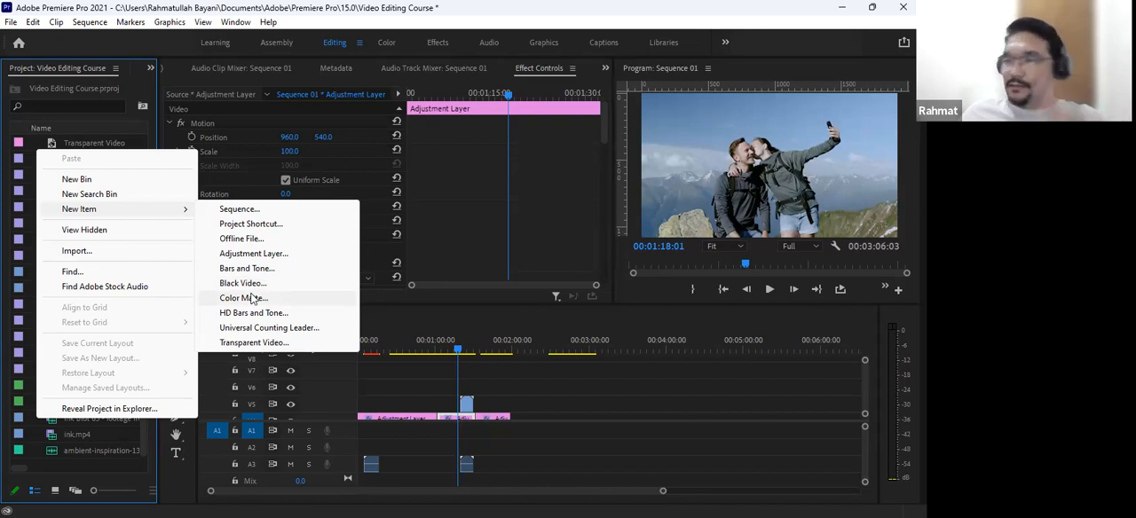
left_click(253, 299)
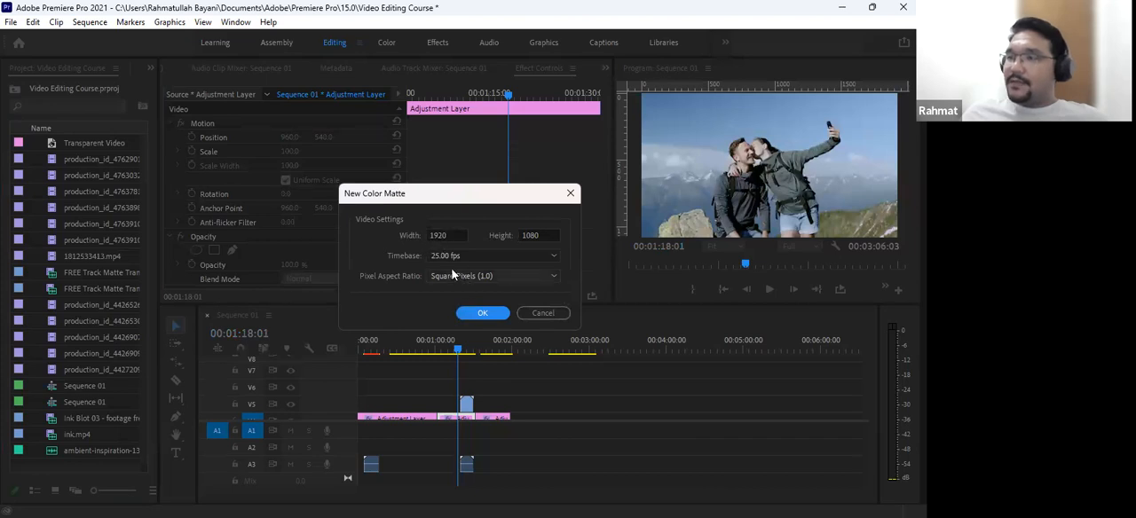
left_click(481, 315)
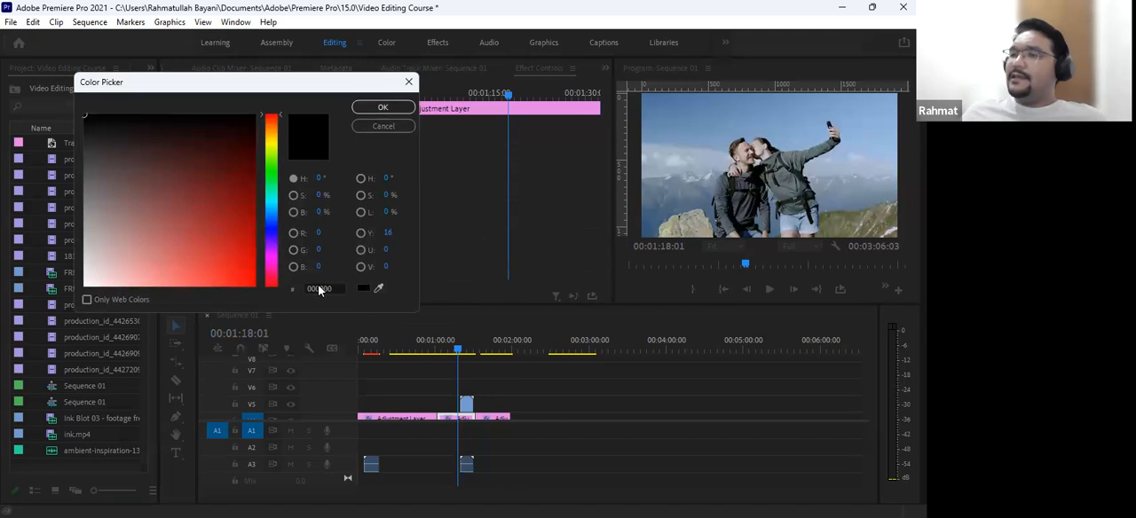
left_click(398, 111)
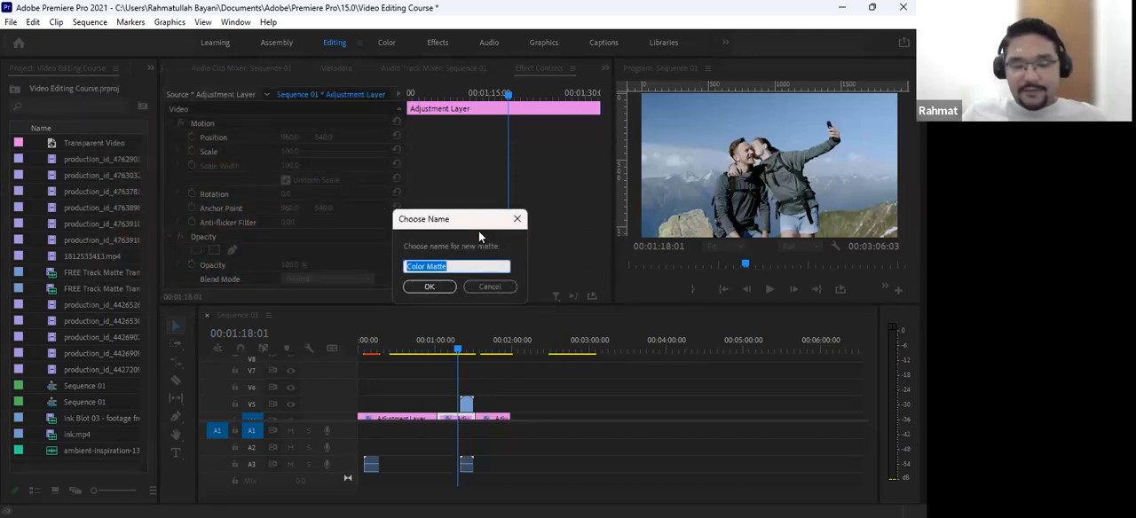
type("Black Bar")
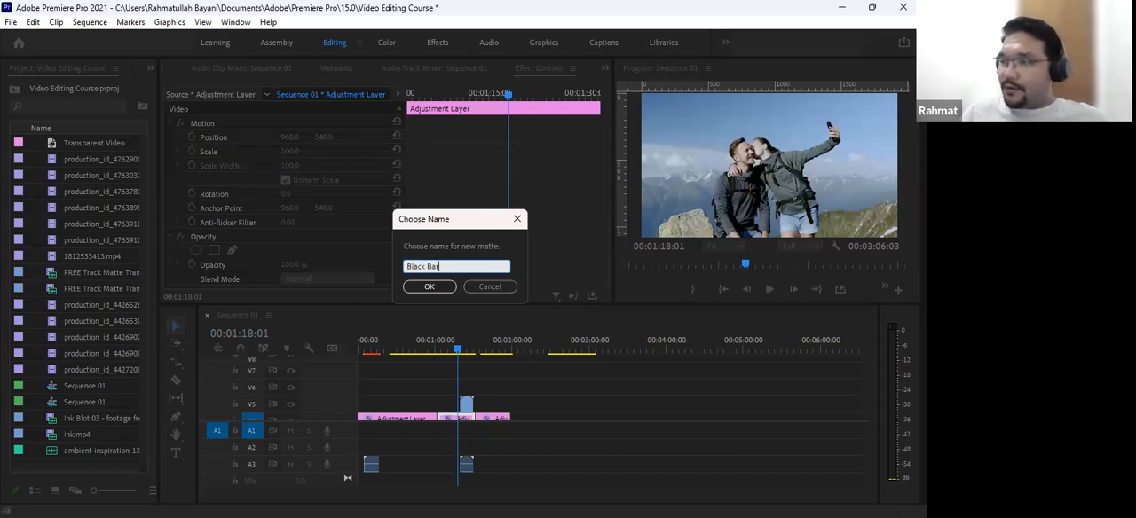
key("Return")
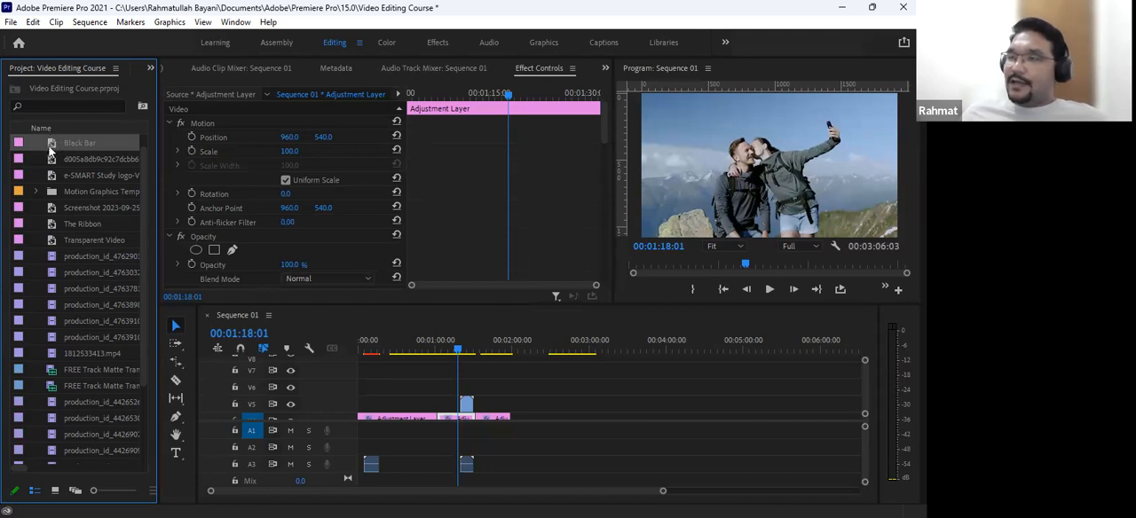
- Place the Black Bar matte on V6 and trim both ends so it spans the middle adjustment layer segment
left_click_drag(48, 153, 456, 388)
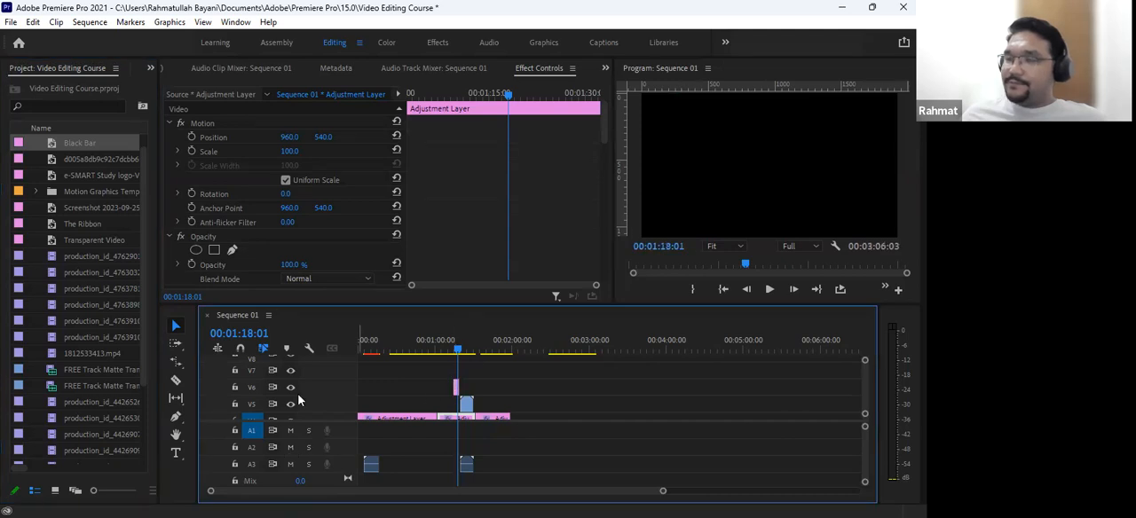
key("equal")
key("equal")
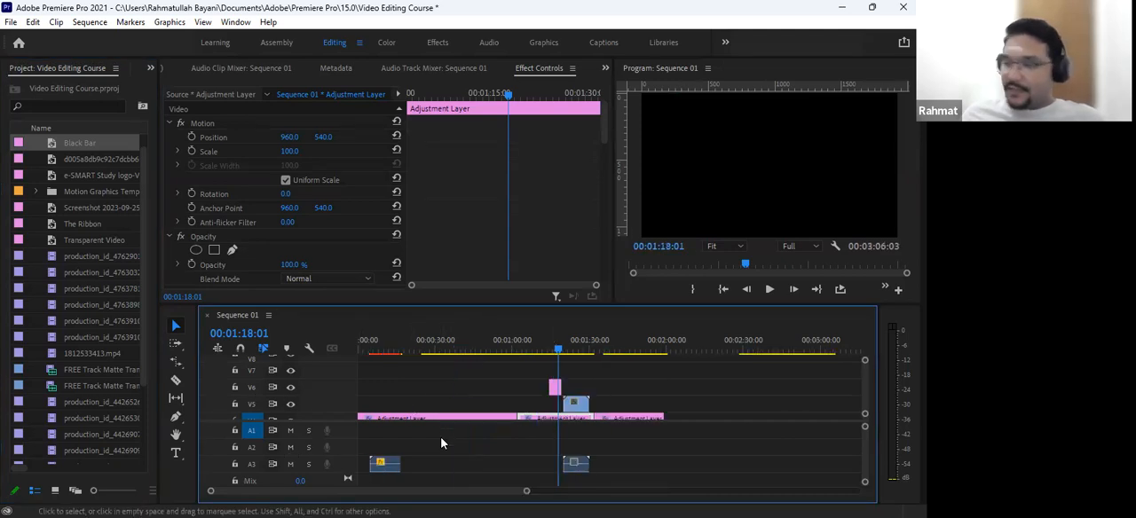
left_click_drag(625, 384, 680, 384)
left_click_drag(592, 385, 523, 390)
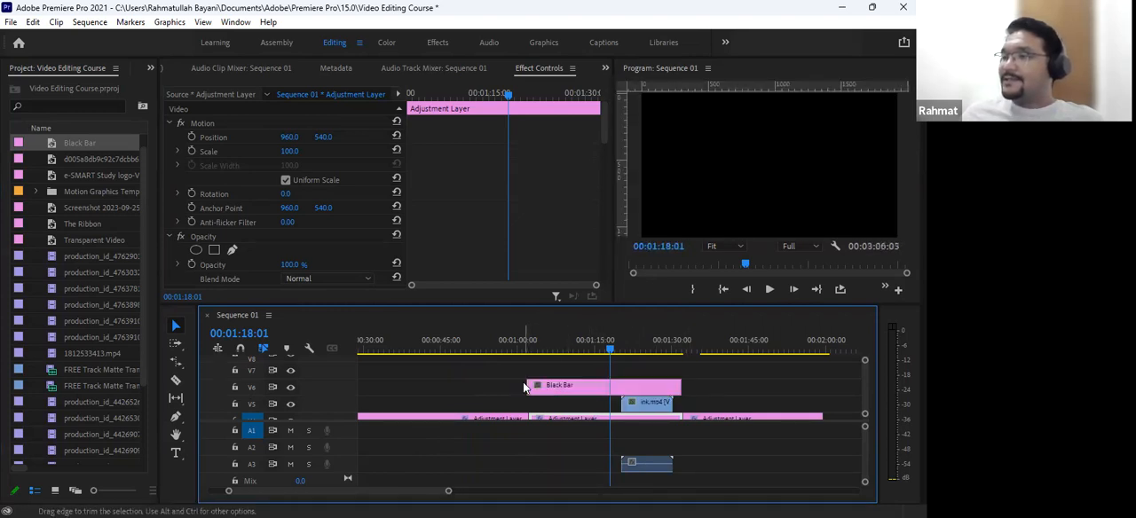
- Move the playhead to 00:01:12:18, find the Crop effect and apply it to the Black Bar clip on V6
left_click_drag(609, 347, 572, 354)
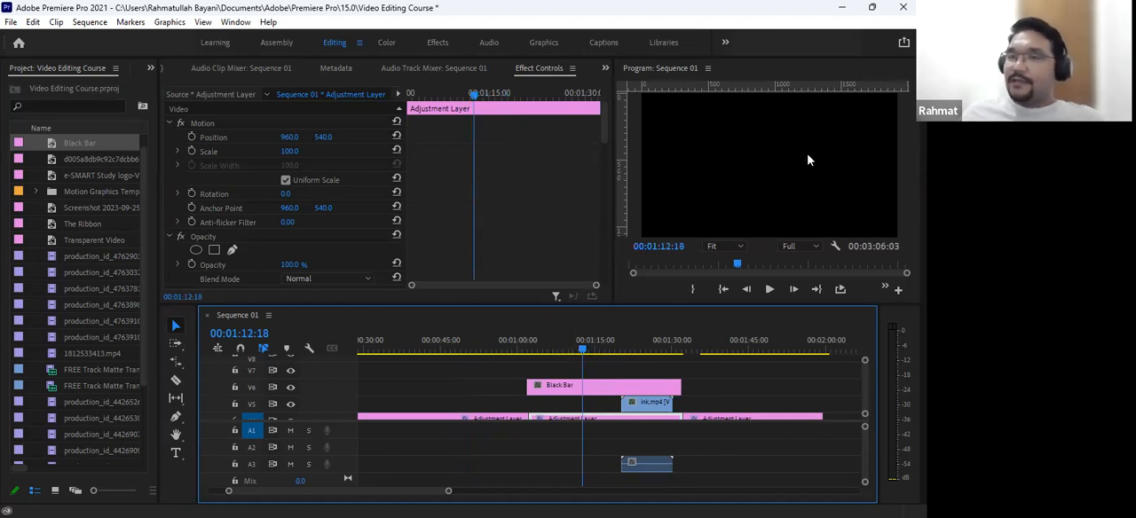
left_click(146, 61)
left_click(163, 142)
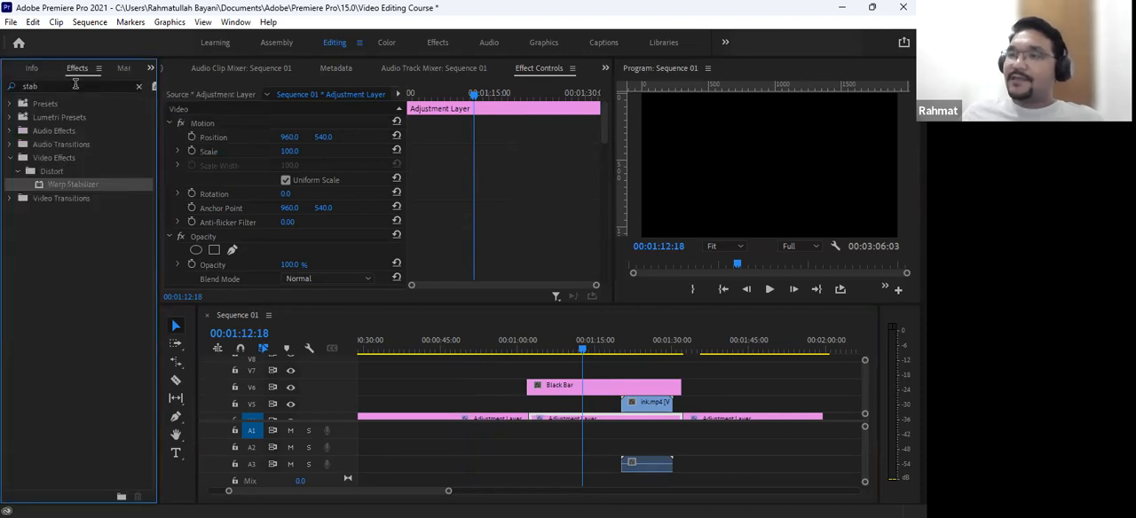
left_click(75, 85)
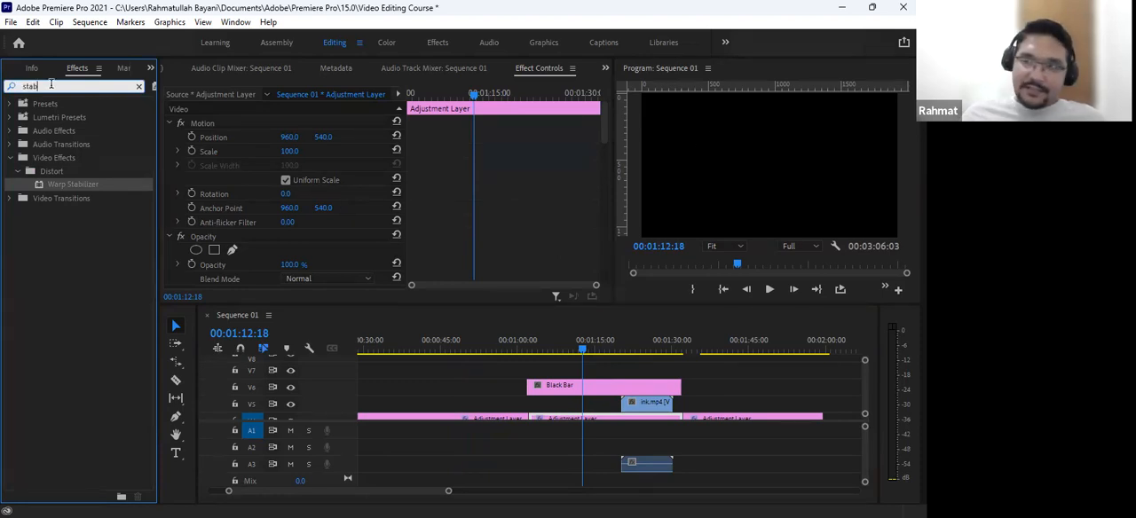
type("crop")
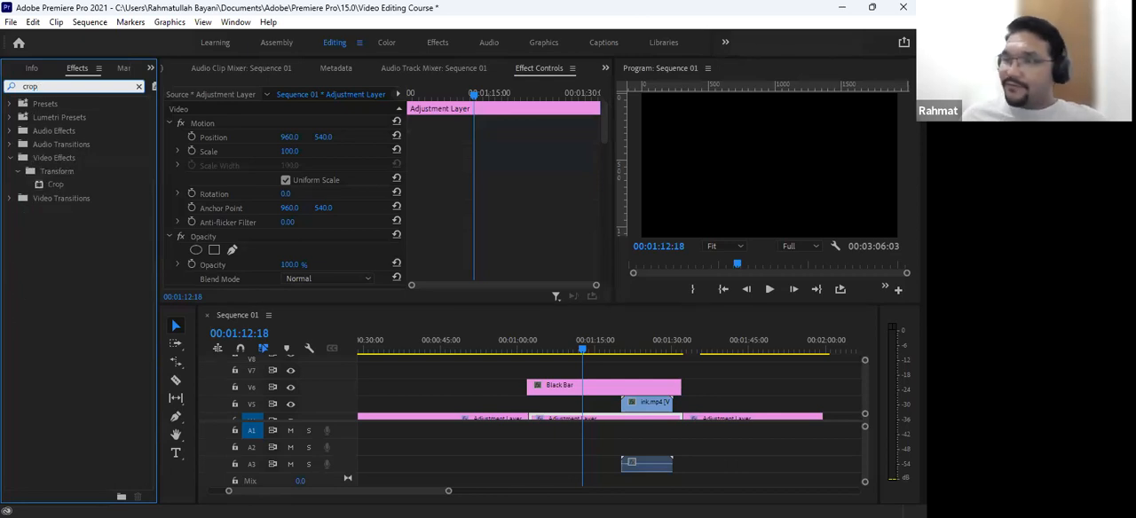
left_click(47, 187)
left_click_drag(47, 187, 559, 388)
left_click(559, 388)
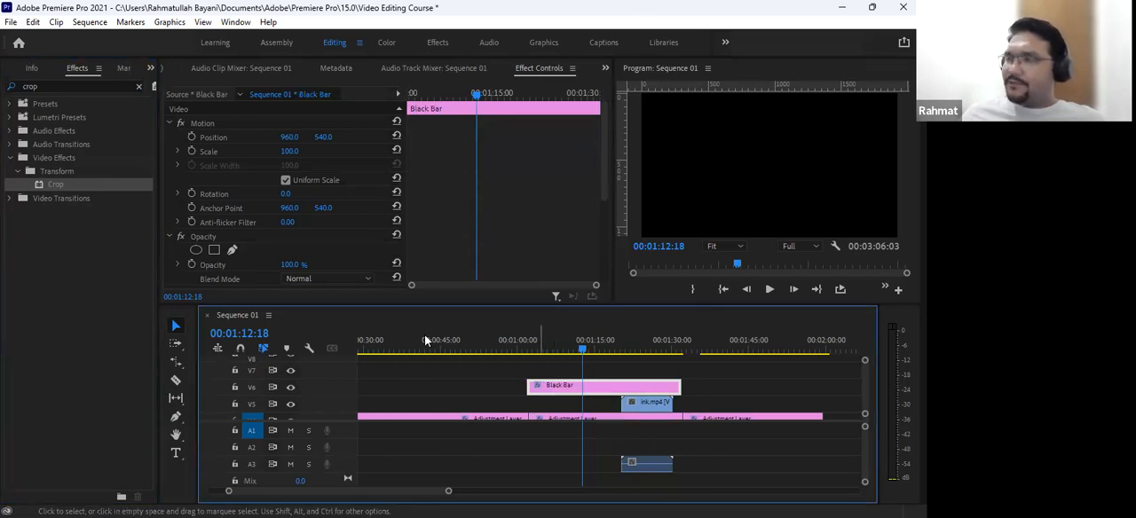
- Crop the Black Bar matte 86% from the bottom so only a strip along the frame's upper edge remains
scroll(384, 214, "down", 5)
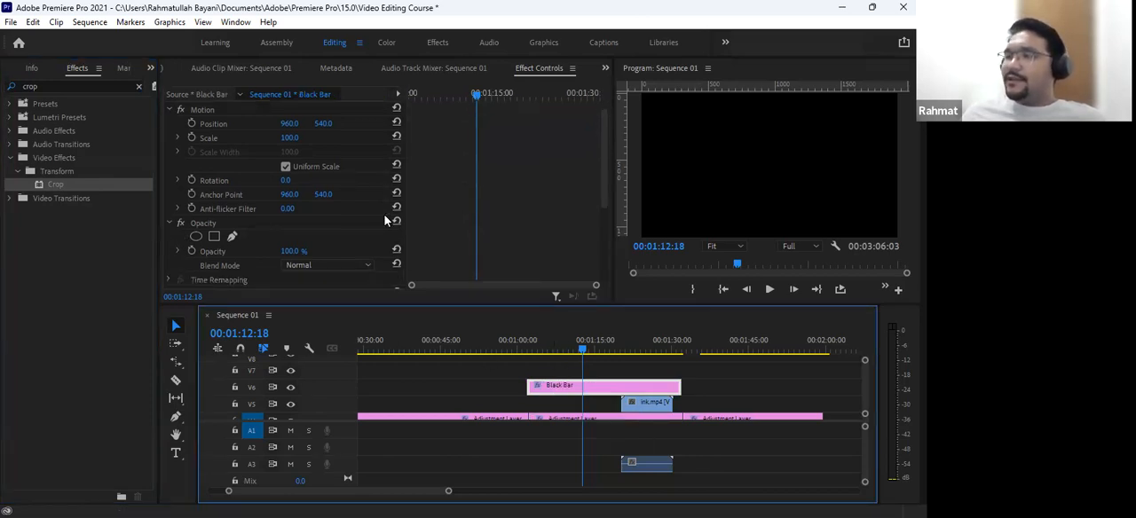
left_click(196, 156)
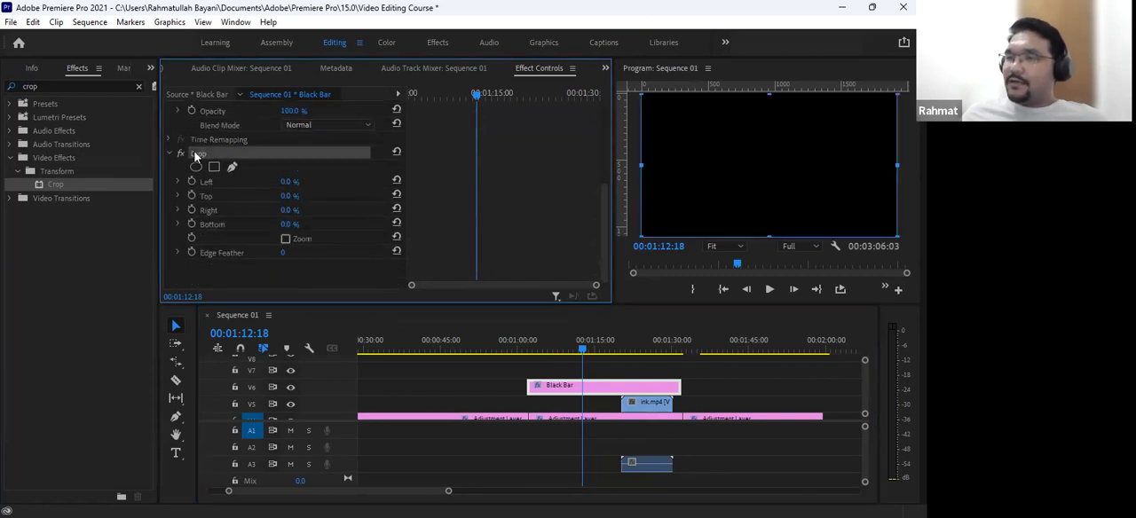
left_click(769, 236)
left_click_drag(768, 235, 762, 113)
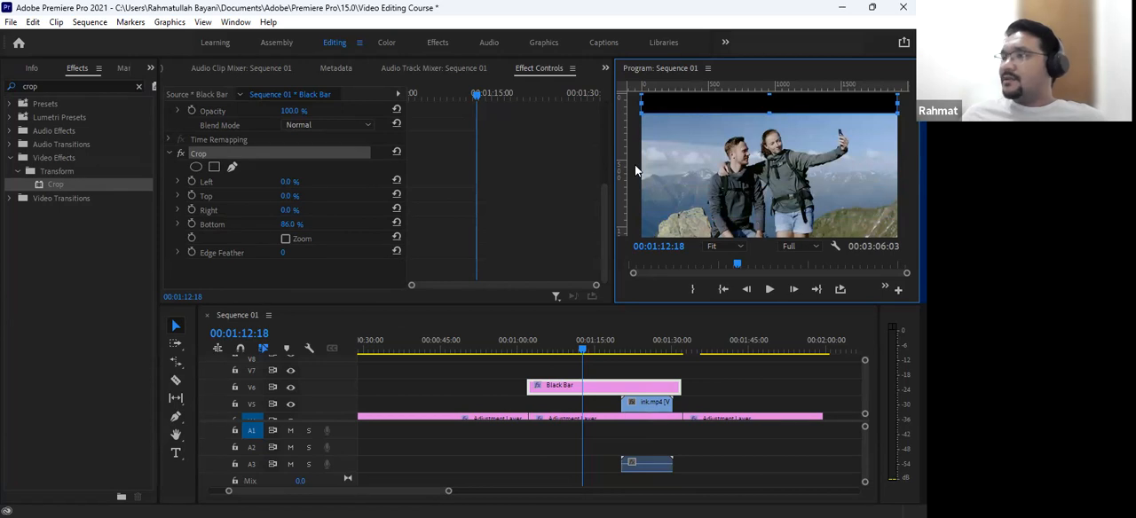
left_click(374, 280)
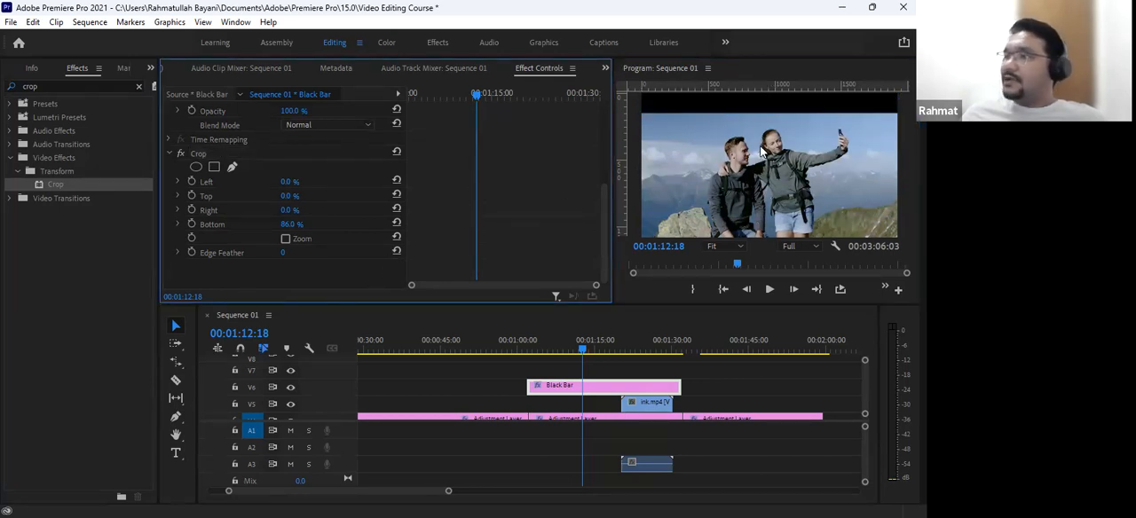
- Duplicate the cropped Black Bar clip from V6 onto V7 directly above it, keeping the same start and end
key("ctrl+s")
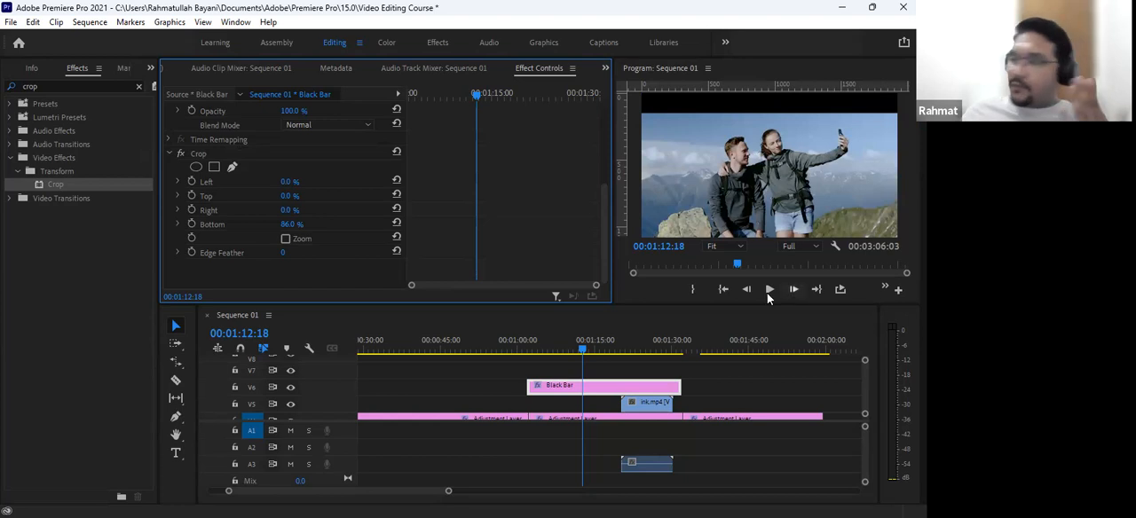
left_click(599, 391)
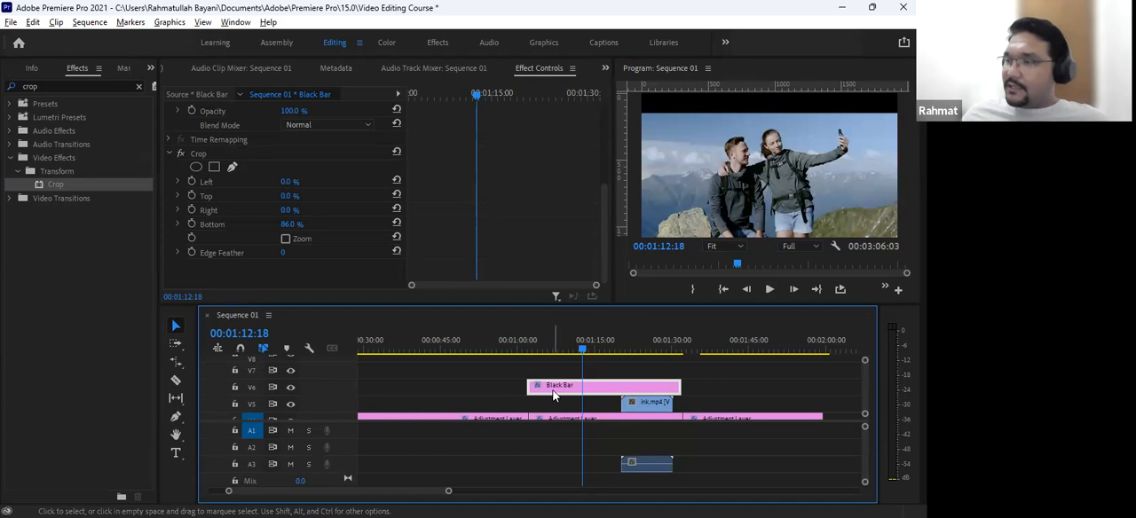
left_click_drag(552, 395, 554, 372)
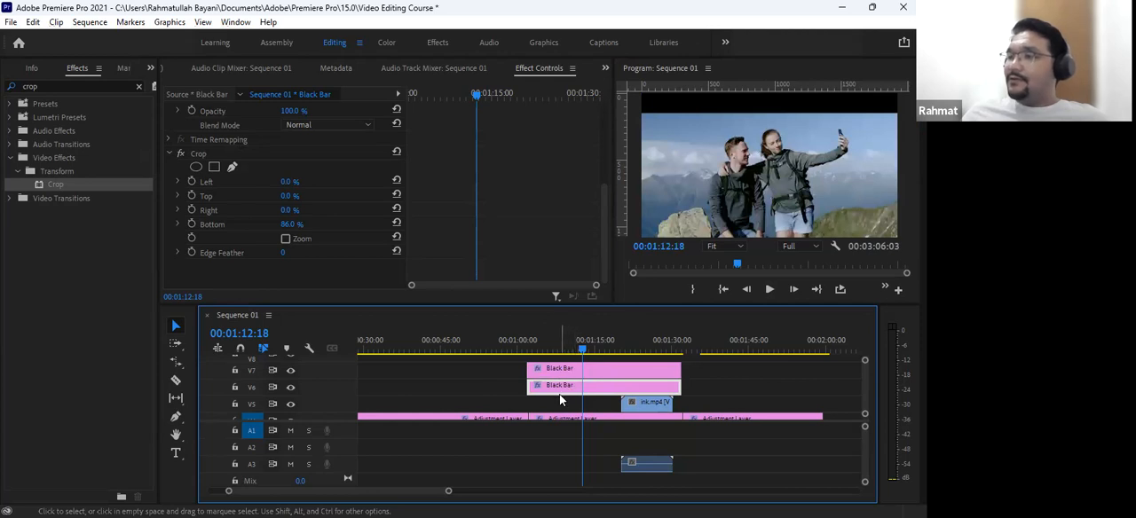
left_click(577, 371)
left_click_drag(574, 366, 568, 365)
- Set the V6 Black Bar's vertical position to 1476 so it forms the bar along the frame's lower edge
left_click(561, 389)
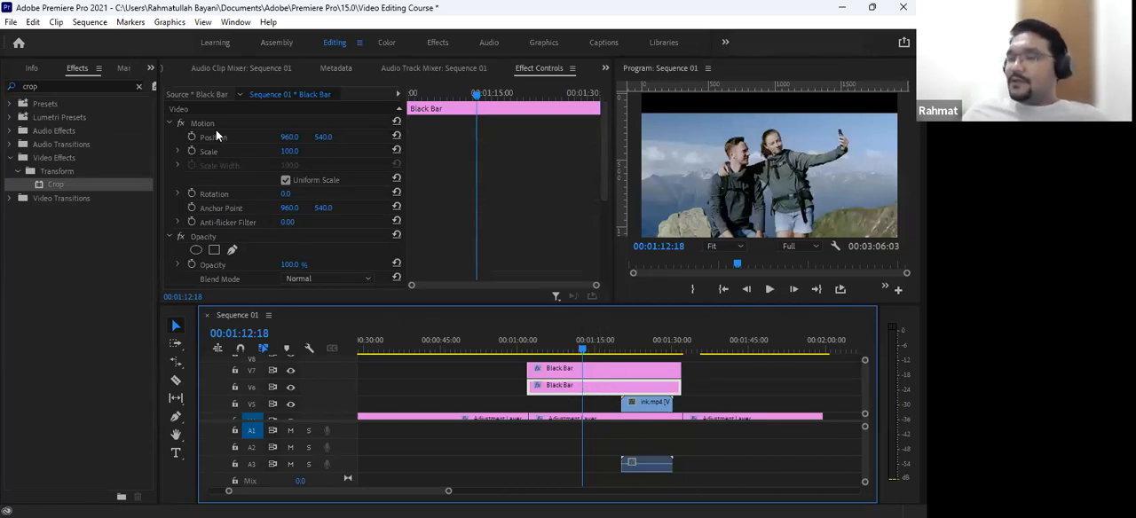
left_click(325, 137)
left_click_drag(325, 137, 488, 137)
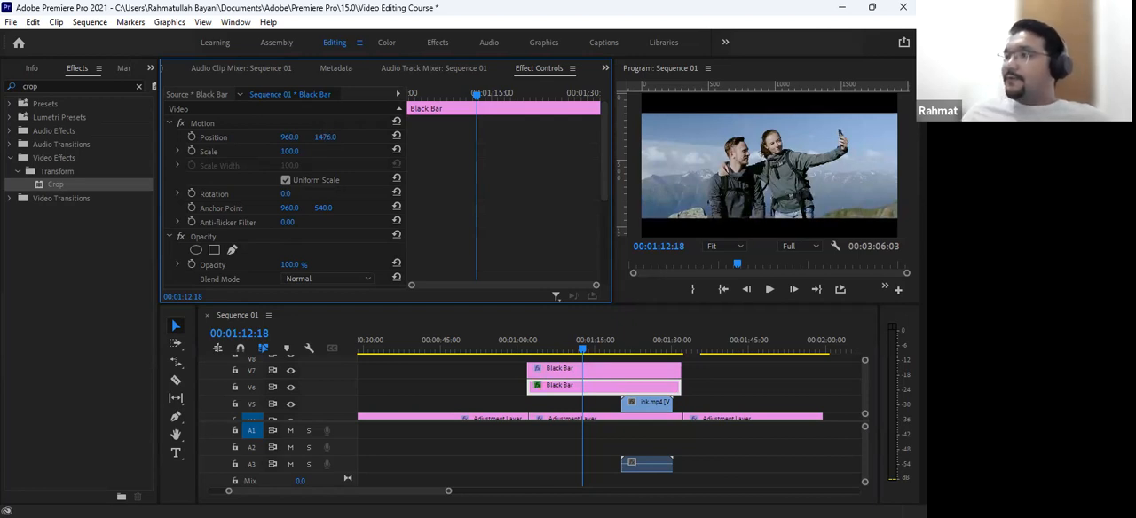
- Trim the start of both Black Bar clips on V6 and V7 together to about 00:01:14
left_click_drag(541, 350, 518, 352)
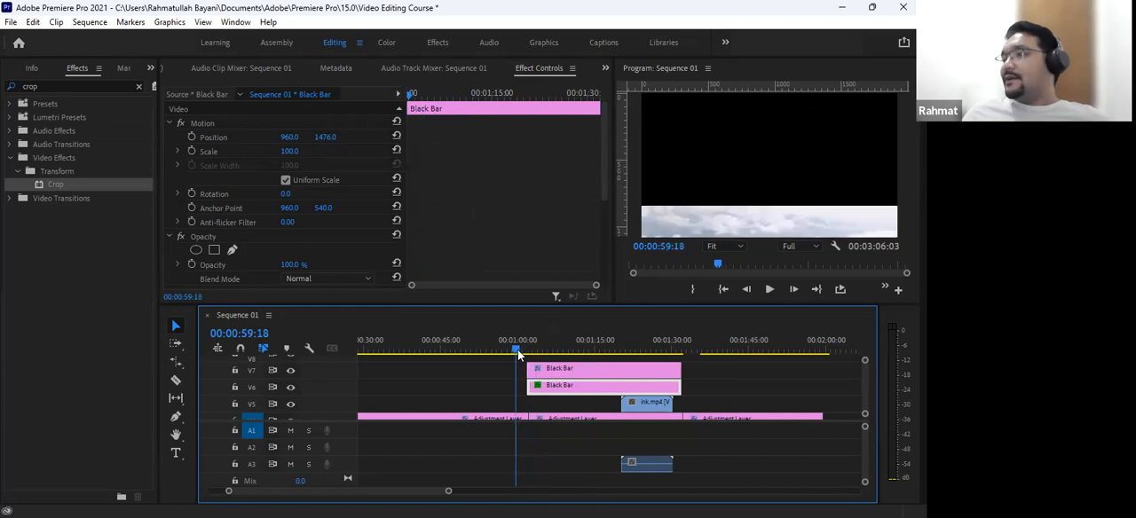
left_click(538, 373)
left_click(541, 391, "shift")
left_click_drag(531, 378, 592, 375)
- Play the sequence from 00:01:04:21 through the start of the Black Bar clips to preview the letterbox effect
left_click_drag(570, 339, 542, 340)
left_click(511, 393)
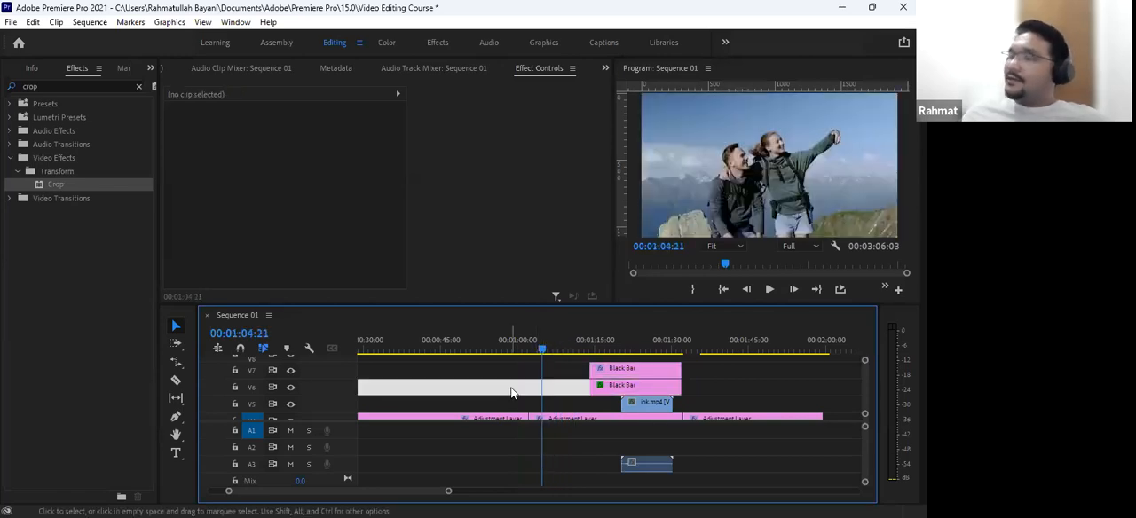
left_click(511, 393)
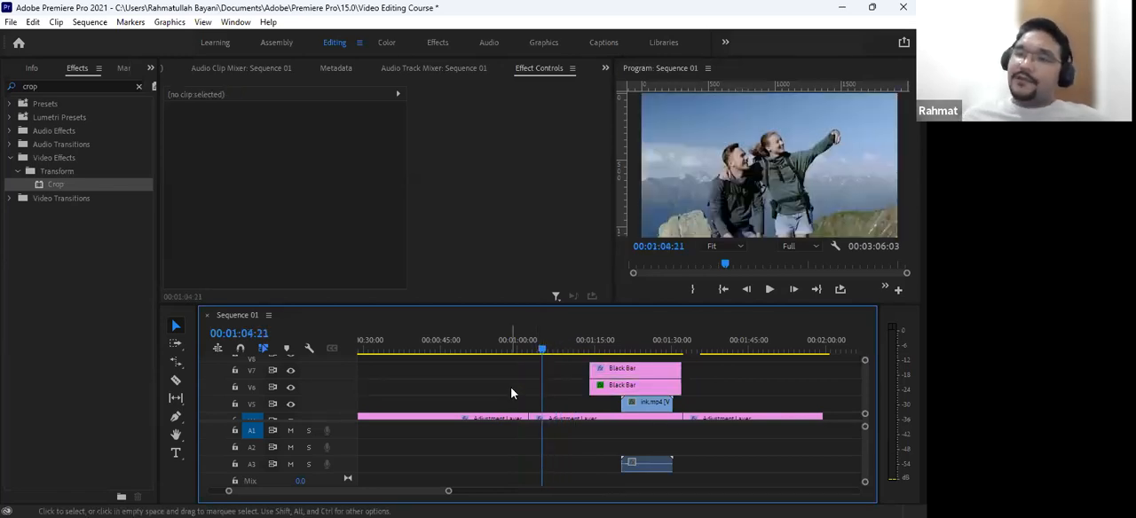
key("space")
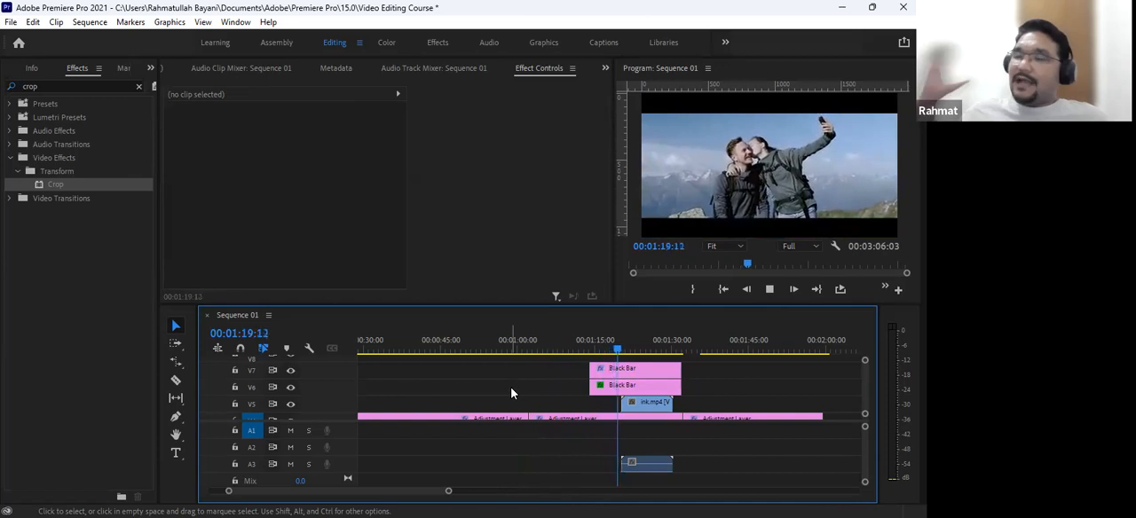
key("space")
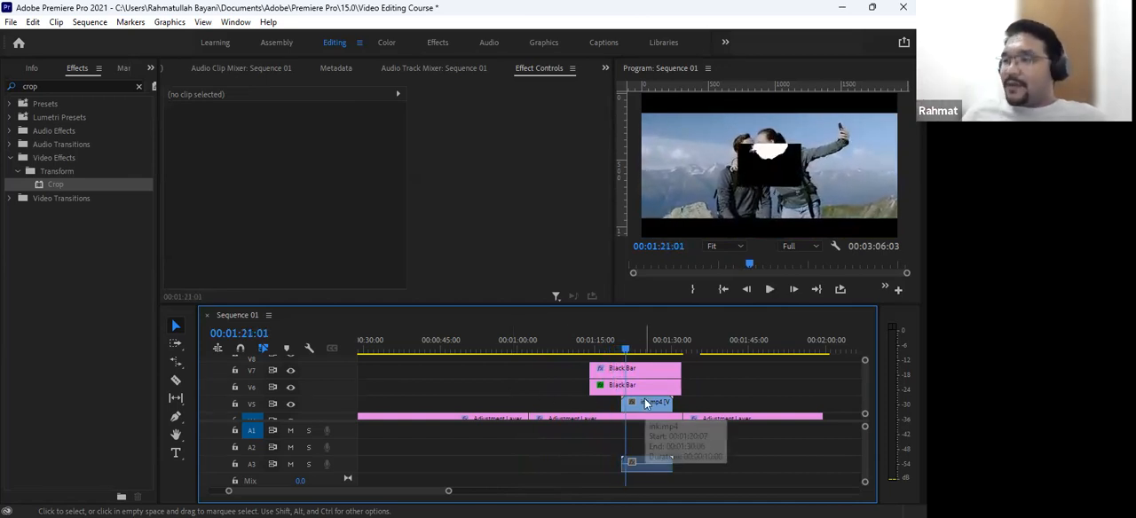
- Delete the ink.mp4 clip with its audio from V5 and A3 and scrub the letterboxed section to 00:01:24:17
mouse_move(645, 401)
left_mouse_down()
mouse_move(788, 417)
mouse_move(780, 412)
left_mouse_up()
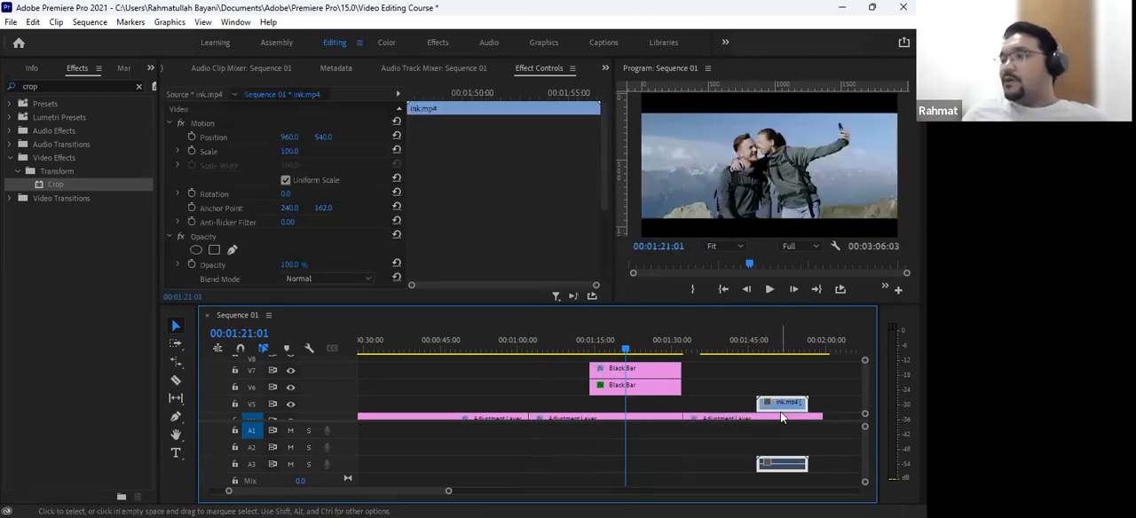
key("Delete")
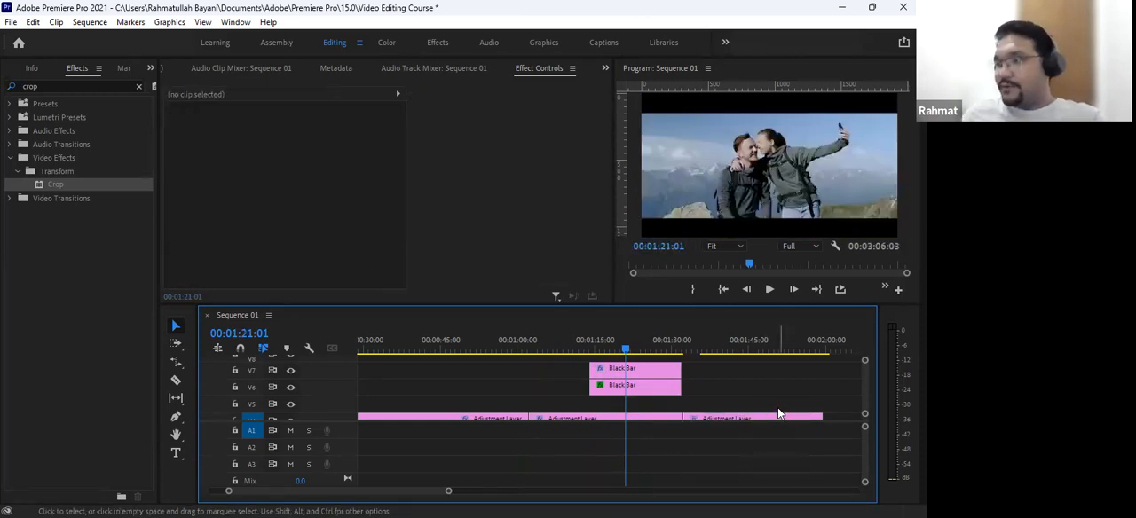
left_click(607, 348)
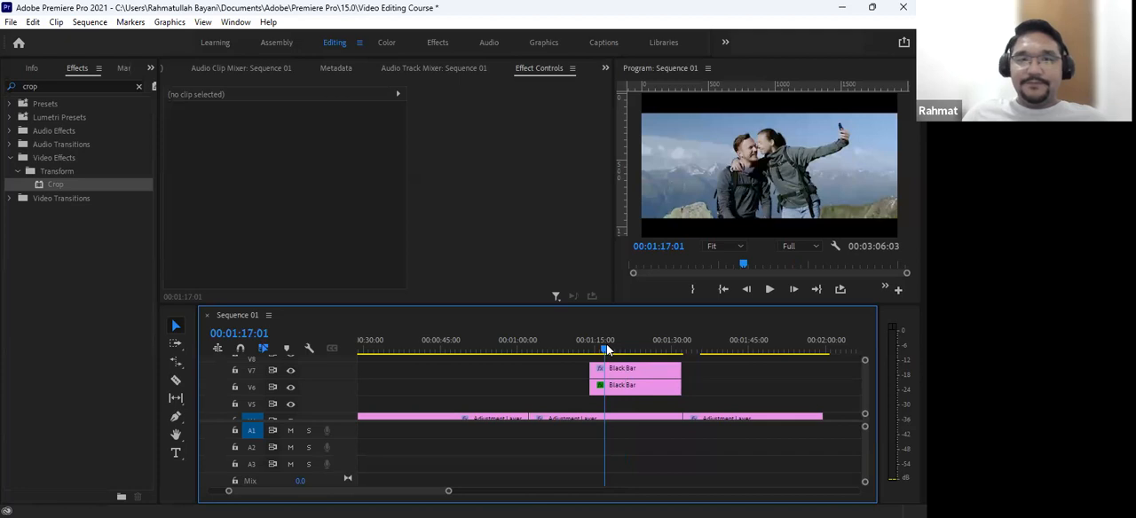
left_click_drag(607, 349, 645, 351)
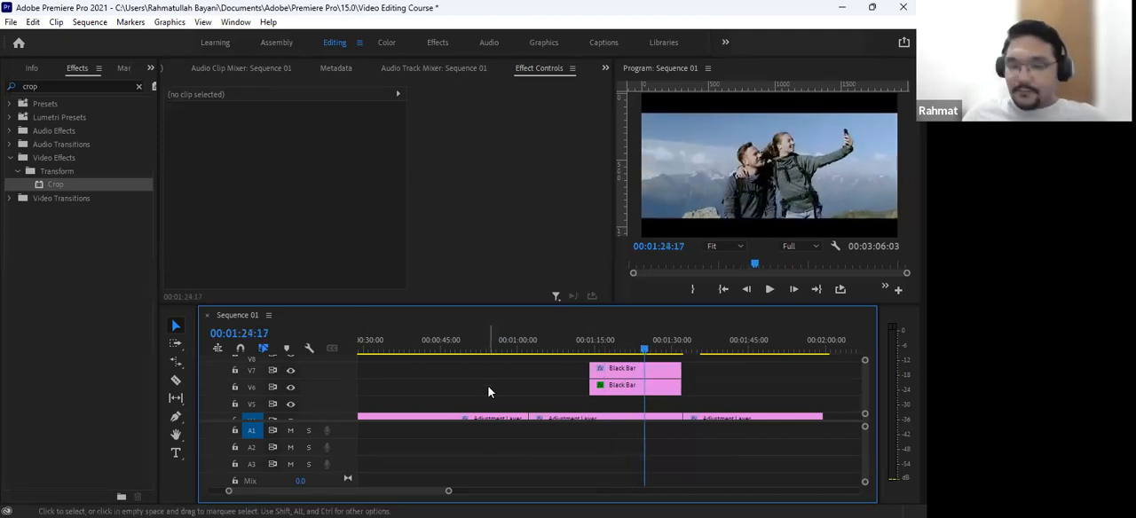
- Extend the start of both Black Bar clips back to the beginning of the sequence and move the playhead there
key("minus")
key("minus")
key("equal")
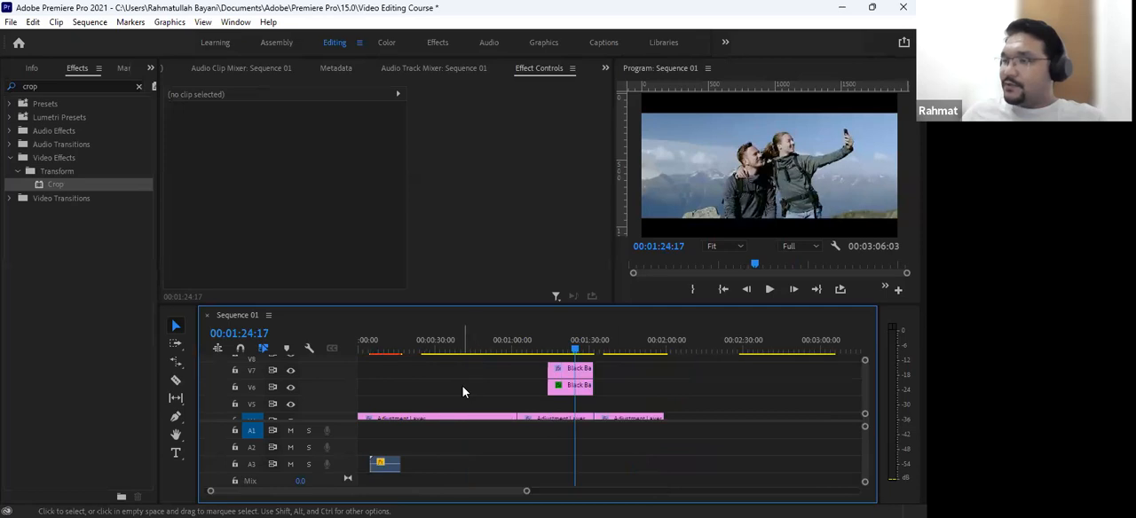
left_click(570, 372)
left_click(565, 391, "shift")
left_click_drag(549, 382, 130, 359)
left_click_drag(388, 346, 353, 349)
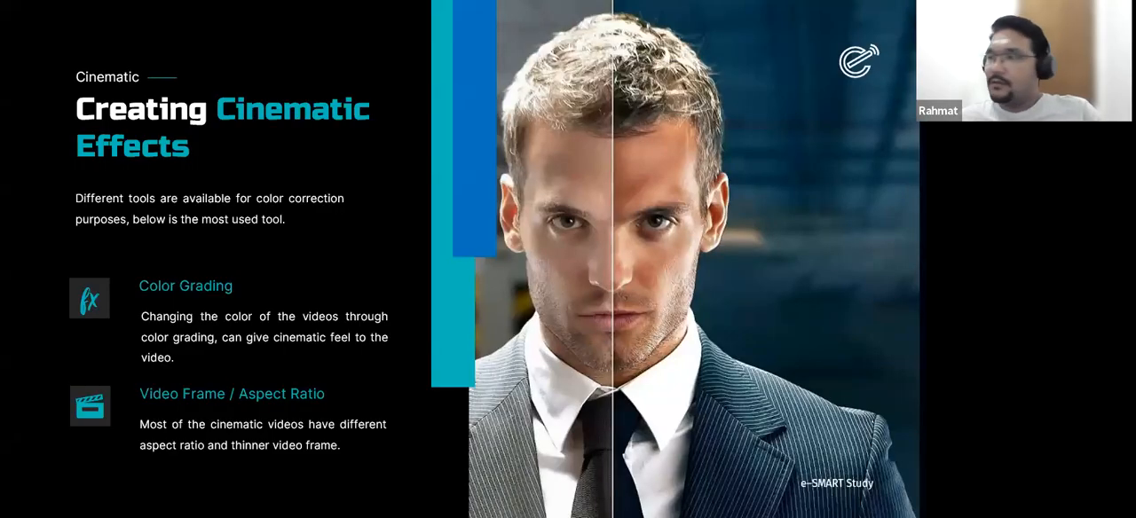
key("Right")
key("Right")
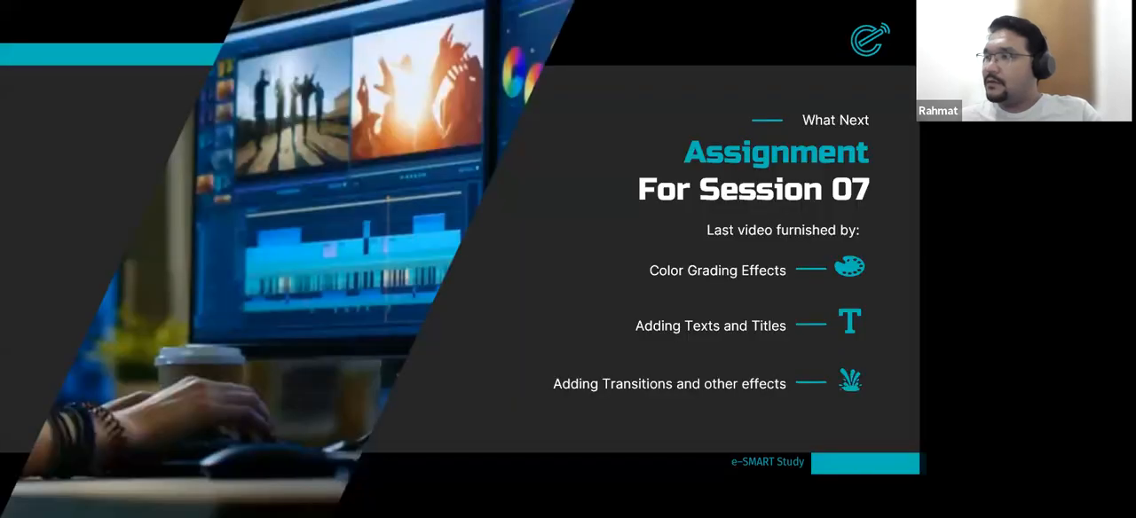